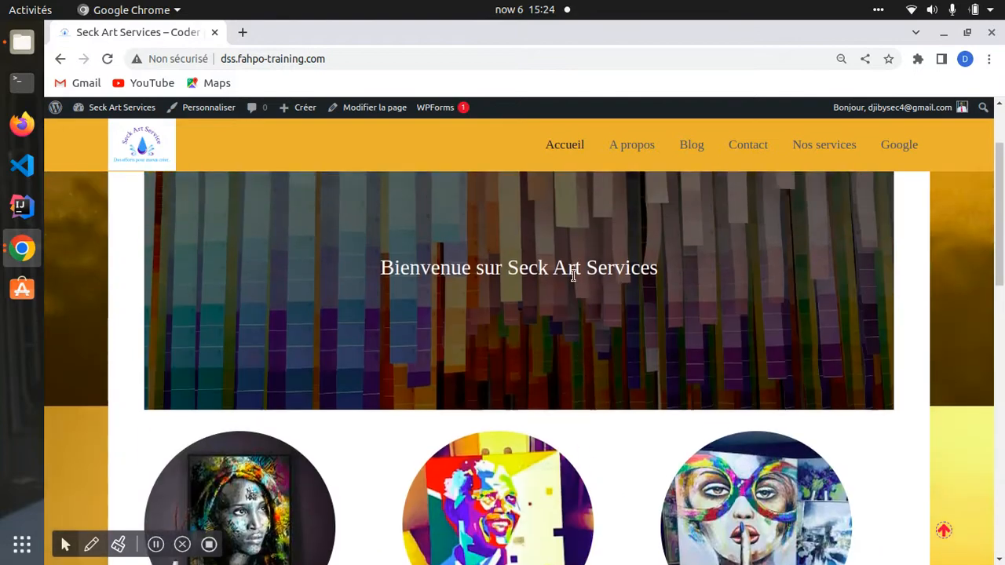
Step: Look through the site's home page and its Contact page with the contact form
scroll(577, 276, down, 7)
scroll(534, 324, down, 5)
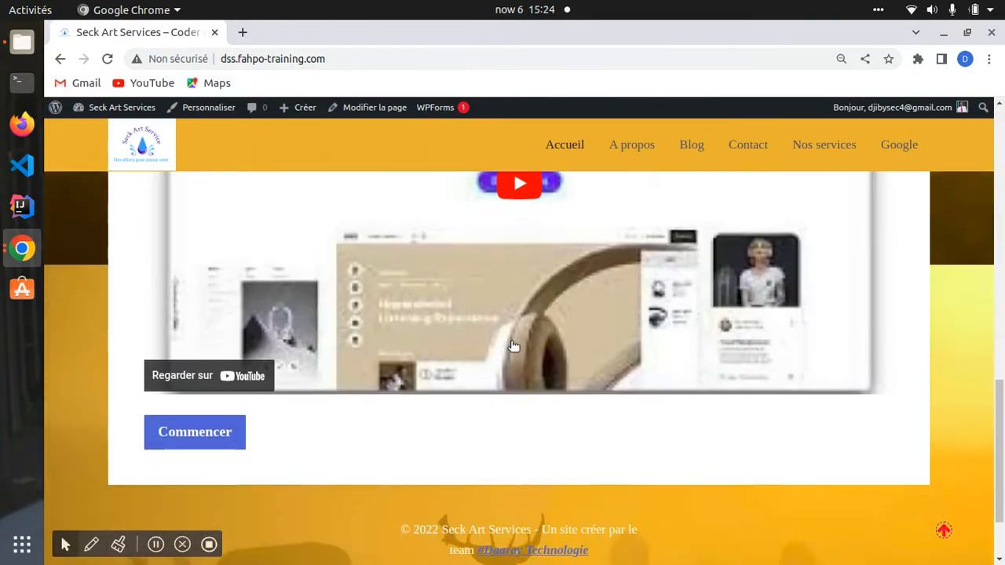
scroll(480, 340, up, 4)
click(740, 147)
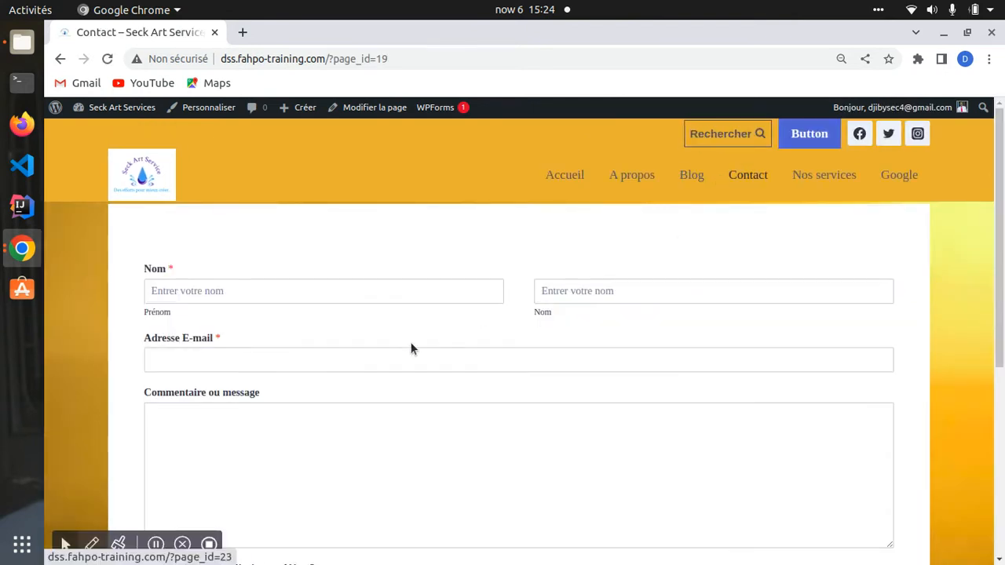
scroll(411, 348, down, 5)
scroll(375, 321, up, 5)
Step: Look through the A propos page, then review the content of the Accueil page again
click(670, 177)
click(624, 176)
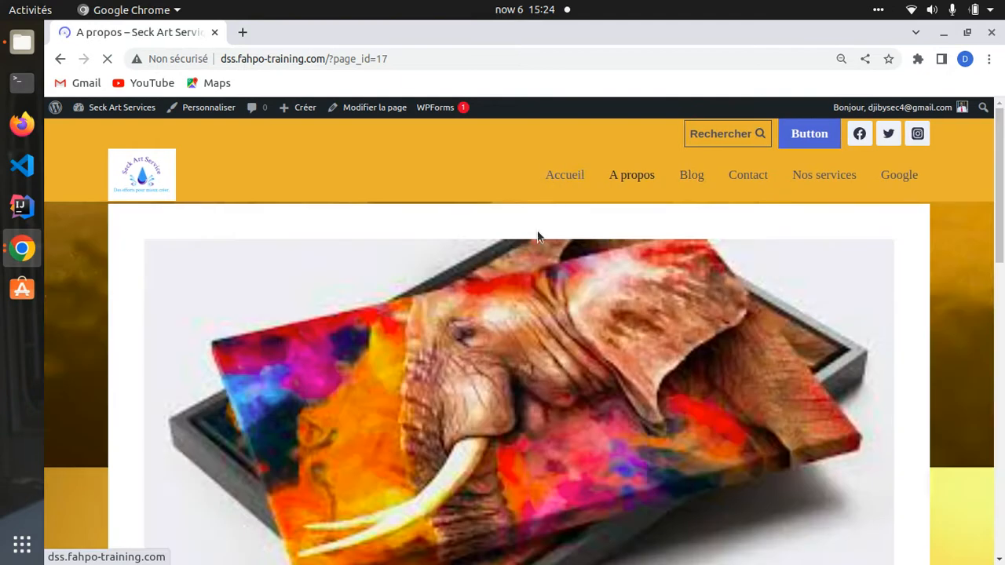
scroll(485, 315, down, 5)
scroll(432, 236, up, 5)
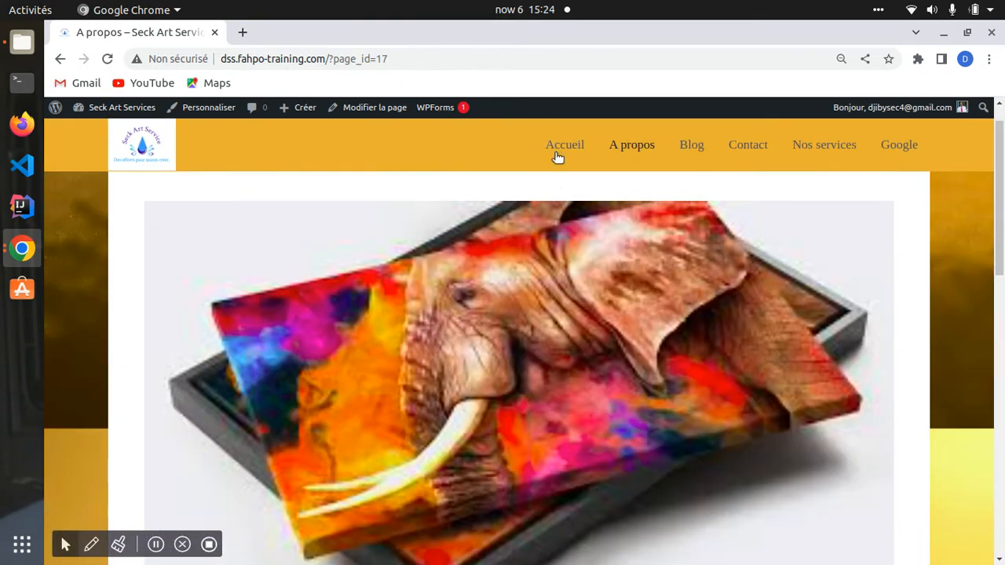
click(559, 149)
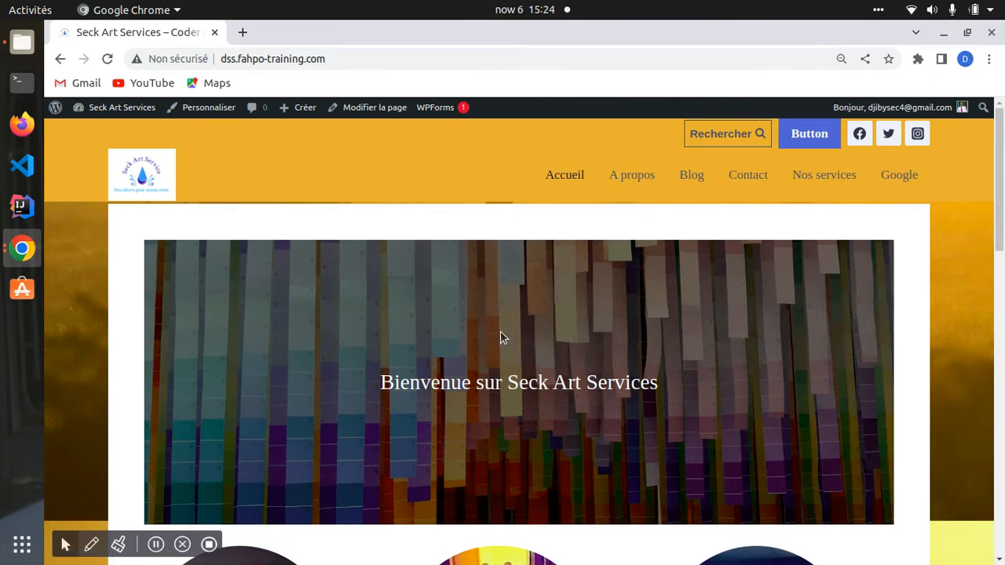
scroll(471, 299, down, 8)
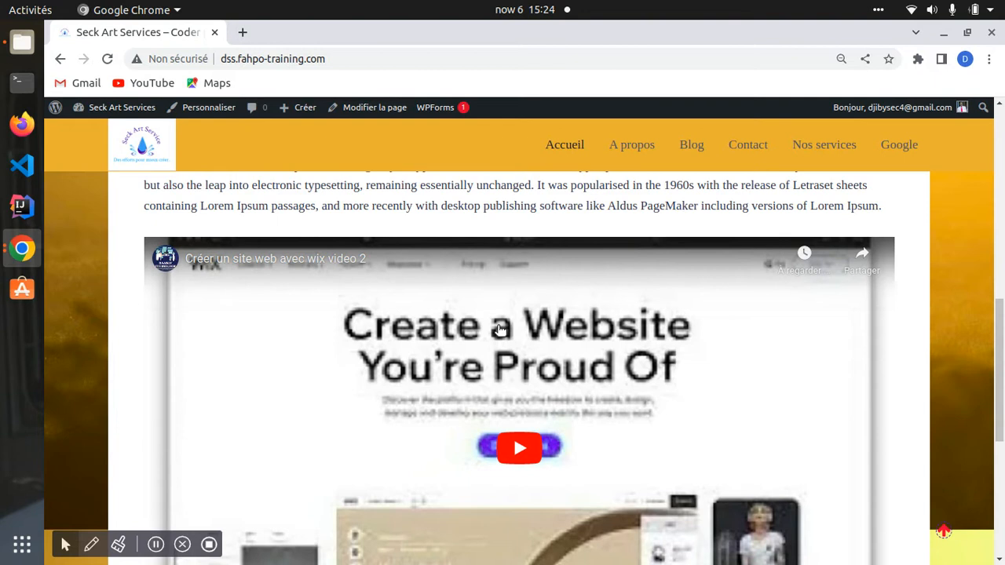
scroll(497, 330, up, 3)
scroll(497, 318, up, 3)
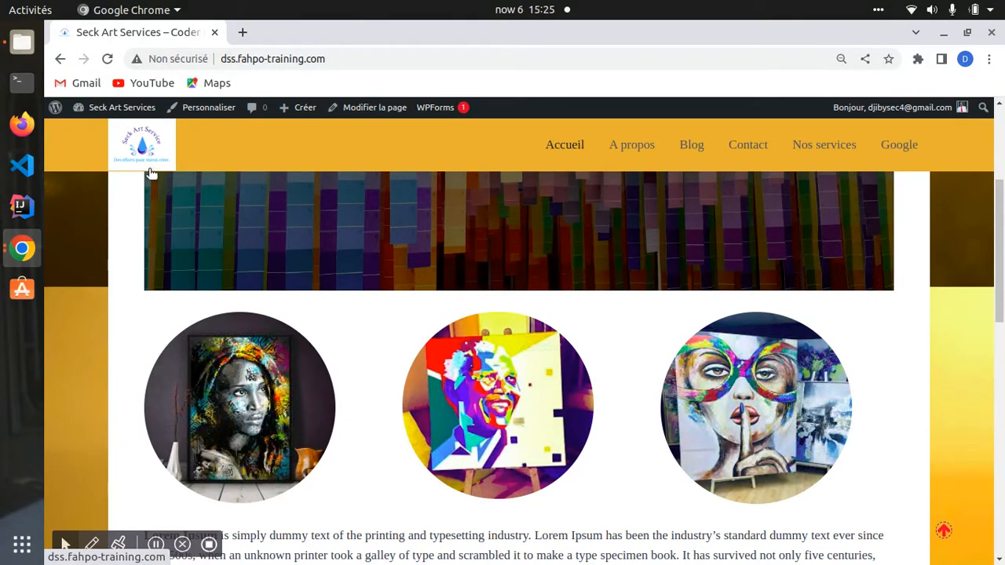
Step: Switch to the file manager and extract wordpress-6.1.zip in place in the htdocs folder
click(22, 41)
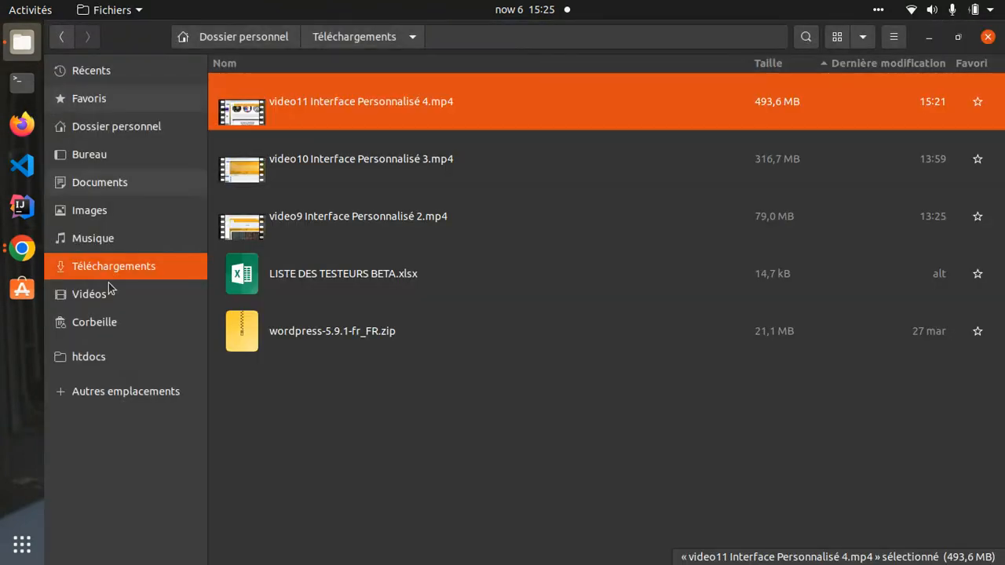
click(99, 361)
scroll(317, 291, down, 2)
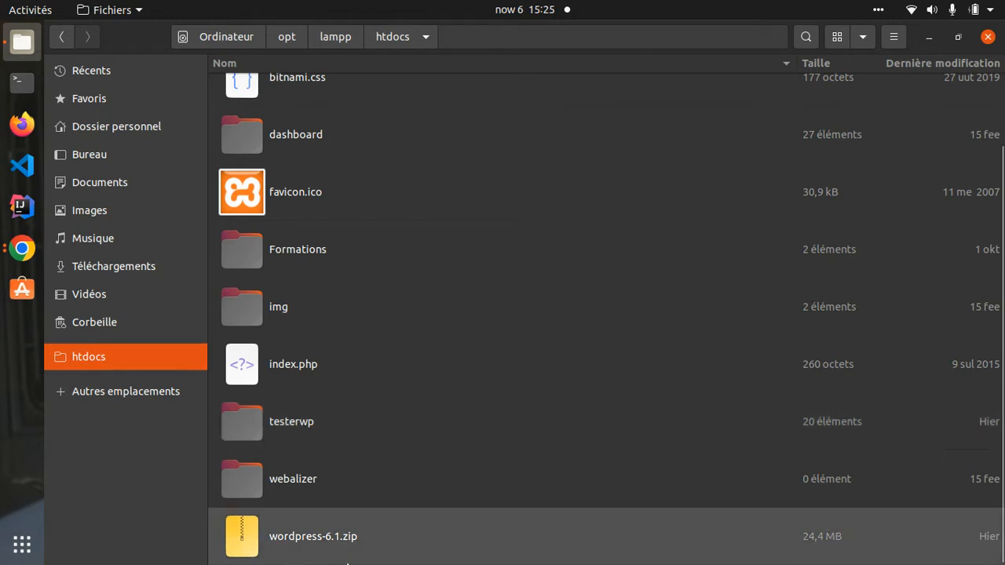
click(292, 536)
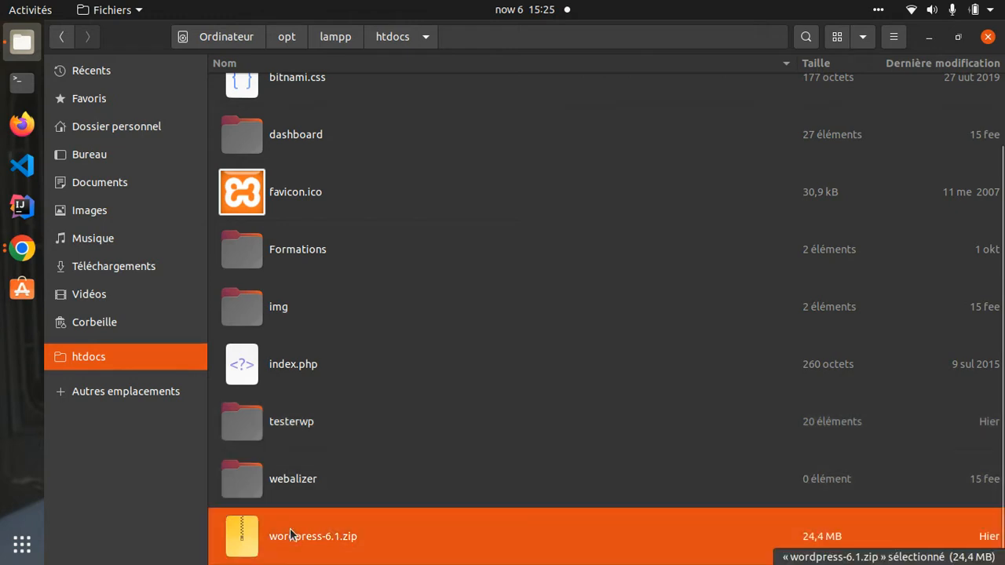
right_click(291, 535)
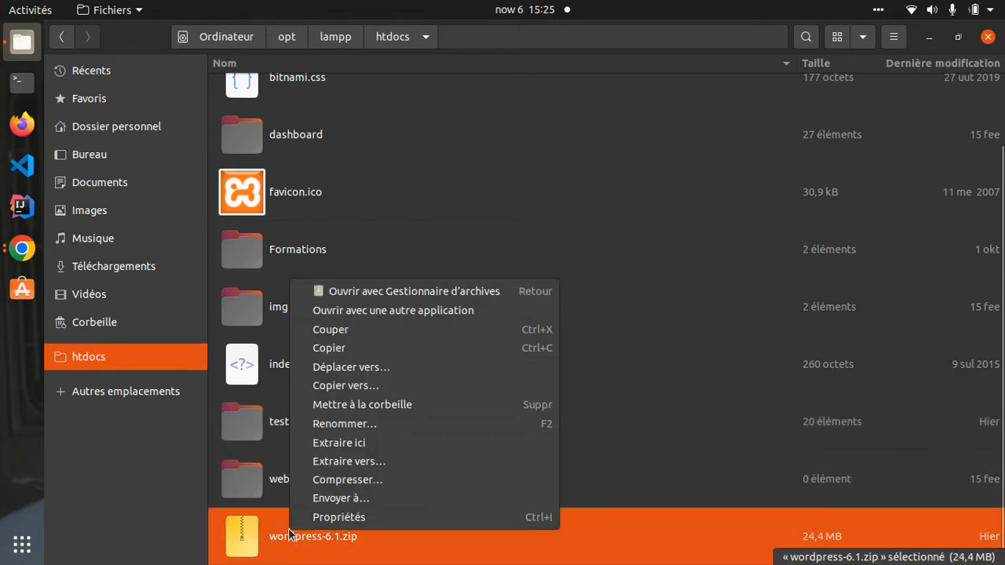
click(351, 444)
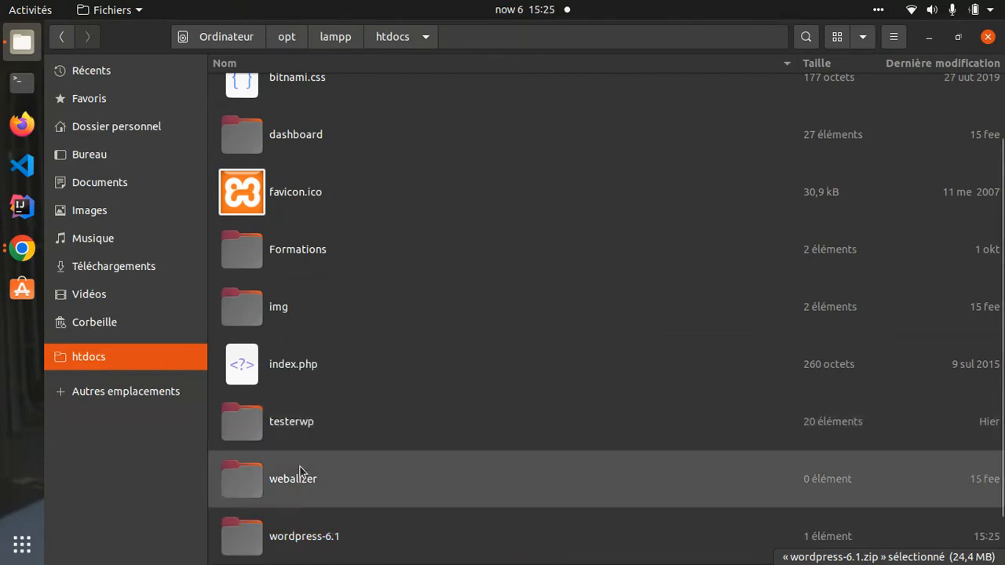
Step: Move the wordpress folder out of the extracted wordpress-6.1 folder into htdocs
double_click(307, 481)
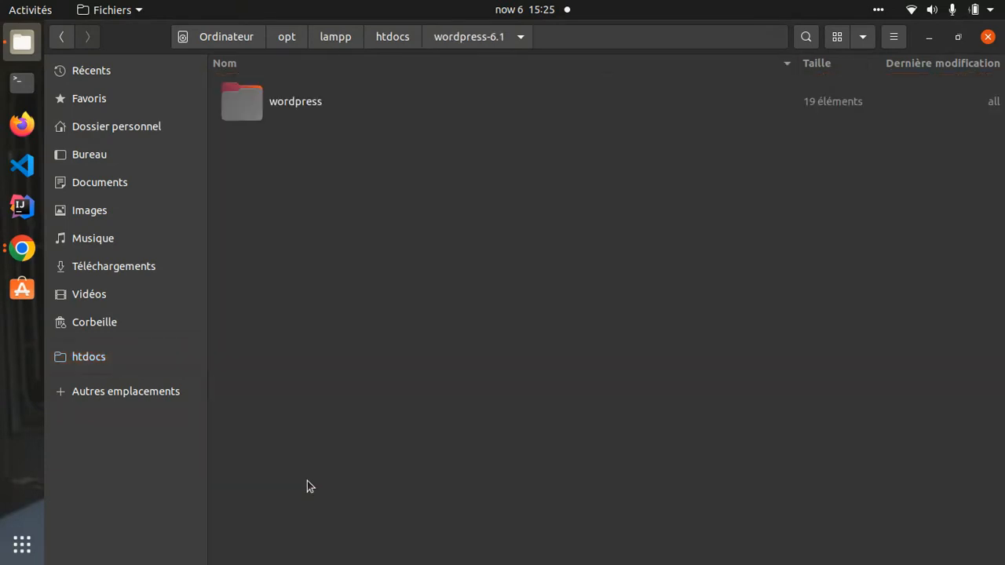
click(300, 126)
key(alt+Left)
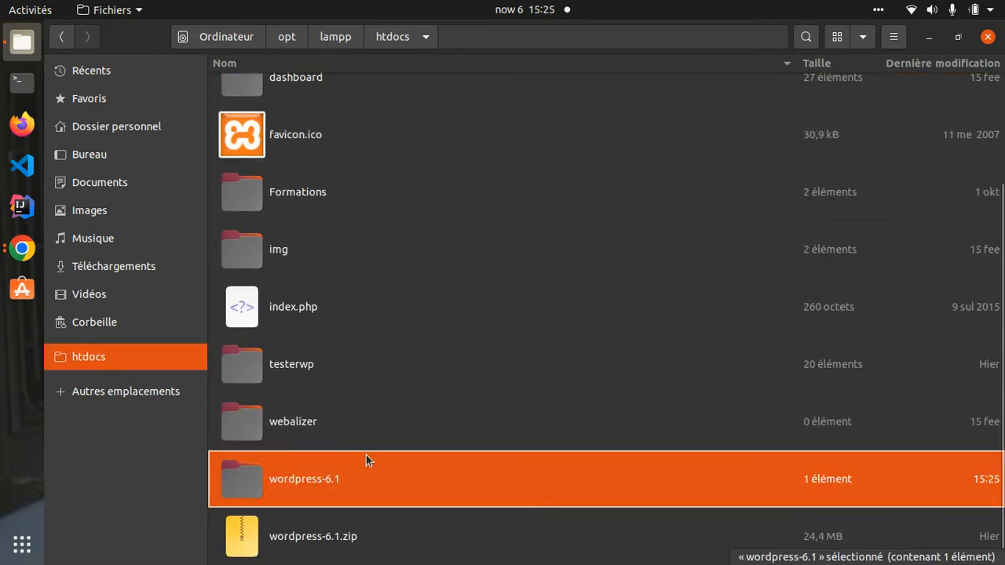
key(ctrl+v)
scroll(284, 427, down, 1)
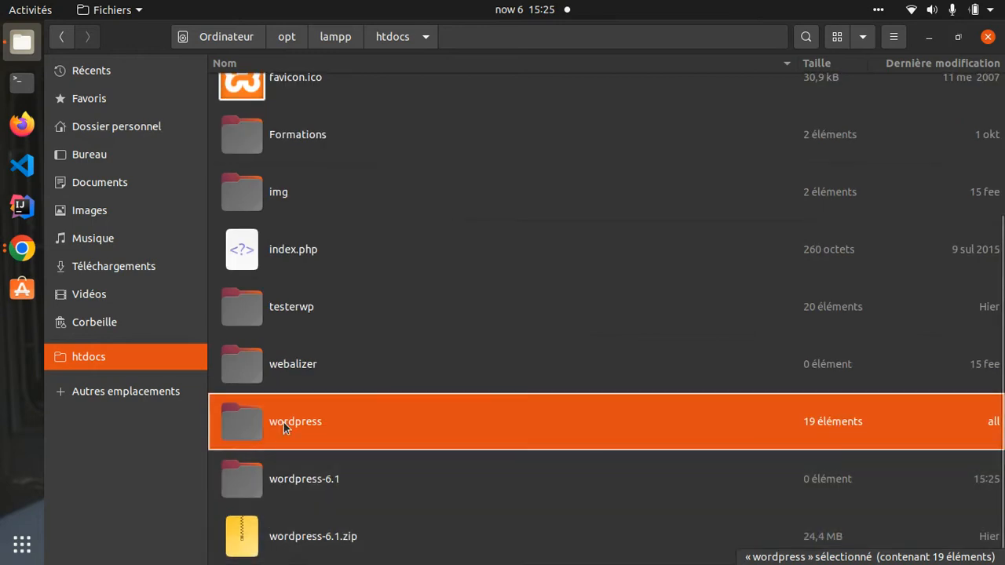
Step: Rename the wordpress folder in htdocs as rjjrjr
key(F2)
text(rjjrj)
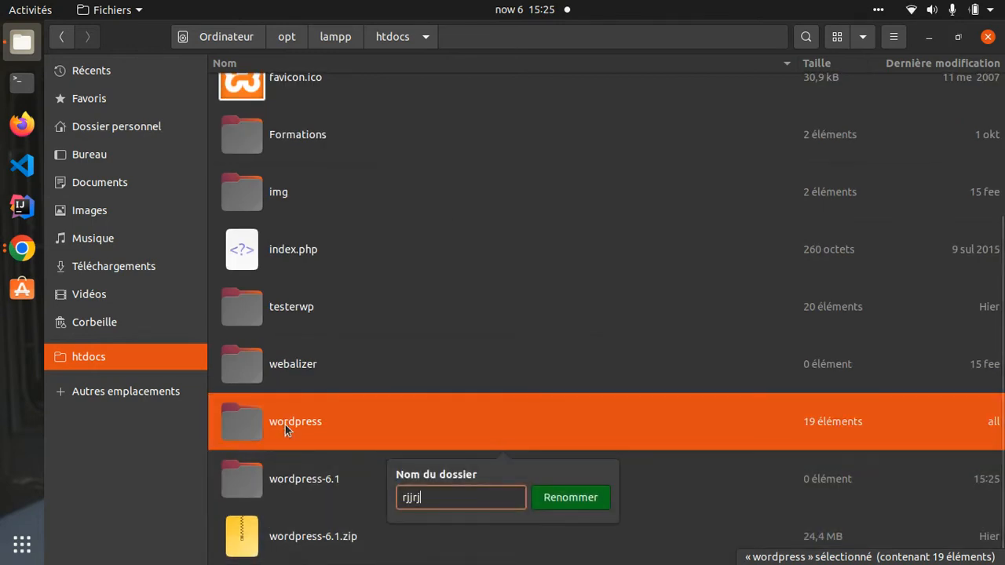
text(r)
key(Return)
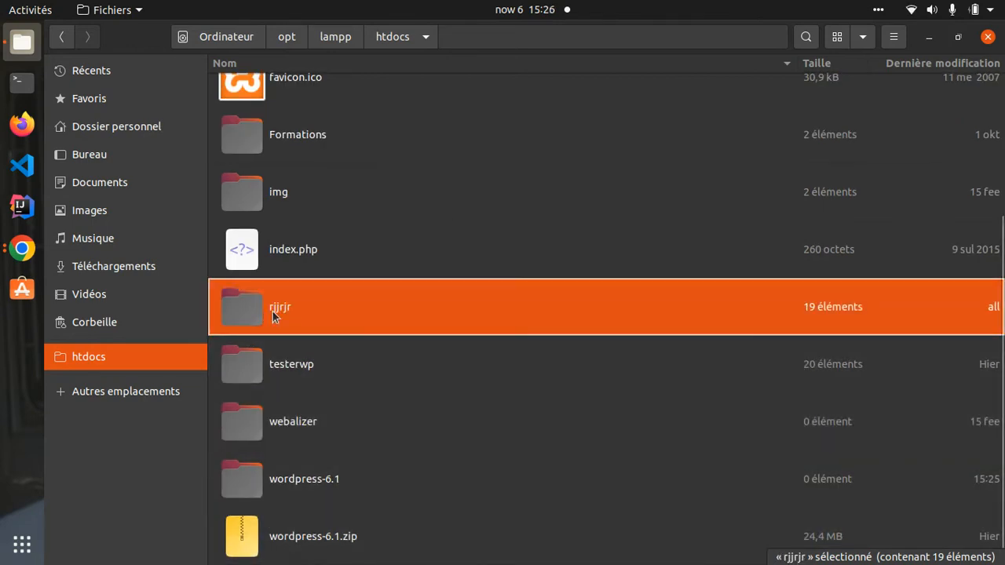
Step: Delete the rjjrjr and wordpress-6.1 folders from htdocs
key(Delete)
click(313, 485)
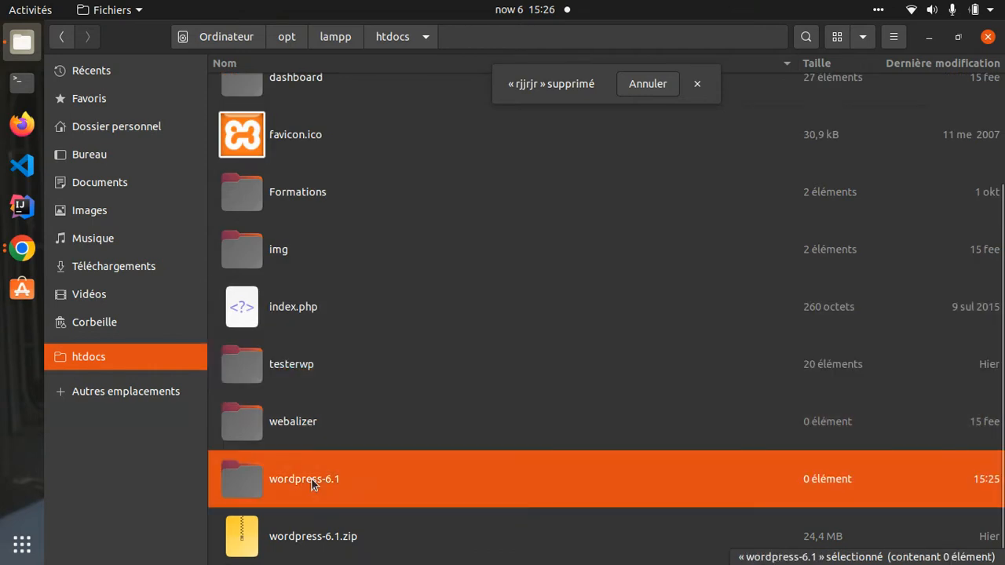
key(Delete)
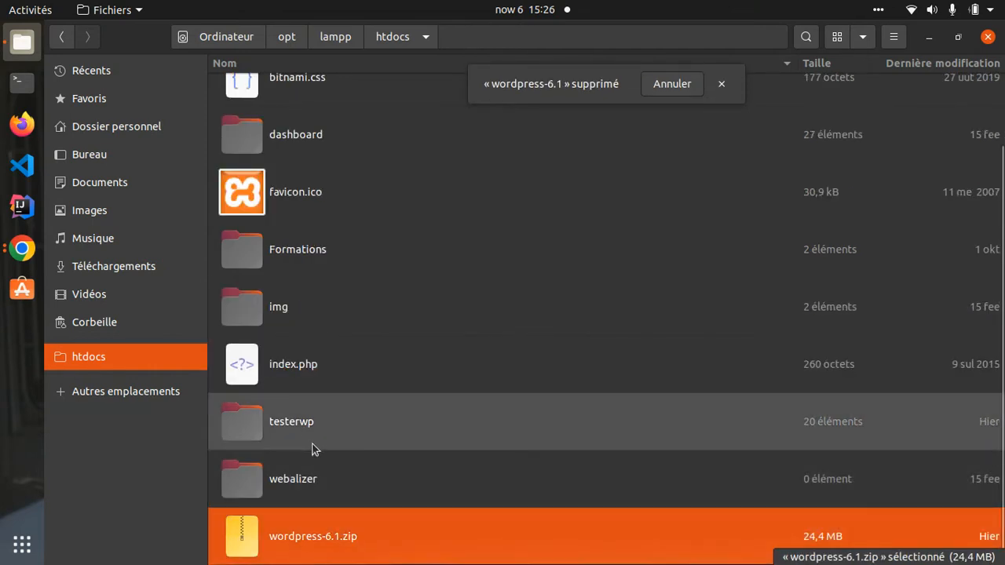
Step: Switch back to Chrome and open the list of installed extensions in the site's WordPress admin
key(alt+Tab)
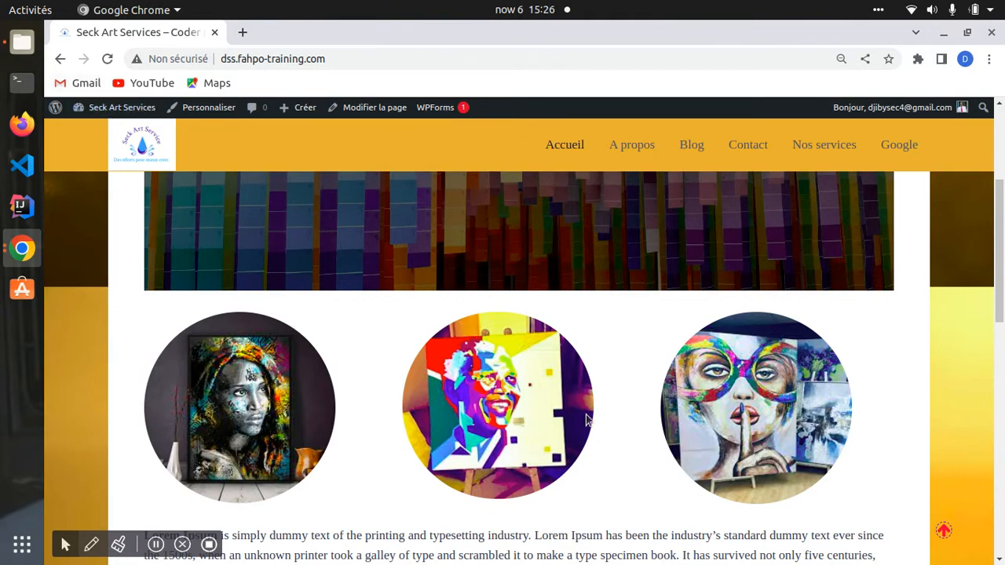
scroll(585, 420, down, 10)
scroll(545, 406, up, 2)
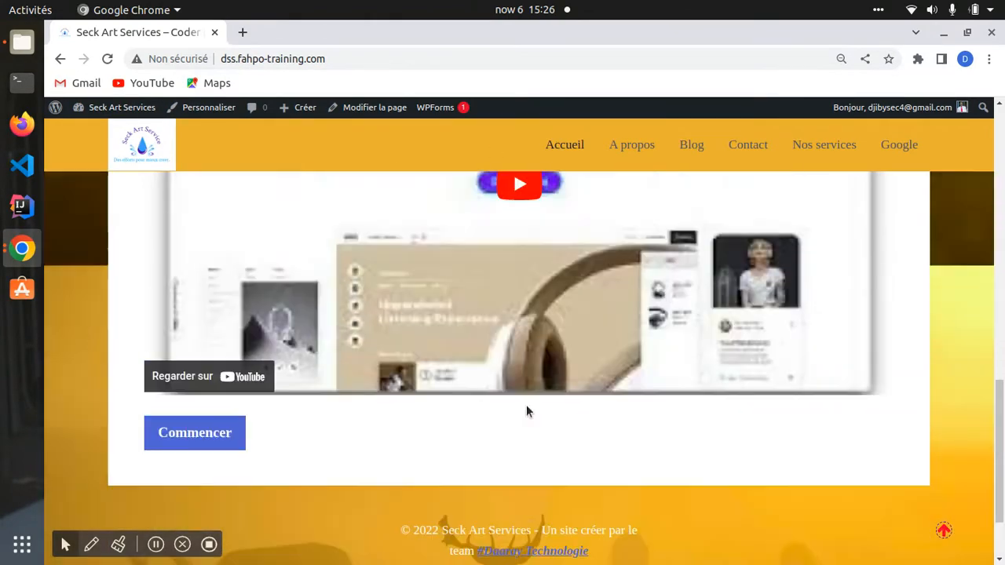
scroll(526, 412, up, 10)
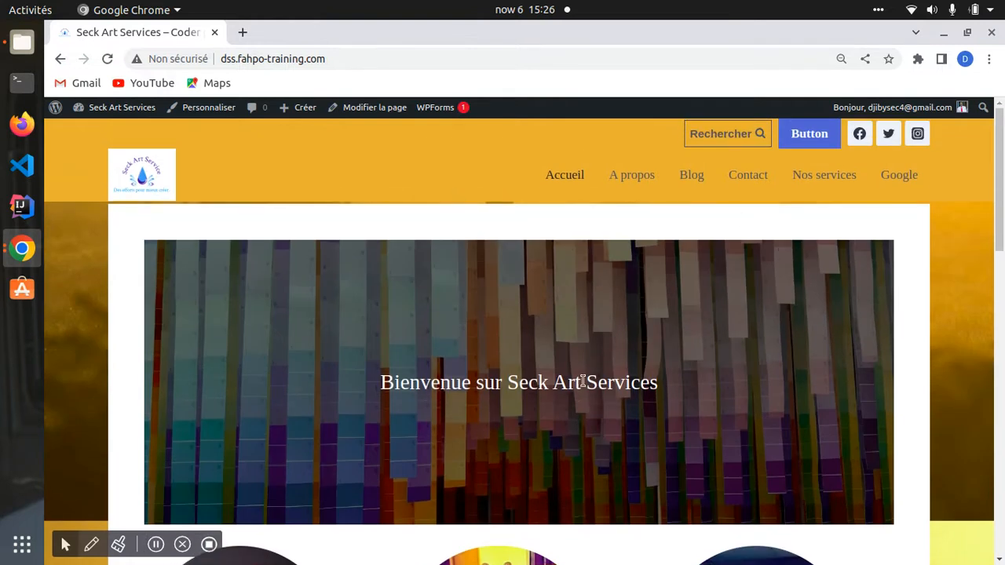
mouse_move(119, 111)
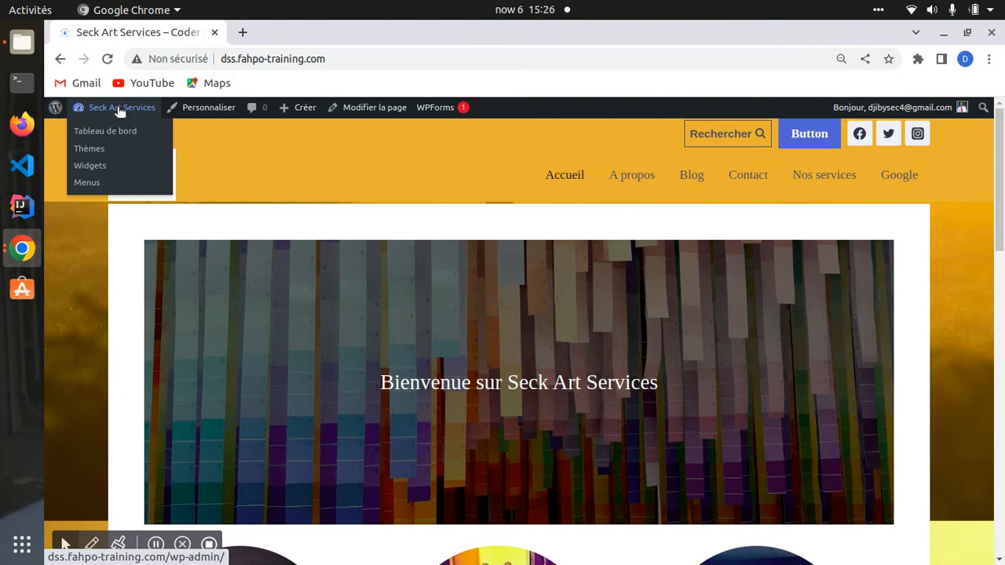
click(117, 107)
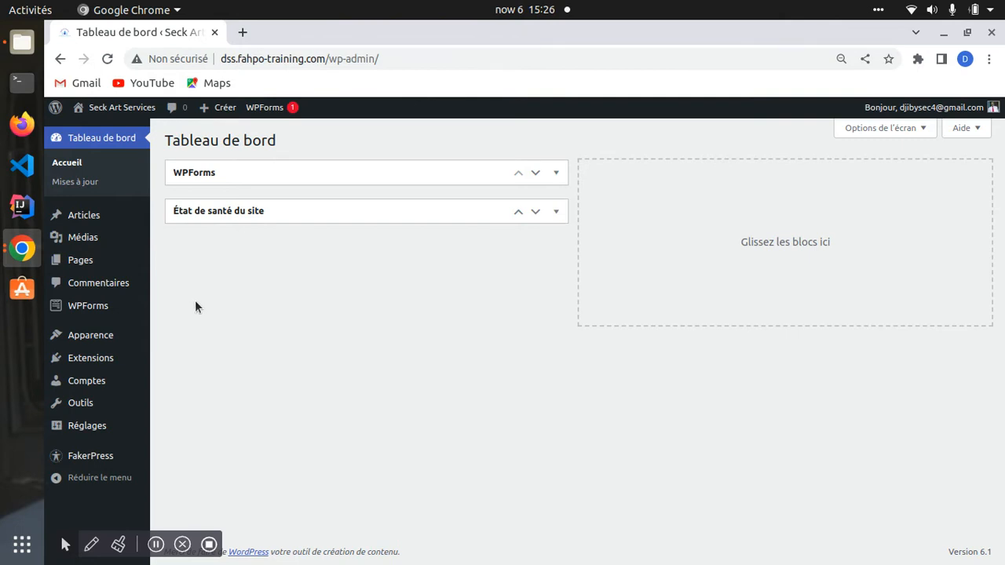
click(96, 356)
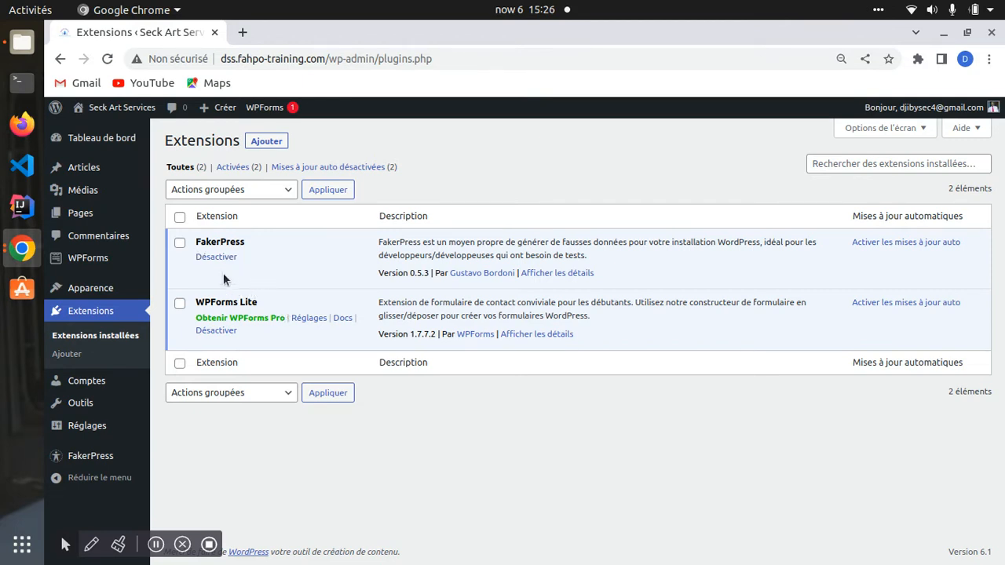
drag(196, 239, 279, 307)
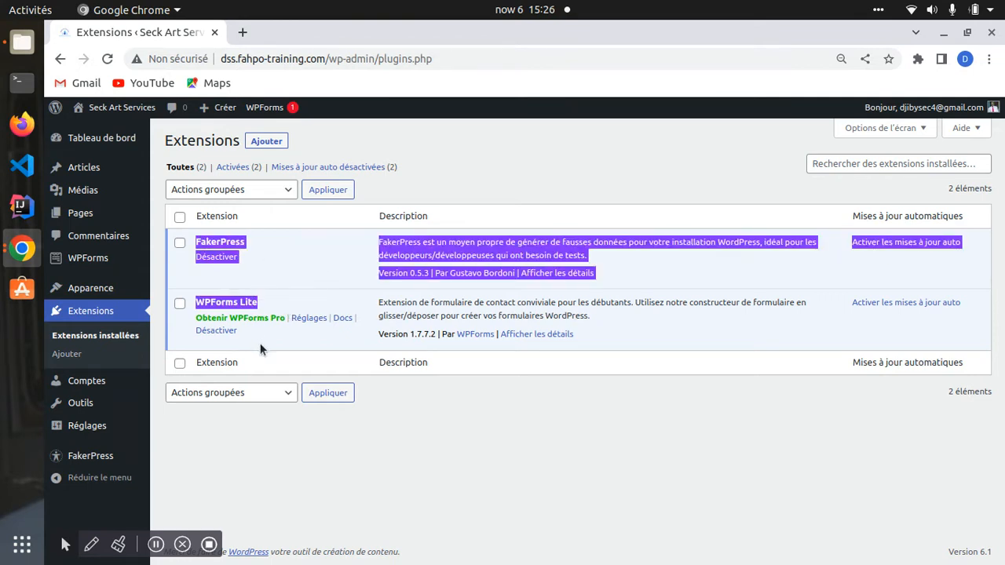
Step: Search the extension directory for "Wp Reset" and install the WP Reset extension by WebFactory Ltd
click(267, 142)
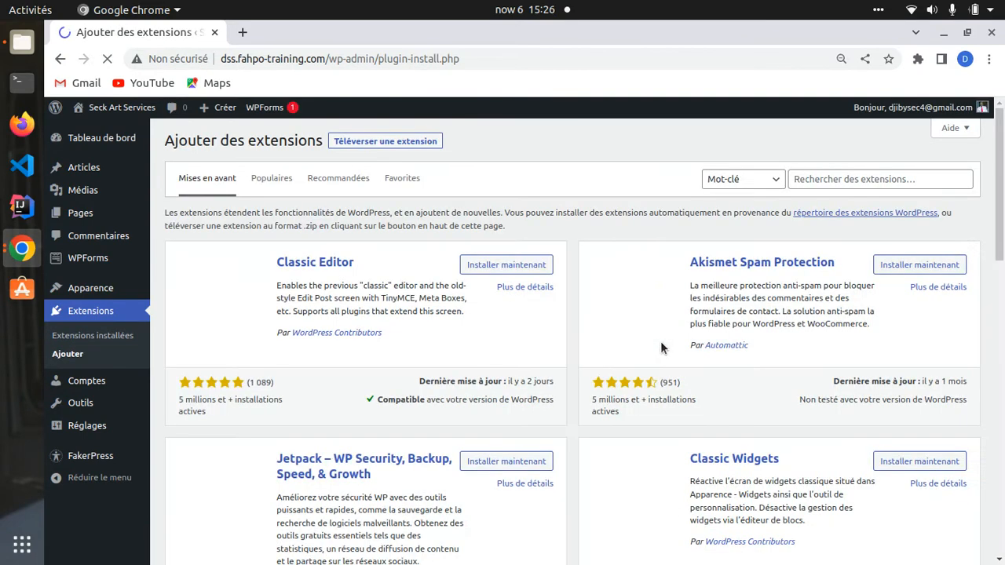
click(850, 176)
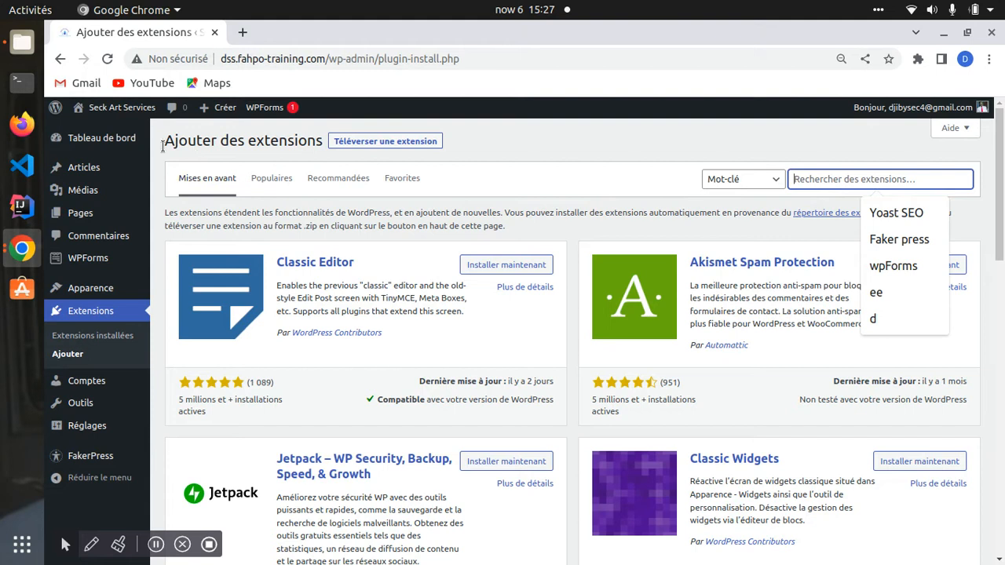
mouse_move(112, 193)
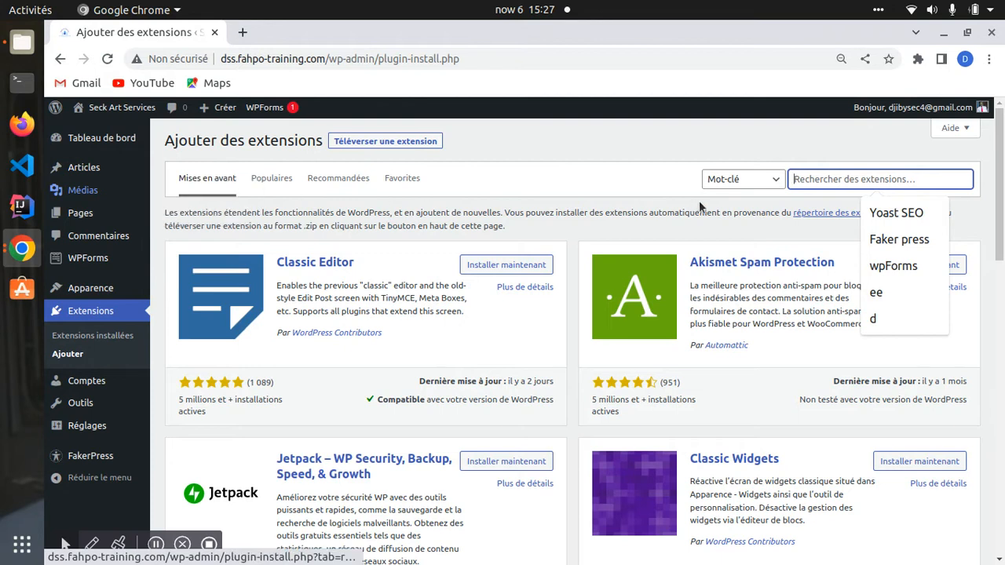
text(Wp Reset)
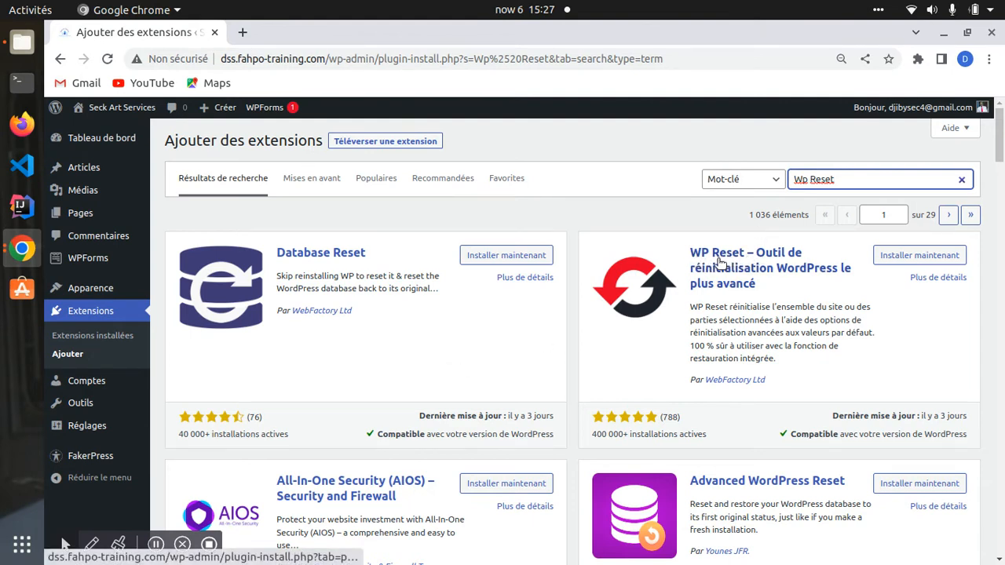
click(905, 255)
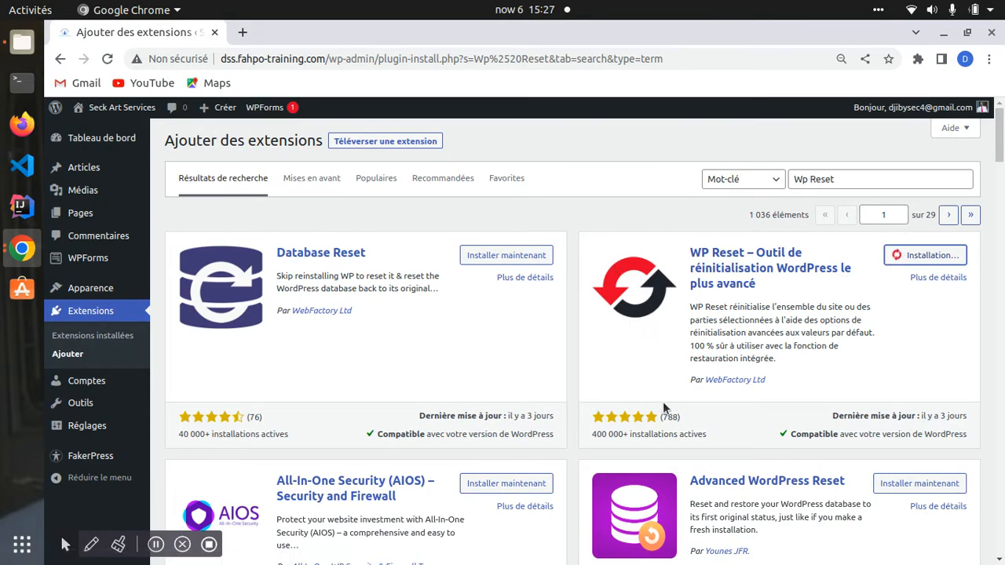
Step: Examine the WP Reset extension's active installations, ratings and last update in the search results
scroll(620, 404, down, 5)
scroll(605, 407, up, 4)
scroll(608, 405, down, 1)
scroll(621, 402, up, 4)
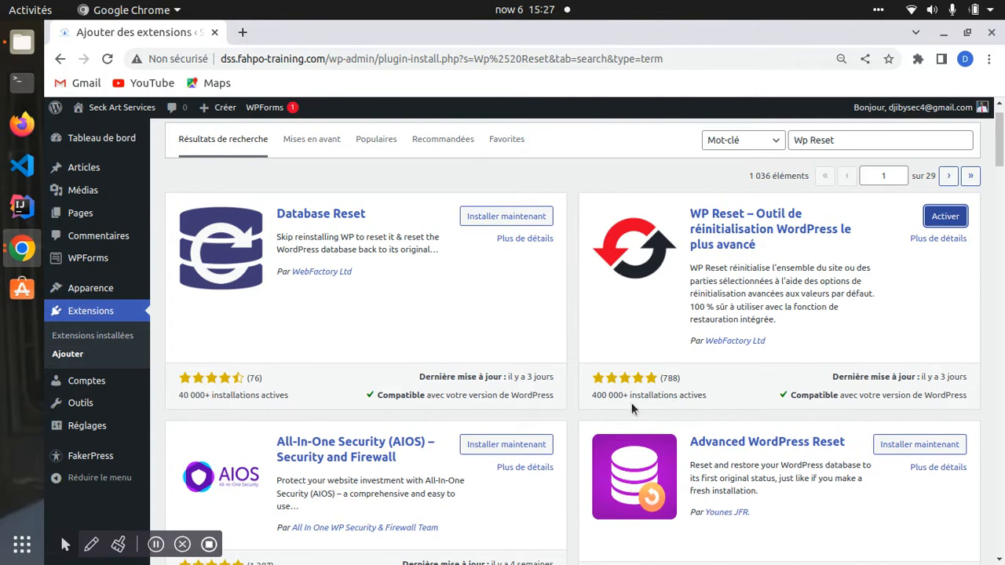
drag(602, 396, 719, 408)
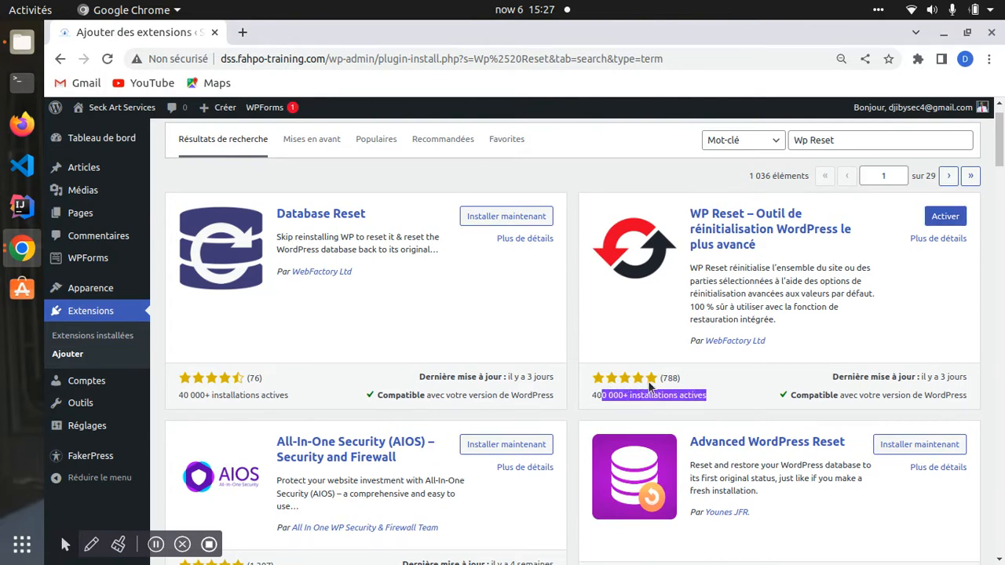
scroll(695, 416, down, 3)
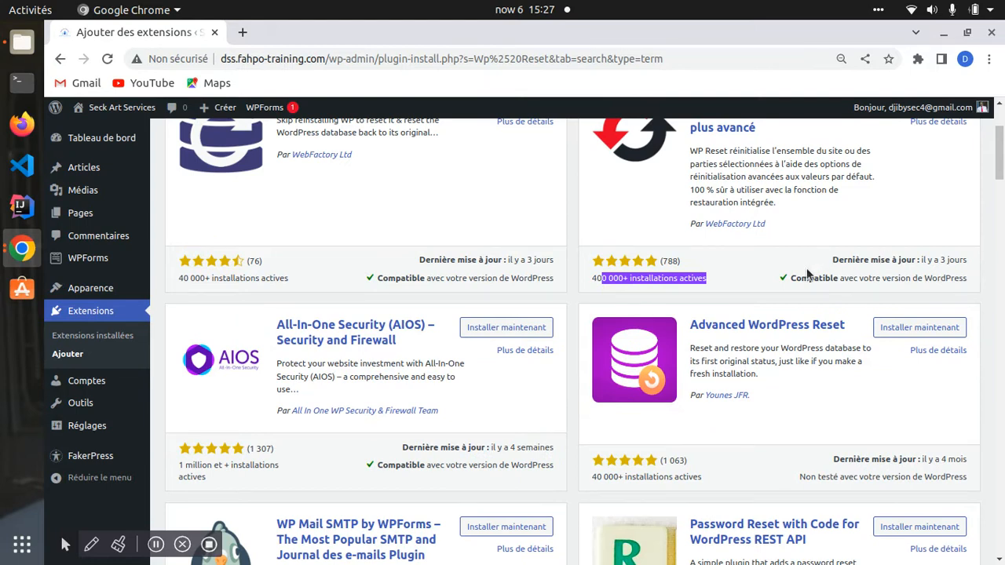
drag(831, 261, 908, 249)
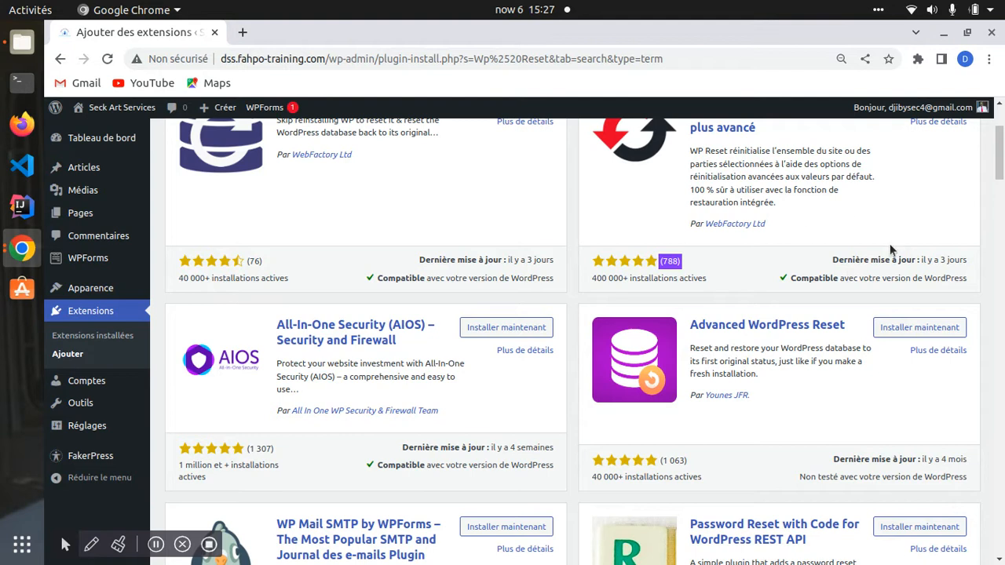
Step: Compare the last update dates and WordPress compatibility of WP Reset and the other extensions in the search results
scroll(826, 247, up, 3)
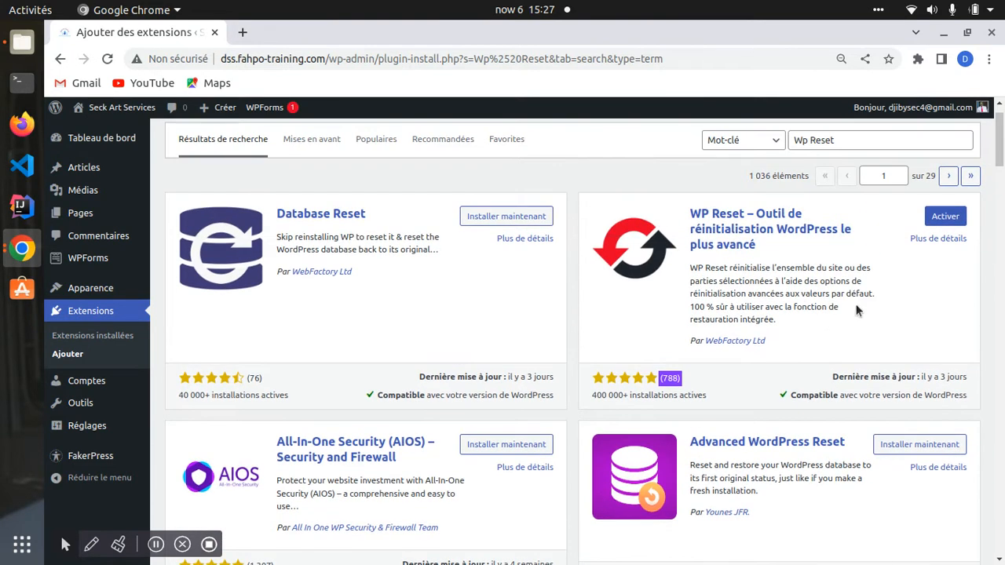
scroll(773, 325, down, 3)
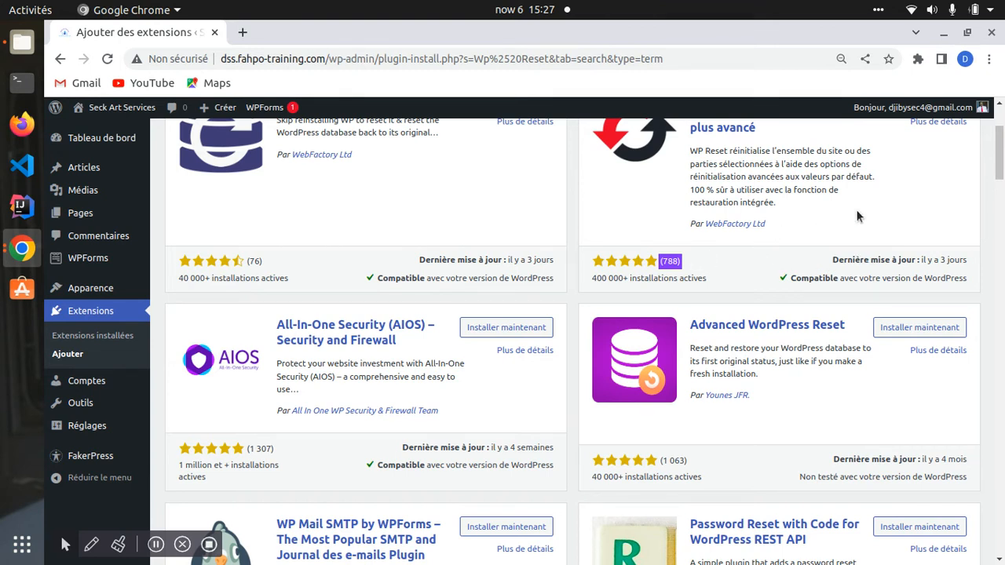
drag(834, 259, 965, 260)
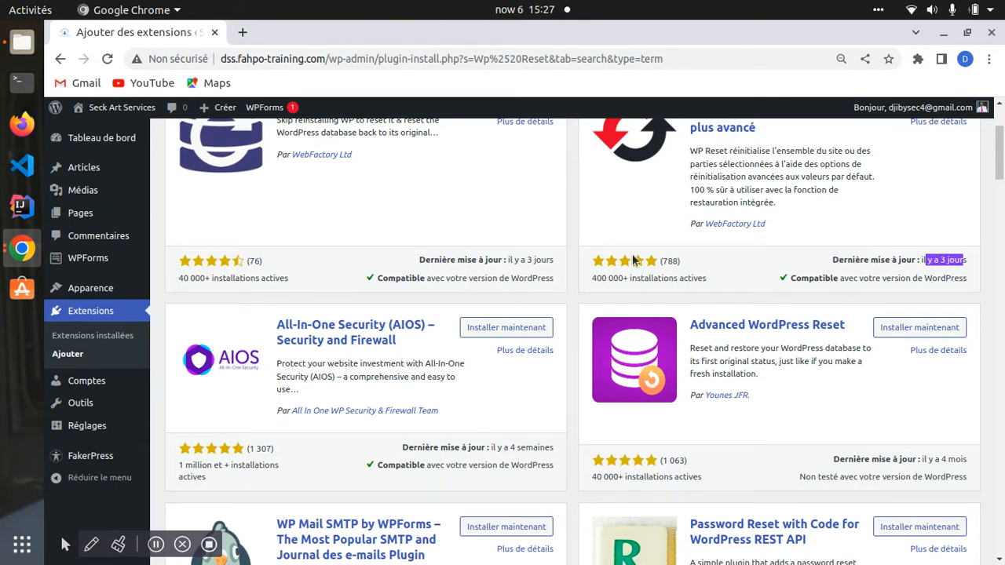
scroll(627, 216, up, 3)
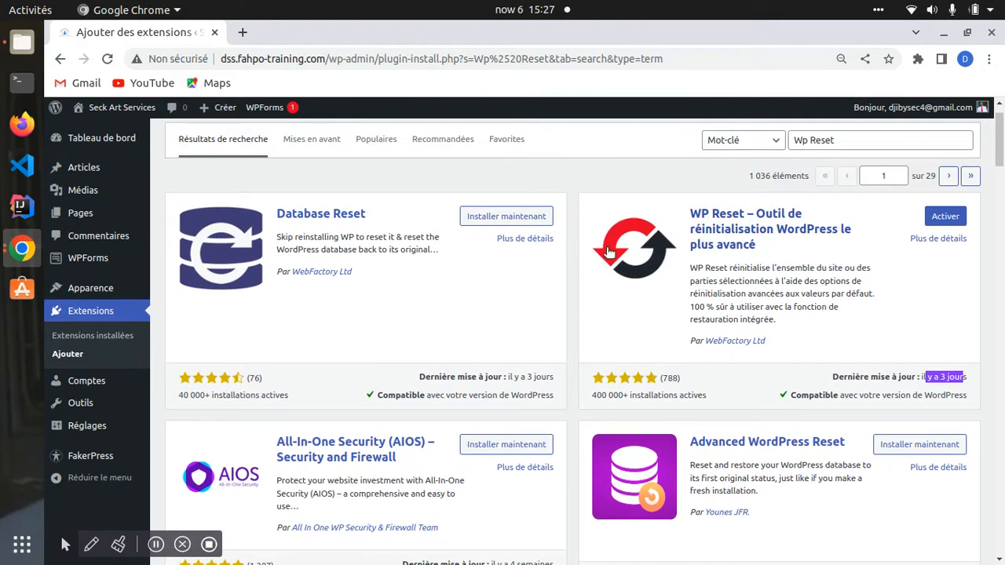
scroll(563, 245, down, 8)
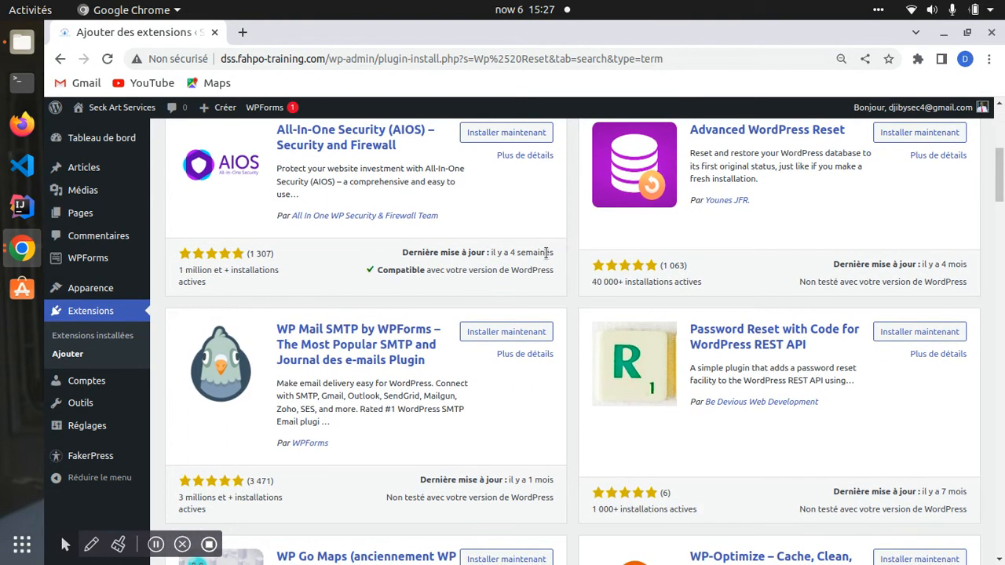
drag(514, 251, 577, 257)
drag(935, 265, 965, 259)
scroll(802, 386, down, 6)
scroll(786, 259, up, 2)
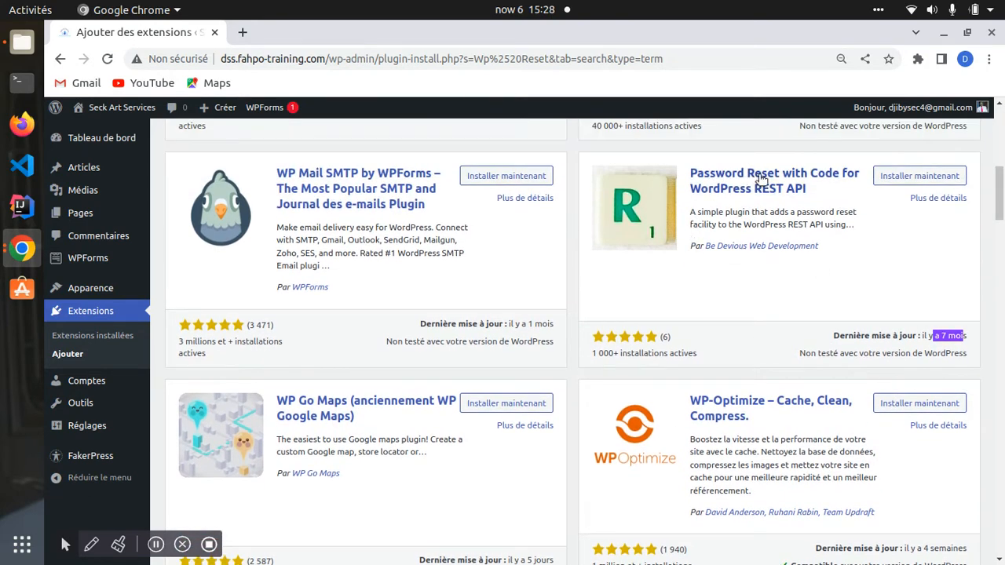
scroll(740, 422, down, 6)
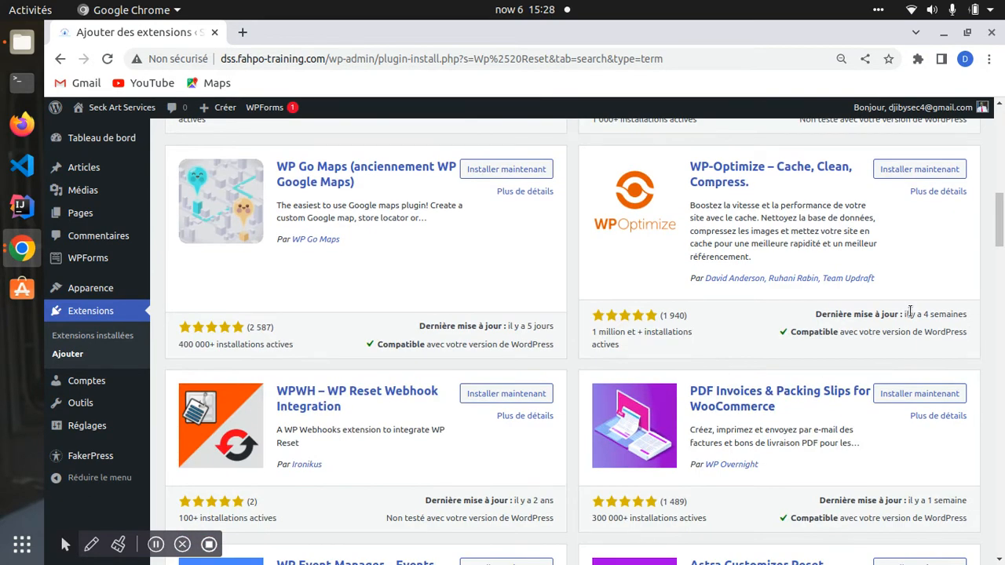
drag(910, 312, 621, 346)
scroll(550, 432, down, 7)
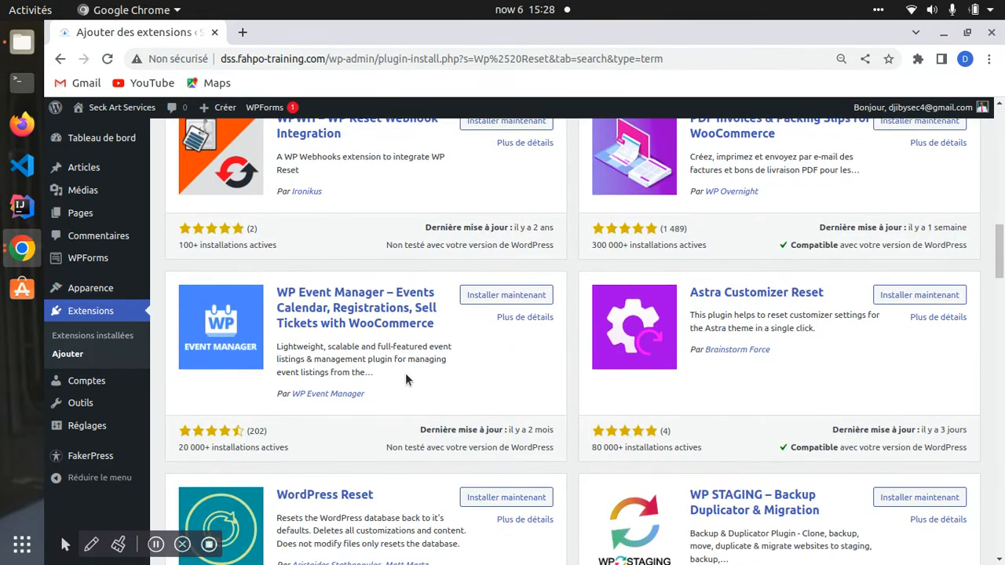
scroll(416, 379, down, 6)
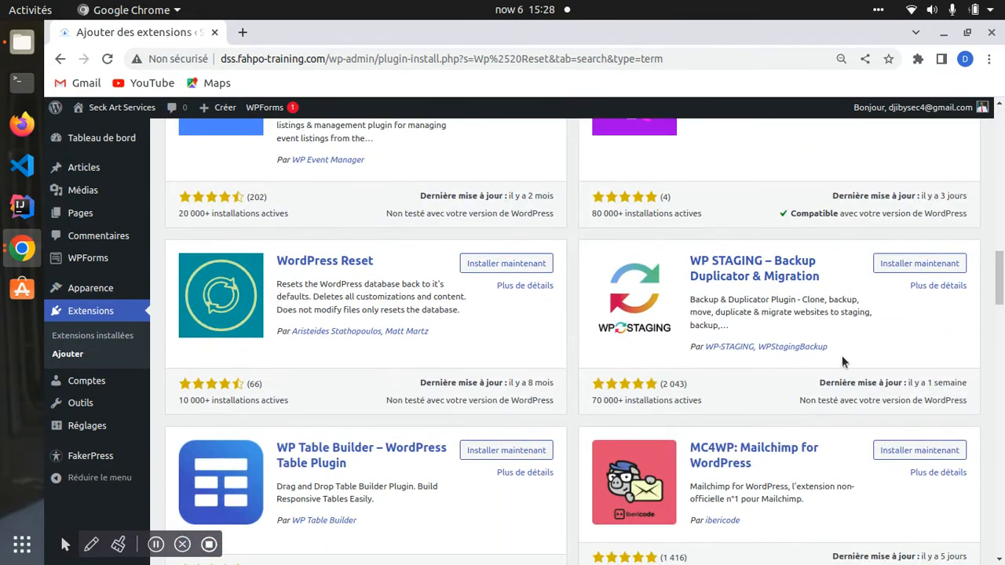
scroll(648, 344, down, 7)
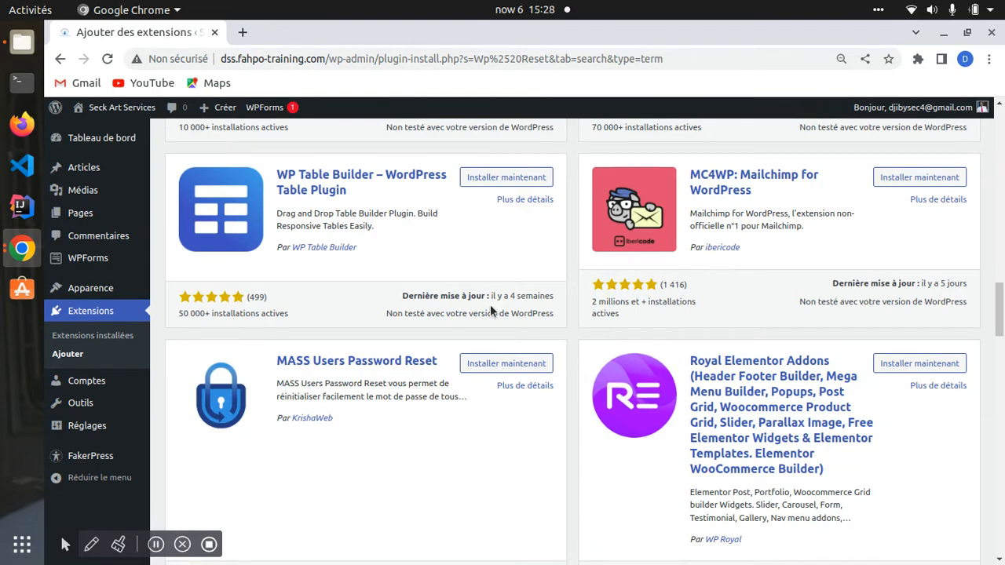
scroll(711, 287, up, 14)
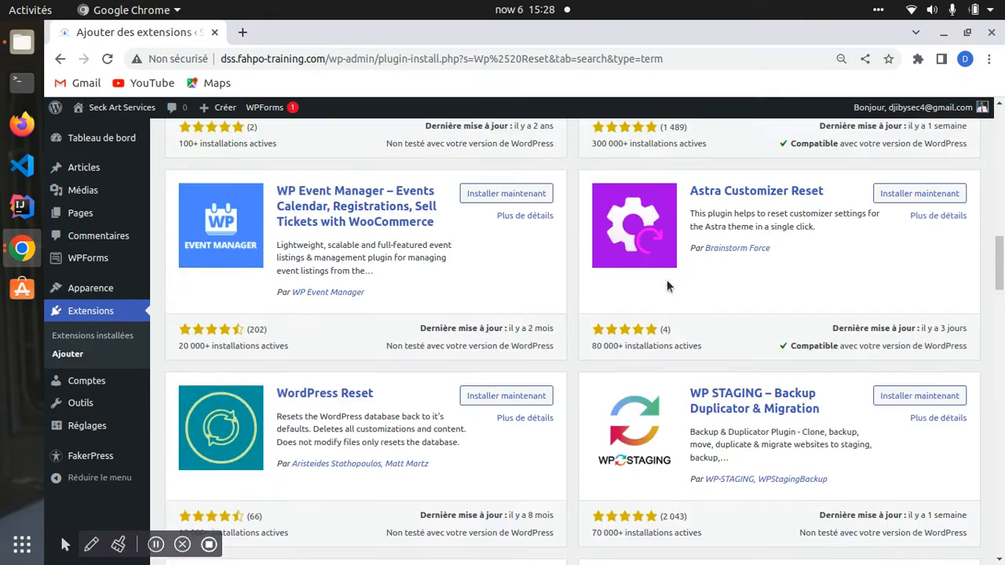
scroll(667, 280, up, 11)
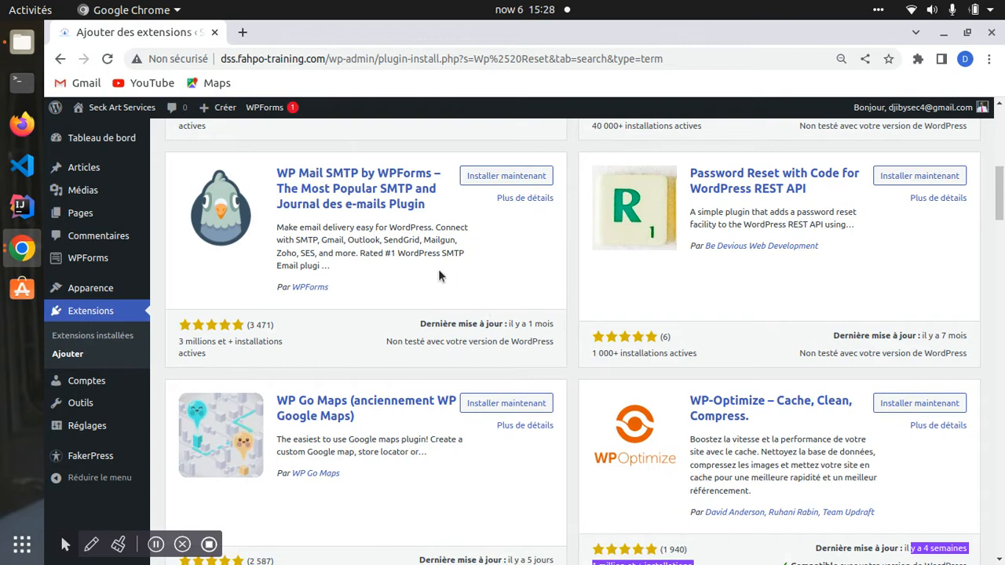
scroll(432, 264, up, 13)
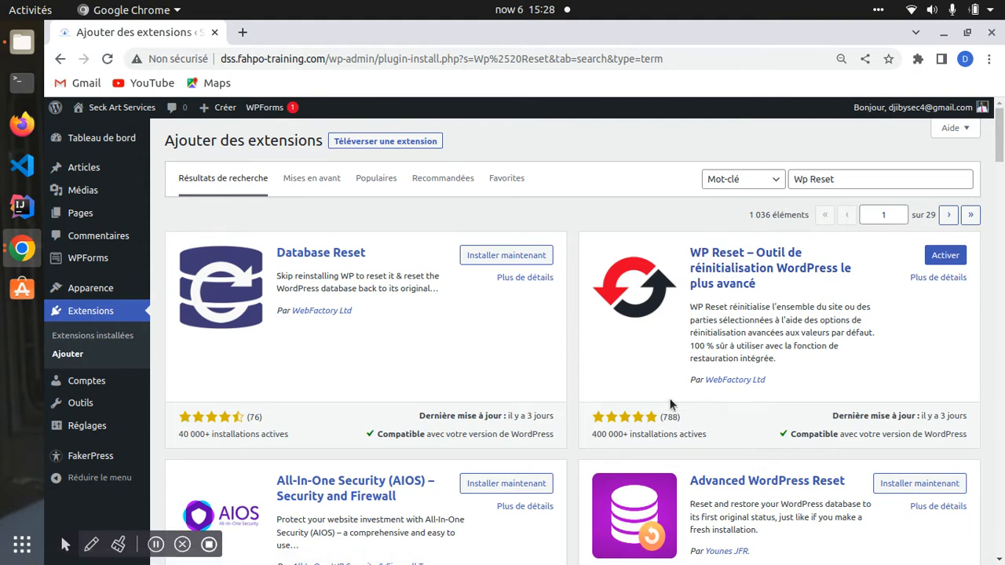
Step: Activate the WP Reset extension and dismiss its welcome notice
click(947, 259)
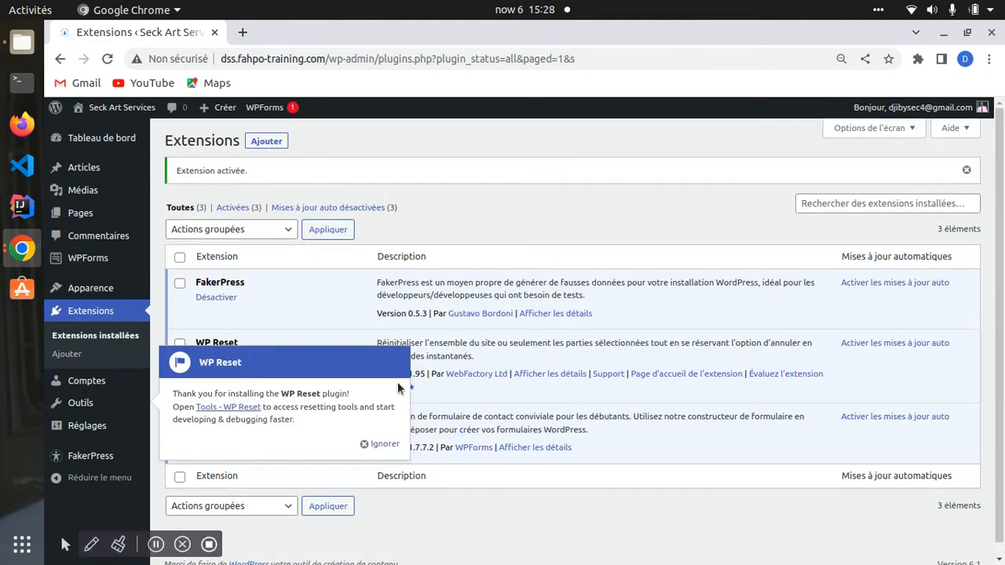
click(378, 445)
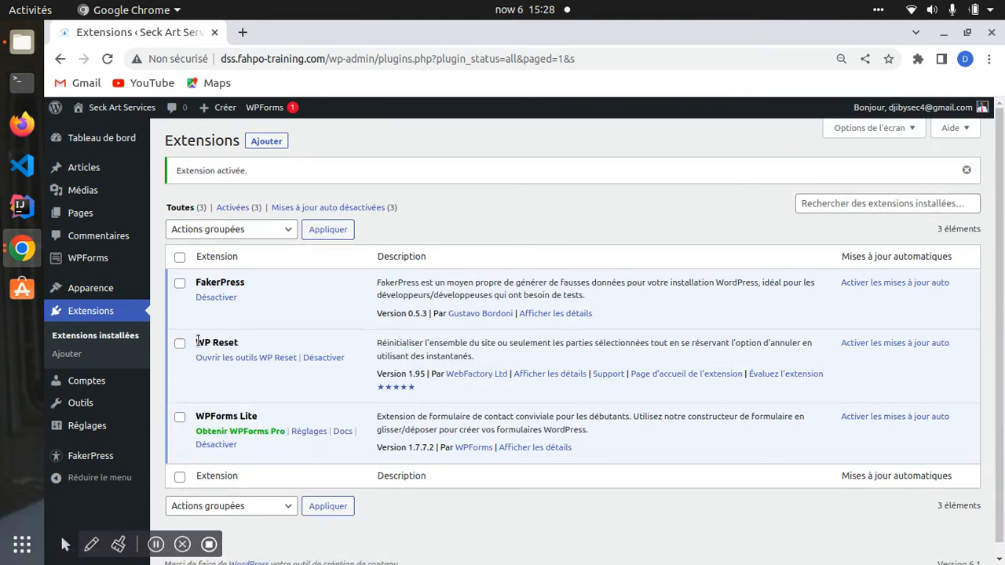
drag(192, 343, 251, 342)
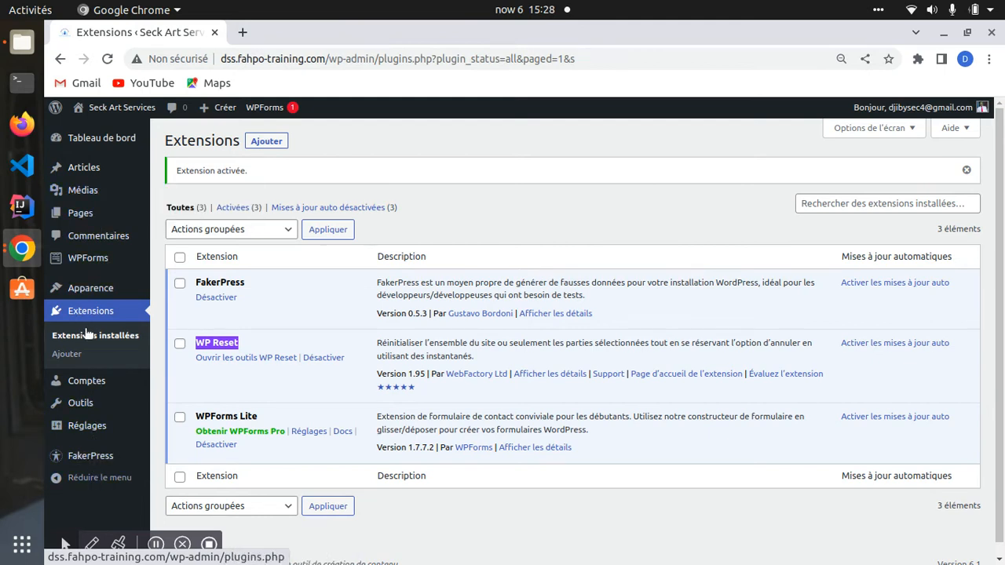
Step: Open the WP Reset tools and collapse the "Veuillez lire attentivement avant de continuer" section
mouse_move(85, 264)
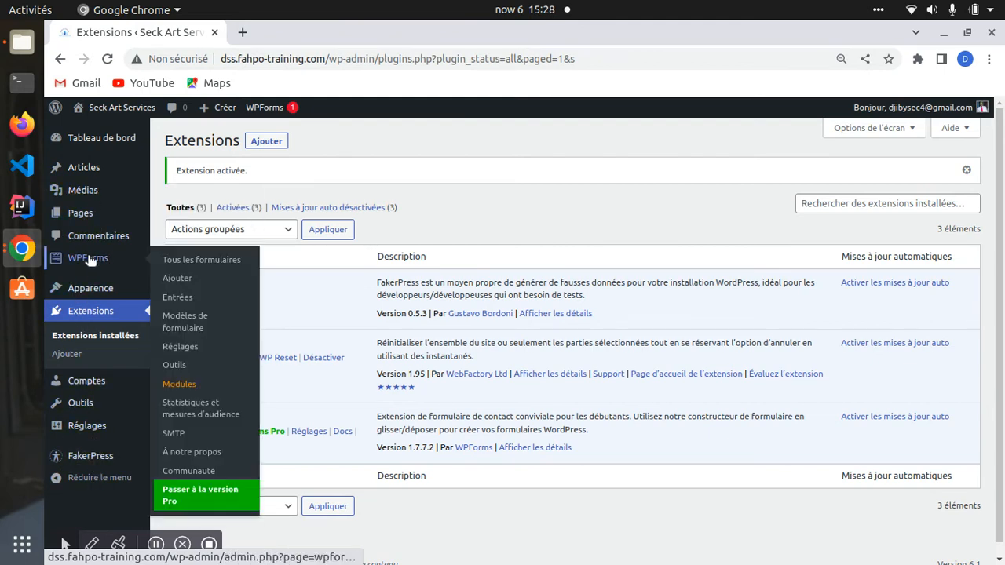
mouse_move(86, 459)
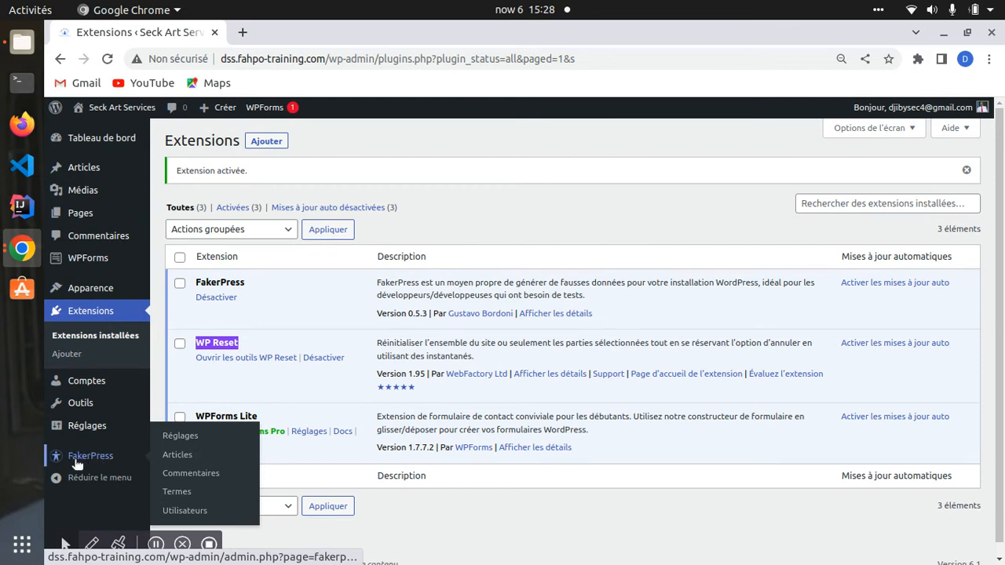
mouse_move(82, 408)
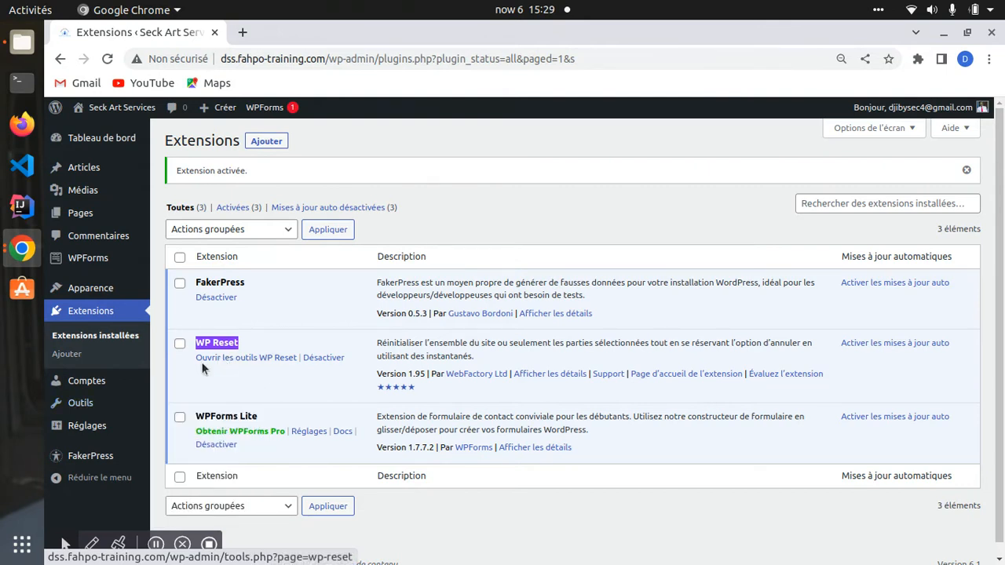
click(244, 359)
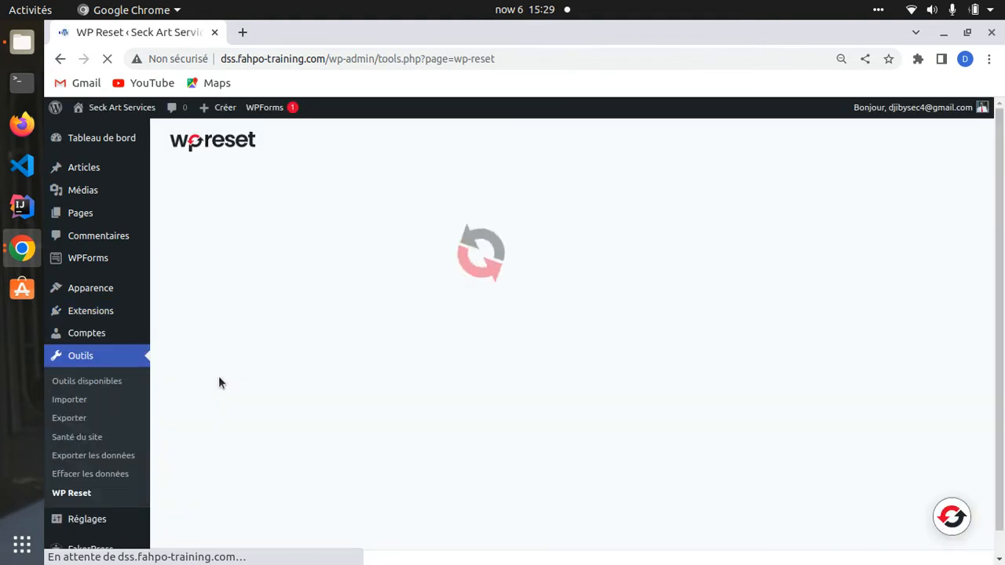
scroll(460, 344, down, 3)
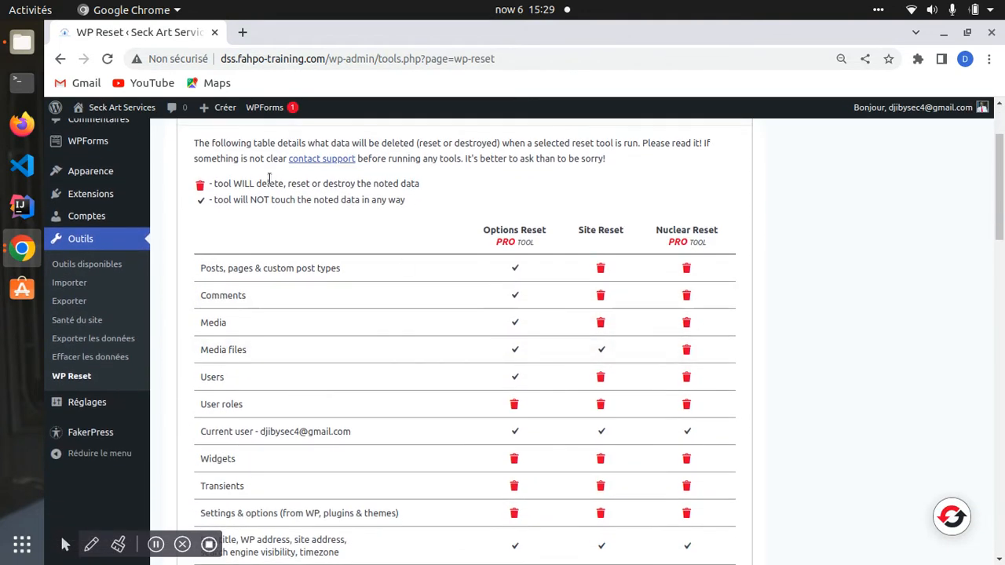
scroll(461, 344, up, 3)
scroll(466, 370, down, 3)
scroll(570, 330, up, 3)
click(738, 226)
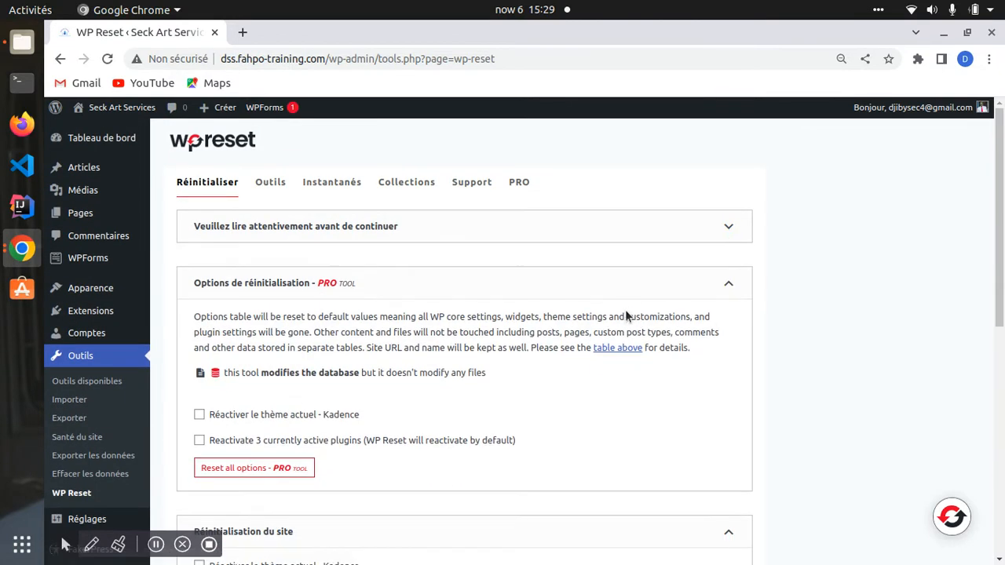
Step: Look over the available reset tools and collapse the "Options de réinitialisation" section
scroll(488, 348, down, 3)
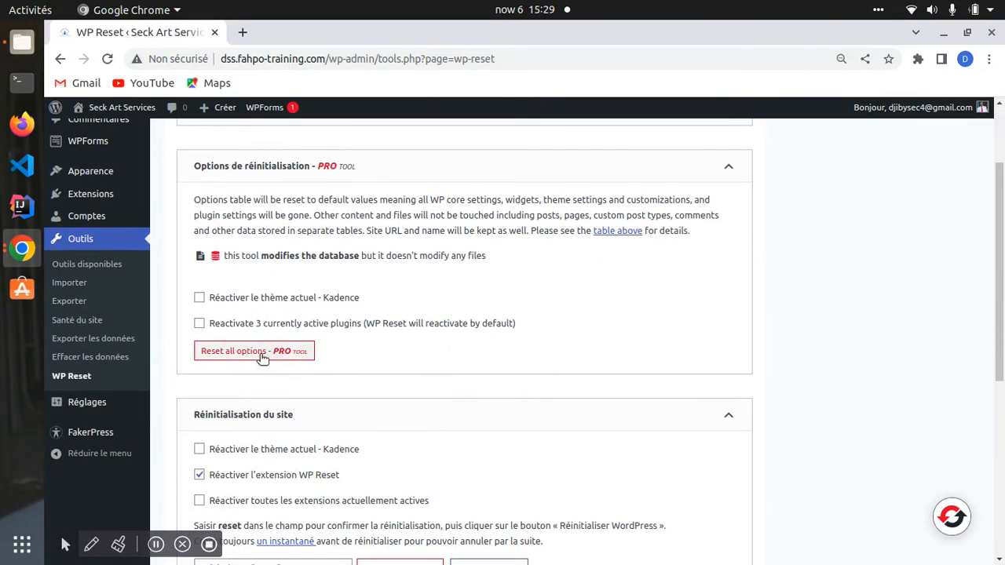
scroll(284, 367, down, 1)
scroll(284, 368, down, 5)
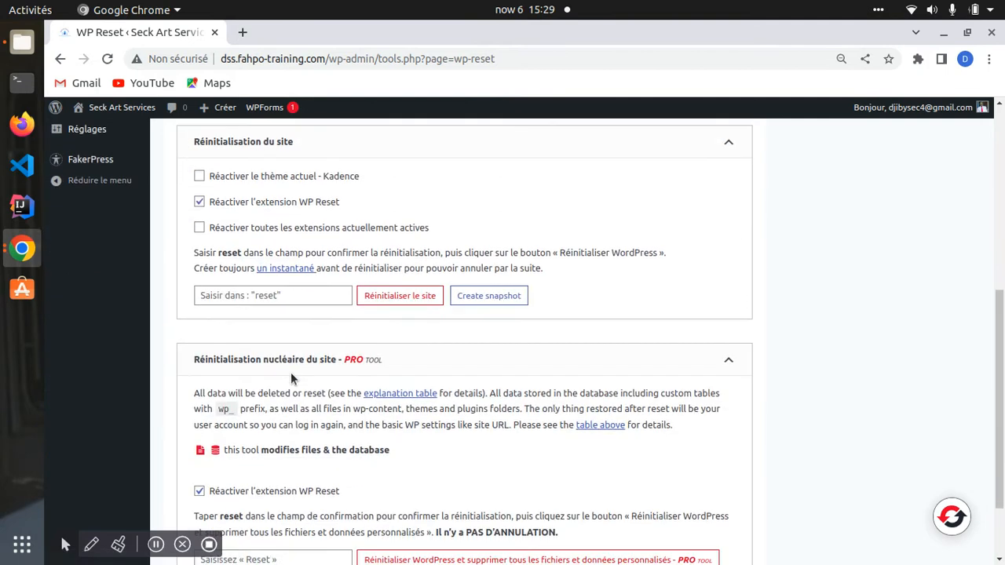
scroll(633, 266, up, 6)
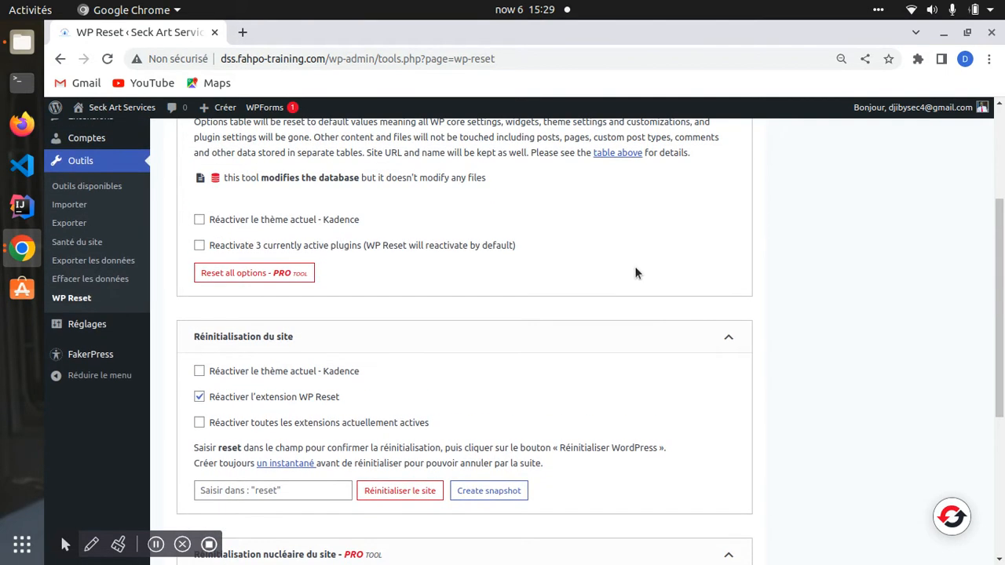
click(729, 205)
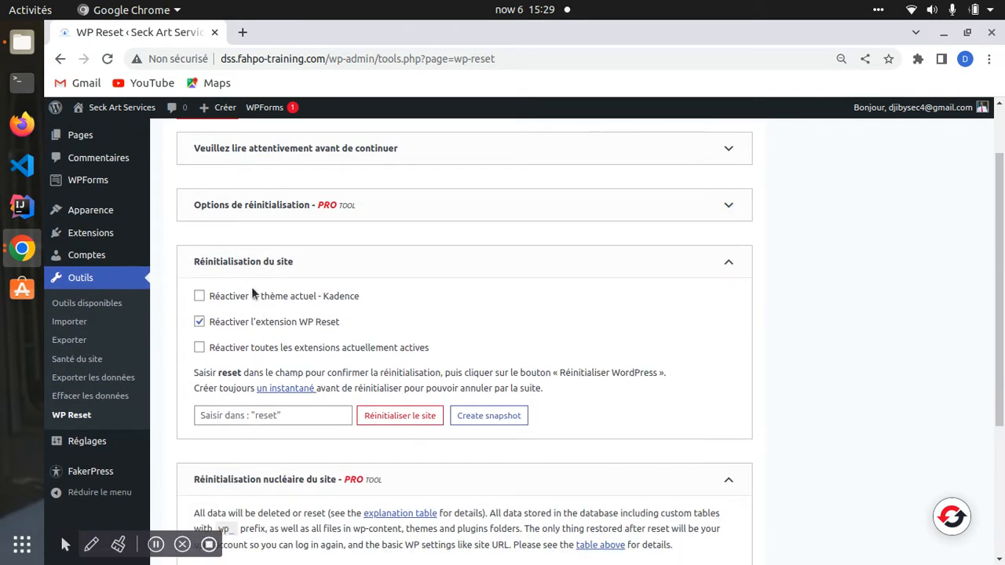
Step: Set the site reset to reactivate the current Kadence theme and all currently active extensions
drag(198, 260, 332, 270)
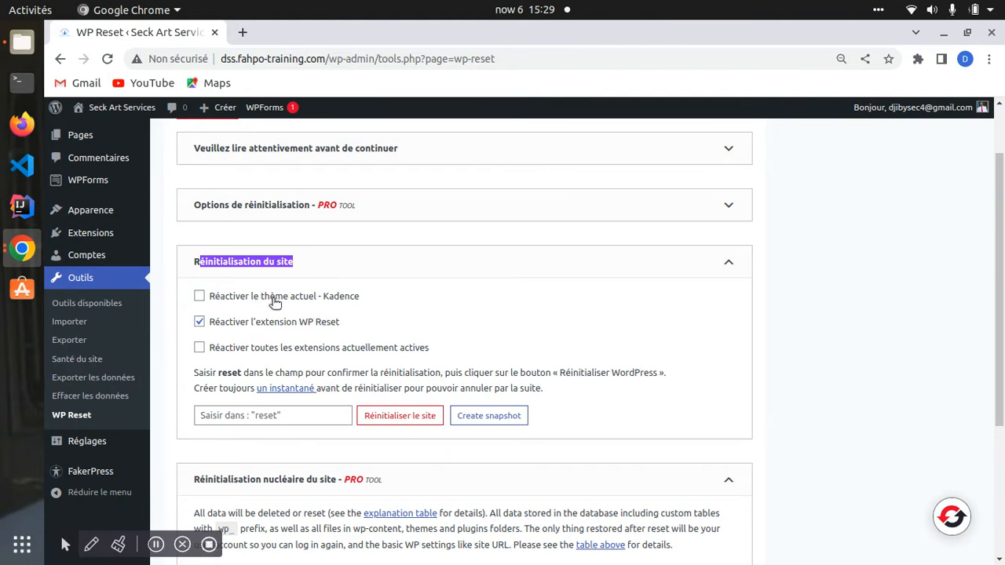
drag(376, 297, 245, 302)
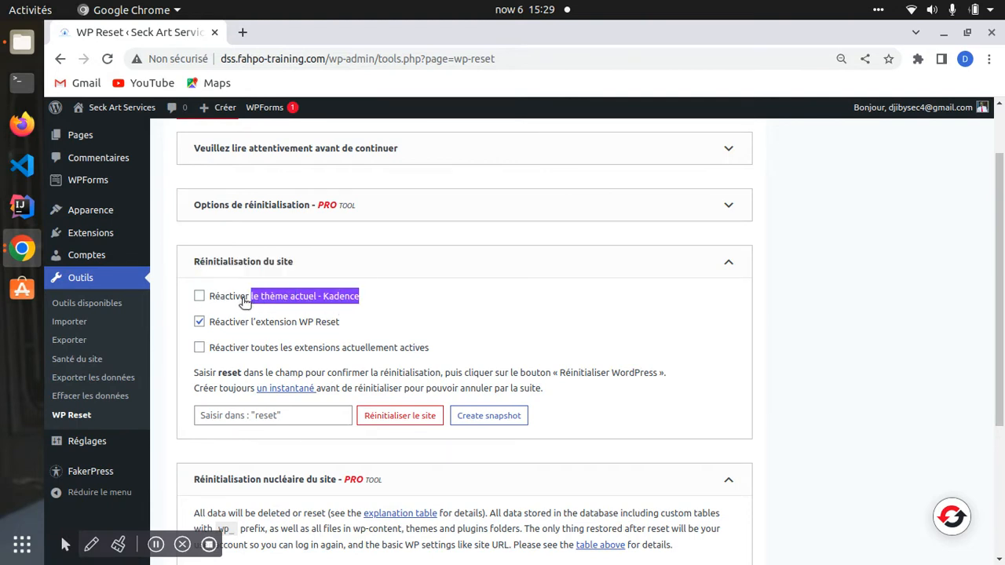
click(200, 297)
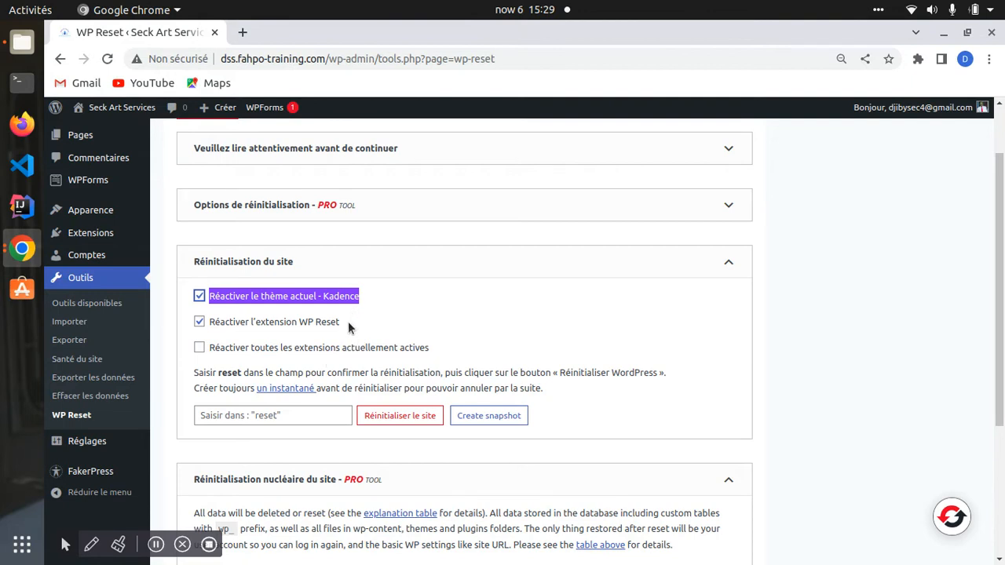
click(200, 347)
click(200, 348)
Step: Enter "reset" as the confirmation word in the "Réinitialisation du site" section
click(251, 414)
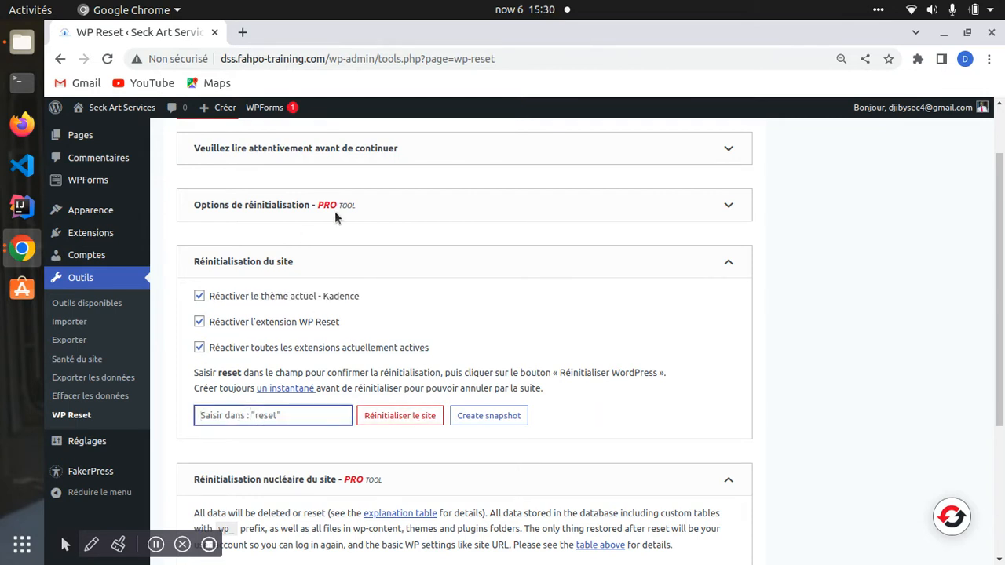
scroll(591, 226, up, 1)
scroll(574, 247, down, 4)
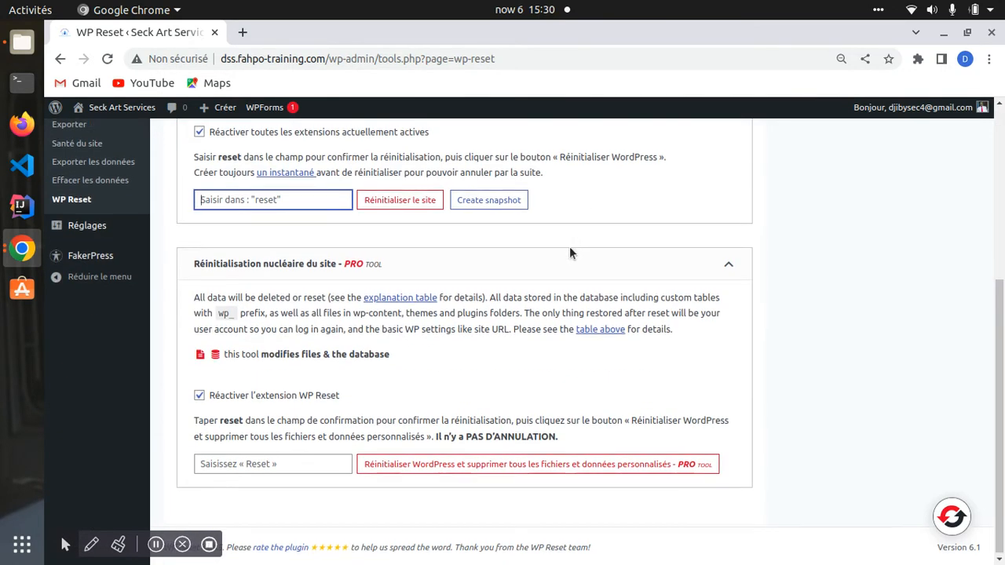
scroll(569, 247, up, 4)
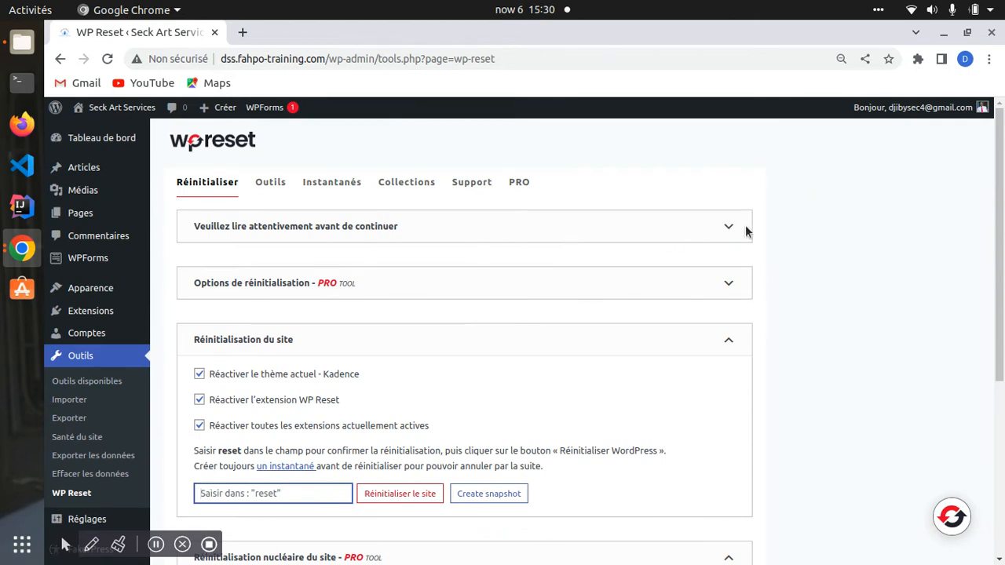
scroll(274, 366, down, 2)
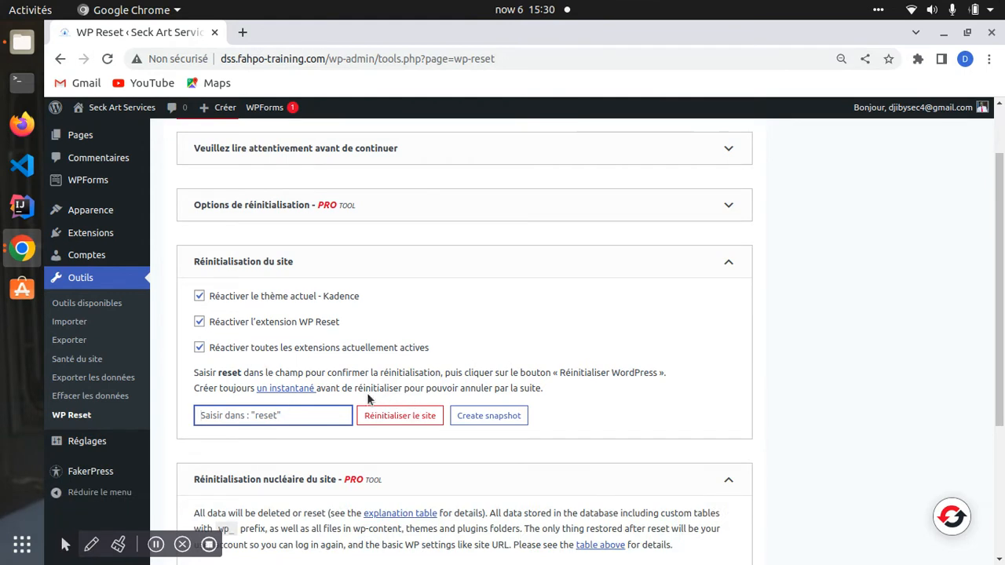
scroll(367, 400, up, 2)
drag(176, 147, 255, 147)
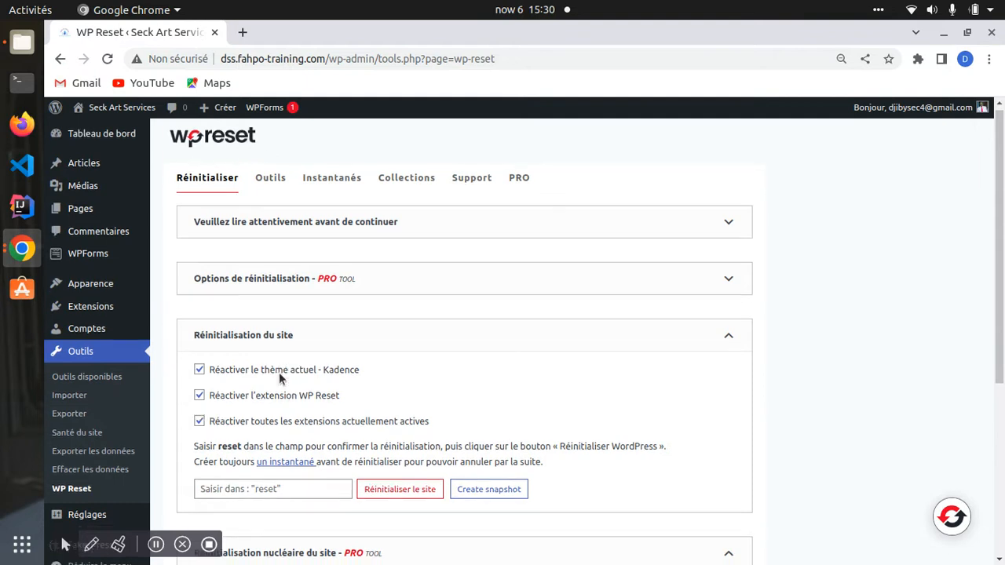
scroll(314, 371, down, 5)
click(260, 302)
text(reset)
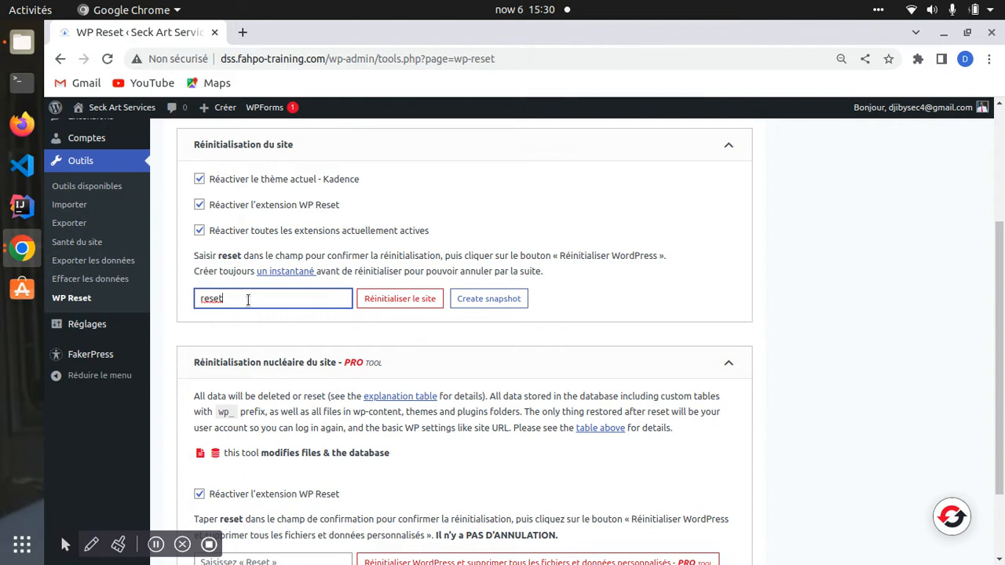
Step: Re-enter "reset" as the confirmation word, run the site reset, and confirm it after reading the reset warning
key(ctrl+a)
key(BackSpace)
text(res)
click(393, 304)
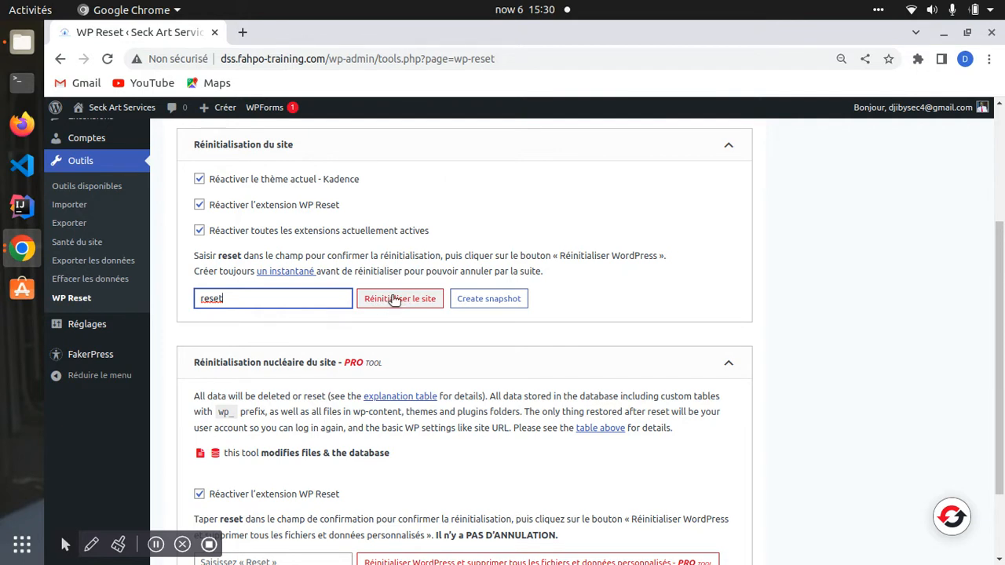
drag(398, 322, 514, 311)
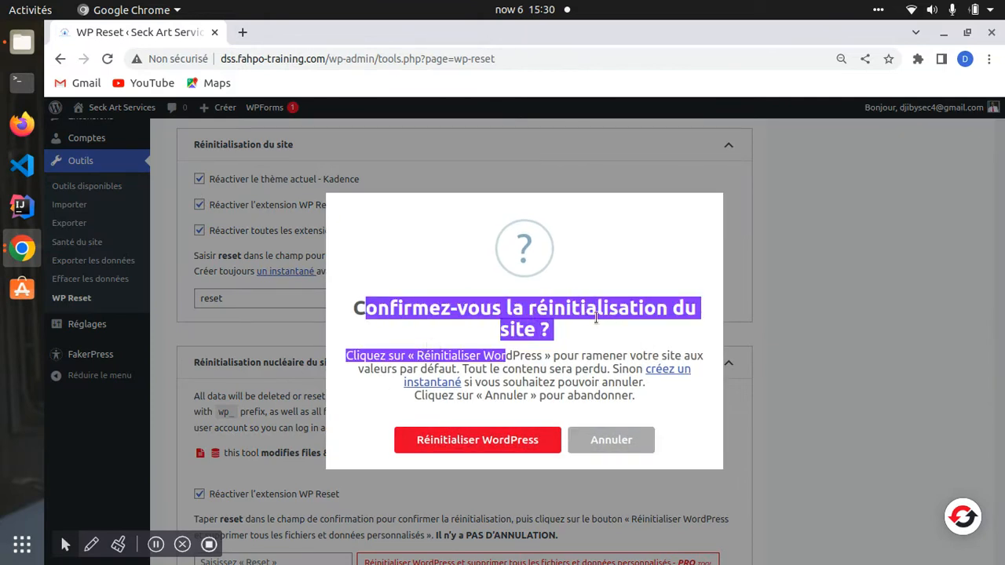
click(385, 369)
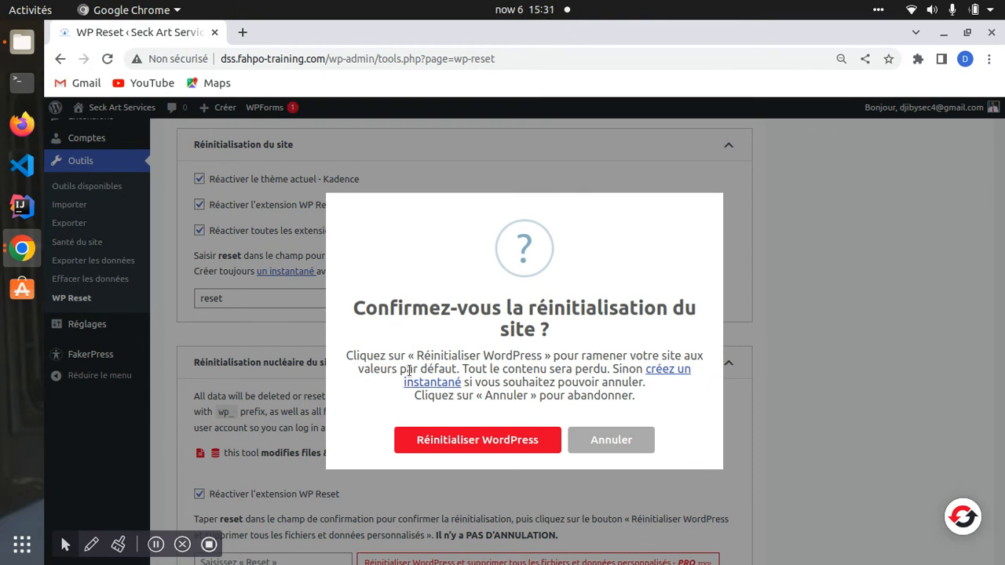
drag(362, 368, 463, 369)
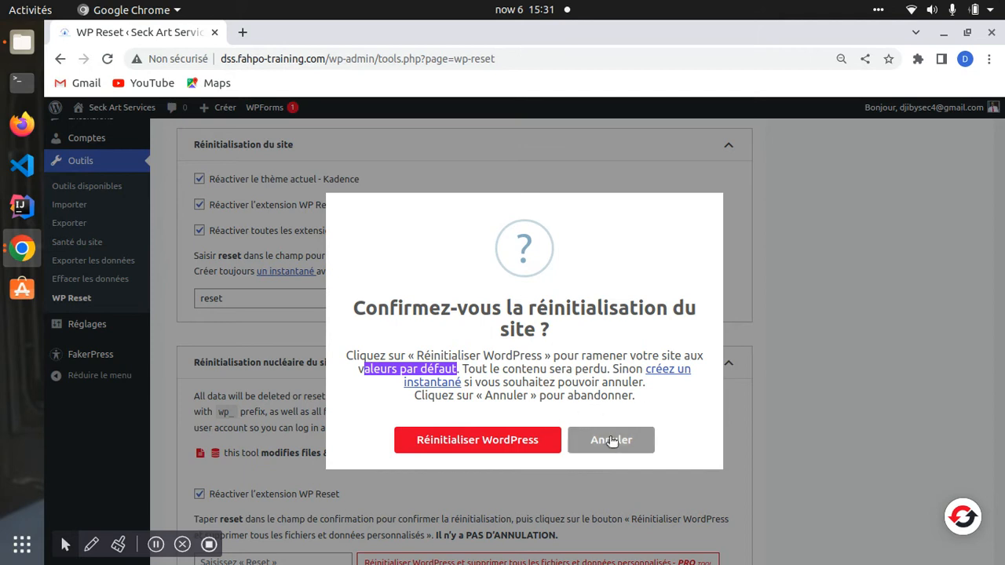
click(459, 443)
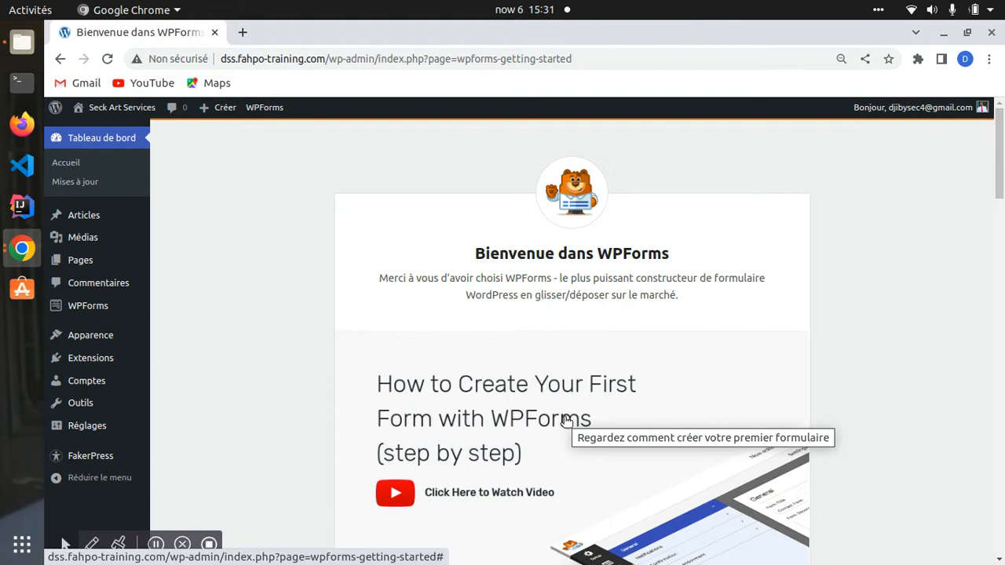
Step: Review the remaining pages, the articles and the public home page of the reset site, then return to the dashboard
click(81, 260)
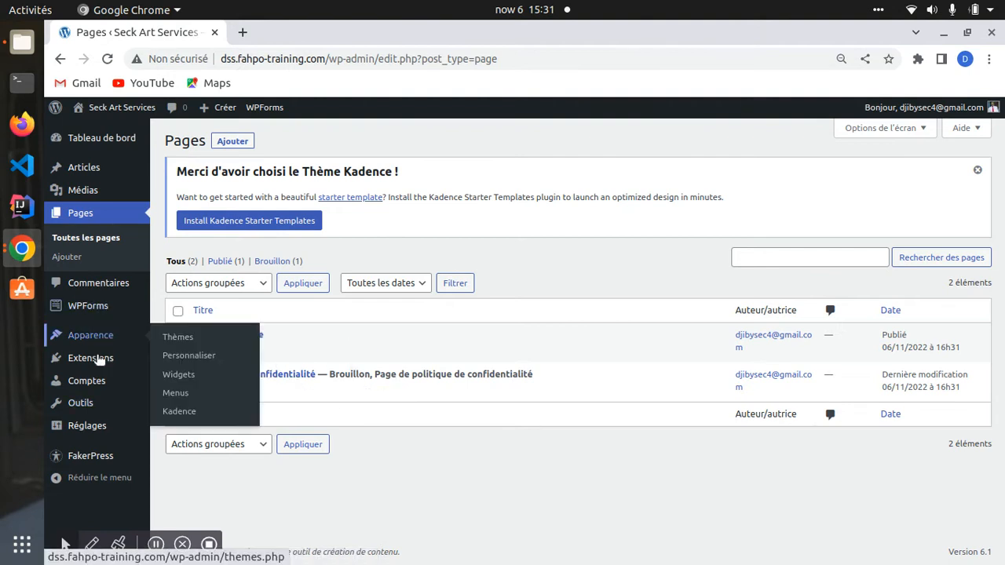
click(81, 170)
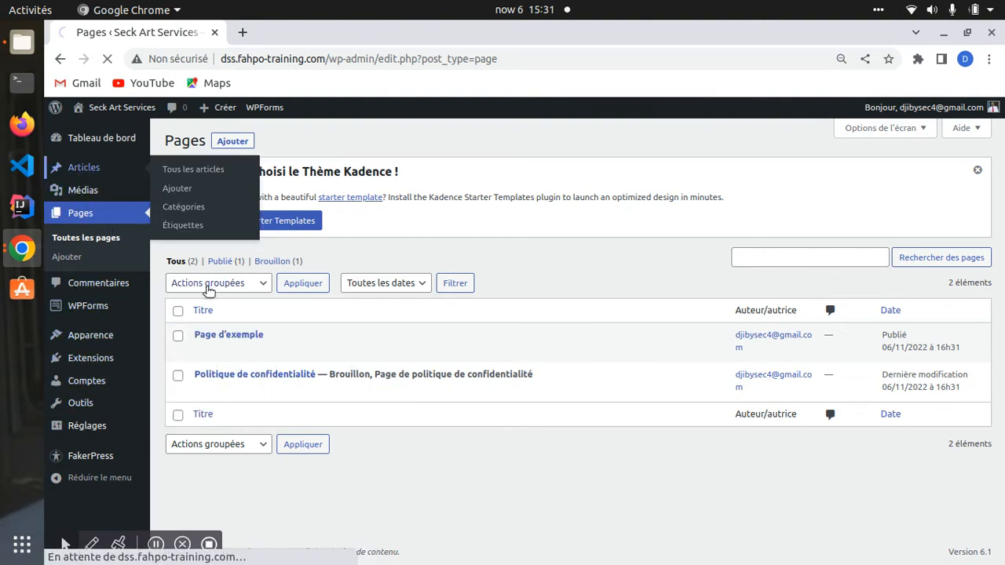
click(115, 111)
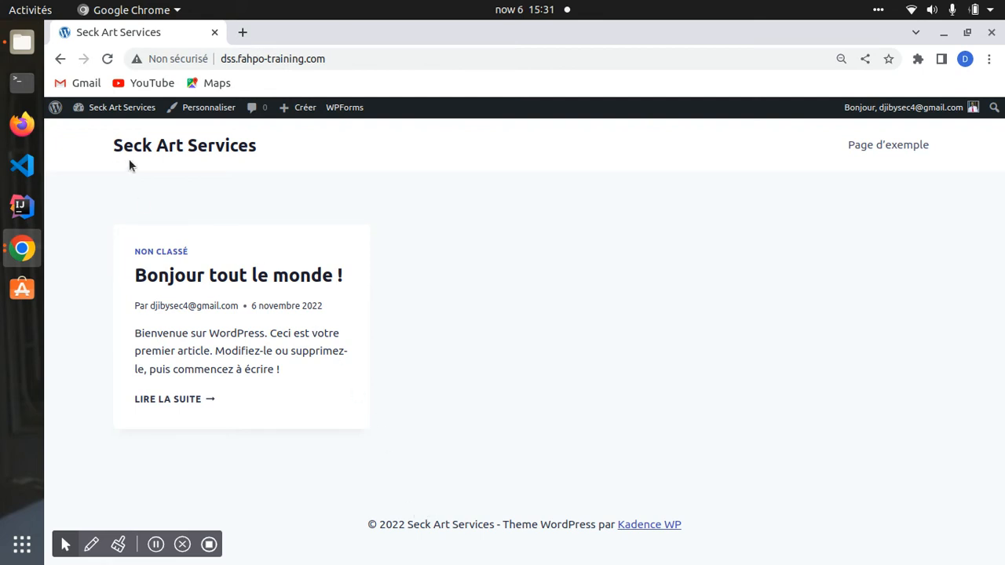
click(118, 110)
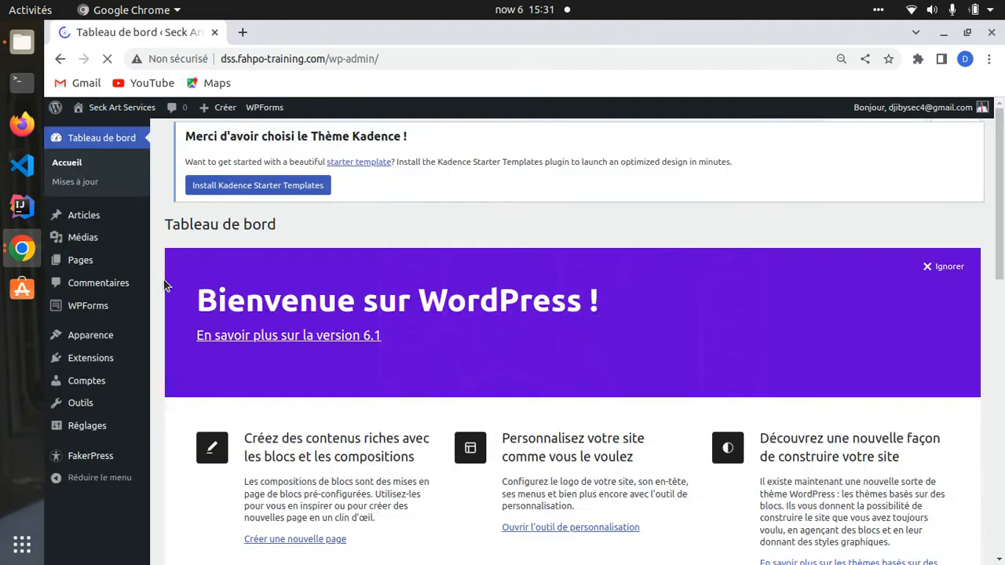
Step: Move the page "Page d'exemple" to the trash and delete it permanently
mouse_move(81, 267)
click(195, 262)
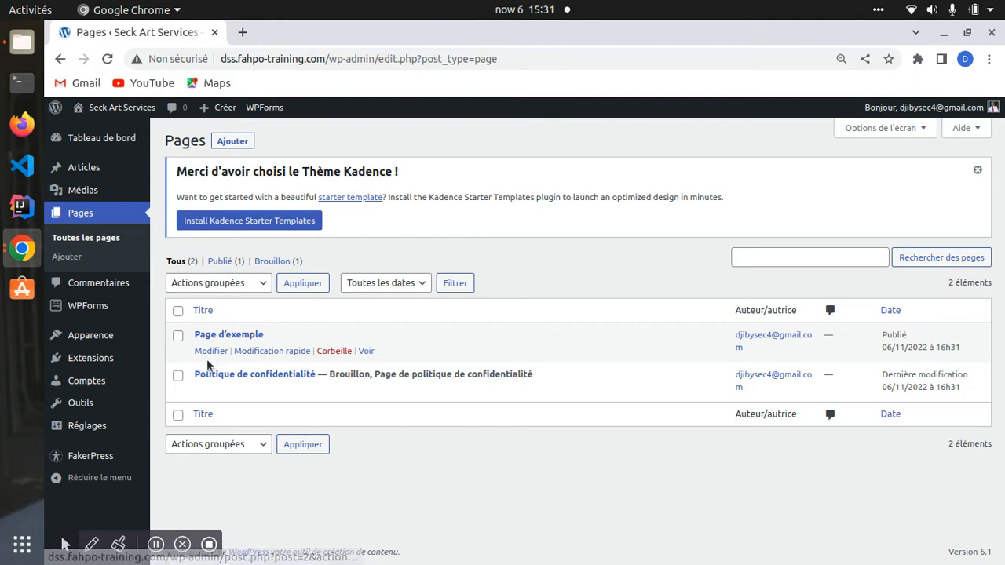
click(335, 351)
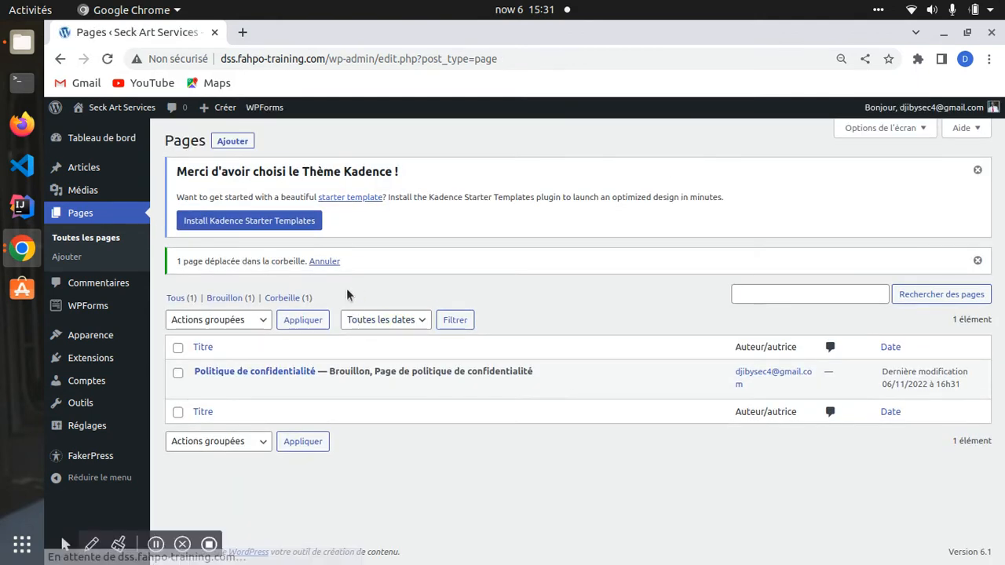
click(285, 298)
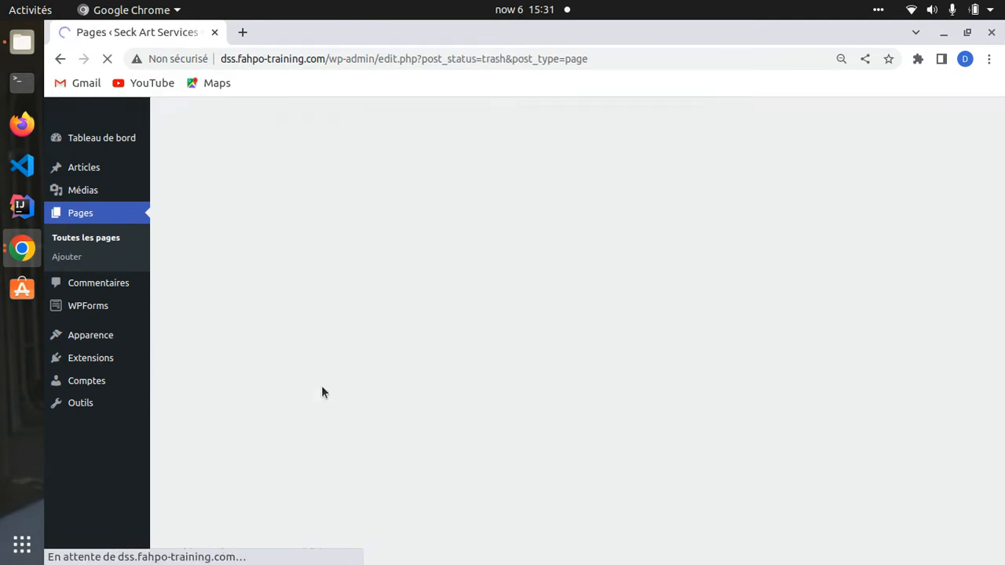
click(283, 352)
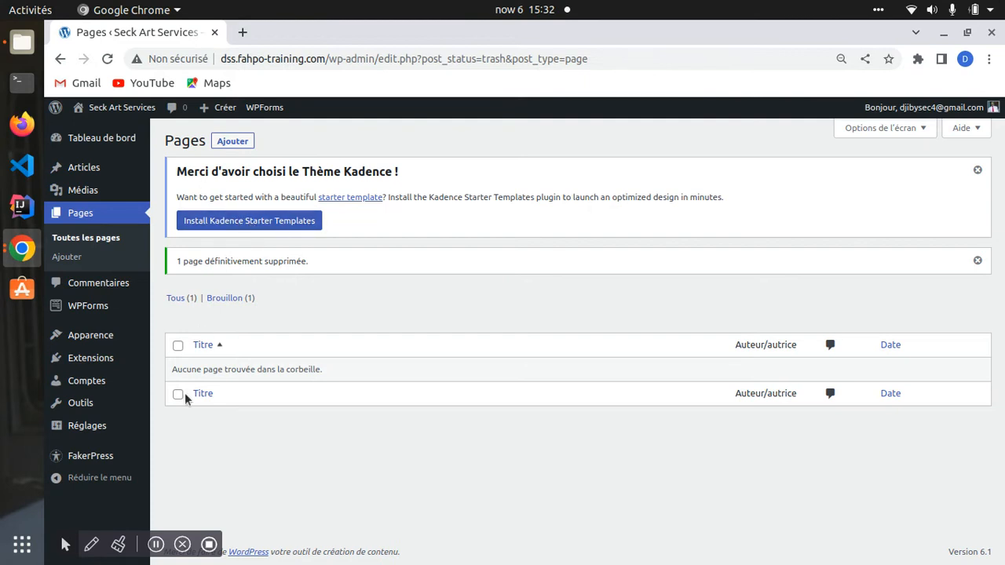
Step: Move the article "Bonjour tout le monde !" to the trash
click(84, 170)
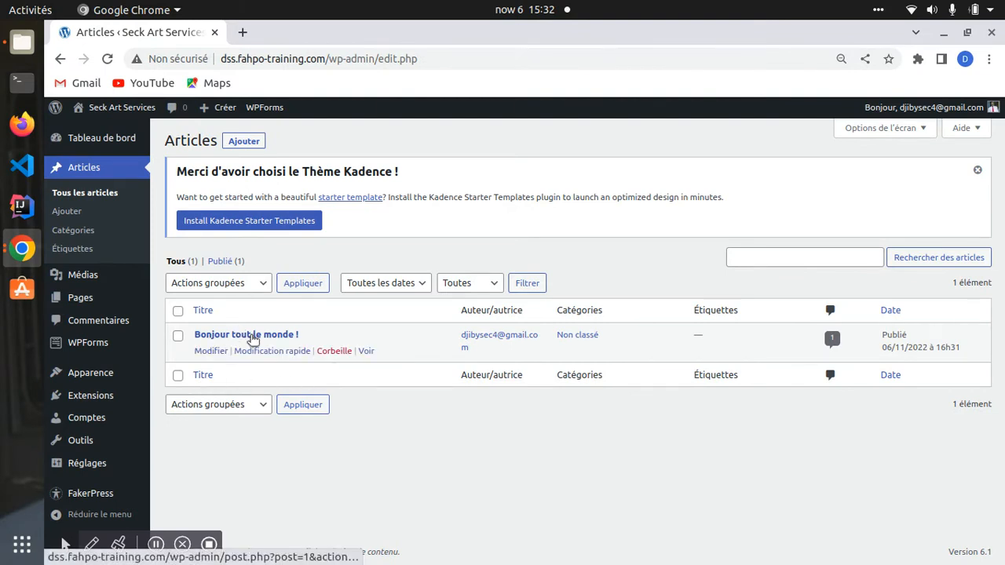
click(331, 354)
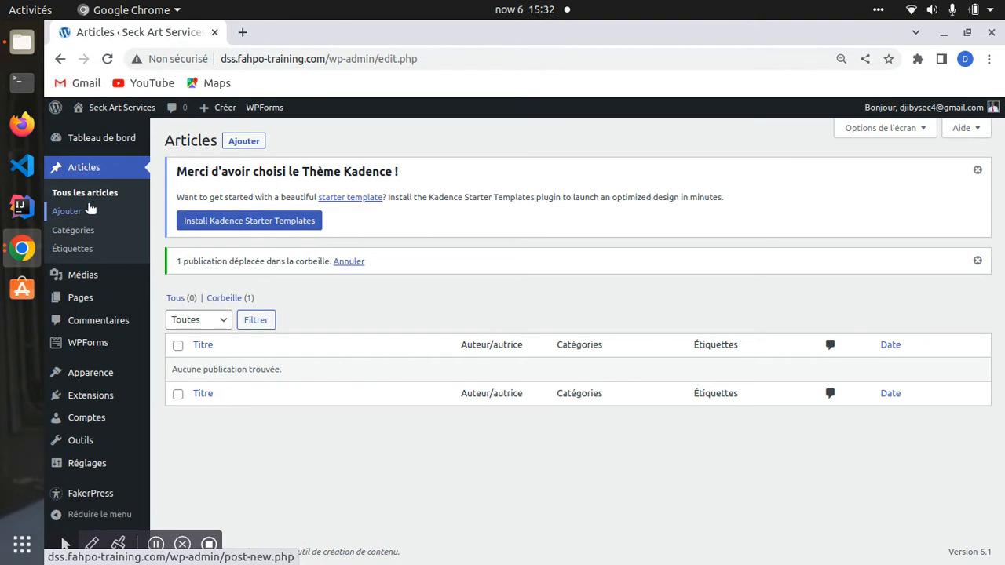
Step: Check the active theme and the list of installed extensions after the reset
click(88, 379)
scroll(345, 350, down, 4)
scroll(344, 350, up, 4)
click(91, 417)
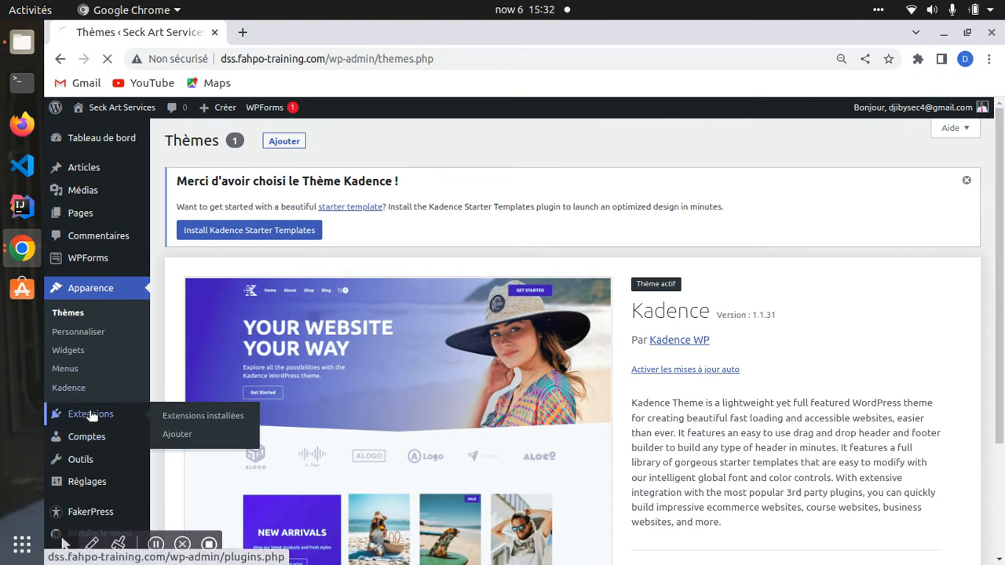
scroll(366, 413, down, 1)
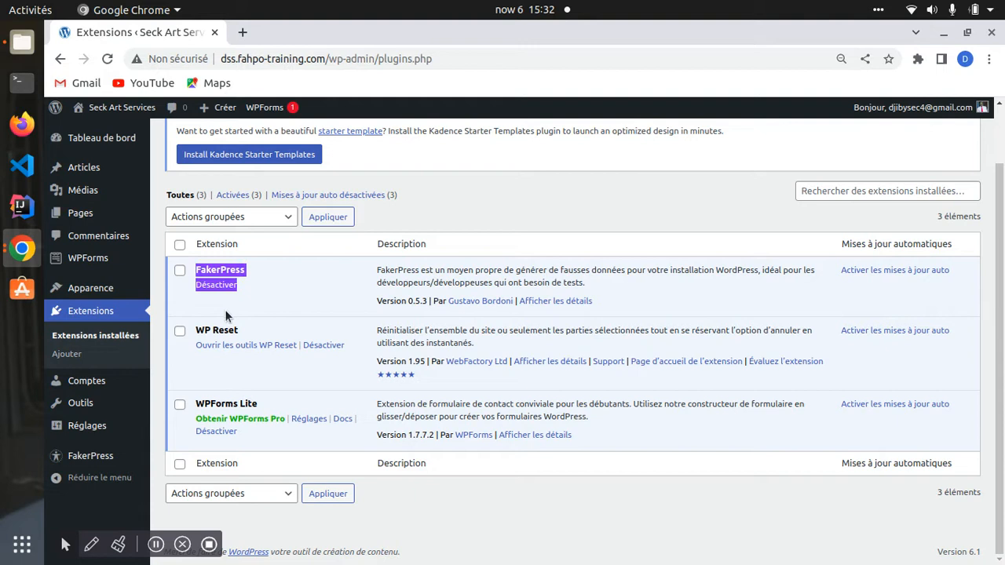
drag(192, 332, 239, 367)
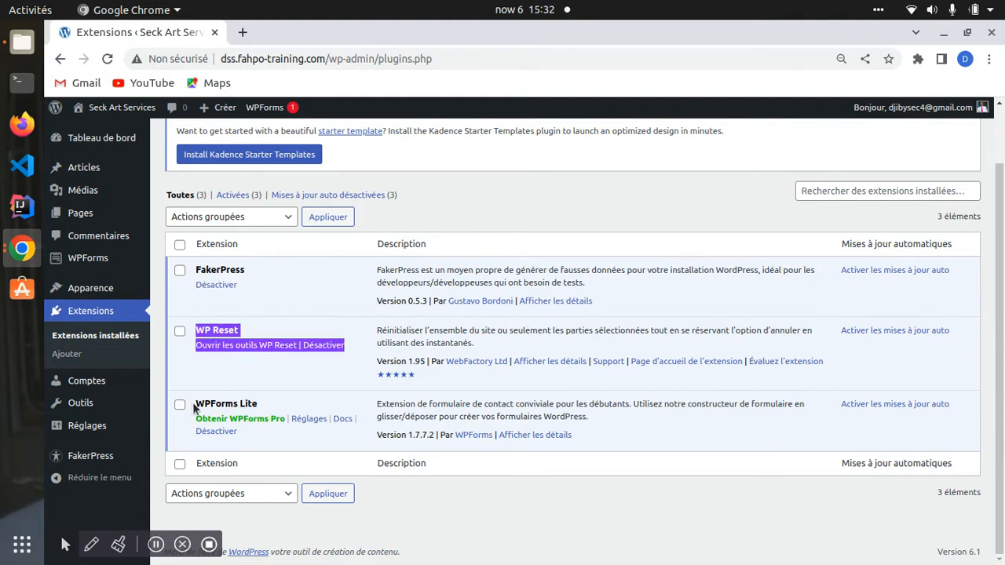
drag(192, 402, 294, 411)
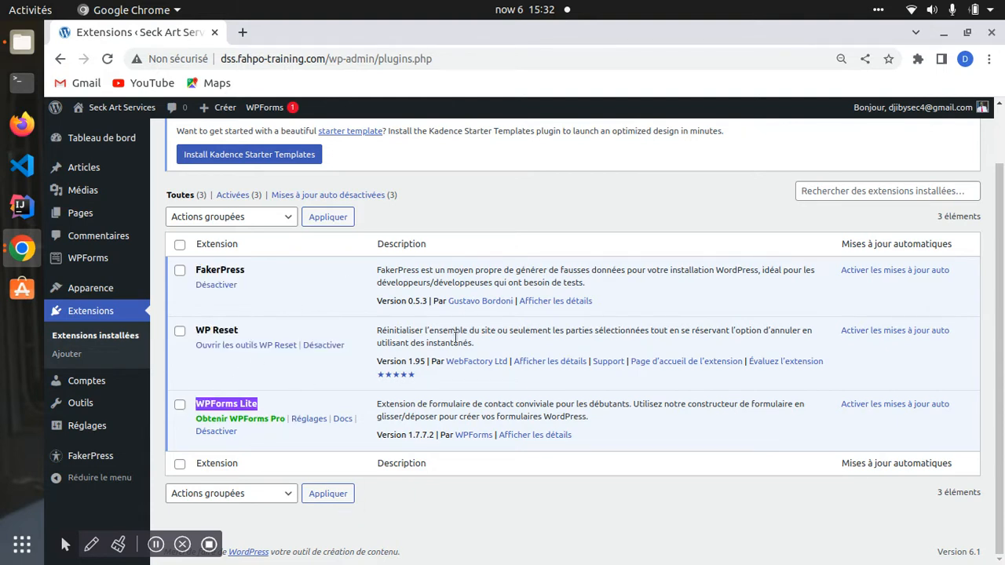
scroll(380, 372, up, 3)
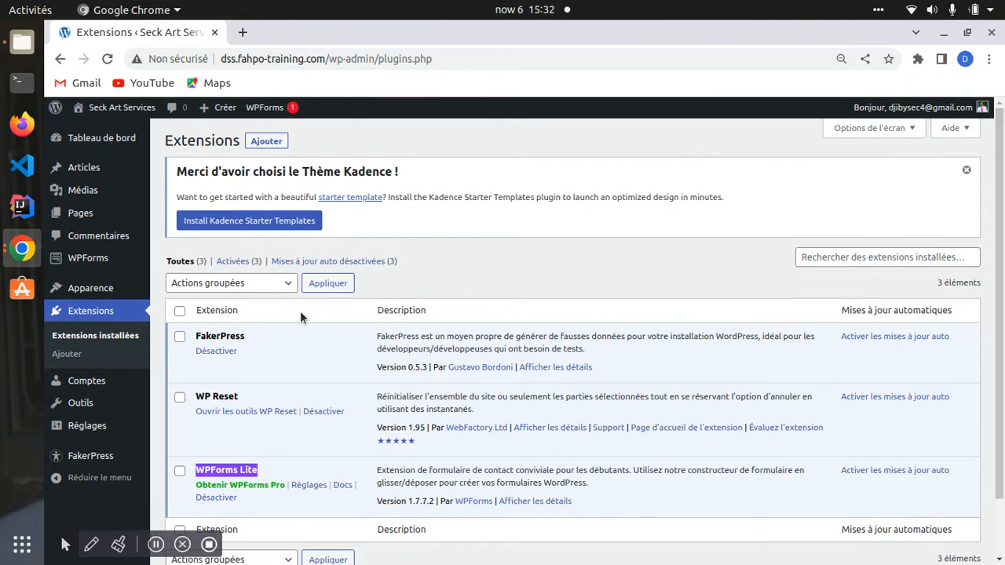
scroll(304, 311, down, 3)
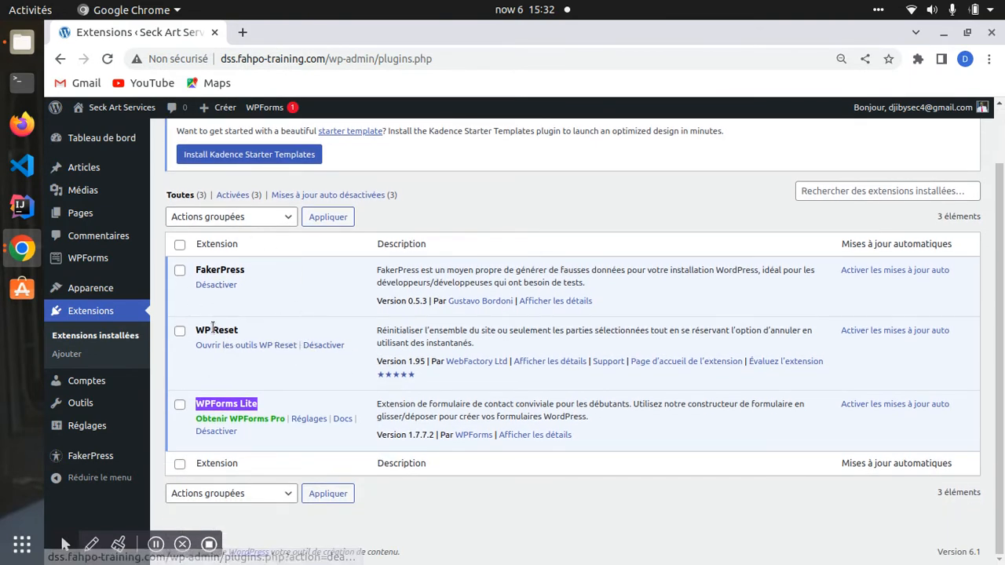
Step: Deactivate the FakerPress, WPForms Lite and WP Reset extensions one by one
click(217, 286)
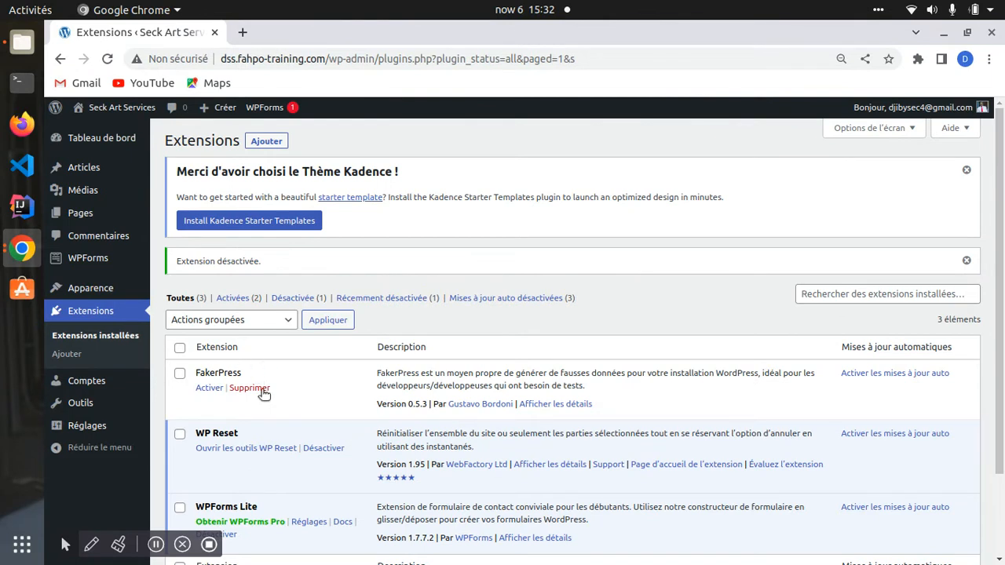
scroll(251, 387, down, 3)
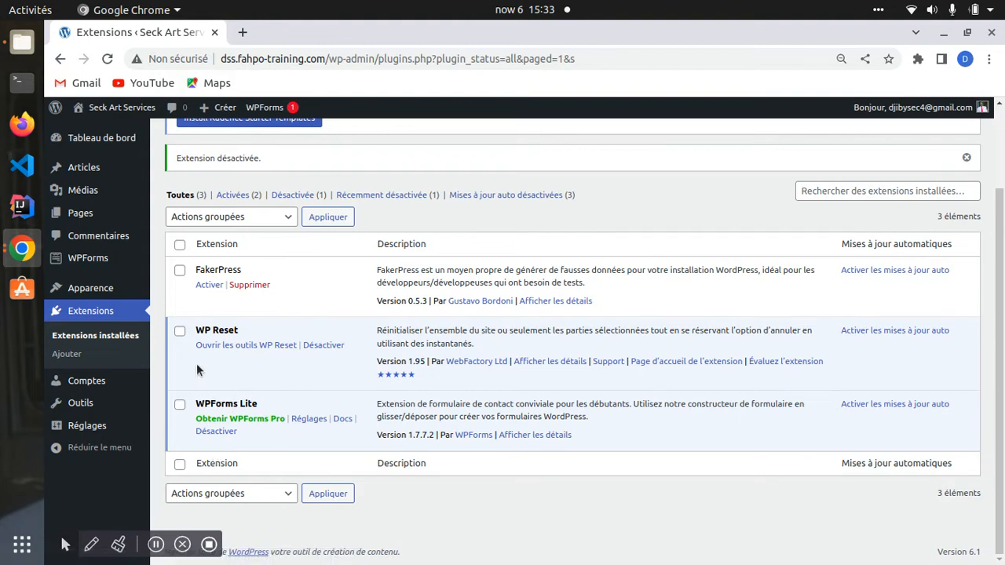
click(215, 433)
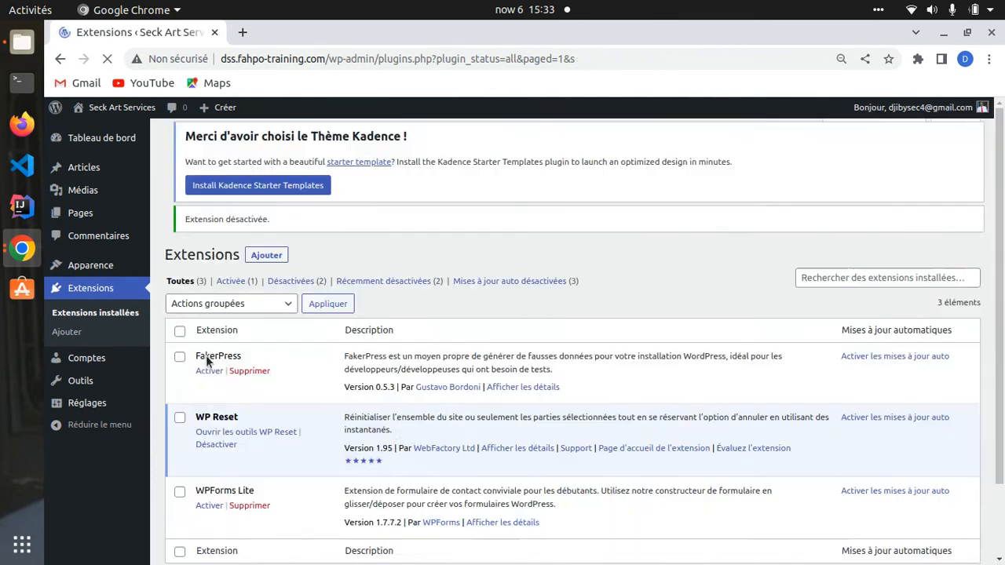
scroll(224, 424, down, 2)
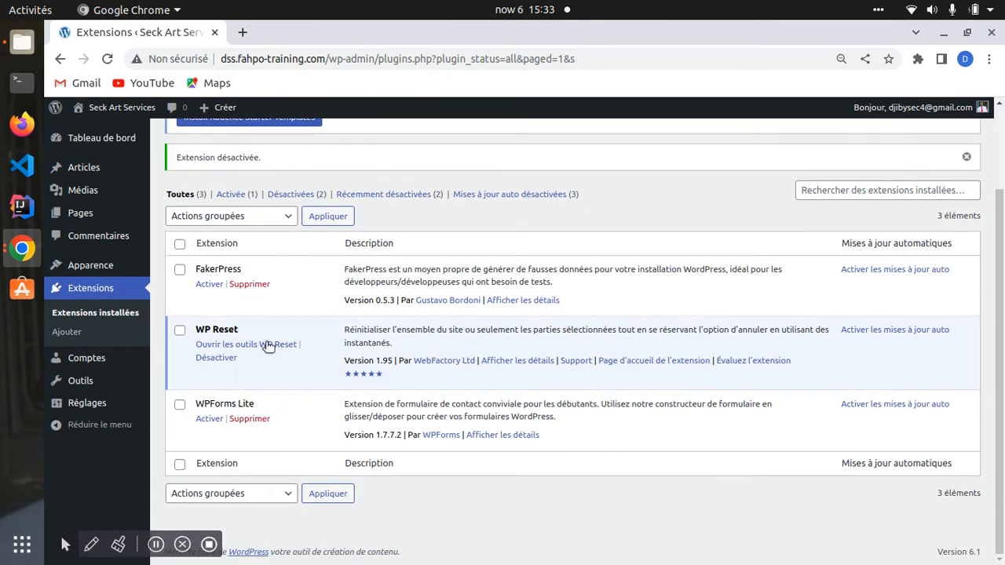
click(222, 357)
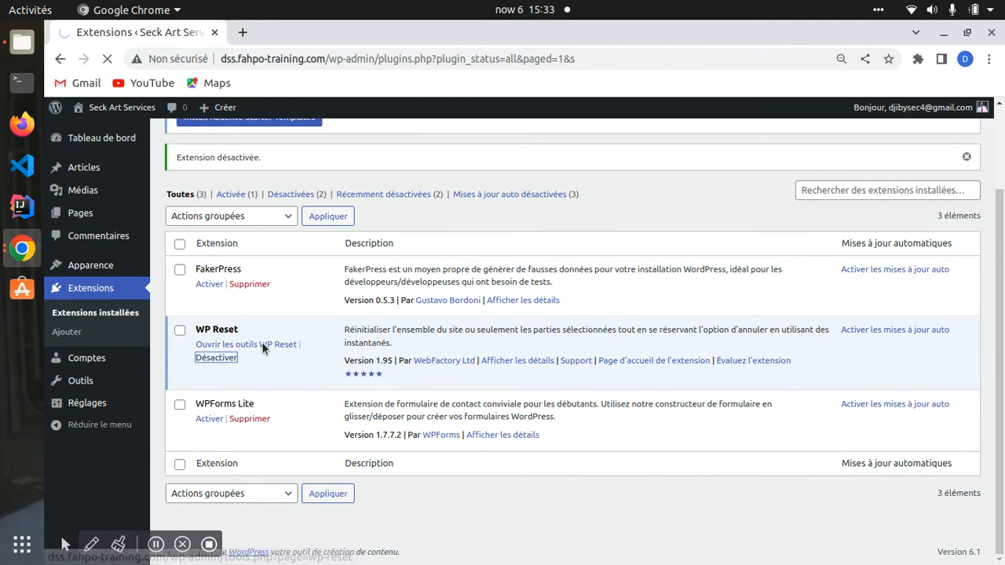
scroll(227, 332, down, 2)
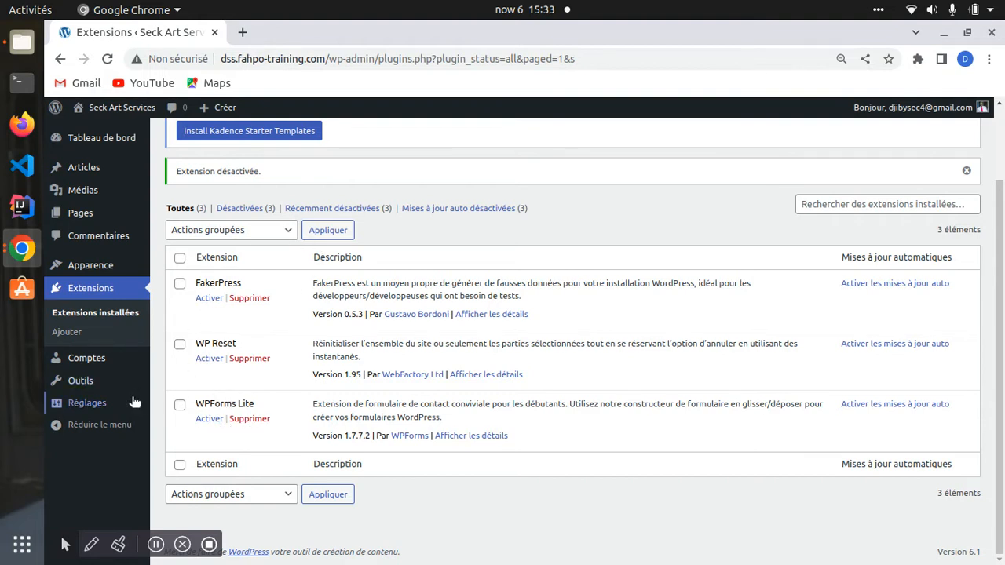
Step: Change the "Politique de confidentialité" page's status from draft to "Publié" with quick edit and save the update
click(81, 214)
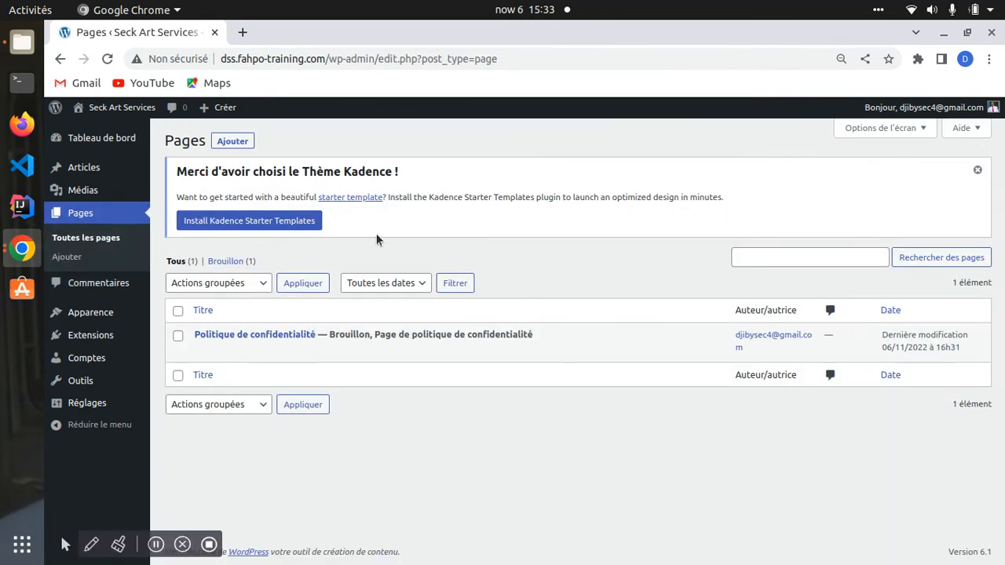
mouse_move(325, 366)
mouse_move(325, 331)
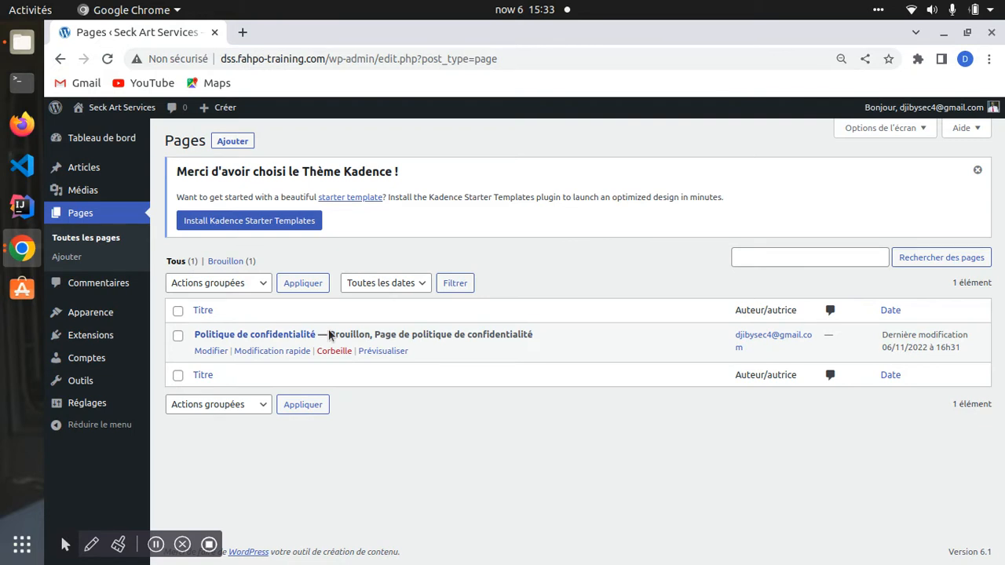
drag(329, 335, 365, 335)
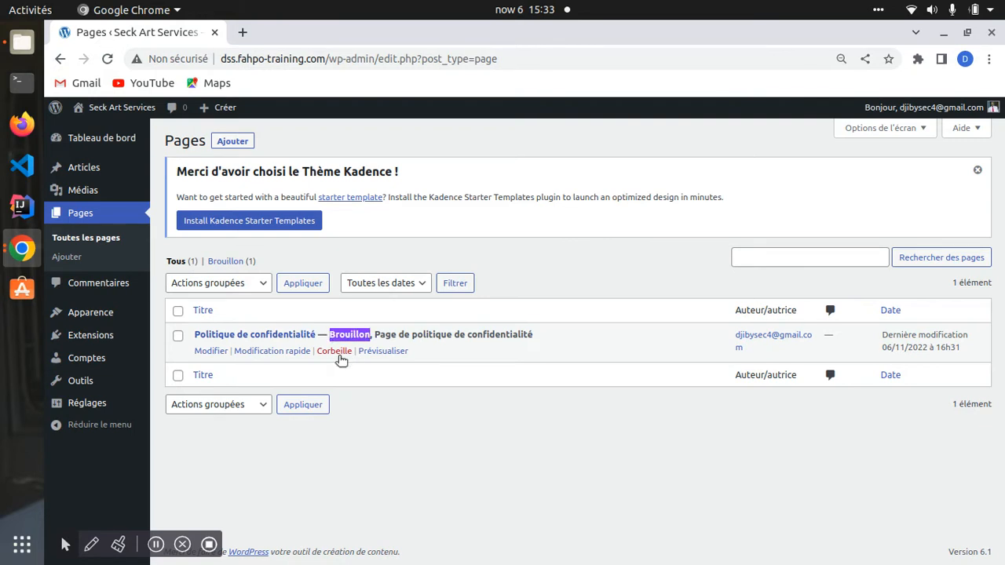
click(281, 351)
click(663, 406)
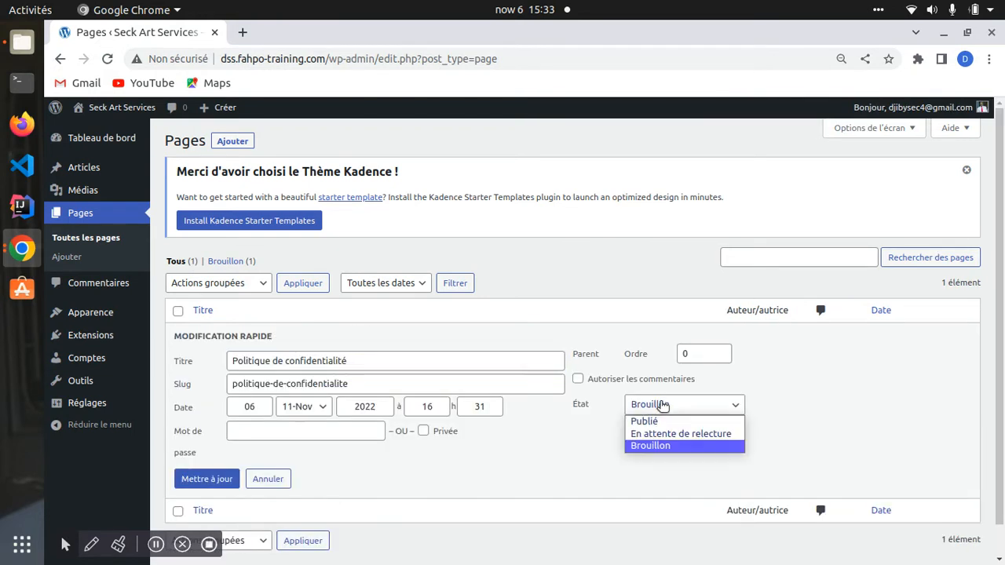
click(645, 422)
click(208, 479)
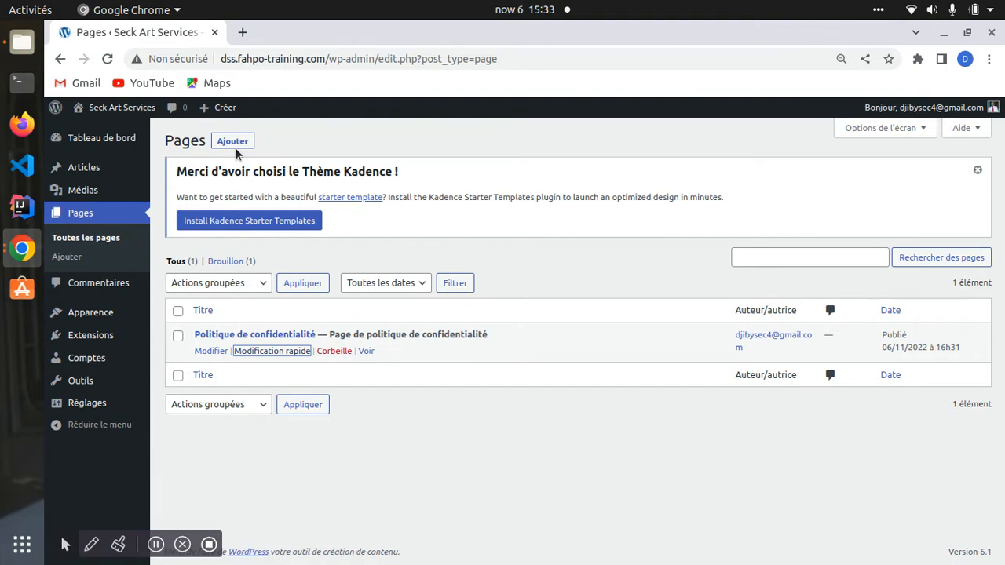
Step: Start a new page and title it "Accueil"
click(239, 144)
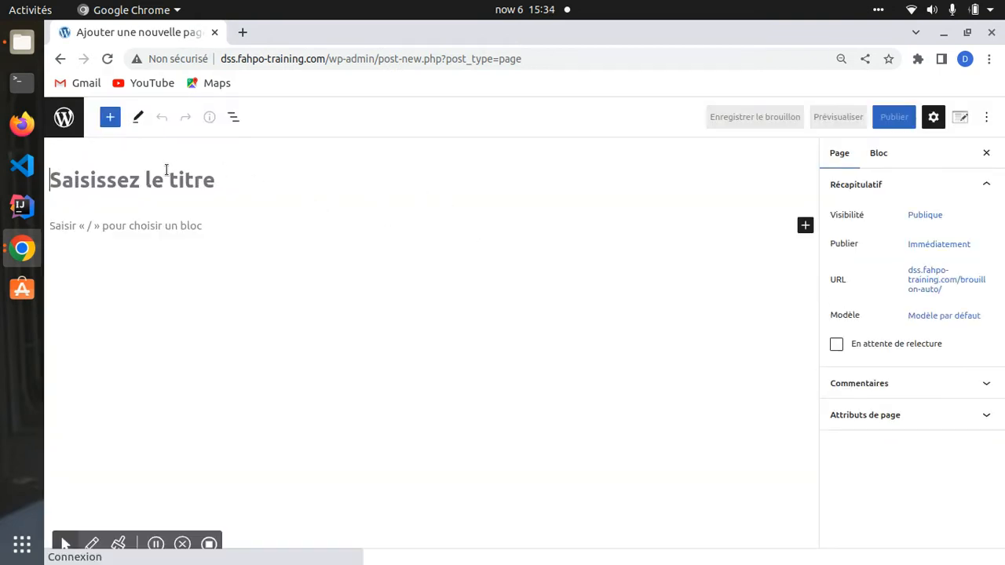
text(A)
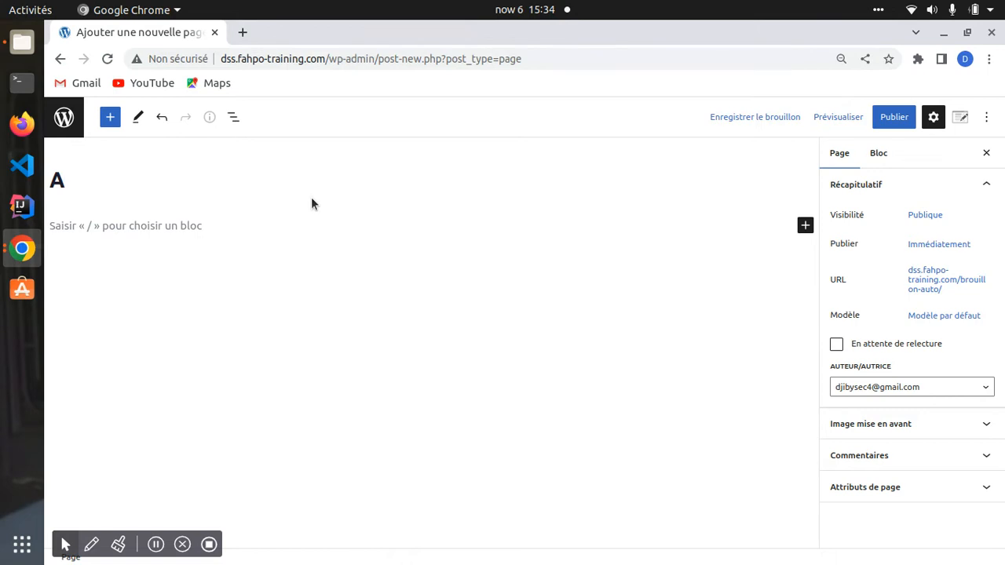
text(ccueil)
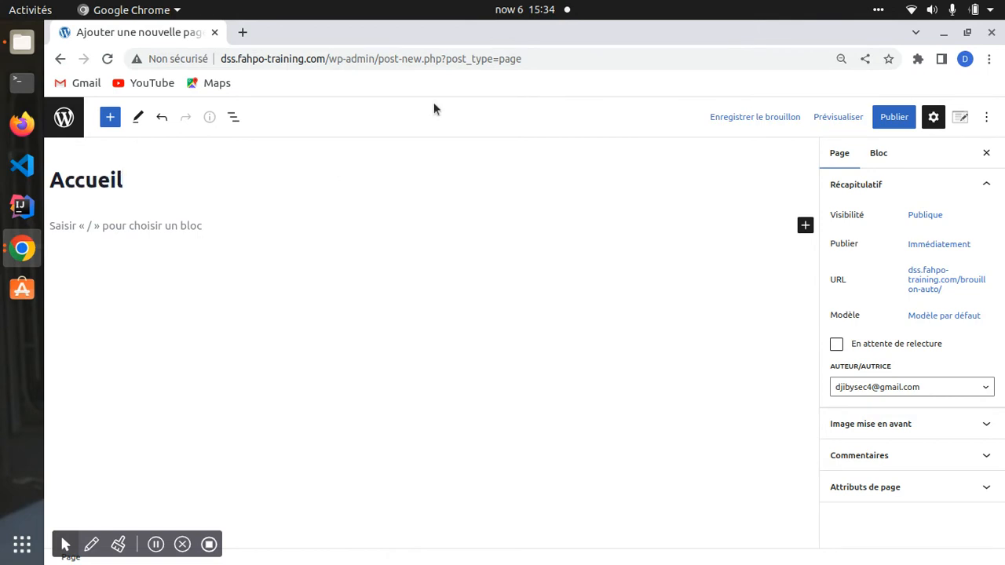
Step: Publish the "Accueil" page, and create and publish another page titled "A propos"
click(895, 116)
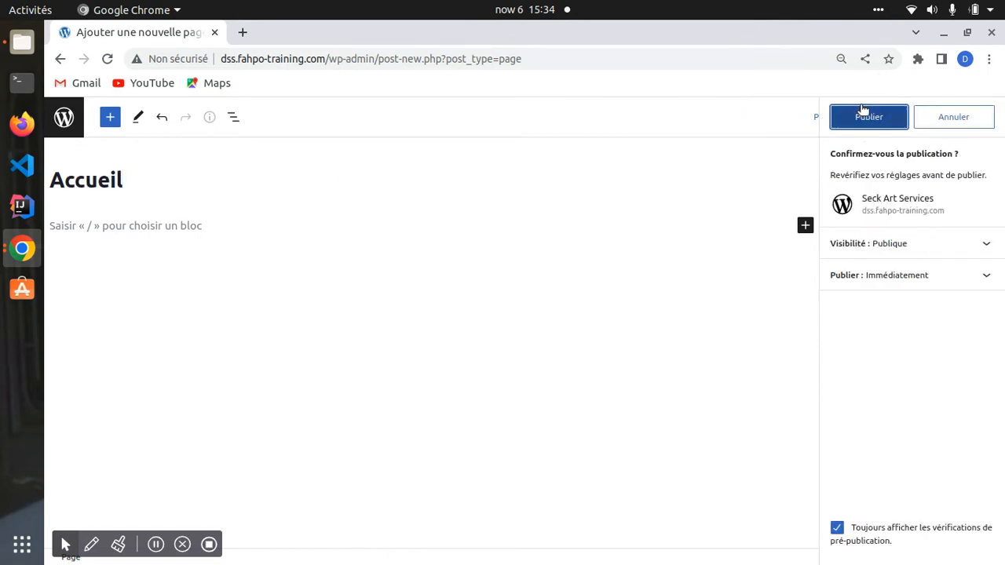
click(867, 118)
click(924, 271)
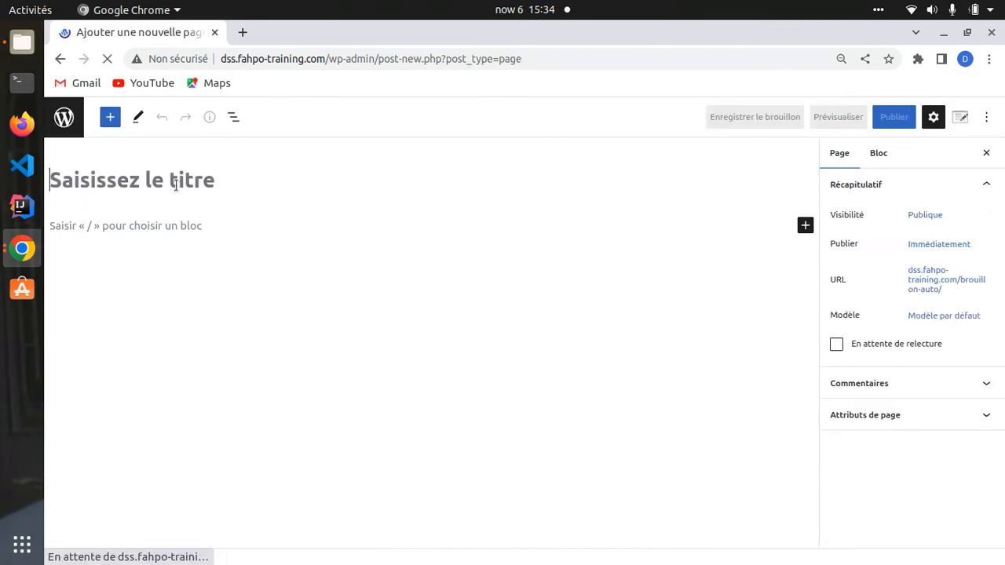
text(A propos)
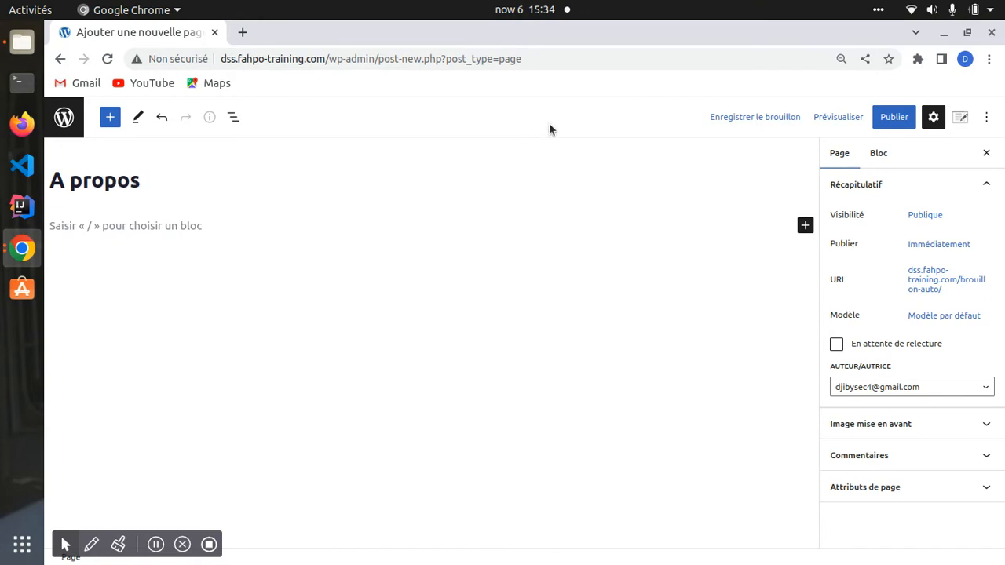
click(876, 119)
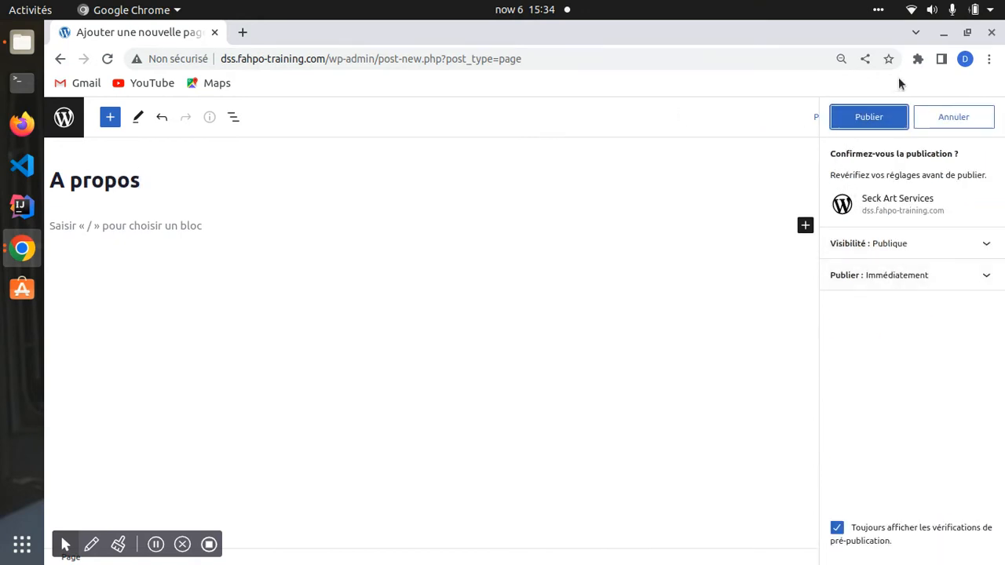
click(873, 122)
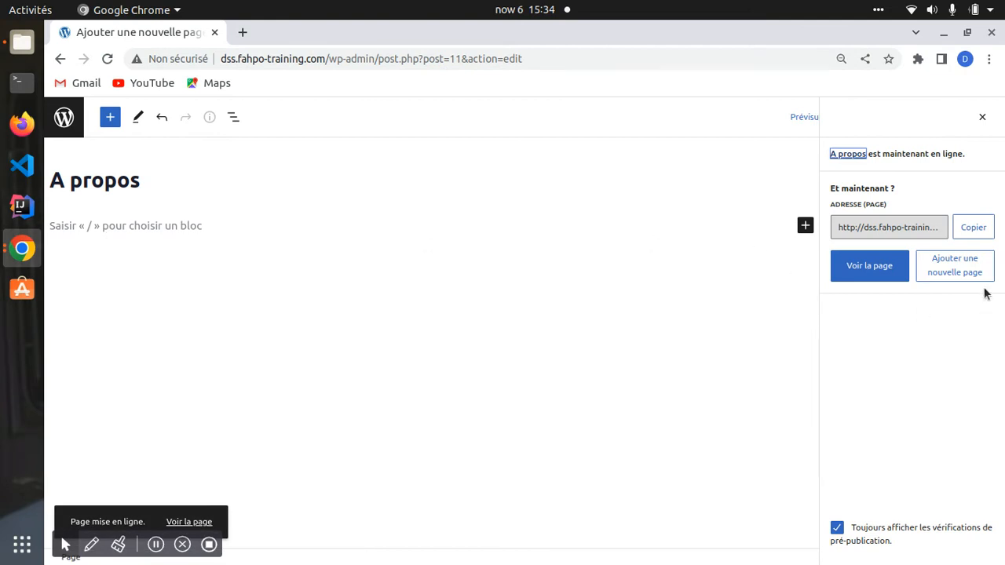
Step: Add a new page titled "COntact" and publish it
click(980, 275)
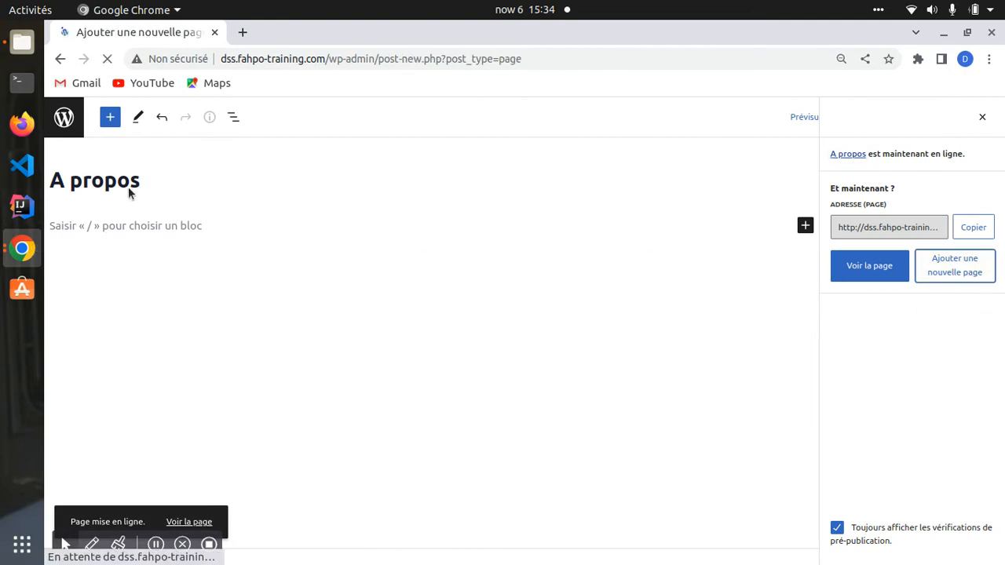
text(C)
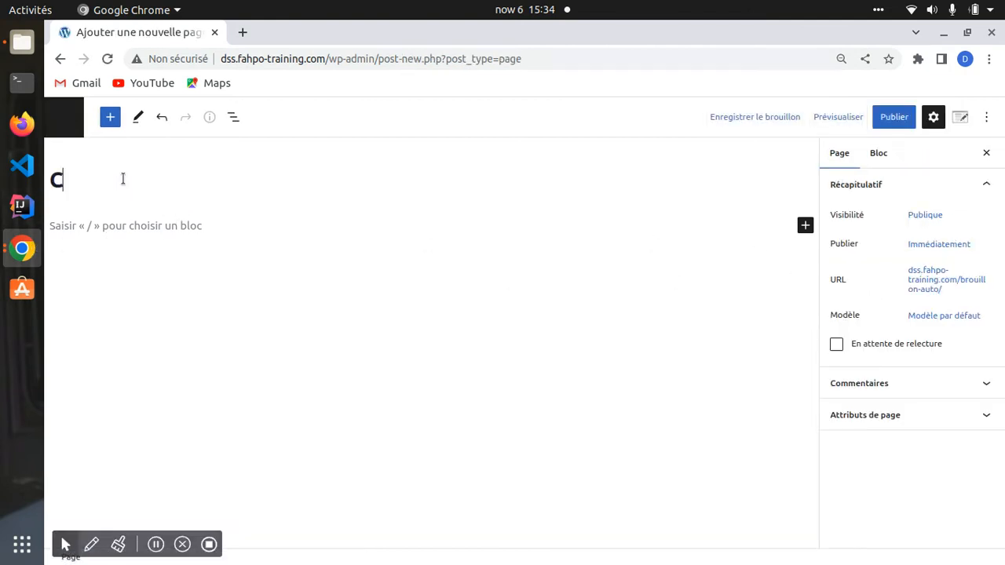
text(Ontact)
click(892, 121)
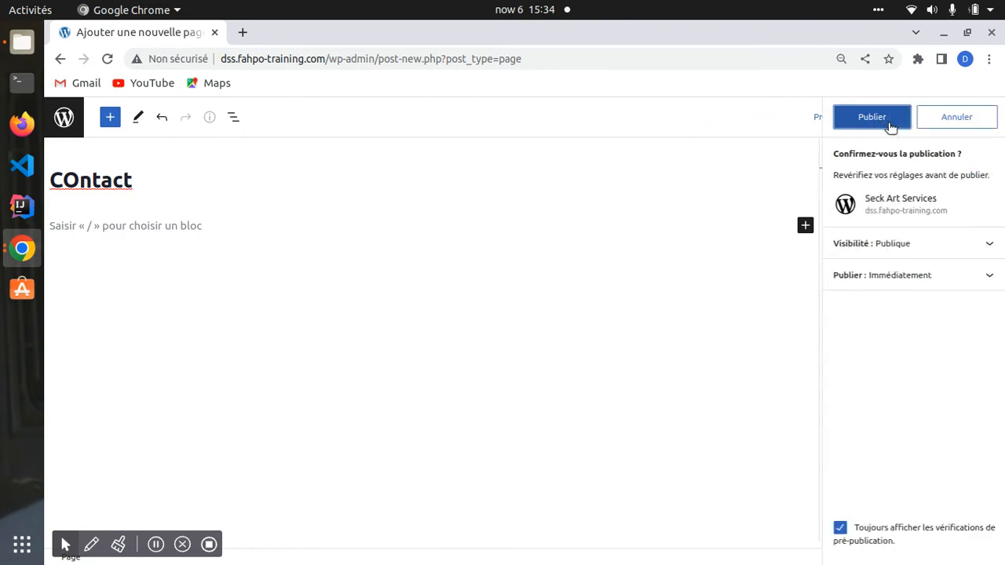
click(867, 126)
Step: Add a new page titled "Mes services" and publish it
click(931, 268)
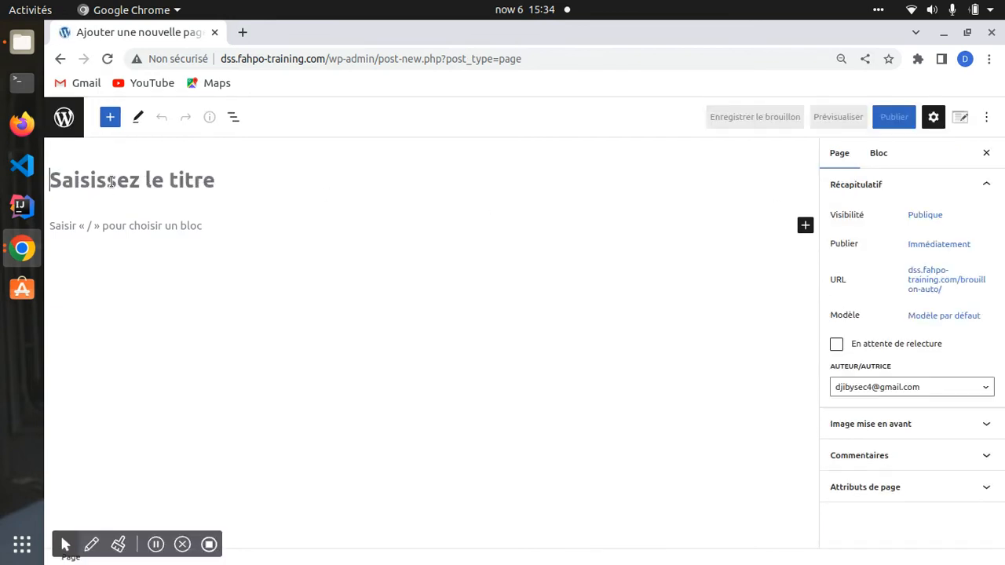
text(Mes services)
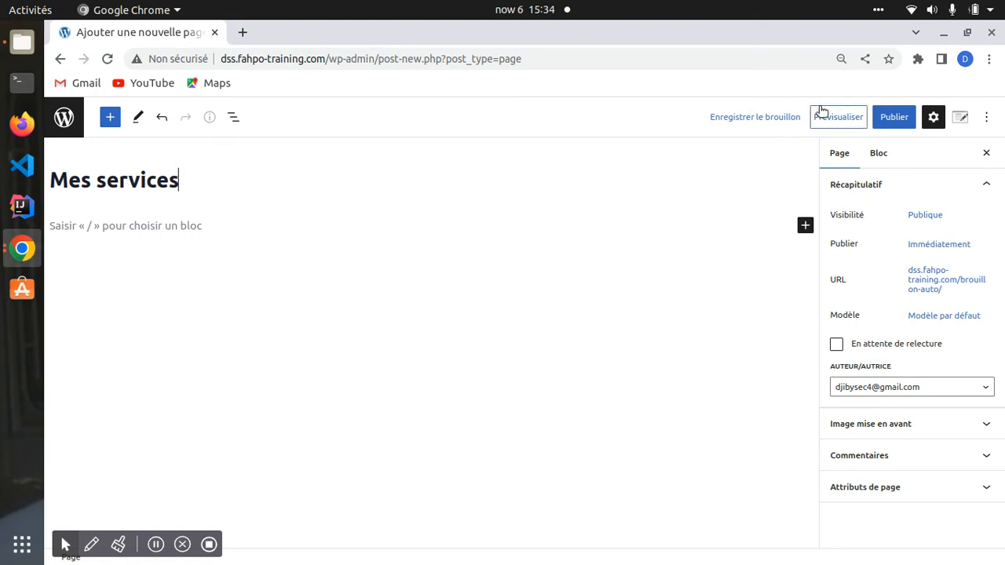
click(895, 116)
click(873, 117)
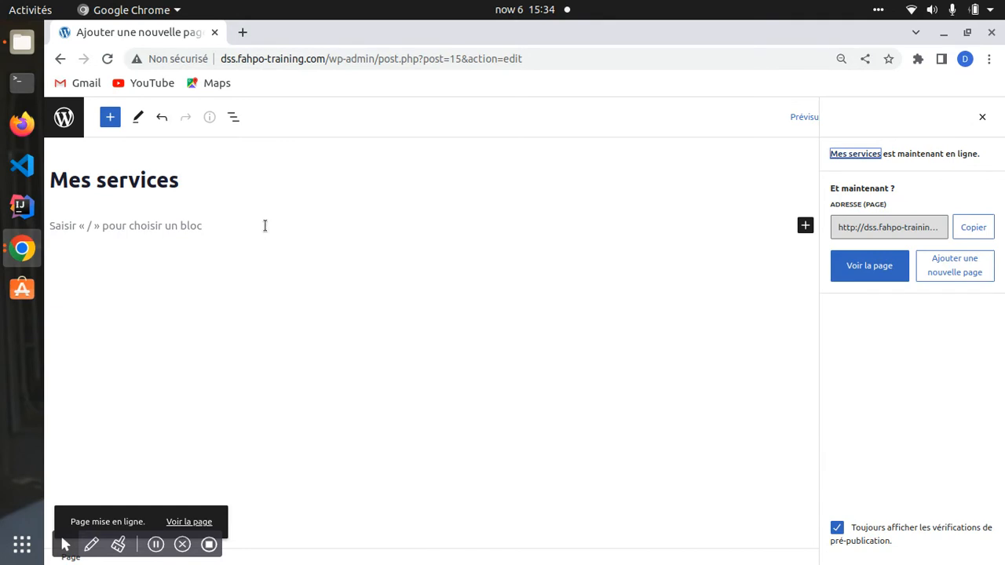
Step: Add a new page titled "Blog" and publish it
click(953, 271)
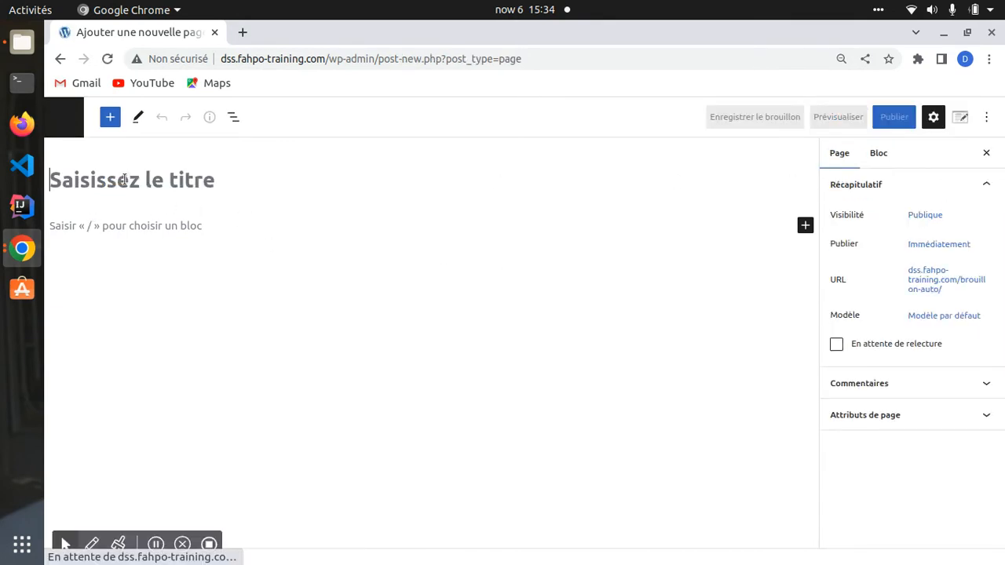
text(Blog)
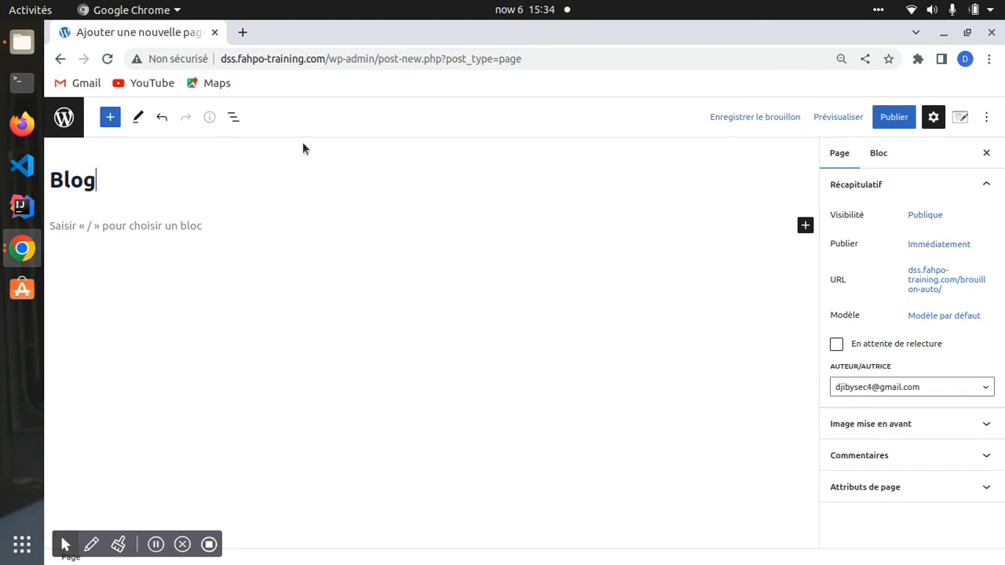
click(875, 126)
click(872, 119)
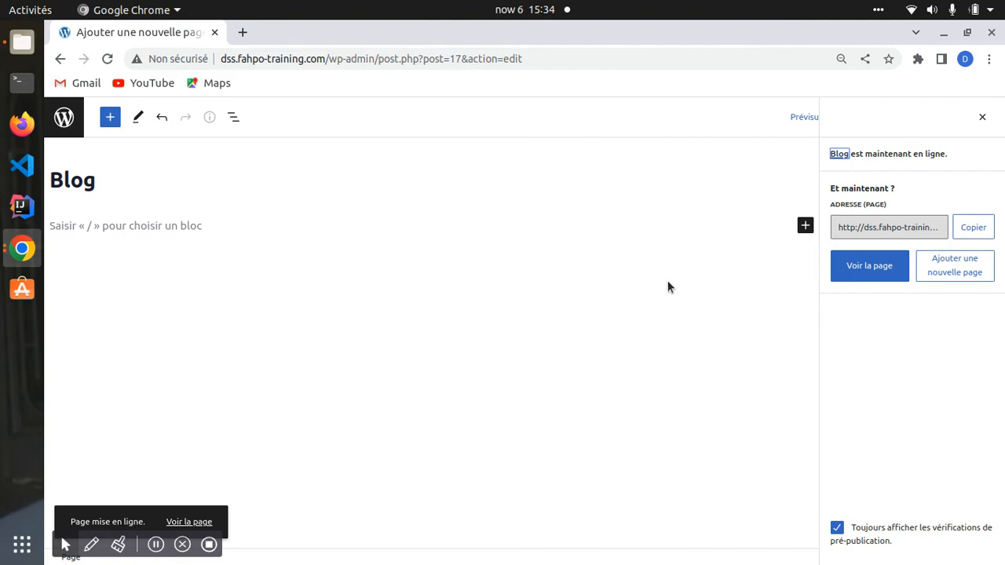
Step: Return to the list of pages and correct the "COntact" page's title to "Contact" with quick edit, saving the update
click(64, 117)
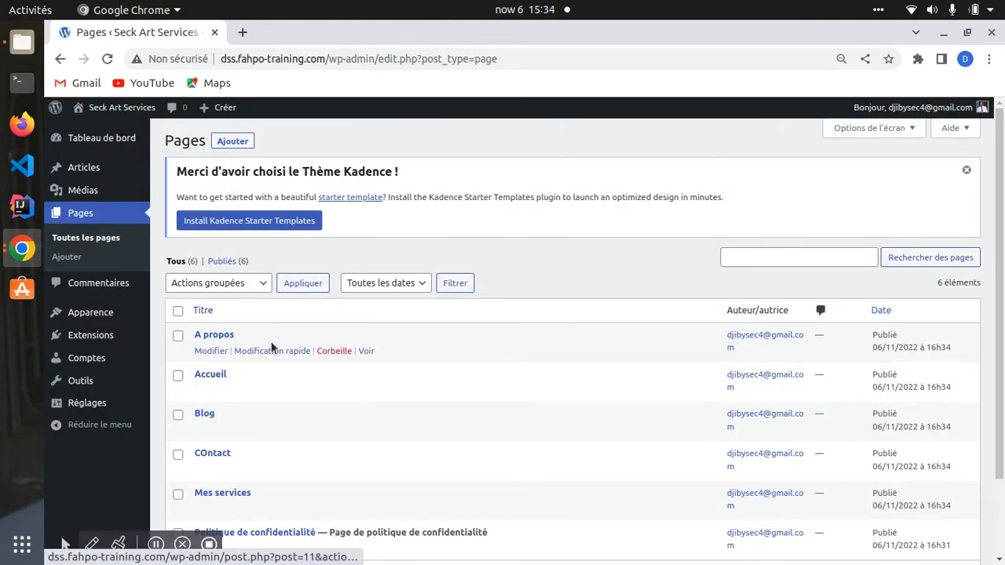
scroll(235, 350, down, 1)
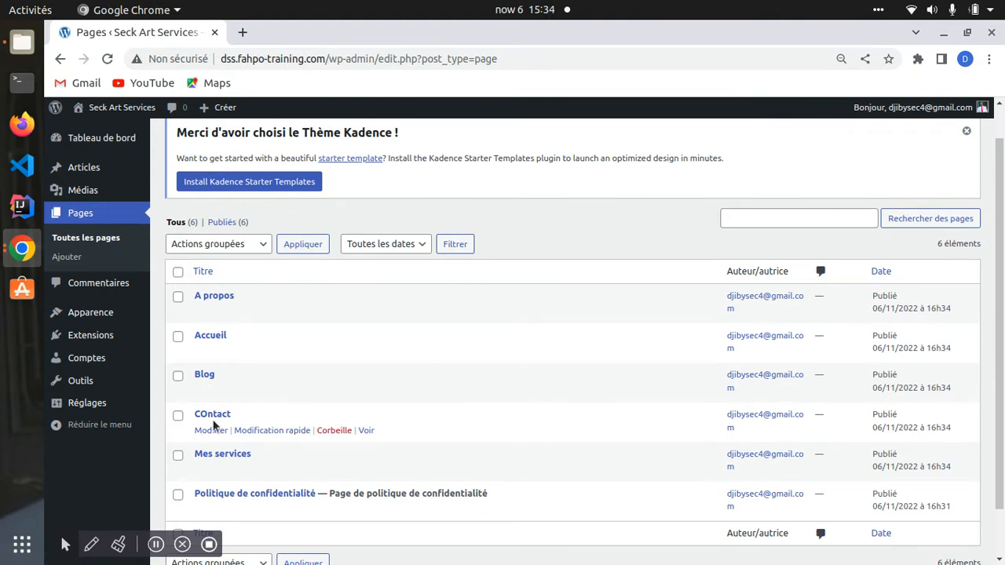
click(267, 430)
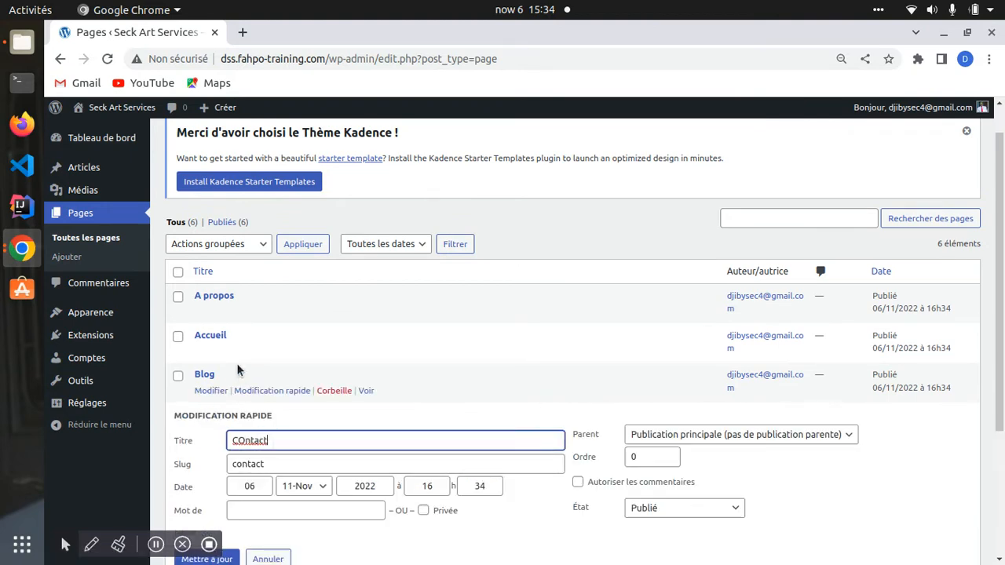
click(246, 441)
key(BackSpace)
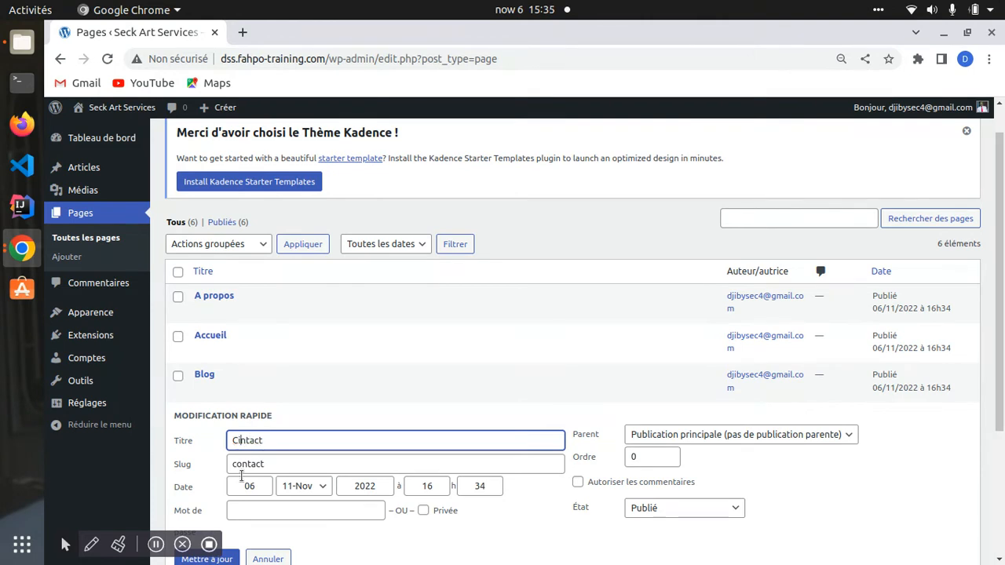
scroll(328, 337, down, 3)
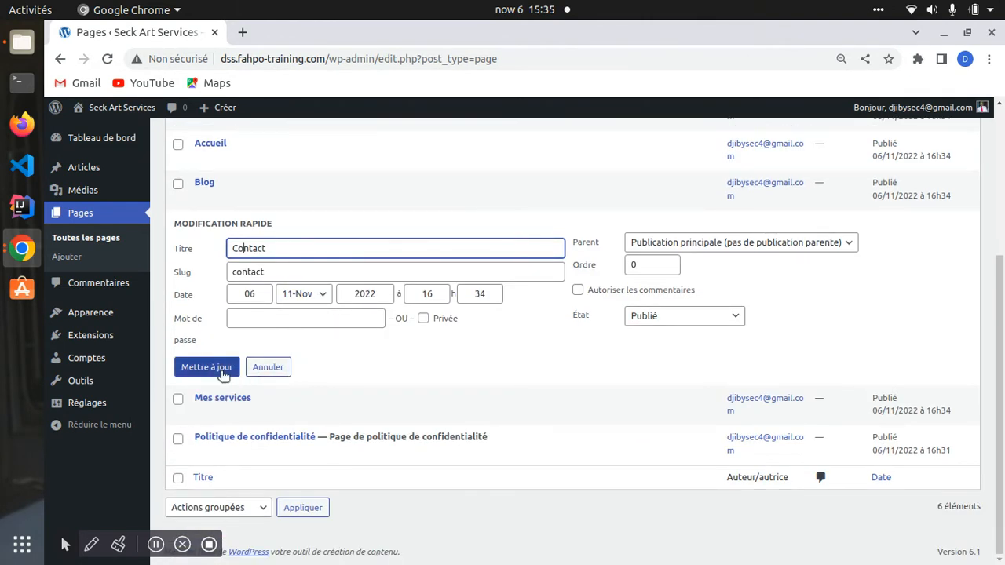
click(207, 367)
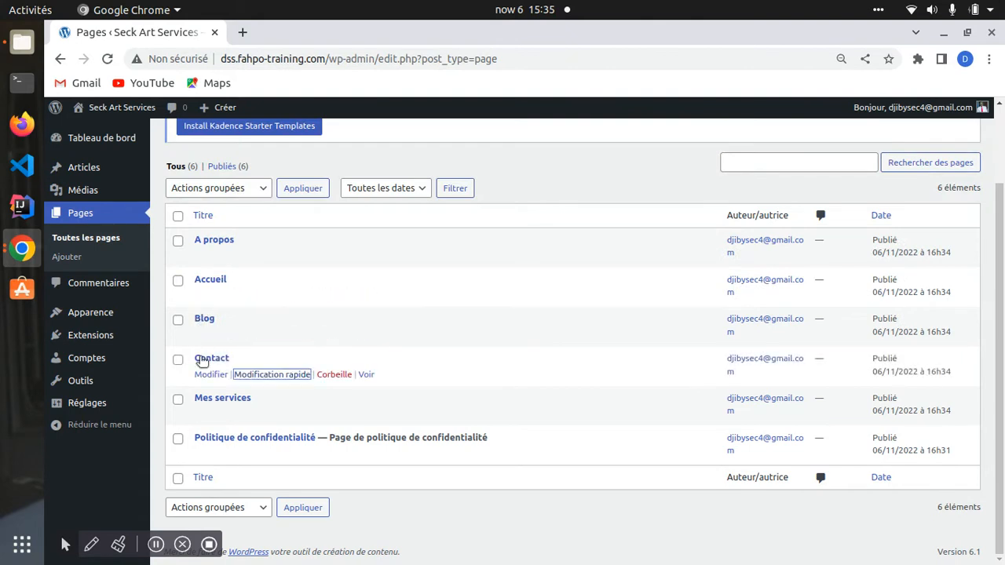
scroll(206, 408, up, 1)
scroll(225, 283, up, 1)
scroll(228, 318, down, 2)
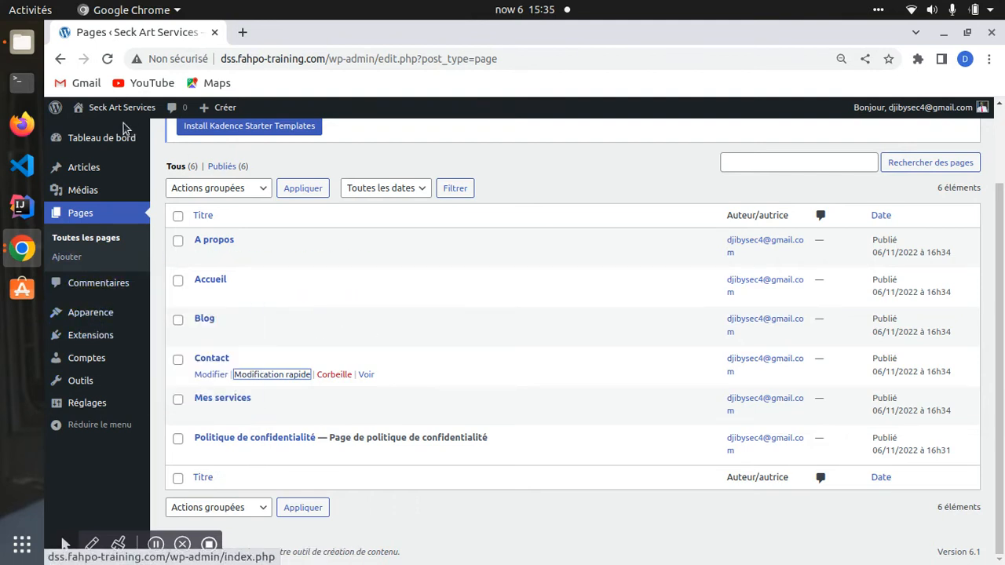
Step: Examine the installed themes and the details of the active Kadence theme
mouse_move(118, 111)
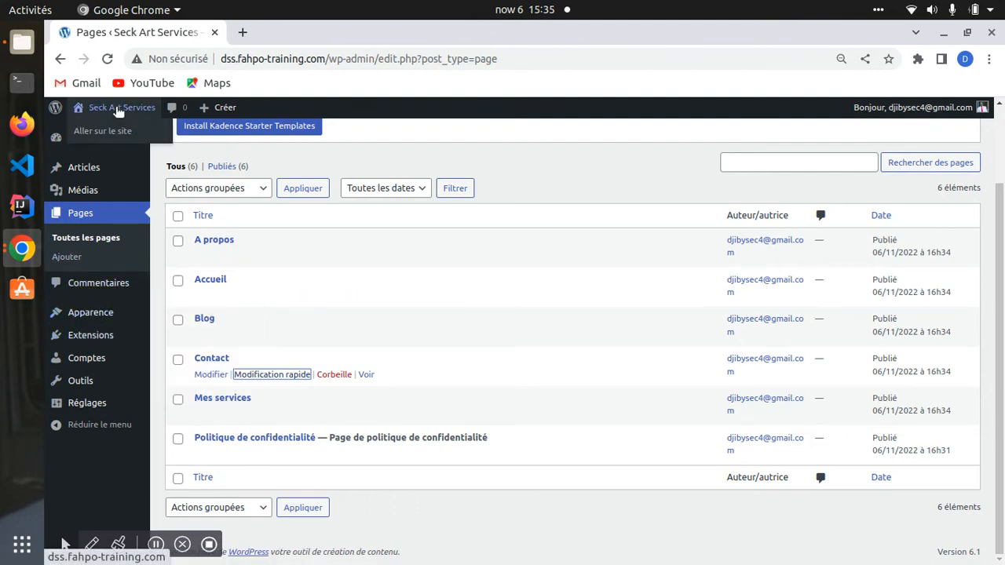
click(82, 314)
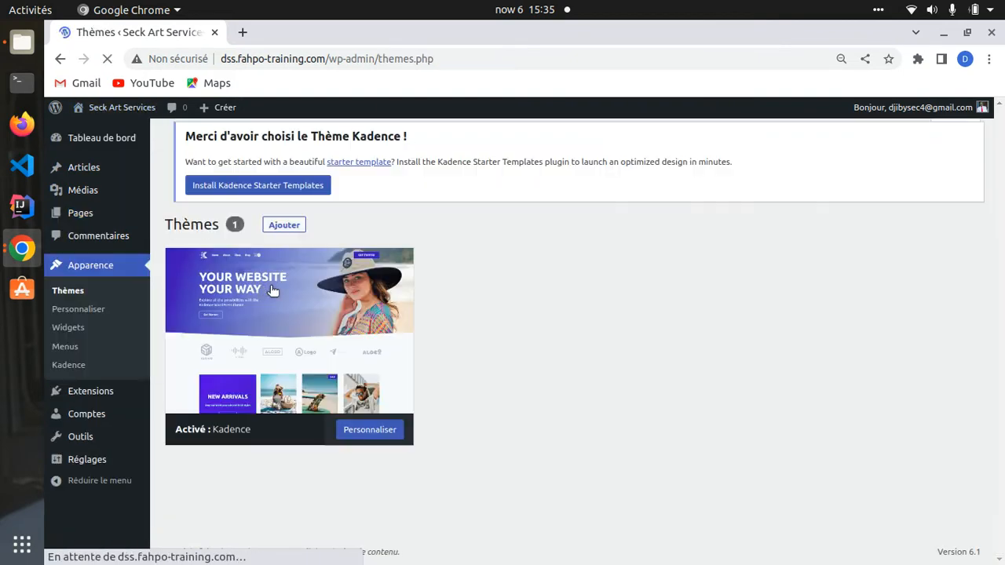
click(273, 285)
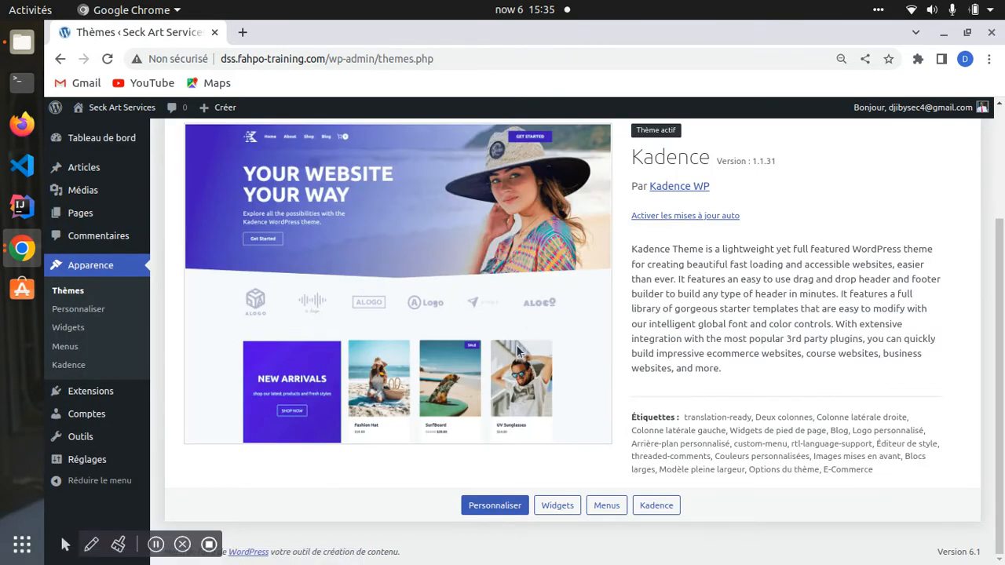
scroll(651, 259, up, 3)
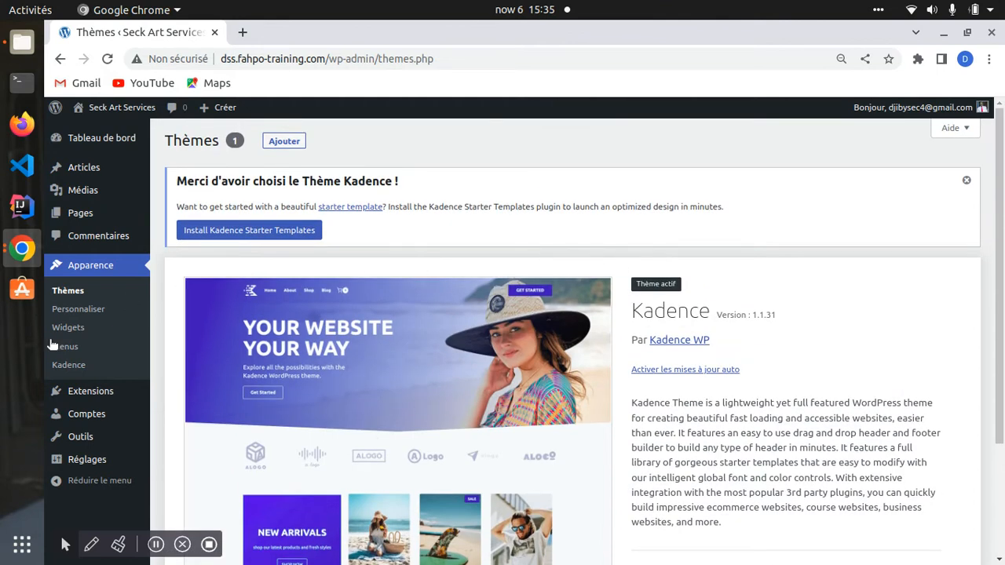
scroll(51, 345, down, 3)
mouse_move(88, 444)
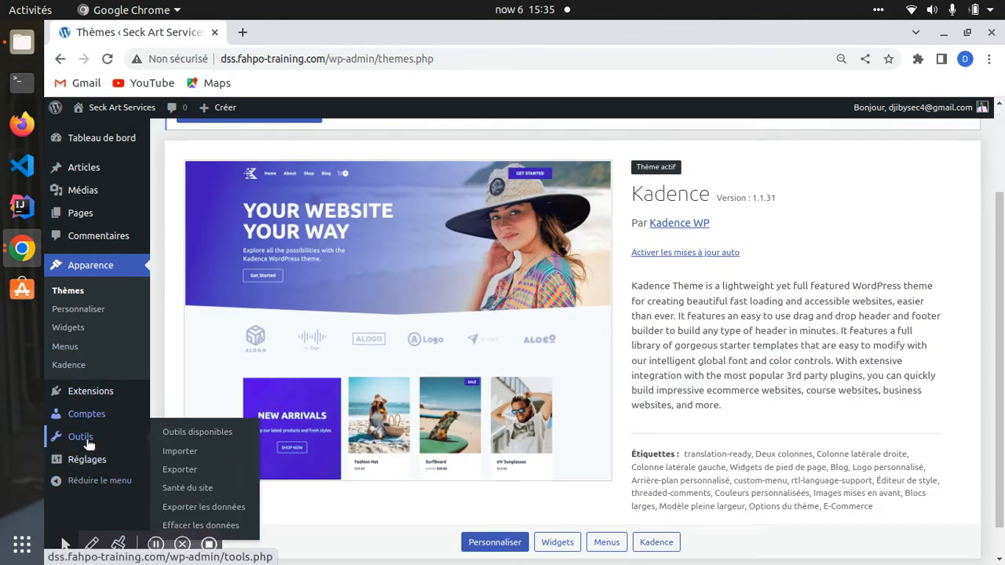
mouse_move(83, 398)
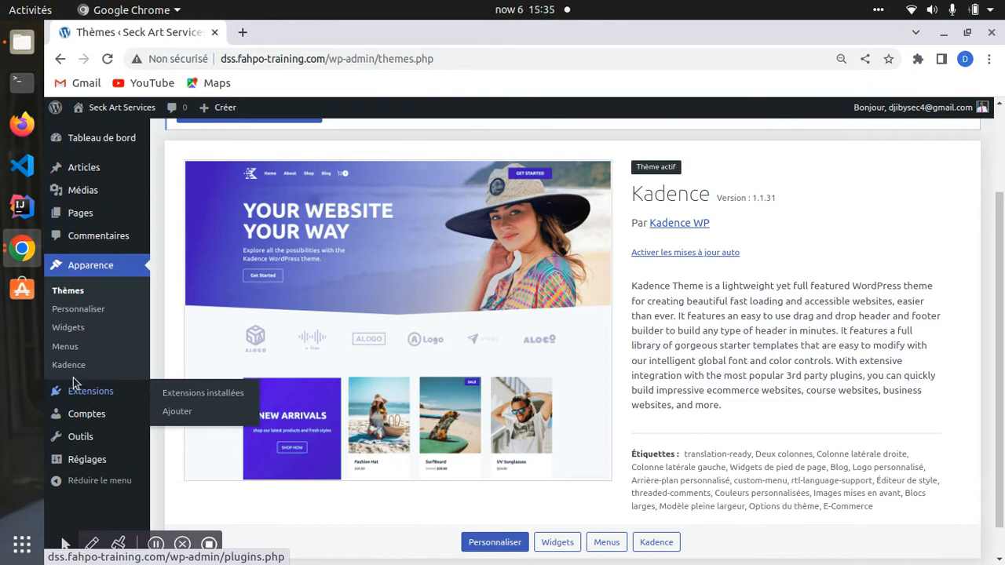
Step: Create a navigation menu named "Menu principal" and assign it to the Primary display location
click(64, 348)
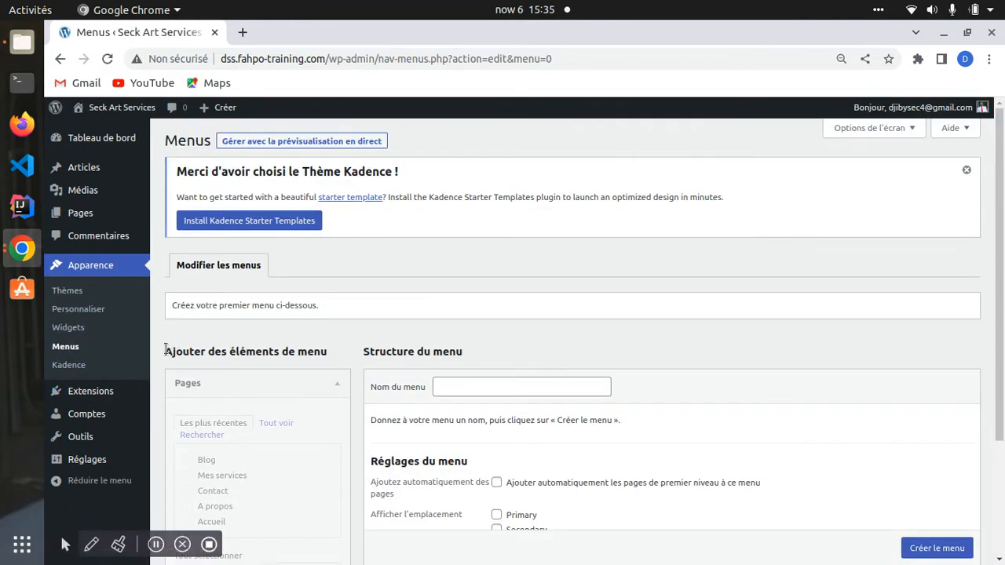
click(509, 385)
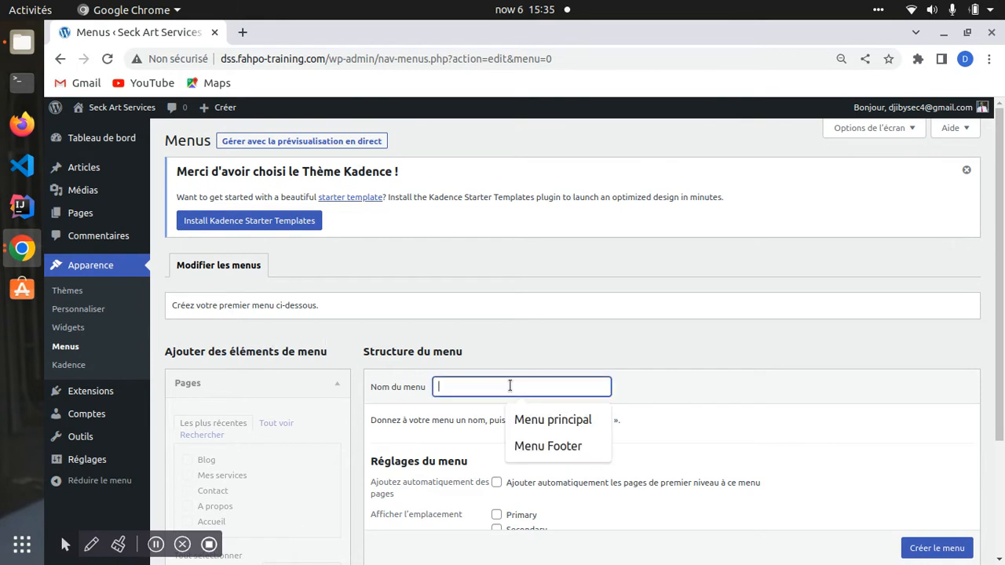
click(594, 422)
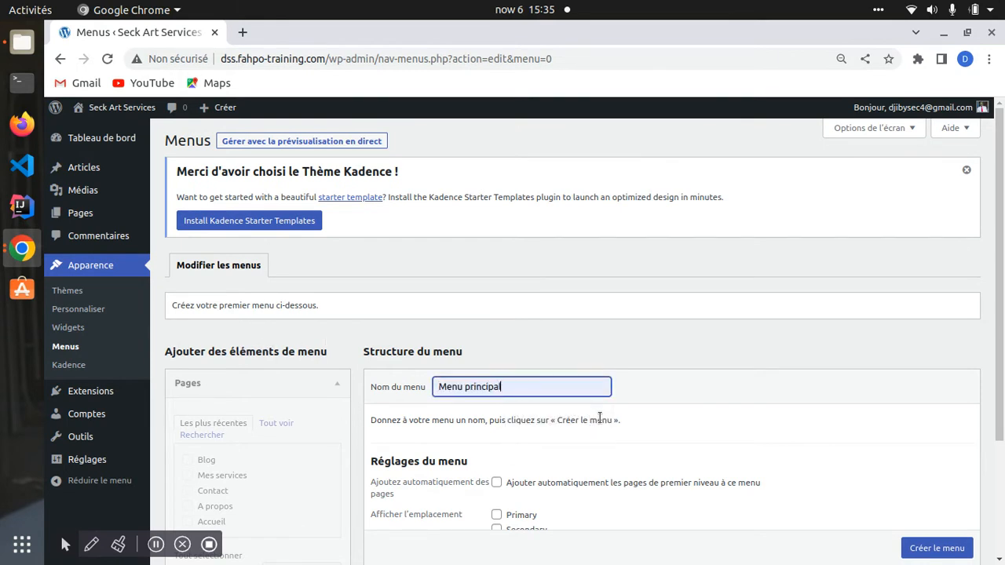
scroll(542, 337, down, 3)
click(497, 356)
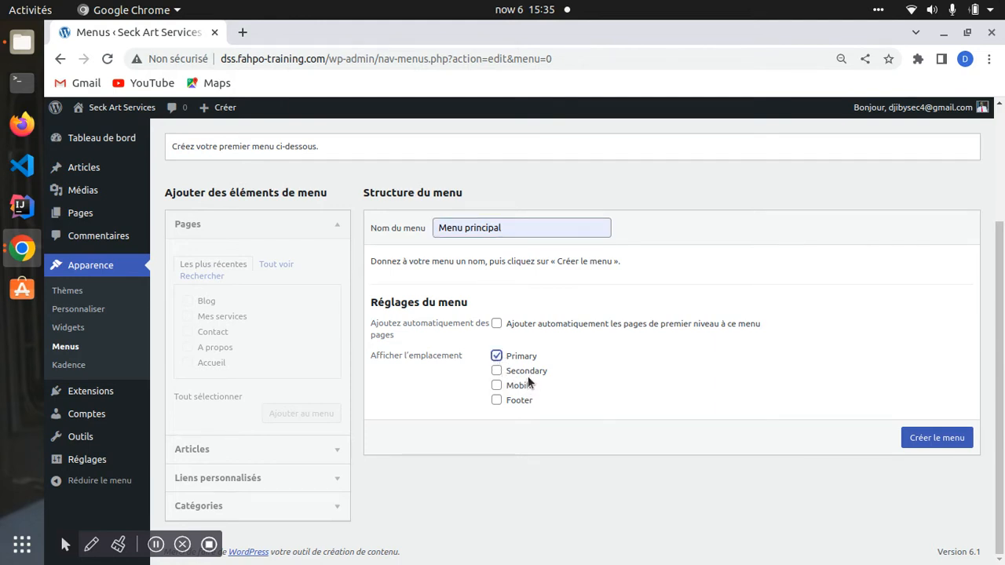
click(936, 438)
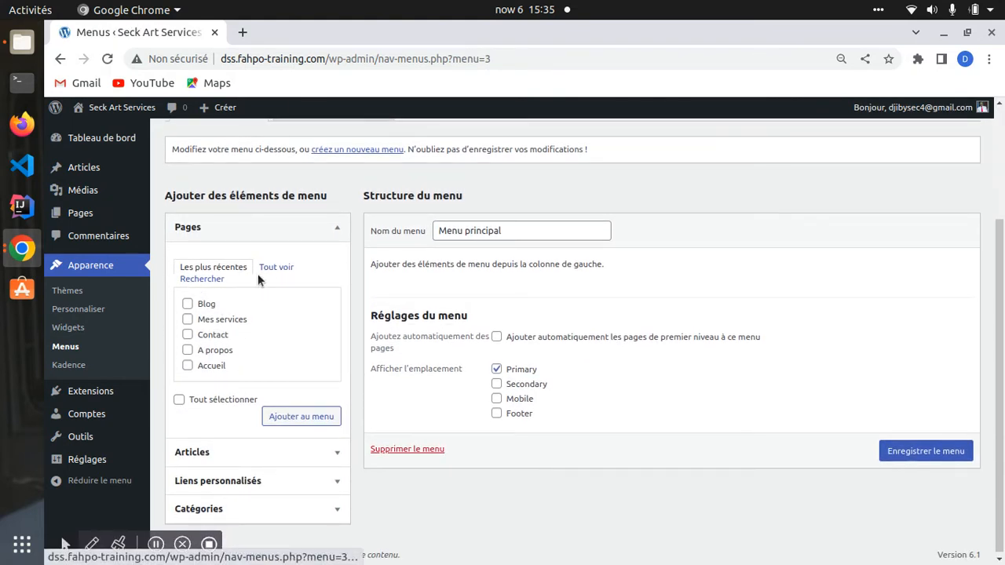
Step: Add the Blog, Mes services, Contact, A propos and Accueil pages to the "Menu principal" menu together
click(338, 228)
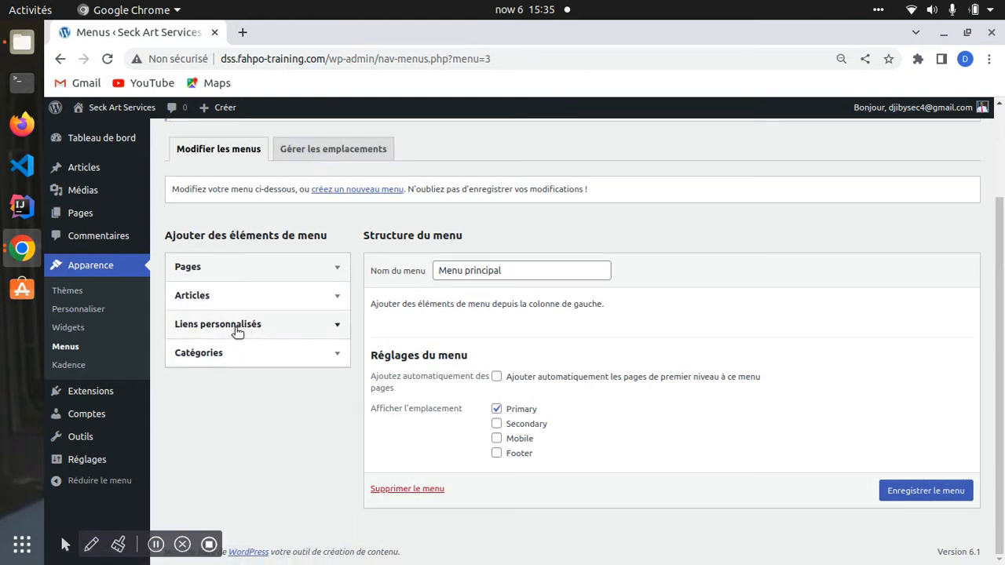
click(337, 267)
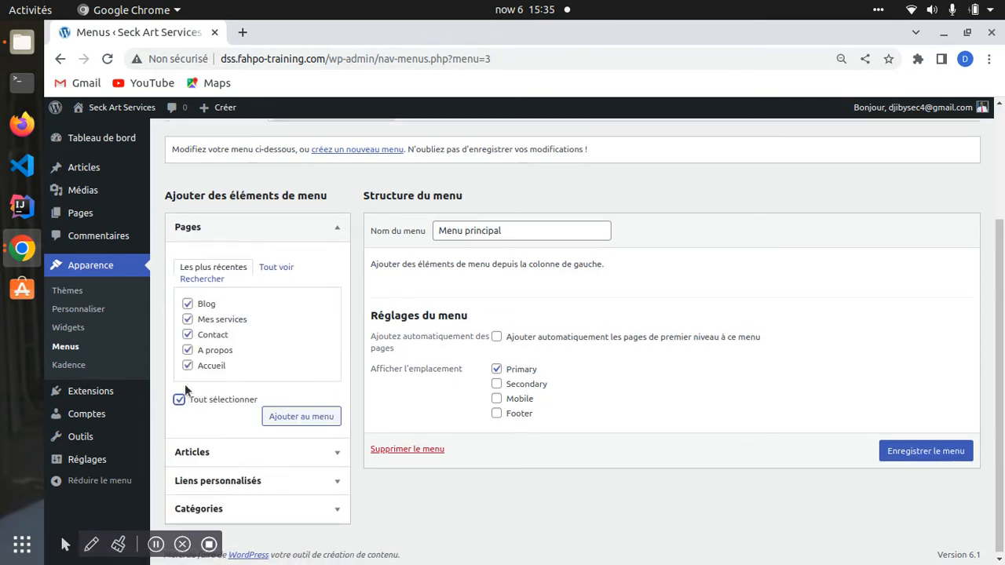
click(298, 419)
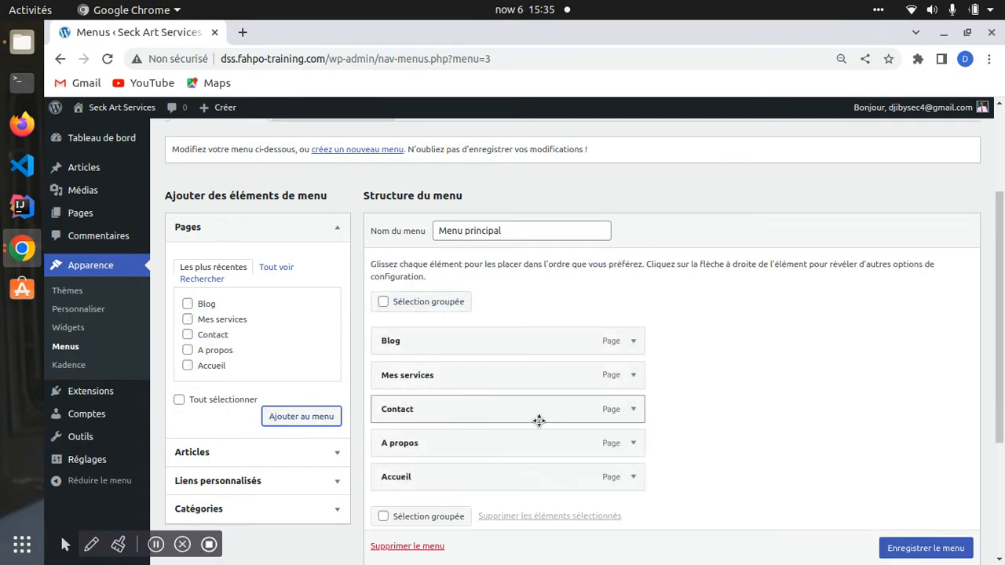
Step: Reorder the "Menu principal" items so Accueil comes first and A propos second, ahead of Blog
scroll(440, 511, down, 2)
drag(415, 385, 432, 259)
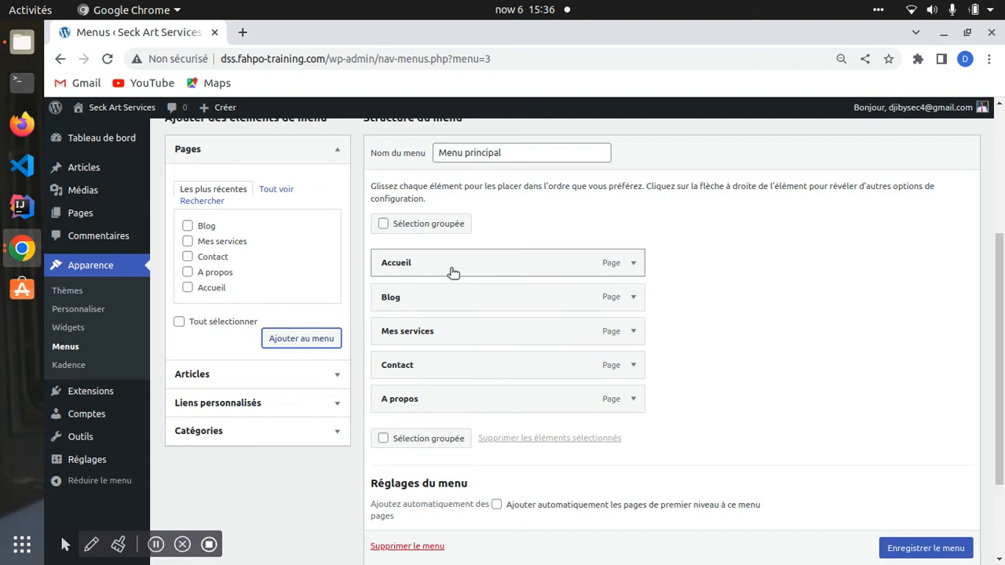
drag(414, 391, 419, 297)
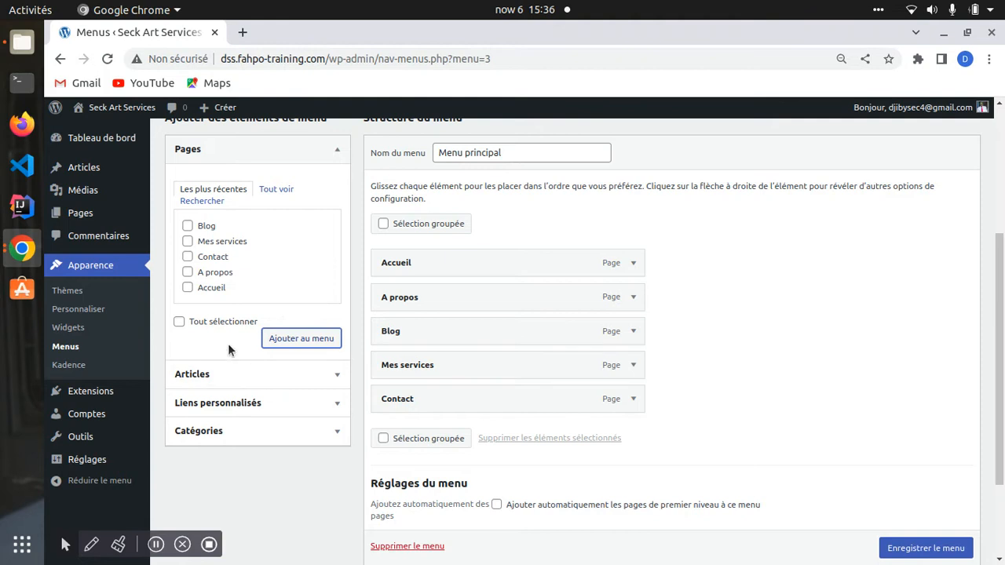
scroll(386, 325, down, 2)
scroll(413, 291, up, 4)
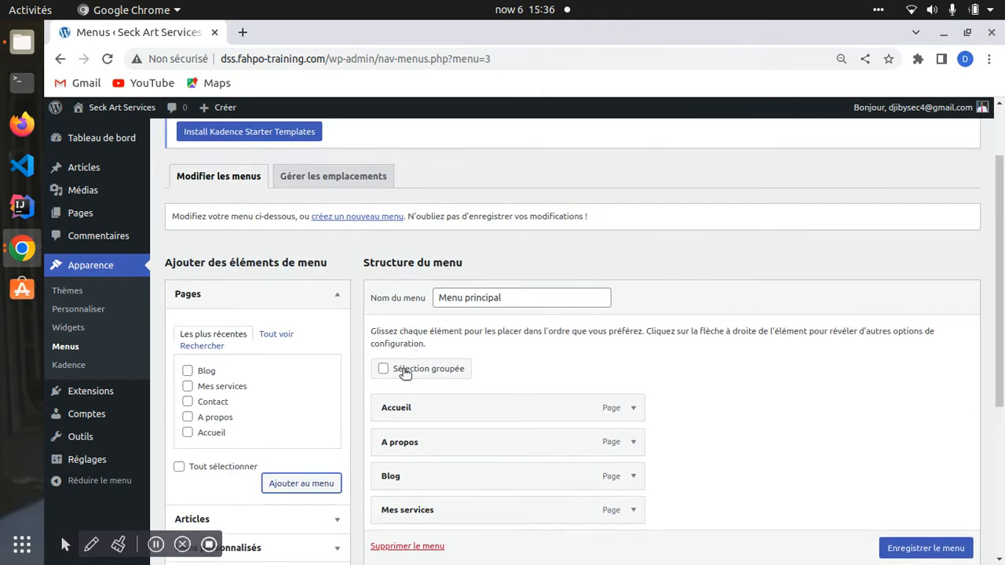
scroll(373, 424, down, 2)
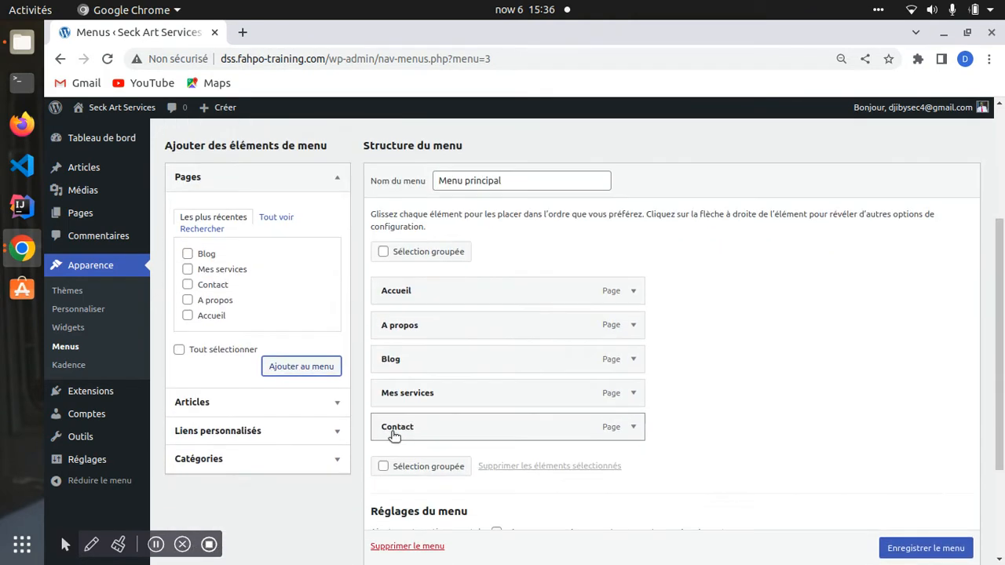
Step: Set the navigation title of the "Mes services" menu item to "Nos services" and close its settings
click(635, 393)
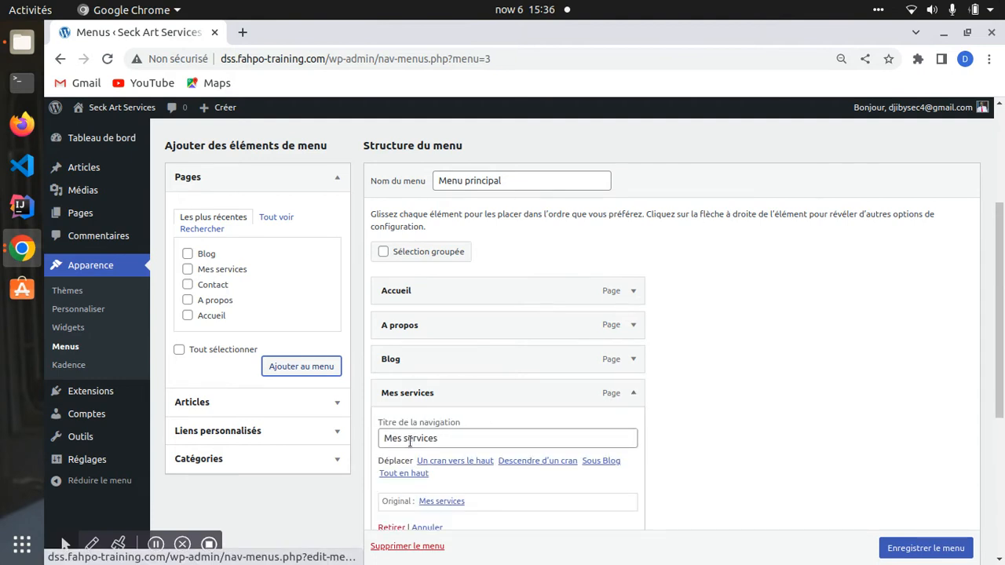
click(400, 439)
key(BackSpace)
key(BackSpace)
key(BackSpace)
text(Nos)
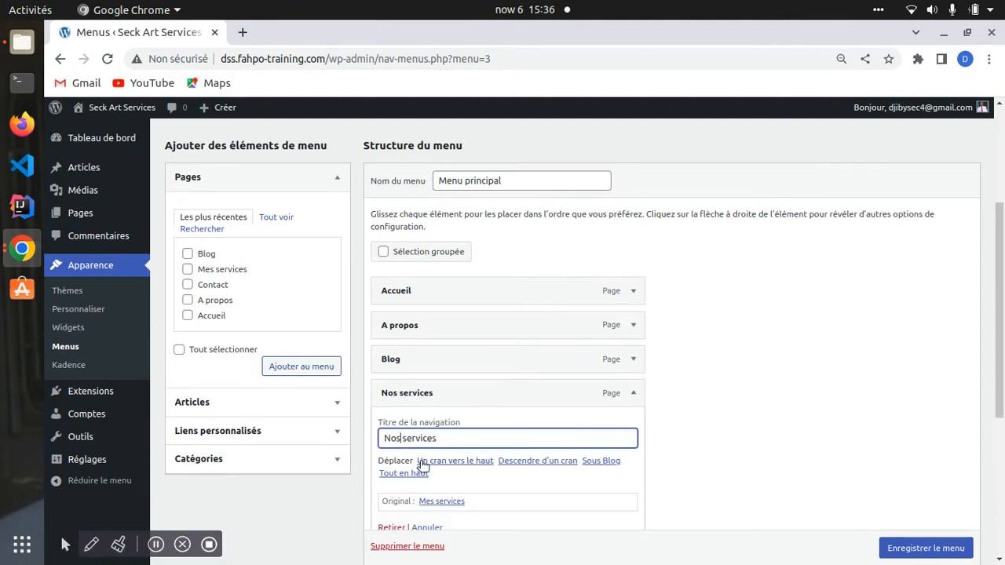
scroll(463, 452, down, 3)
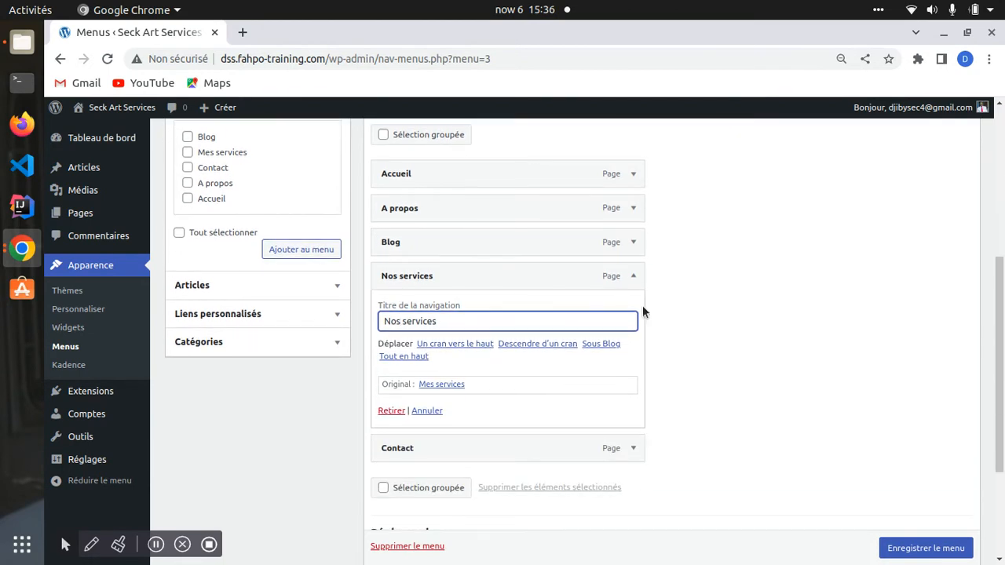
click(631, 274)
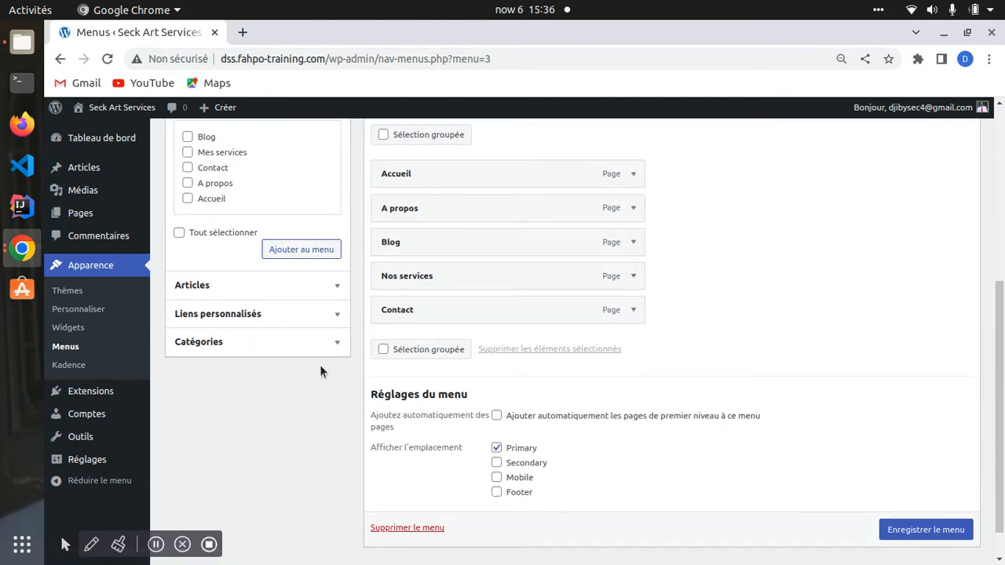
Step: Review the item order and the Primary display location, and save "Menu principal"
scroll(359, 327, up, 3)
scroll(448, 346, down, 3)
scroll(615, 393, up, 4)
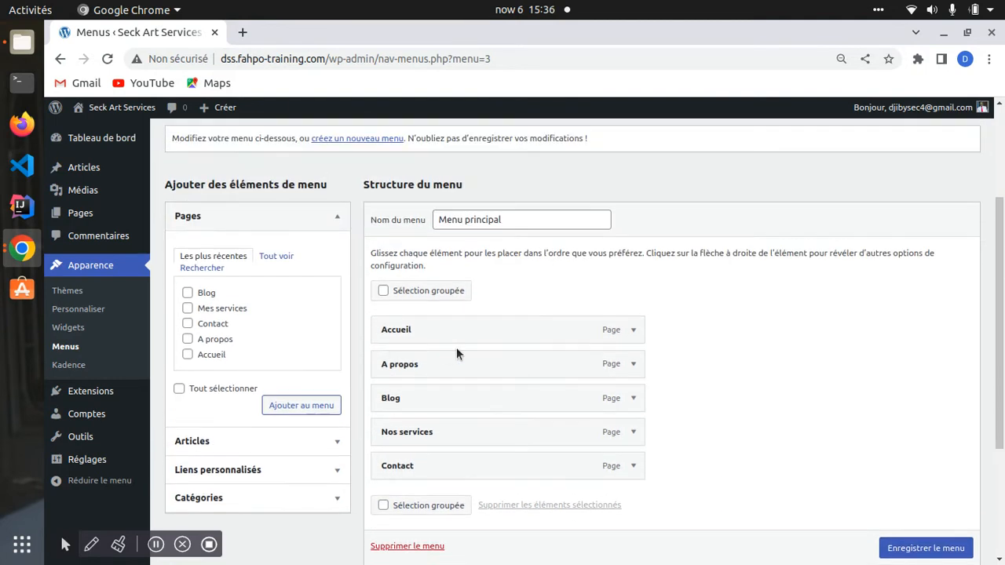
scroll(512, 477, down, 5)
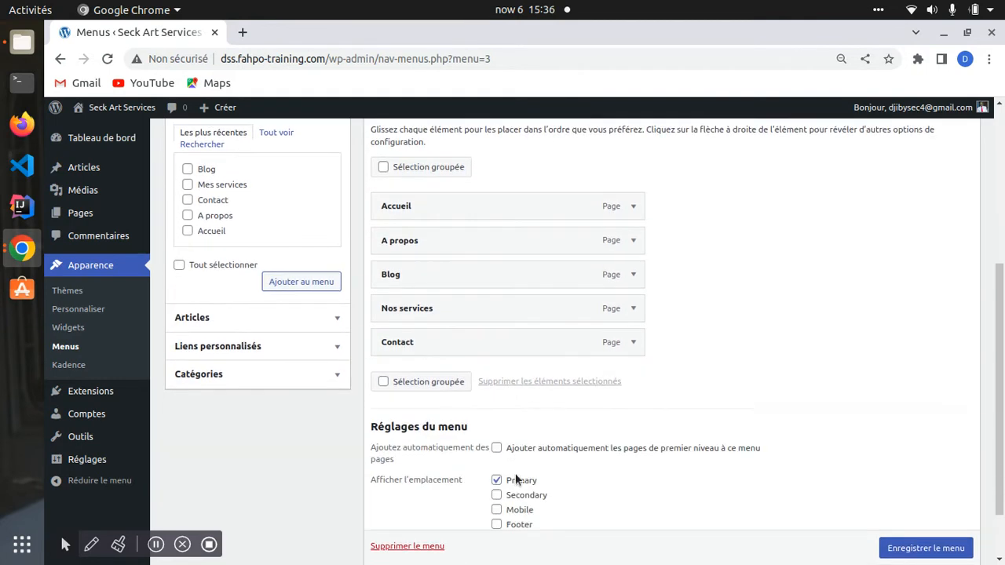
click(496, 409)
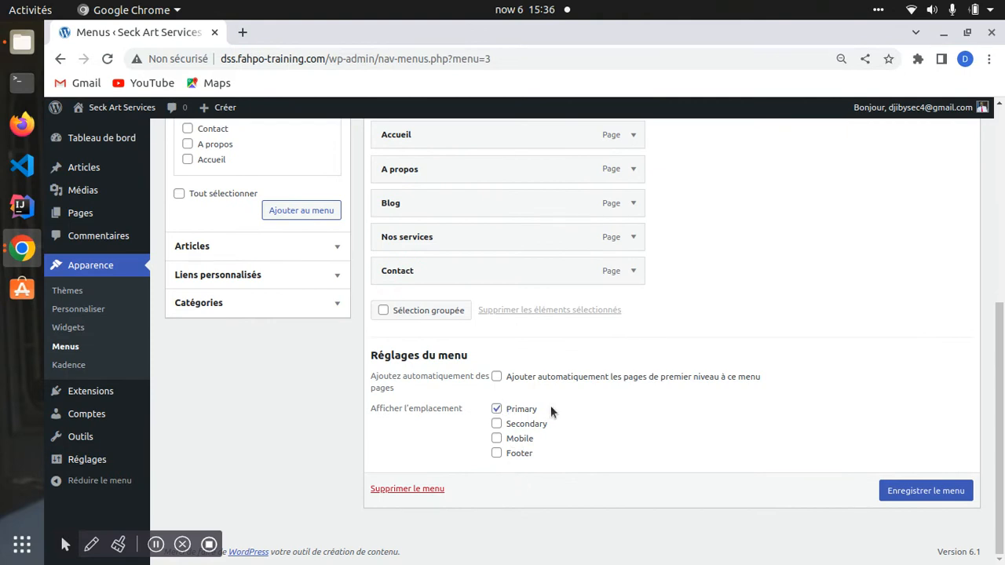
click(920, 493)
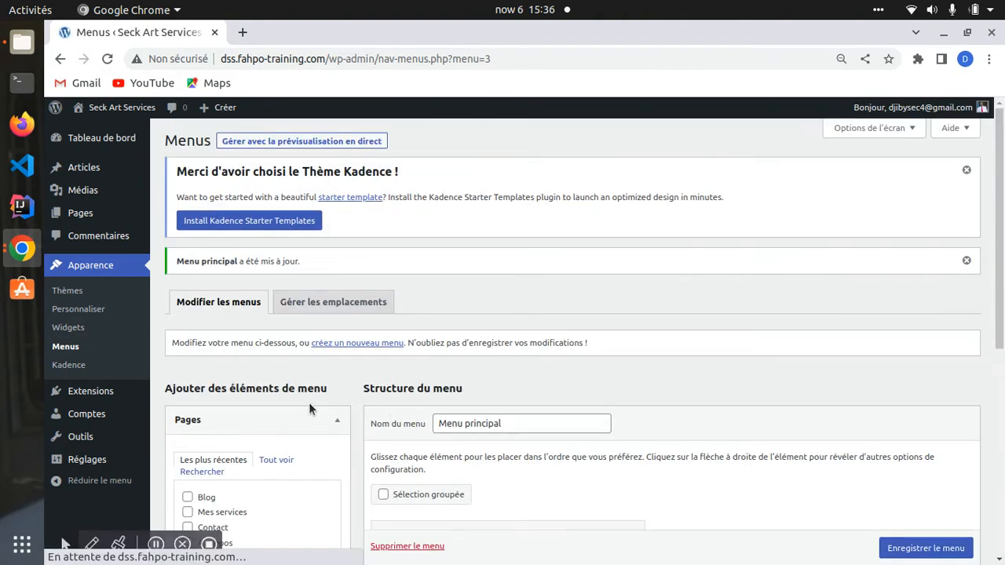
scroll(314, 393, down, 5)
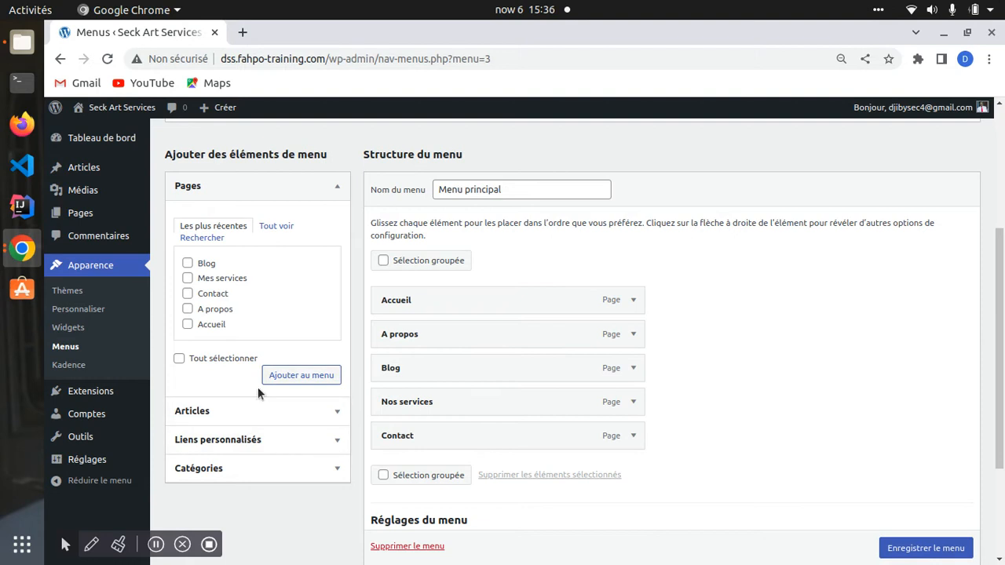
click(330, 191)
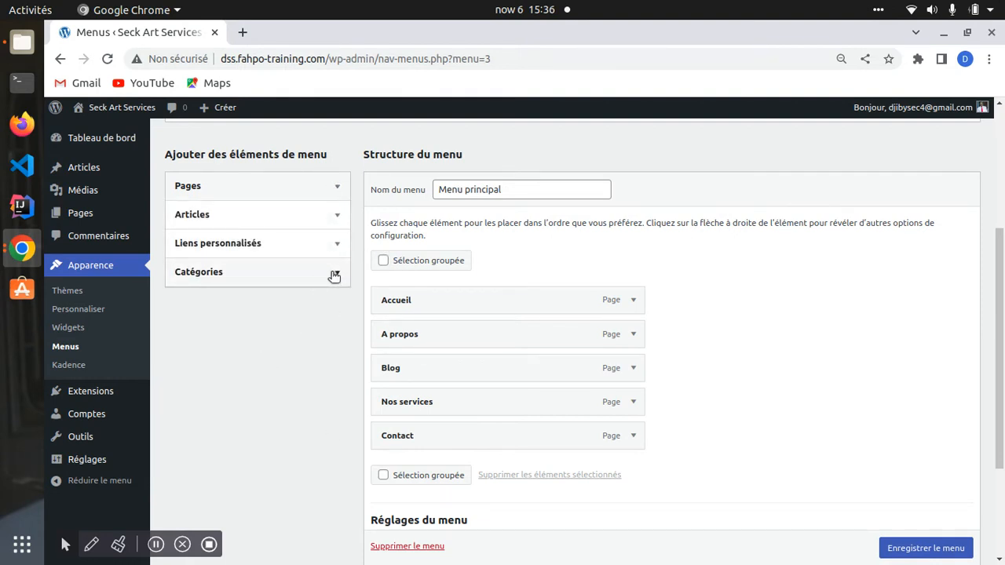
click(337, 245)
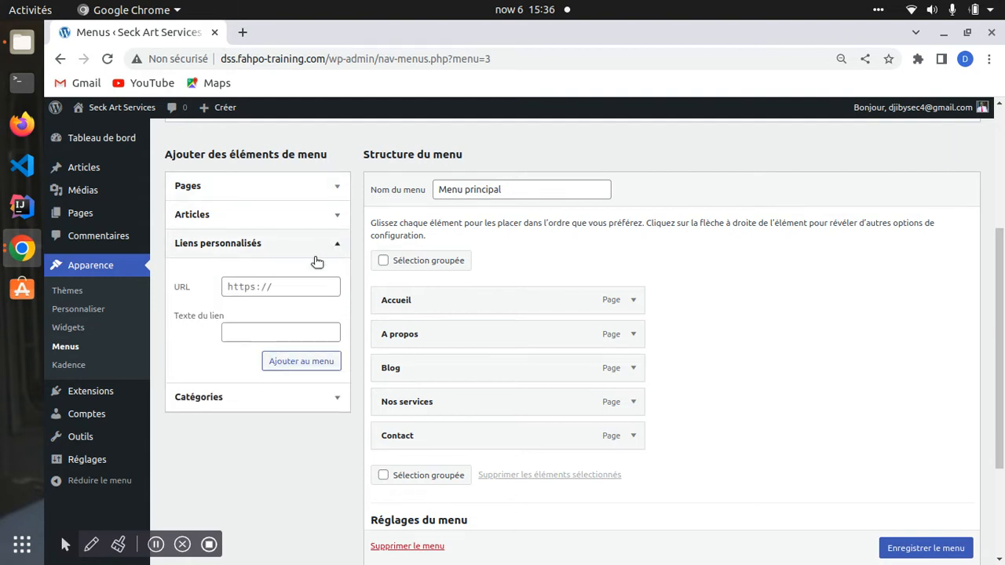
click(282, 290)
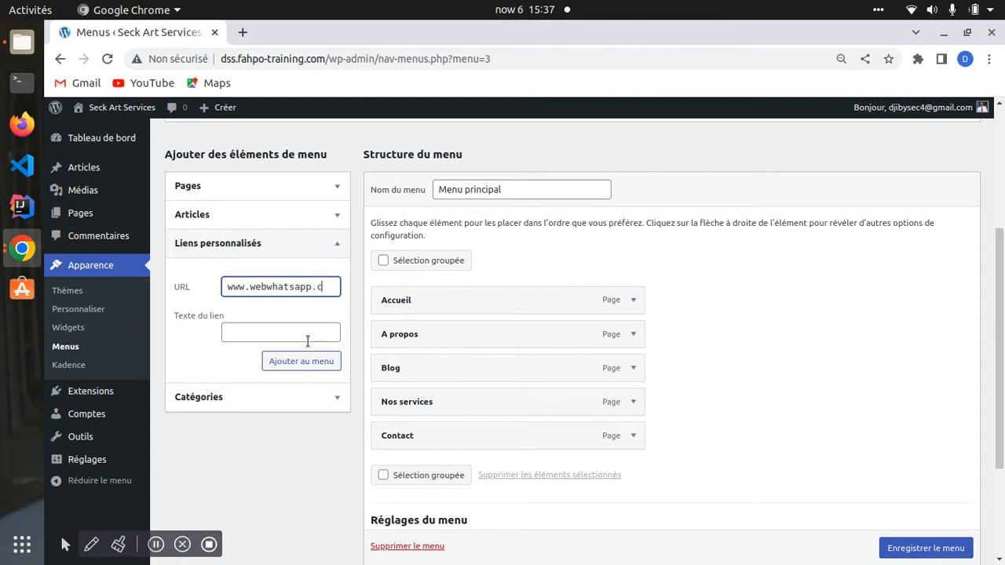
click(308, 340)
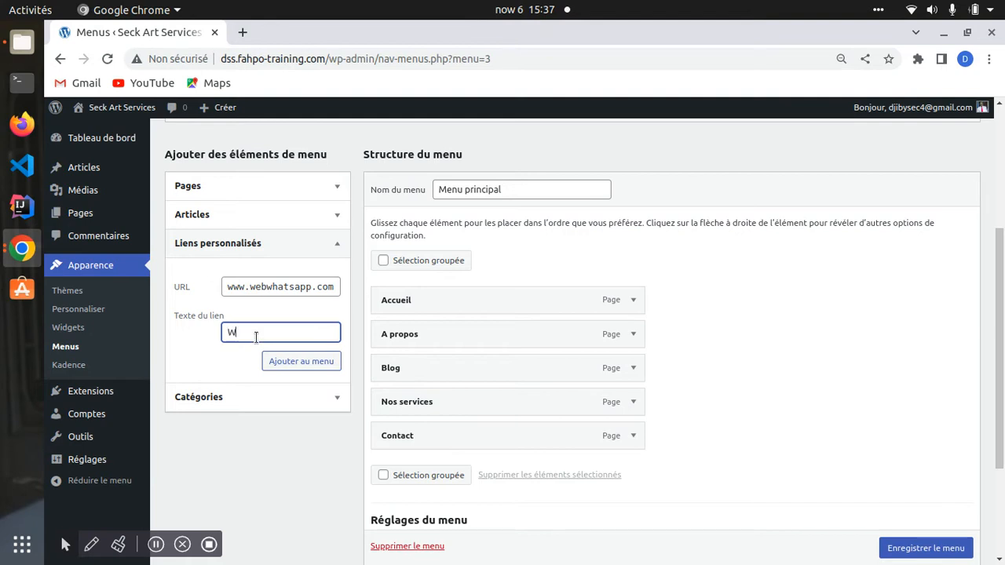
text(WhatsApp)
click(296, 364)
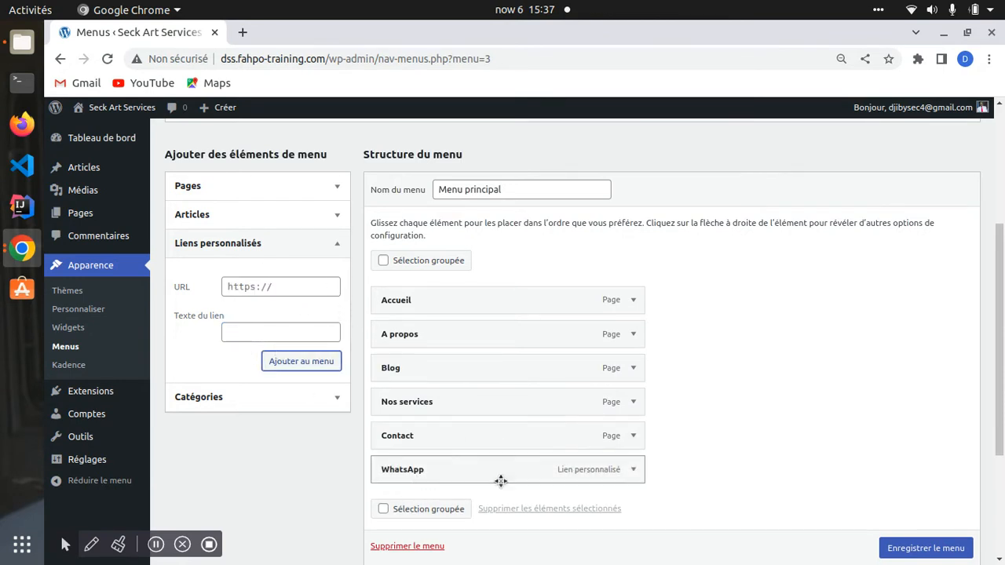
scroll(760, 421, down, 3)
click(915, 495)
scroll(476, 283, up, 2)
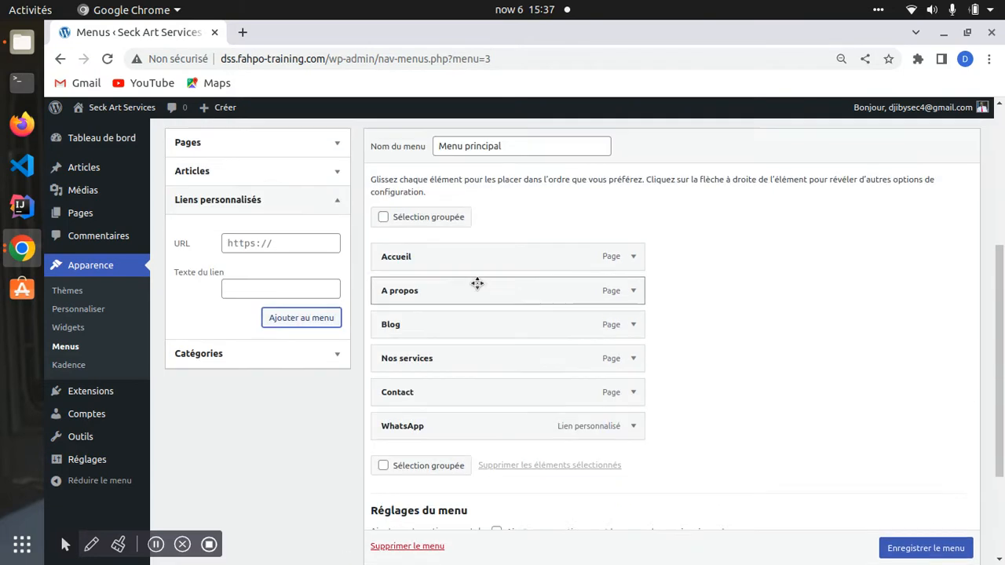
scroll(230, 377, down, 2)
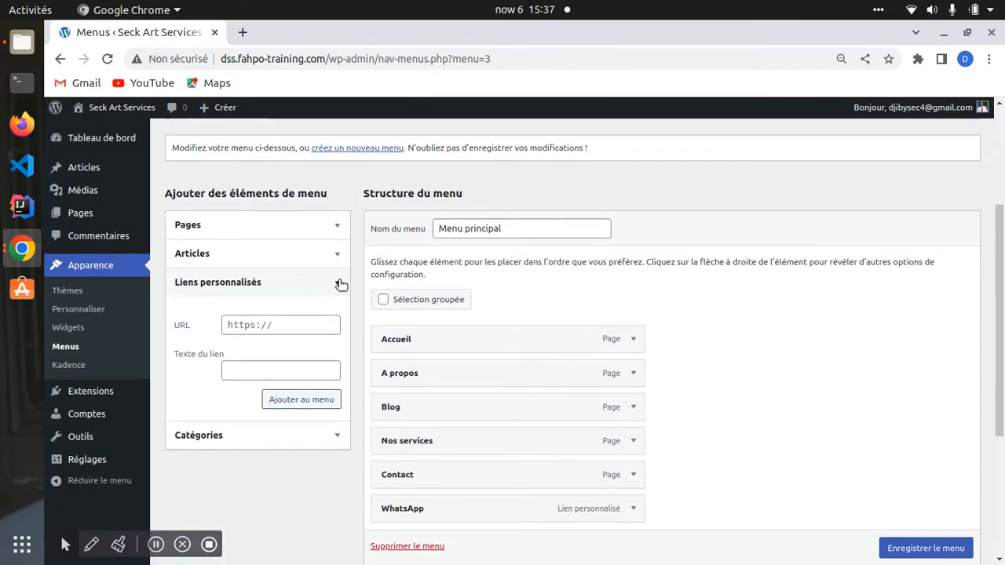
Step: Check the categories offered as menu items without adding any, and save "Menu principal" with the WhatsApp link
click(338, 285)
click(279, 312)
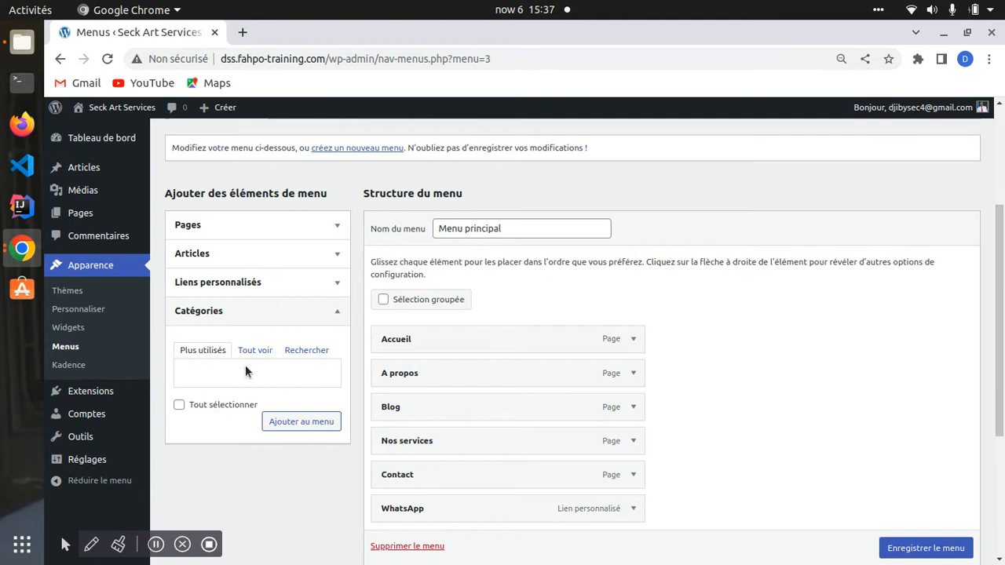
click(306, 422)
click(241, 376)
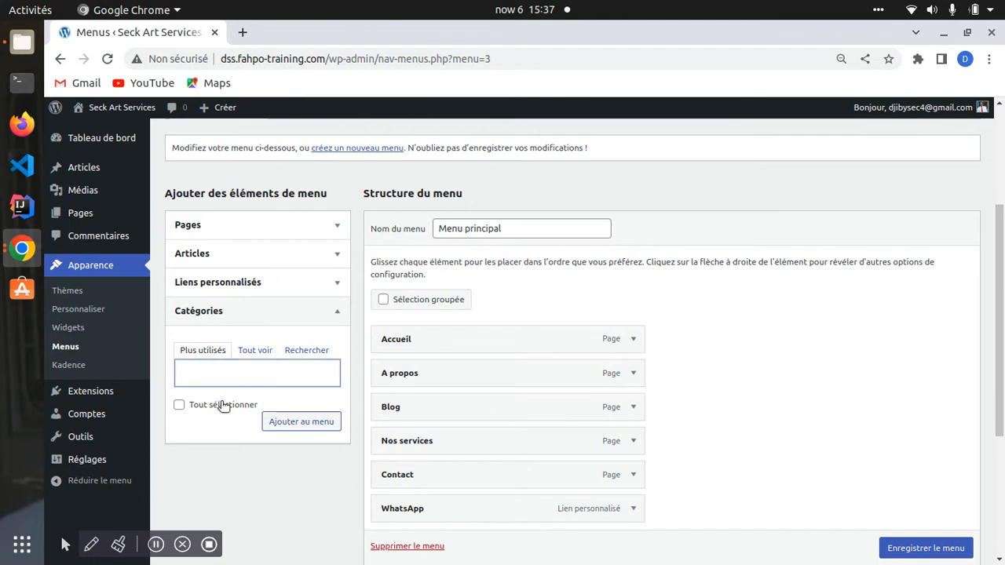
click(255, 351)
click(211, 351)
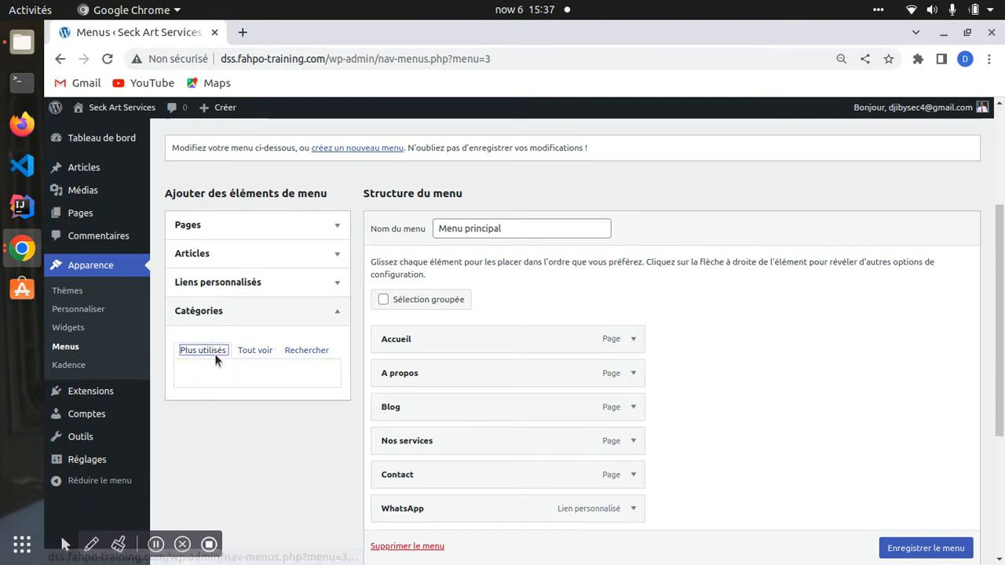
click(304, 350)
drag(251, 351, 204, 355)
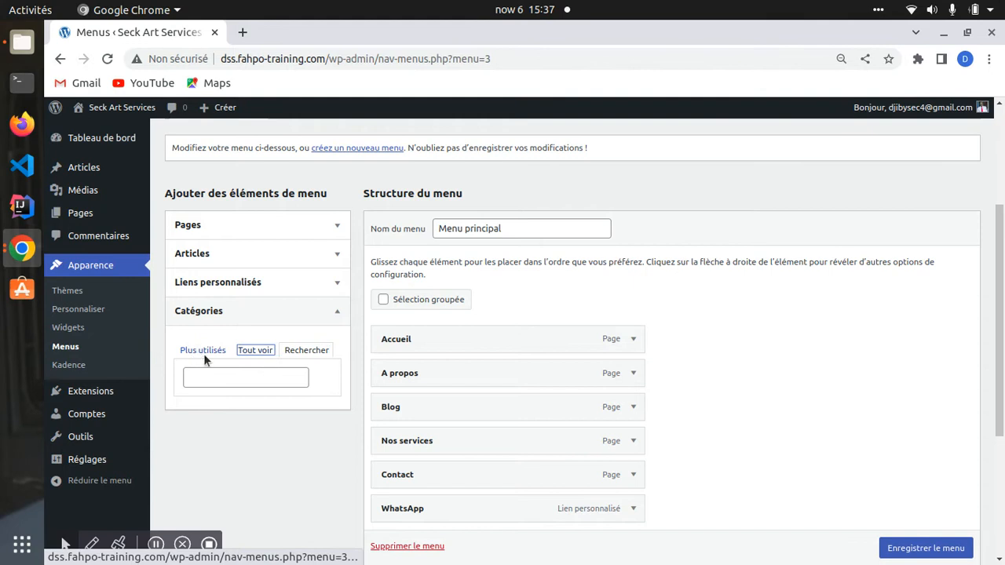
mouse_move(85, 173)
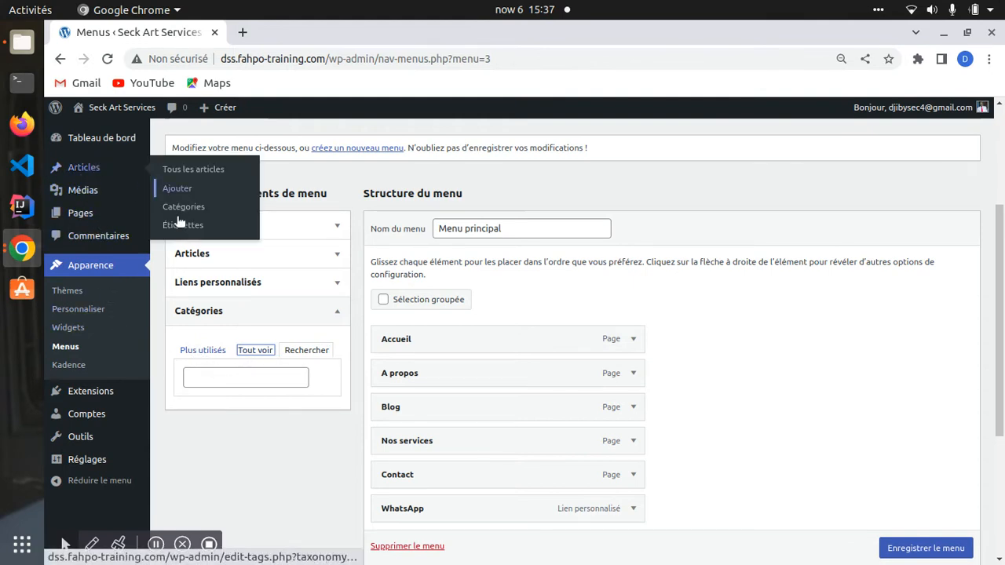
click(927, 548)
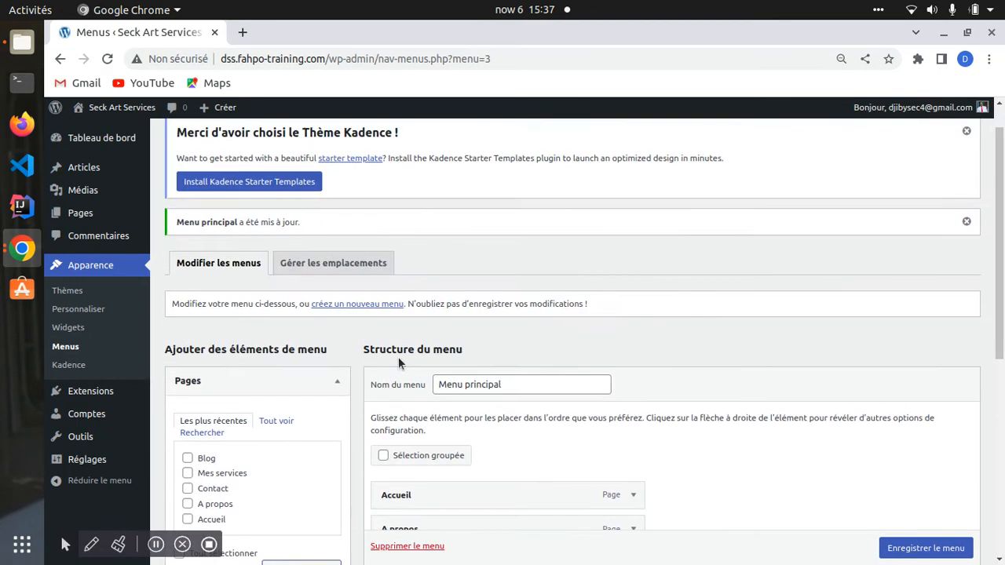
Step: Create a second navigation menu named "Menu Footer" and assign it to the Footer display location
click(358, 304)
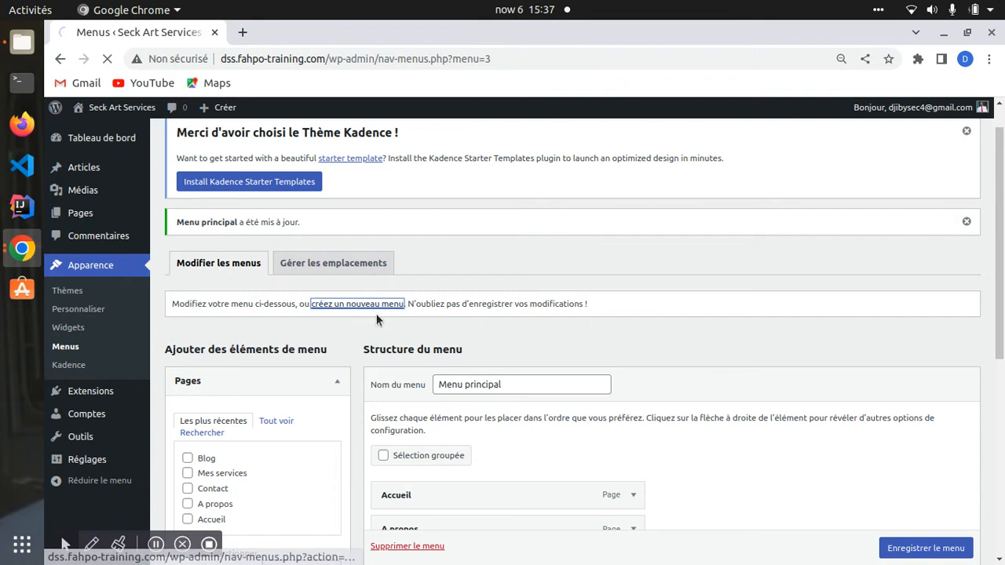
click(518, 386)
click(544, 442)
scroll(513, 458, down, 4)
click(497, 401)
click(943, 433)
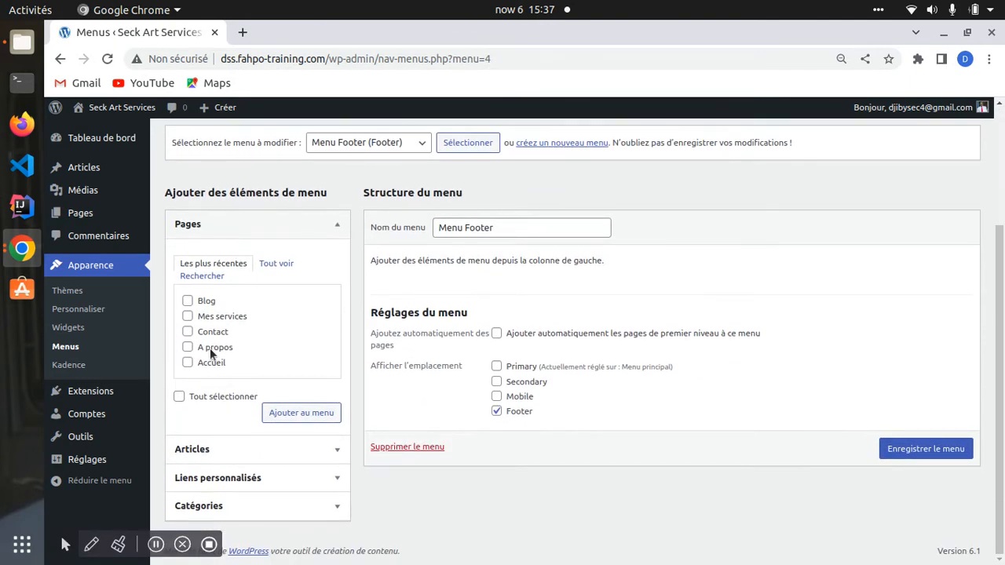
Step: Add the Politique de confidentialité, Contact and Mes services pages from the full page list to "Menu Footer"
drag(228, 364, 206, 300)
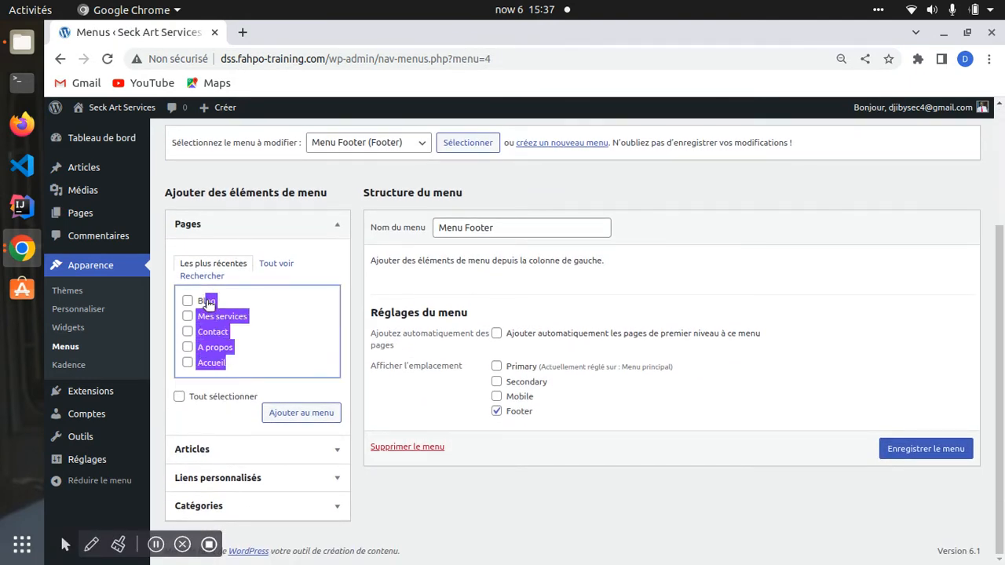
scroll(227, 332, up, 2)
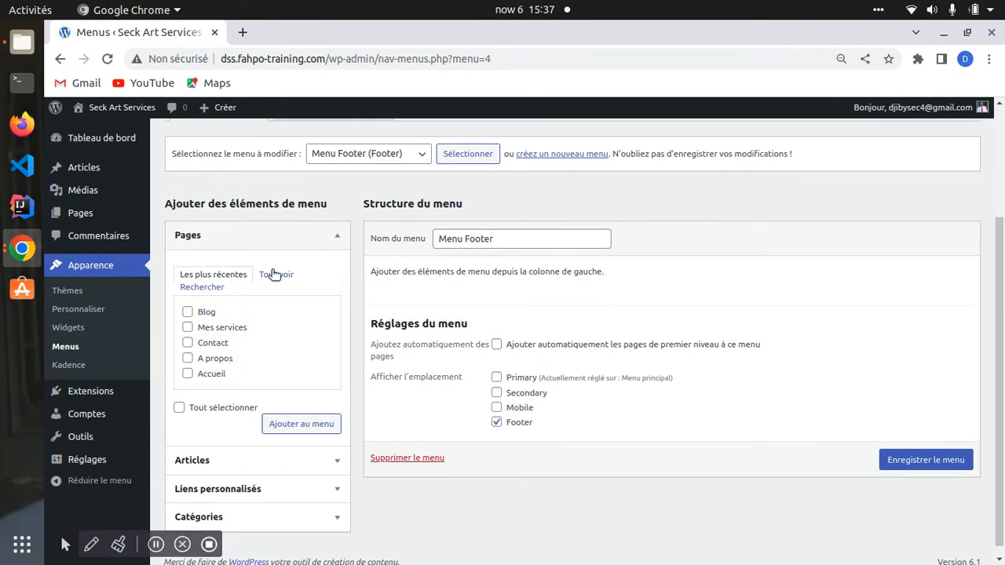
click(276, 274)
scroll(245, 354, down, 1)
click(188, 304)
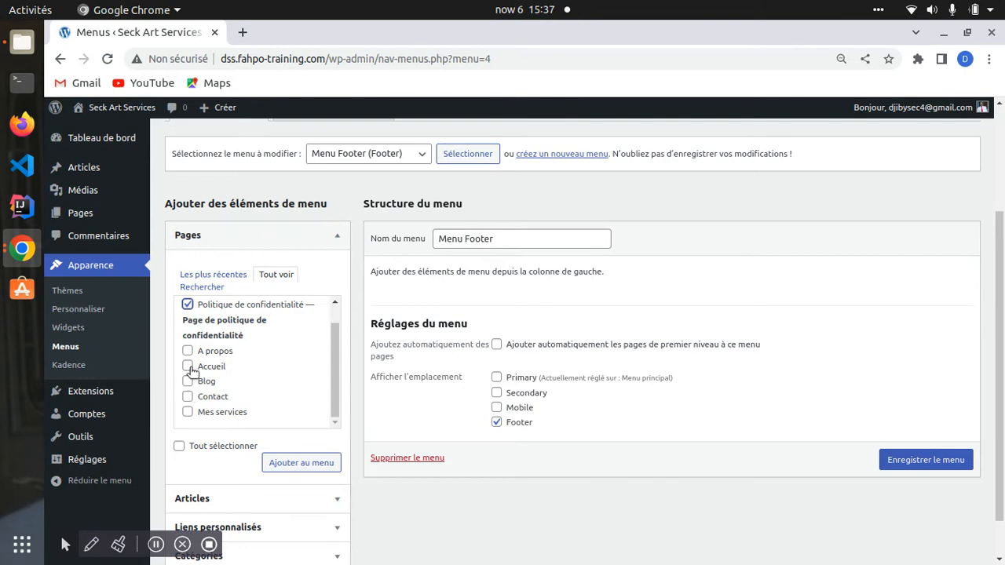
click(189, 412)
click(294, 462)
scroll(668, 425, down, 4)
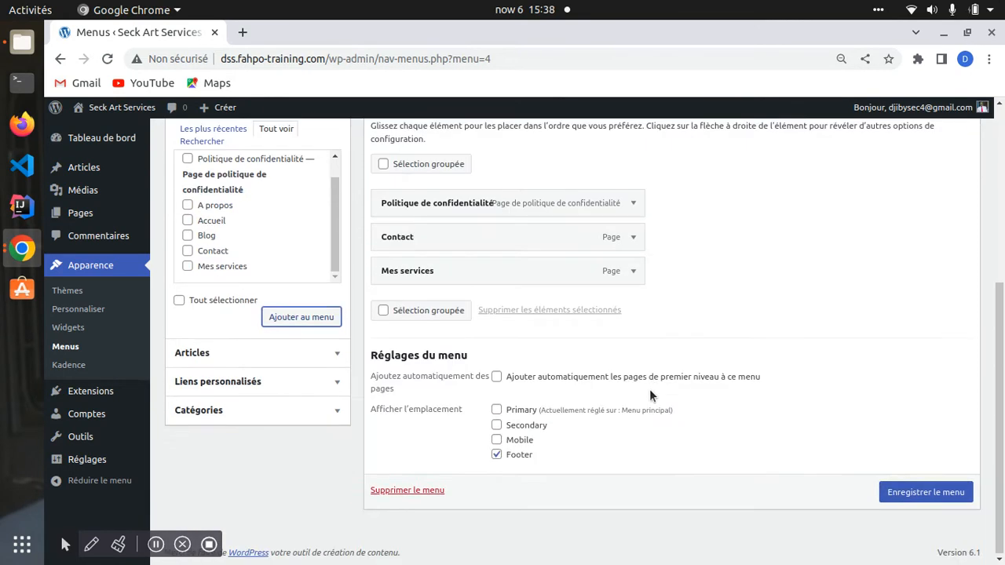
Step: Move Politique de confidentialité below Mes services as the last item of "Menu Footer", and save the menu
scroll(649, 390, up, 4)
drag(377, 353, 426, 435)
scroll(527, 491, down, 1)
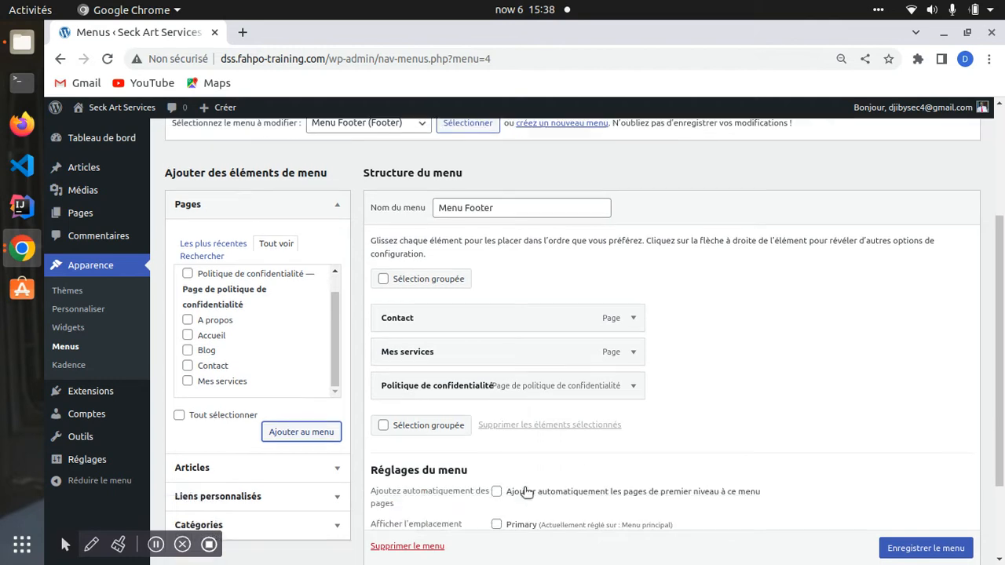
scroll(526, 491, down, 4)
click(957, 551)
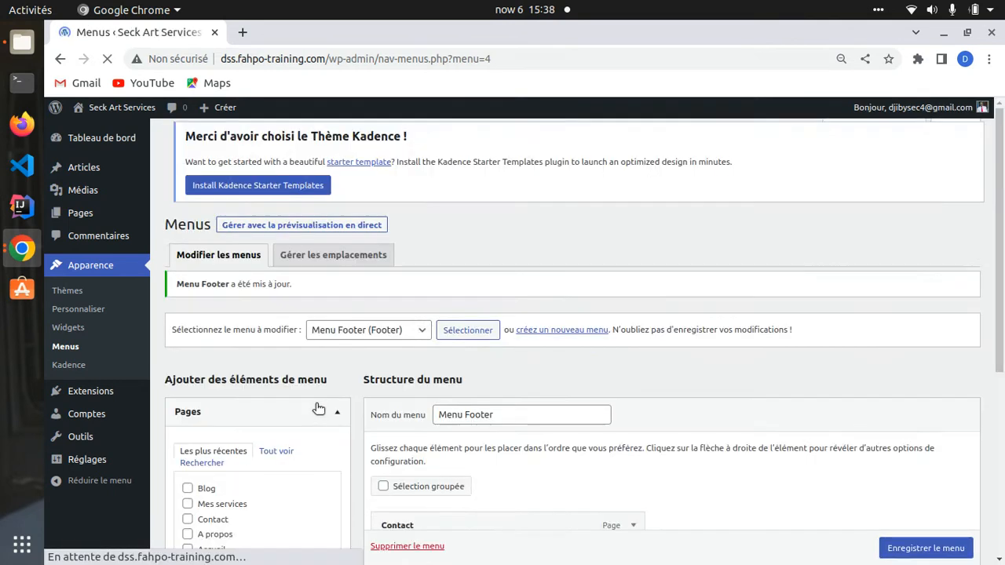
scroll(658, 420, down, 7)
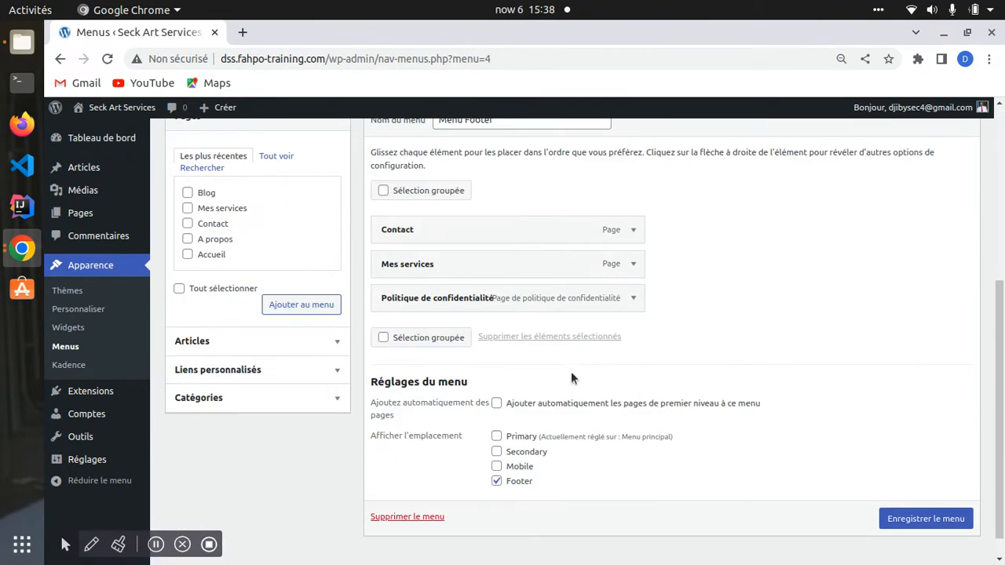
Step: Visit the Seck Art Services front page, review the main navigation menu, and test its WhatsApp link
scroll(554, 381, up, 7)
scroll(368, 432, down, 1)
scroll(368, 427, up, 1)
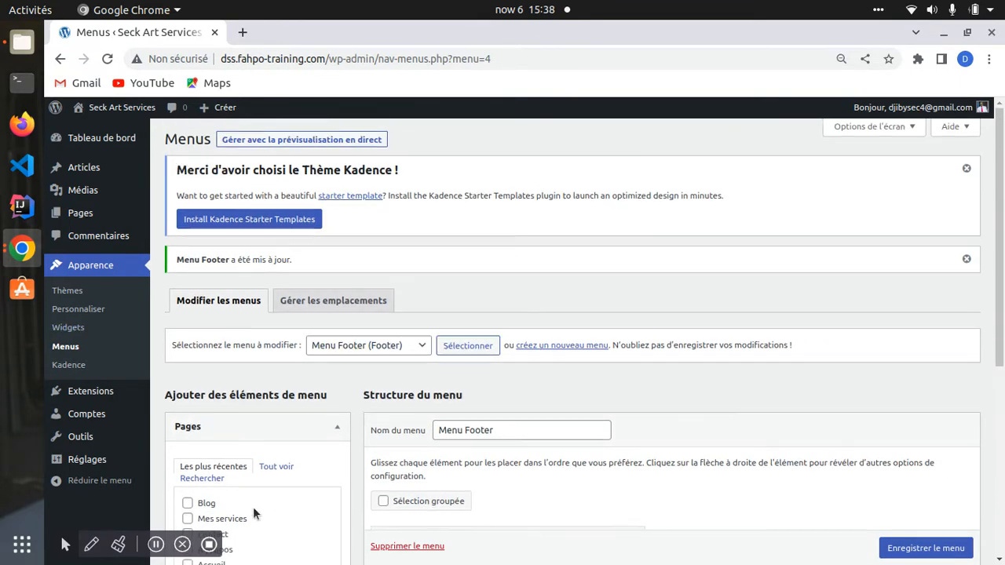
scroll(253, 507, down, 4)
click(110, 110)
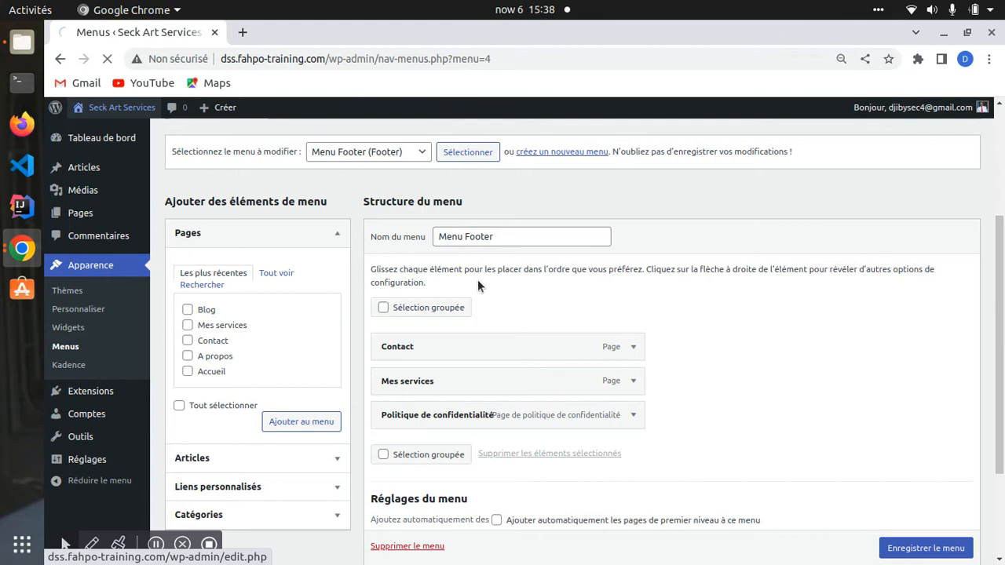
drag(597, 146, 942, 150)
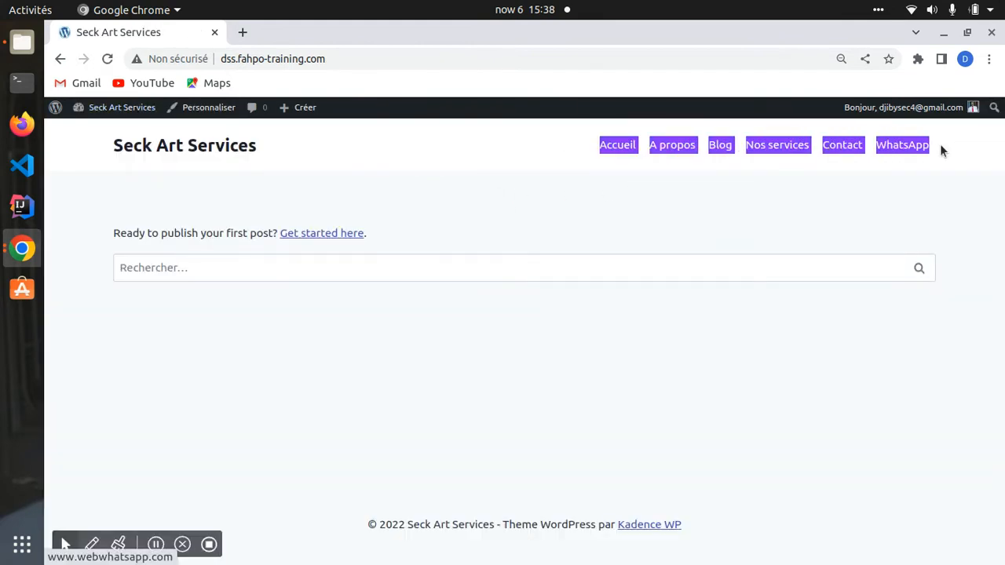
drag(656, 148, 611, 148)
click(908, 148)
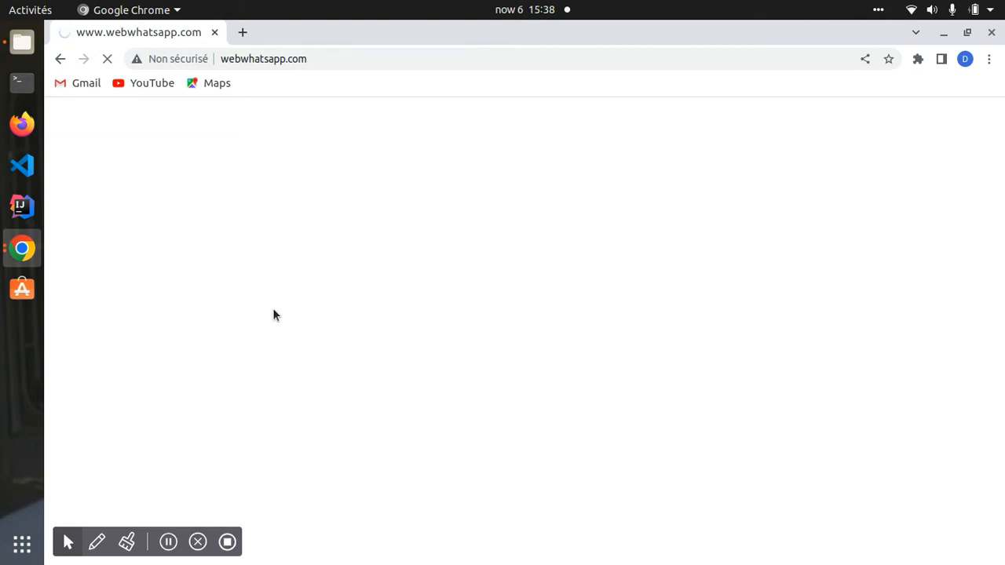
Step: Search Google for web.whatsapp in a new tab and compare it with the page opened by the WhatsApp menu link
click(244, 32)
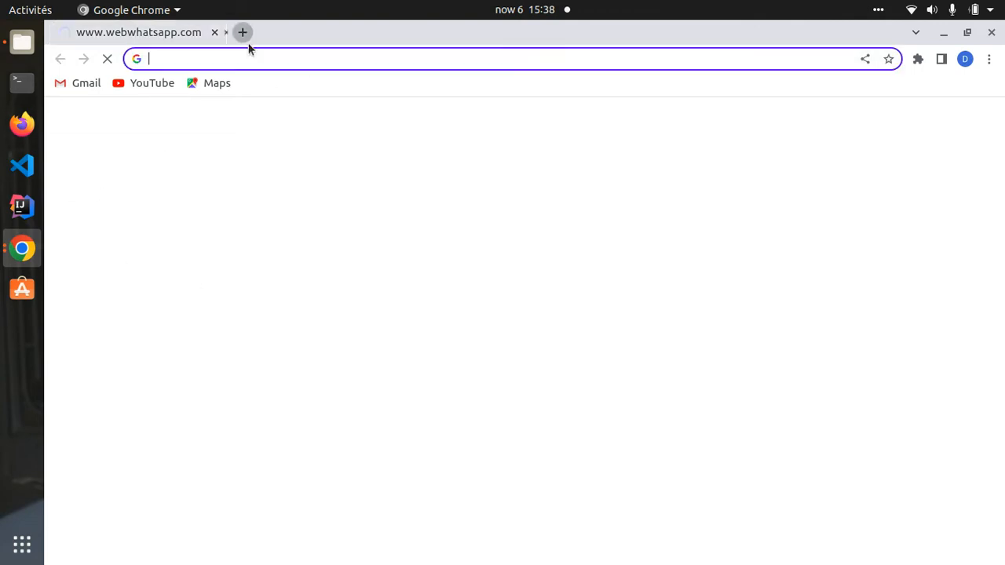
text(we)
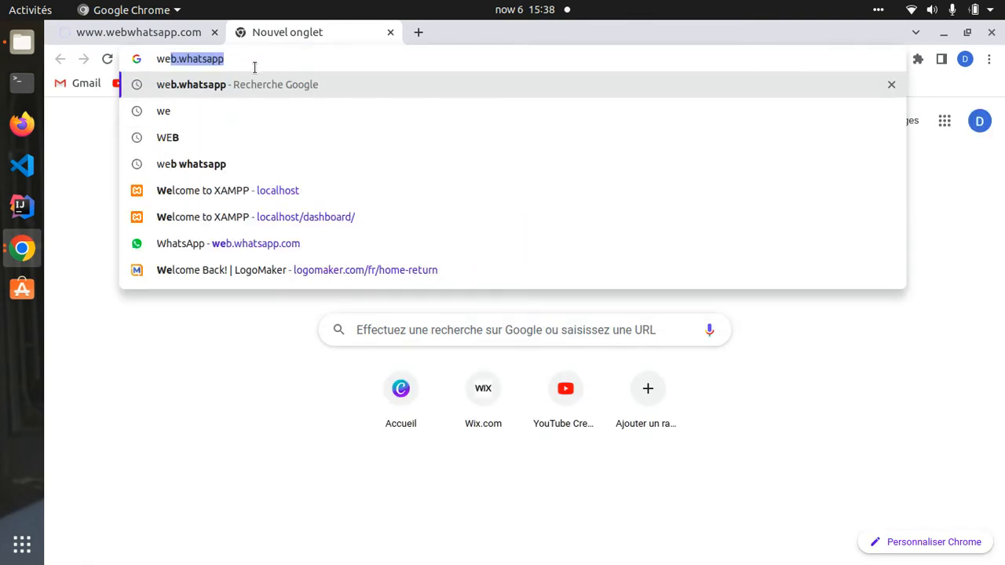
key(Return)
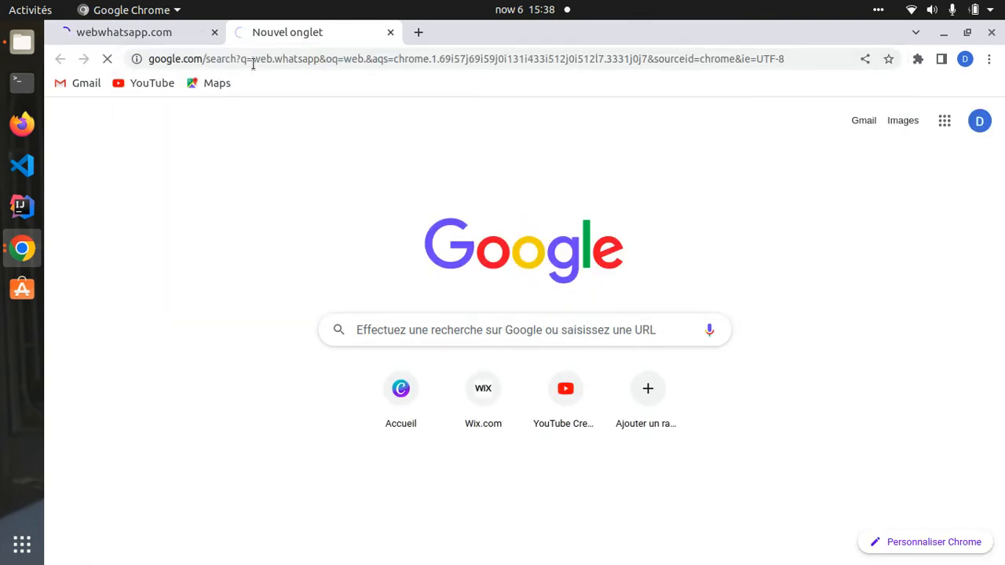
click(63, 33)
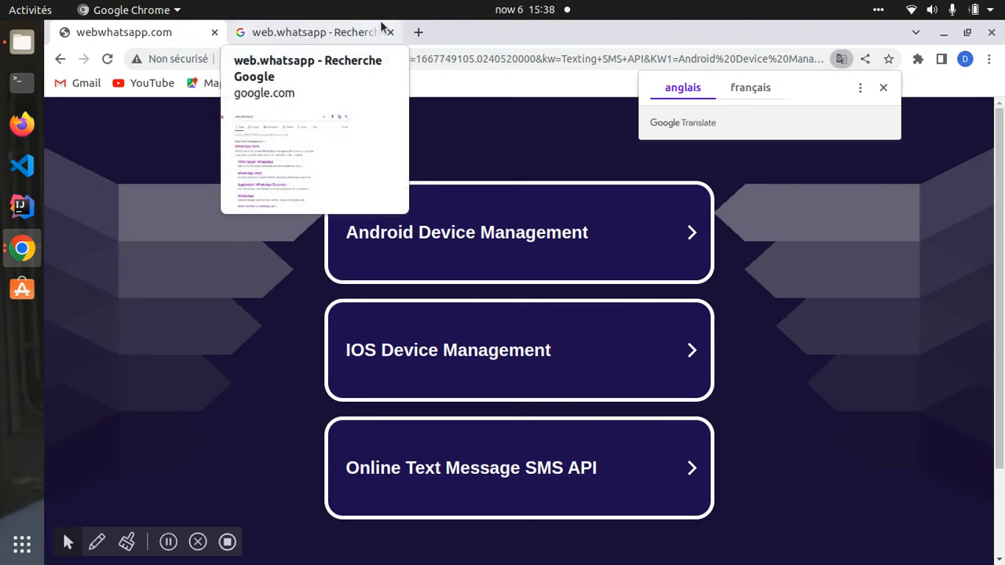
click(318, 36)
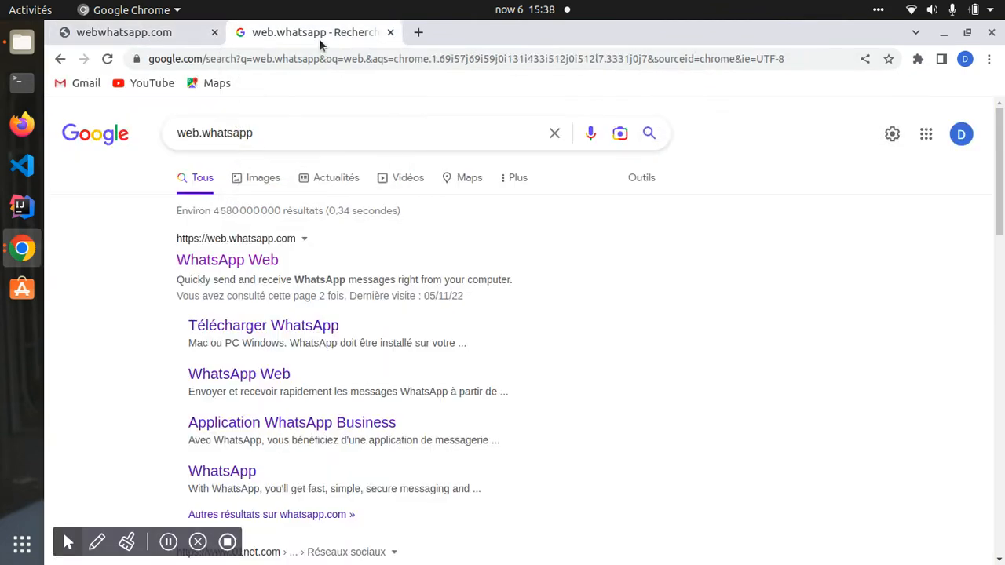
Step: Switch to Firefox and look up the correct WhatsApp Web address from its address suggestions
click(22, 124)
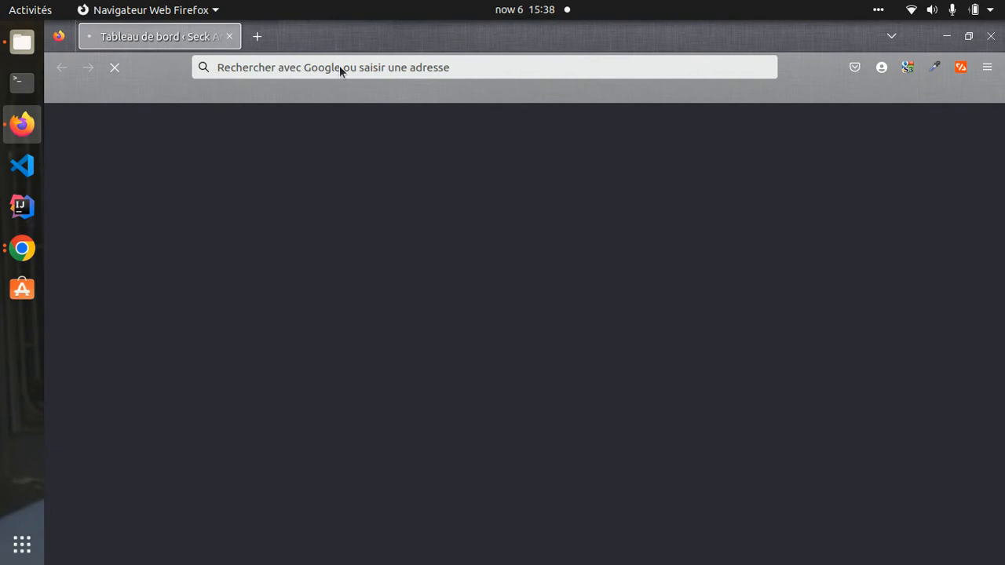
click(339, 68)
text(wev)
key(BackSpace)
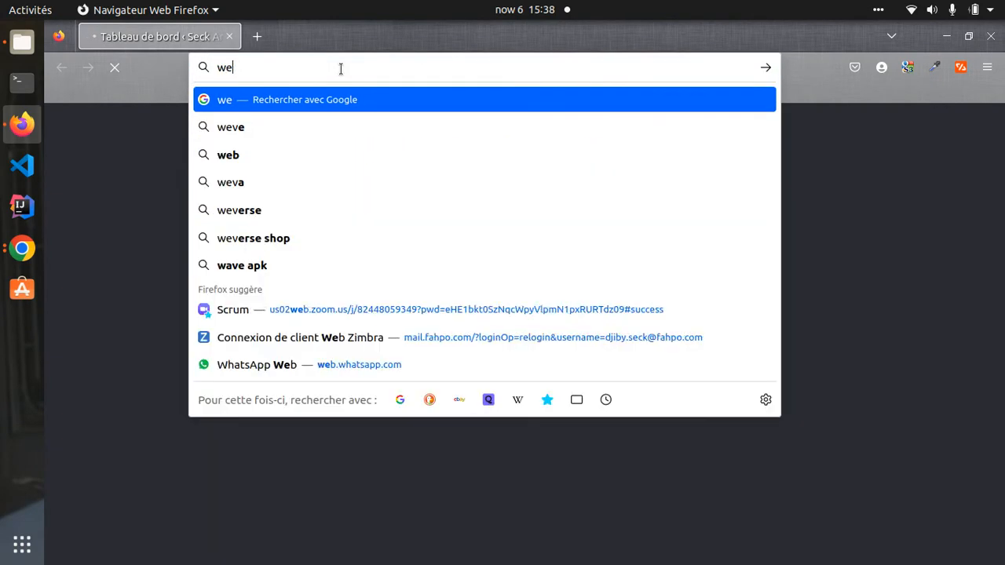
text(b)
key(BackSpace)
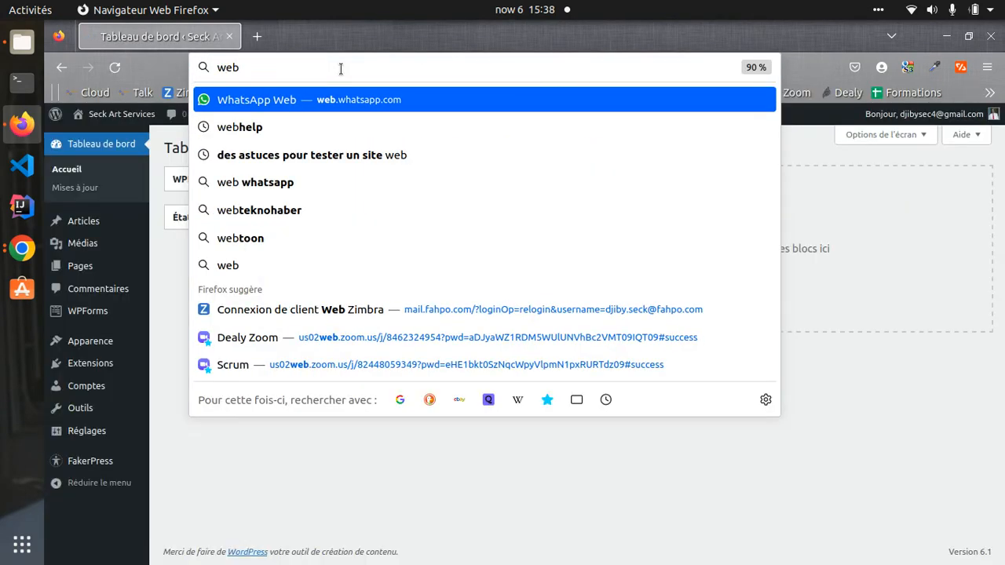
key(BackSpace)
key(BackSpace)
key(BackSpace)
text(we)
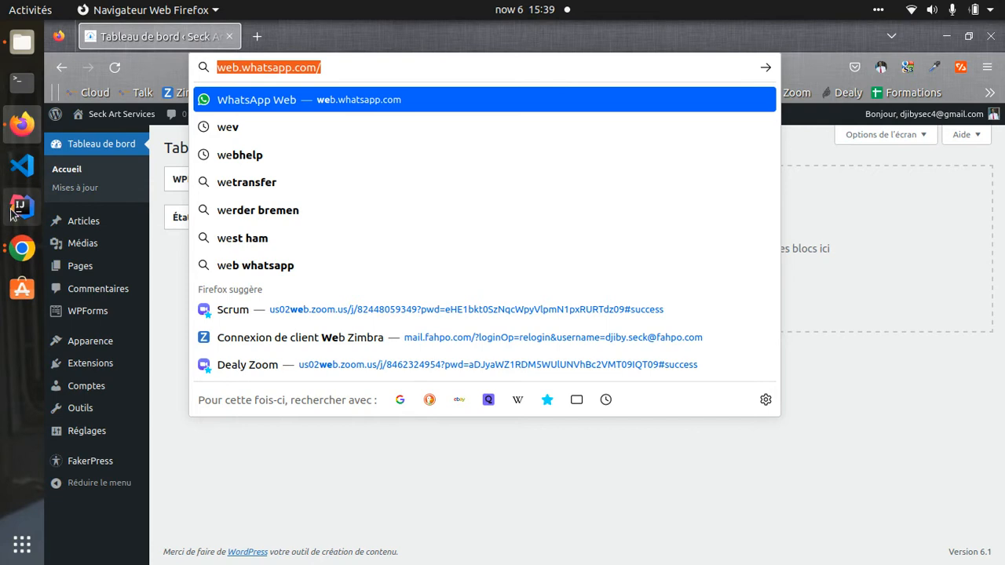
Step: Switch back to Chrome, leave the page opened by the WhatsApp link, and open the site's menu management page
click(22, 248)
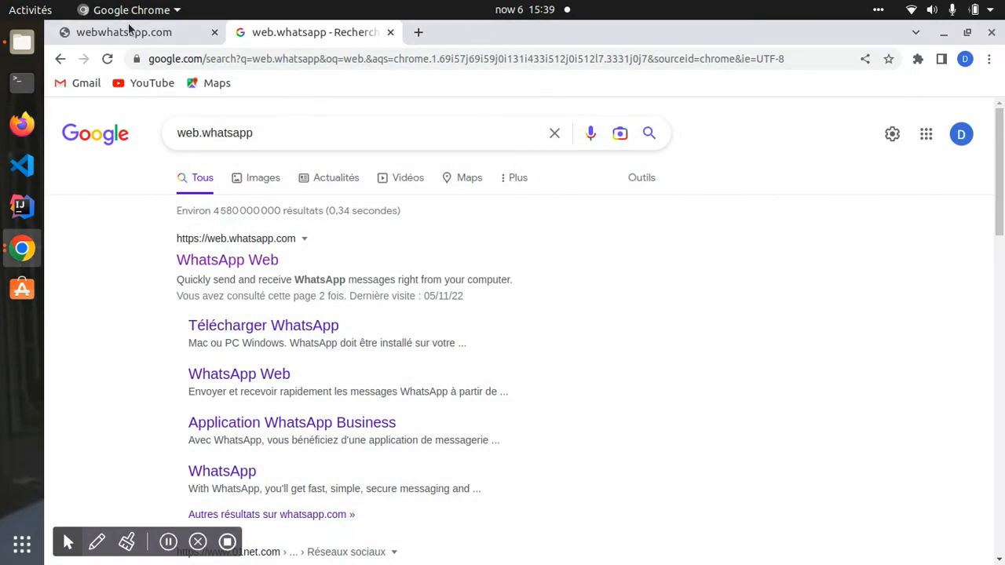
click(131, 32)
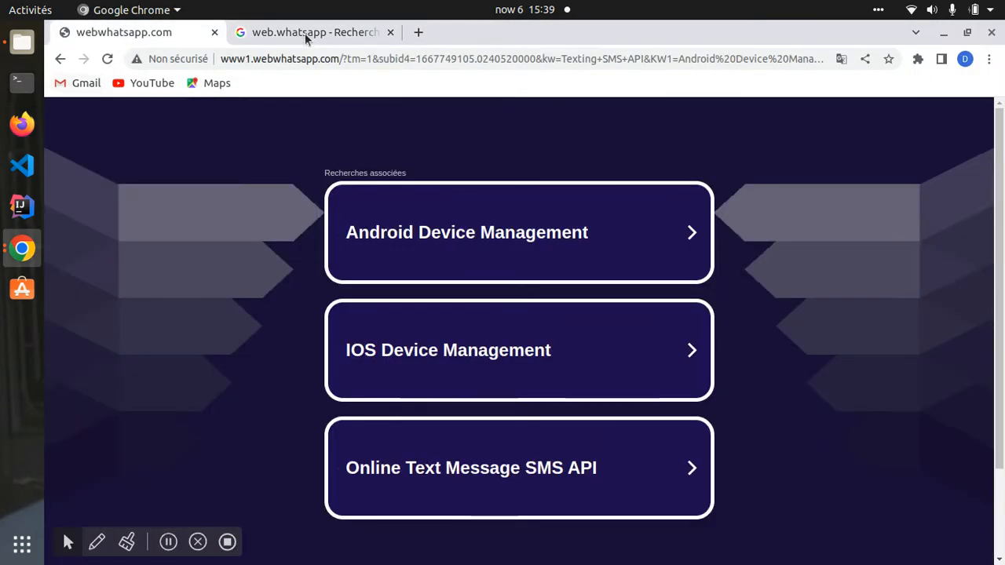
click(60, 59)
click(118, 106)
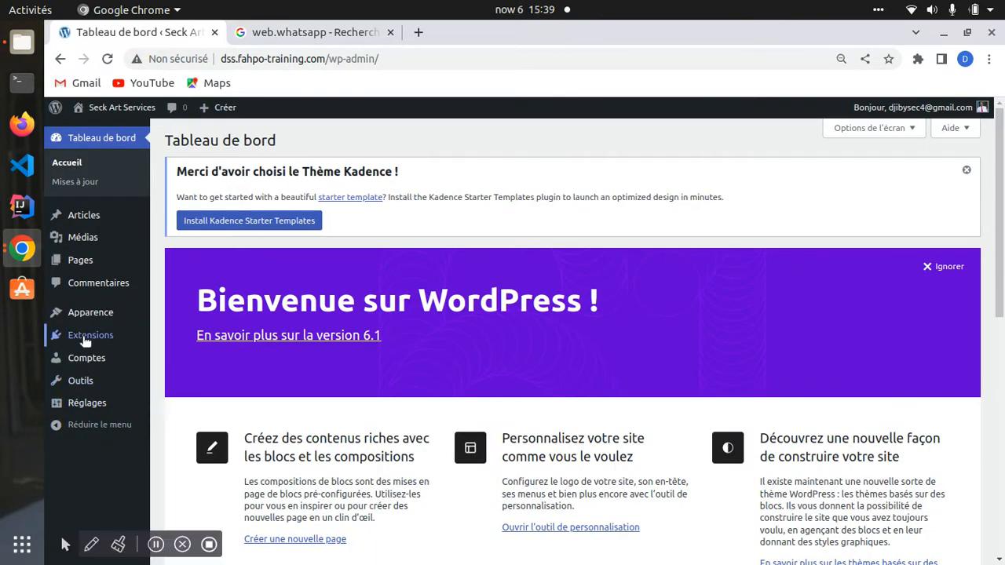
mouse_move(93, 313)
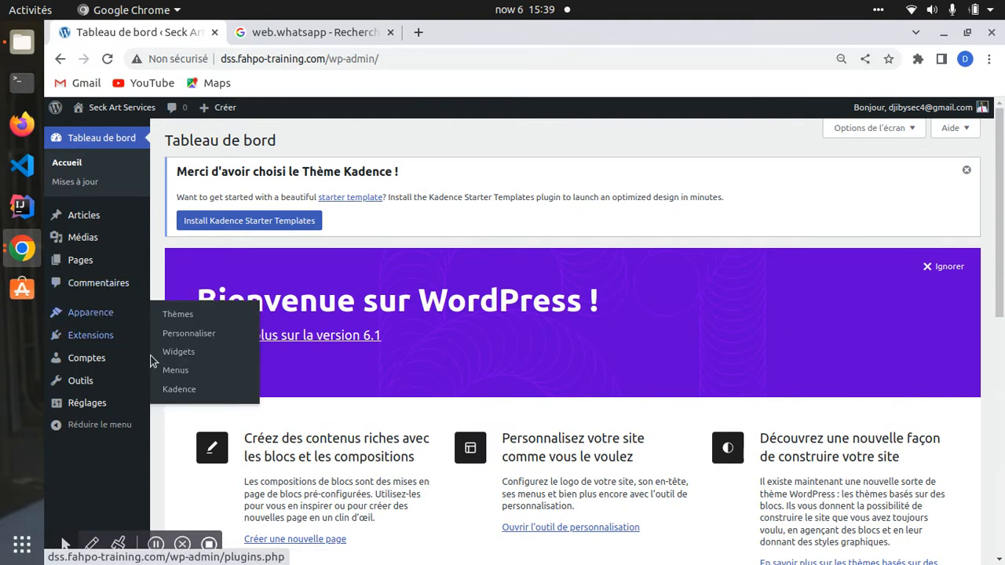
click(176, 367)
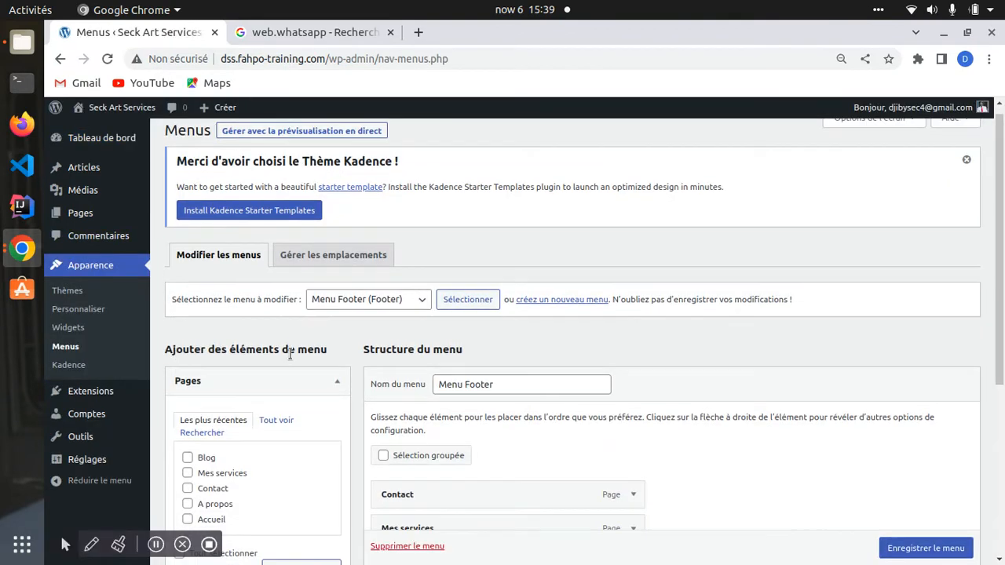
Step: Load "Menu principal" for editing in place of "Menu Footer"
scroll(243, 377, down, 3)
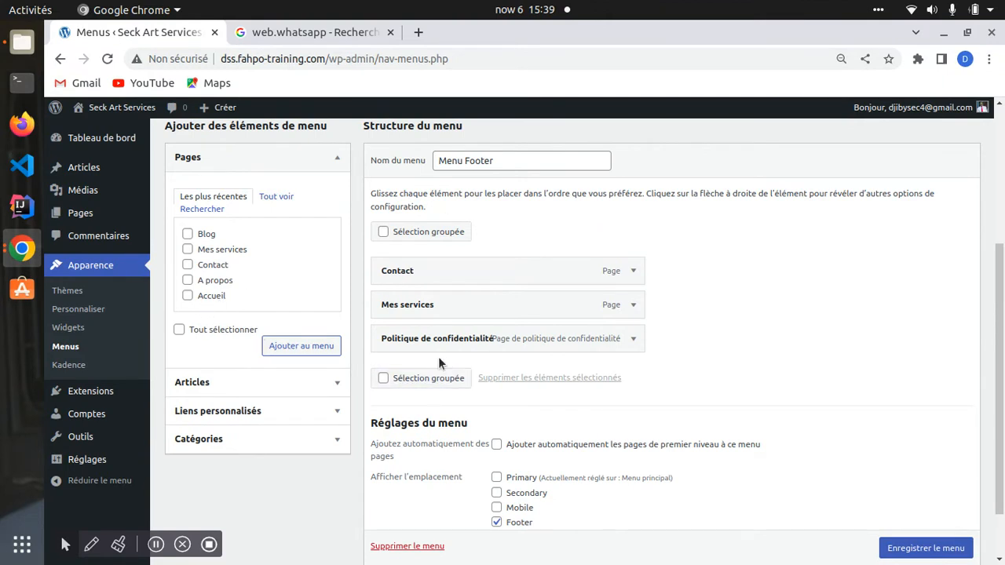
scroll(475, 212, up, 2)
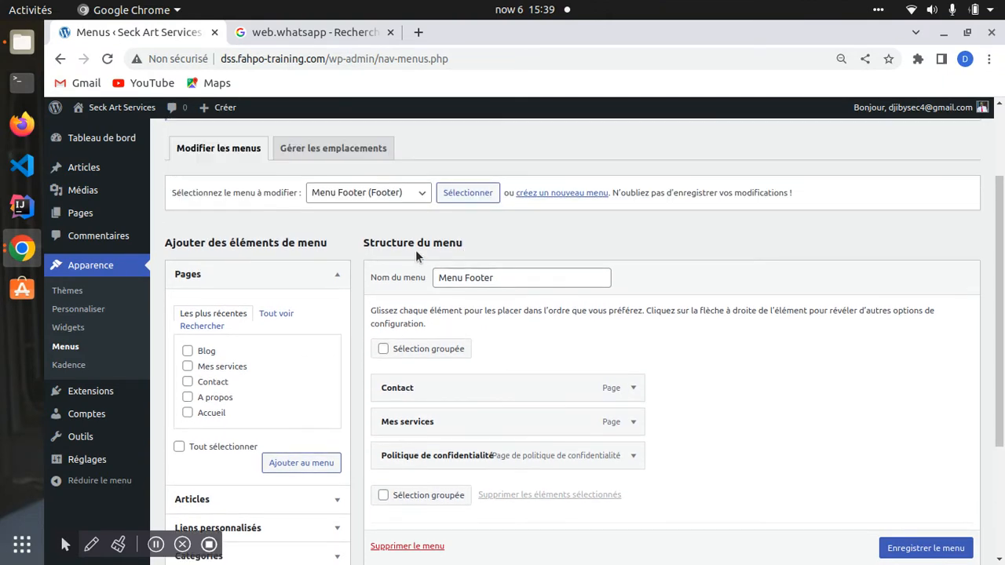
click(411, 198)
click(338, 222)
click(461, 196)
scroll(437, 325, down, 5)
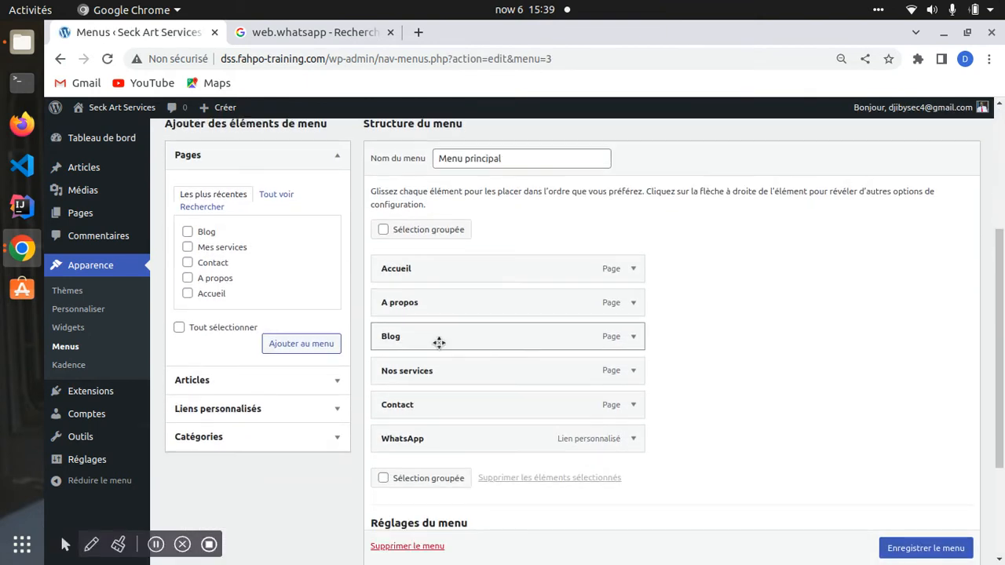
scroll(439, 343, down, 3)
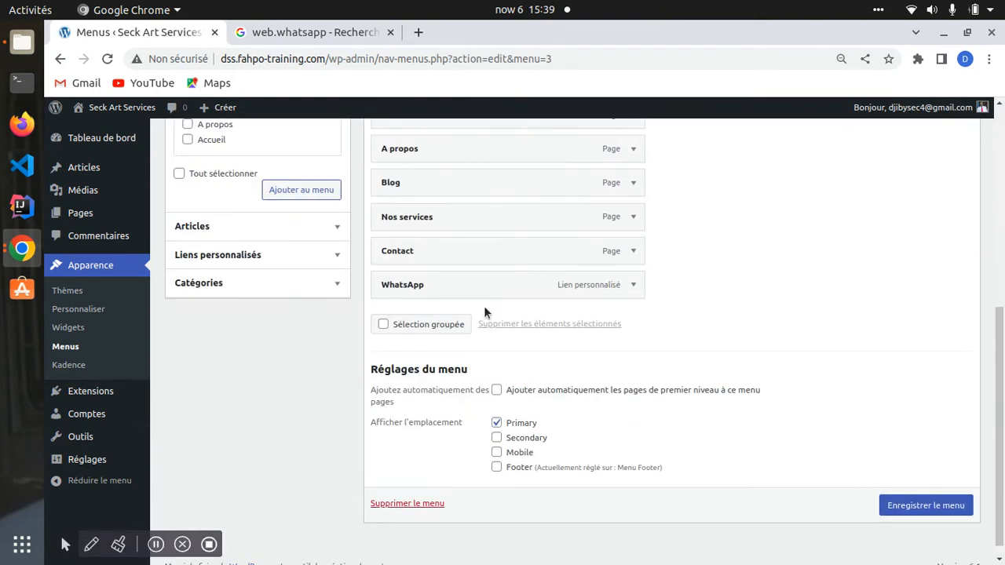
Step: Expand the WhatsApp custom link in "Menu principal" and clear its URL
click(633, 286)
drag(554, 331, 366, 335)
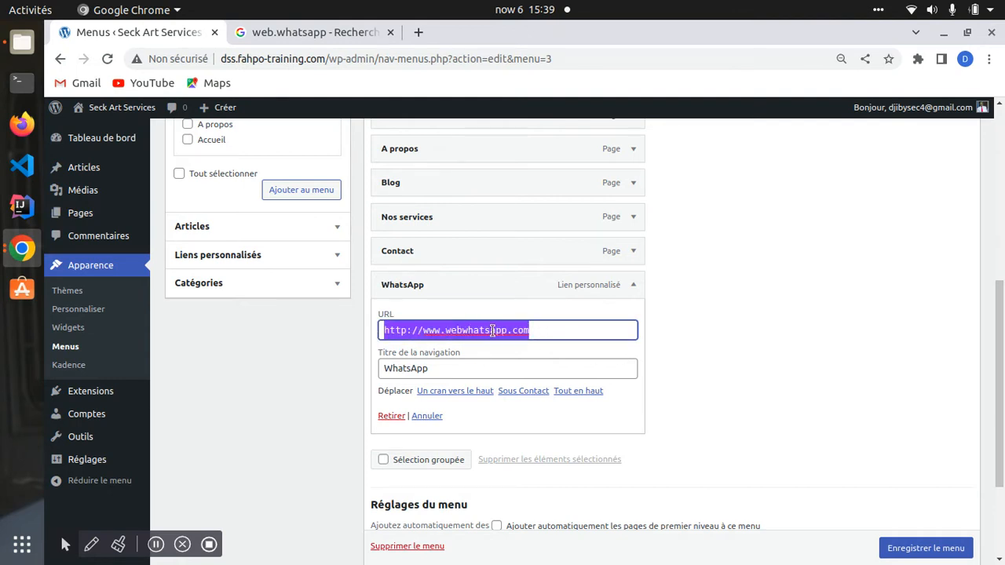
key(BackSpace)
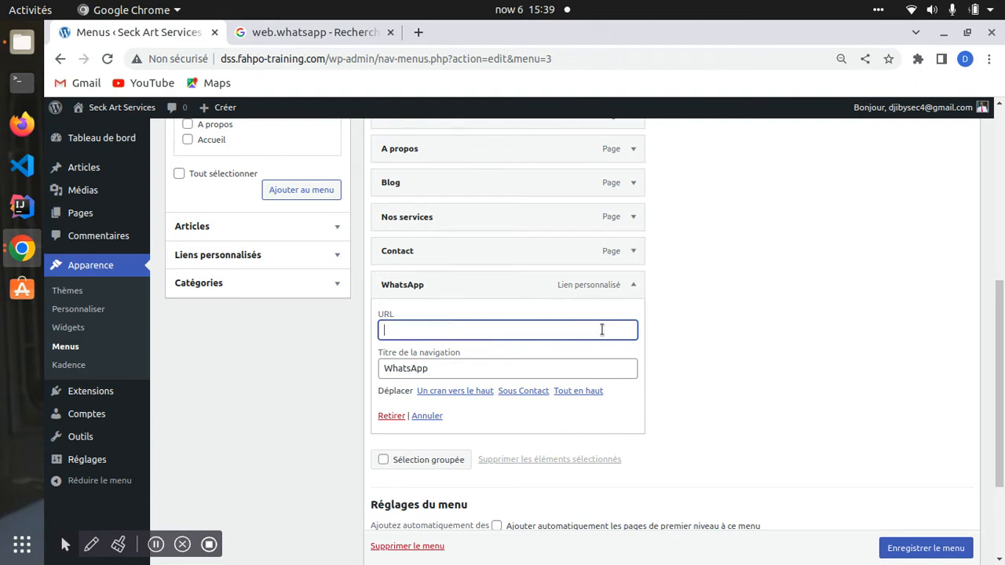
Step: Try to copy the WhatsApp Web address from Firefox into the WhatsApp menu item's URL
click(22, 124)
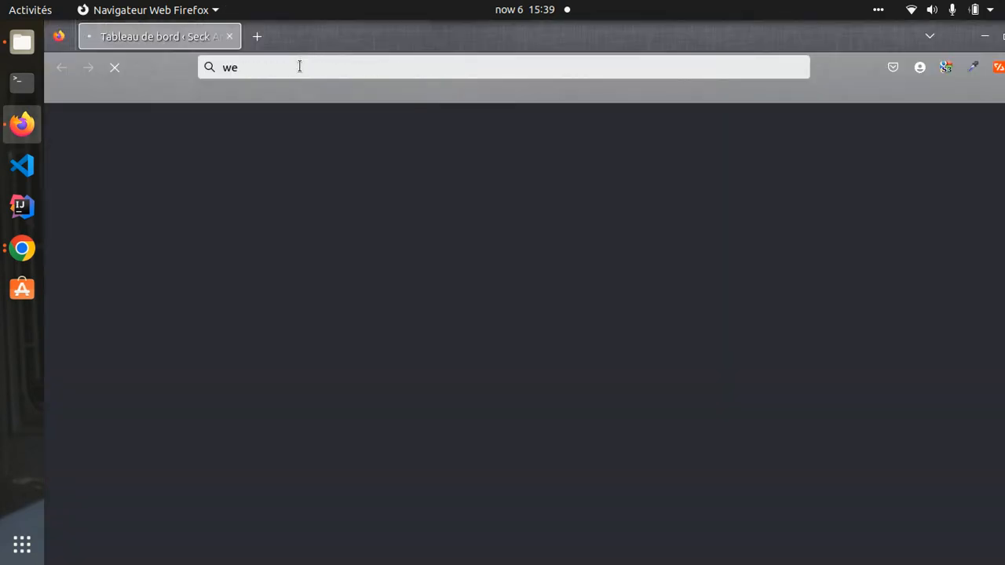
click(300, 67)
click(301, 67)
text(b)
key(ctrl+a)
key(ctrl+c)
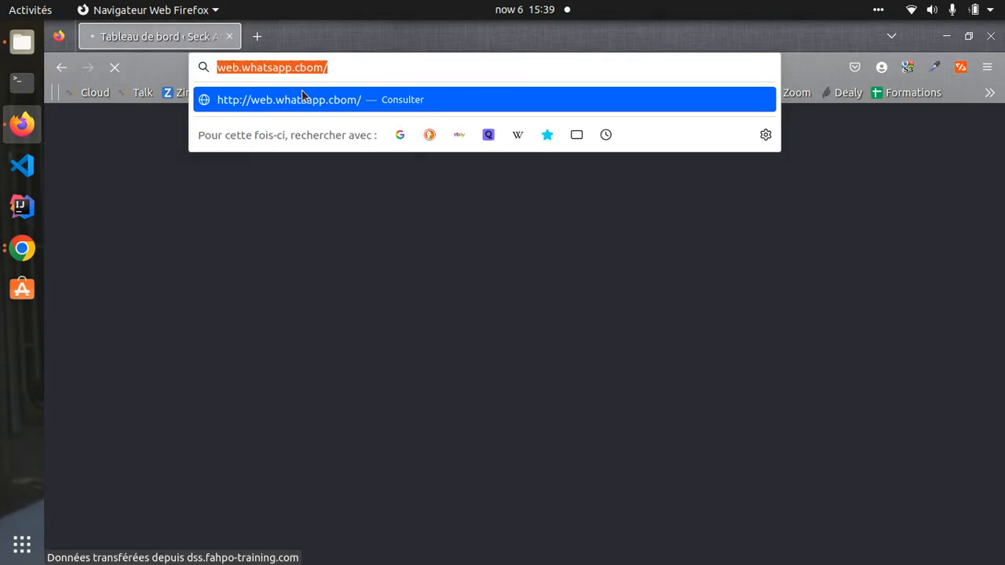
key(alt+Tab)
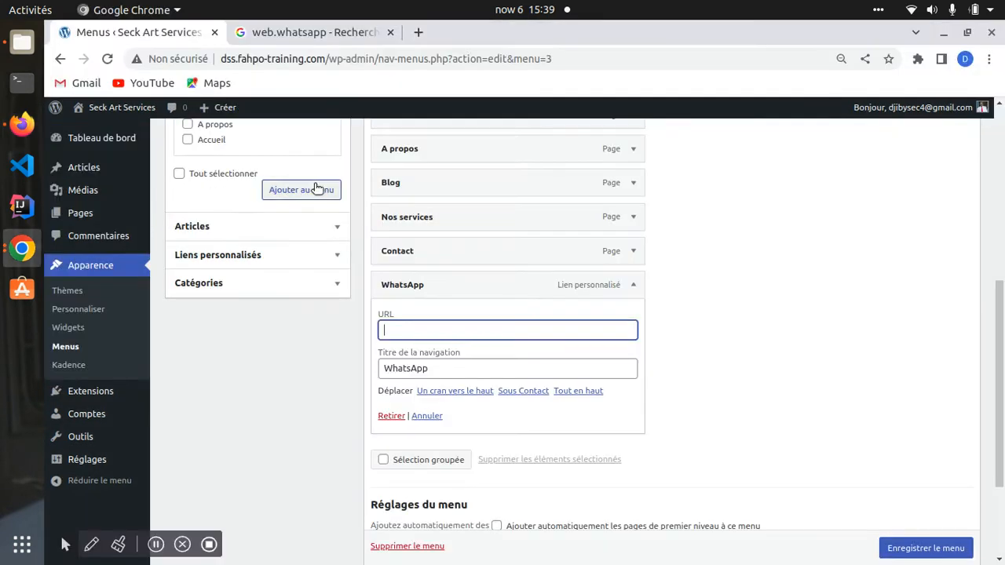
key(ctrl+v)
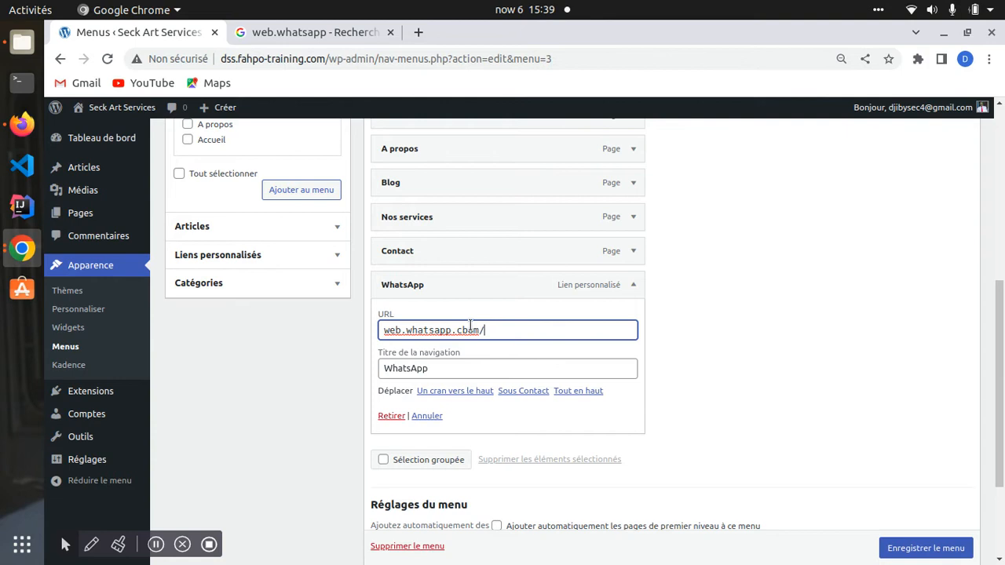
Step: Switch to Firefox, replace the mistyped address with web.whatsapp.com/, and copy it
key(alt+Tab)
click(340, 67)
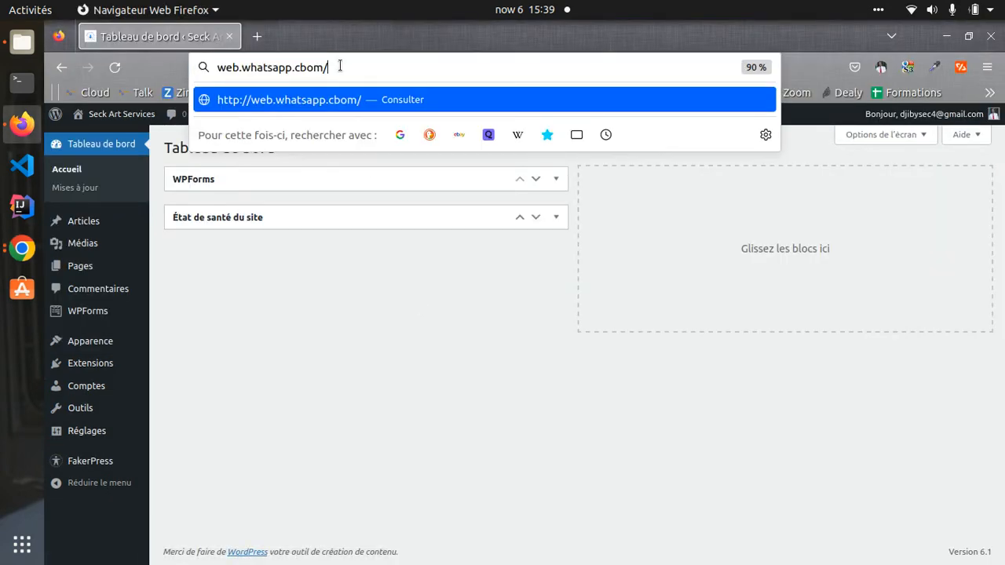
key(BackSpace)
key(BackSpace)
key(BackSpace)
key(BackSpace)
key(BackSpace)
key(ctrl+a)
key(BackSpace)
text(wer)
key(BackSpace)
key(BackSpace)
text(eb)
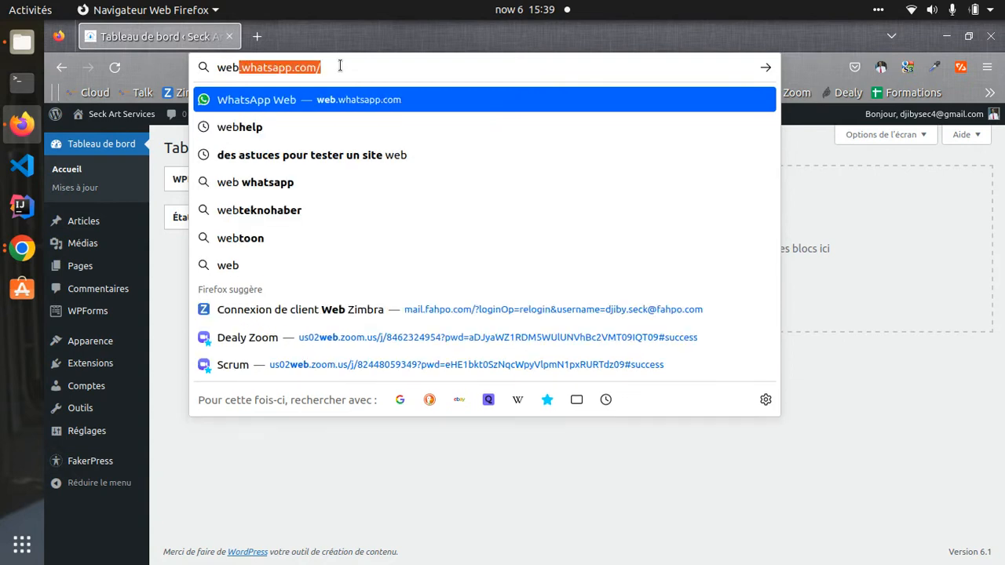
key(ctrl+a)
key(ctrl+c)
Step: Switch back to Chrome, set the WhatsApp menu item's URL to web.whatsapp.com/, and save "Menu principal"
key(alt+Tab)
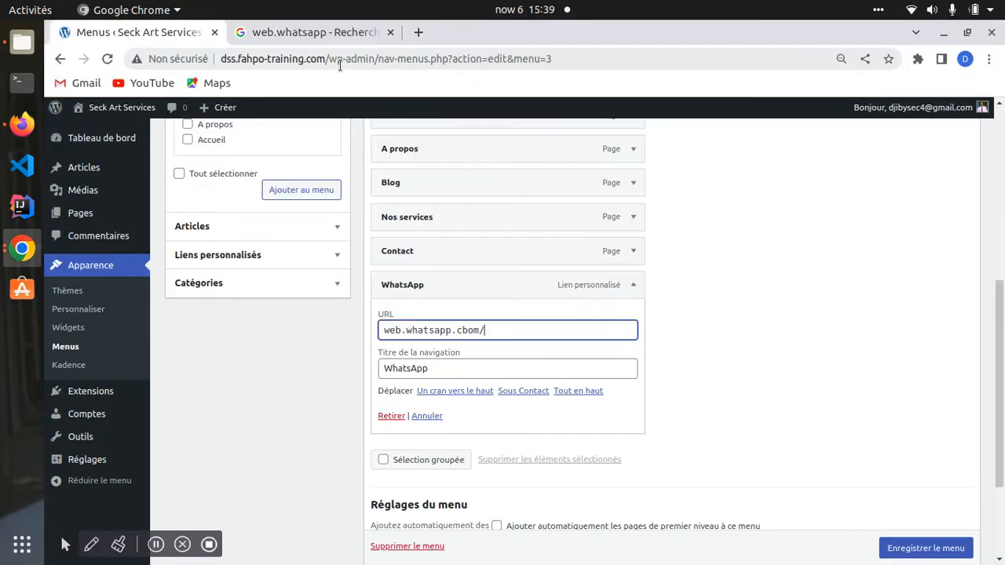
triple_click(519, 328)
key(ctrl+v)
click(925, 548)
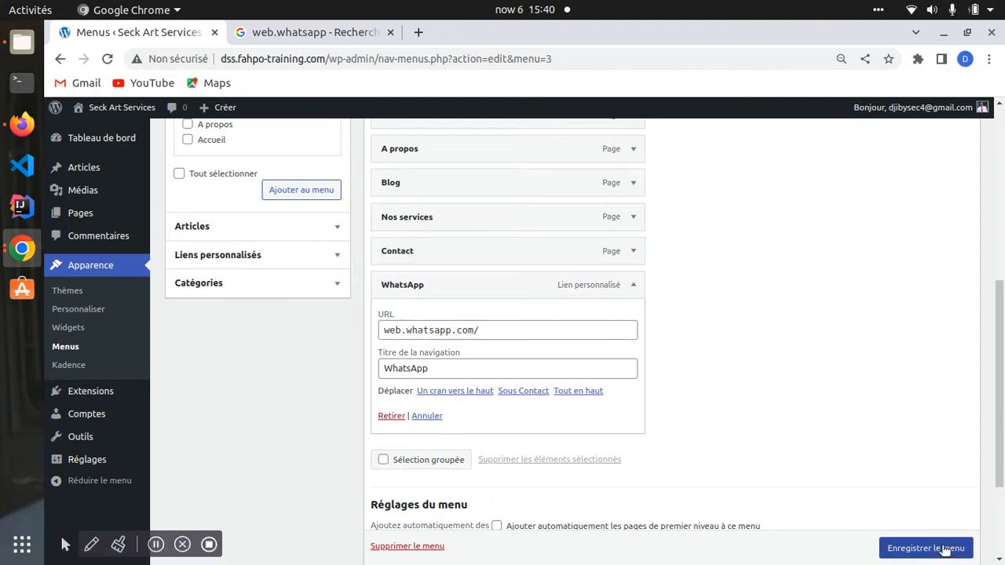
Step: Visit the site's front page and test the WhatsApp link in the main navigation again
scroll(481, 322, down, 1)
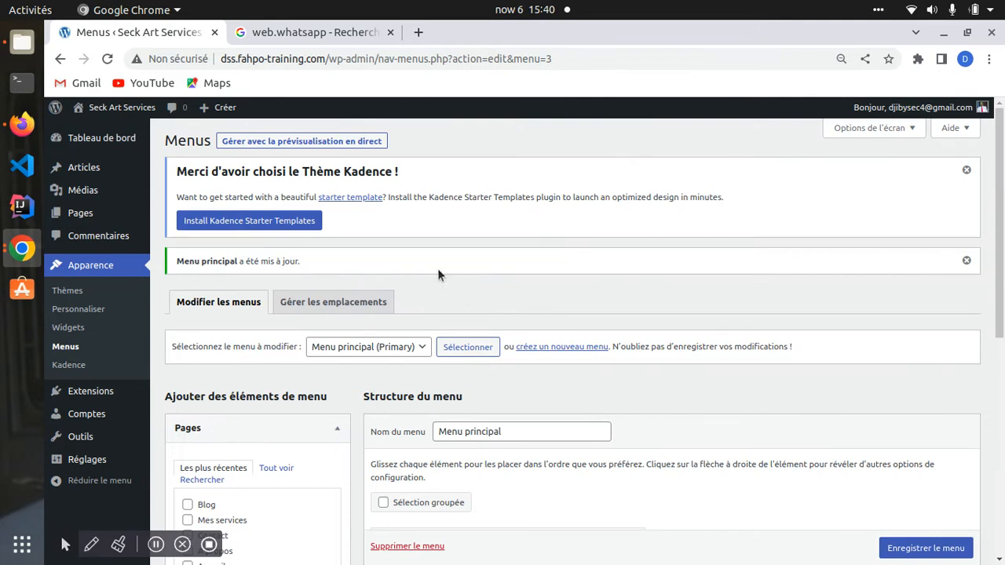
click(102, 107)
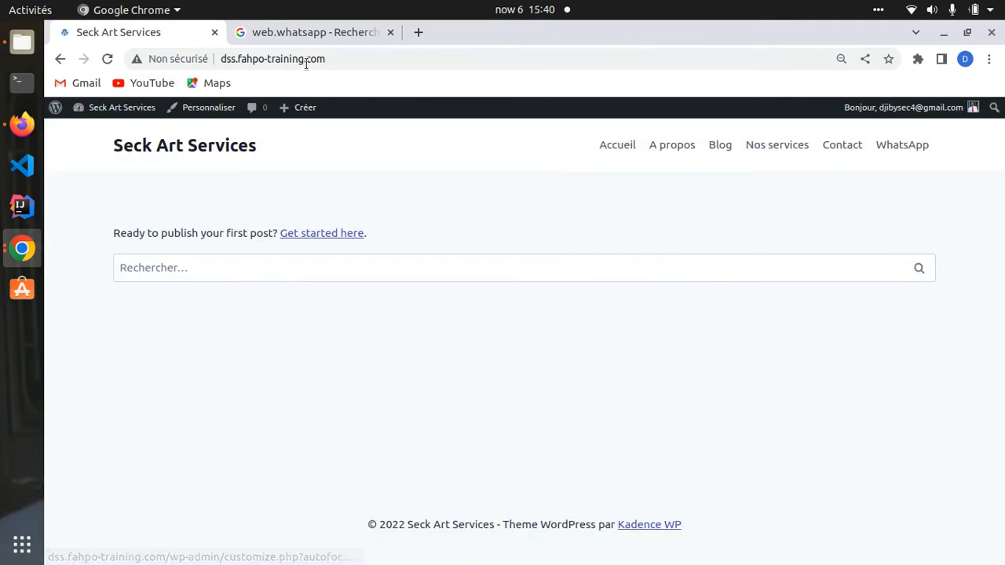
click(902, 144)
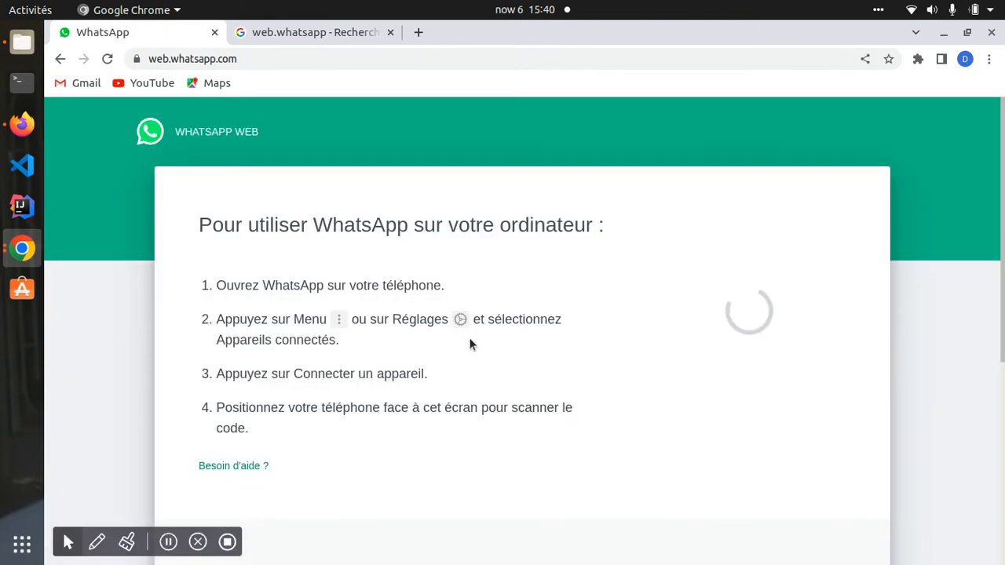
Step: Look over the WhatsApp Web page that the menu link opened and return to the site's front page
scroll(628, 314, down, 1)
scroll(630, 325, up, 1)
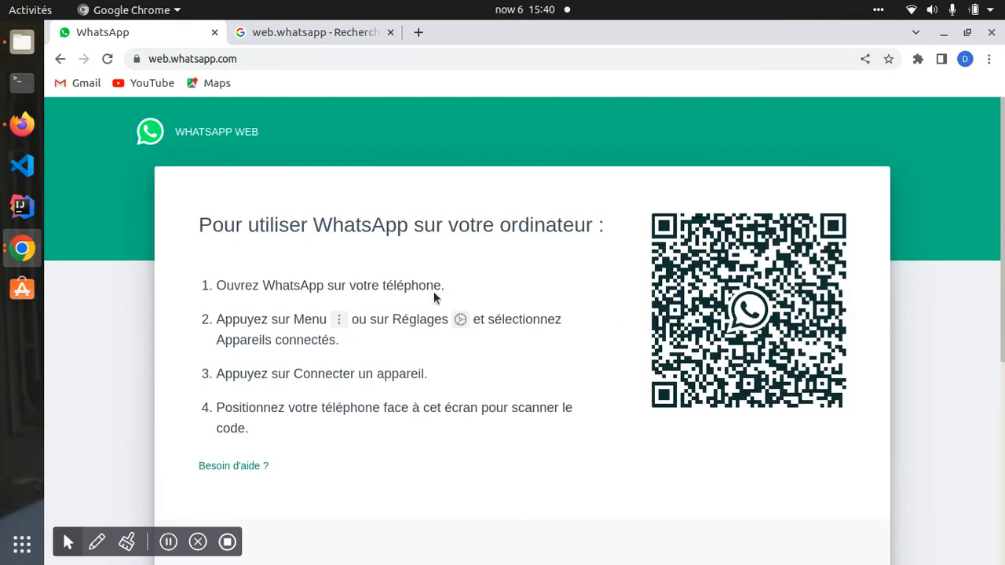
click(61, 59)
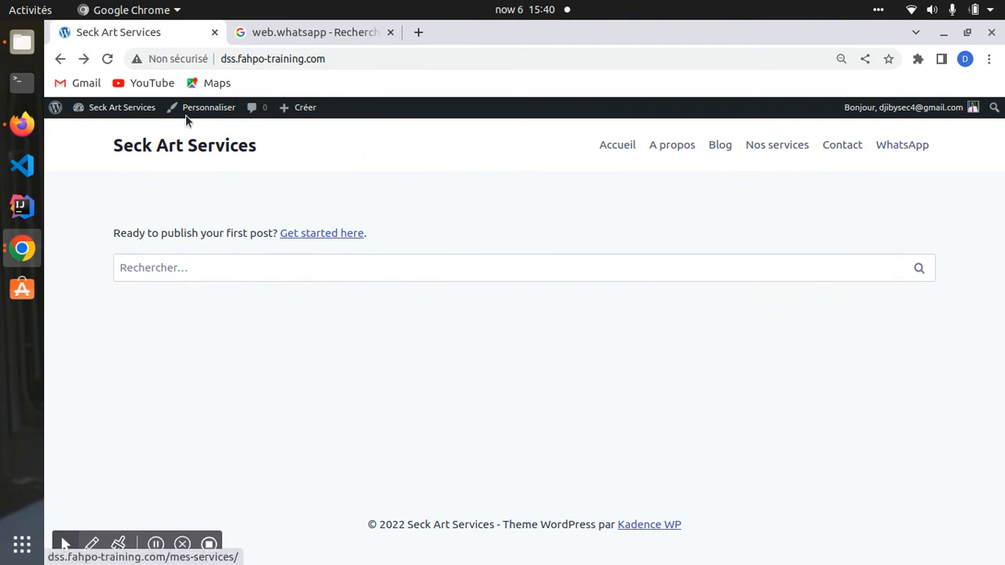
Step: Remove the WhatsApp custom link from "Menu principal" and save the menu
click(102, 108)
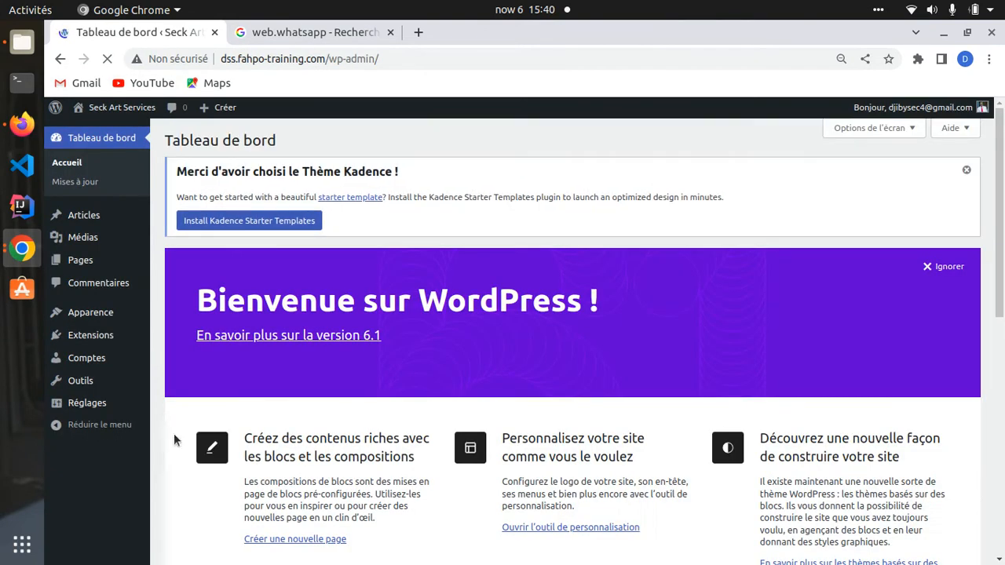
mouse_move(109, 322)
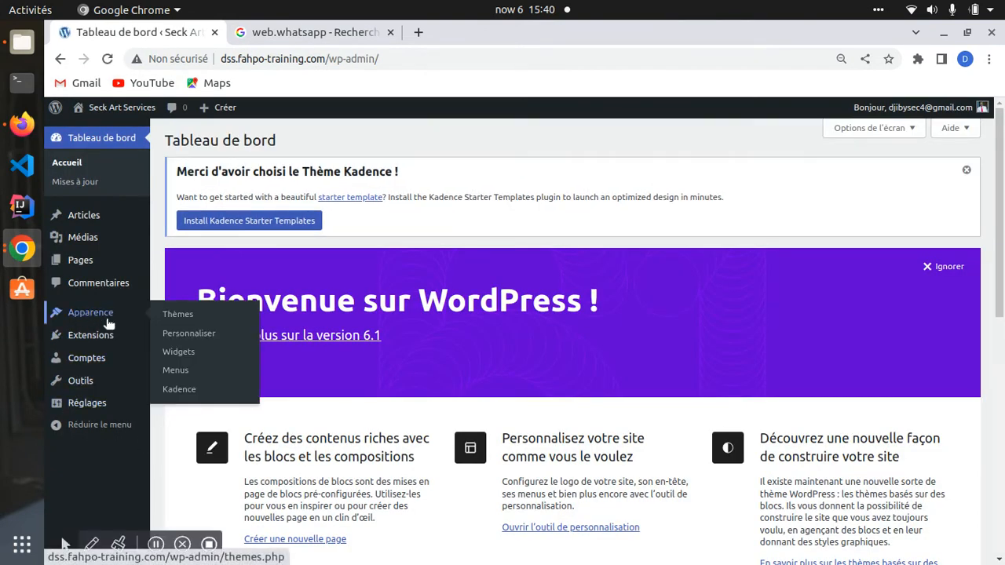
click(184, 369)
scroll(569, 423, down, 5)
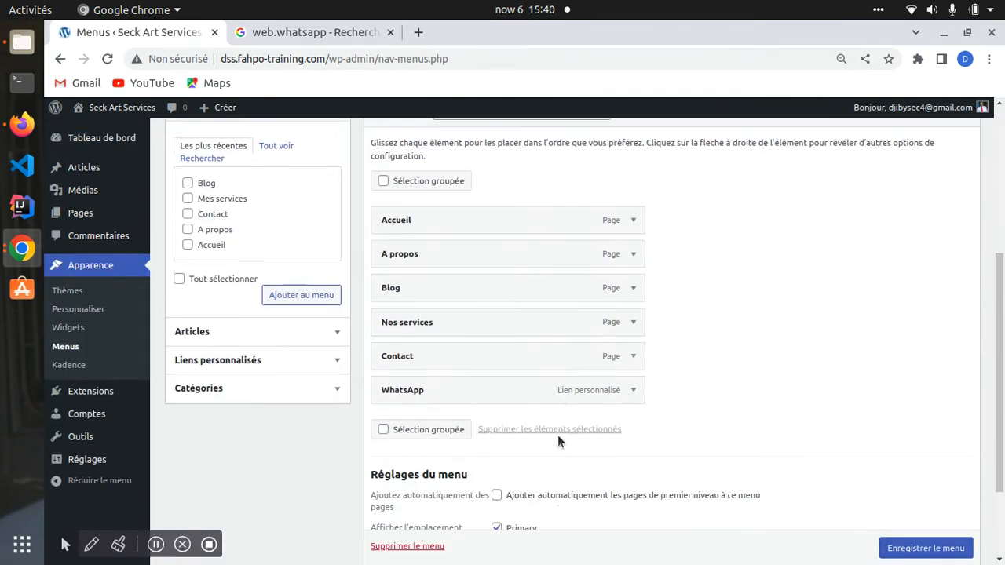
scroll(558, 436, down, 3)
click(635, 270)
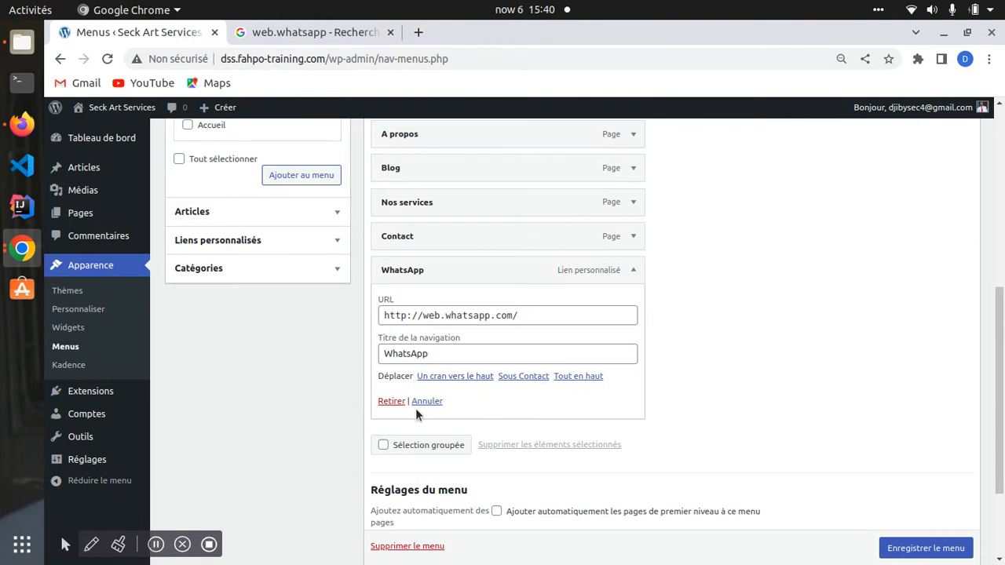
click(632, 271)
click(633, 271)
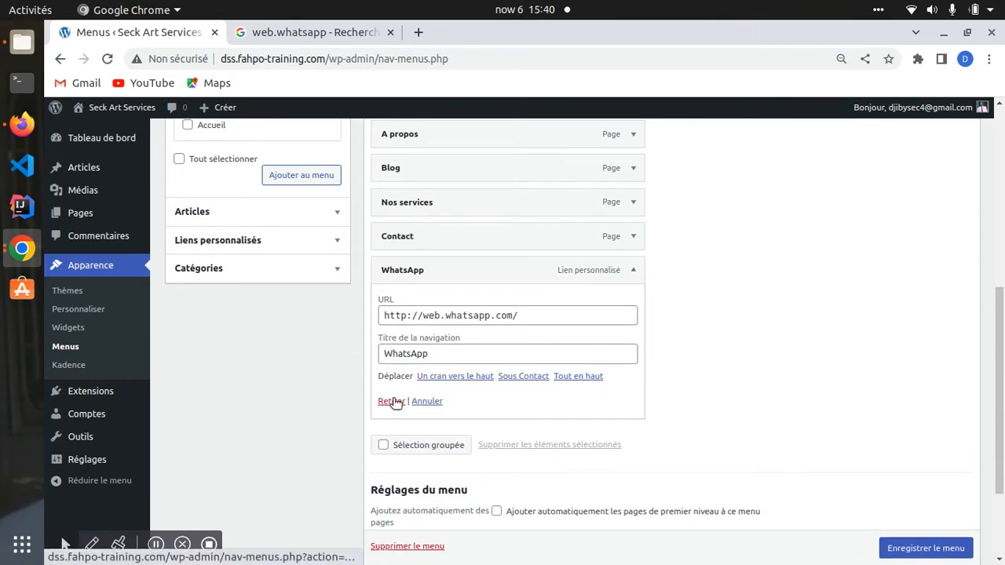
click(393, 402)
scroll(459, 361, up, 1)
scroll(461, 361, down, 2)
click(910, 532)
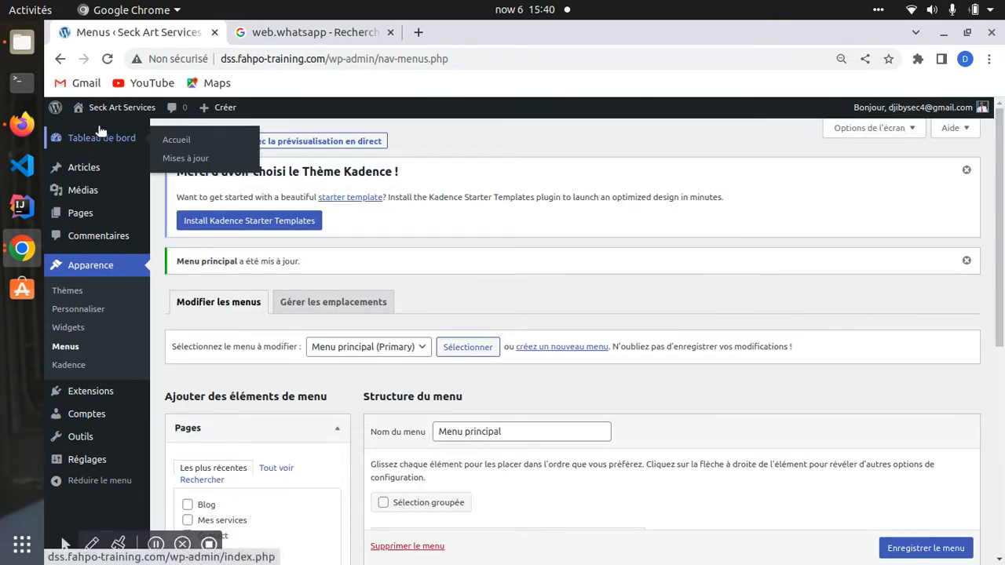
Step: Visit the site and test the Contact, Nos services, Blog, A propos and Accueil navigation links, ending on the front page
mouse_move(109, 113)
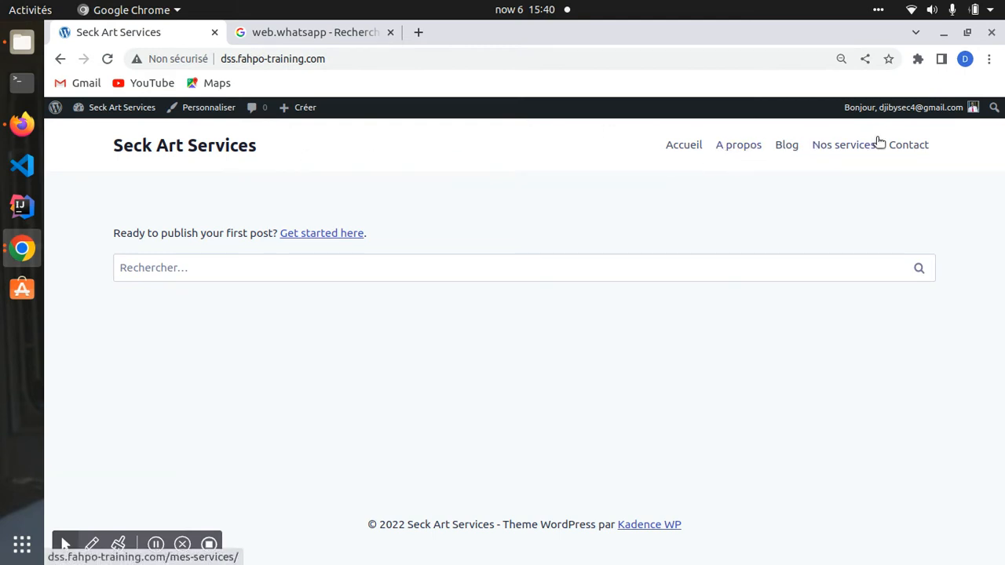
click(907, 147)
click(825, 150)
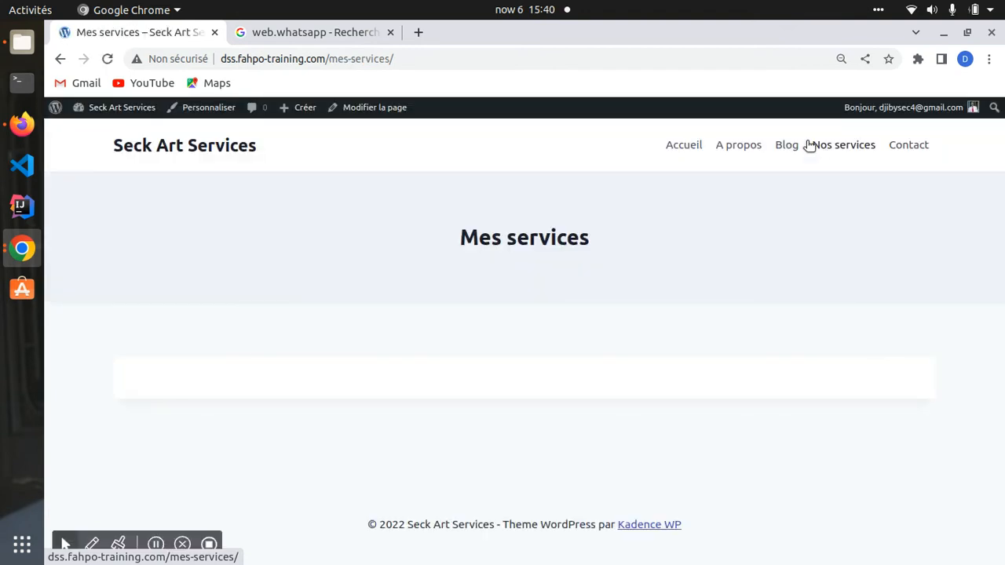
click(789, 146)
click(747, 147)
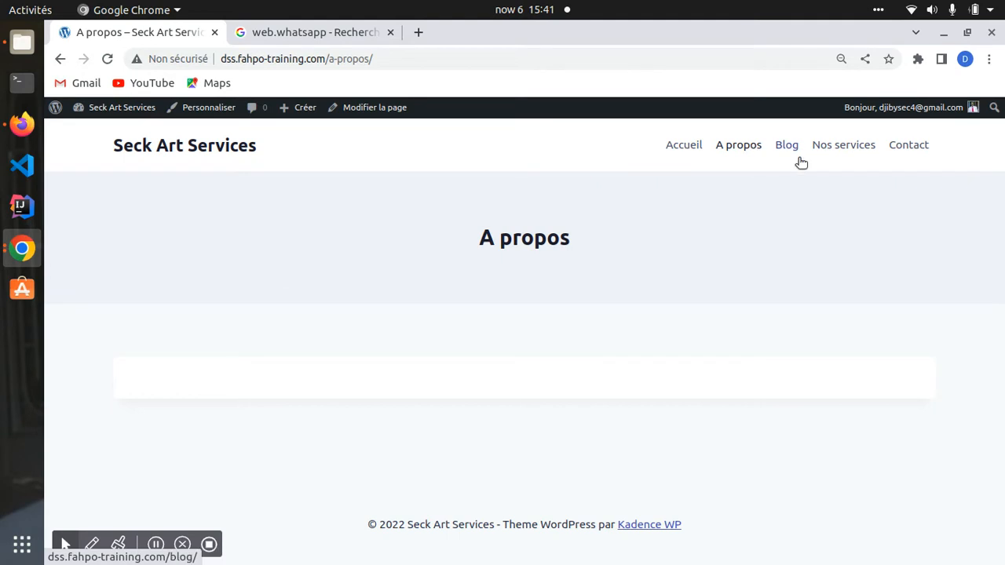
click(691, 152)
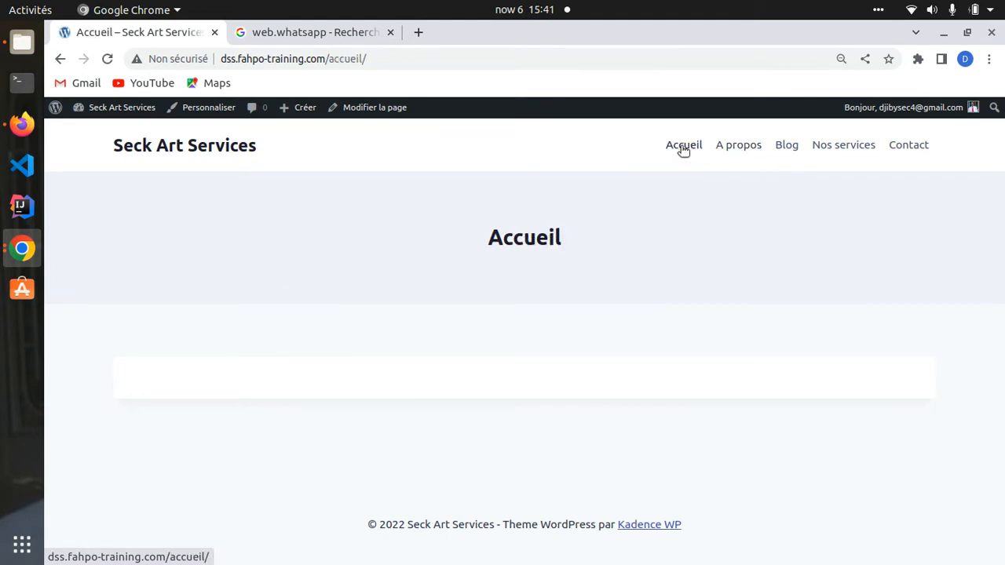
click(156, 146)
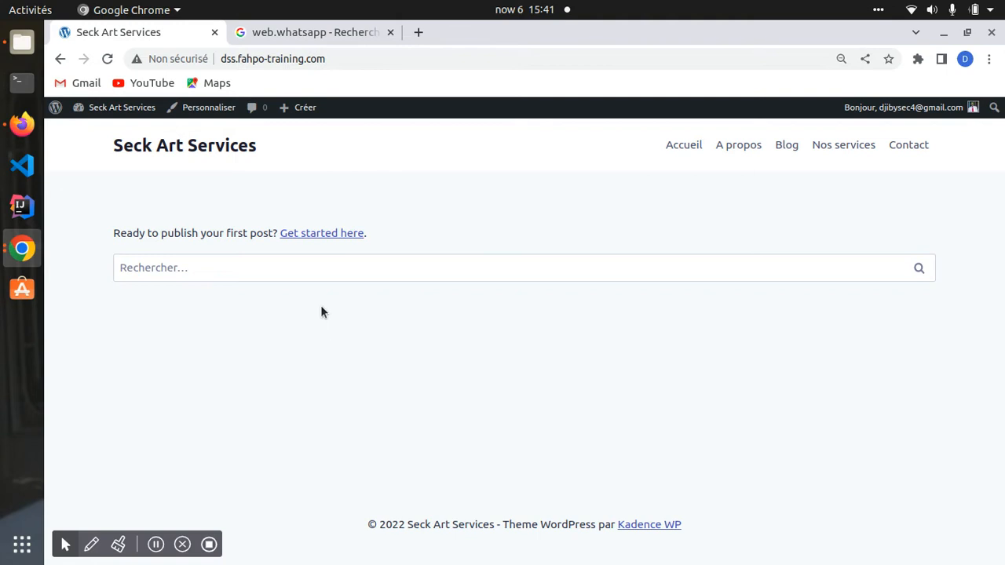
Step: Create a new post titled "Article Test" from the empty front page and publish it
click(315, 233)
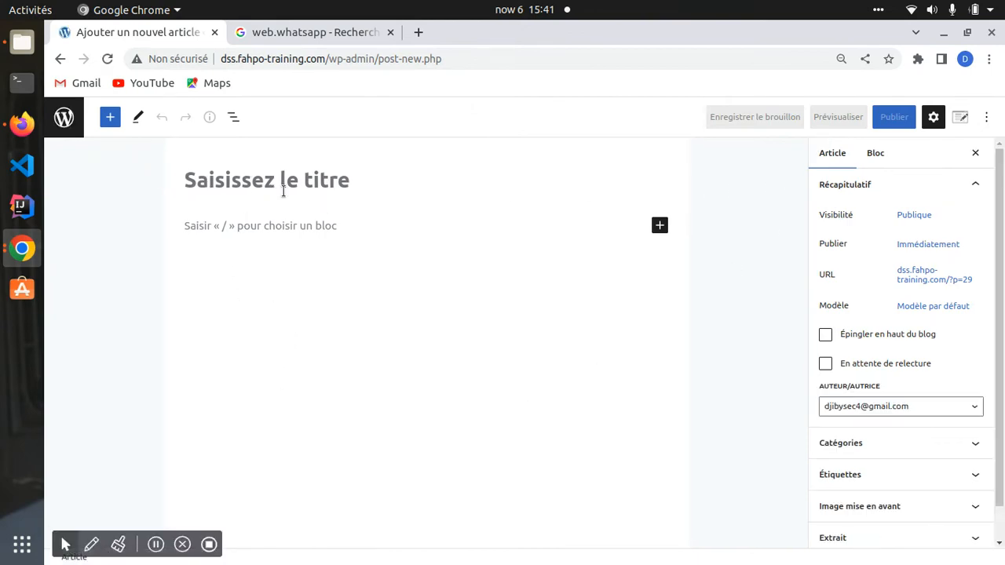
text(Art)
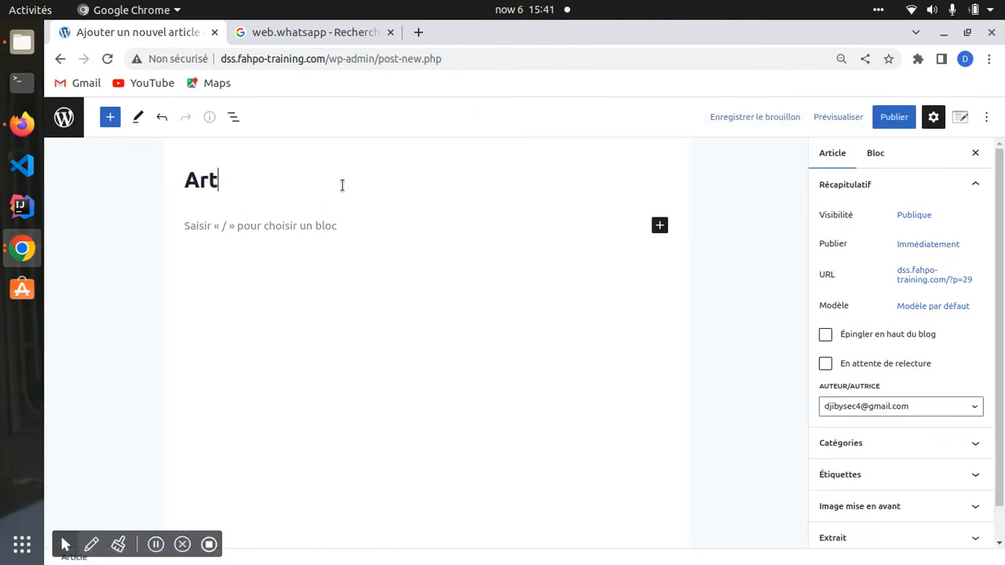
text(icle Test)
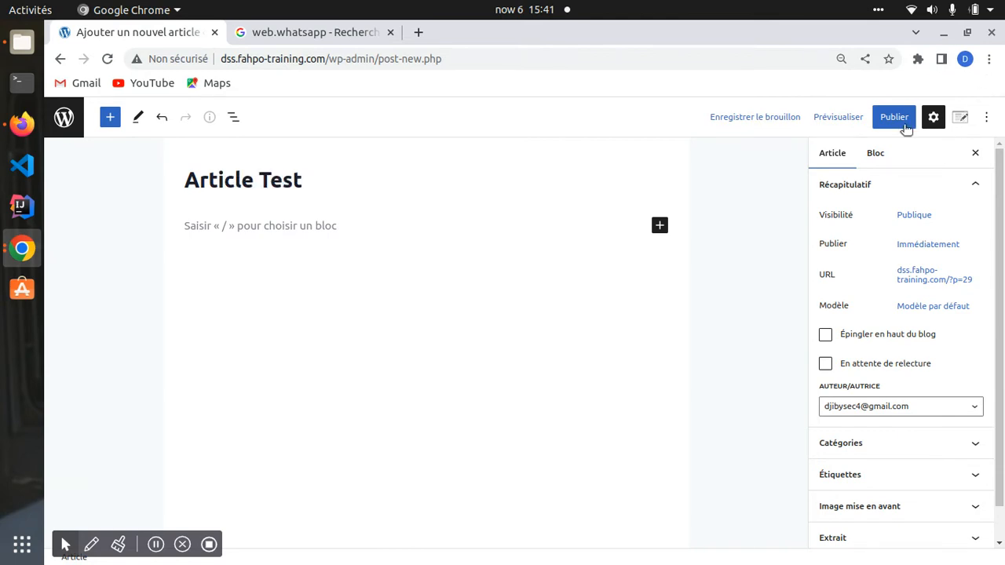
click(895, 118)
click(890, 119)
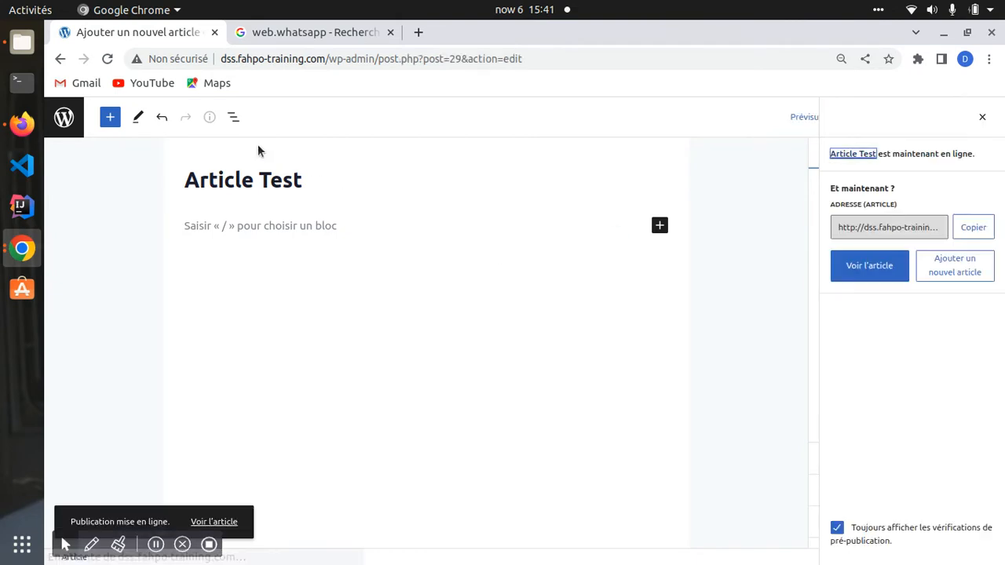
Step: View the published post, and compare the site's front page with the Accueil page
click(875, 265)
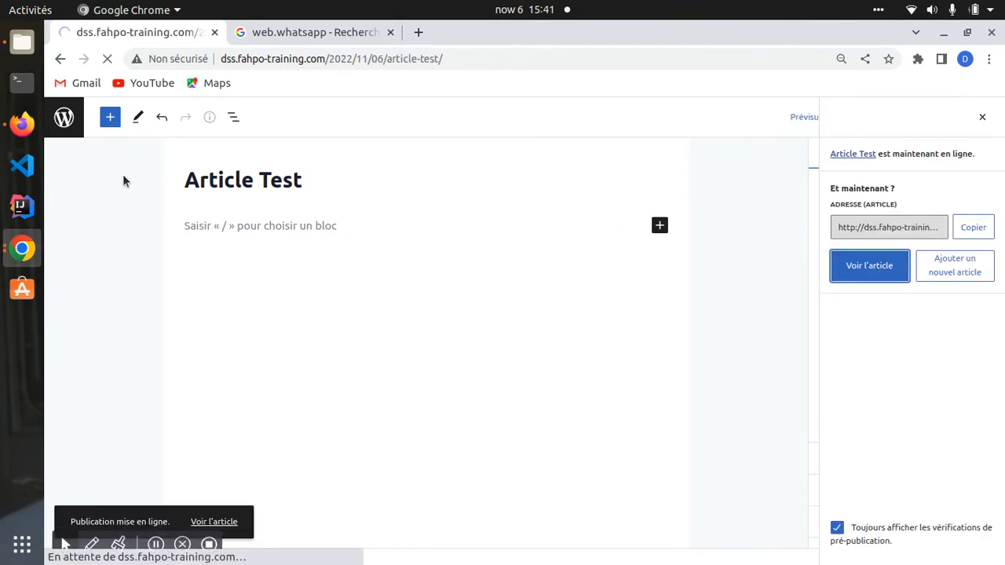
click(178, 149)
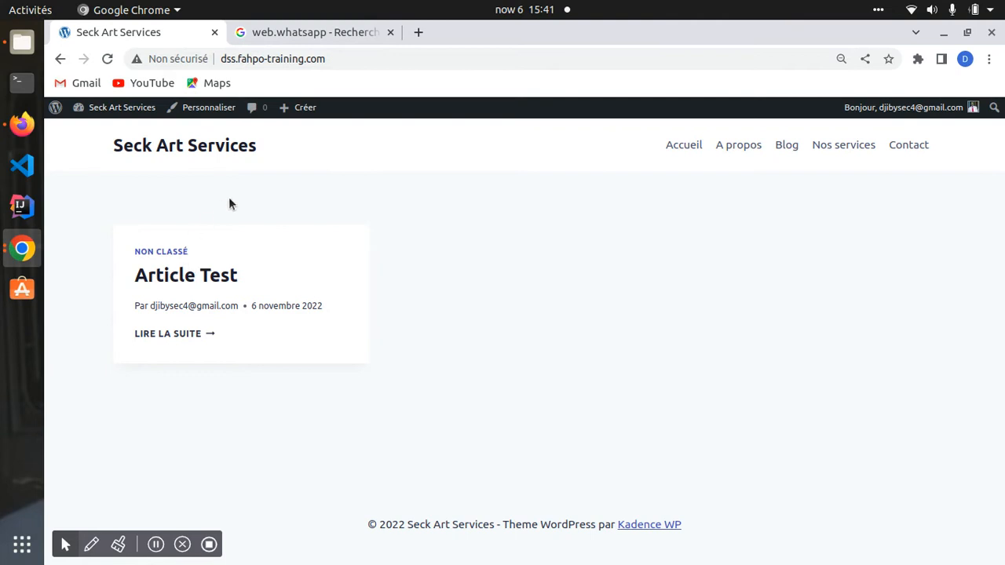
click(224, 58)
click(405, 291)
click(683, 148)
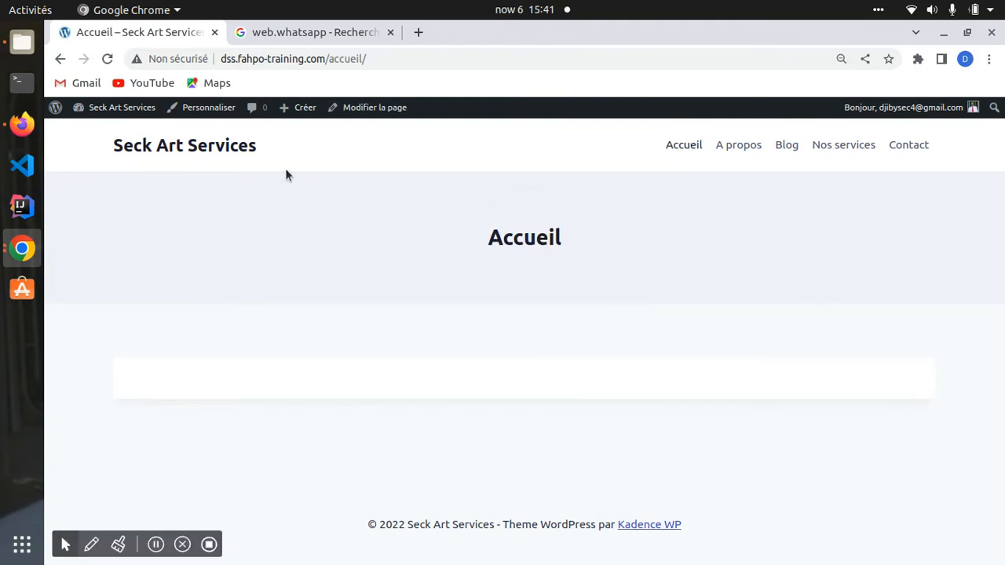
click(182, 146)
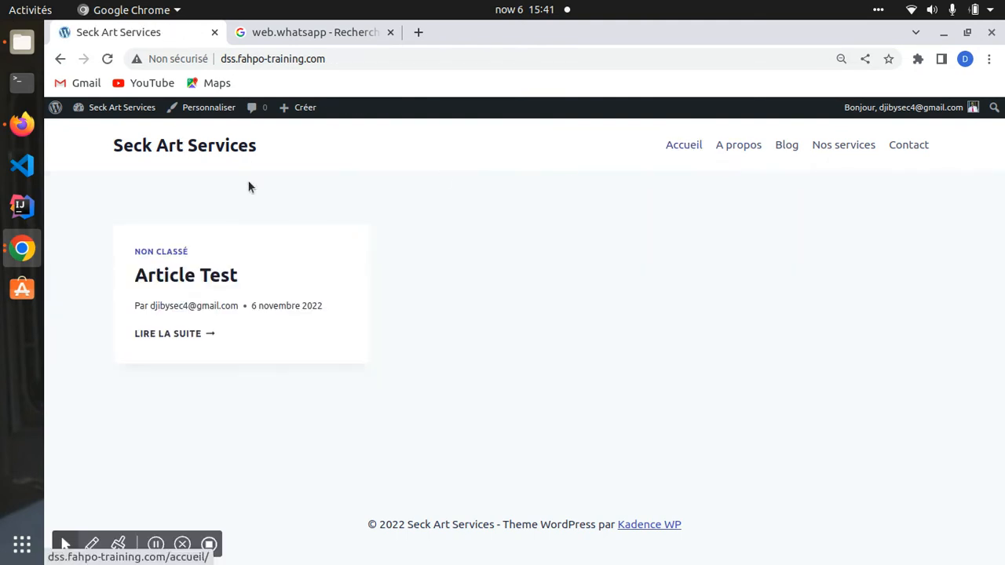
Step: Set a static homepage using Accueil, with Blog as the posts page, save the reading settings, and check the front page
click(122, 108)
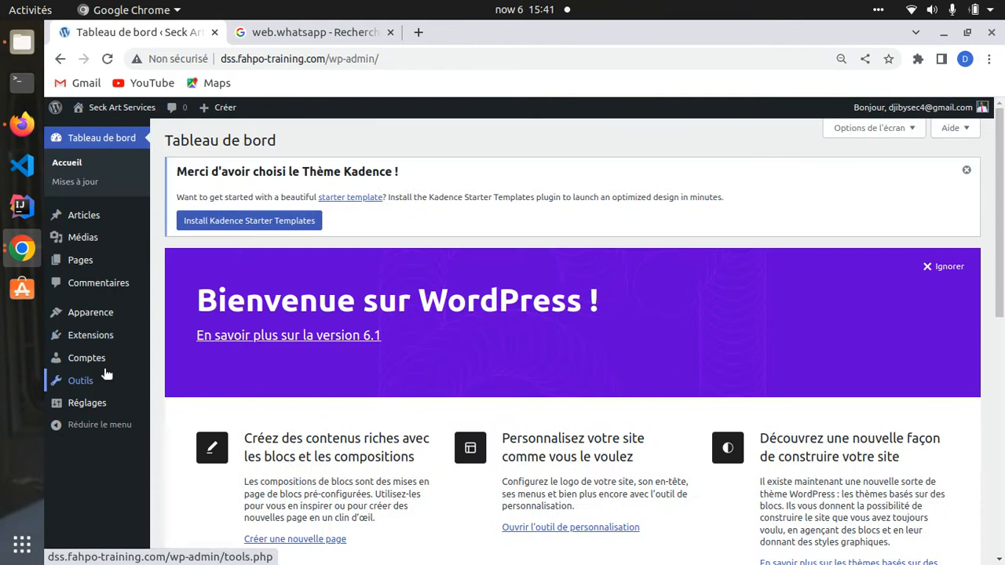
mouse_move(90, 405)
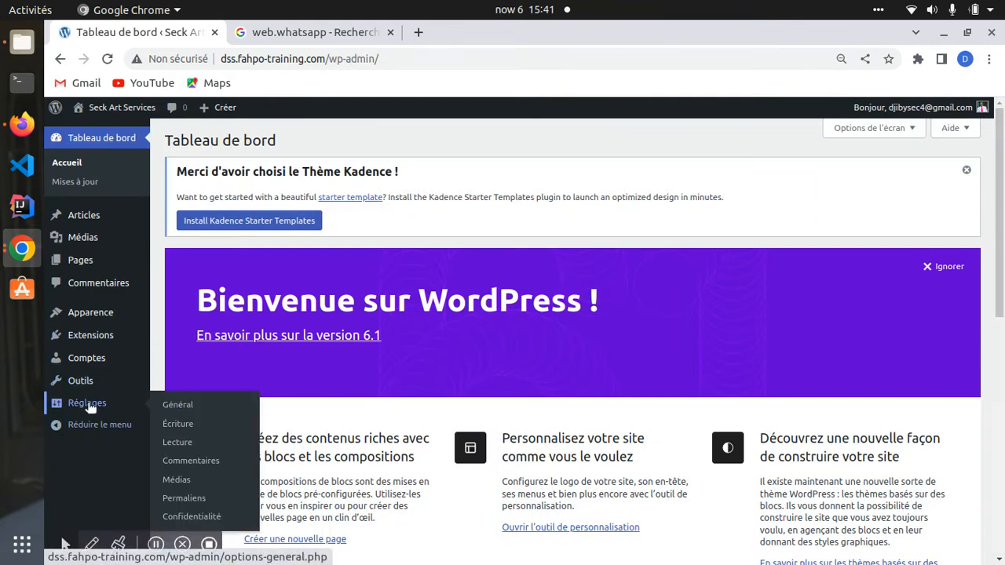
click(181, 441)
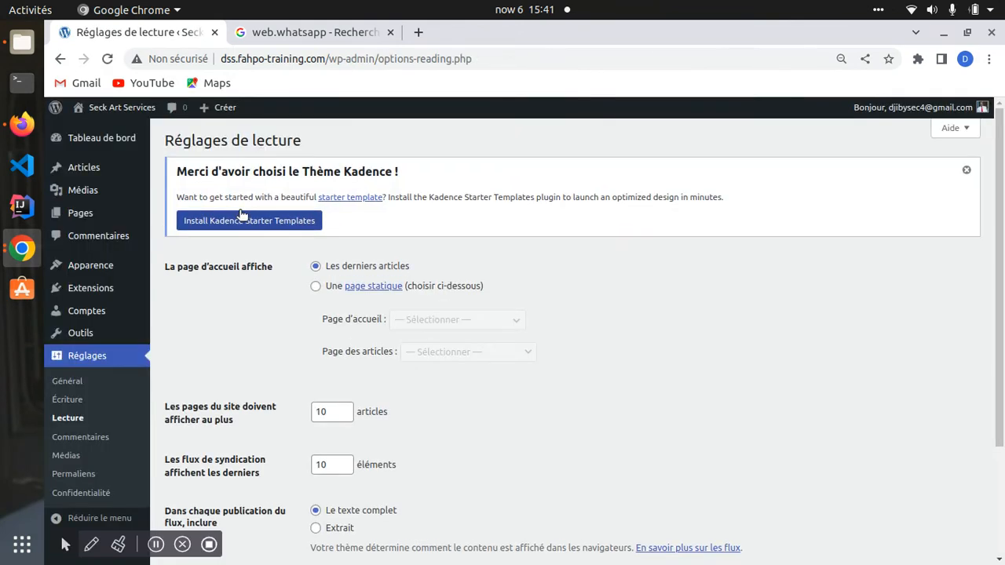
click(319, 287)
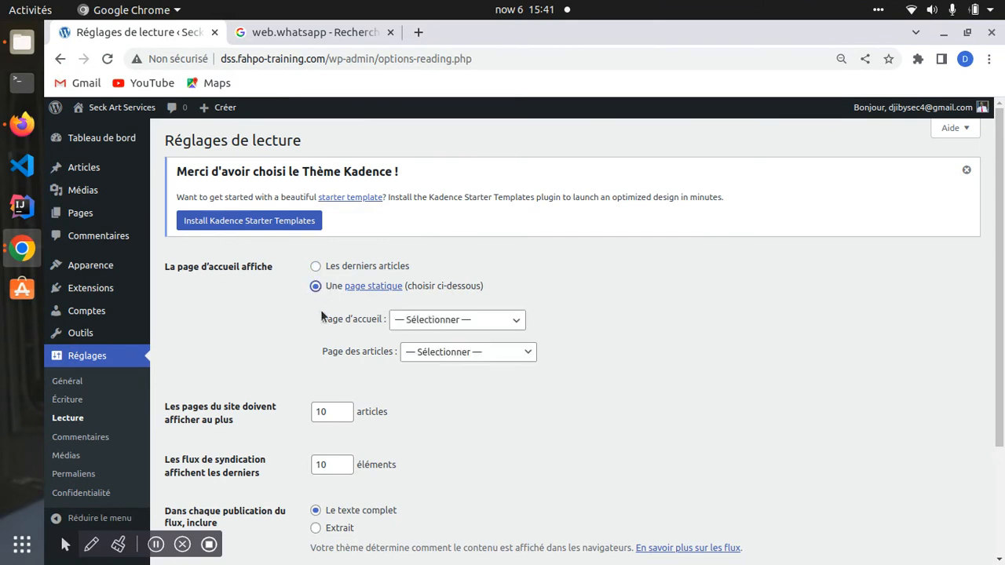
click(440, 320)
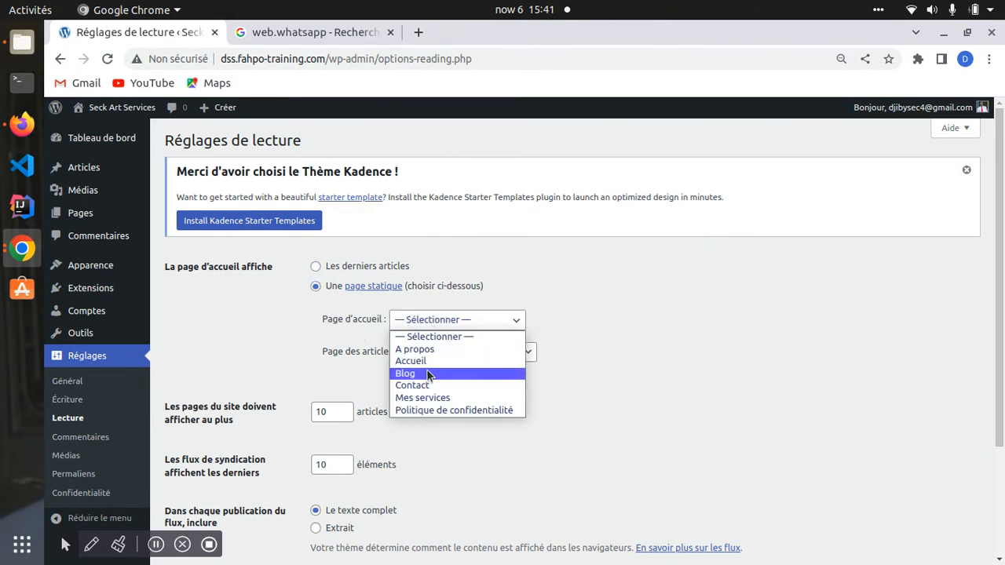
click(430, 363)
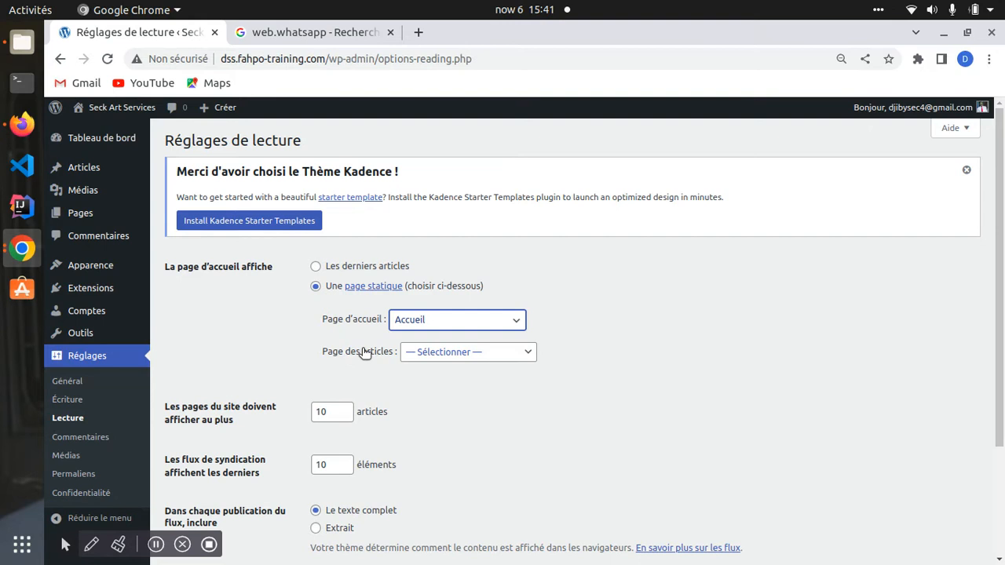
click(428, 353)
click(420, 407)
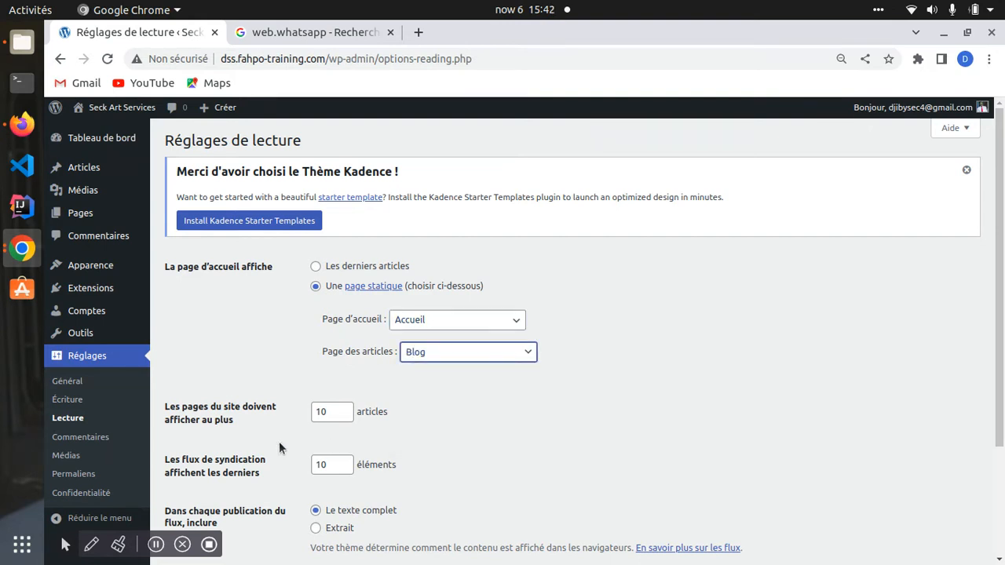
scroll(279, 441, down, 3)
click(234, 496)
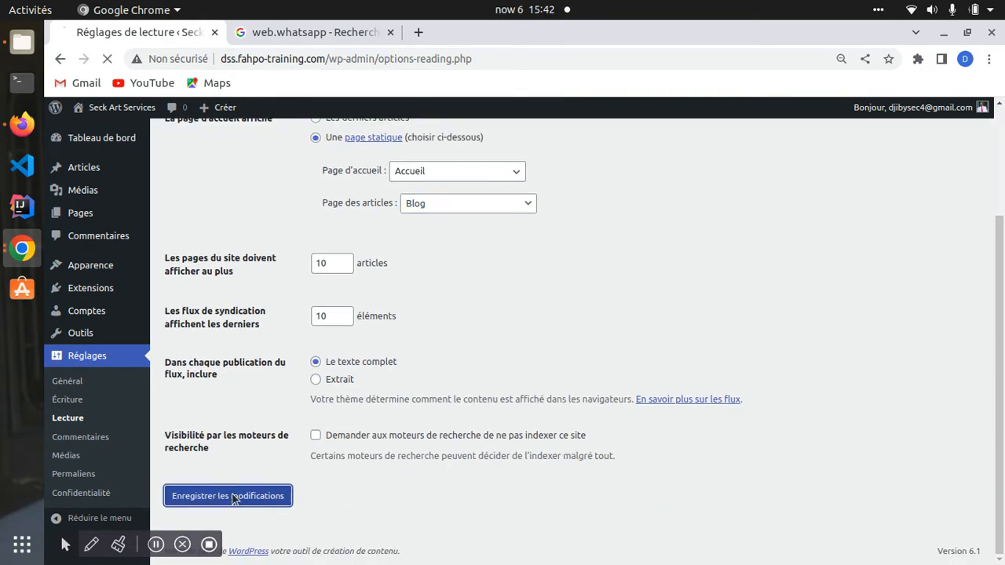
click(121, 110)
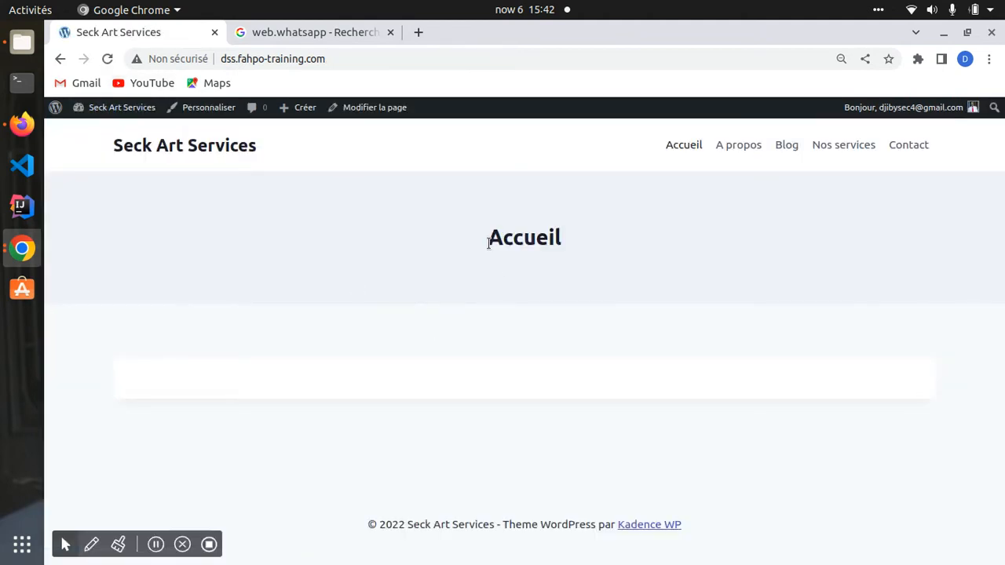
drag(452, 234, 658, 394)
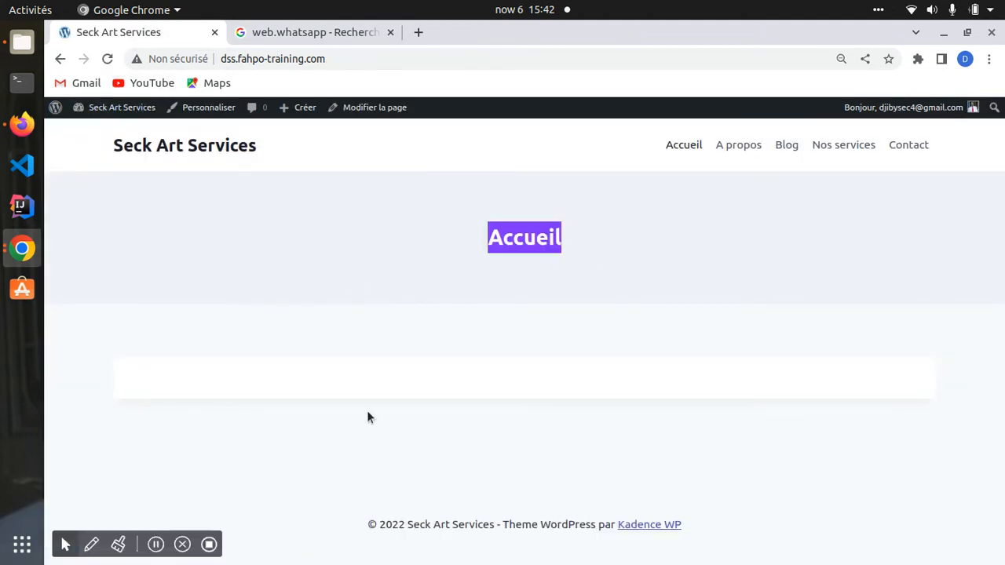
Step: Dismiss the Kadence theme notice on the installed plugins page and open the list of all pages
click(112, 107)
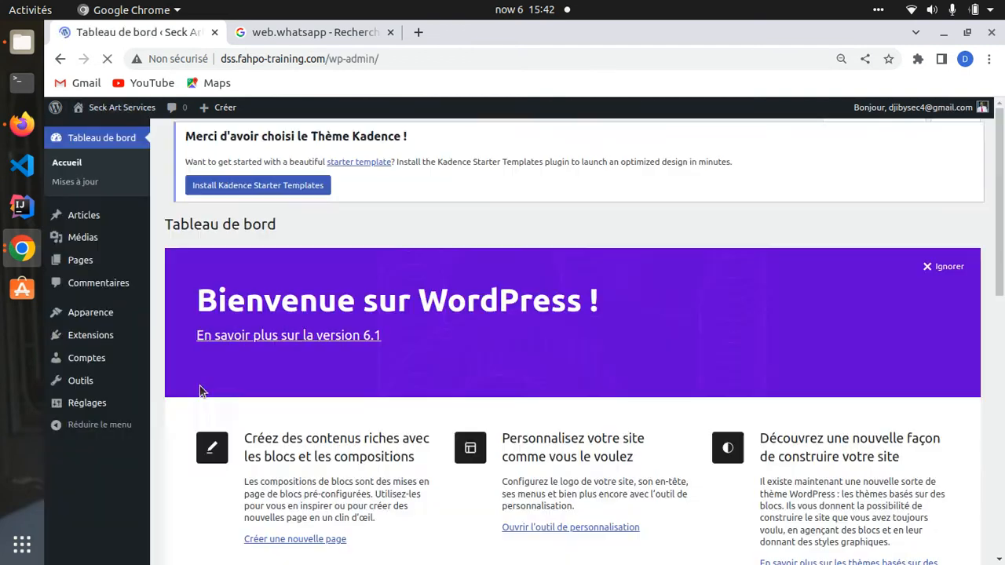
click(84, 336)
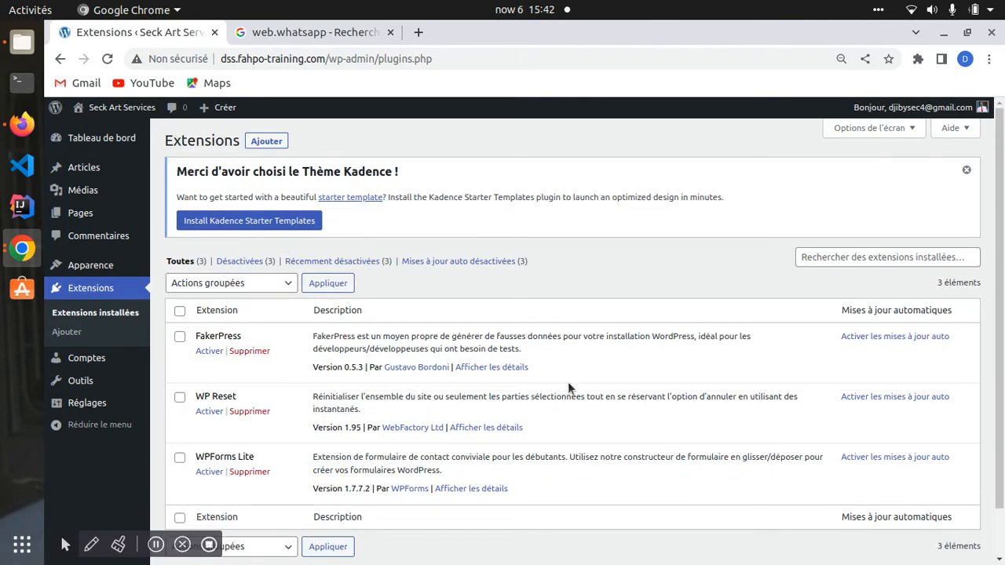
click(964, 173)
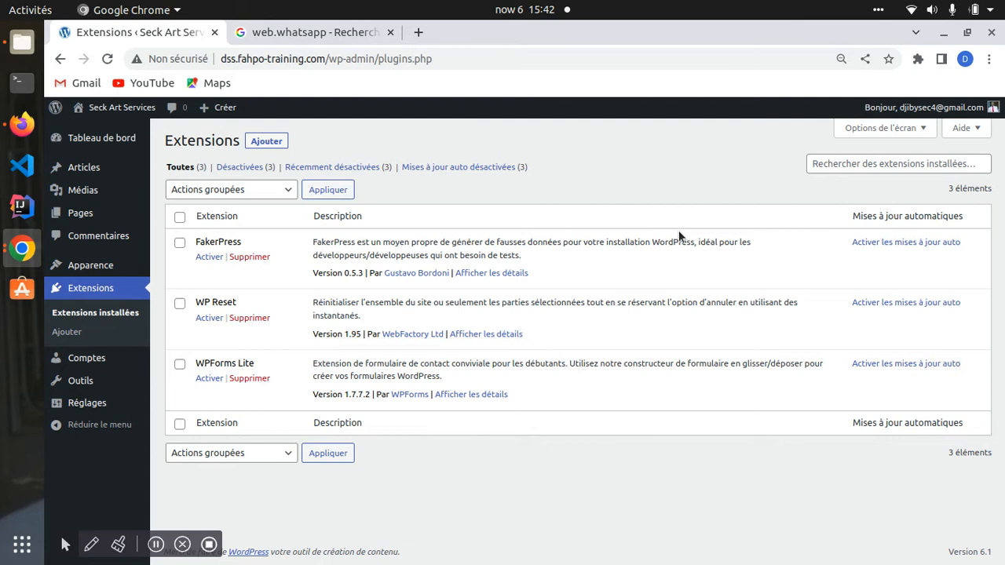
click(85, 222)
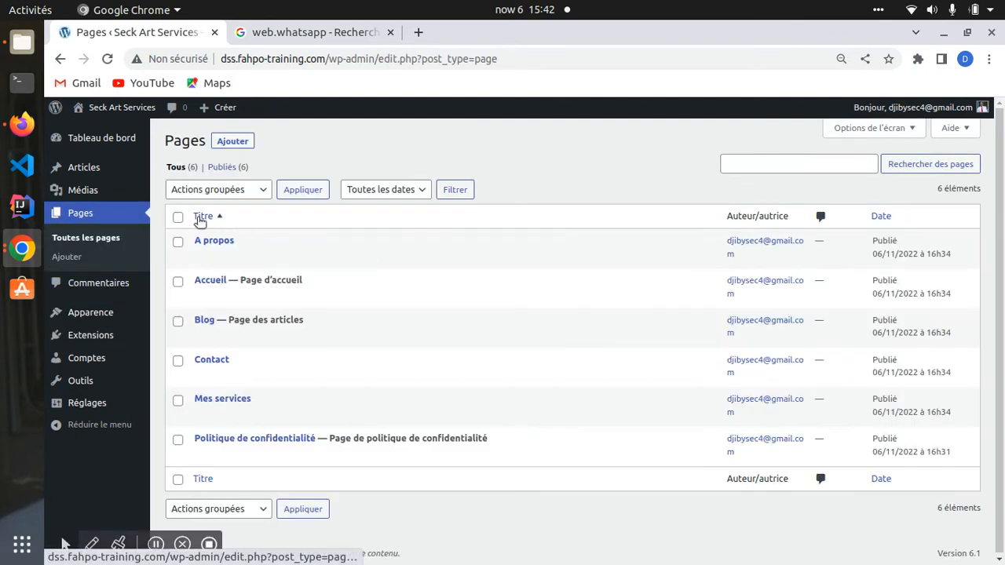
Step: Start a new page and examine the available blocks in the editor's block library
click(233, 142)
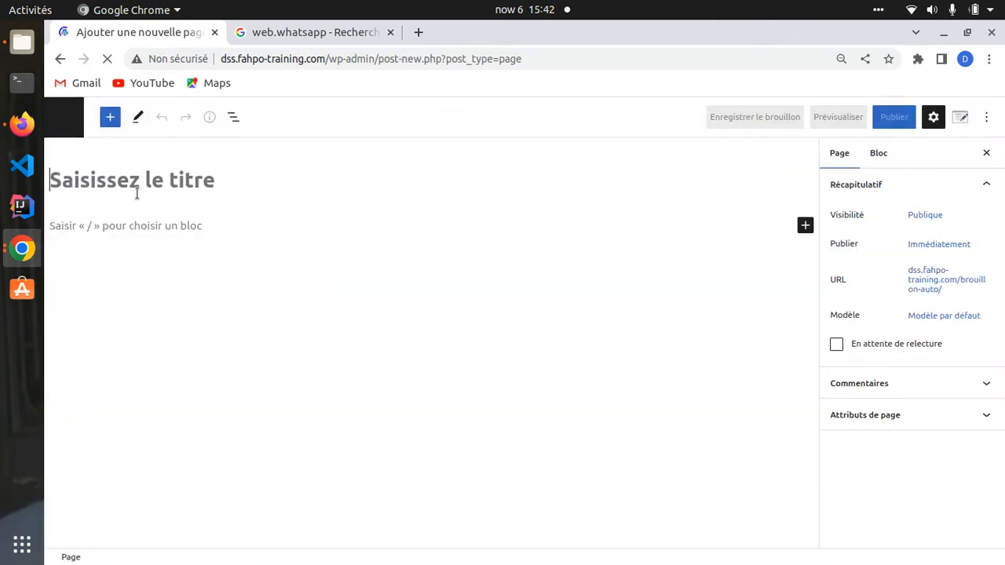
text(ffffffffffffffffffffff)
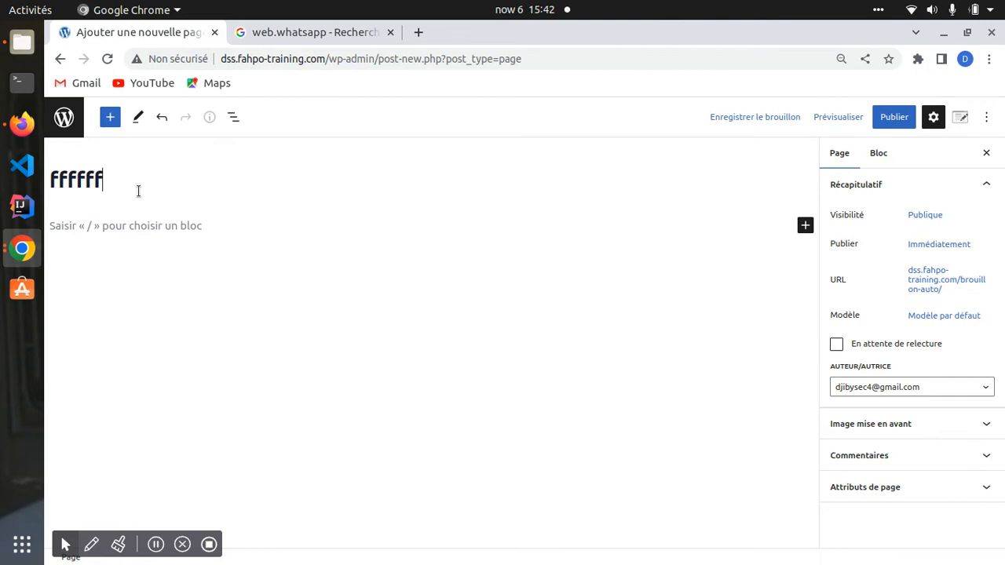
key(ctrl+a)
key(BackSpace)
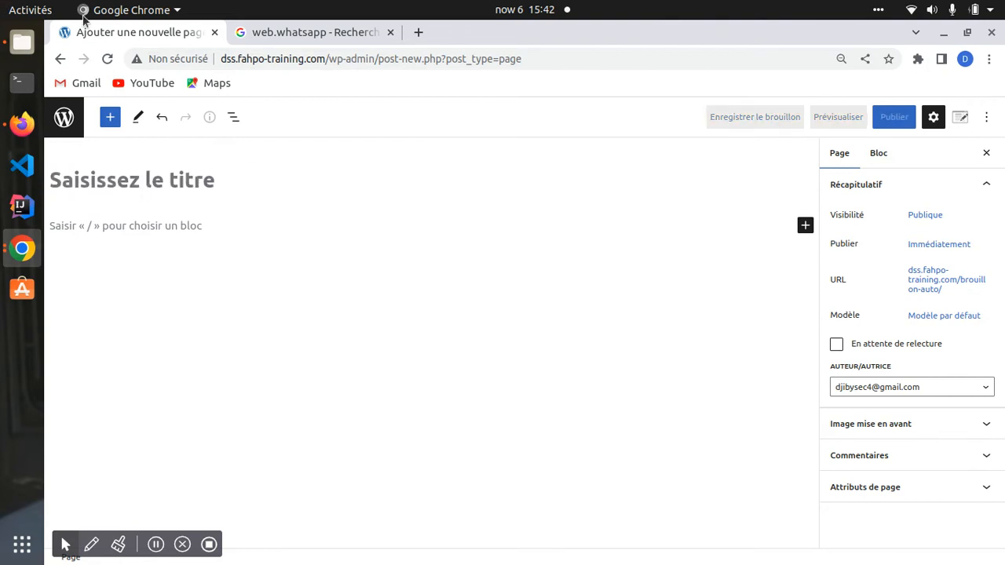
click(113, 117)
scroll(89, 309, down, 8)
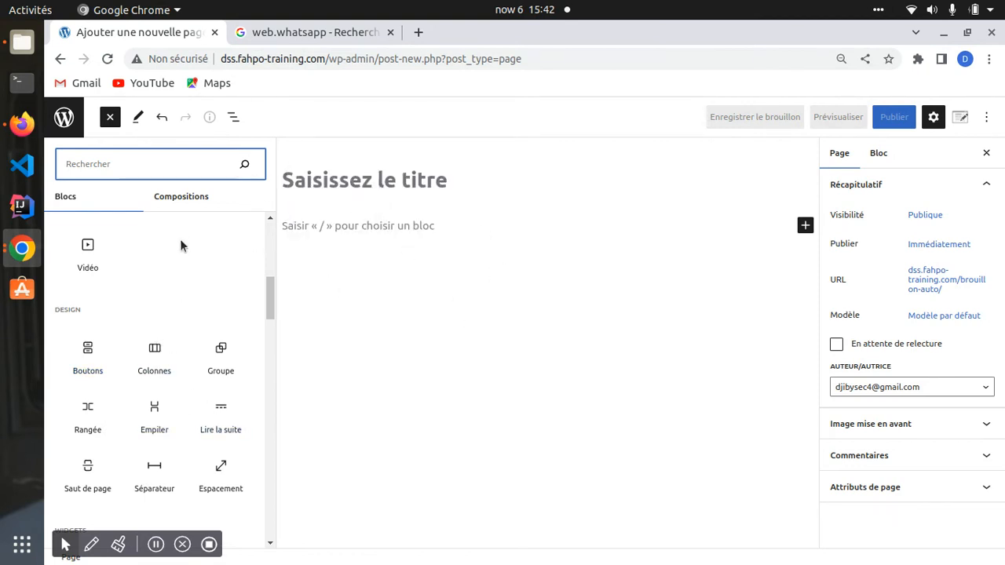
scroll(152, 415, down, 8)
scroll(155, 401, up, 6)
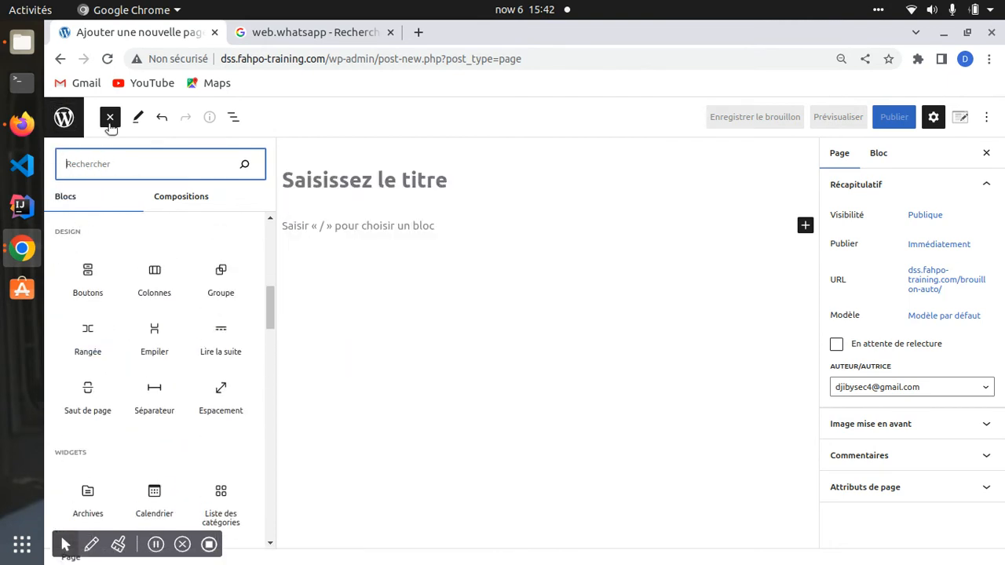
Step: Leave the new page without saving it and open the list of installed plugins
click(79, 120)
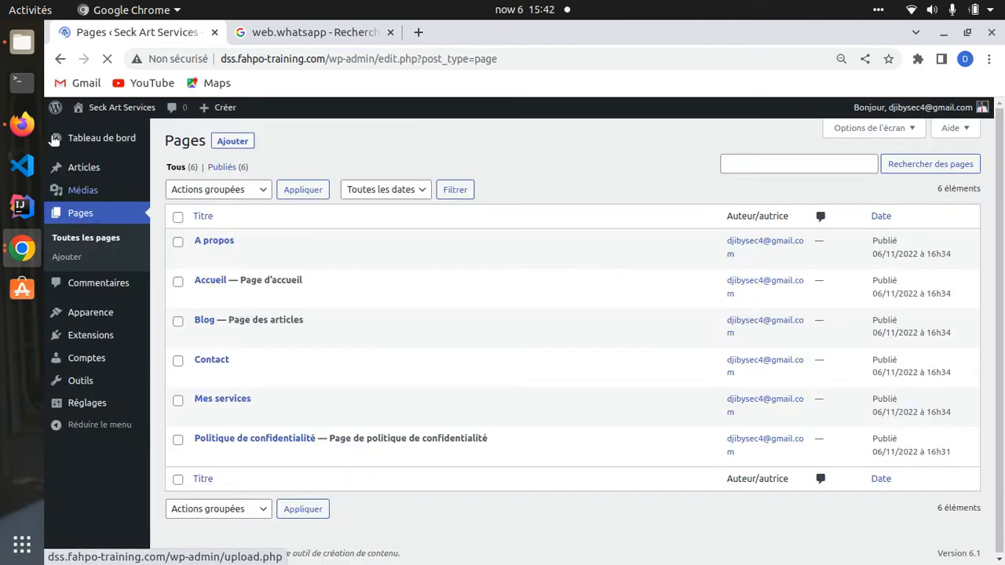
click(90, 335)
click(852, 165)
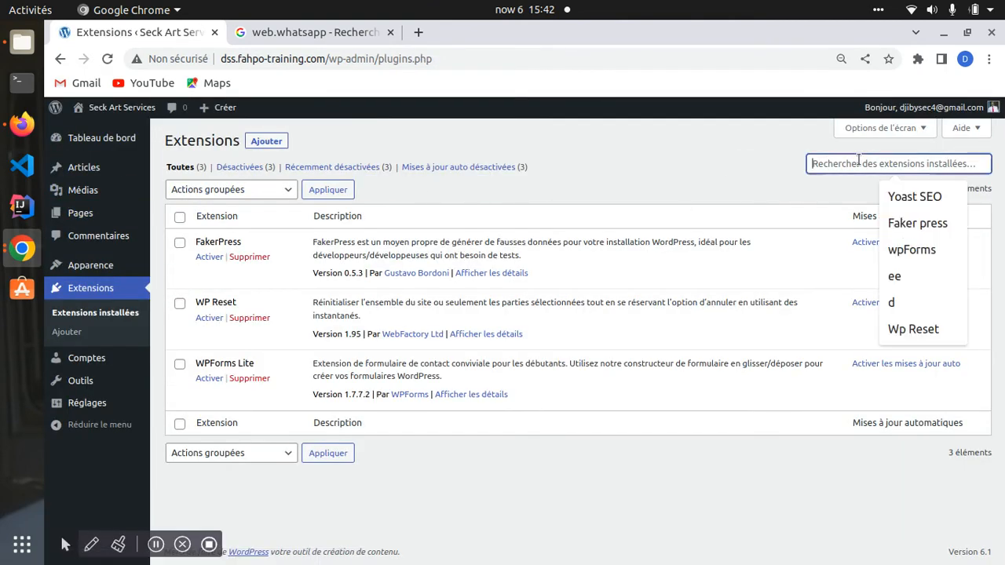
text(eeeeeeeeeeeeeeeeeee)
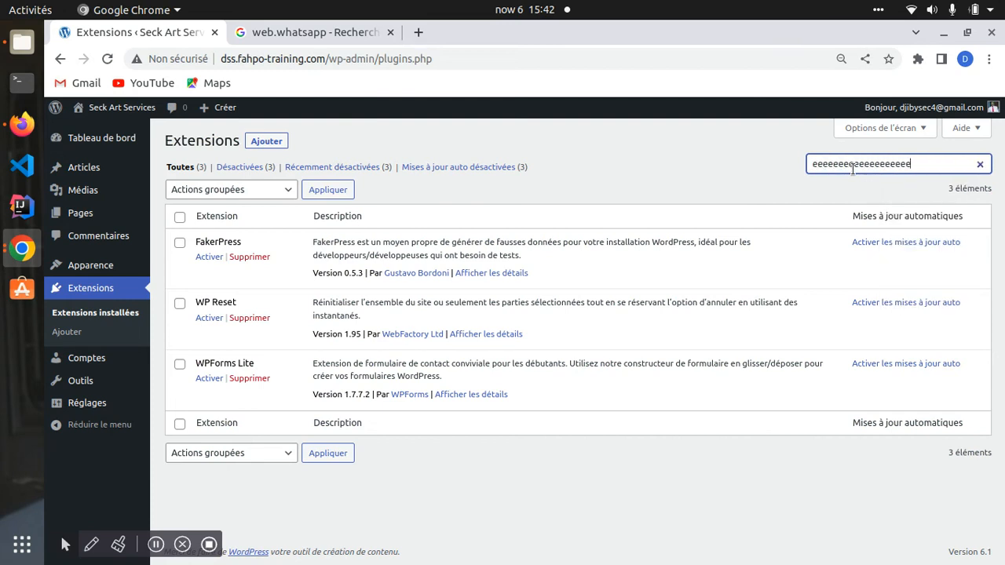
key(ctrl+a)
key(BackSpace)
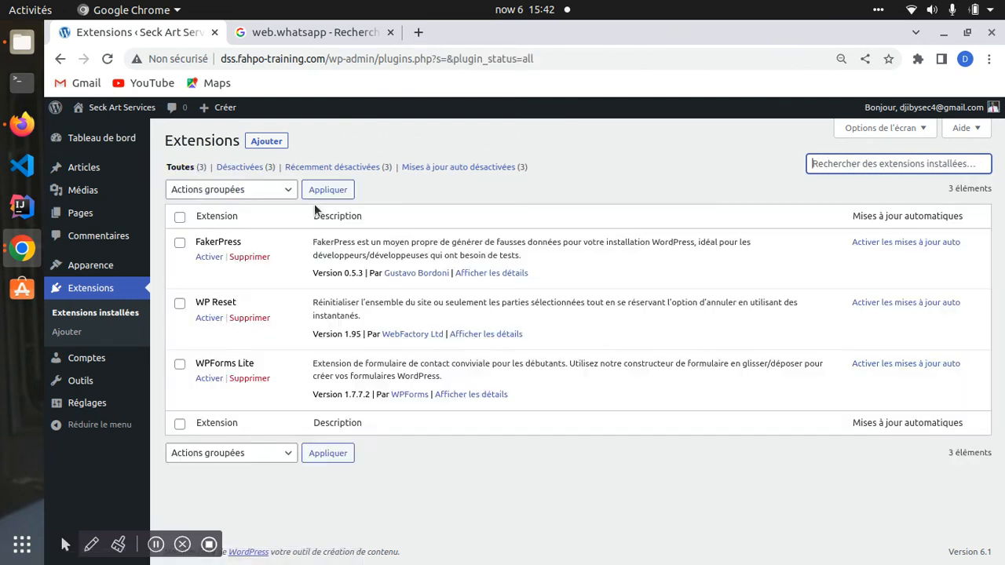
Step: Go to the page for adding plugins and search the plugin directory for Elementor
click(261, 143)
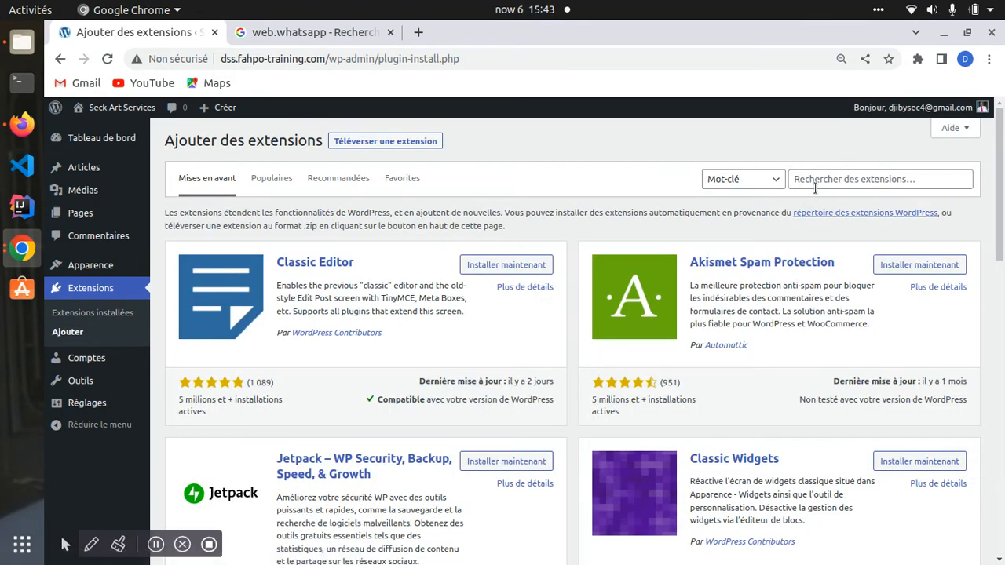
click(817, 183)
text(Elem)
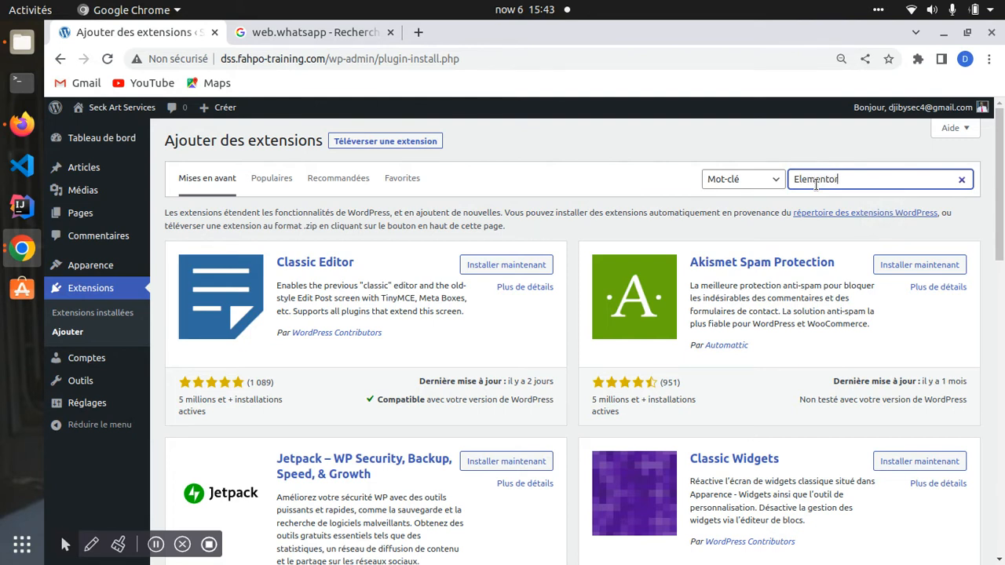
text(entor)
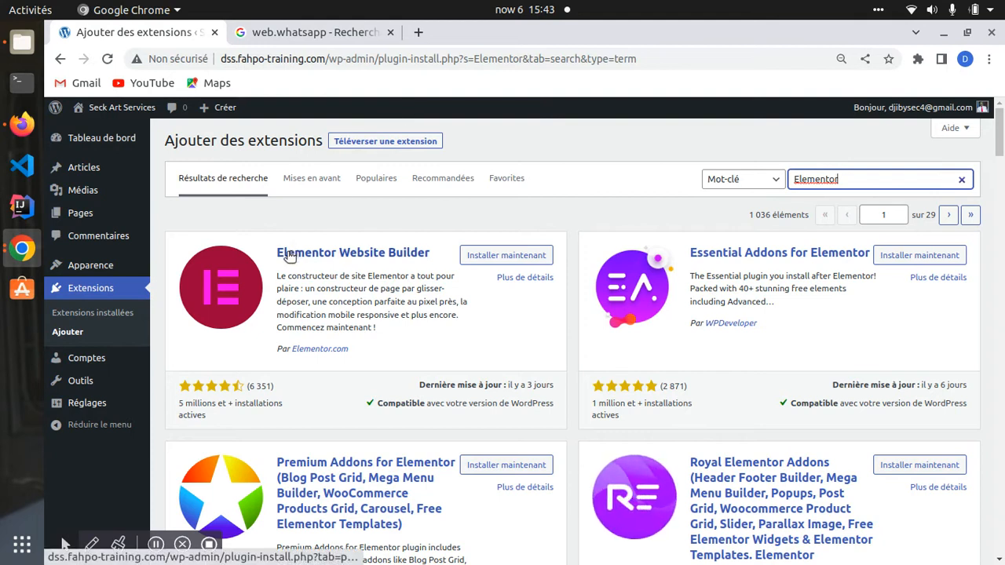
Step: Install and activate the Elementor Website Builder plugin from the search results
drag(277, 253, 435, 255)
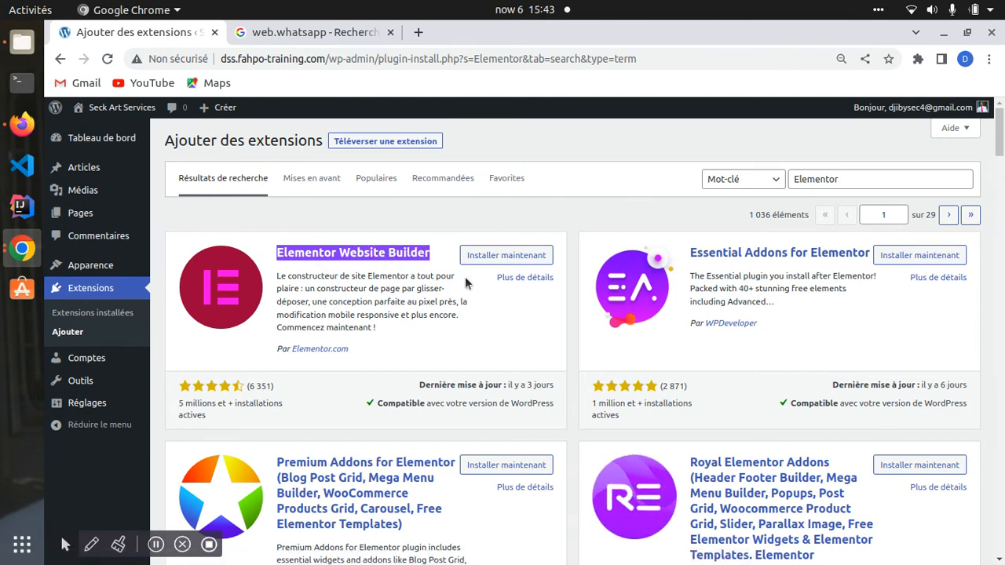
drag(281, 276, 374, 312)
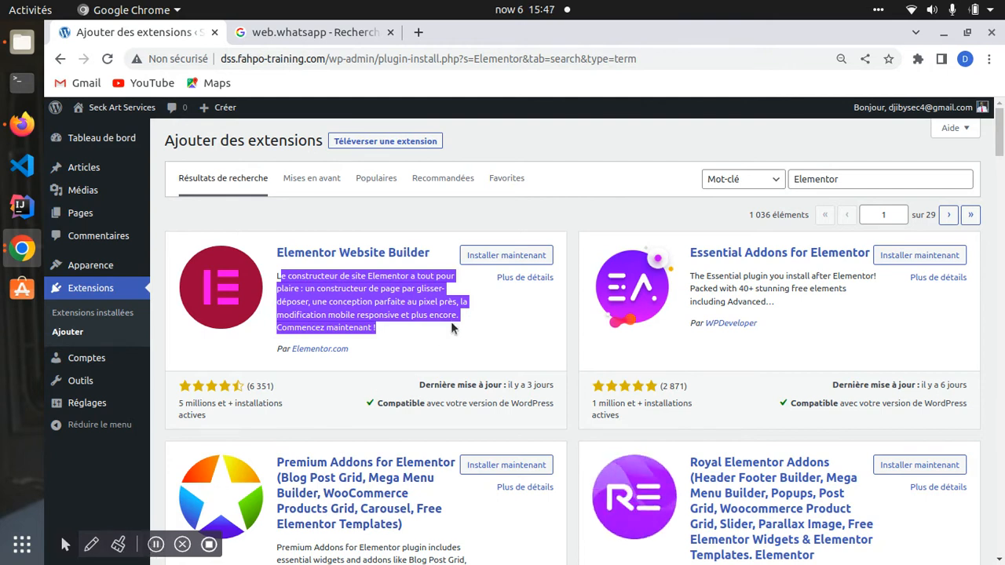
click(918, 59)
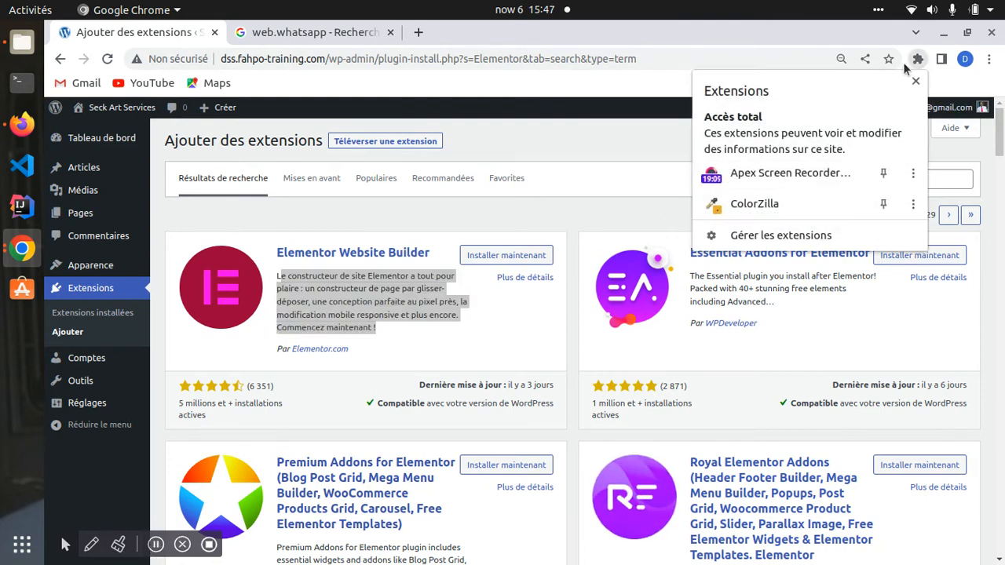
click(605, 169)
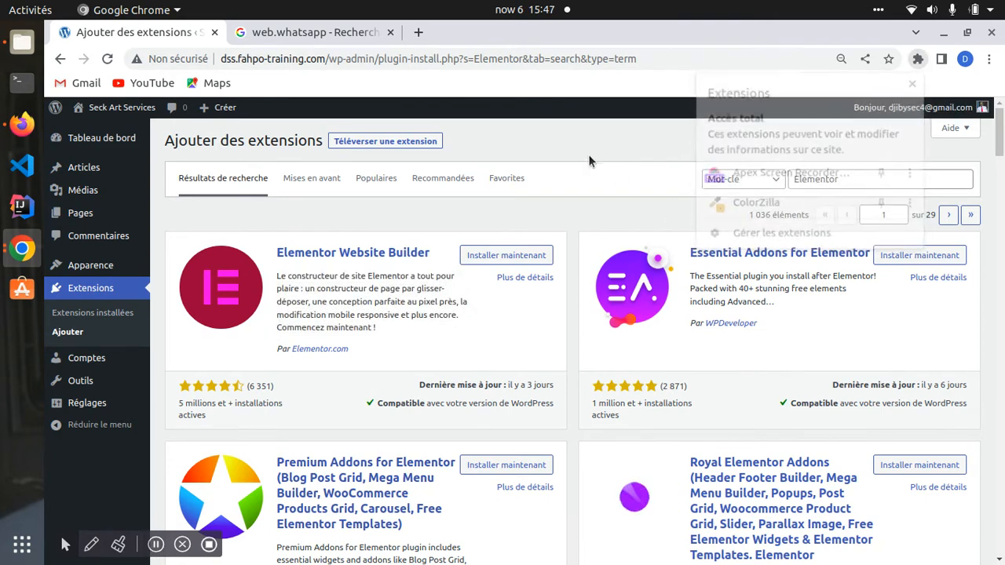
click(523, 257)
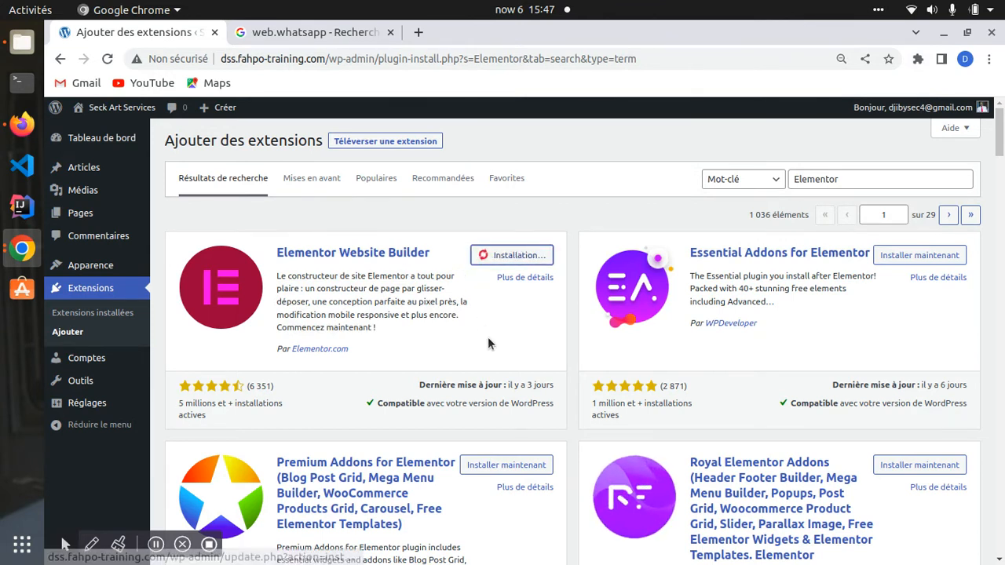
click(915, 59)
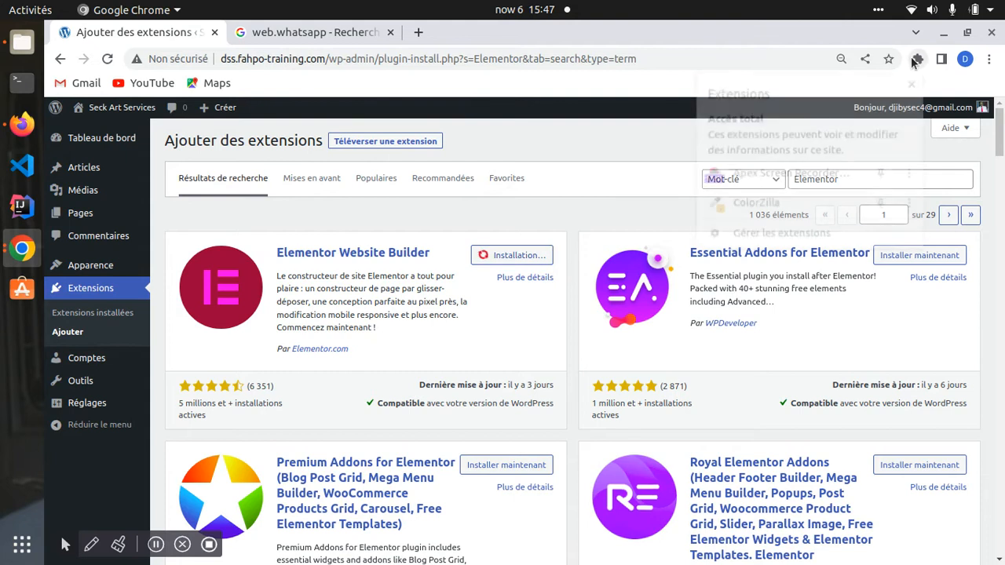
click(581, 160)
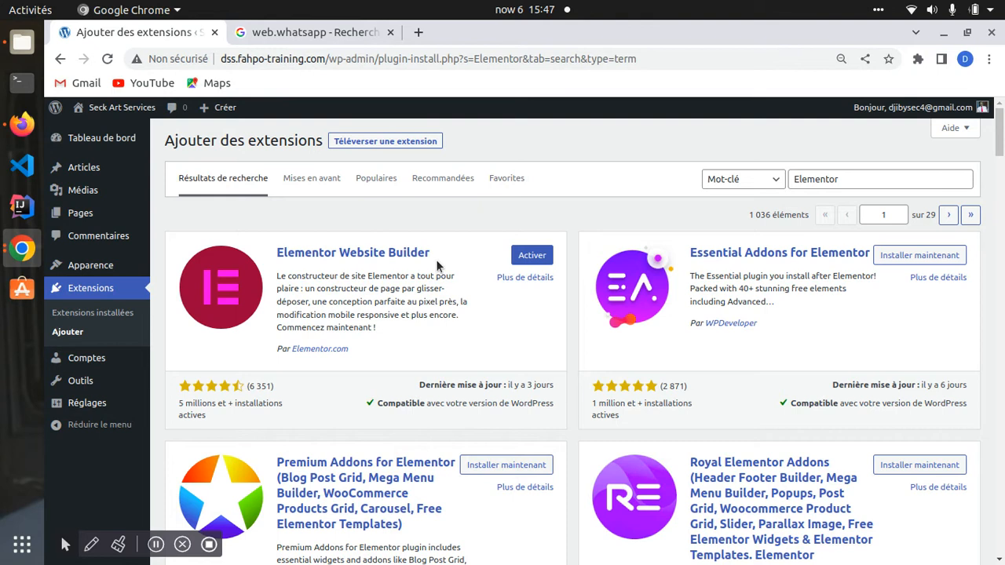
click(531, 255)
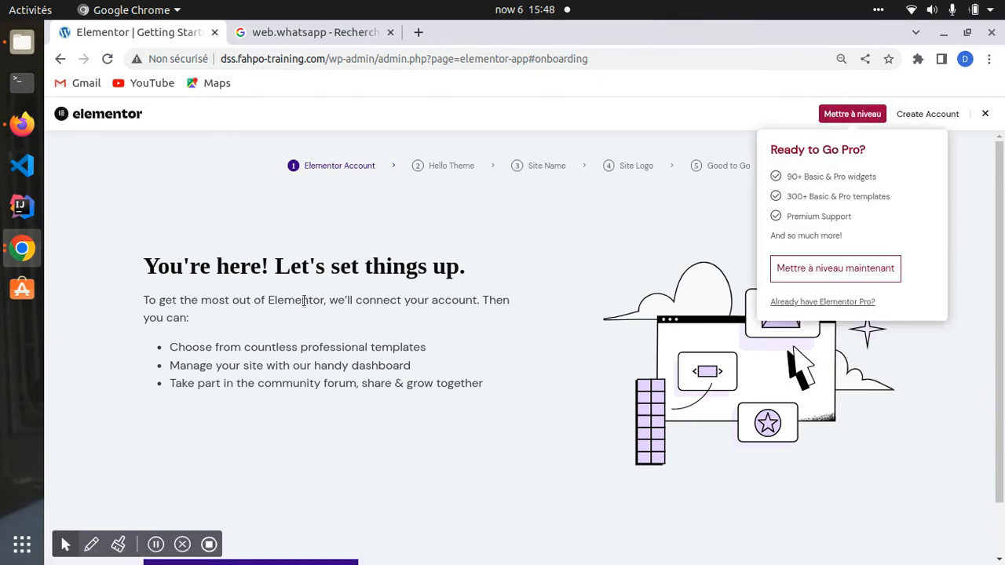
Step: Review Elementor's setup welcome page and open the Elementor account sign-up form
scroll(318, 346, down, 2)
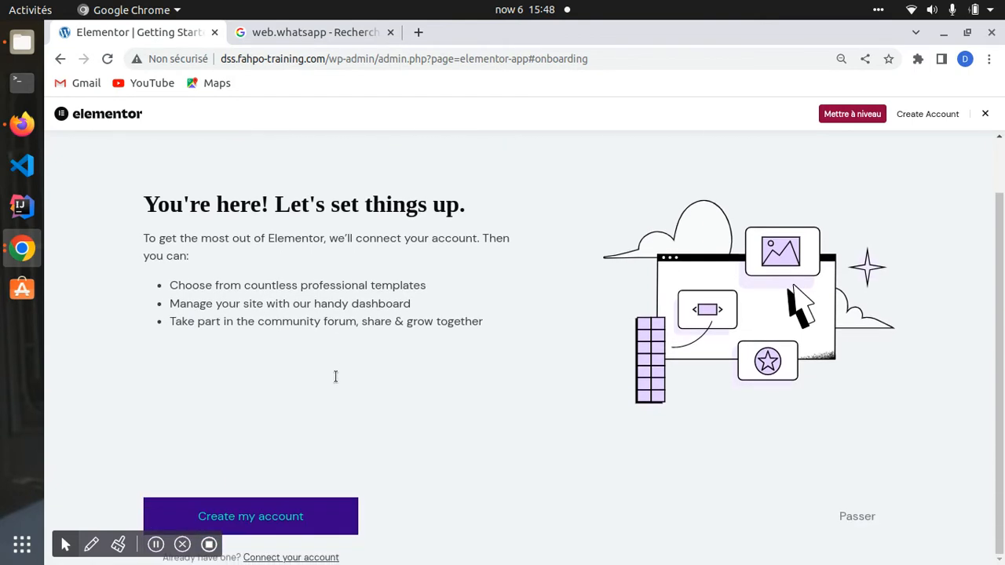
scroll(358, 445, up, 2)
mouse_move(876, 117)
click(911, 116)
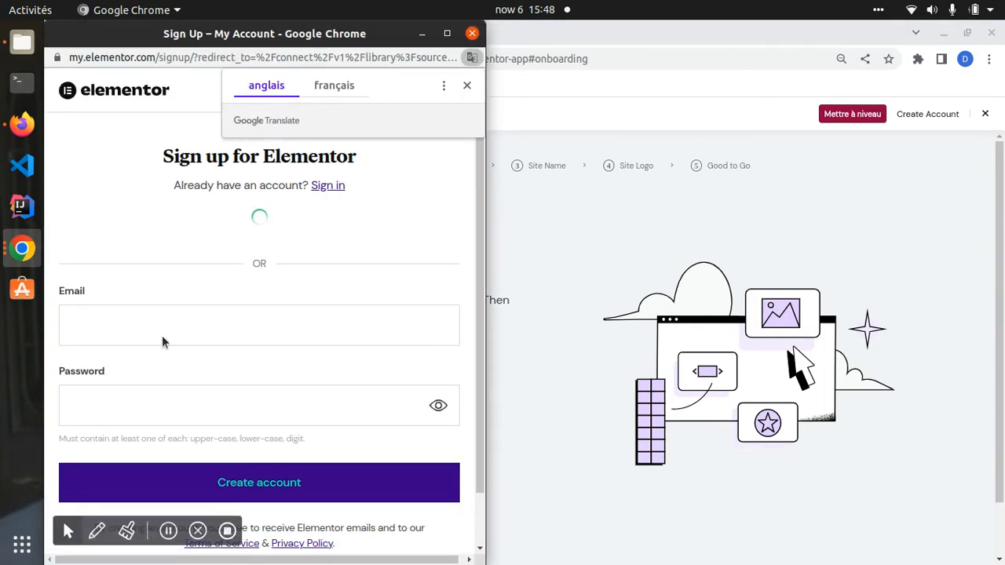
click(162, 339)
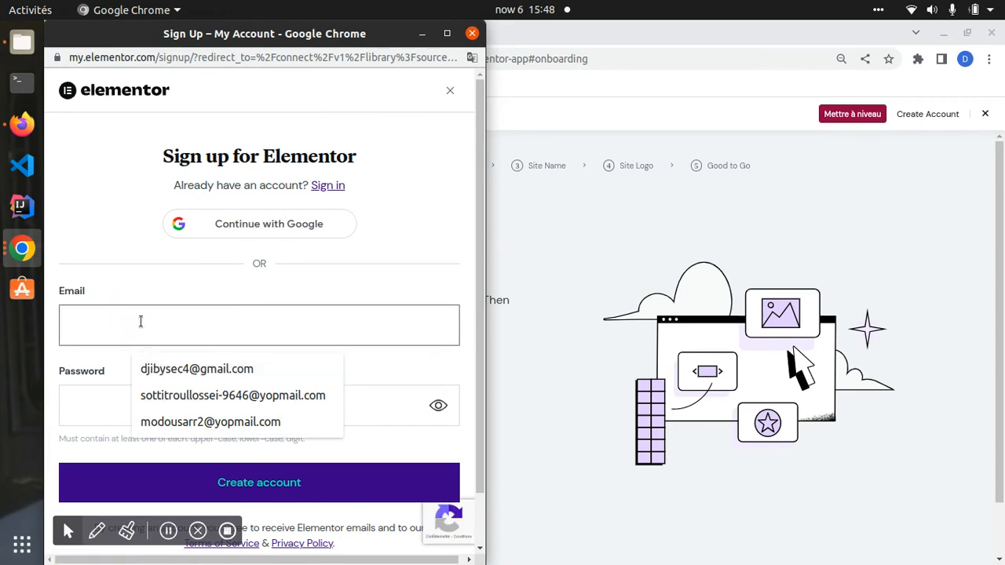
click(171, 376)
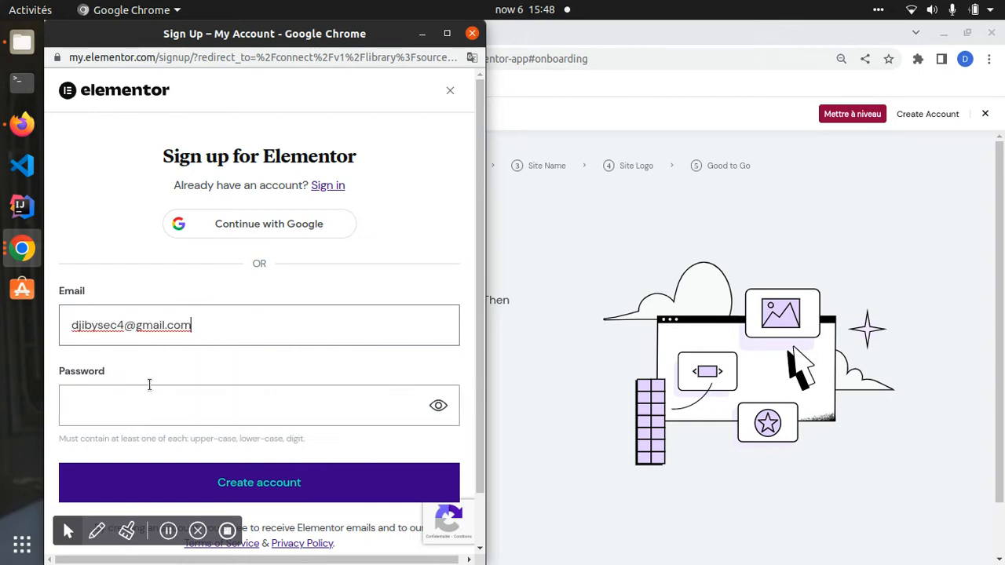
drag(193, 329, 53, 329)
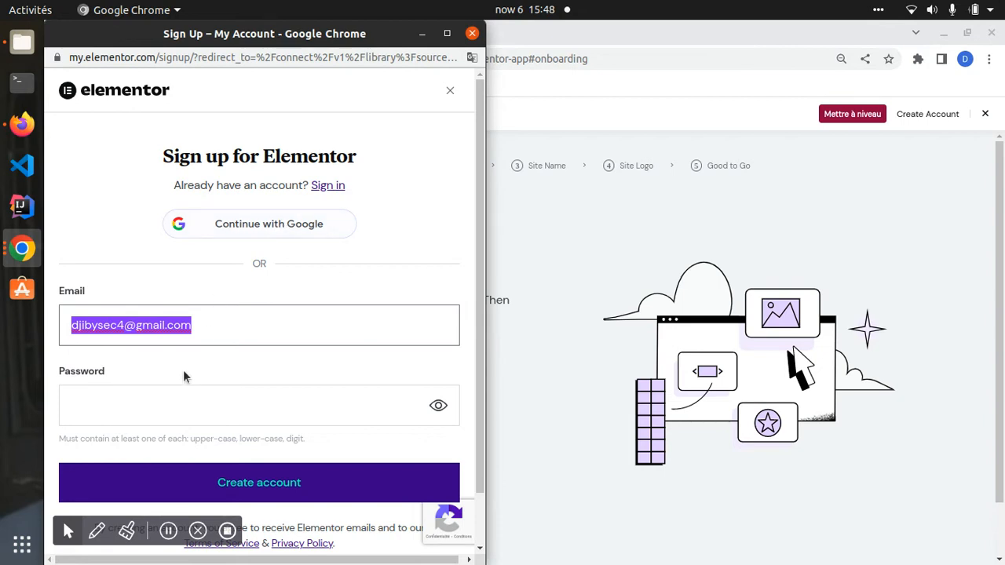
key(BackSpace)
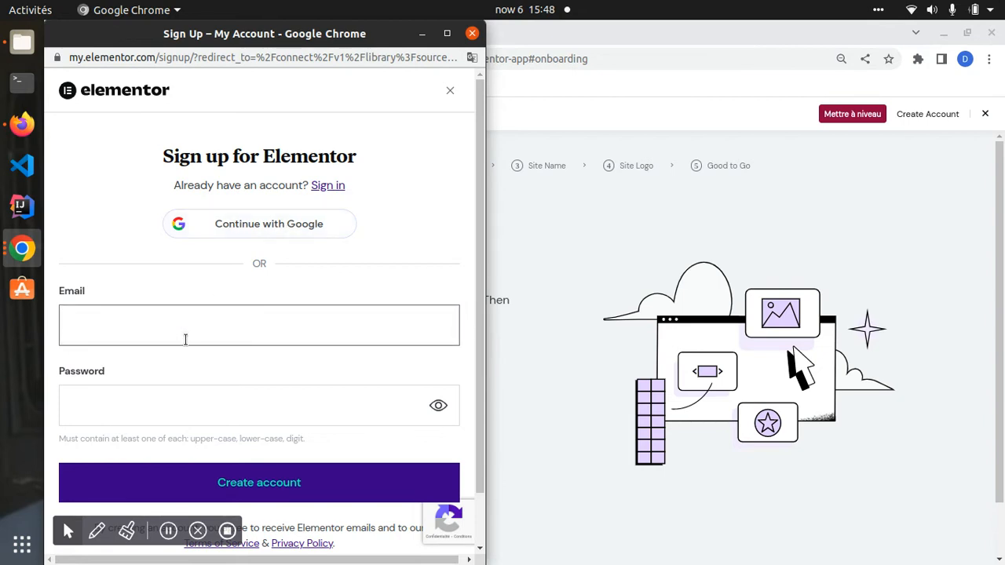
Step: Sign up for Elementor with the existing Google account and connect the site to it
click(245, 226)
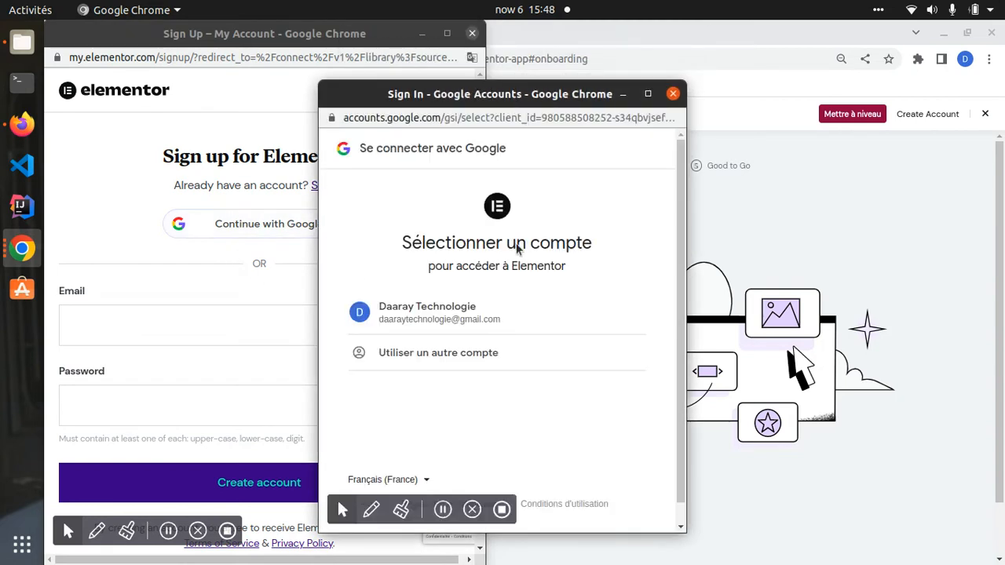
click(445, 328)
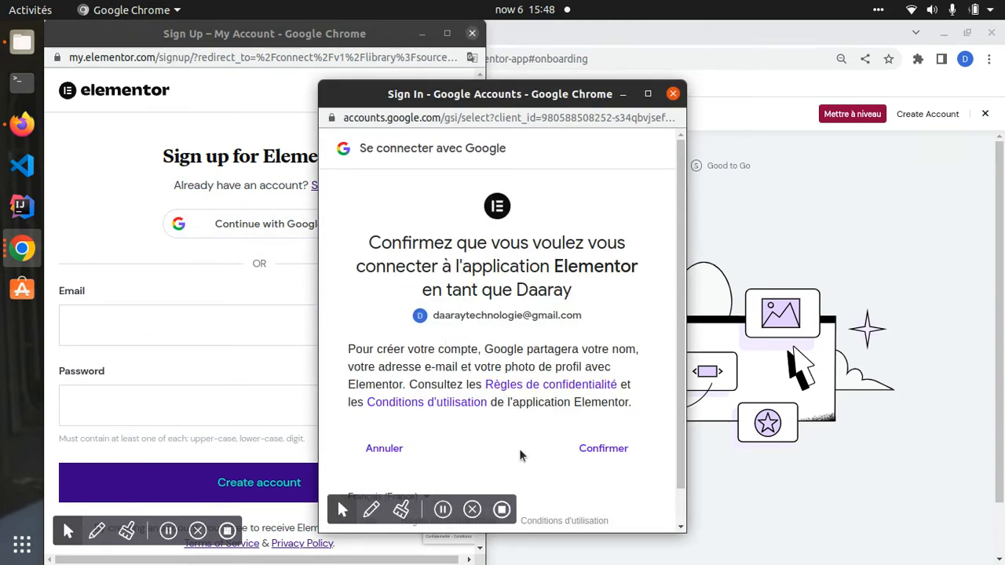
click(602, 450)
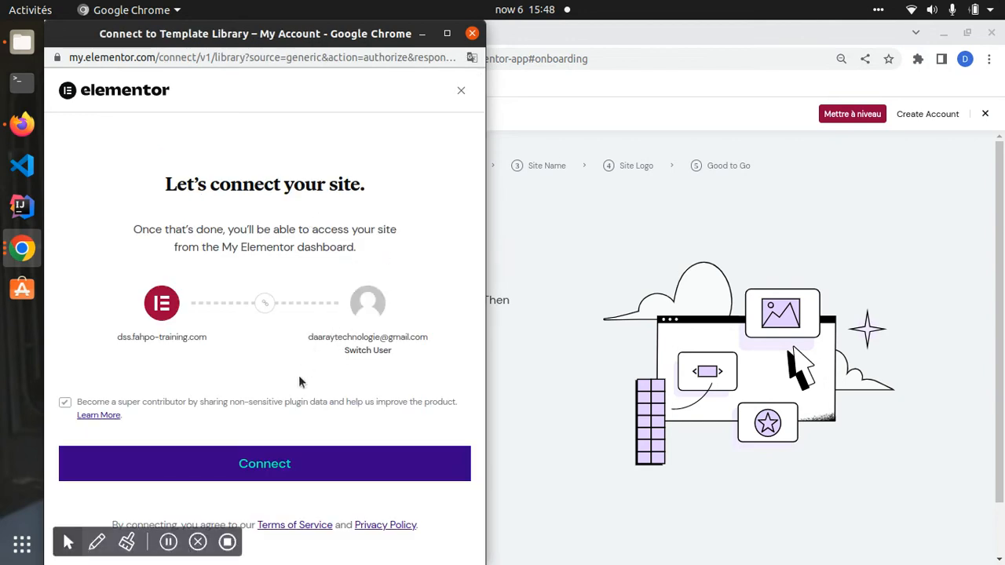
click(263, 465)
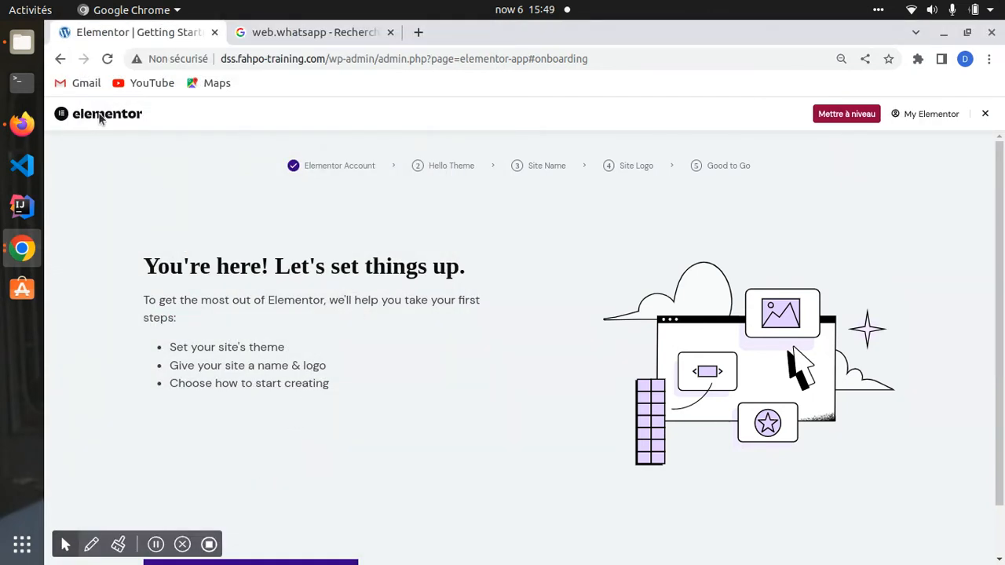
Step: Leave the Elementor setup wizard and check the Elementor entry in the installed plugins list
click(58, 61)
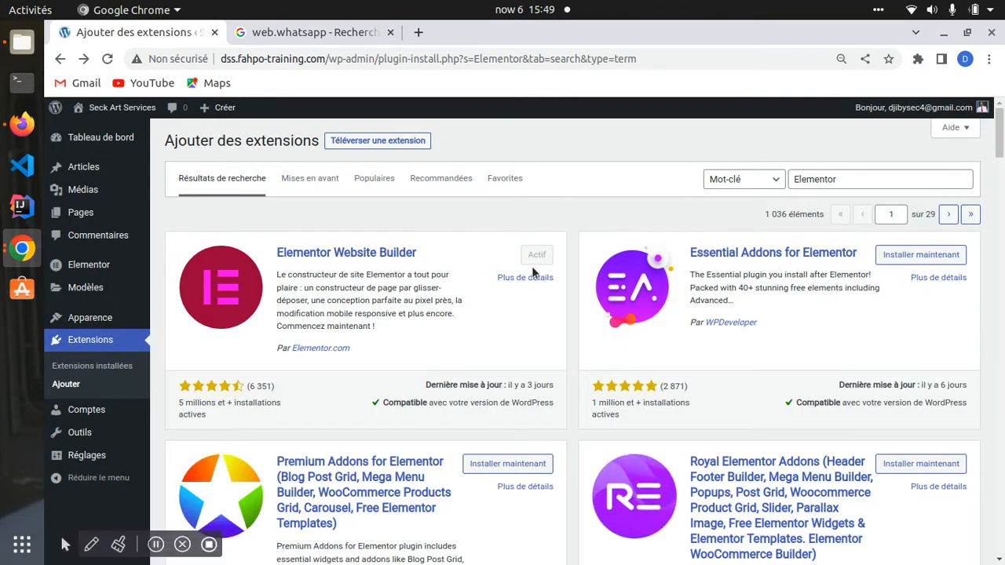
click(117, 99)
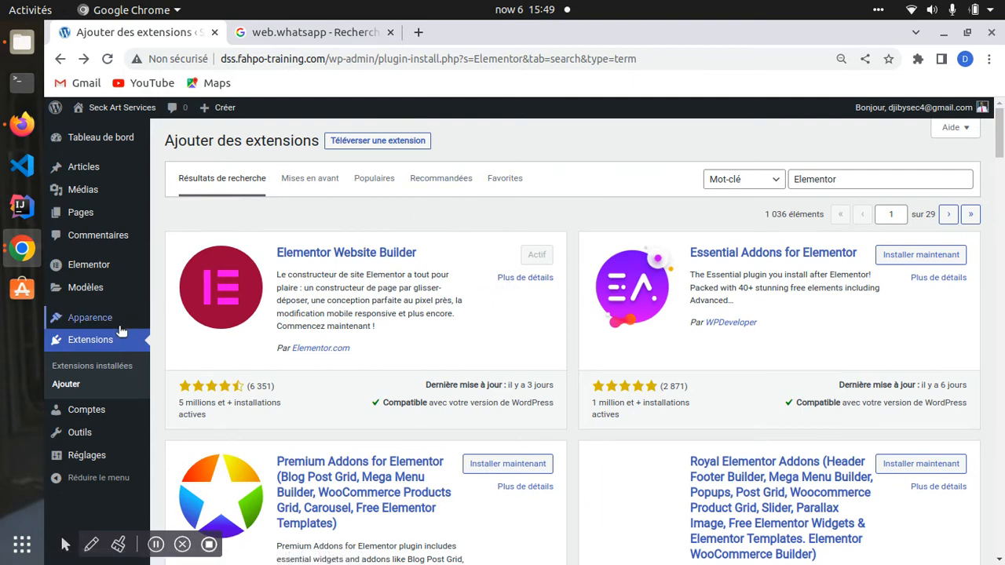
click(95, 339)
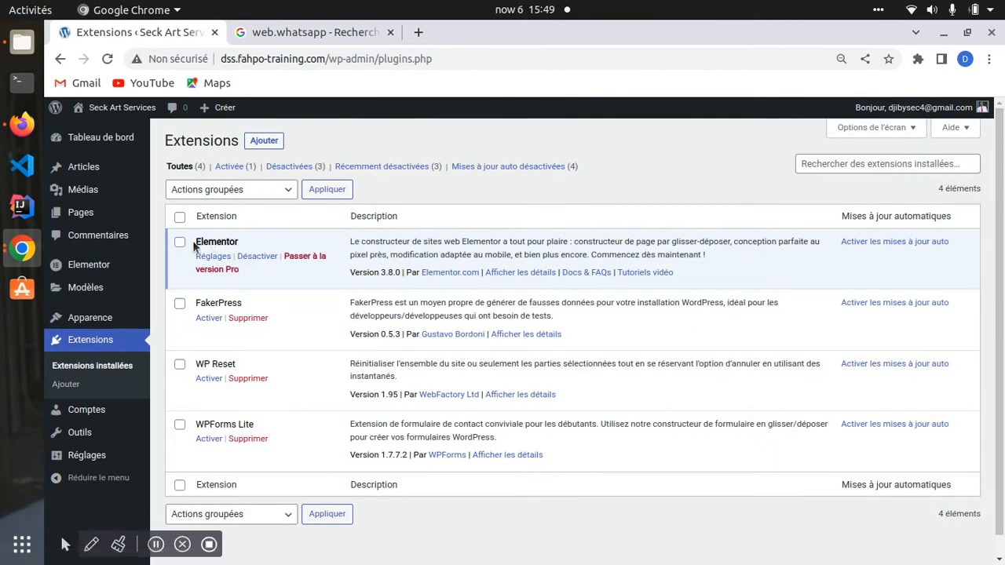
drag(193, 241, 243, 247)
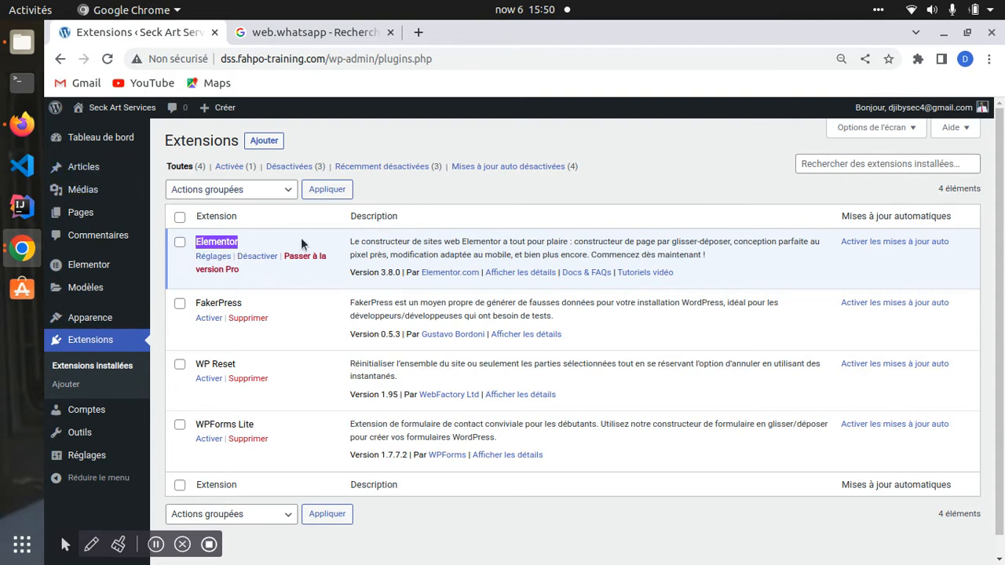
mouse_move(98, 143)
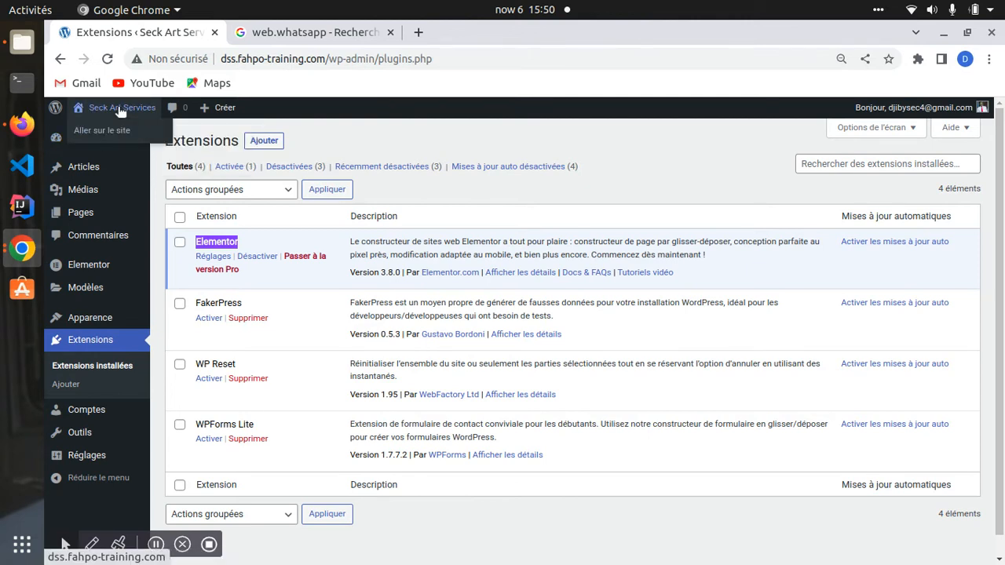
Step: Visit the live site and check the Accueil and A propos pages, including Accueil's page editor with its Elementor option
click(118, 108)
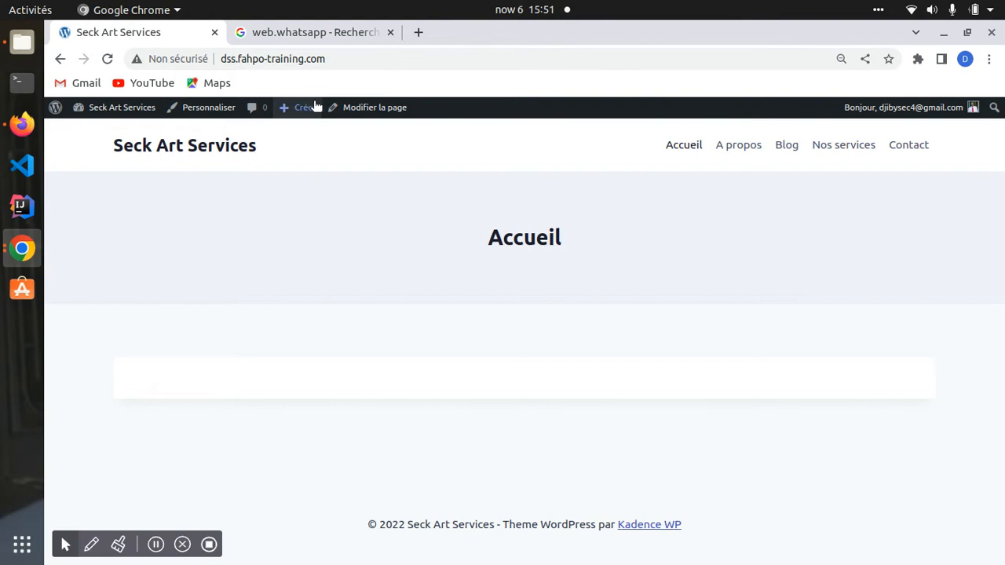
click(381, 110)
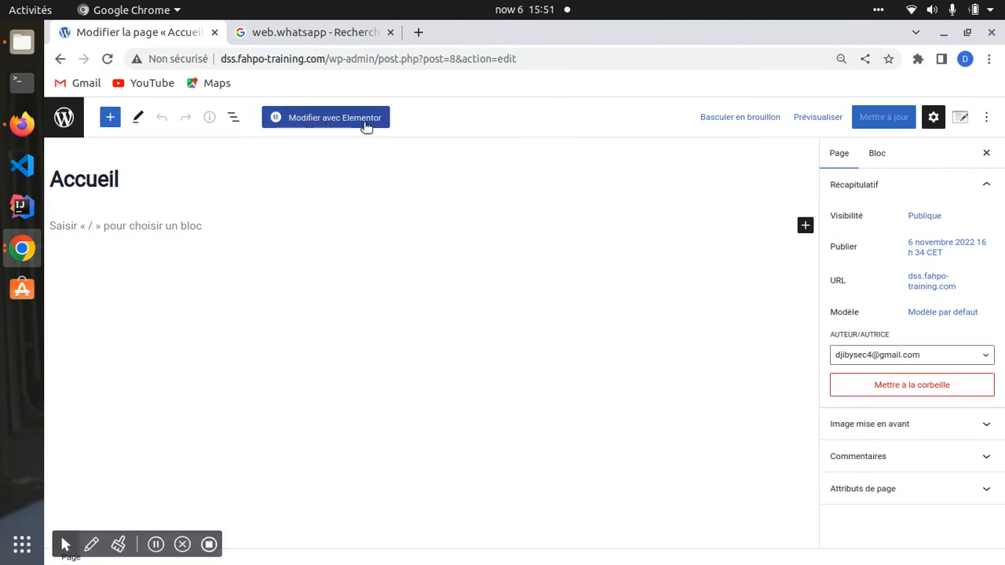
click(60, 59)
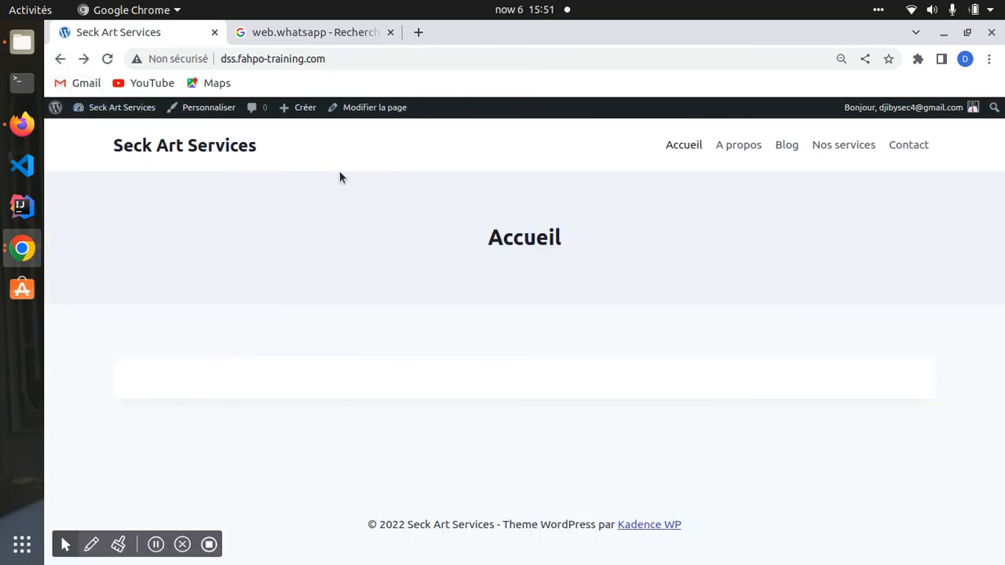
click(738, 144)
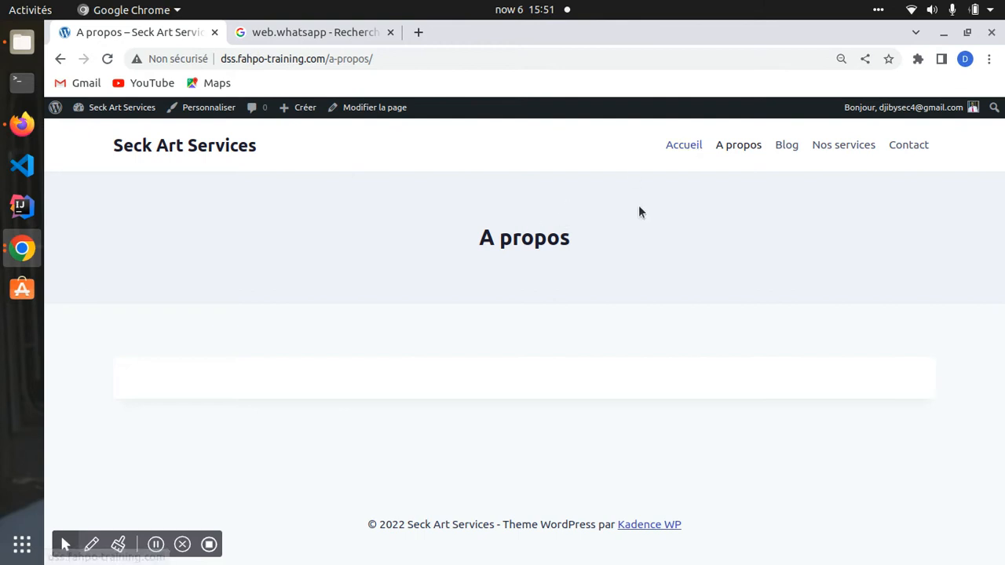
click(681, 145)
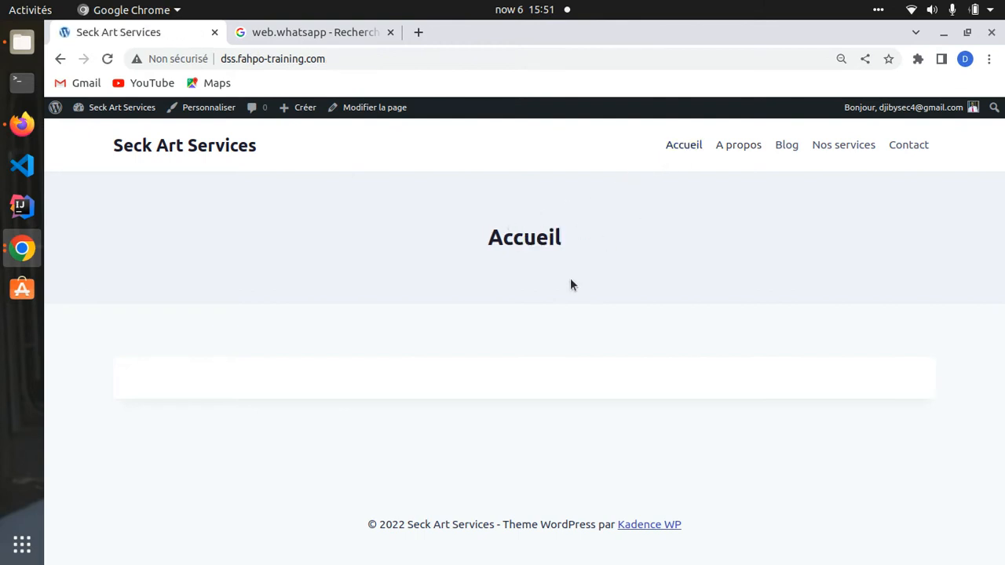
Step: Open the Accueil page for editing and load it in the Elementor editor, leaving the block editor without saving
click(365, 110)
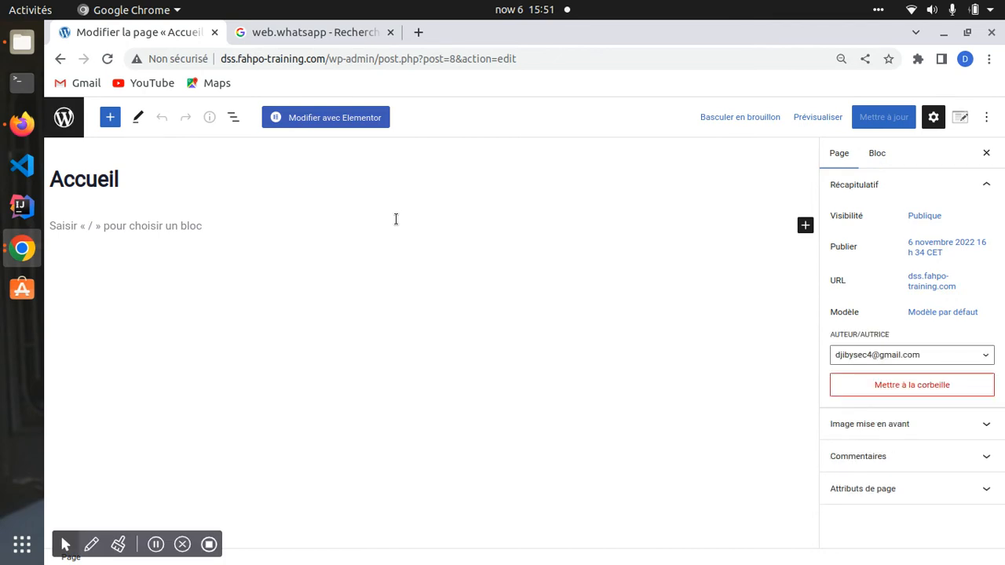
click(189, 226)
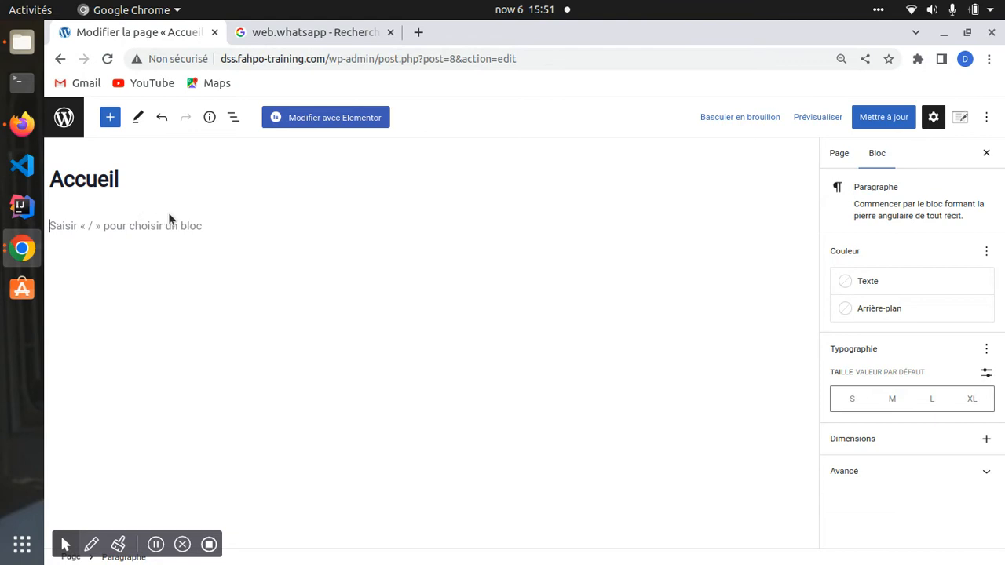
click(325, 121)
drag(414, 116, 550, 115)
click(645, 110)
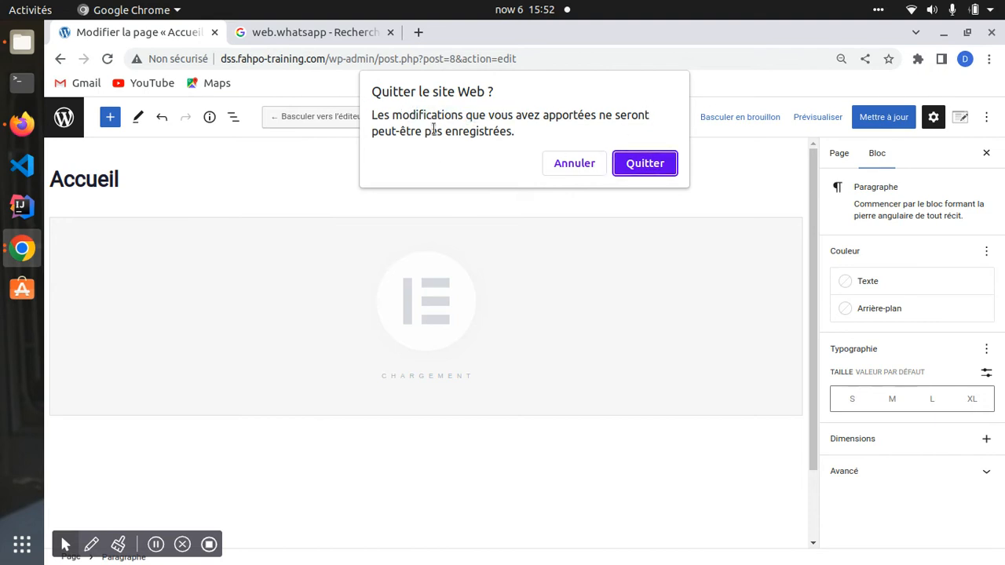
click(646, 163)
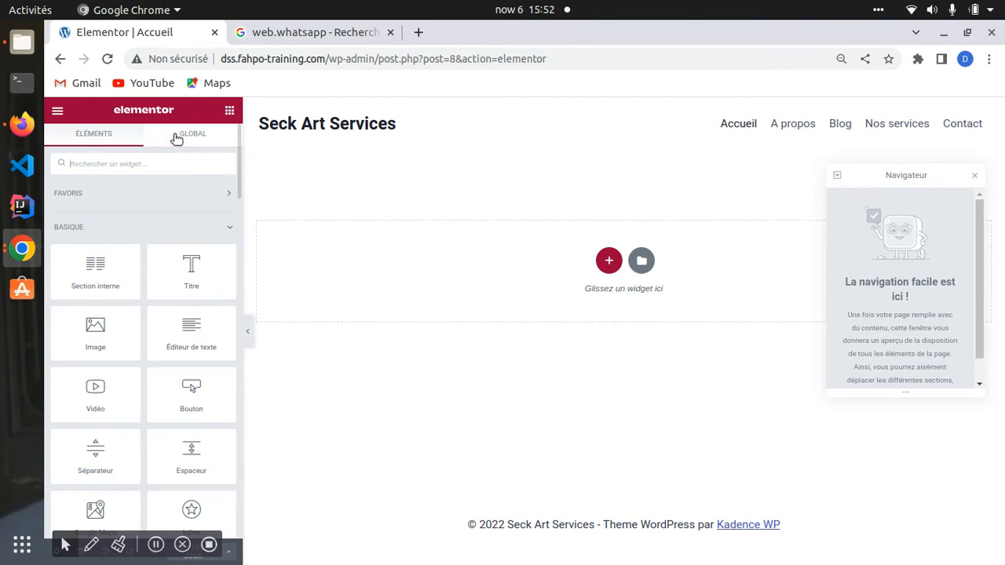
Step: Examine Elementor's widget list from the Basique, Pro and Général categories through to WordPress
scroll(96, 317, down, 3)
scroll(101, 332, up, 3)
scroll(105, 339, down, 7)
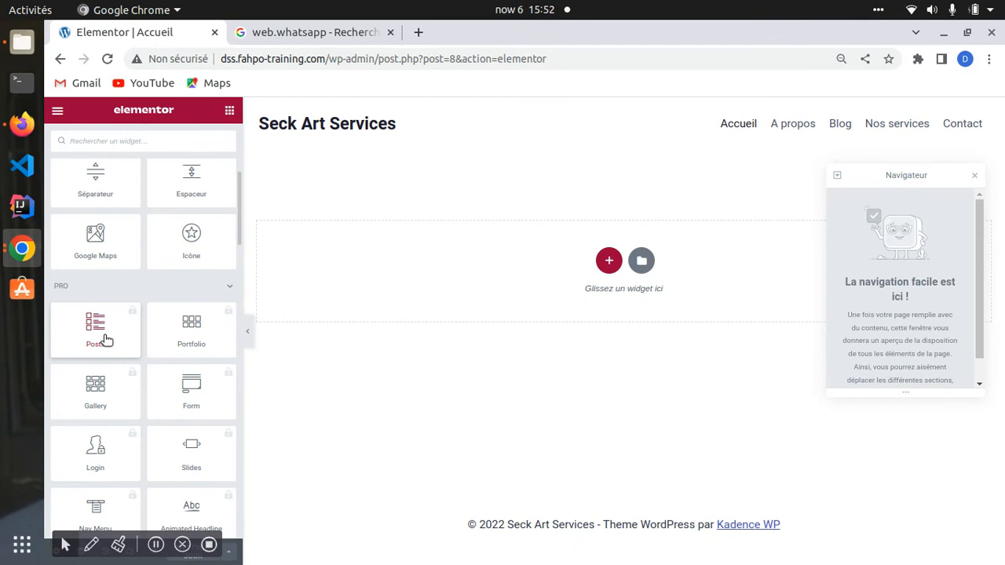
scroll(112, 350, down, 15)
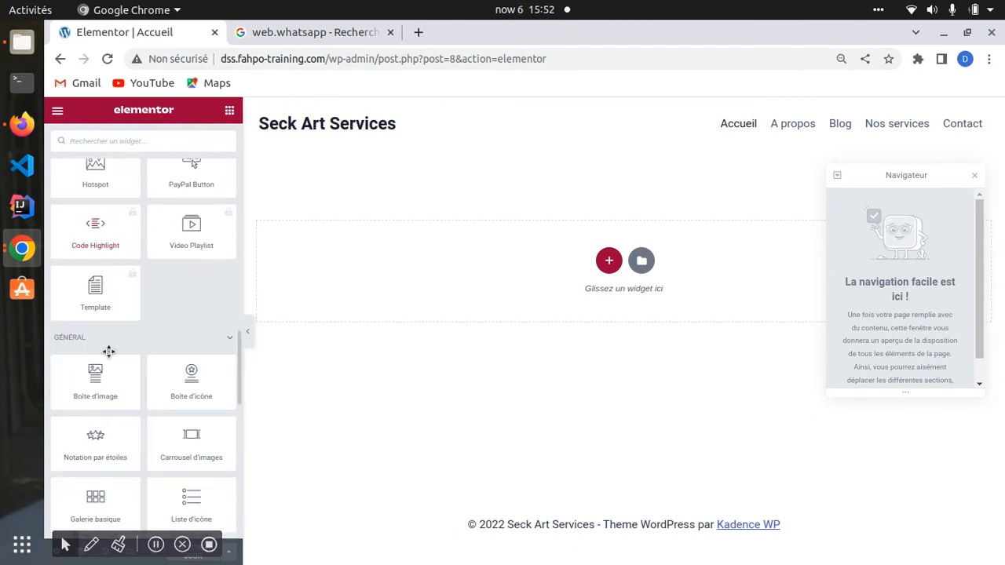
scroll(110, 347, down, 10)
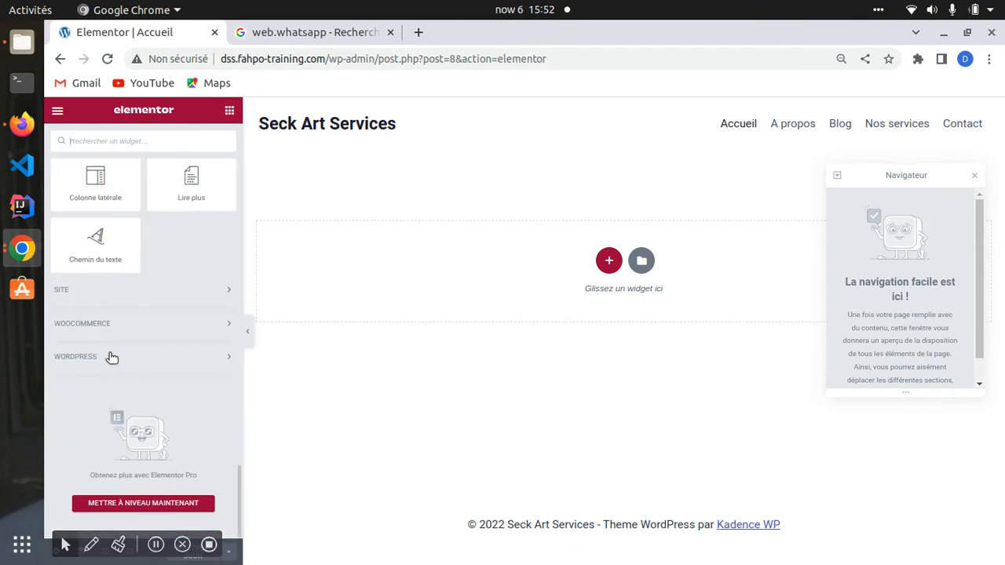
scroll(141, 227, up, 20)
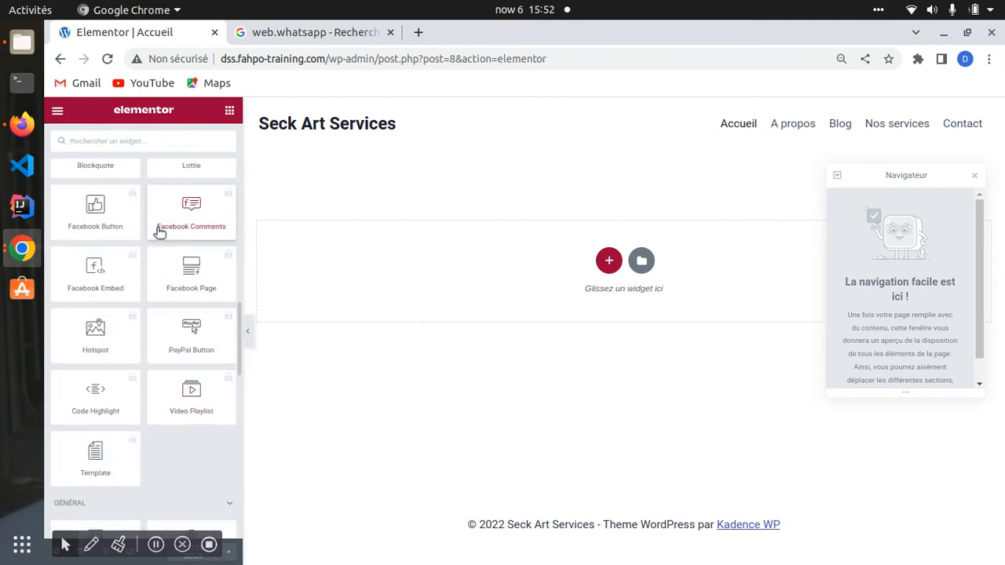
Step: Duplicate the Elementor browser tab and exit Elementor in the copy to the WordPress editor, keeping Cette publication as the exit destination
right_click(140, 31)
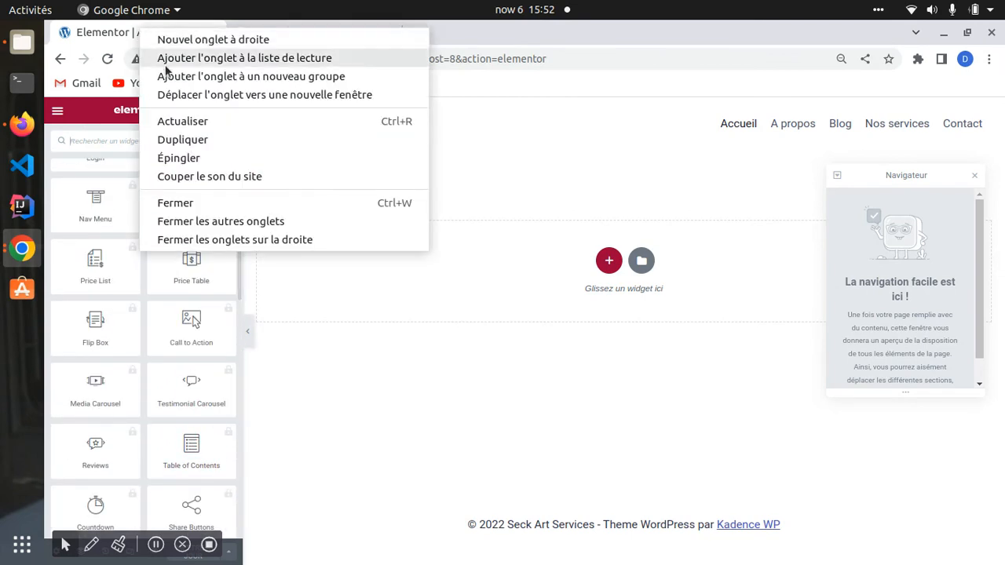
click(205, 141)
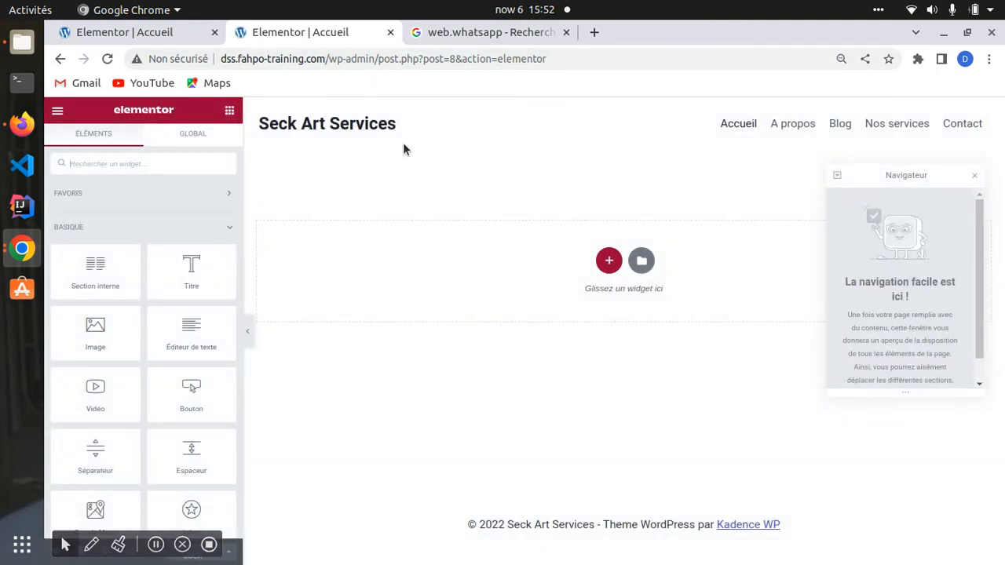
click(57, 111)
click(102, 368)
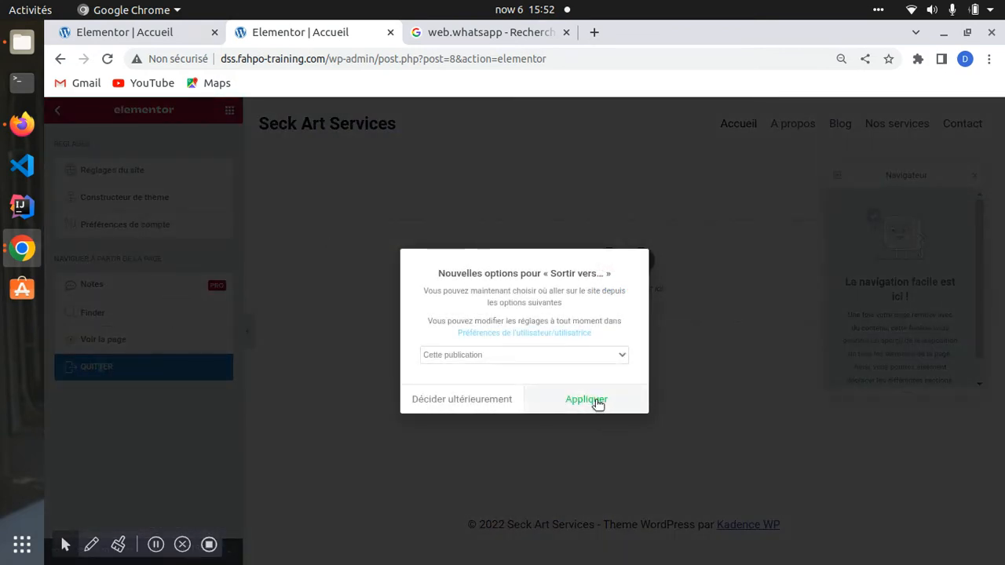
click(598, 399)
click(619, 165)
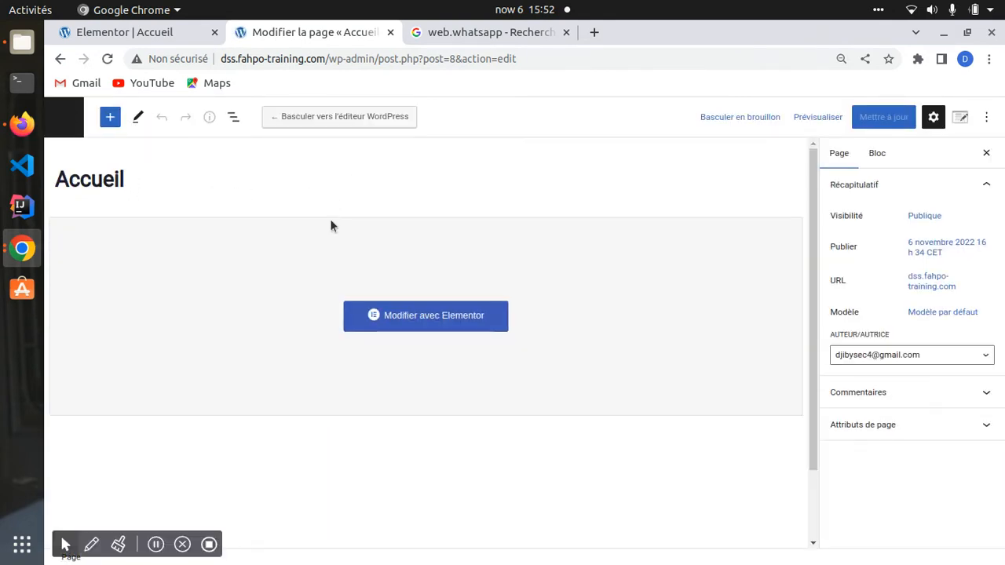
Step: Compare the WordPress editor's block library with Elementor's widget list for the Accueil page
click(107, 117)
scroll(122, 333, down, 10)
scroll(123, 333, down, 5)
click(124, 33)
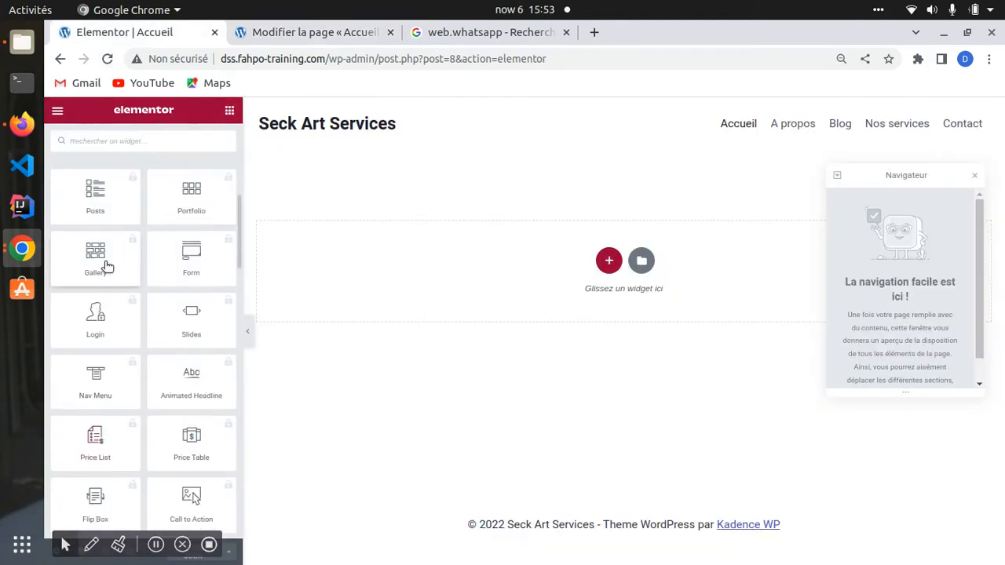
scroll(108, 267, up, 7)
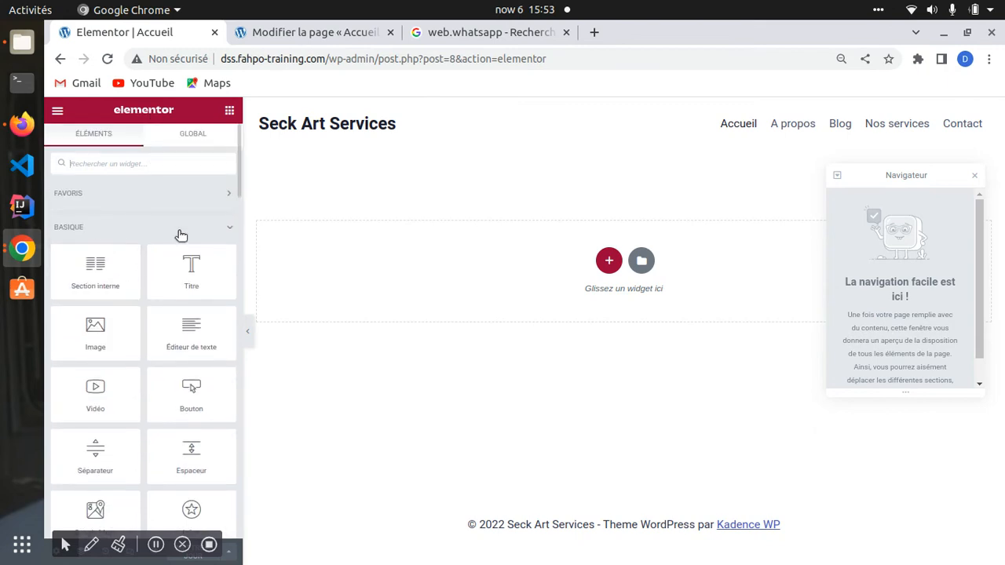
click(307, 38)
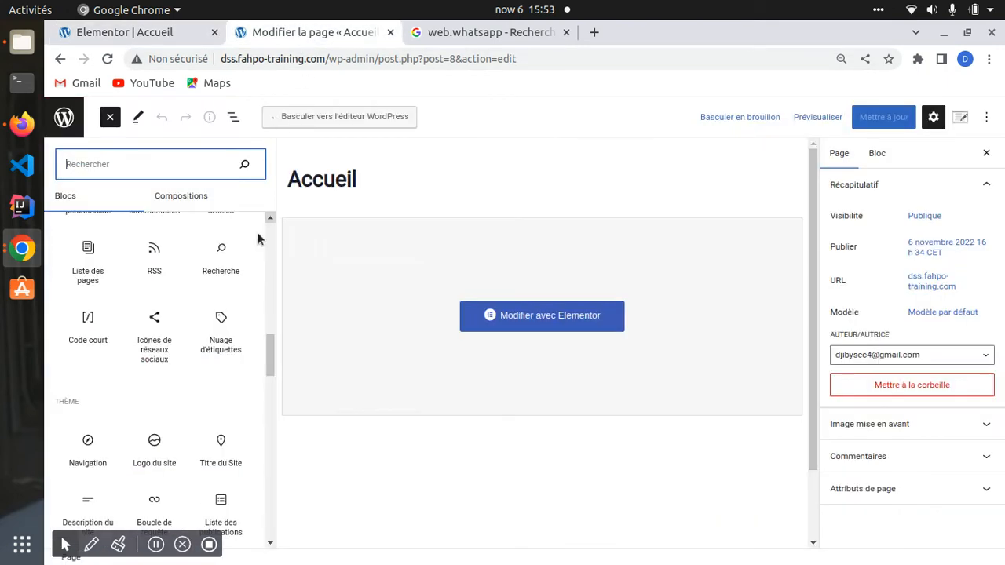
scroll(118, 314, up, 10)
scroll(110, 268, up, 3)
scroll(112, 278, down, 7)
scroll(114, 305, down, 6)
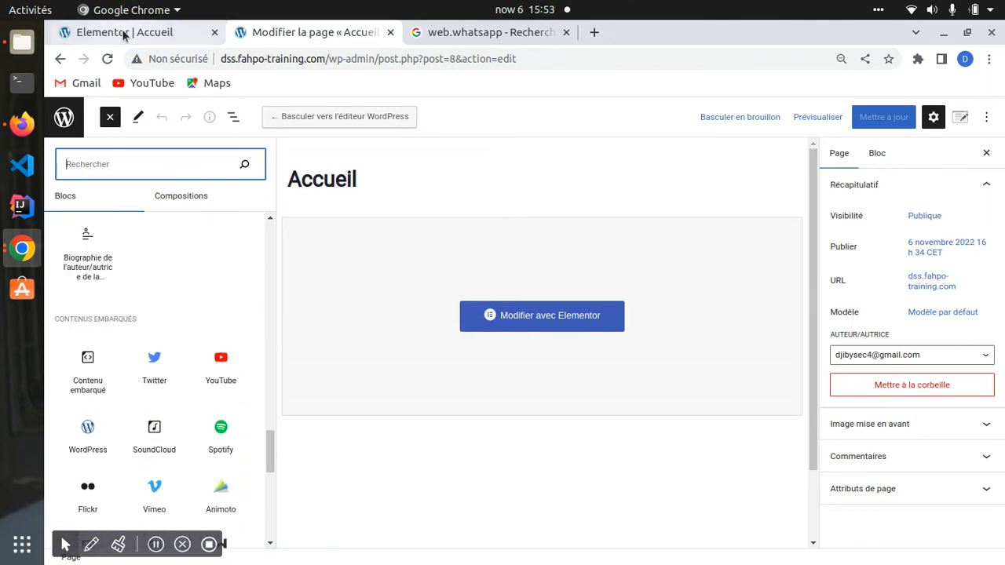
click(123, 34)
scroll(126, 290, down, 10)
scroll(108, 309, down, 15)
scroll(117, 309, up, 14)
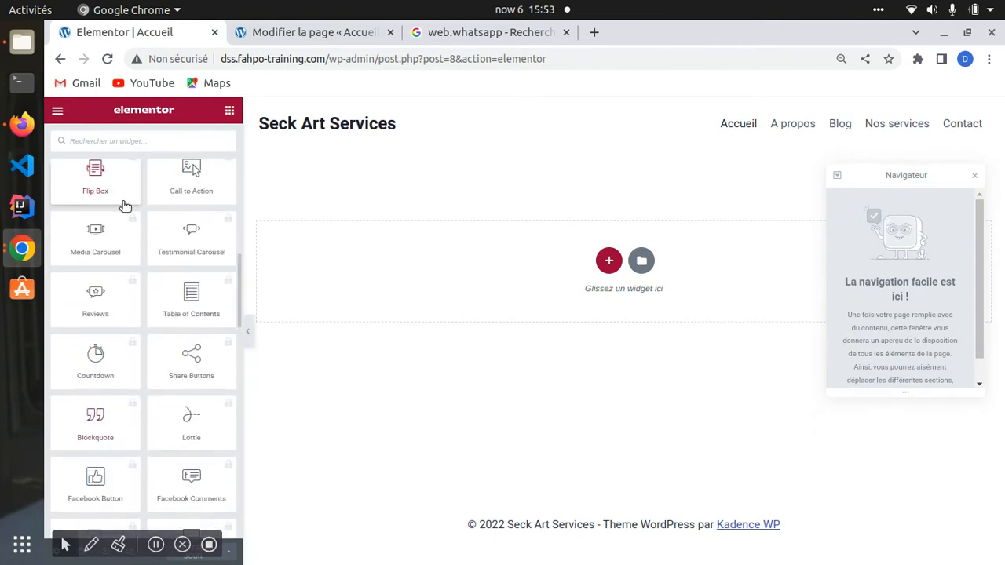
scroll(124, 206, up, 10)
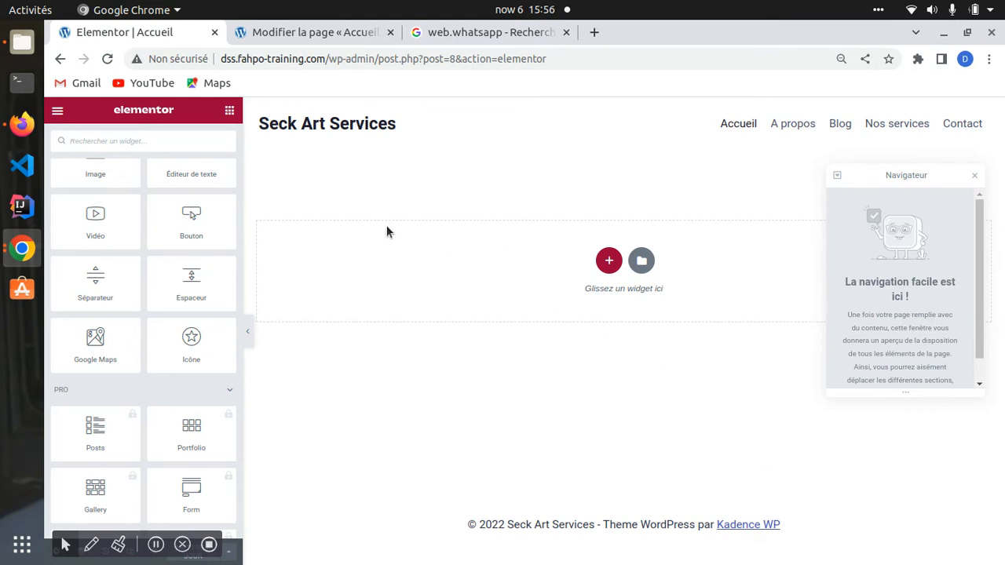
click(918, 59)
click(599, 169)
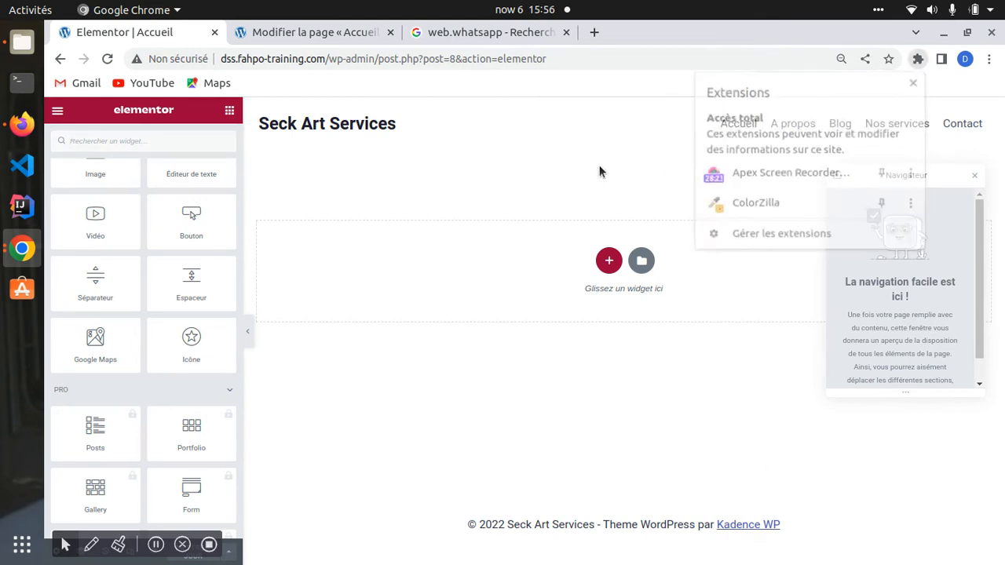
scroll(162, 243, down, 3)
scroll(163, 244, up, 5)
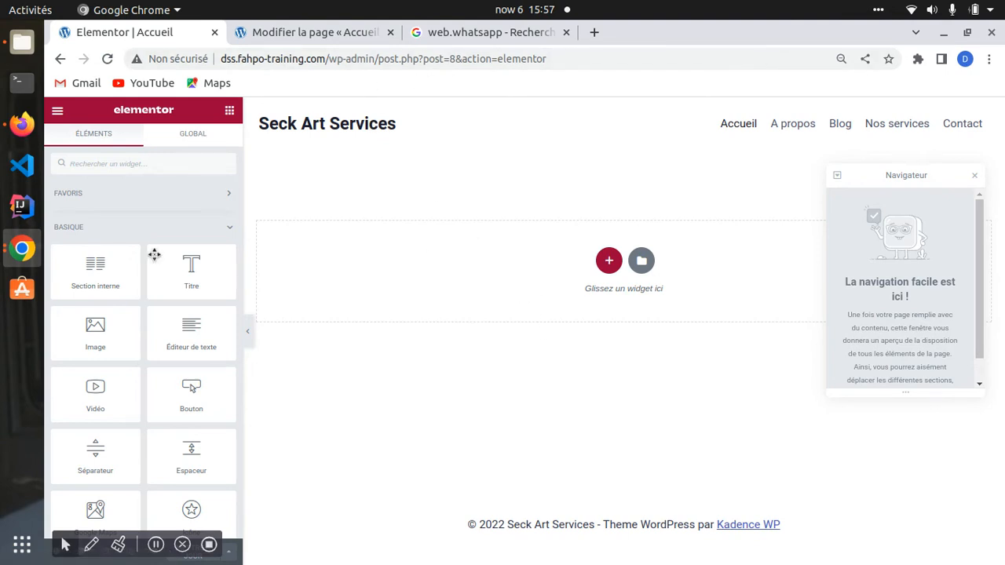
Step: Preview the section structure choices in the empty Accueil page and close the floating Navigator
click(609, 262)
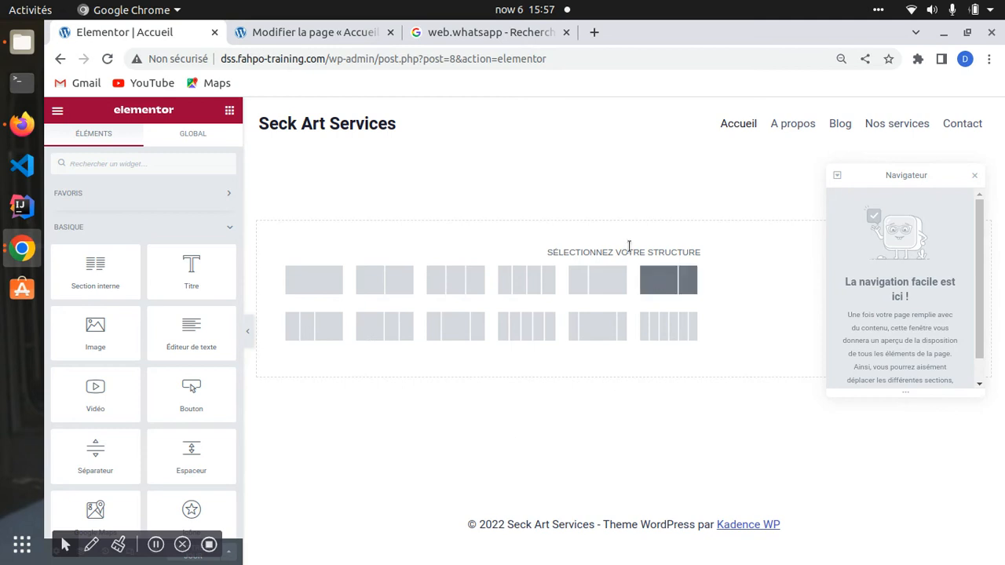
click(975, 176)
click(972, 239)
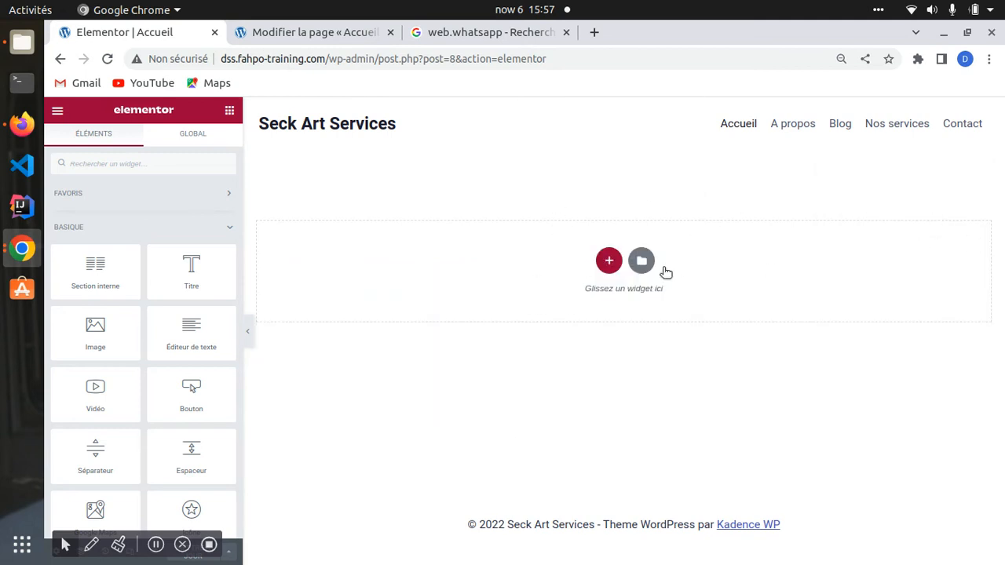
click(610, 261)
click(973, 240)
Step: Add a section with two equal columns to the Accueil page
click(610, 262)
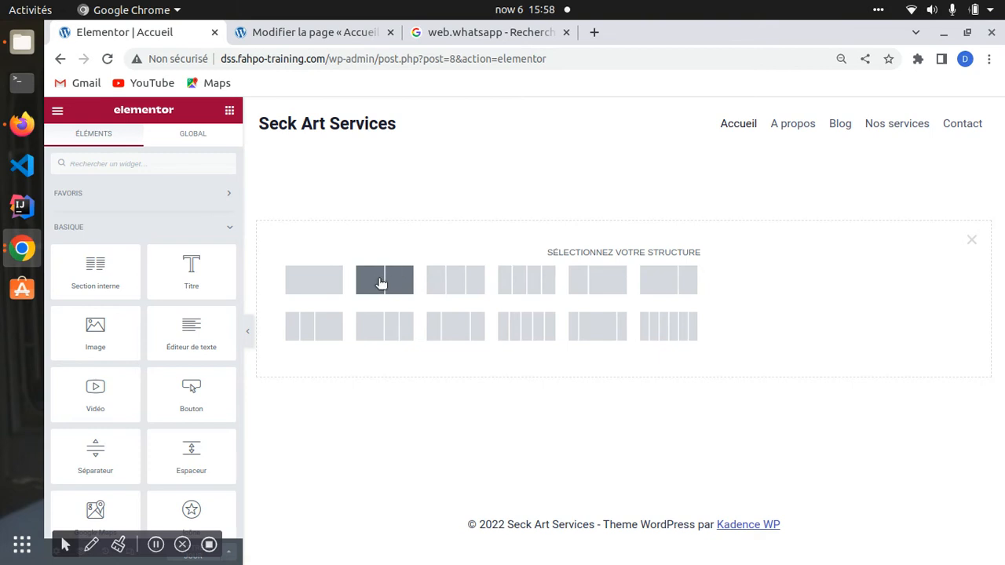
click(399, 301)
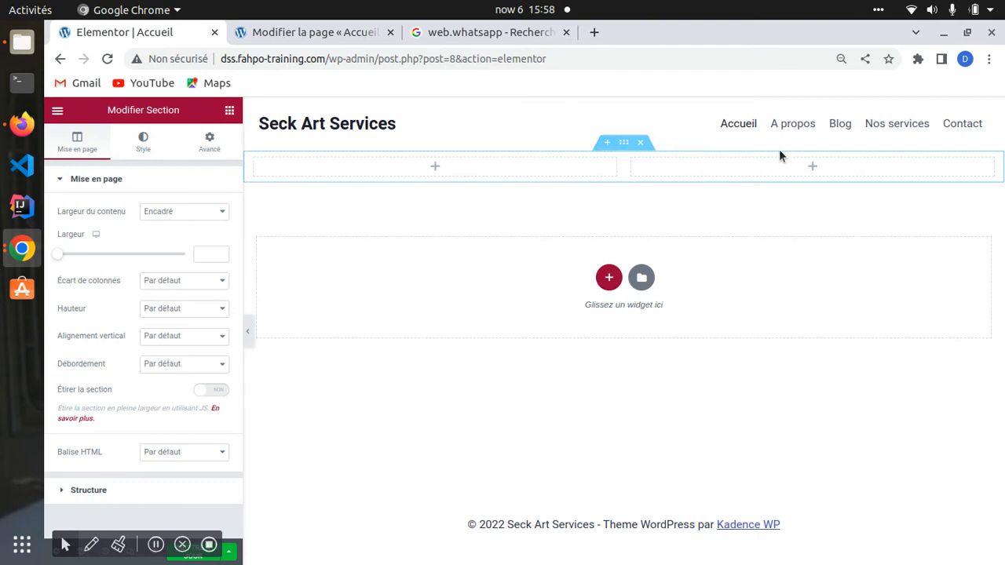
Step: Compare with the WordPress block editor, then examine the two-column section's advanced and layout settings in Elementor
click(337, 32)
scroll(169, 283, up, 10)
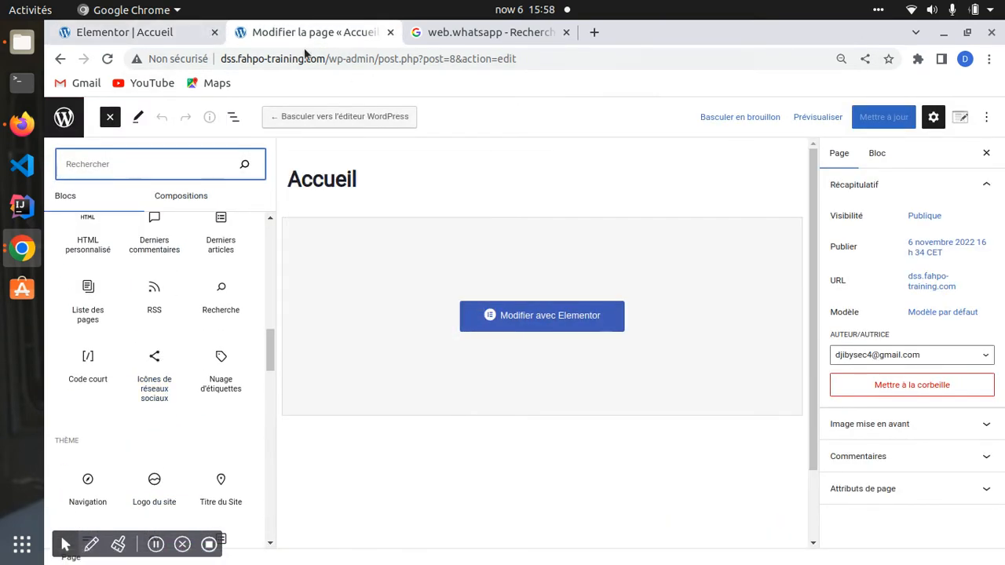
click(189, 33)
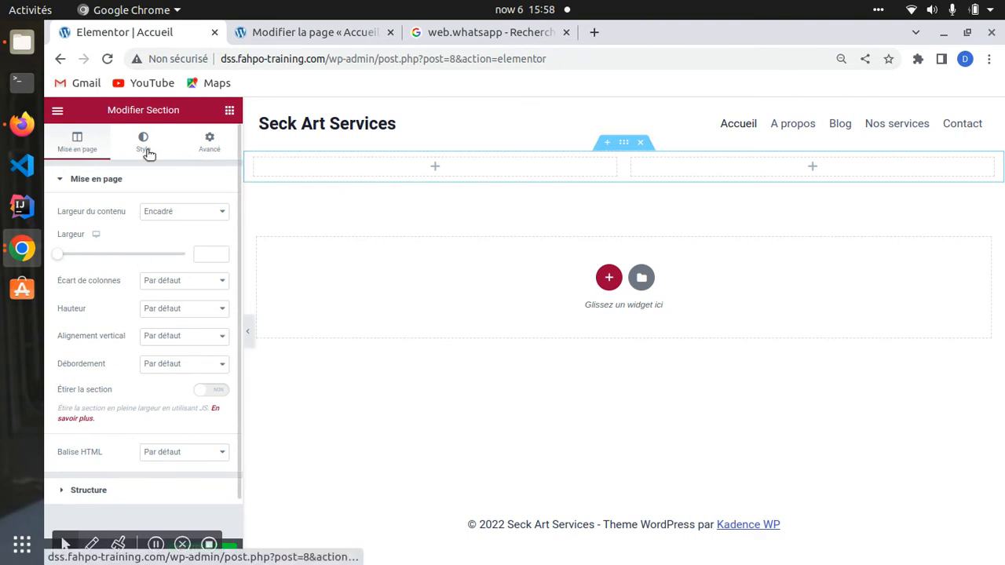
click(212, 143)
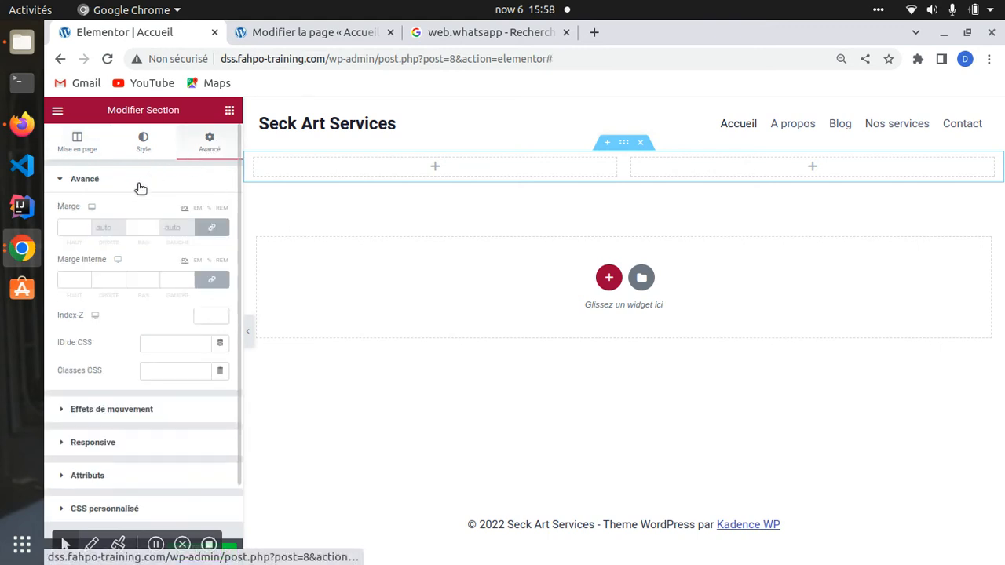
click(79, 148)
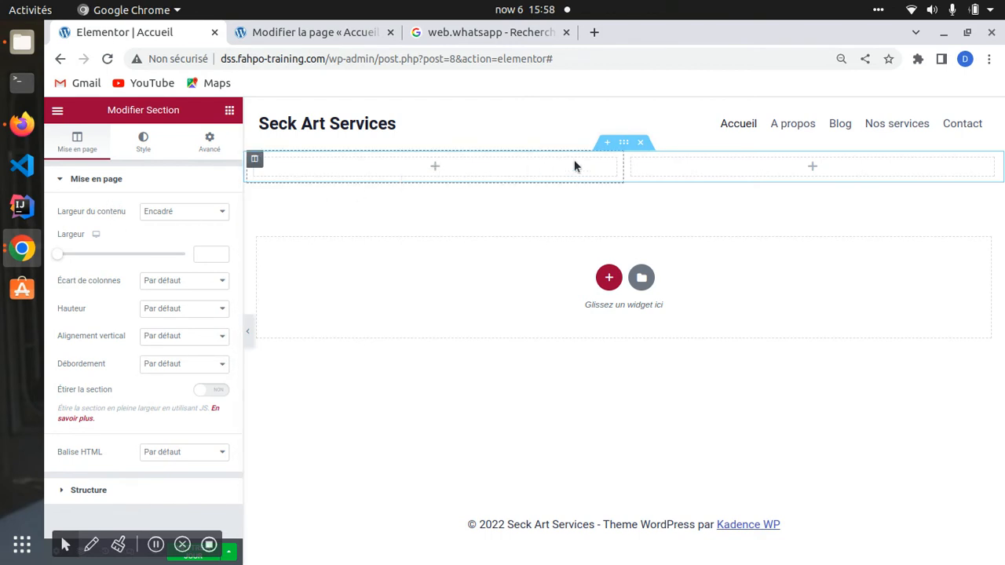
Step: Delete the two-column section from the Accueil page and add a new one with two equal columns
click(643, 144)
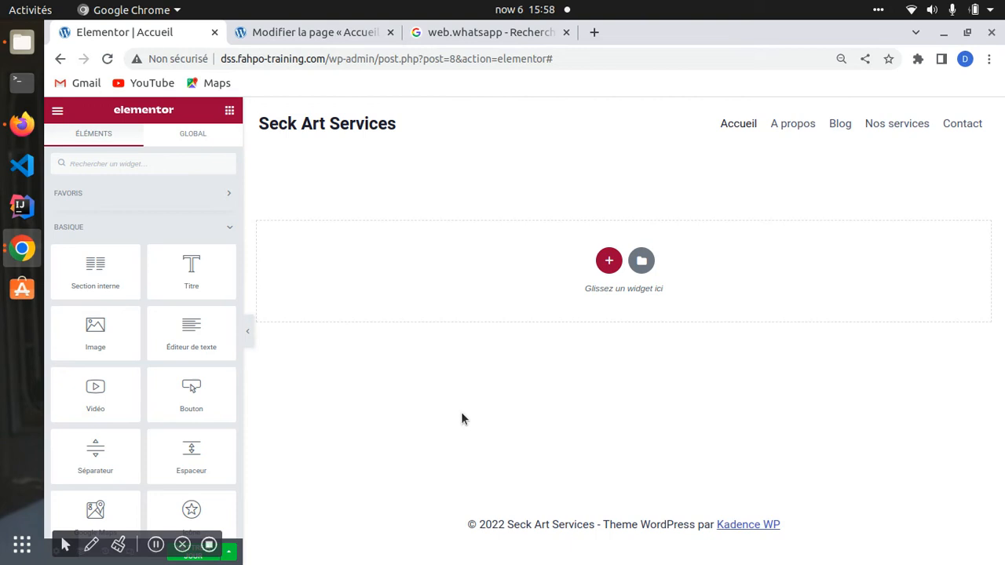
click(610, 261)
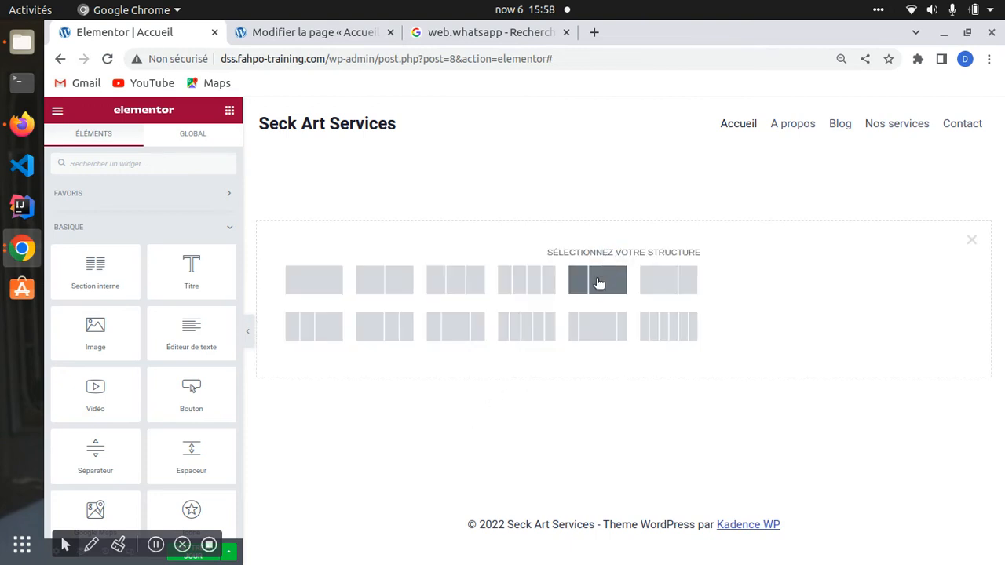
click(398, 282)
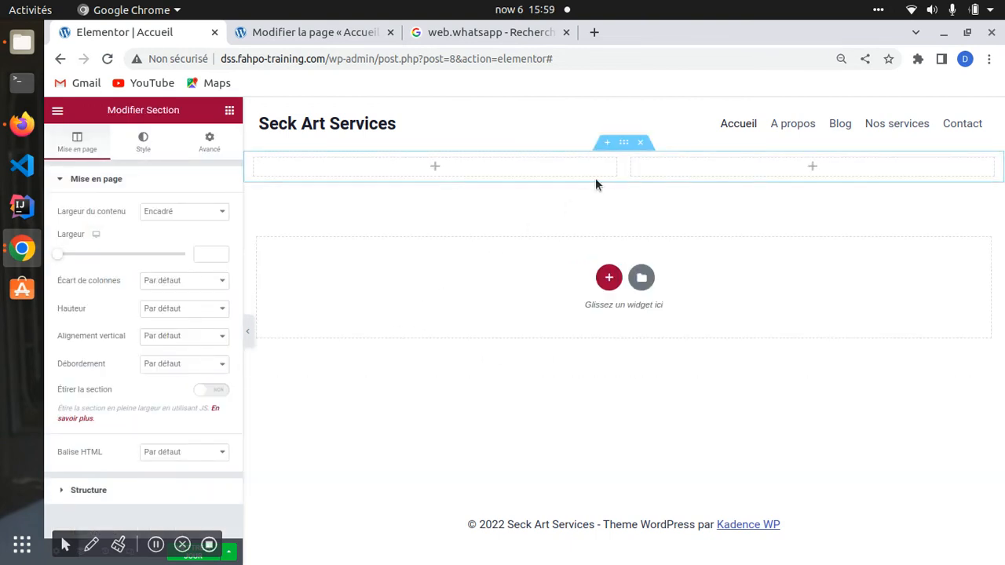
drag(624, 146, 596, 166)
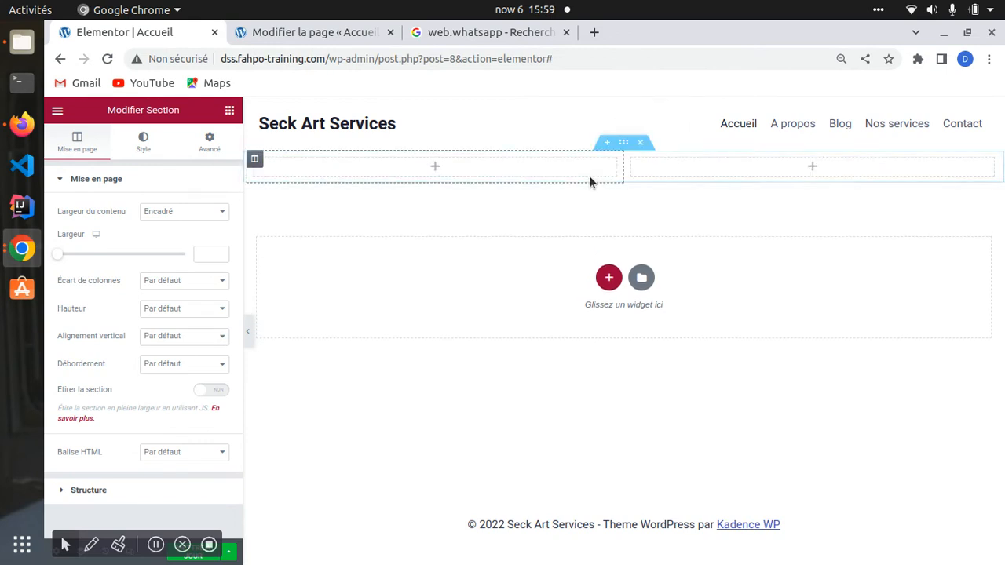
Step: Add a four-column section and a two-column section with a wider first column to the page
click(609, 278)
click(532, 293)
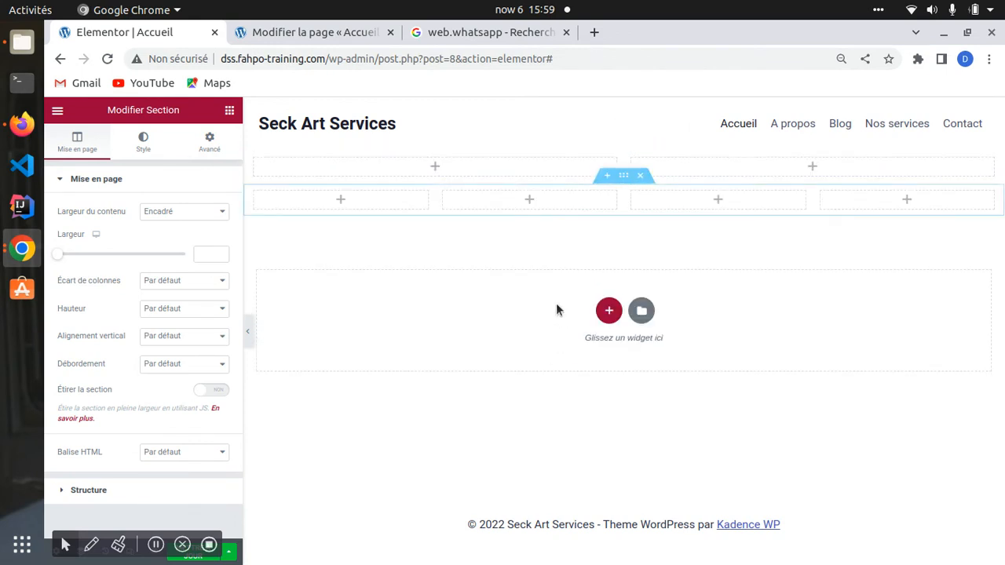
click(609, 313)
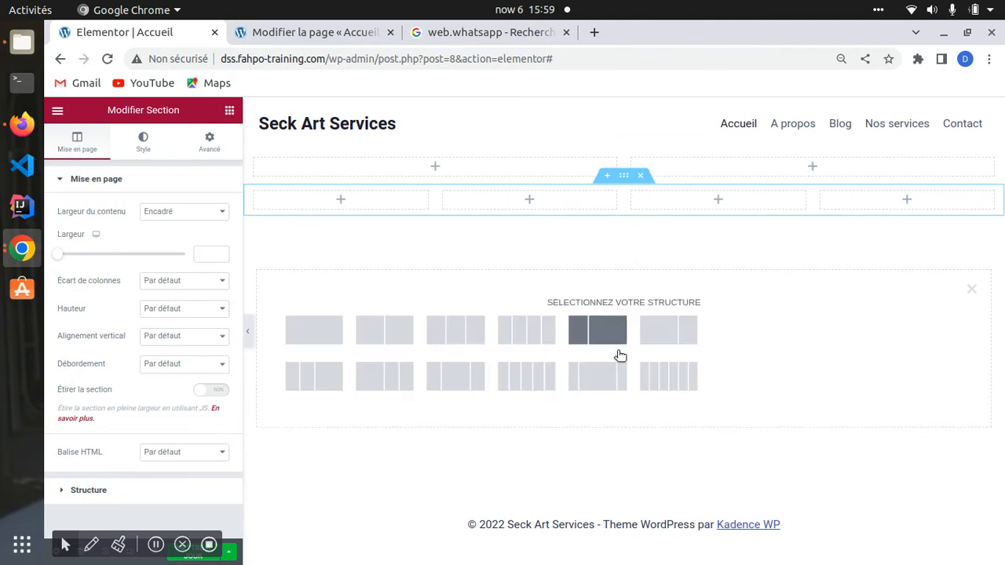
click(640, 340)
Step: Move the section with the wider first column to the top and insert a five-column section above the four-column one
drag(624, 207, 573, 317)
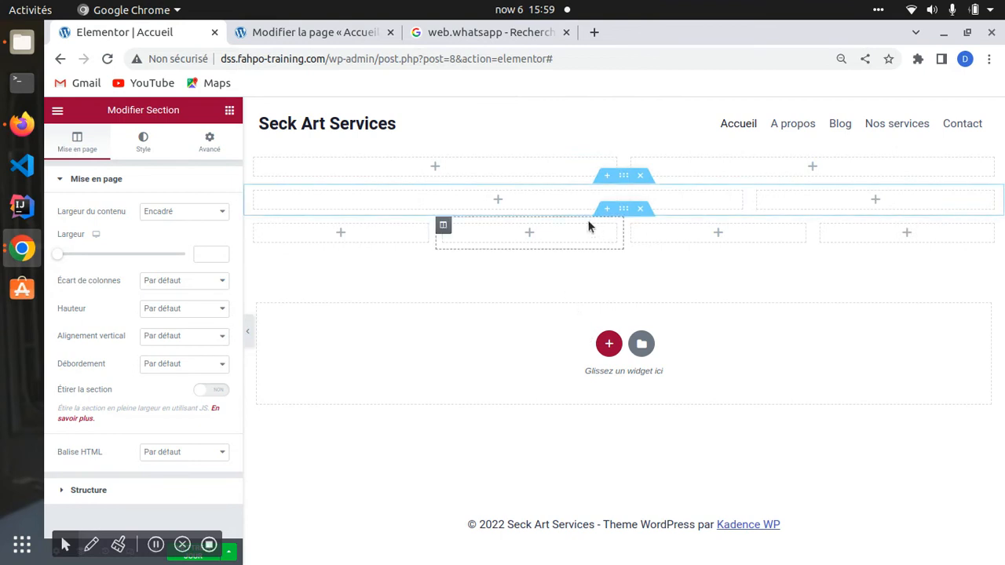
drag(628, 177, 553, 306)
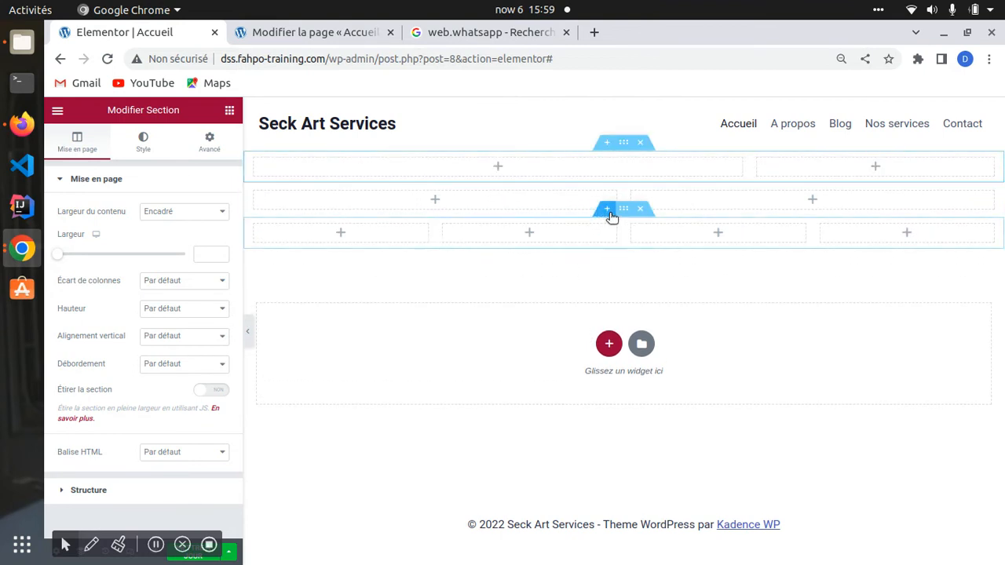
click(608, 210)
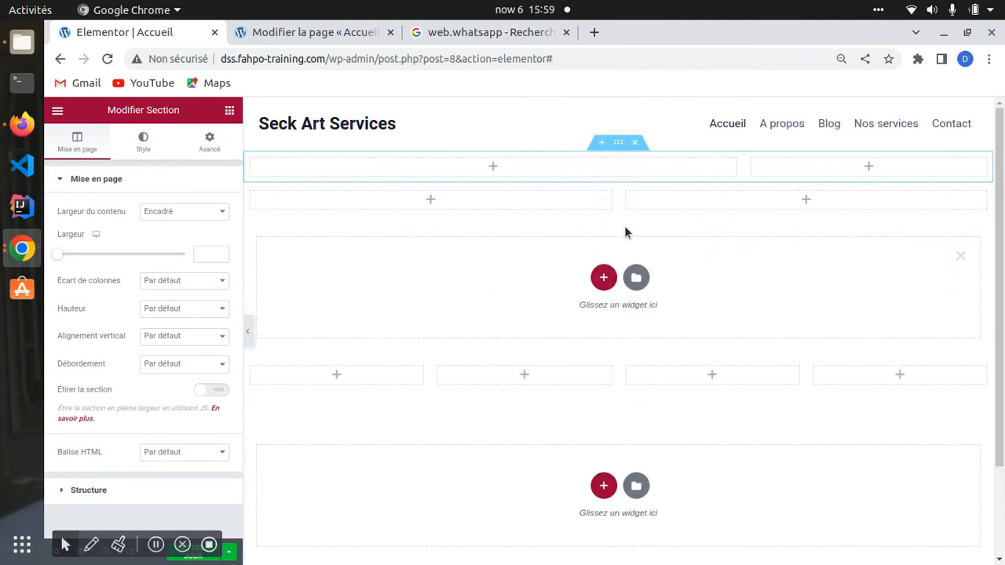
click(603, 274)
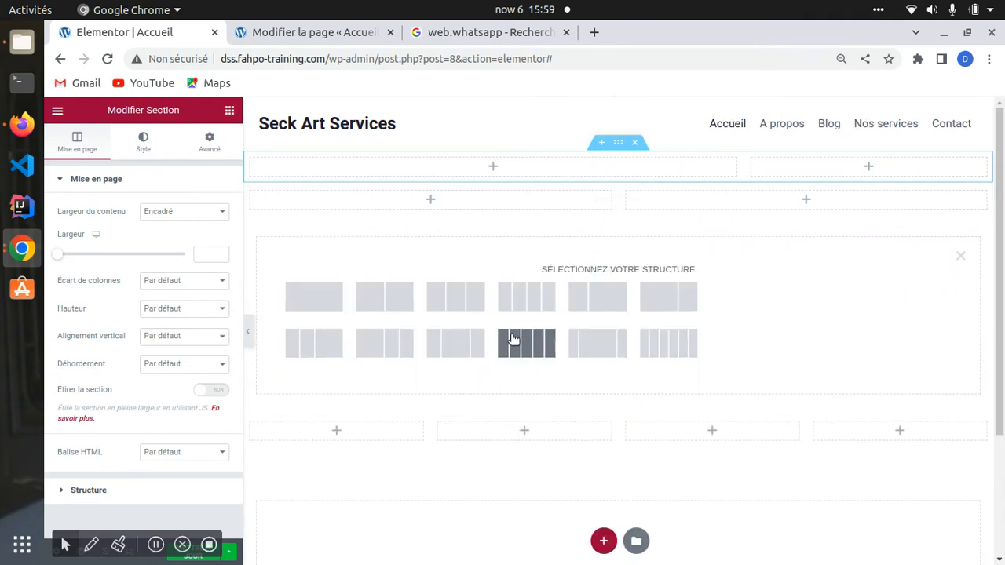
click(389, 363)
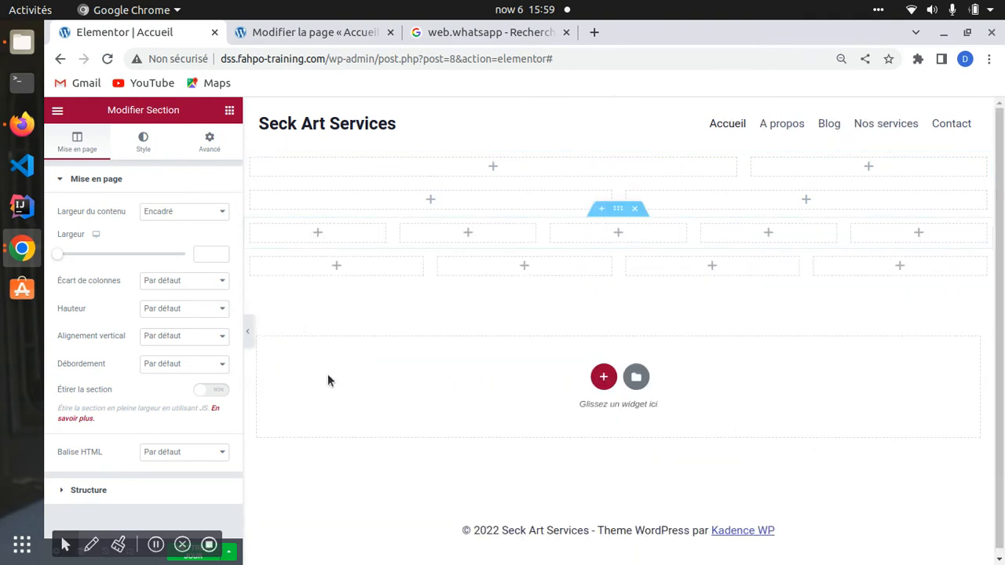
Step: Delete all sections from the page and add a single section with two equal columns
click(639, 209)
click(640, 175)
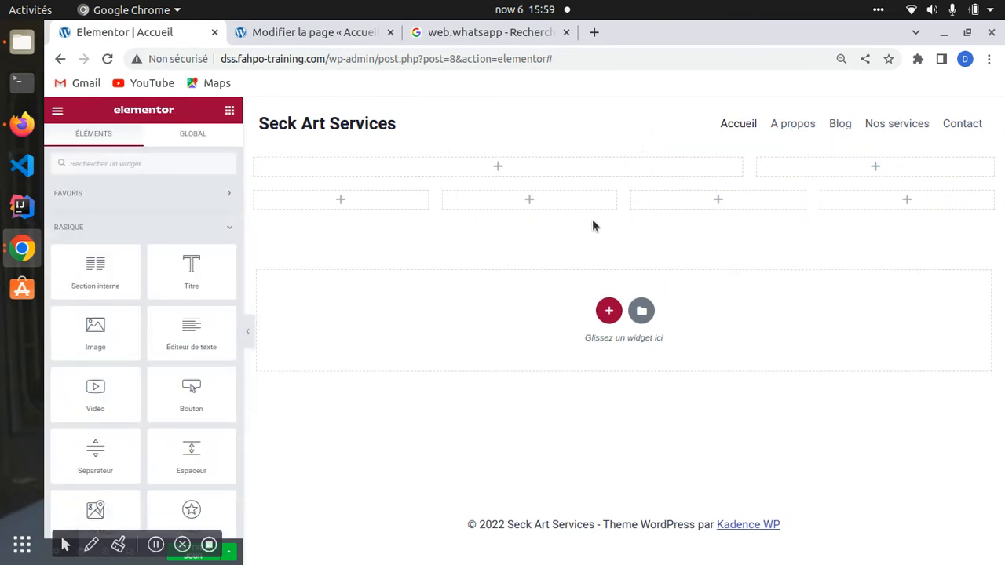
click(640, 175)
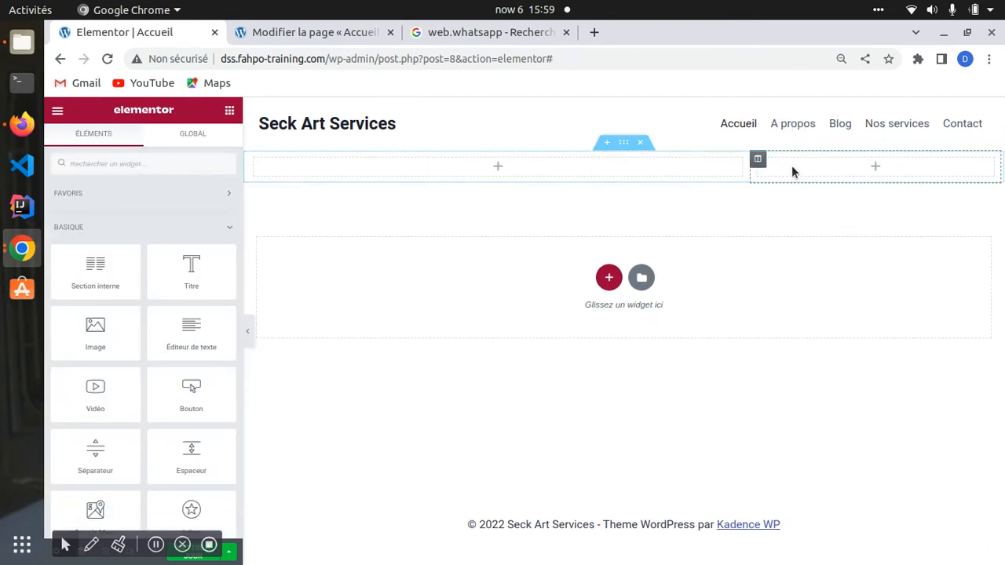
click(640, 142)
click(609, 260)
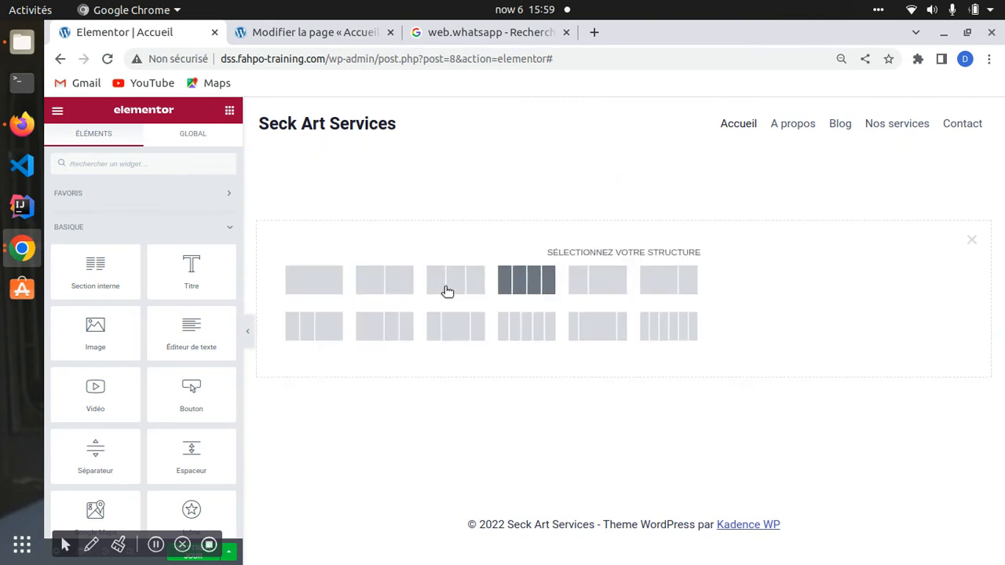
click(385, 280)
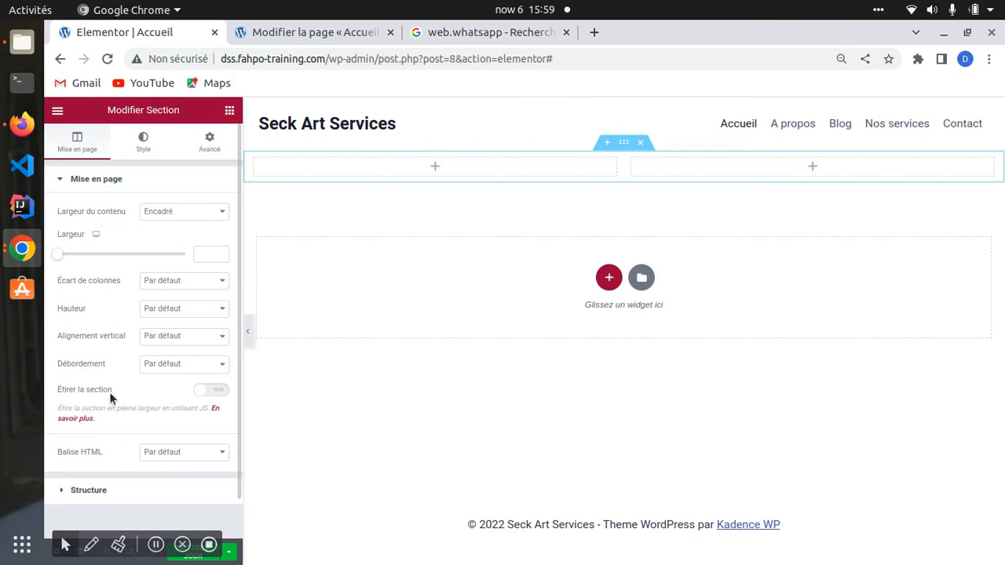
Step: Place a Titre widget in the section's first column and delete it again
drag(66, 212, 106, 213)
double_click(69, 234)
click(229, 112)
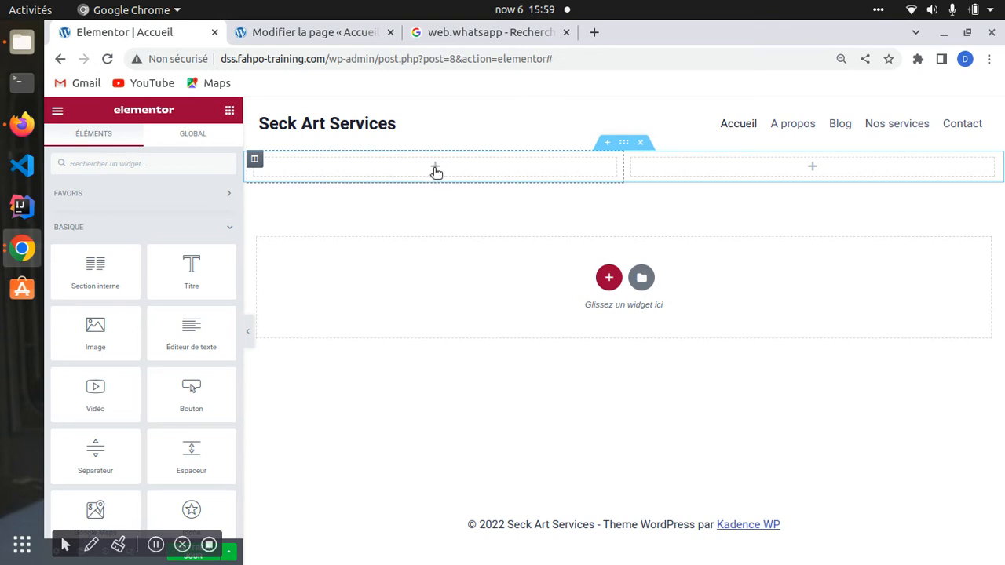
drag(188, 271, 406, 165)
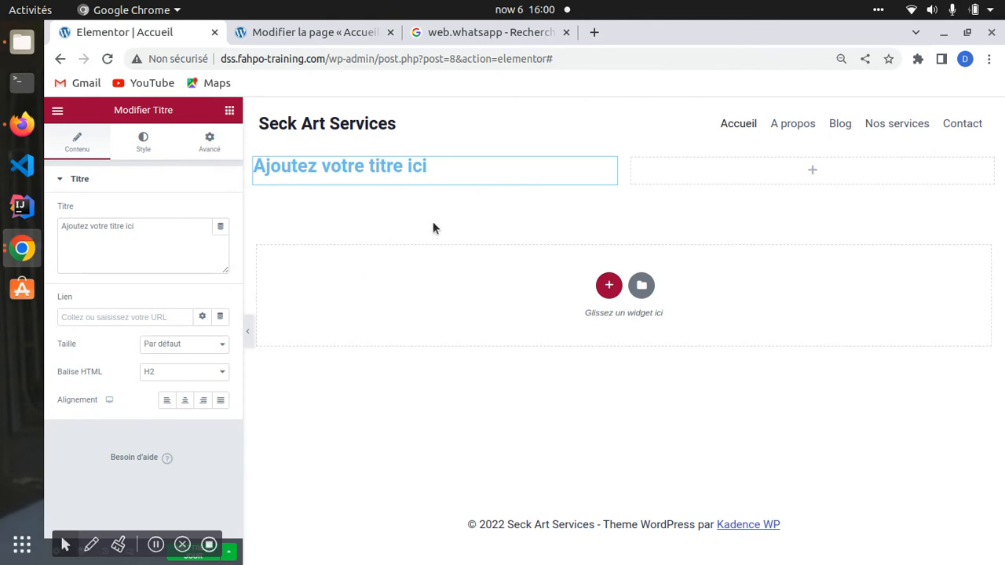
key(Delete)
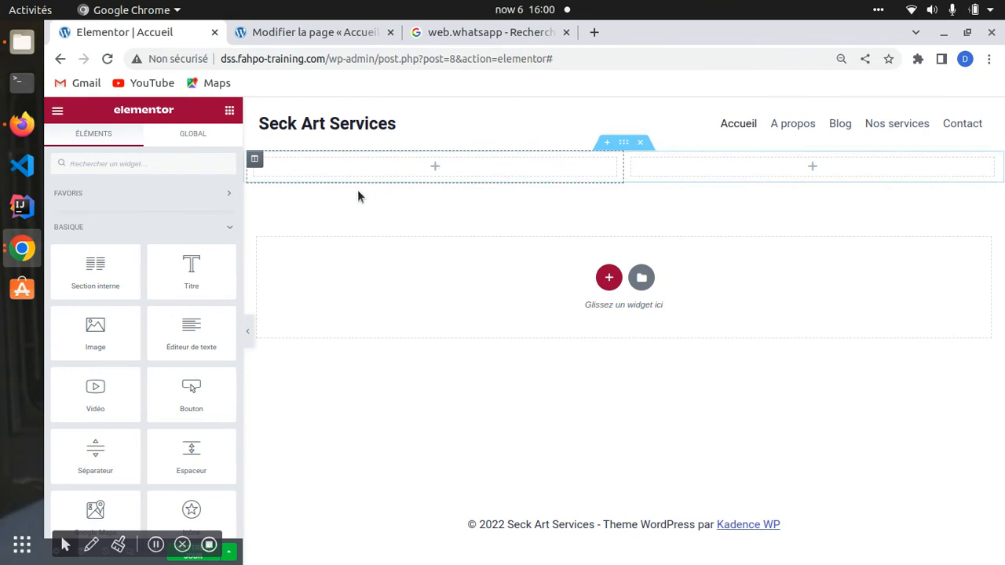
Step: Add a Titre widget to the first column of the two-column section
drag(191, 276, 443, 171)
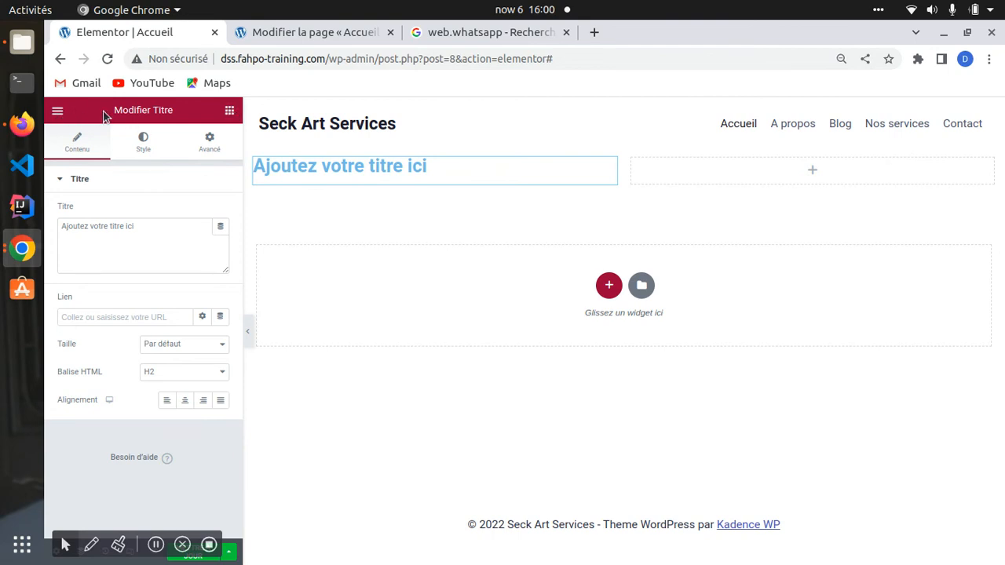
click(57, 110)
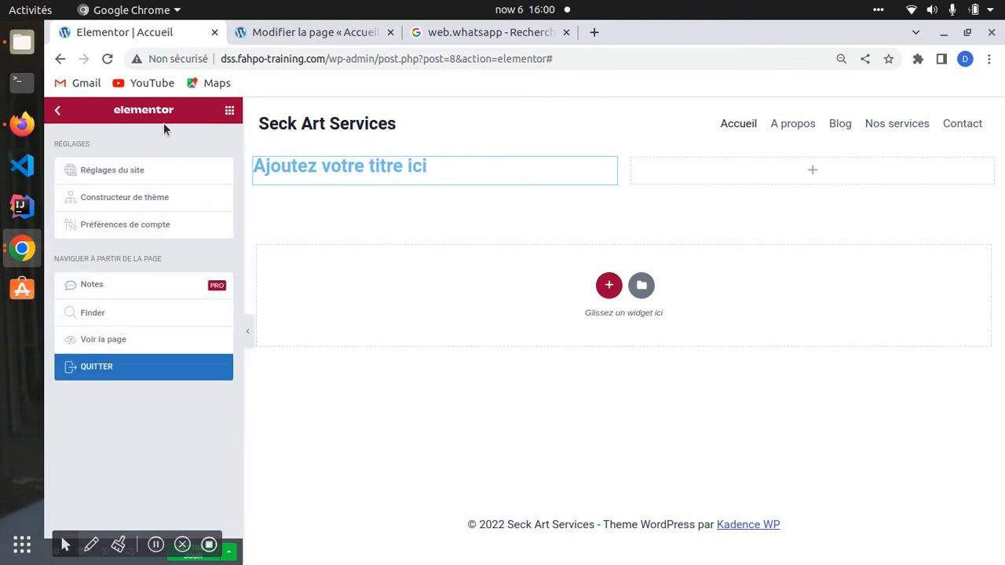
click(57, 111)
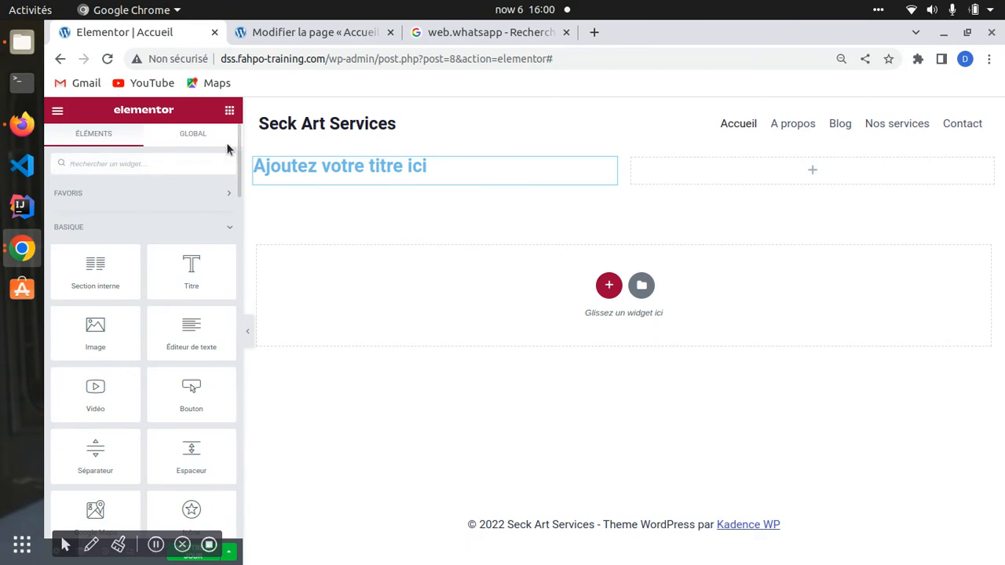
Step: Clear the placeholder text of the Titre widget in its content settings
click(384, 172)
click(123, 232)
double_click(374, 168)
click(350, 163)
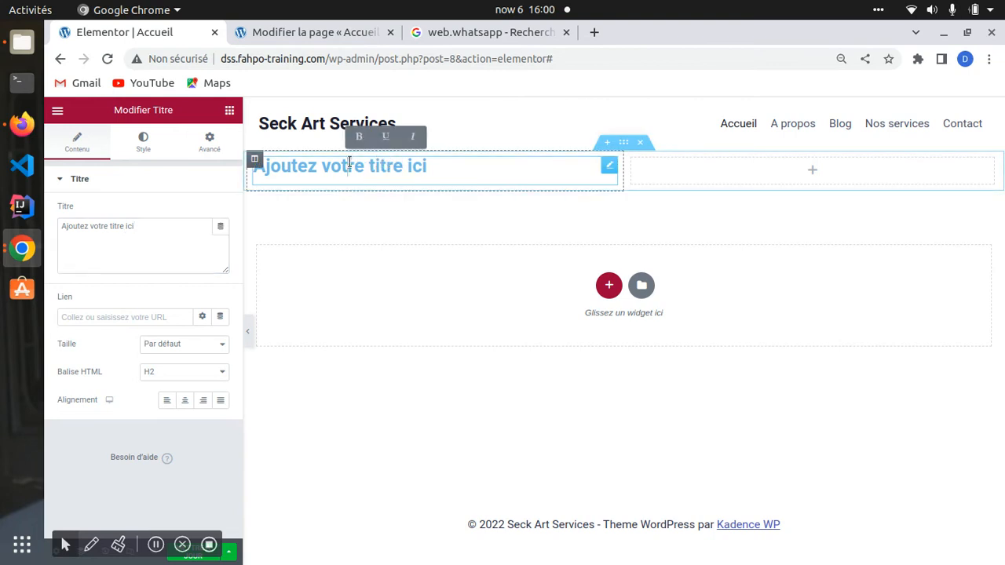
triple_click(351, 163)
click(87, 232)
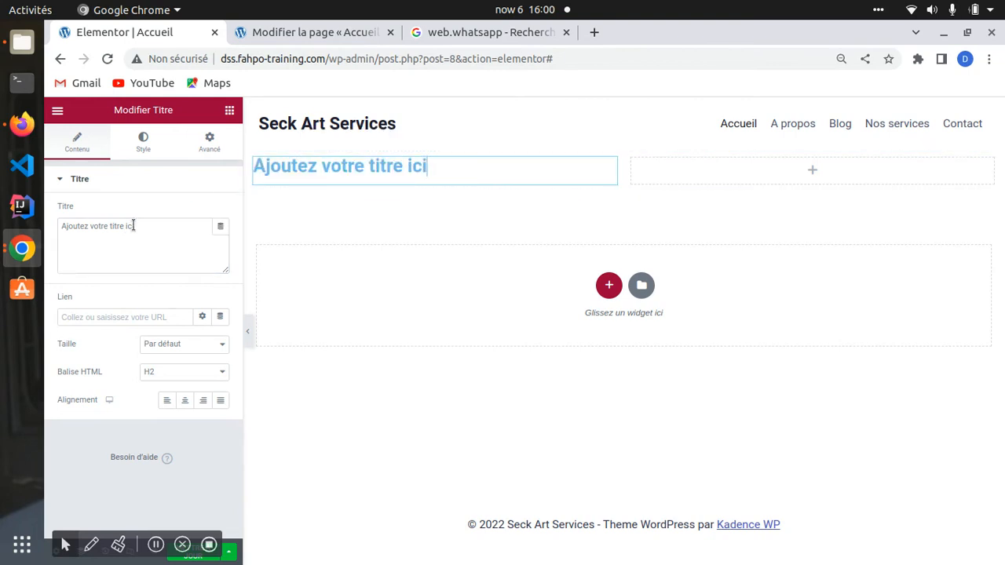
drag(86, 243, 81, 225)
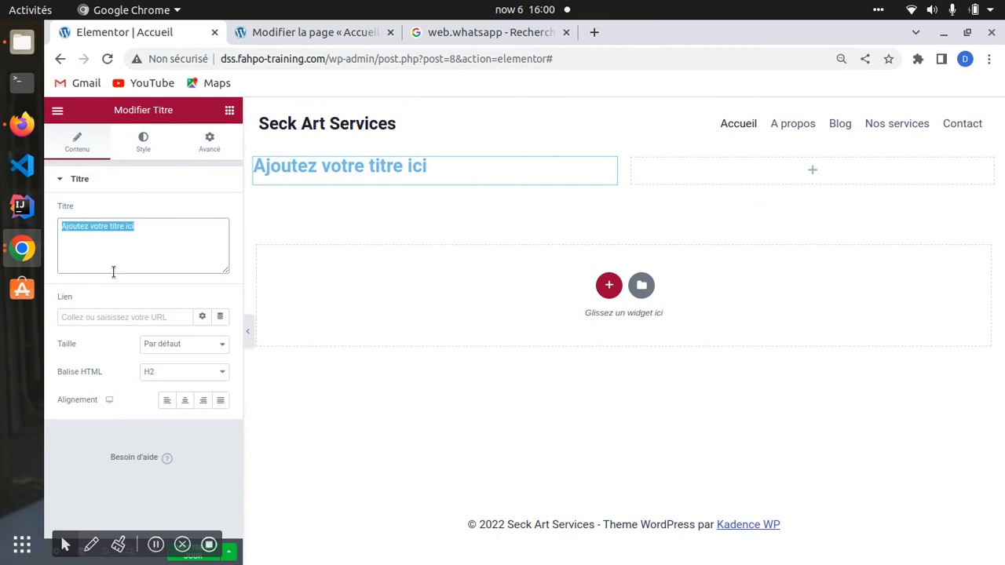
key(BackSpace)
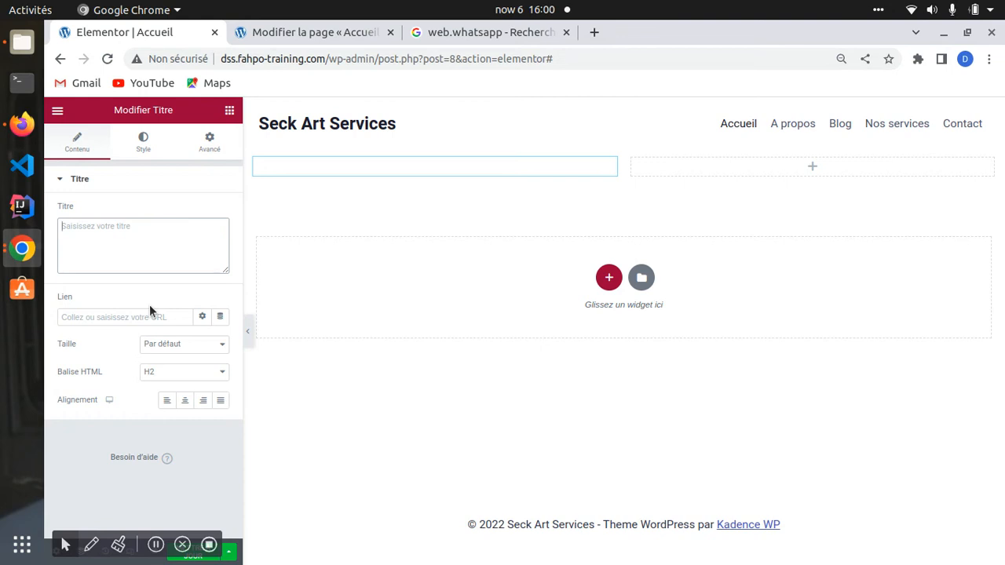
Step: Set the Titre widget's text to "Coder pour un avenir meilleur"
text(Co)
key(BackSpace)
key(BackSpace)
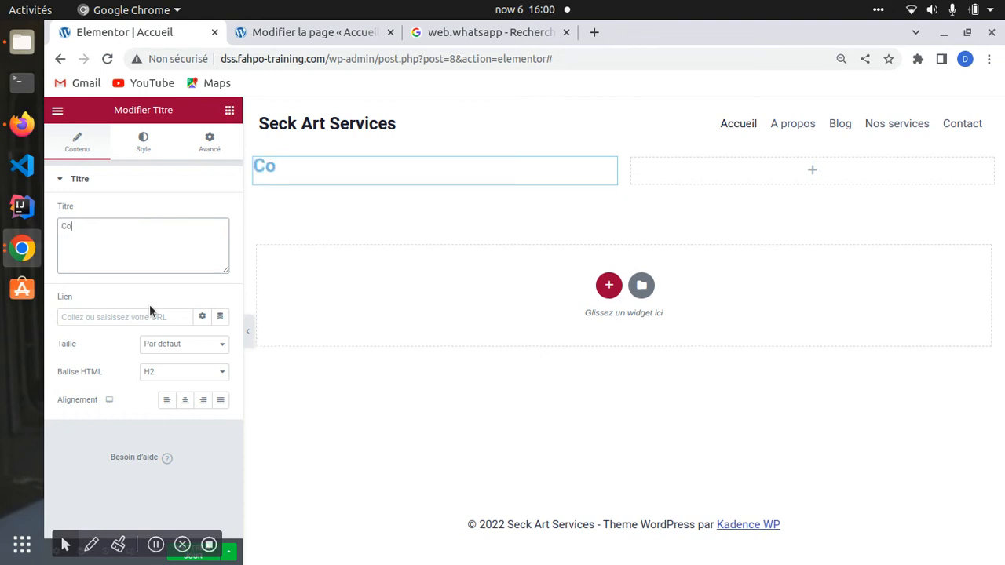
text(<>)
key(Left)
text(/)
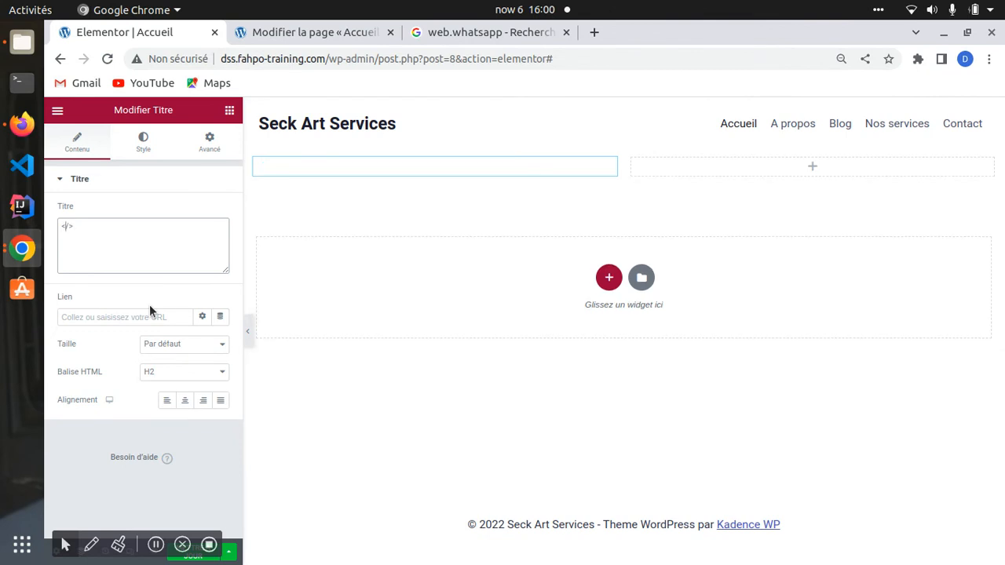
key(Left)
text(Coder)
key(BackSpace)
key(BackSpace)
key(Home)
key(Delete)
key(End)
text(pour)
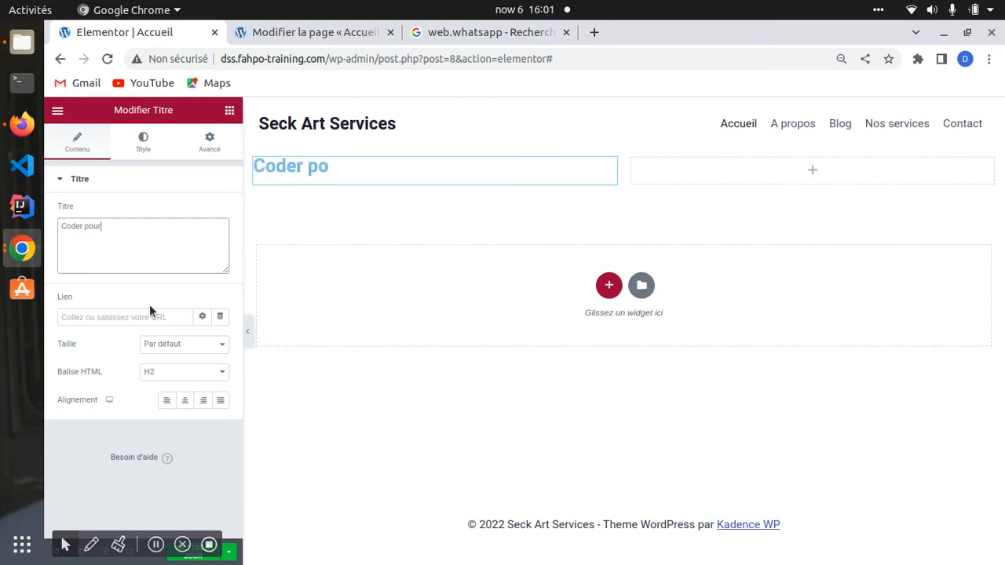
text( un aveni)
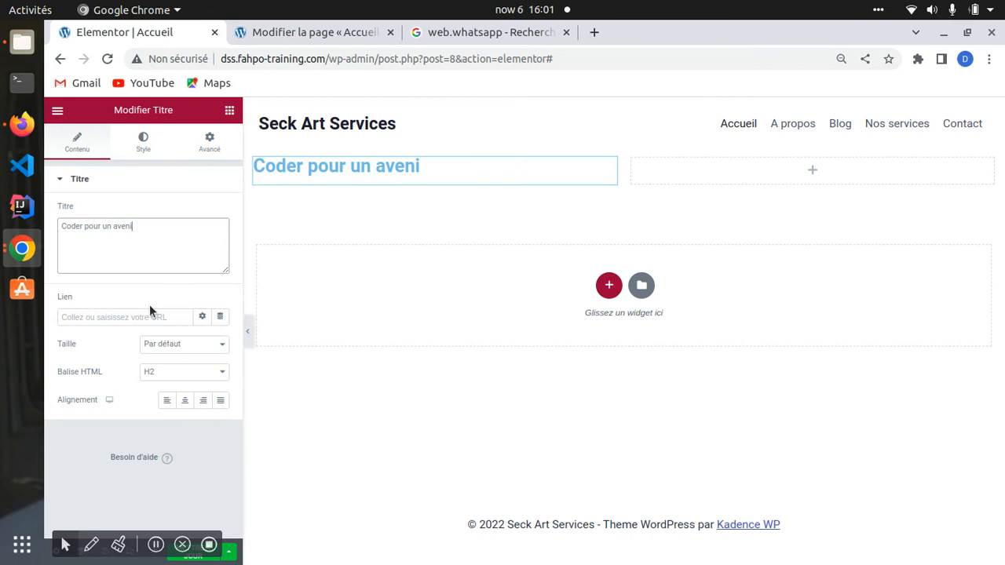
text(r meilleur)
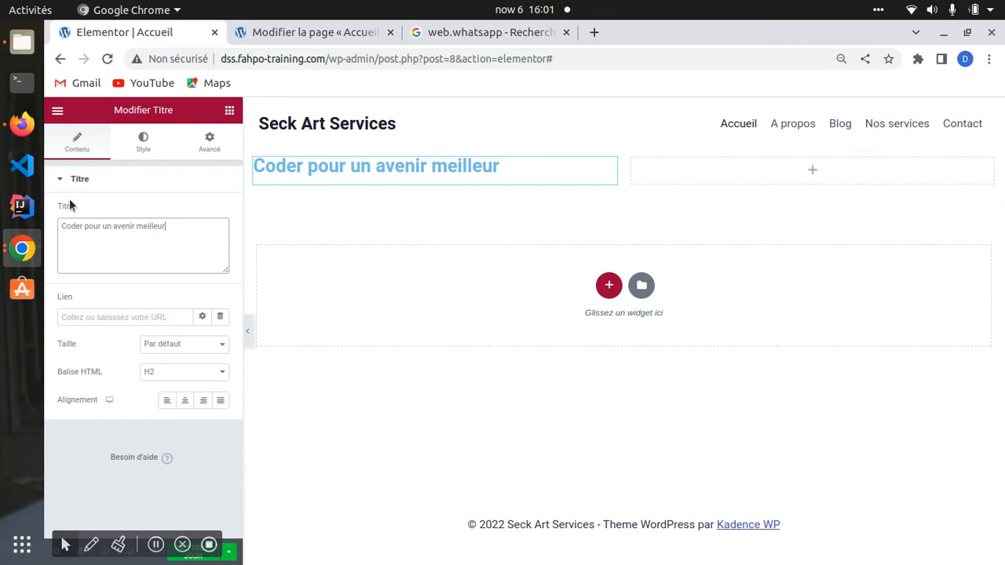
Step: Replace the text of the Titre widget in the first column with "Créer un design avec canva"
click(91, 317)
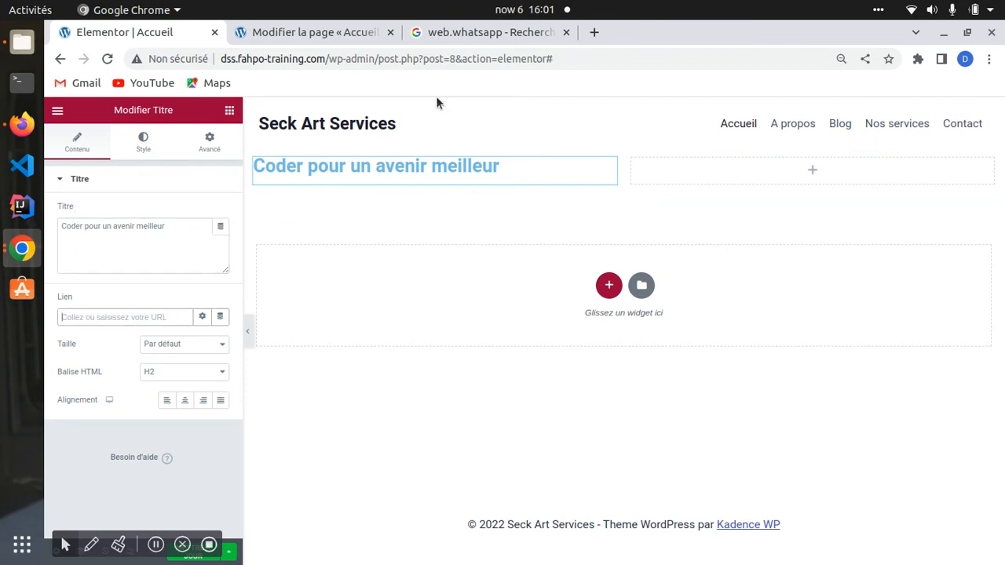
click(415, 166)
triple_click(500, 166)
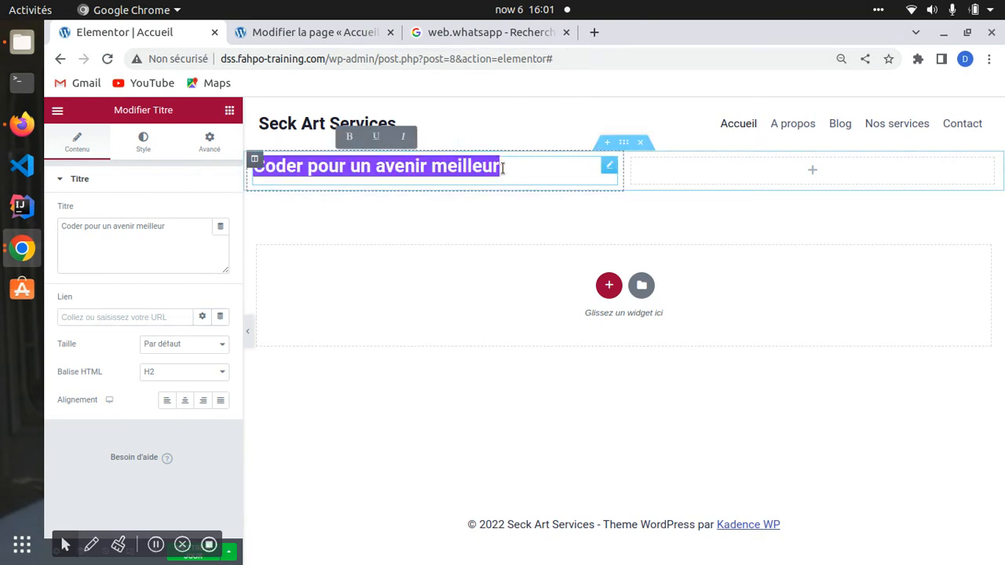
click(507, 166)
key(ctrl+a)
key(BackSpace)
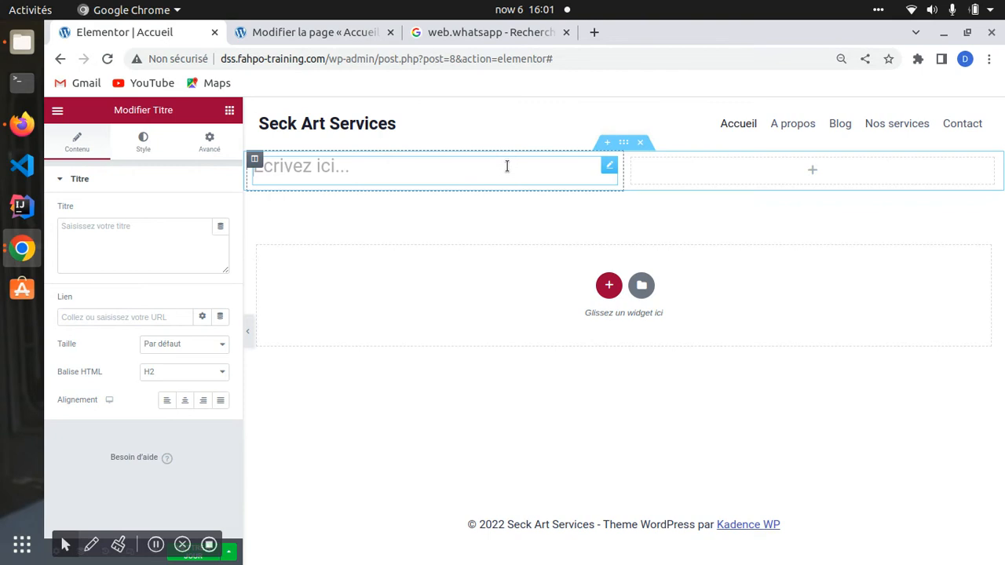
text(Appre)
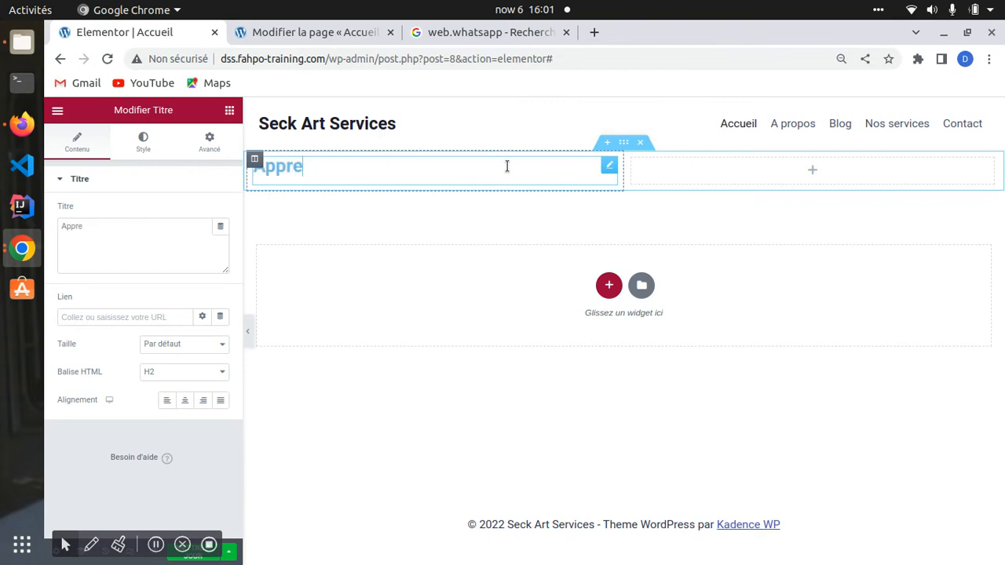
key(ctrl+a)
key(BackSpace)
text(Créer un desi)
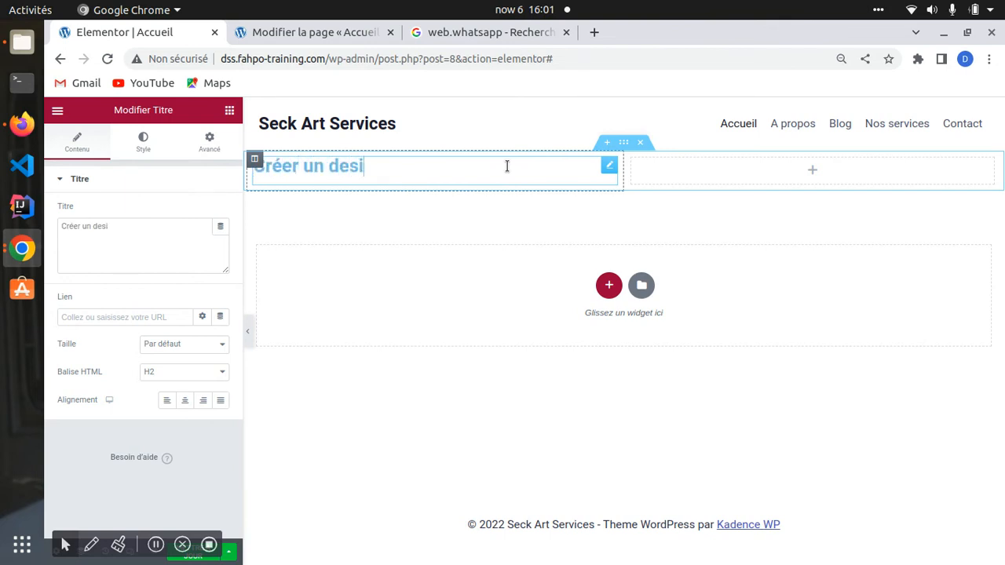
text(gn ave)
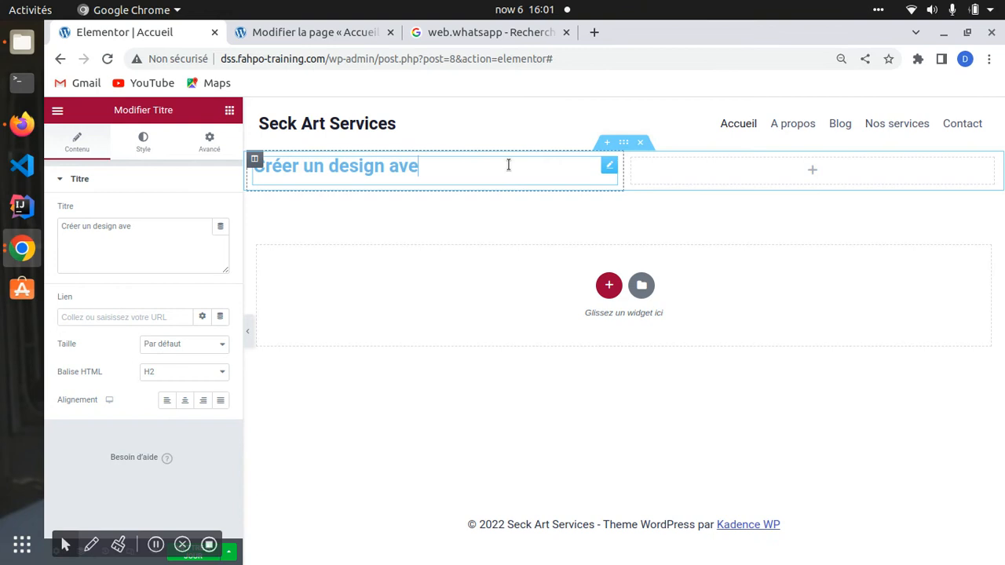
text(c canva)
Step: Open the Daaray Technologie YouTube channel in the browser tab holding the web.whatsapp search
click(432, 32)
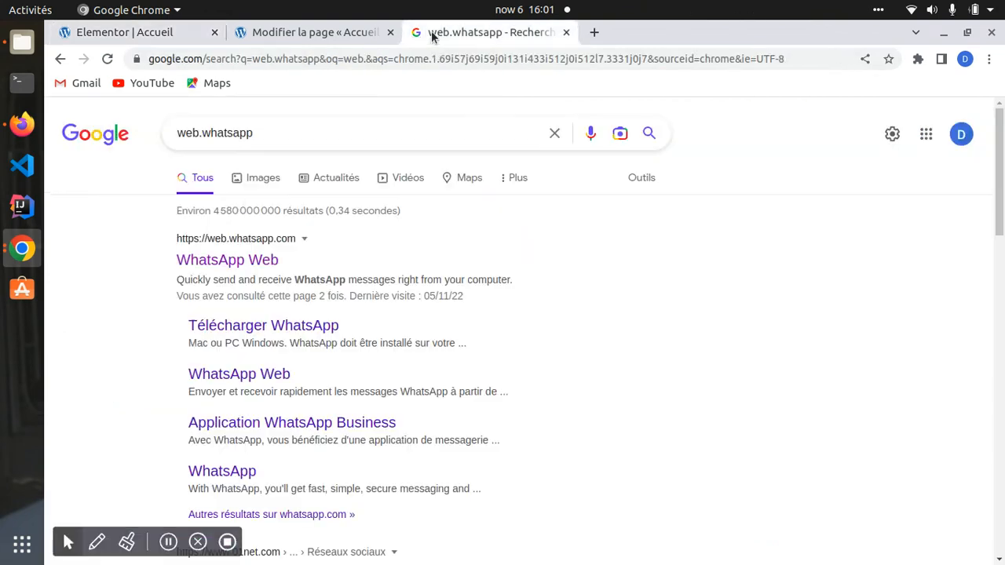
click(432, 58)
text(you)
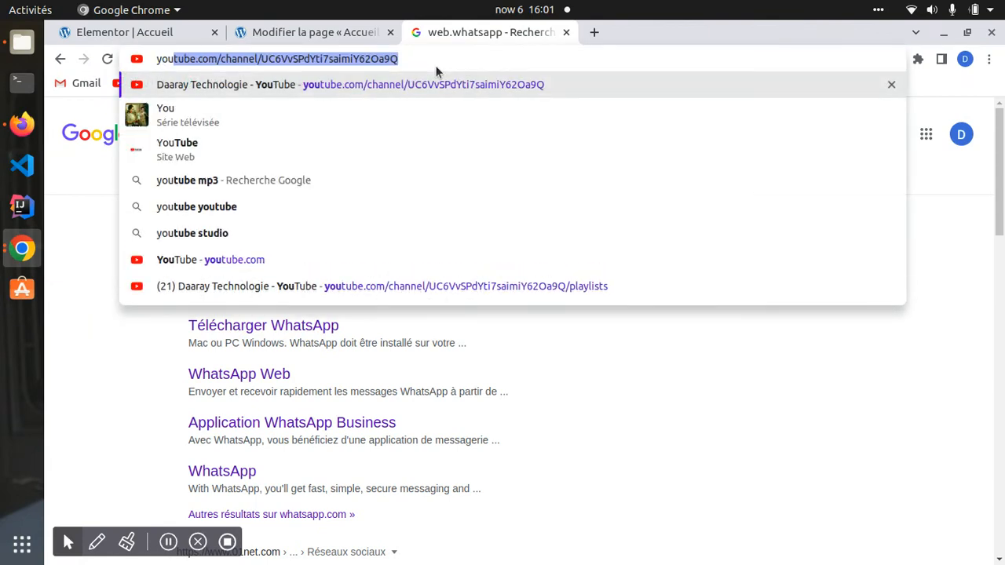
key(Return)
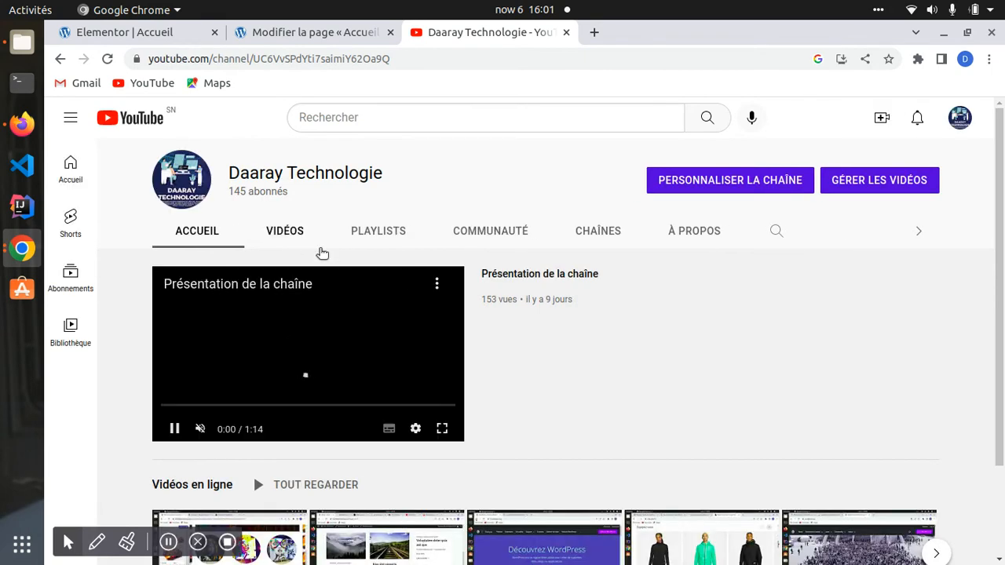
Step: Open the video "Concevoir un design avec Canva Vidéo 1" from the channel's list of videos
scroll(358, 292, down, 1)
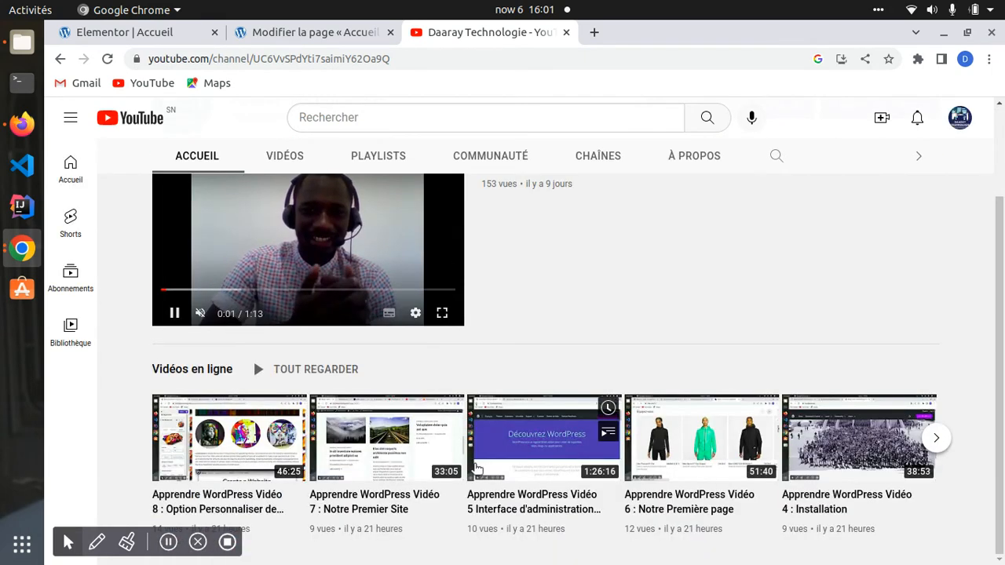
scroll(474, 451, up, 1)
click(354, 128)
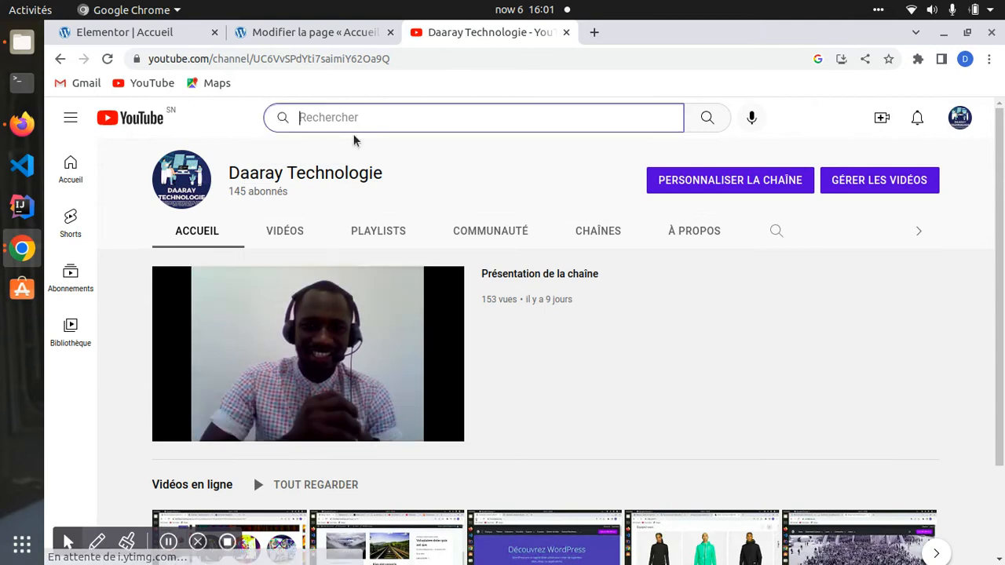
click(287, 228)
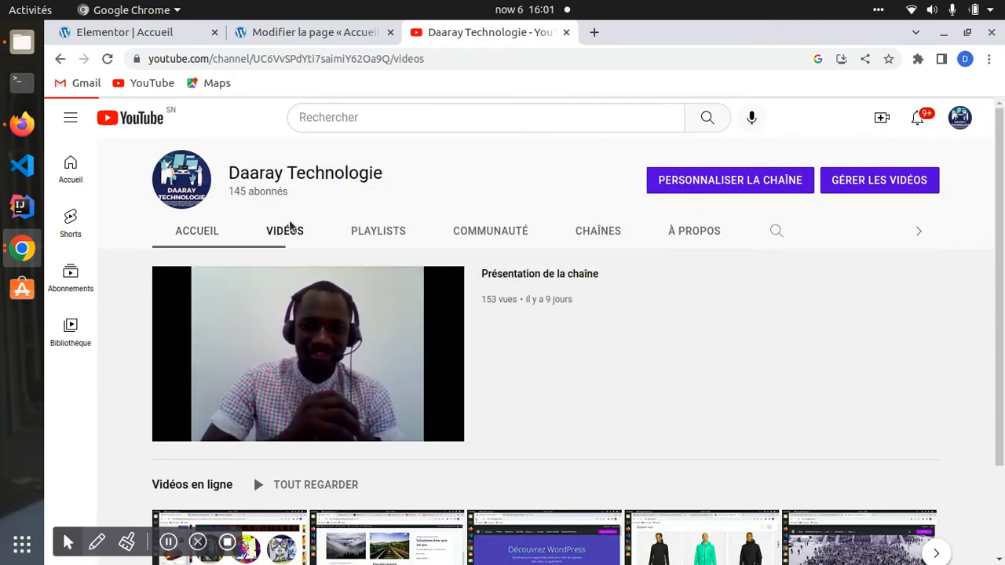
scroll(468, 355, down, 3)
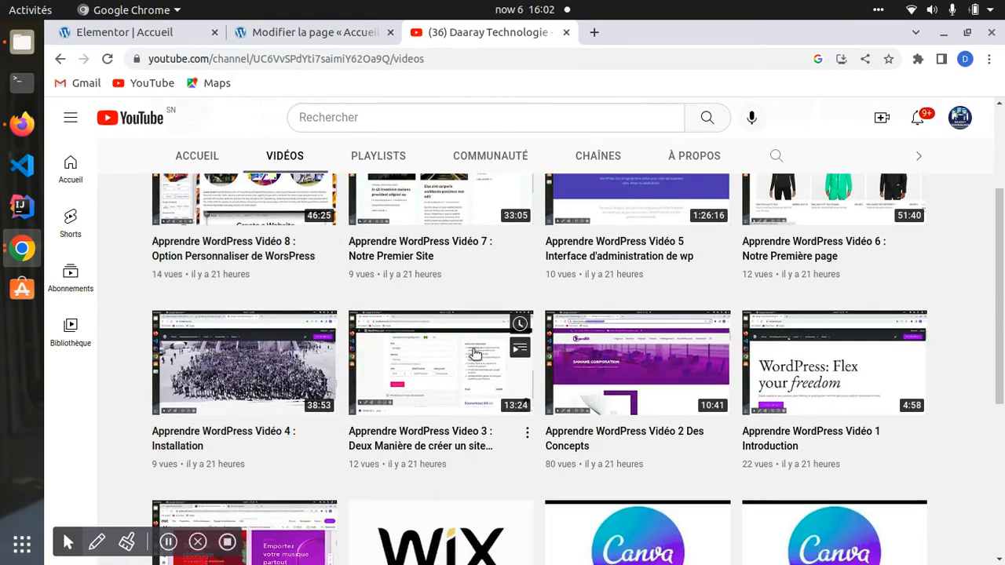
scroll(468, 349, down, 1)
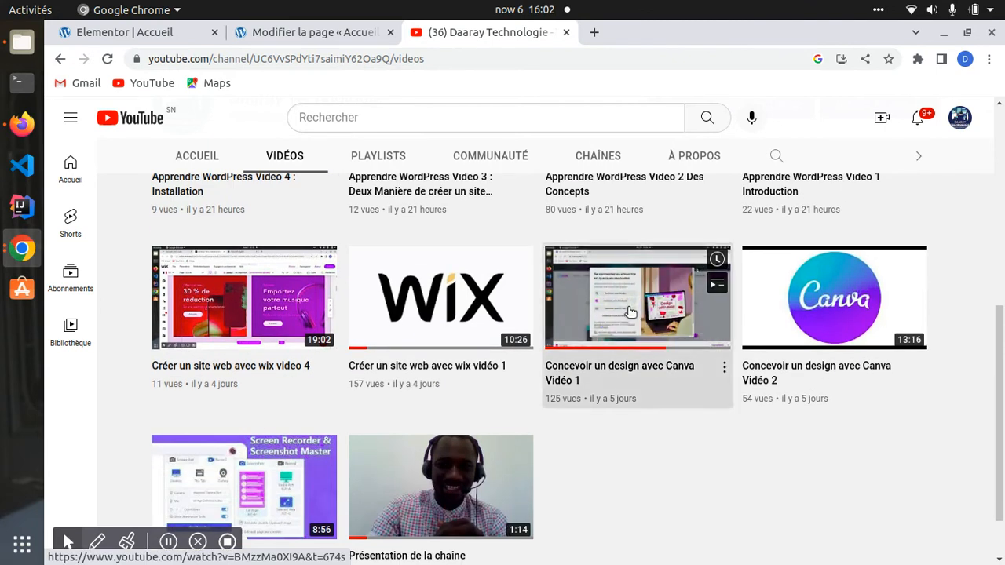
click(576, 346)
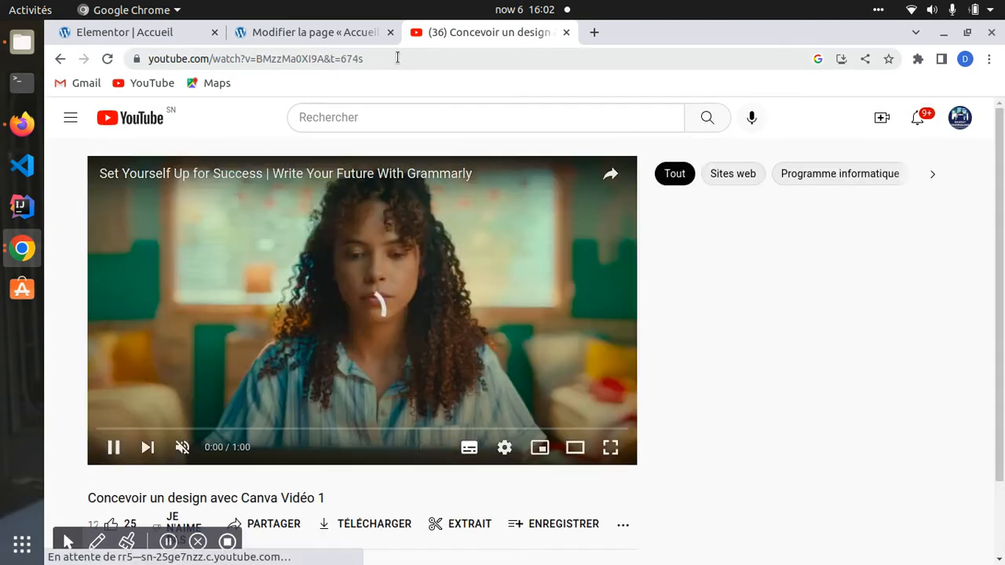
Step: Copy the share link of the Canva video
click(355, 58)
click(271, 524)
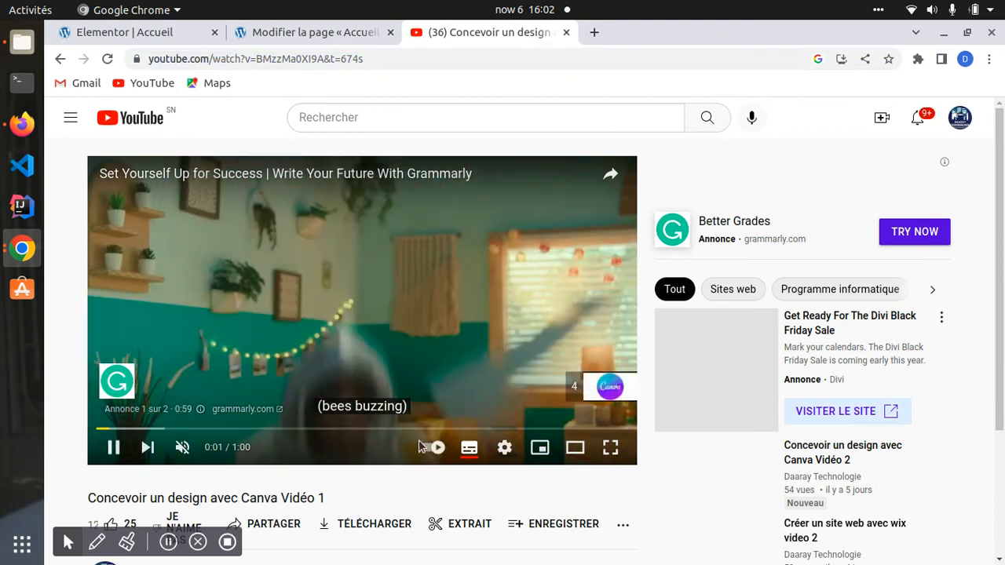
click(660, 413)
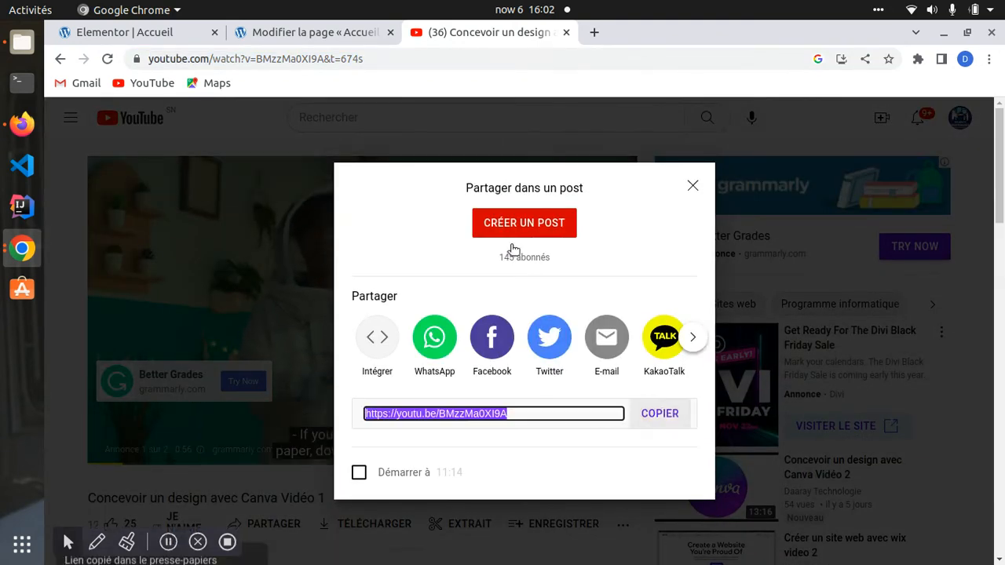
Step: Return to the Elementor editor, paste the copied video URL as the Titre widget's link and show the link options
click(274, 33)
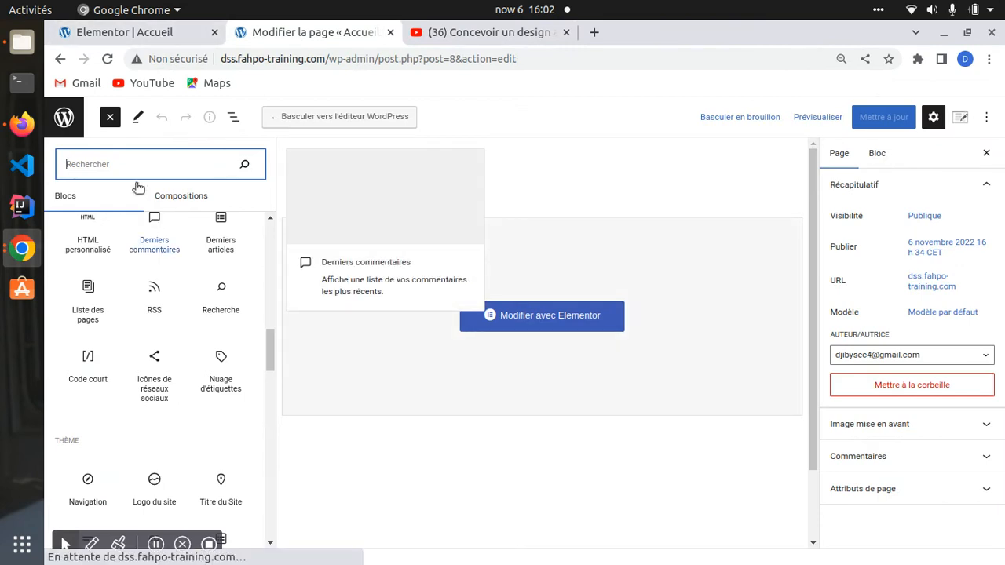
click(139, 32)
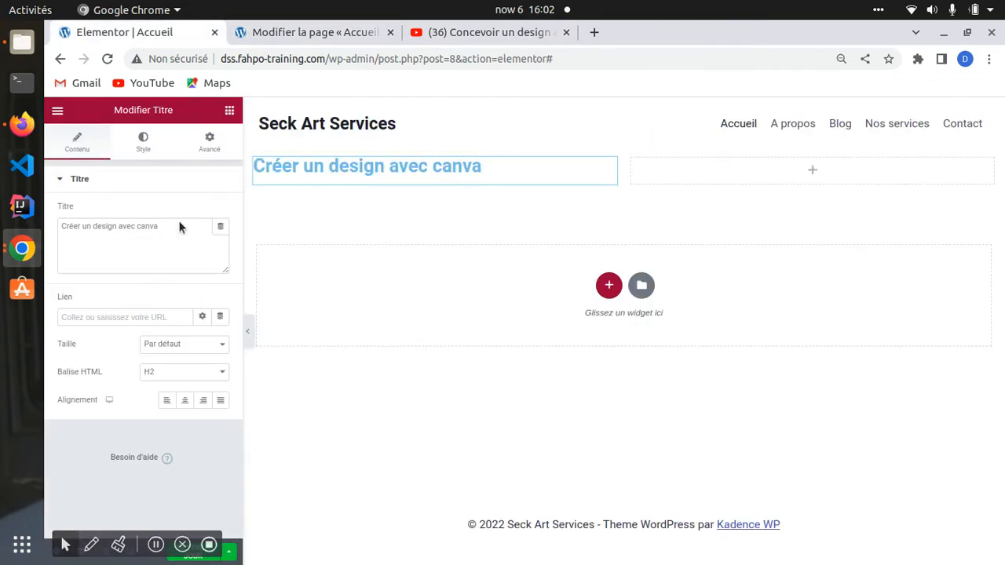
click(94, 316)
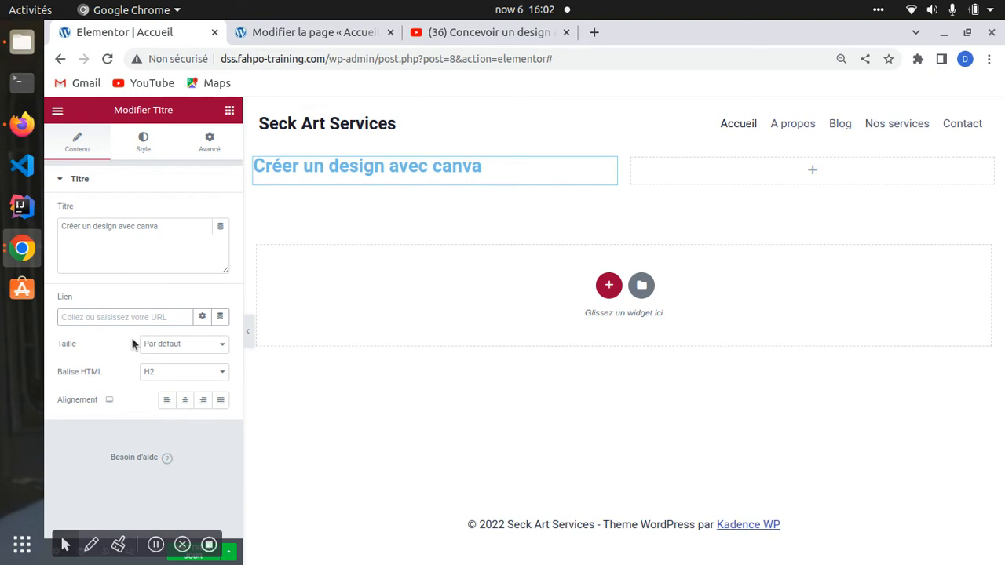
key(ctrl+v)
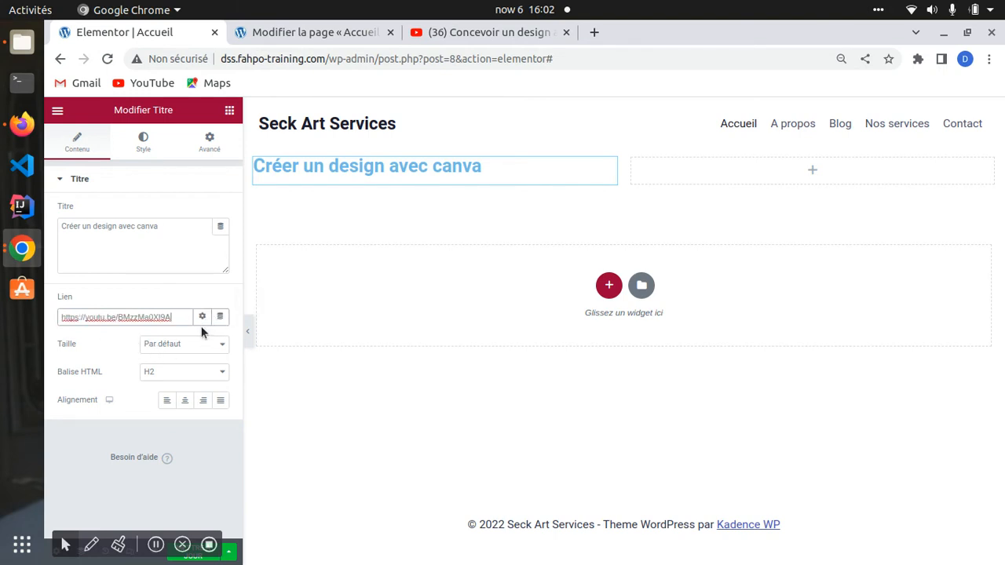
click(201, 316)
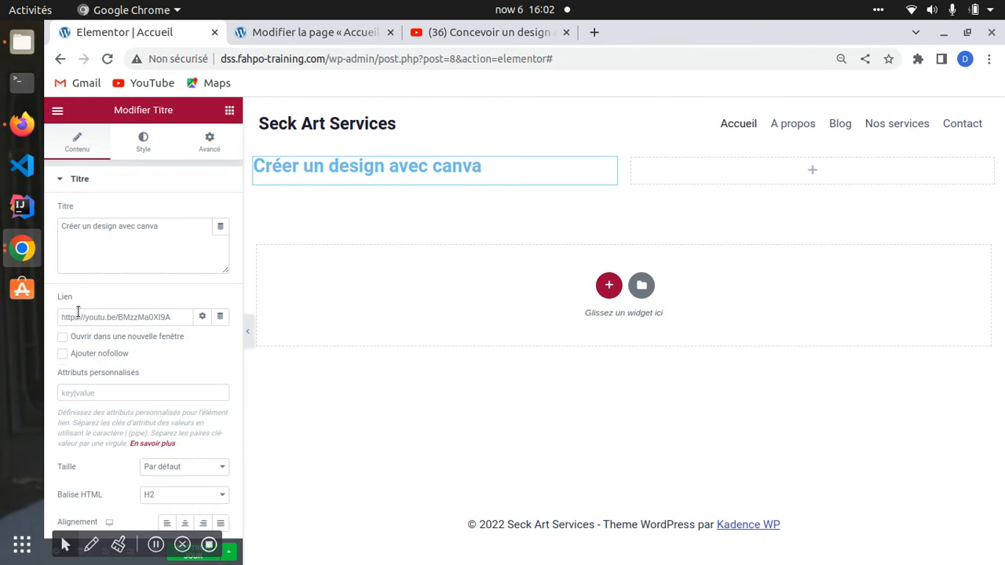
Step: Close the WordPress page editor tab and the YouTube video tab, dismissing the share dialog
click(259, 33)
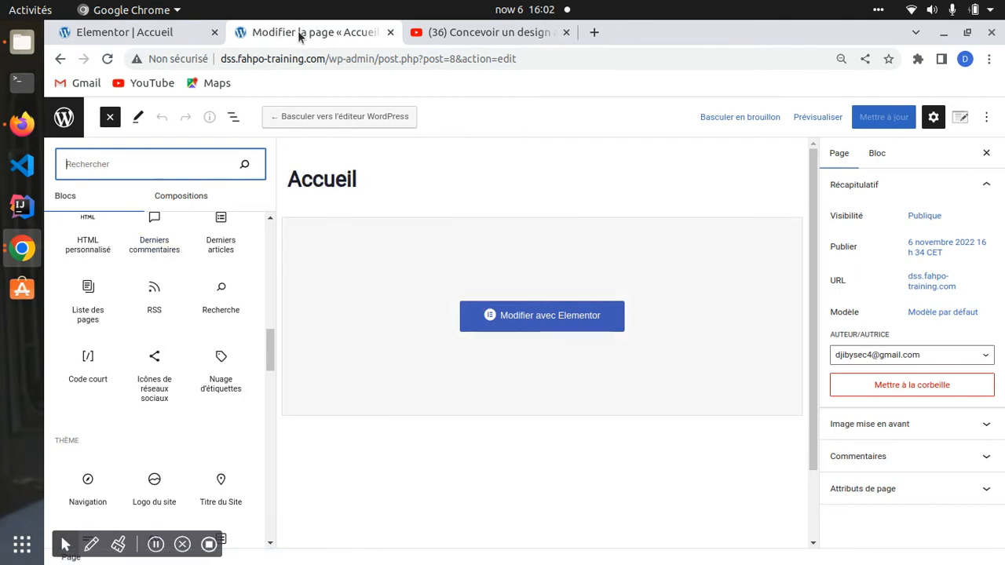
click(390, 32)
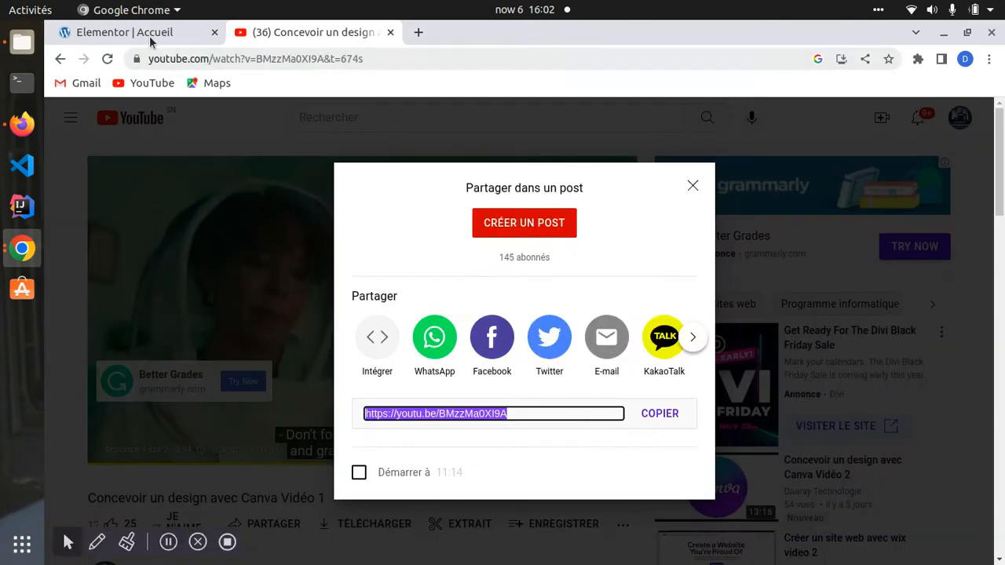
click(696, 185)
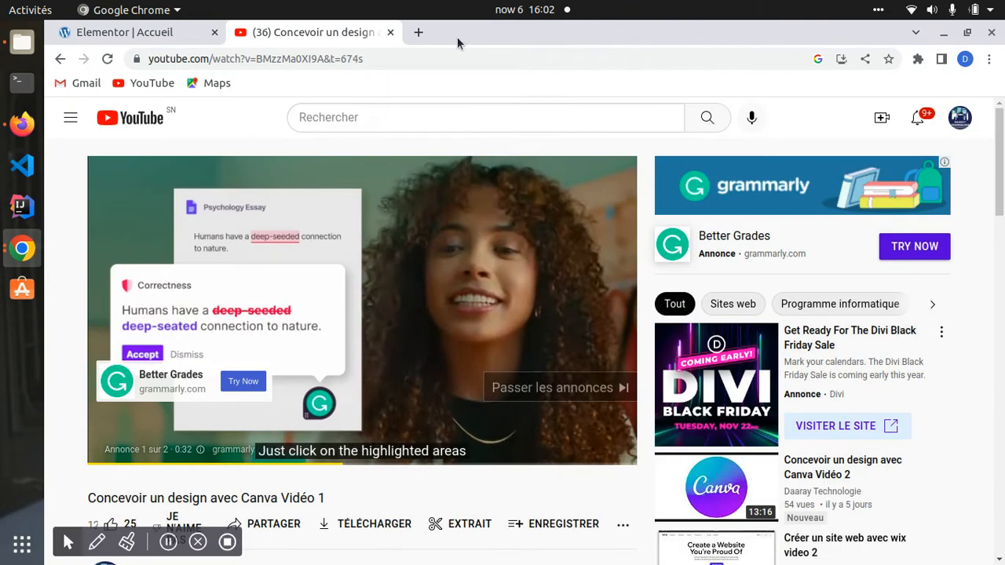
click(390, 32)
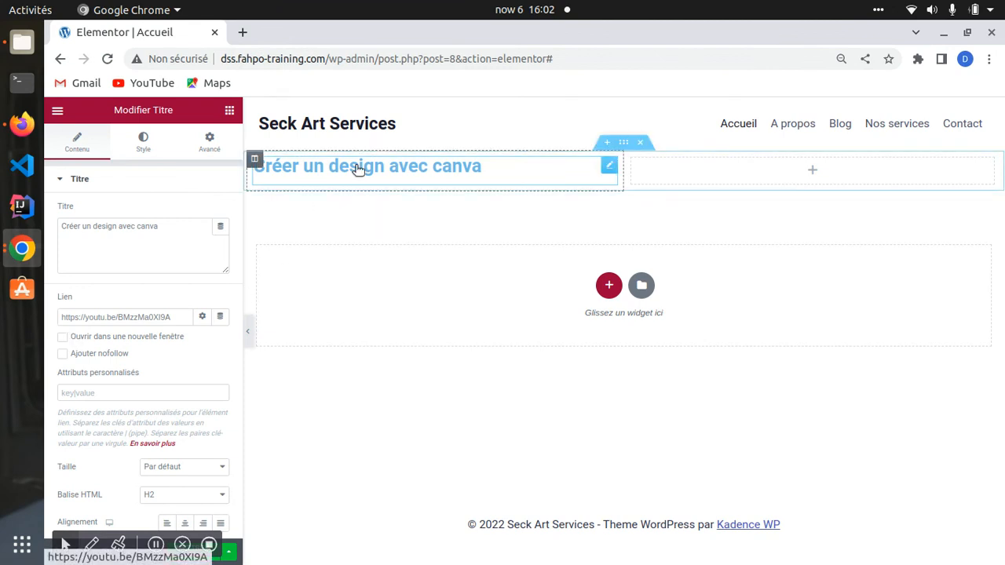
Step: Set the title's link to open in a new window
click(242, 33)
click(392, 33)
click(63, 337)
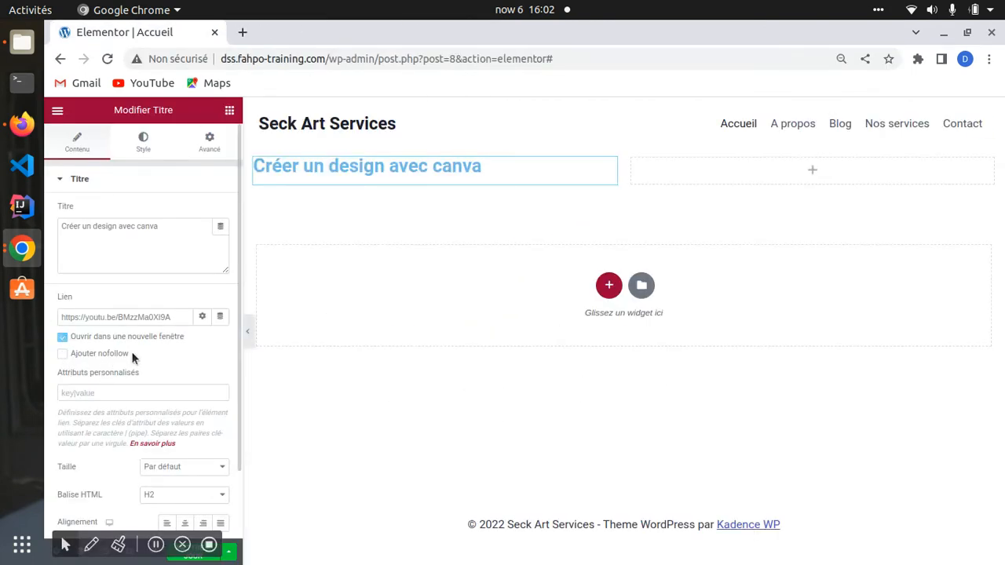
Step: Try the sizes Petit, Moyen and Grand on the title and restore Par défaut
scroll(107, 405, down, 2)
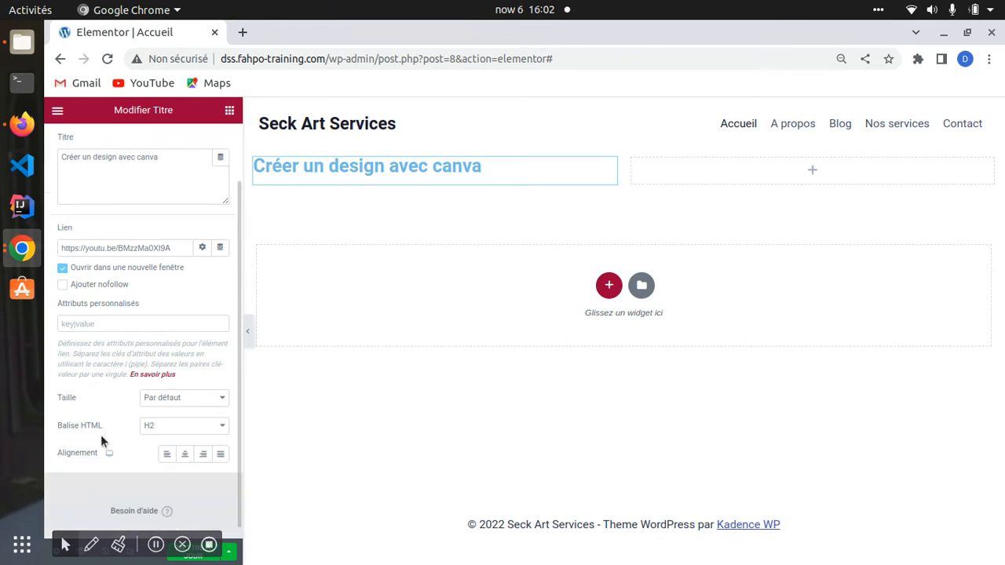
click(194, 394)
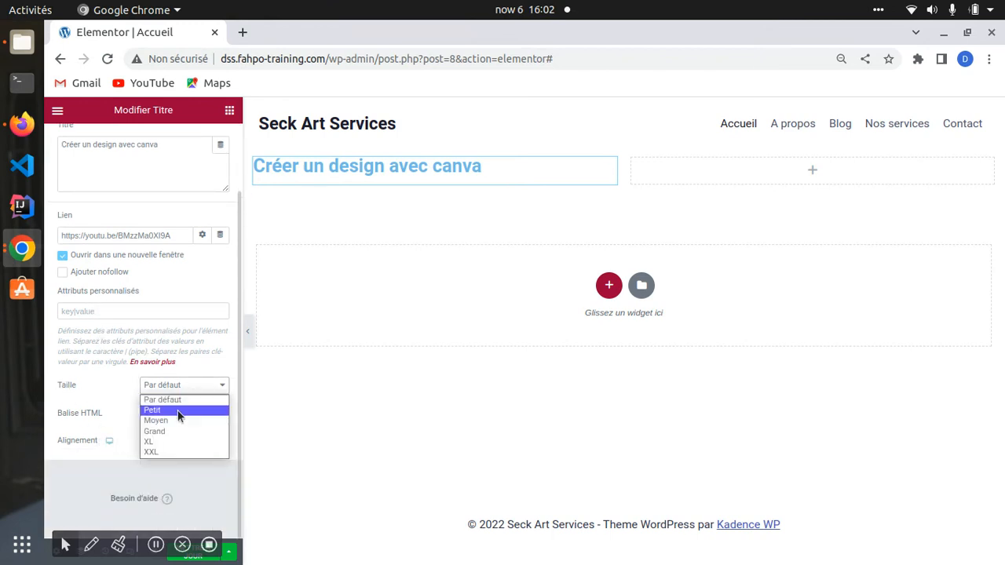
click(166, 410)
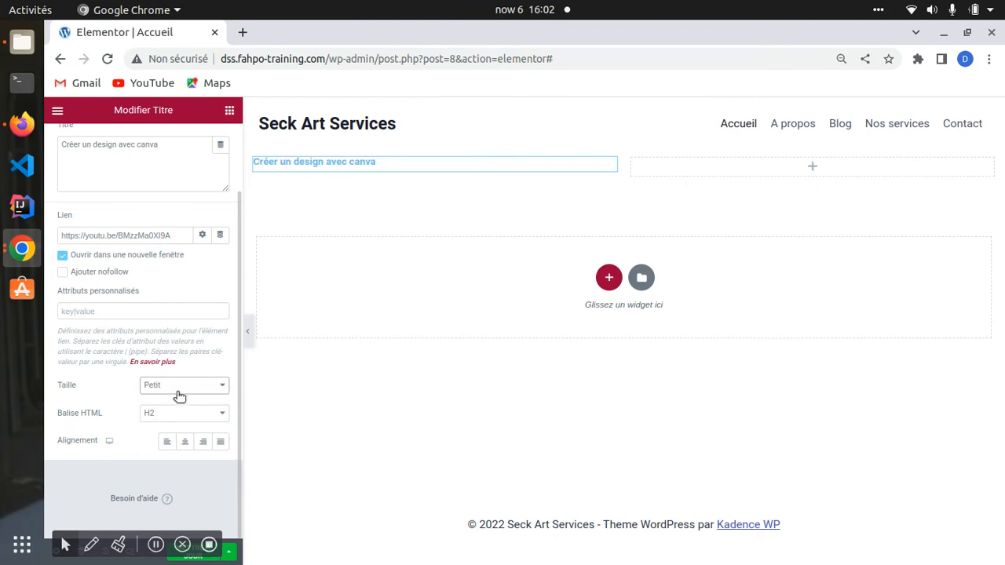
click(174, 389)
click(157, 424)
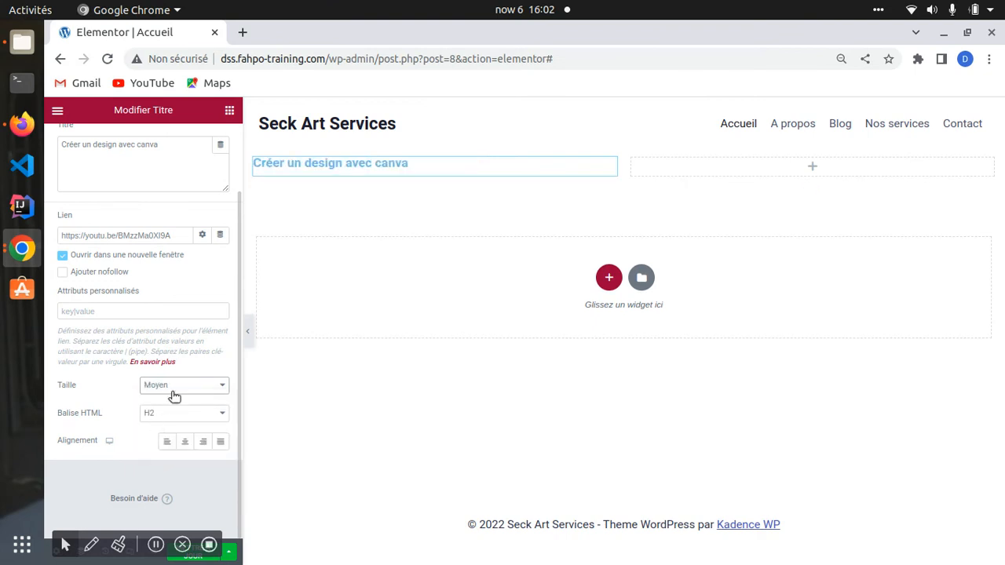
click(172, 389)
click(164, 432)
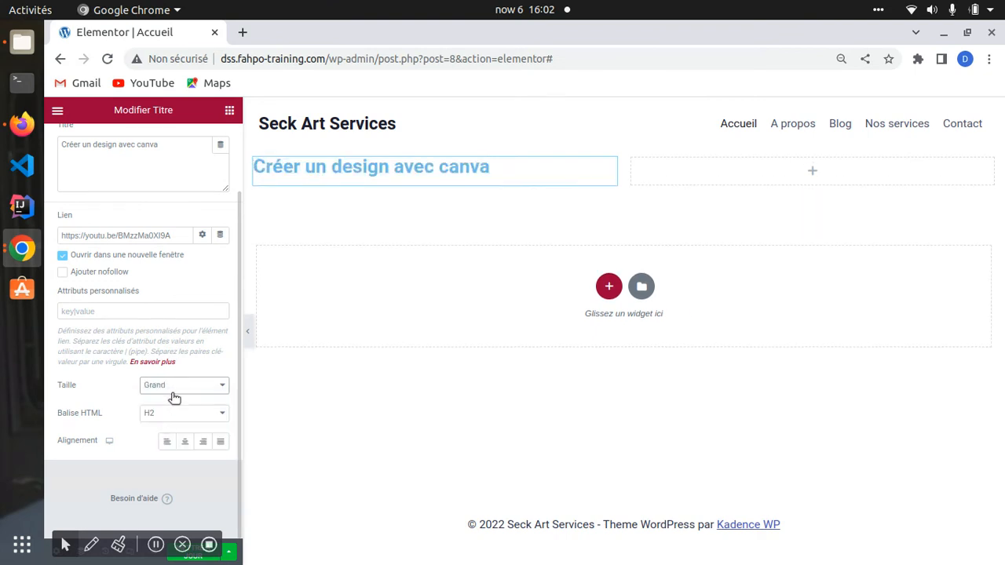
double_click(179, 386)
click(177, 387)
click(171, 400)
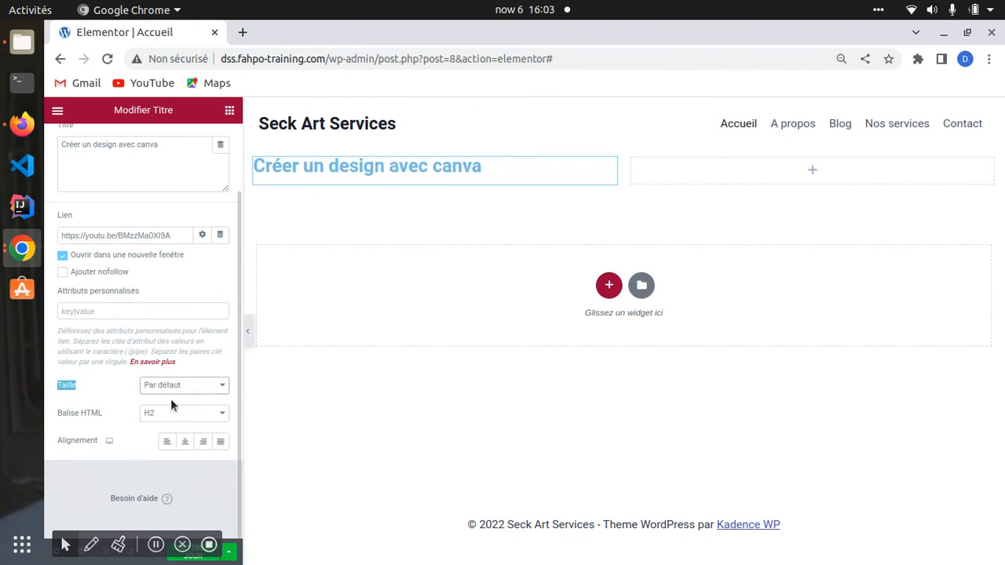
Step: Try the different alignments on the title and leave it centred in its column
click(188, 446)
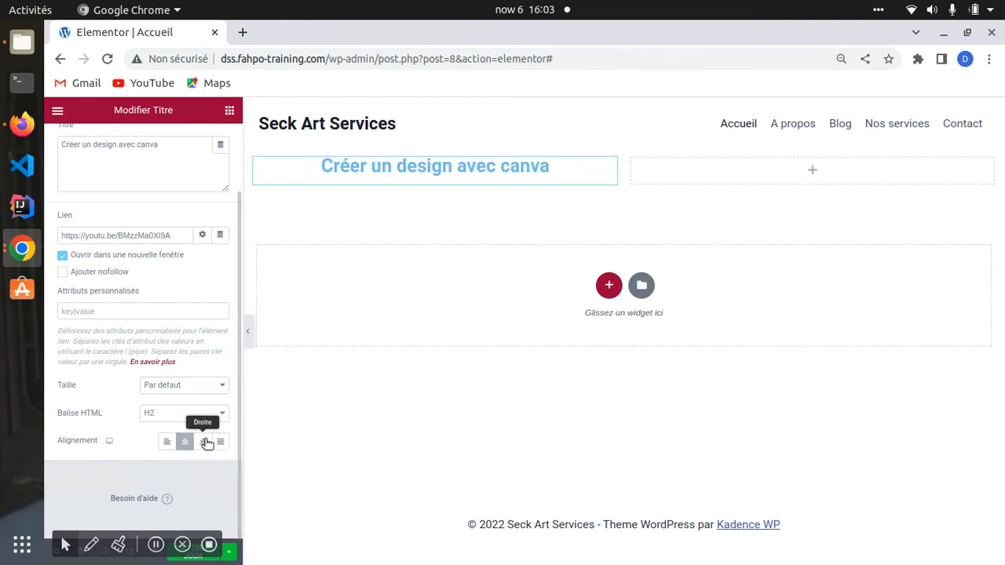
click(206, 443)
click(225, 445)
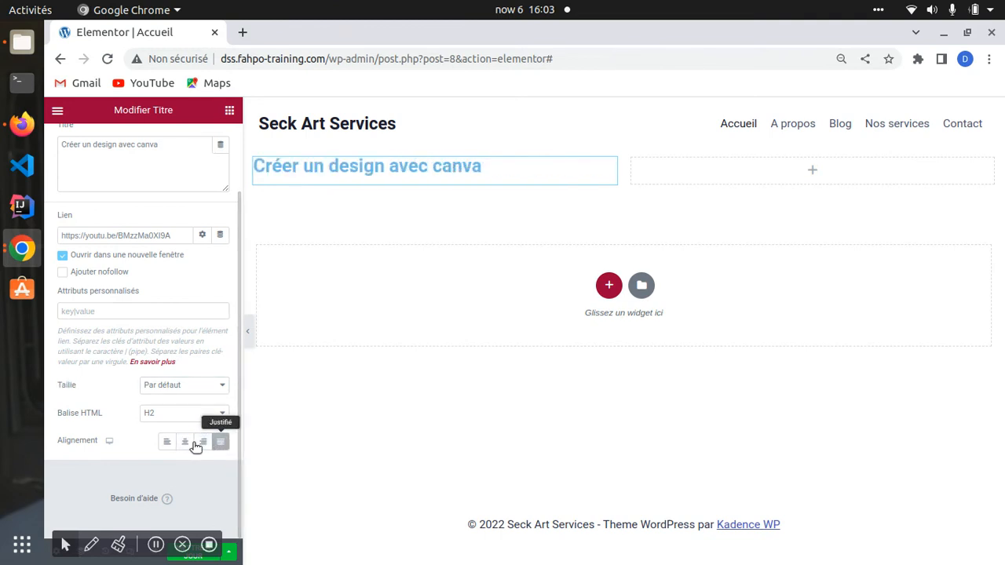
click(168, 445)
click(168, 445)
click(185, 444)
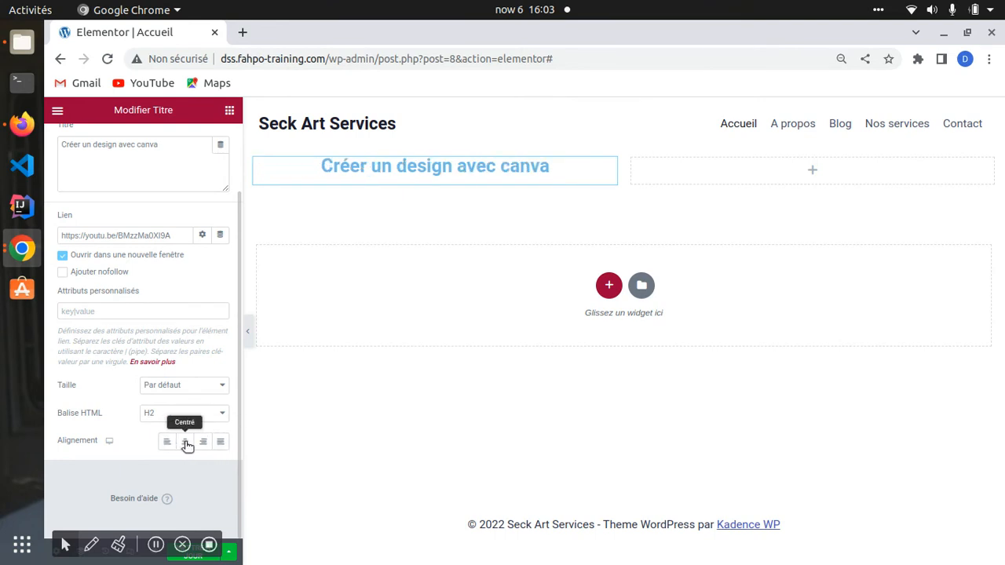
Step: Open the title's style settings and browse the global colours for its text colour
scroll(141, 465, up, 2)
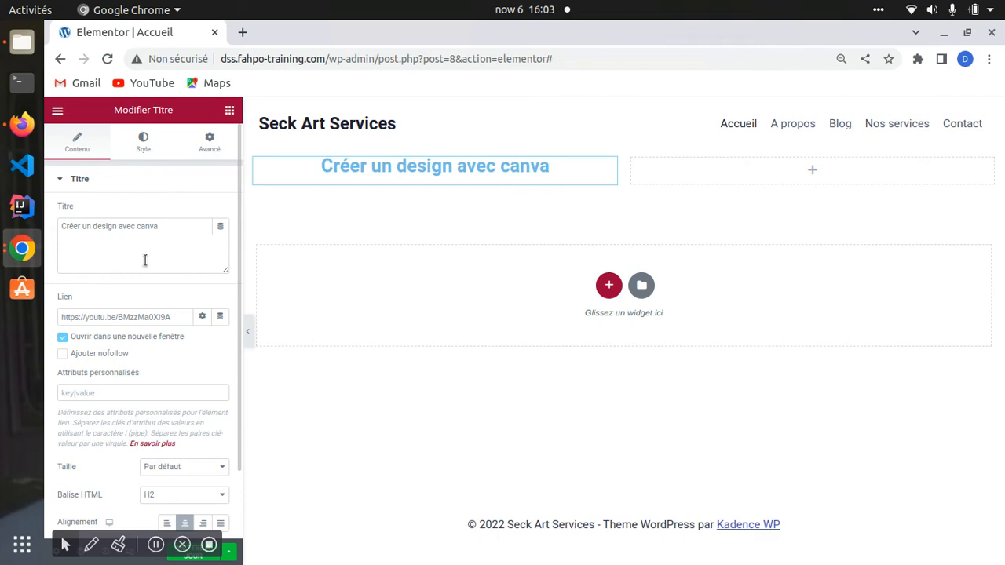
click(144, 141)
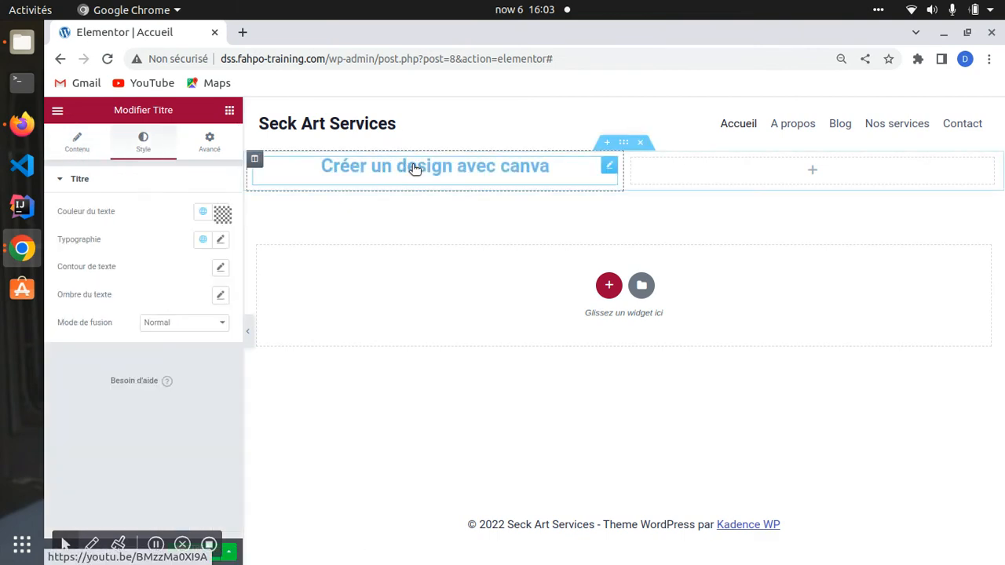
click(201, 212)
scroll(85, 346, down, 2)
scroll(89, 346, up, 2)
scroll(103, 314, down, 3)
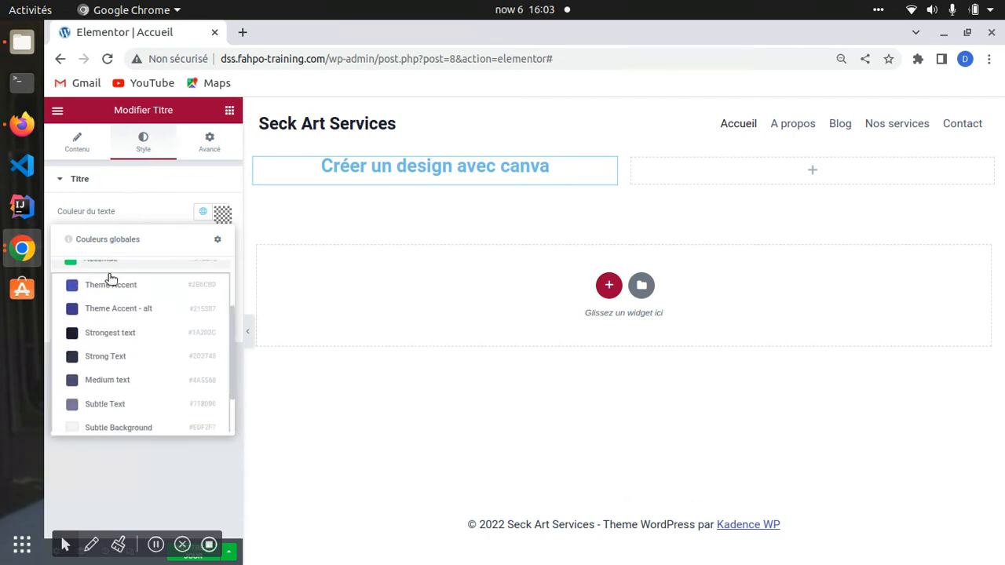
Step: Set the text colour of the heading "Créer un design avec canva" to a custom orange, about #E86A20
scroll(140, 379, up, 4)
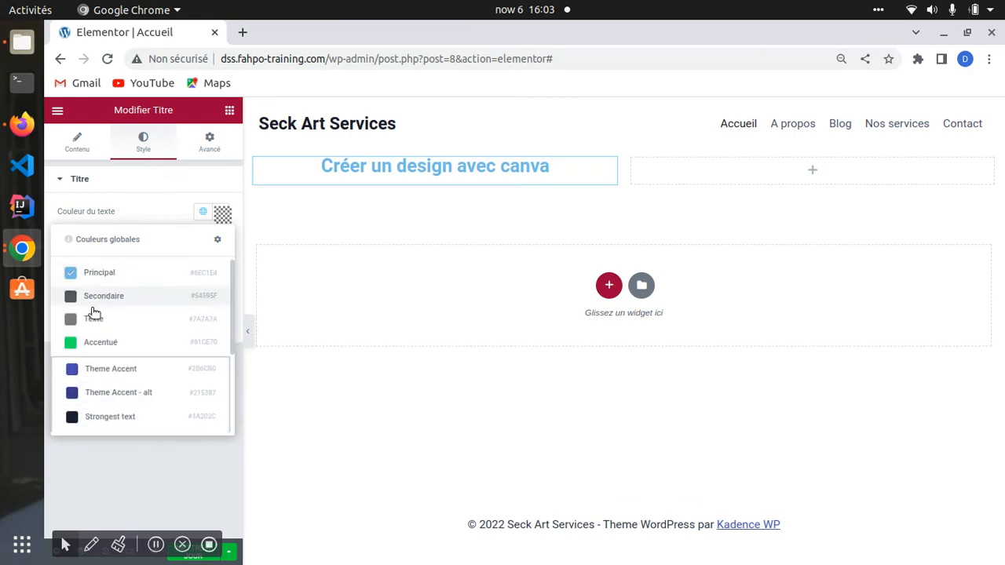
scroll(90, 330, down, 3)
scroll(86, 298, up, 3)
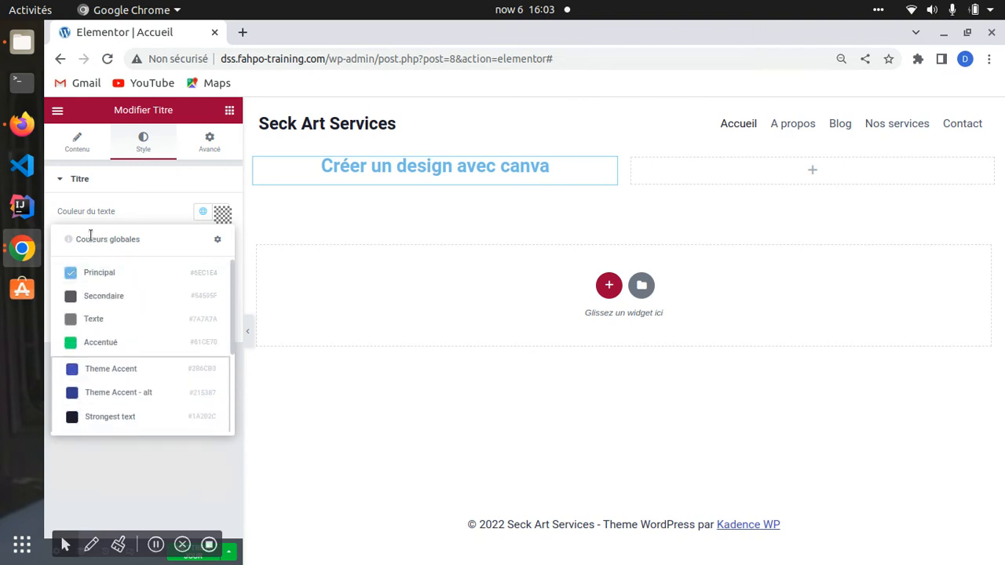
drag(83, 238, 150, 239)
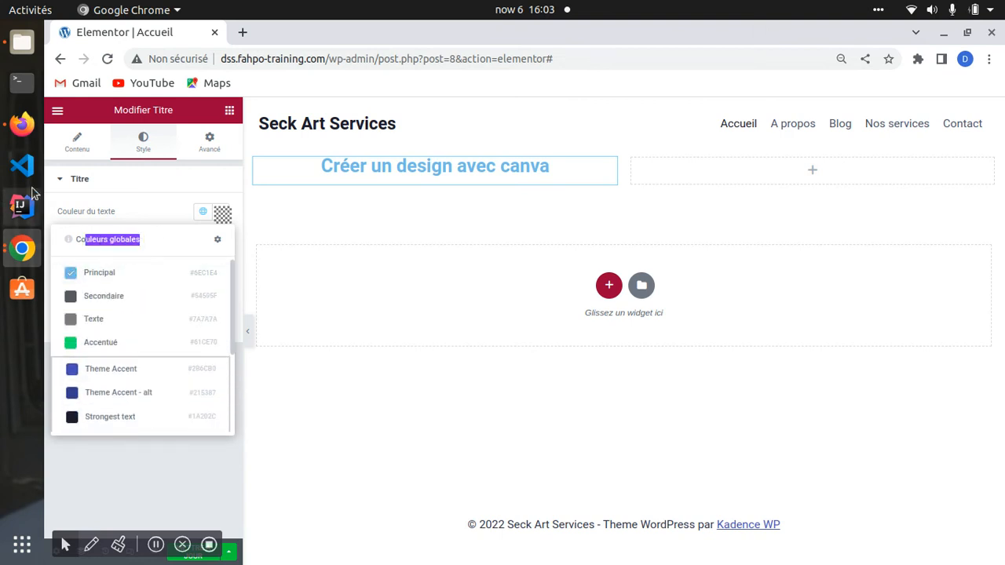
click(224, 215)
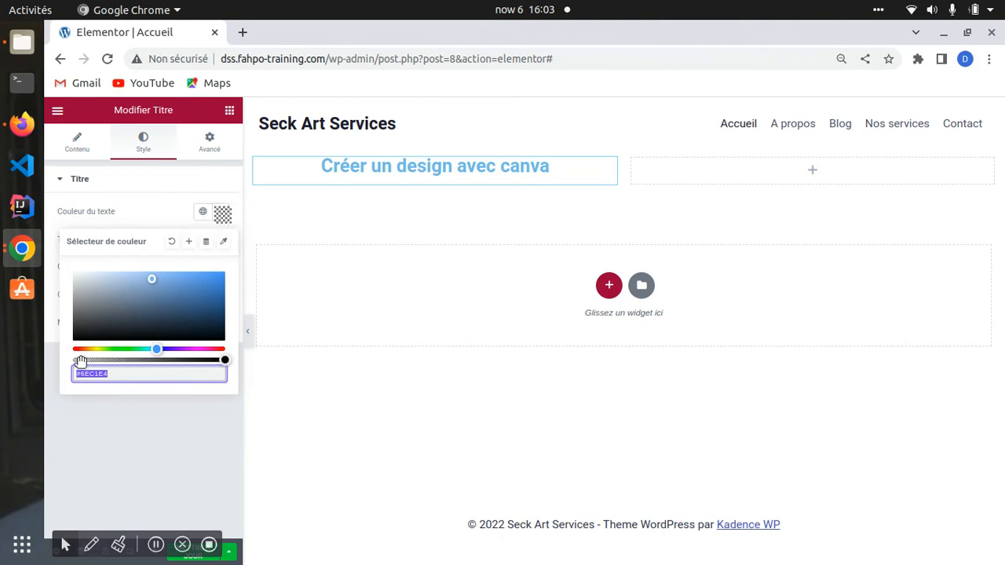
drag(79, 349, 83, 349)
click(205, 280)
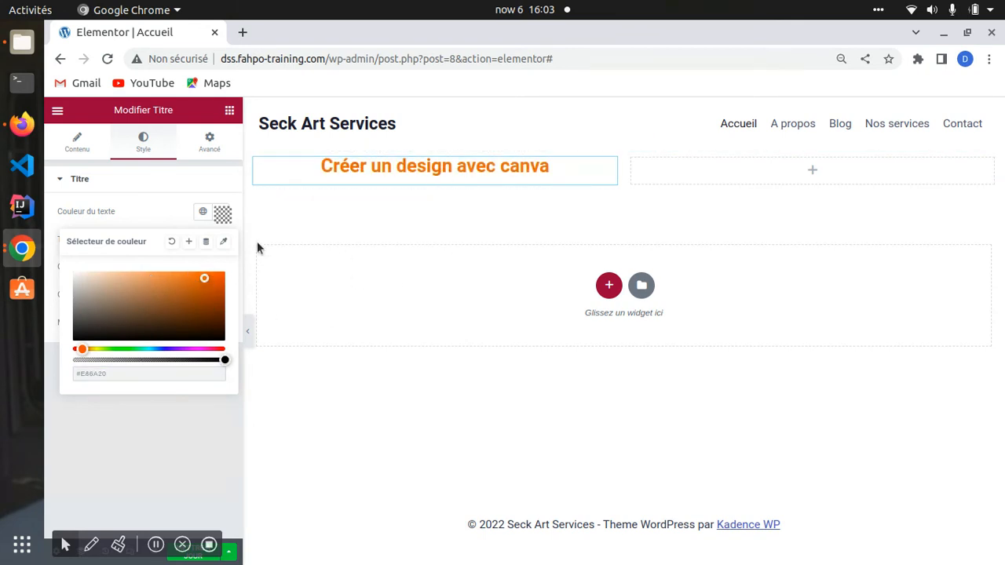
click(149, 223)
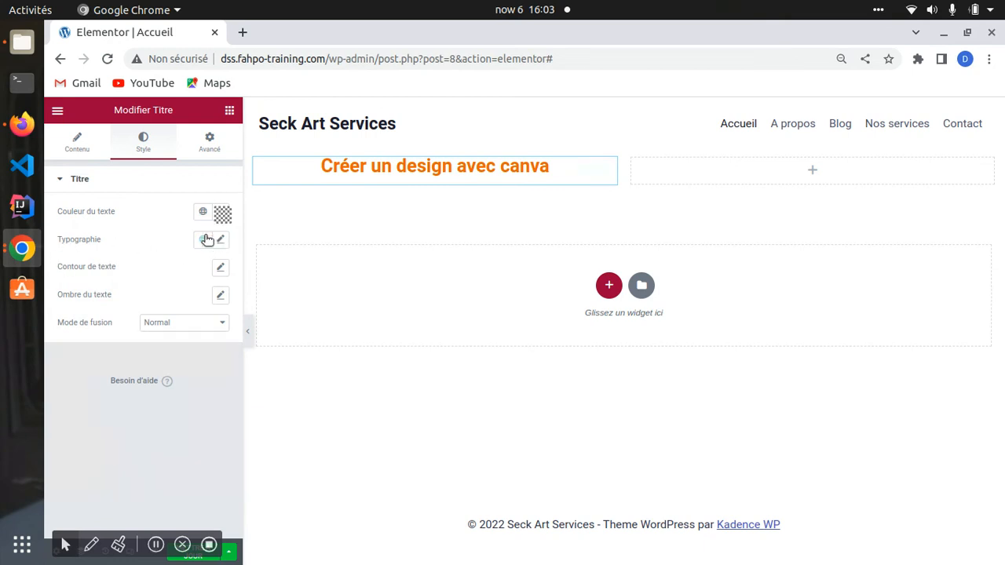
Step: Try the Secondaire and Texte global fonts on the heading, and return it to Principal
click(202, 240)
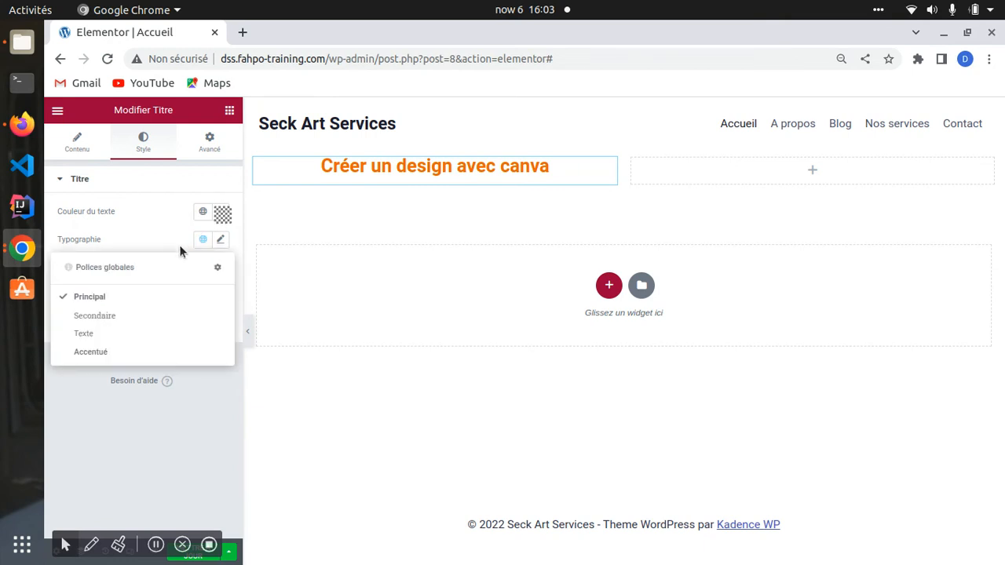
click(90, 318)
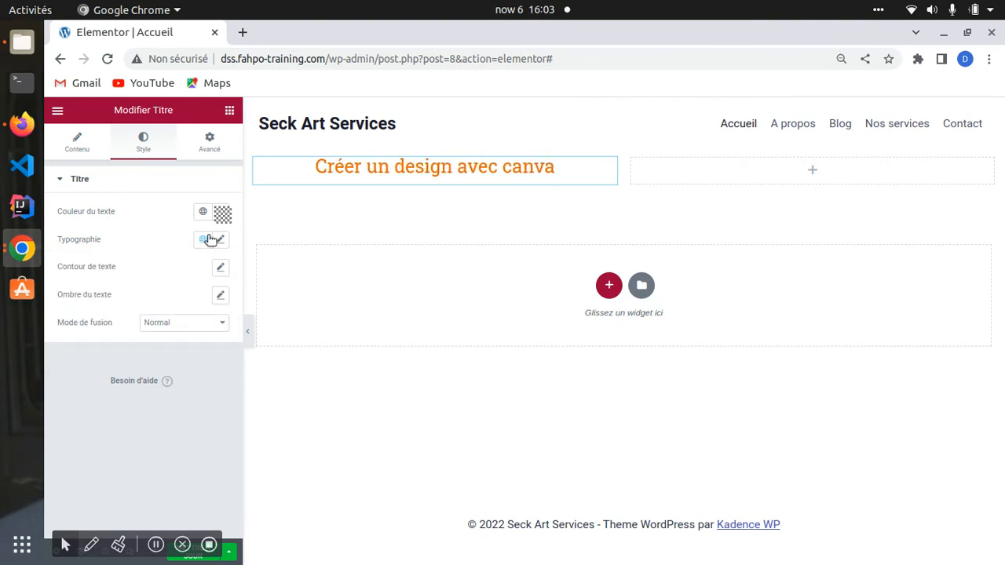
click(209, 239)
click(87, 336)
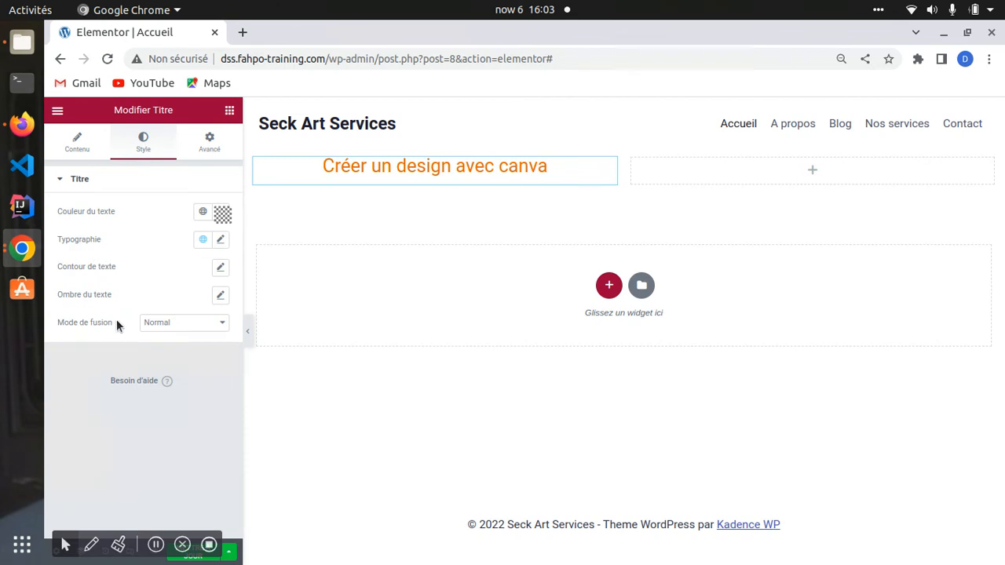
click(202, 240)
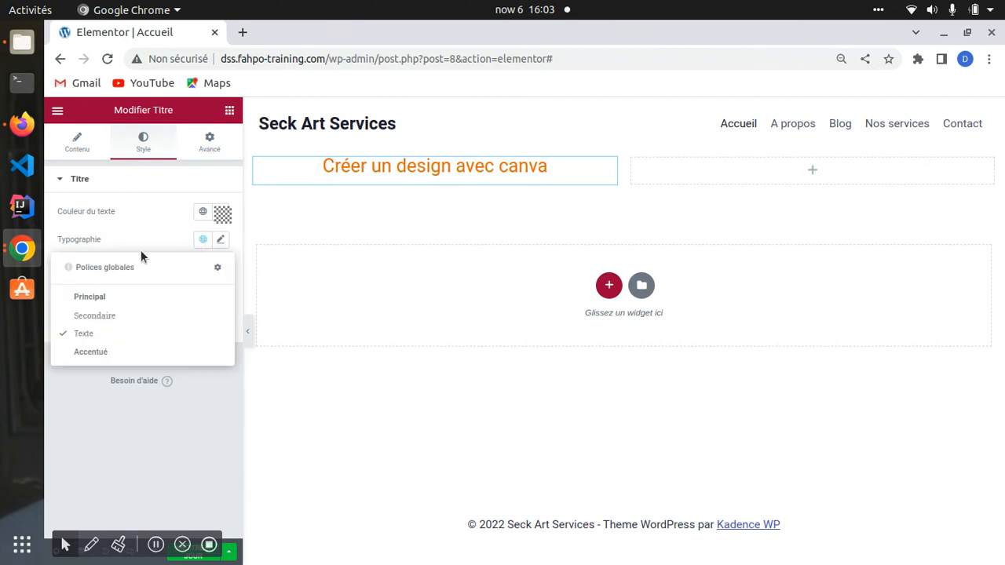
click(84, 299)
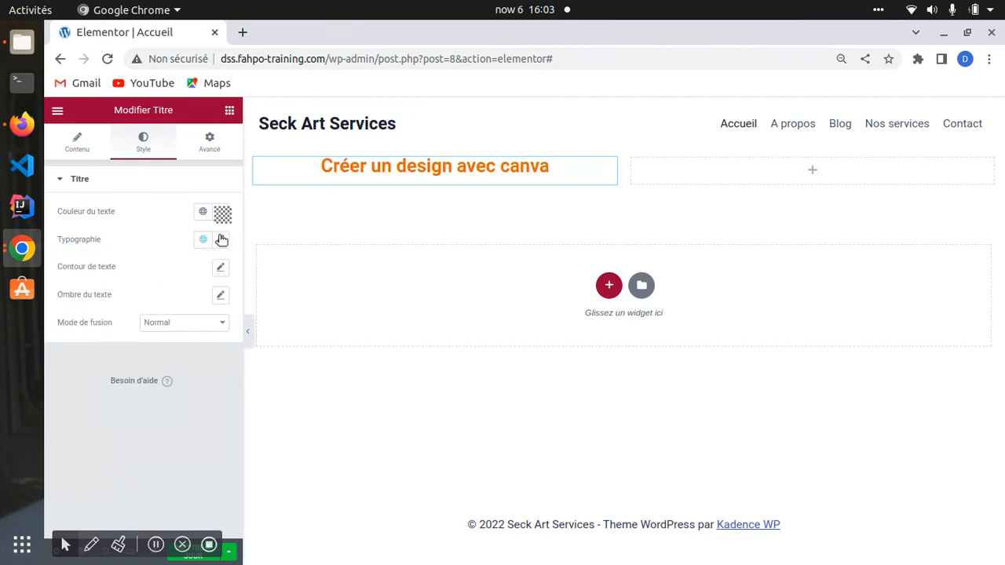
Step: Switch the heading to custom typography and try the Rochester font family
click(220, 239)
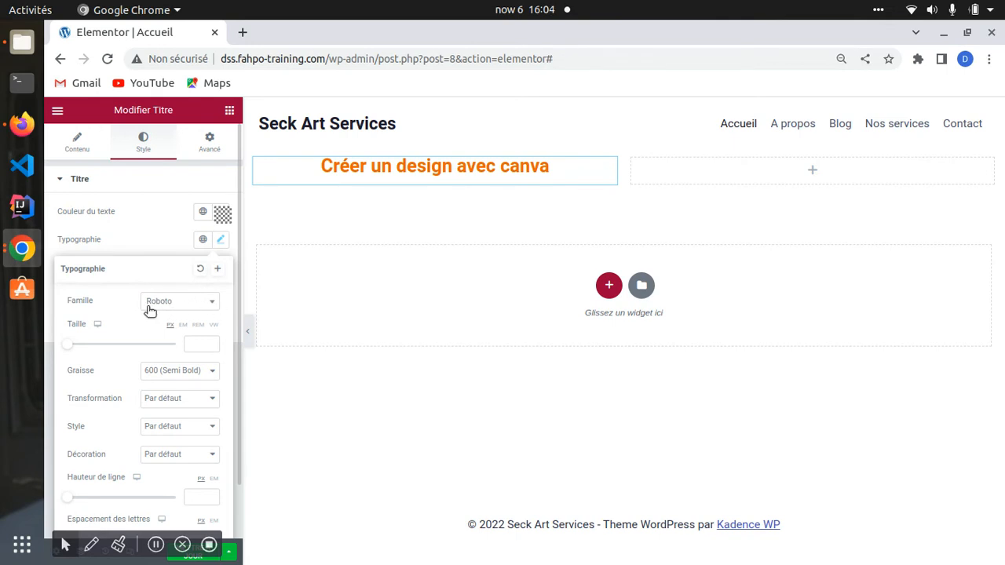
click(211, 304)
click(209, 303)
click(209, 301)
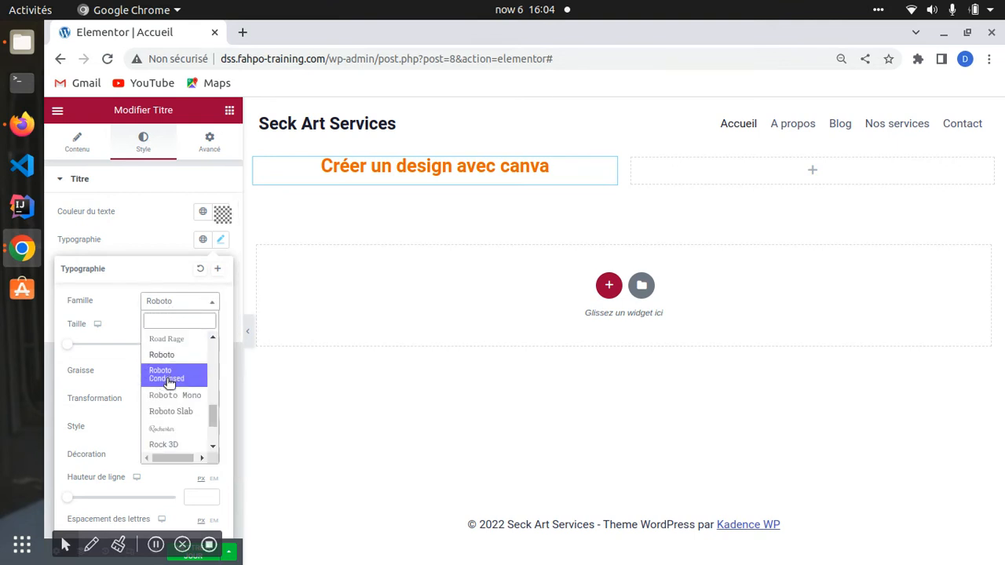
click(162, 430)
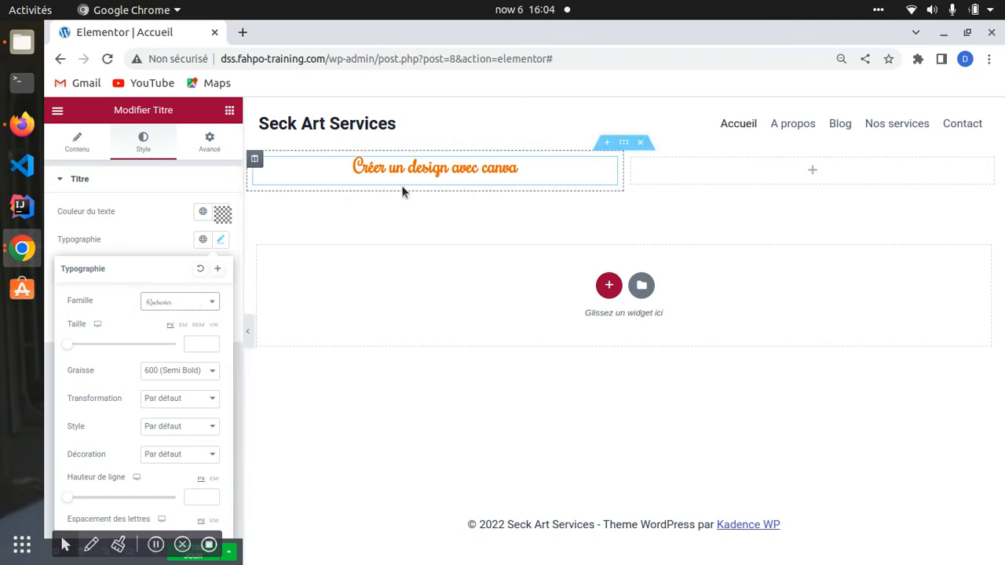
Step: Try the Rubik Beastly font family on the heading
click(210, 302)
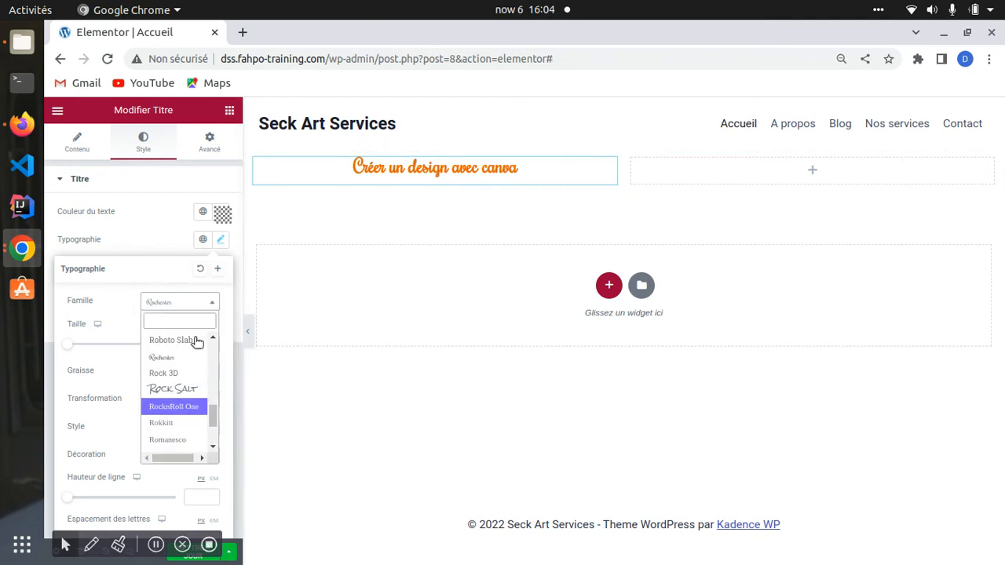
scroll(171, 416, down, 1)
scroll(171, 409, down, 4)
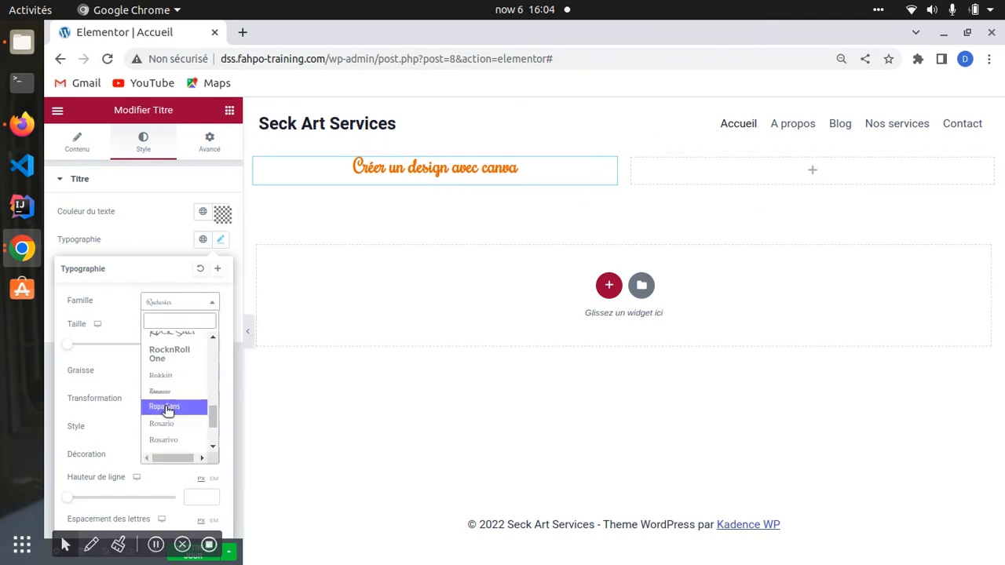
scroll(170, 404, down, 2)
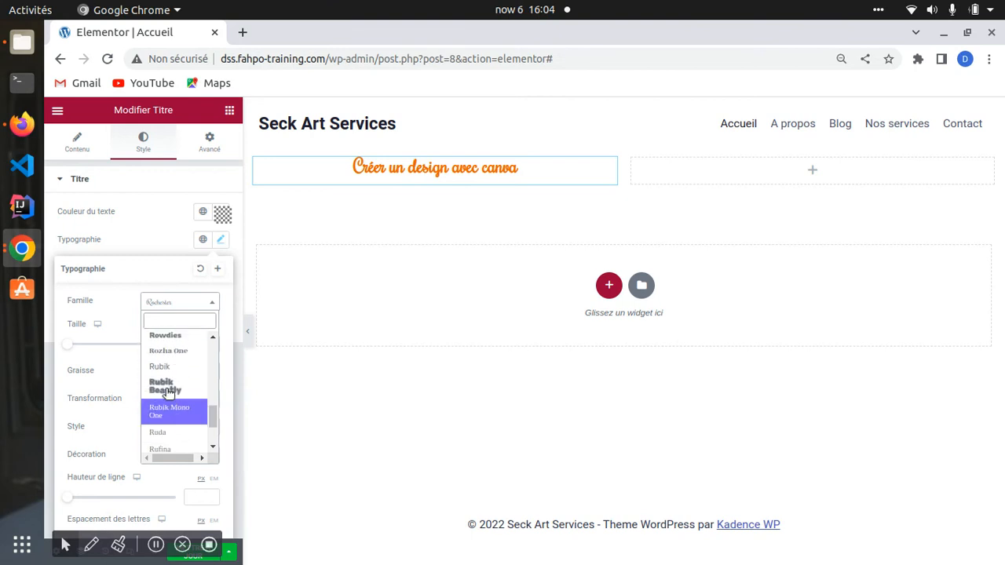
click(166, 384)
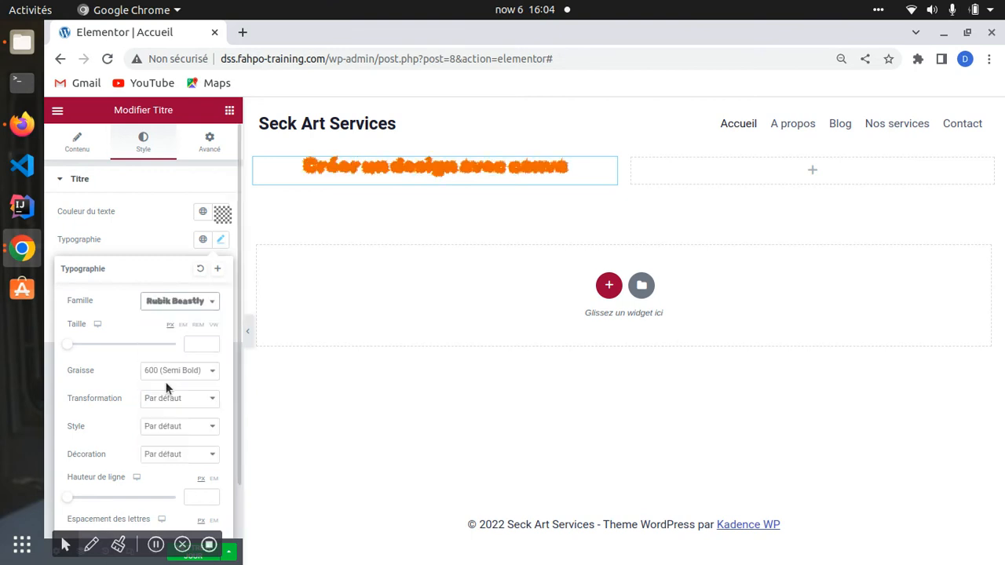
Step: Try the Ruda and Sahitya font families on the heading in turn
click(210, 303)
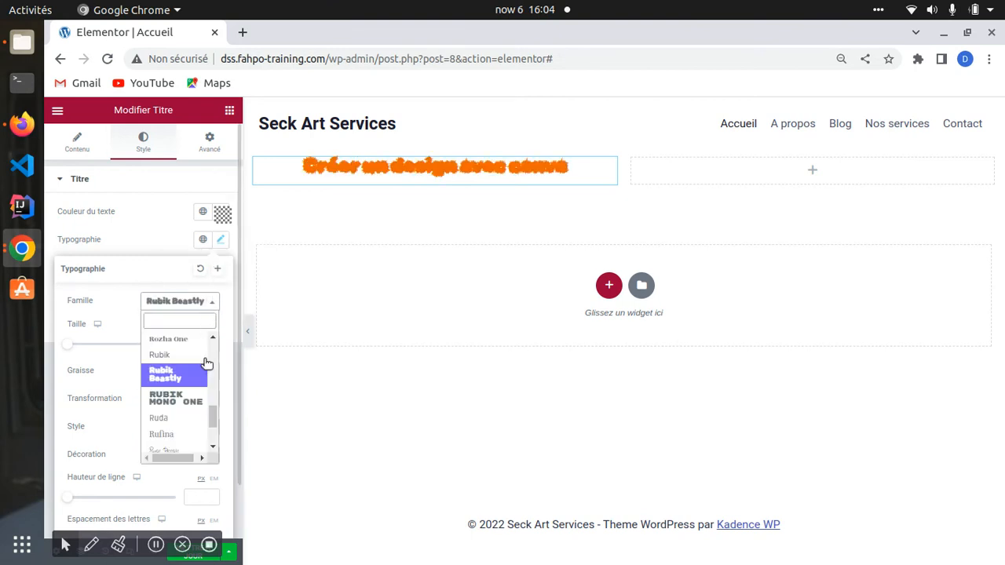
click(175, 424)
click(211, 304)
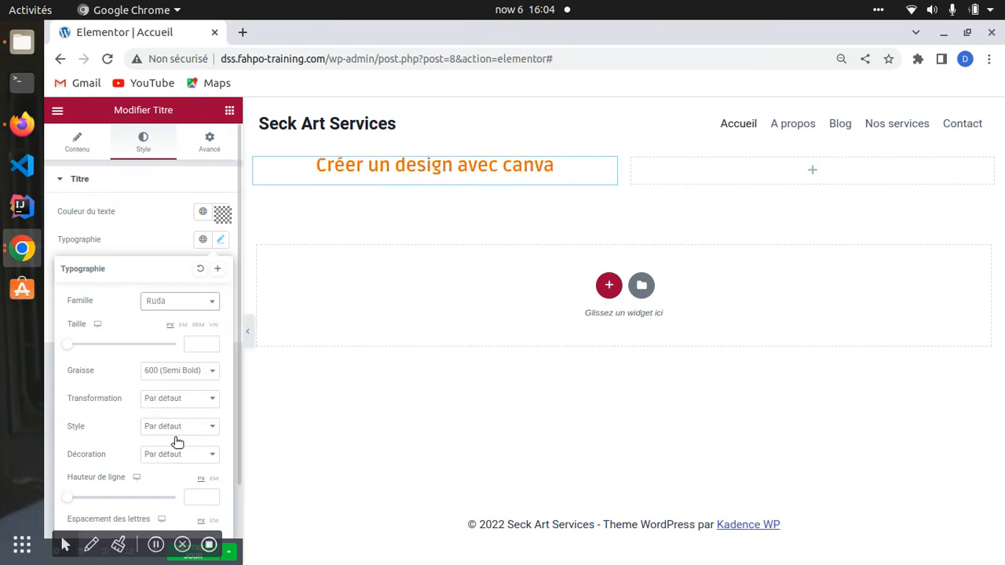
scroll(175, 425, down, 3)
click(171, 387)
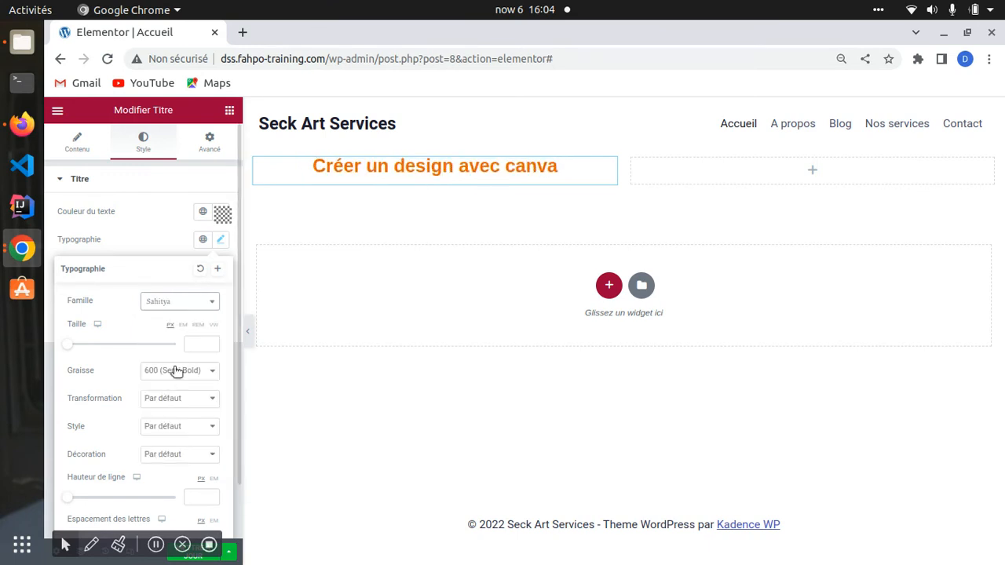
Step: Try the Rock Salt and Rasa font families on the heading in turn
click(218, 301)
scroll(175, 372, up, 4)
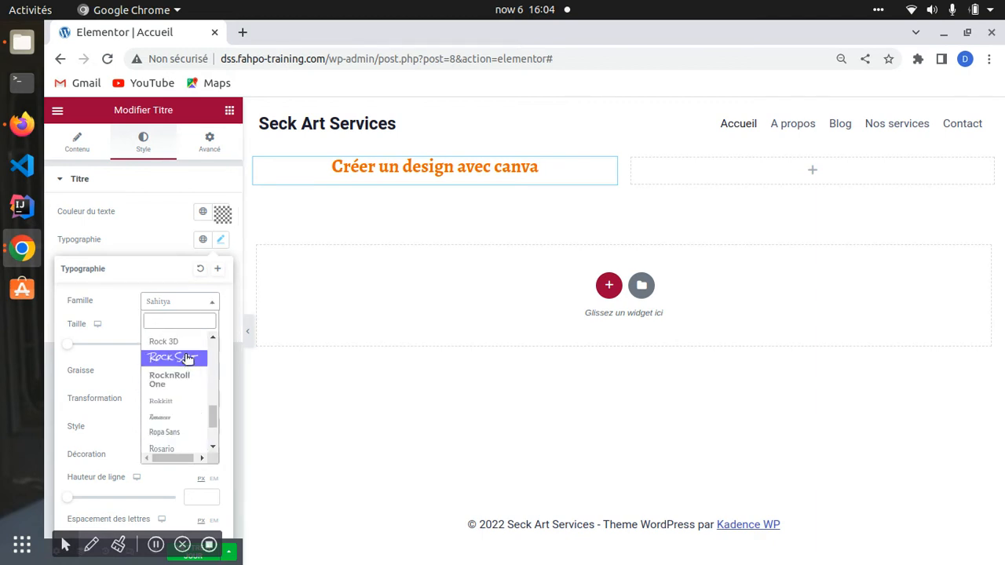
click(171, 357)
click(212, 303)
scroll(167, 377, up, 5)
scroll(173, 378, up, 3)
scroll(178, 369, up, 4)
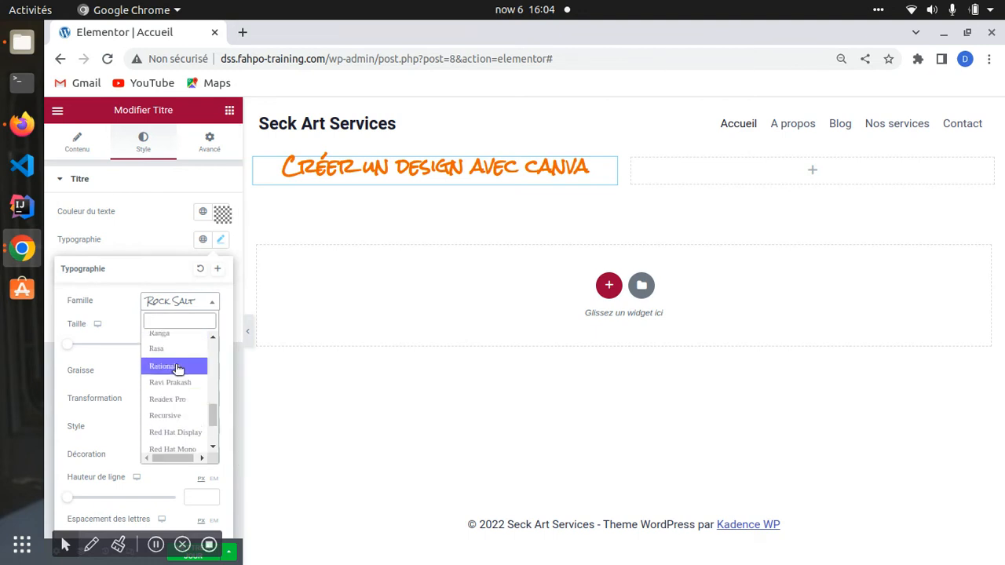
click(174, 393)
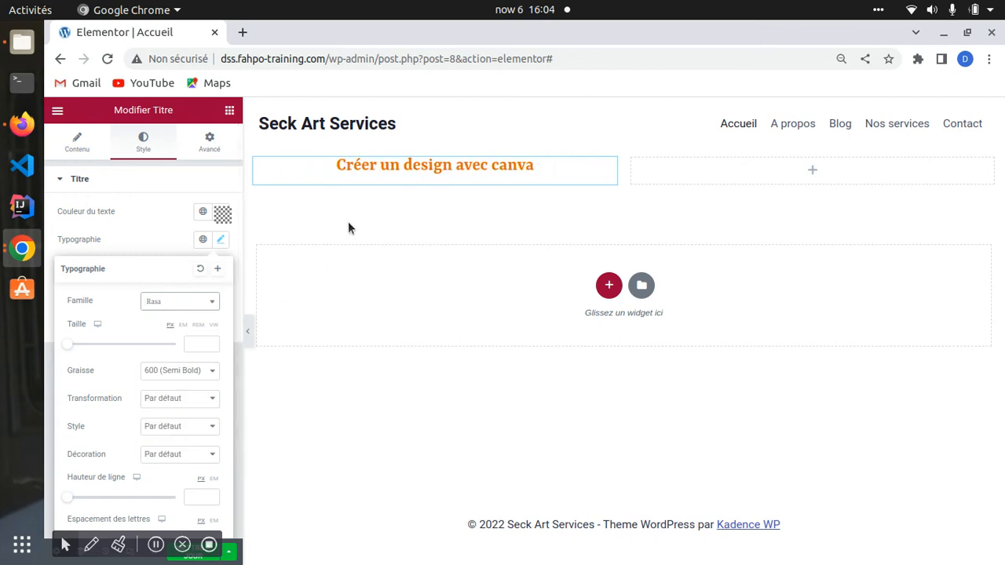
Step: Try the Quattrocento Sans font family on the heading, and return it to Roboto
click(202, 302)
scroll(172, 382, up, 8)
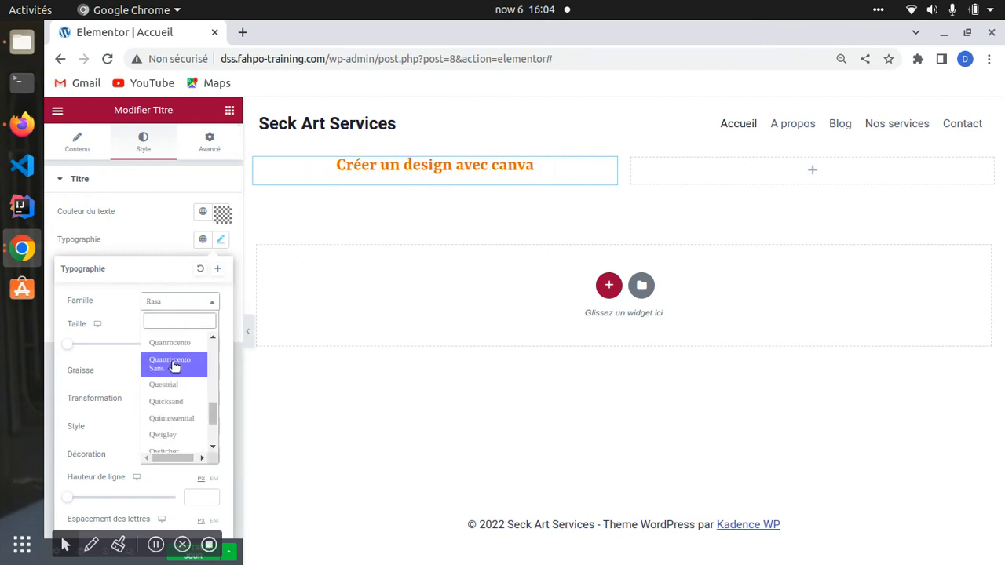
click(173, 366)
click(371, 217)
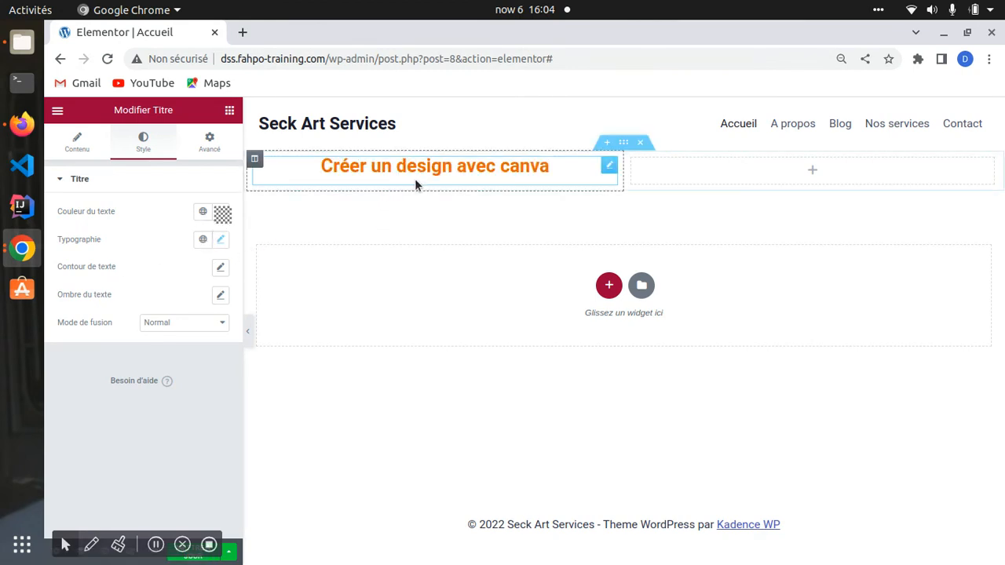
Step: Try a 60 px font size on the heading, and reset its typography to the default
click(221, 240)
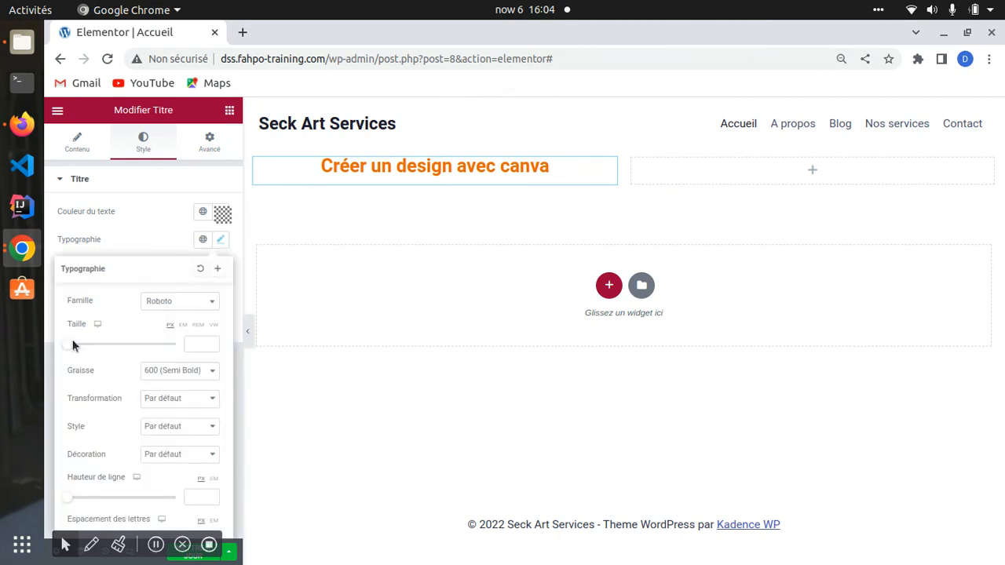
drag(71, 344, 99, 345)
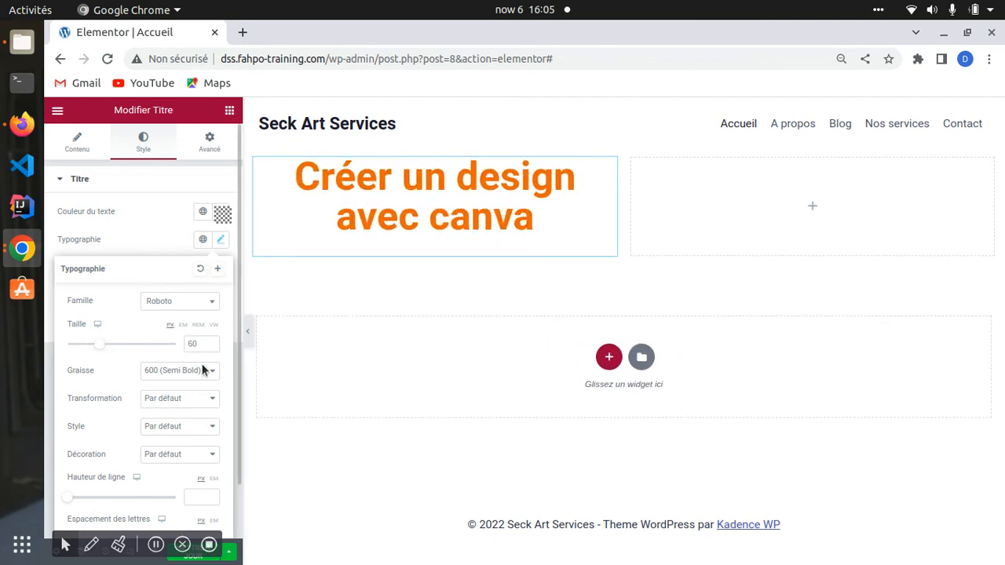
click(201, 269)
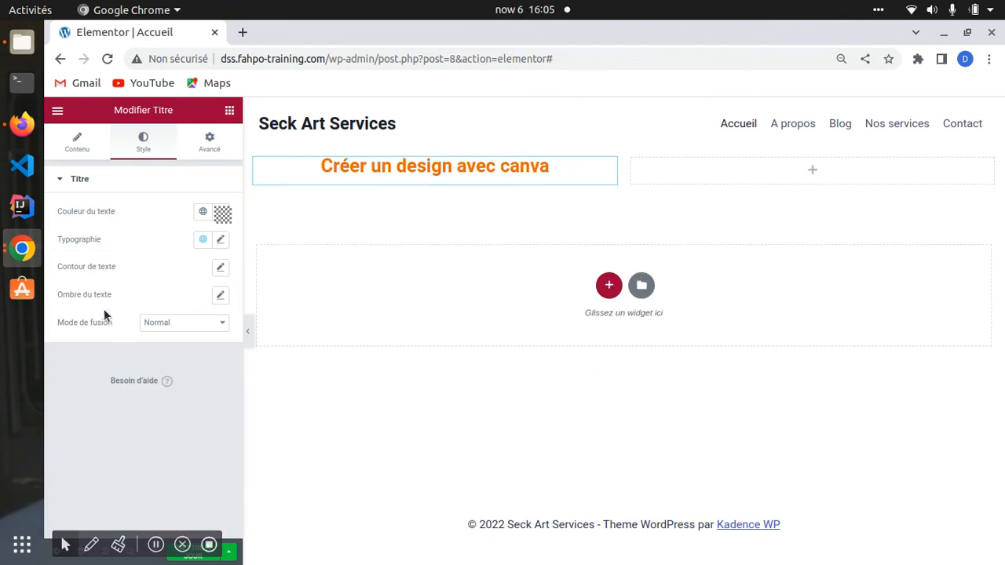
Step: Set the heading's custom font size to 30 px, and switch back to the default typography for comparison
click(222, 242)
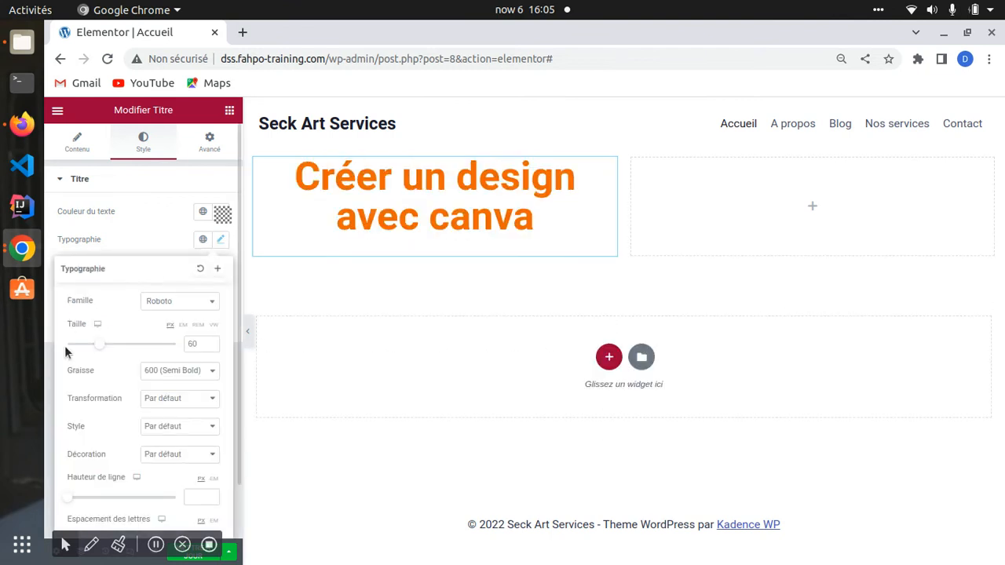
mouse_move(102, 346)
mouse_down()
mouse_move(141, 344)
mouse_move(95, 327)
mouse_move(86, 336)
mouse_up()
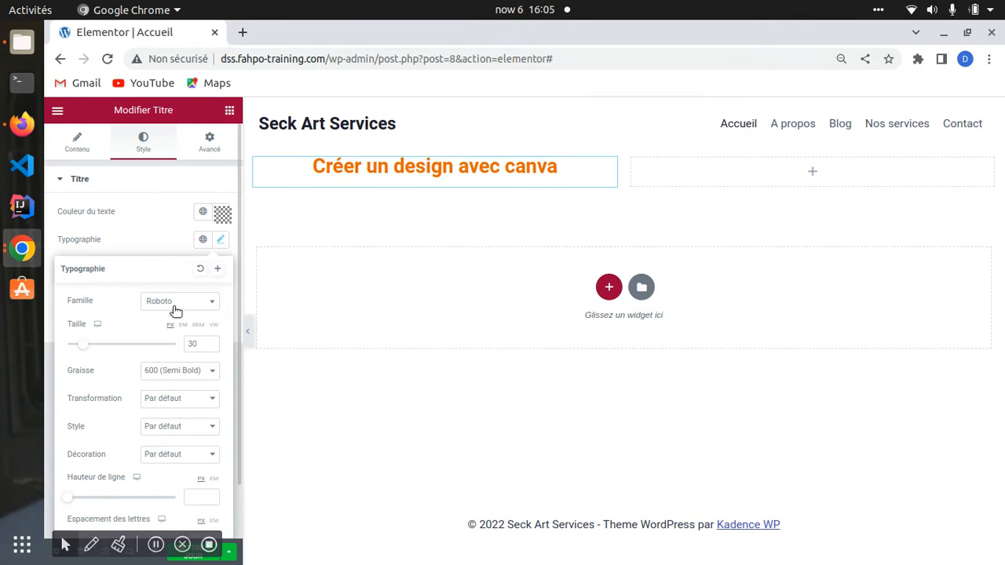
click(201, 270)
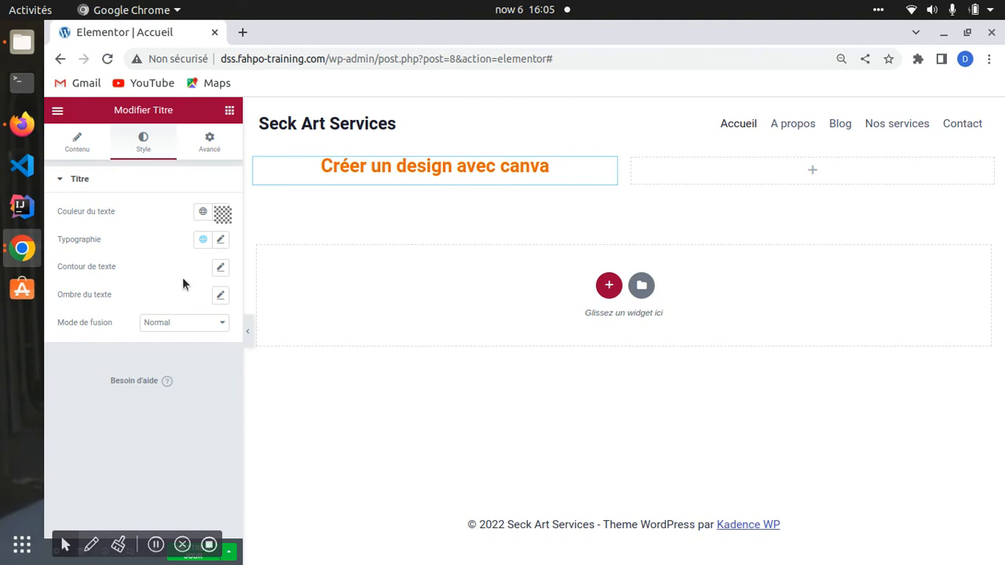
Step: Reapply the heading's custom typography and set its font weight to 100 (Thin)
click(220, 239)
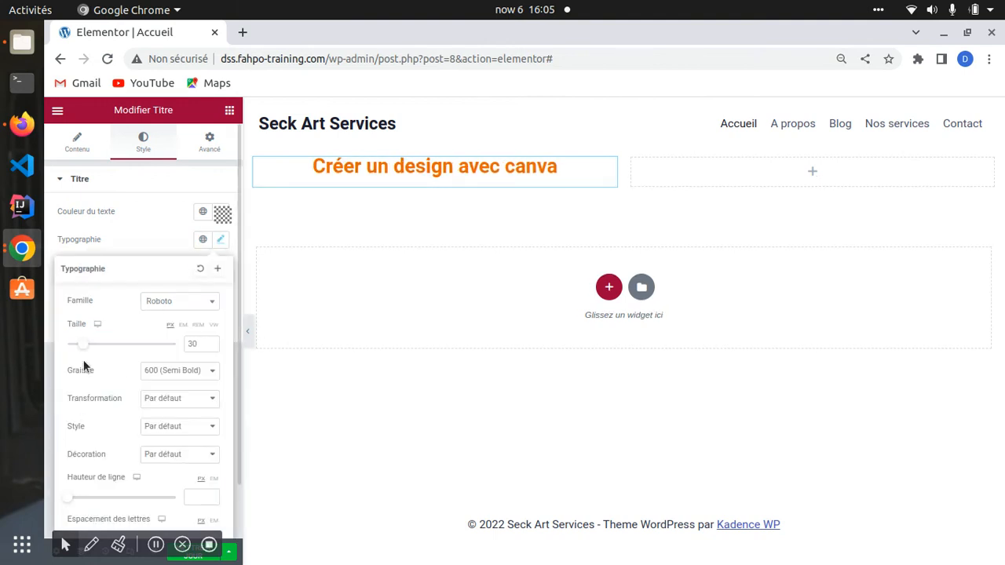
click(213, 375)
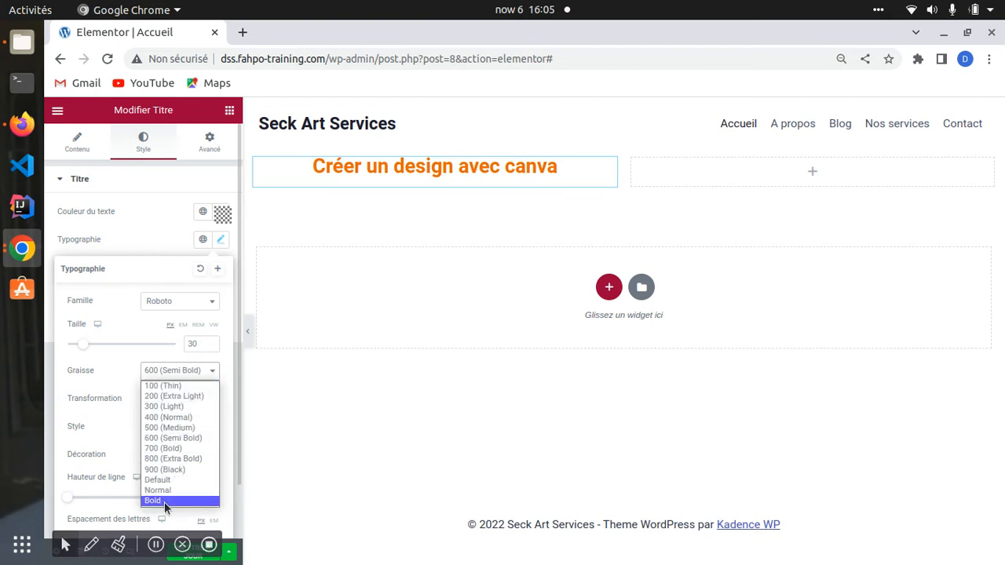
click(180, 386)
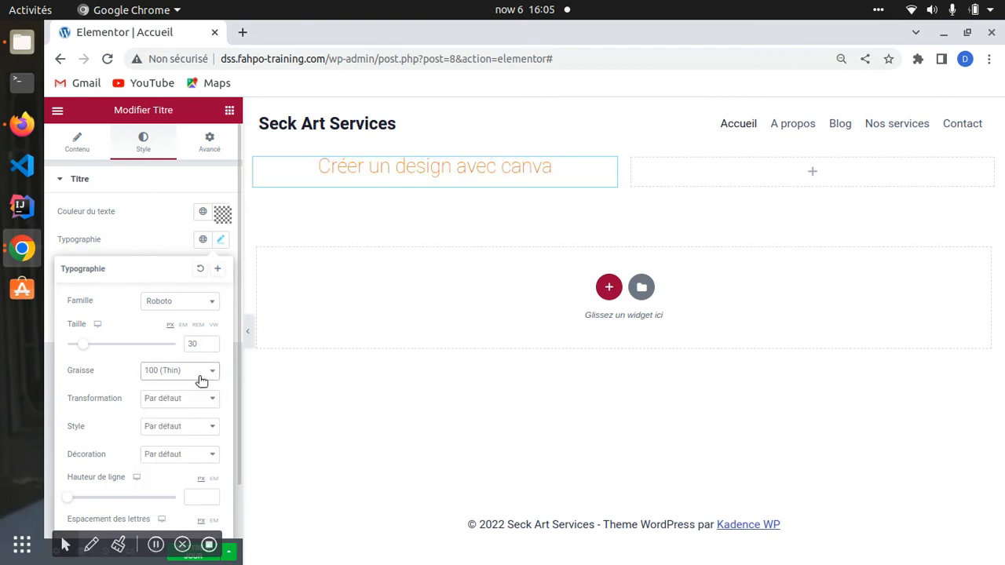
Step: Try the 200 (Extra Light), 300 (Light), 400 (Normal) and 500 (Medium) font weights on the heading
click(209, 376)
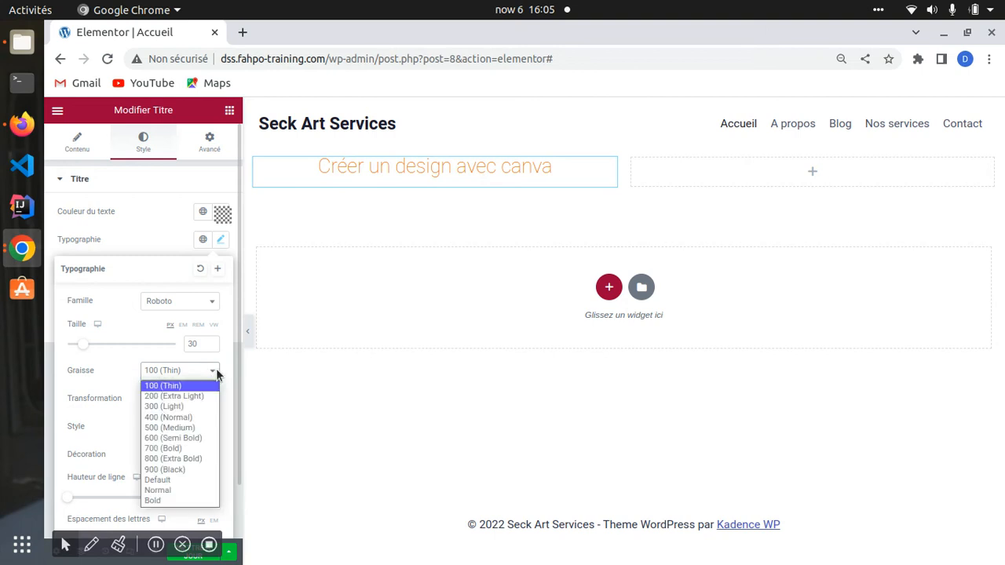
click(174, 396)
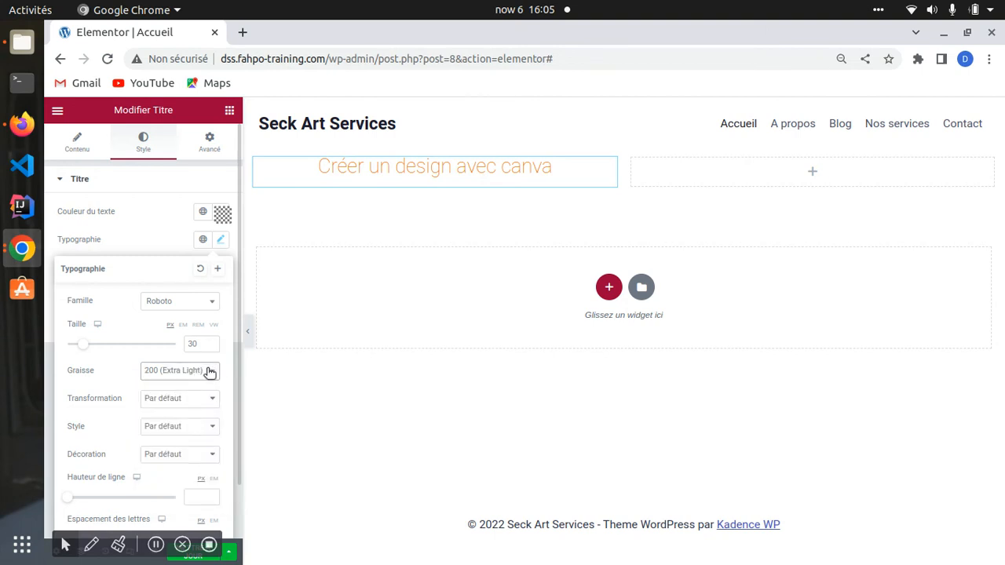
click(209, 373)
click(164, 408)
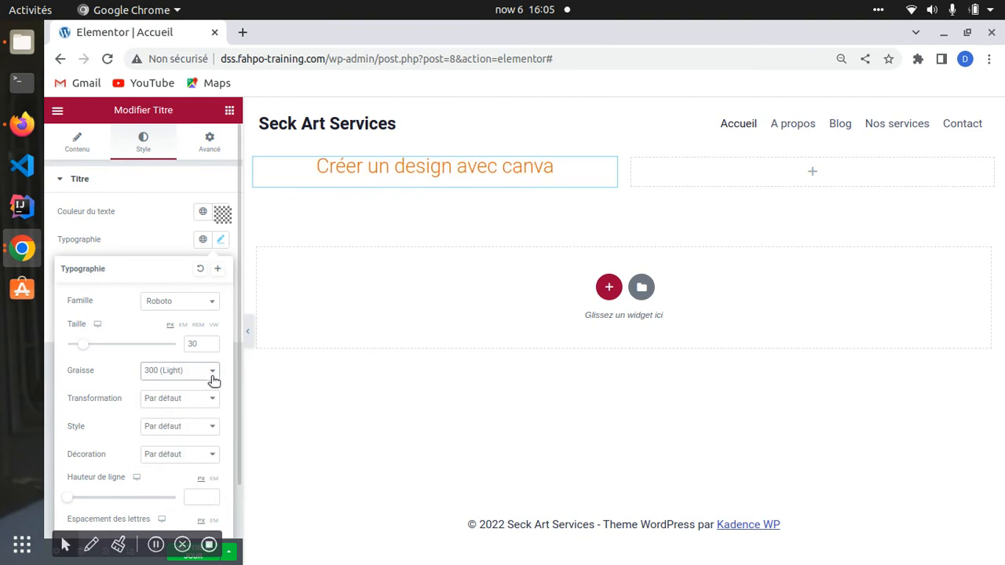
click(214, 374)
click(164, 421)
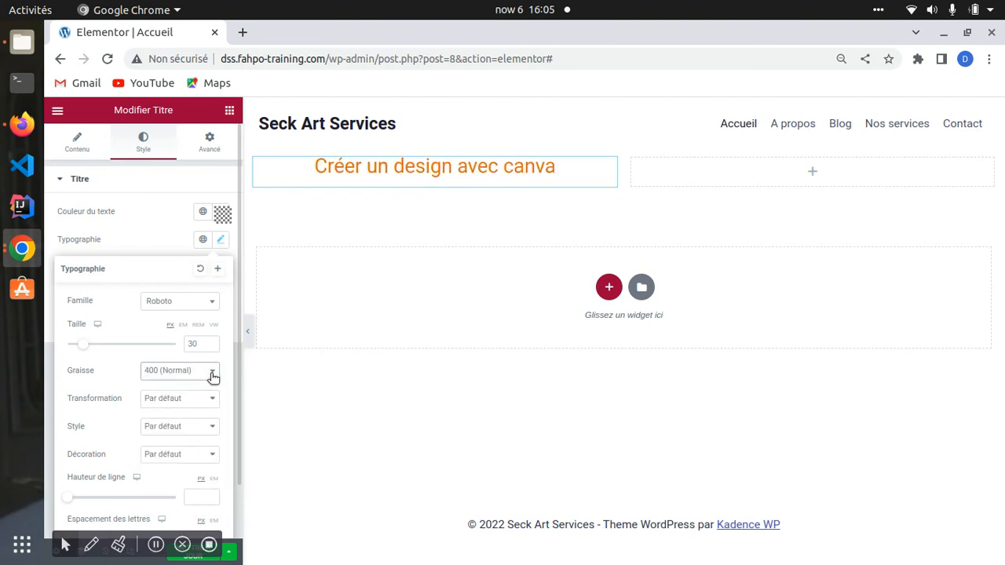
click(212, 376)
click(175, 432)
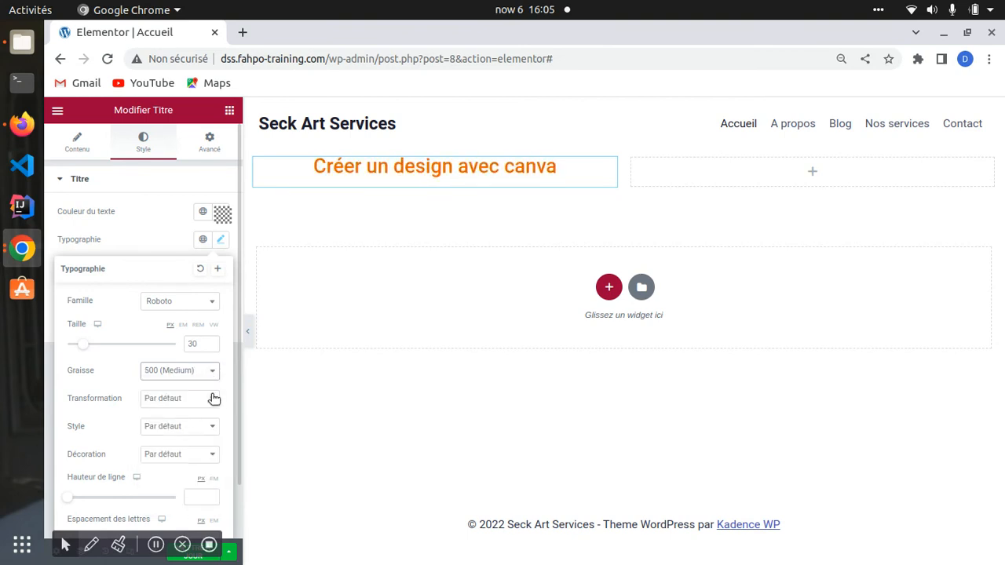
Step: Try the 700 (Bold), Bold and Default font weights on the heading
click(212, 374)
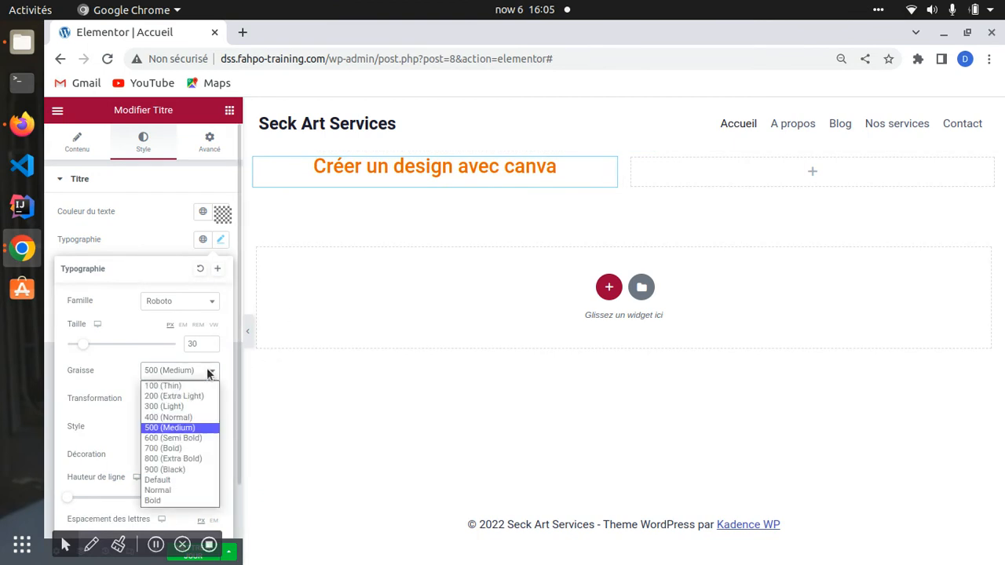
click(164, 449)
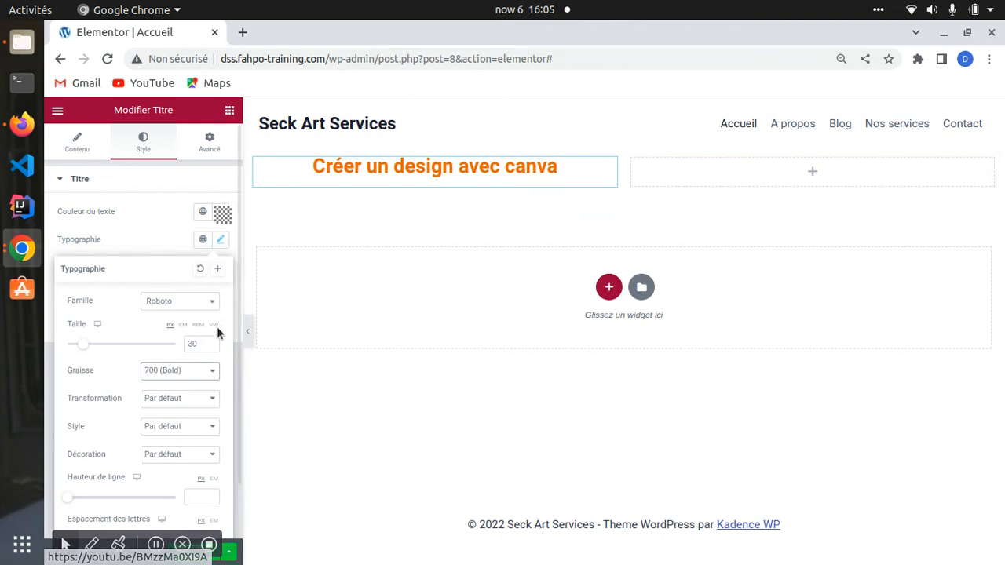
click(206, 371)
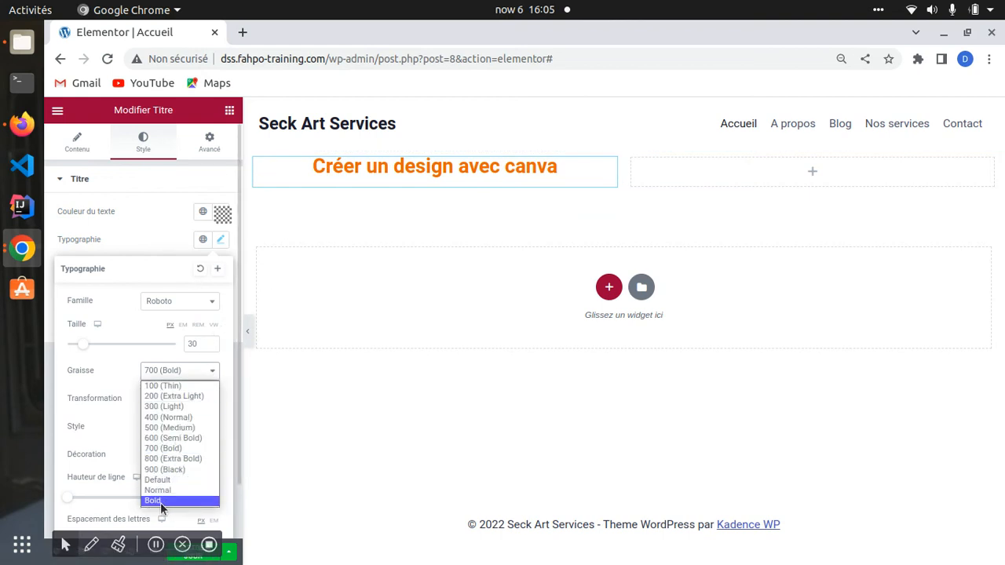
click(160, 502)
click(212, 372)
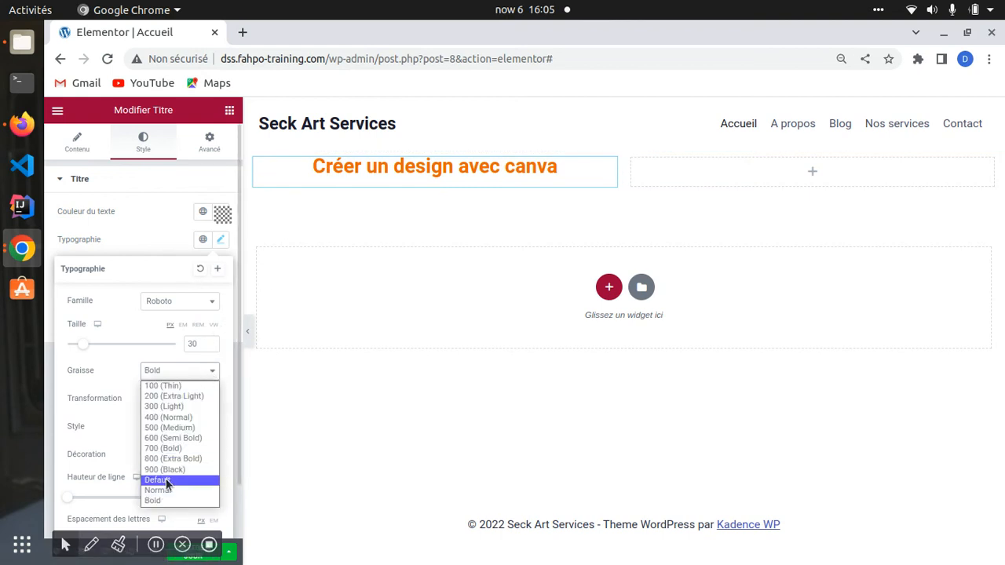
click(160, 479)
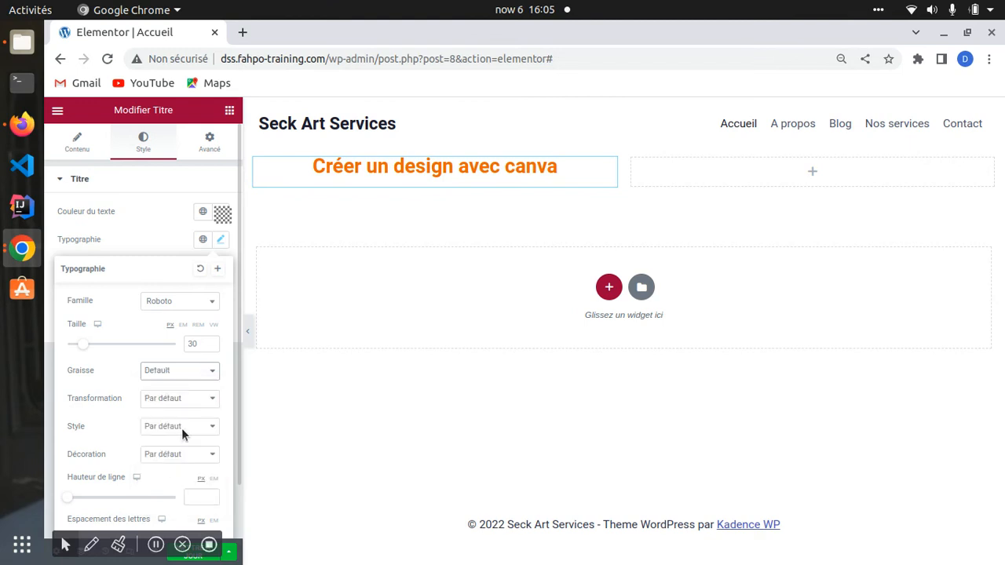
Step: Try the Normal font weight on the heading, and set the weight to Bold
click(206, 371)
click(173, 490)
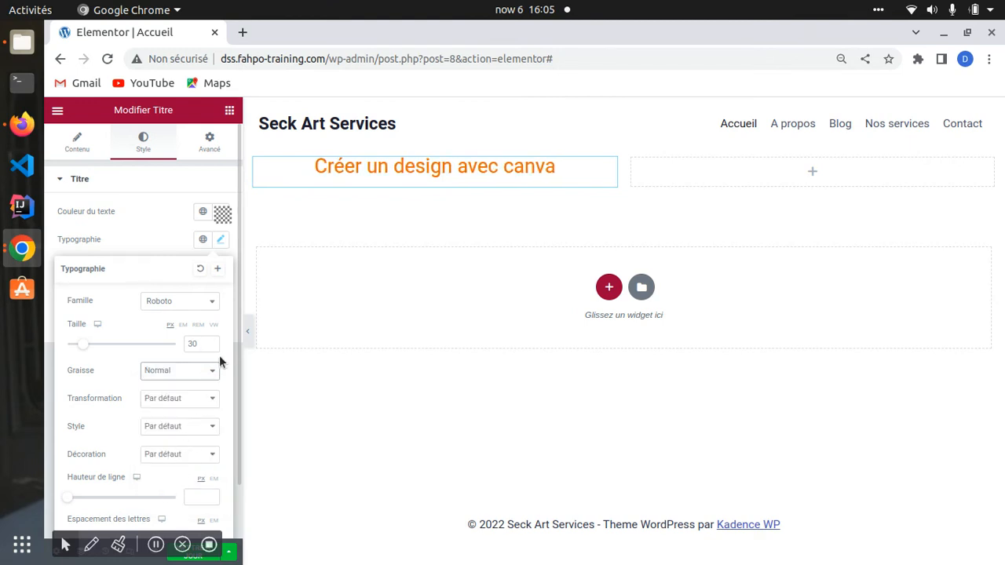
click(199, 382)
click(167, 498)
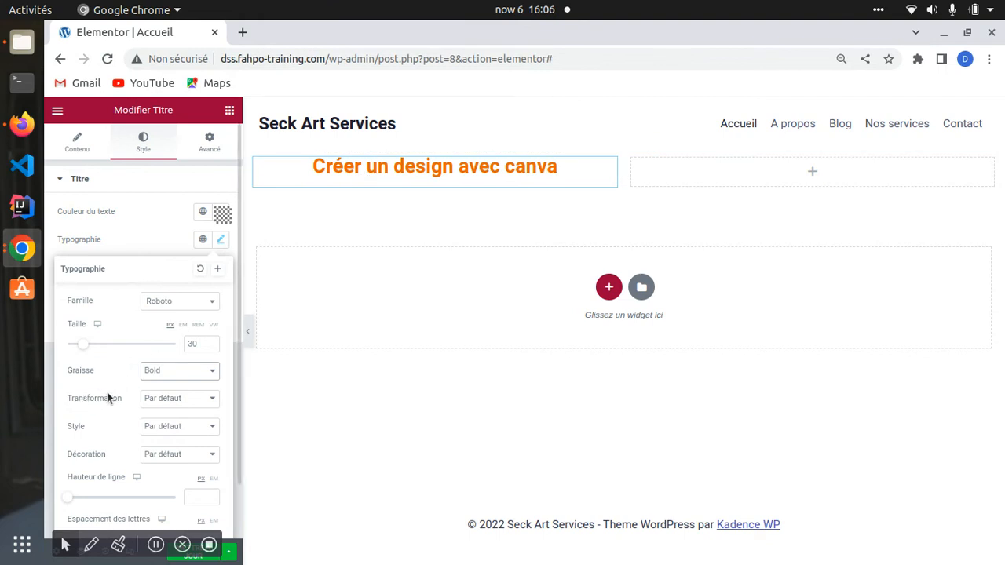
Step: Try the Majuscule, Minuscule and Capitaliser text transformations on the heading, and set the transformation to Normal
click(187, 399)
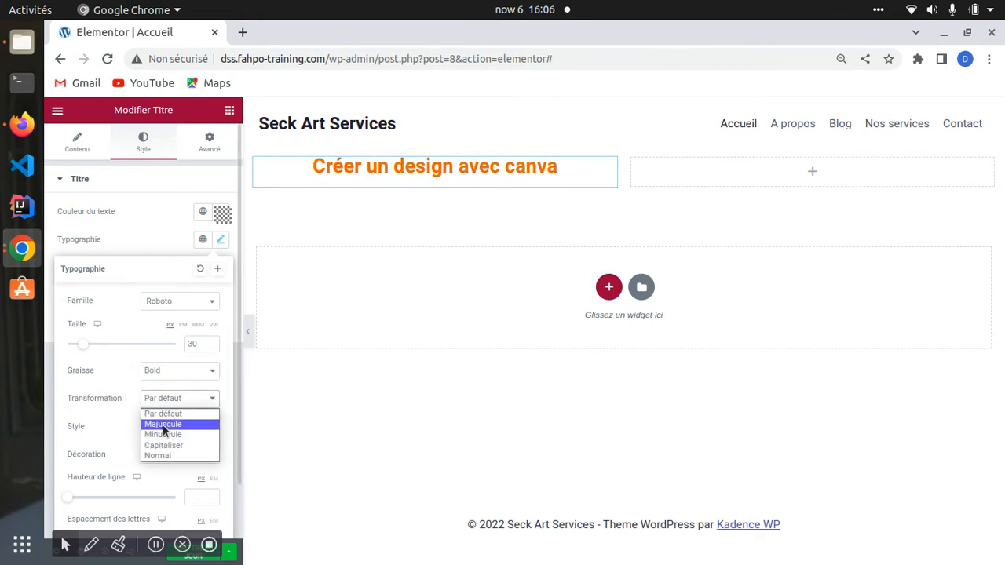
click(164, 425)
click(183, 400)
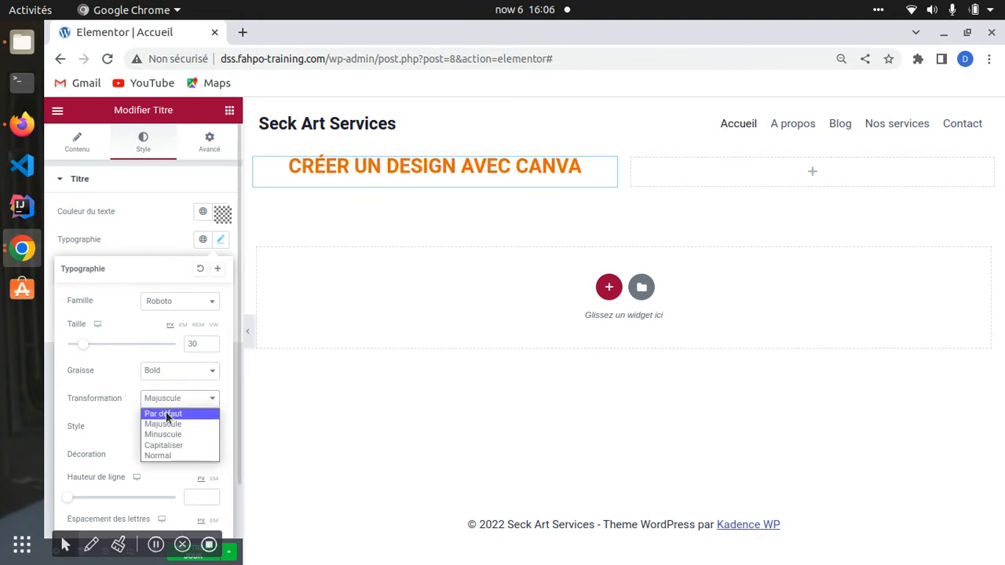
click(163, 435)
click(171, 404)
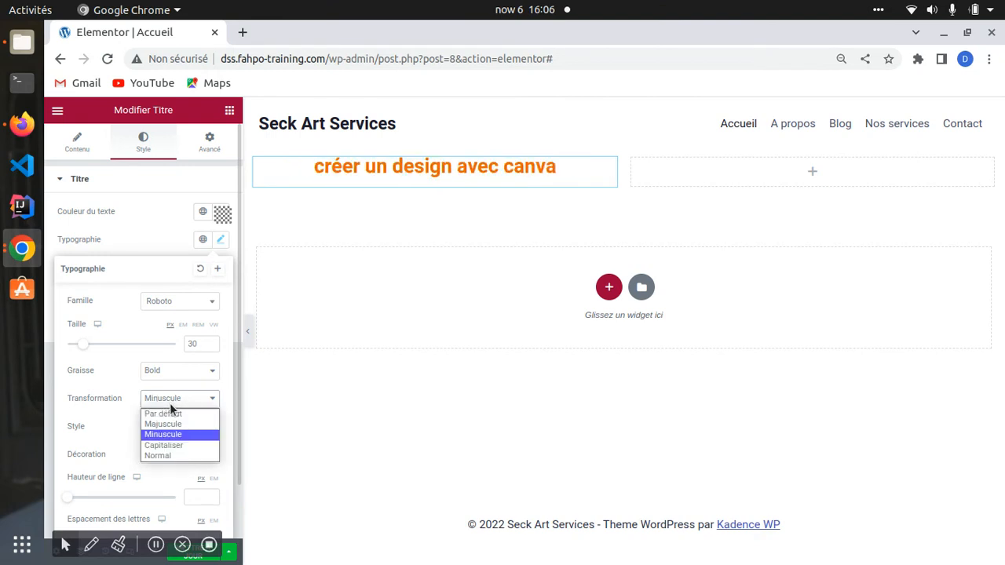
click(158, 445)
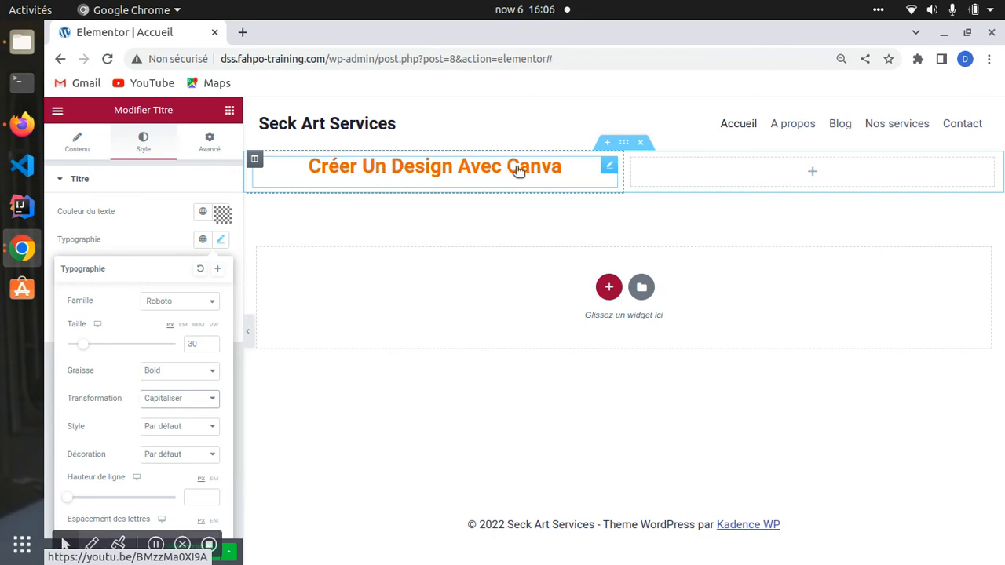
click(168, 402)
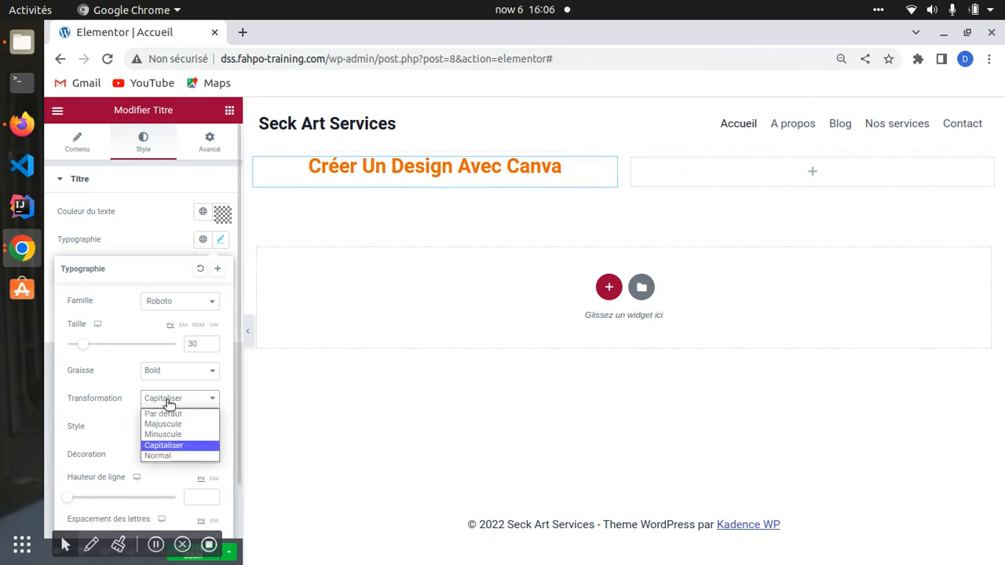
click(170, 454)
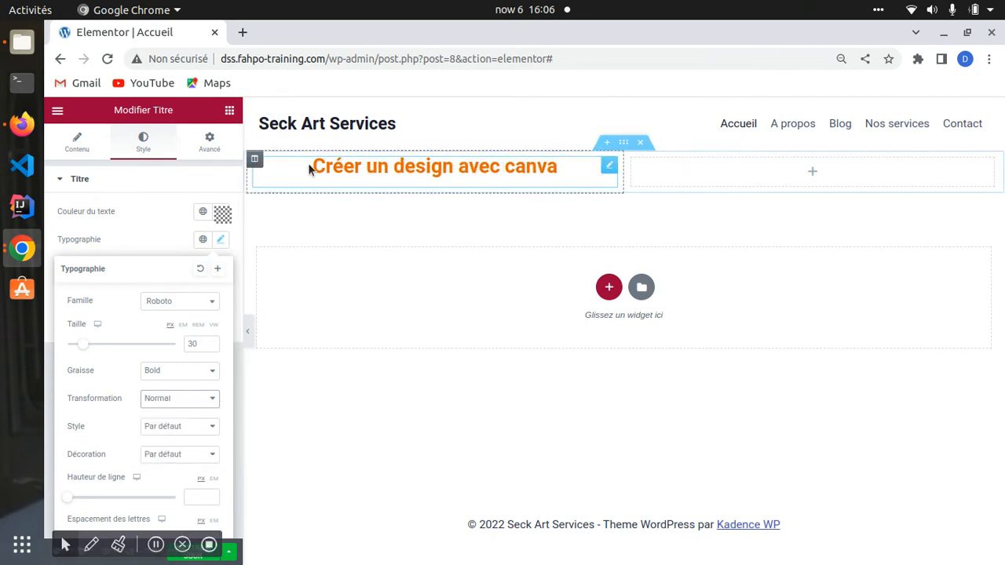
Step: Try the Oblique and default (Par défaut) font styles on the heading, and set the style to Italique
click(178, 431)
click(163, 463)
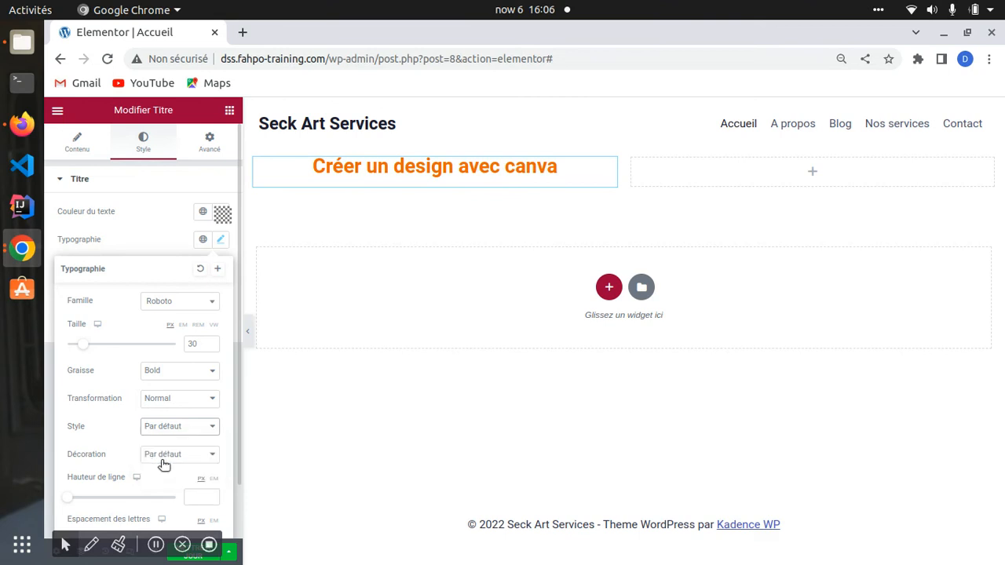
click(176, 430)
click(160, 472)
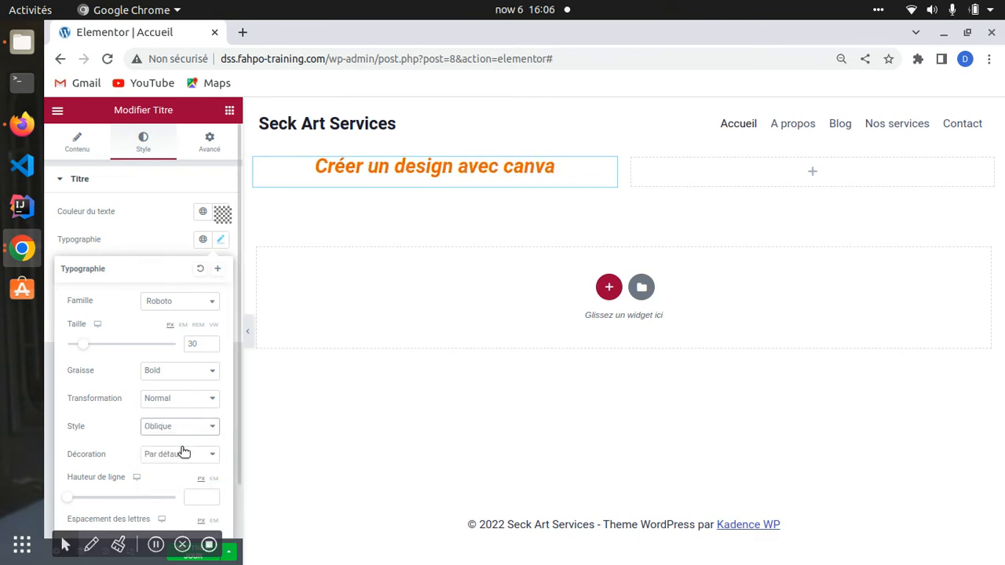
click(181, 454)
click(178, 434)
click(167, 429)
click(163, 441)
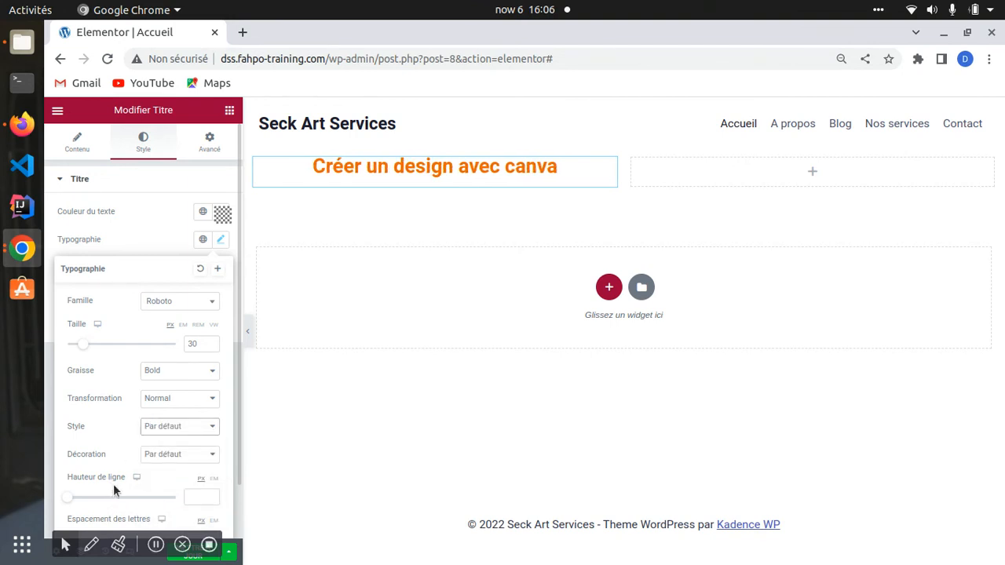
click(174, 426)
click(158, 462)
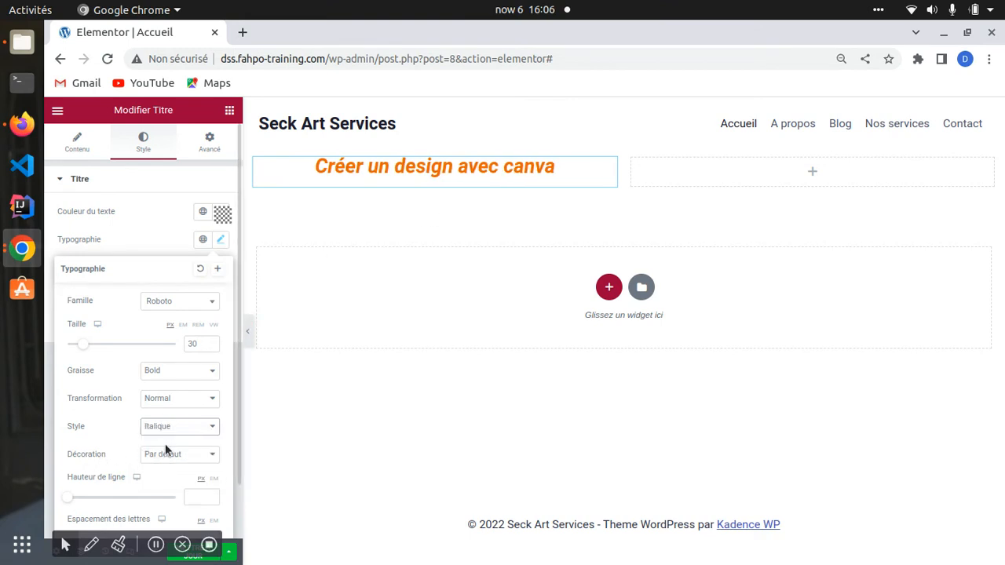
Step: Try the Souligner, Surligner and Ligne en travers text decorations on the heading
click(161, 454)
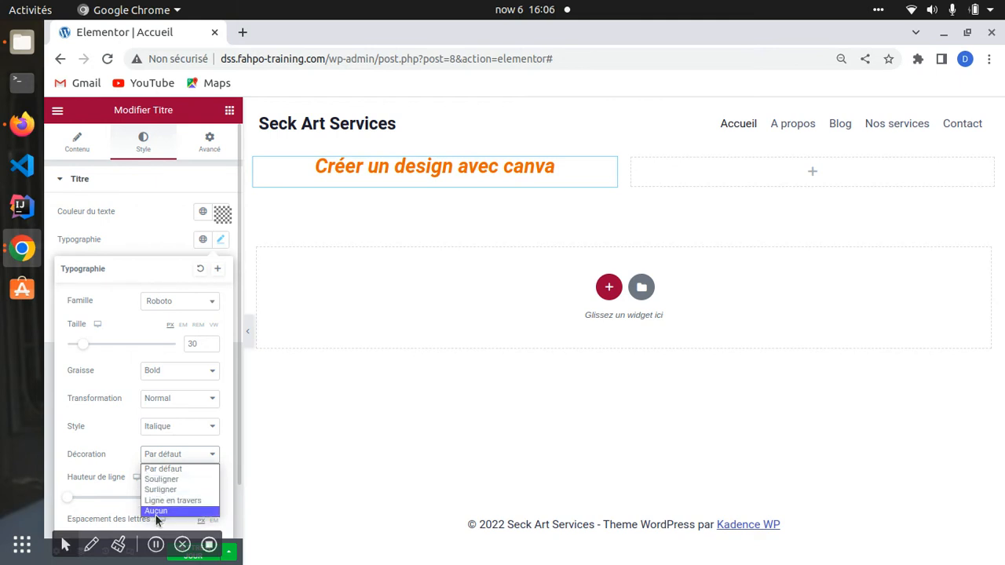
click(161, 482)
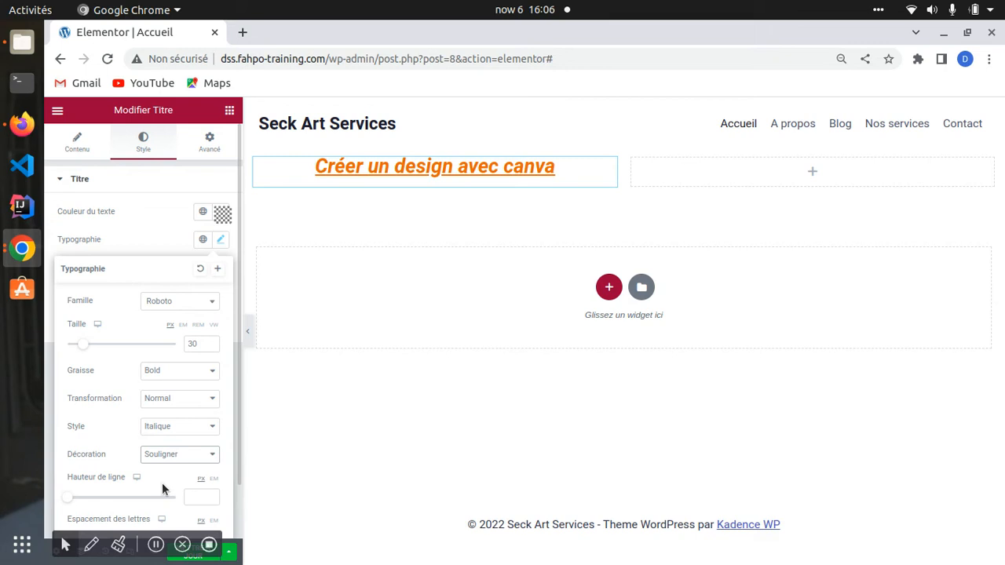
click(176, 453)
click(157, 490)
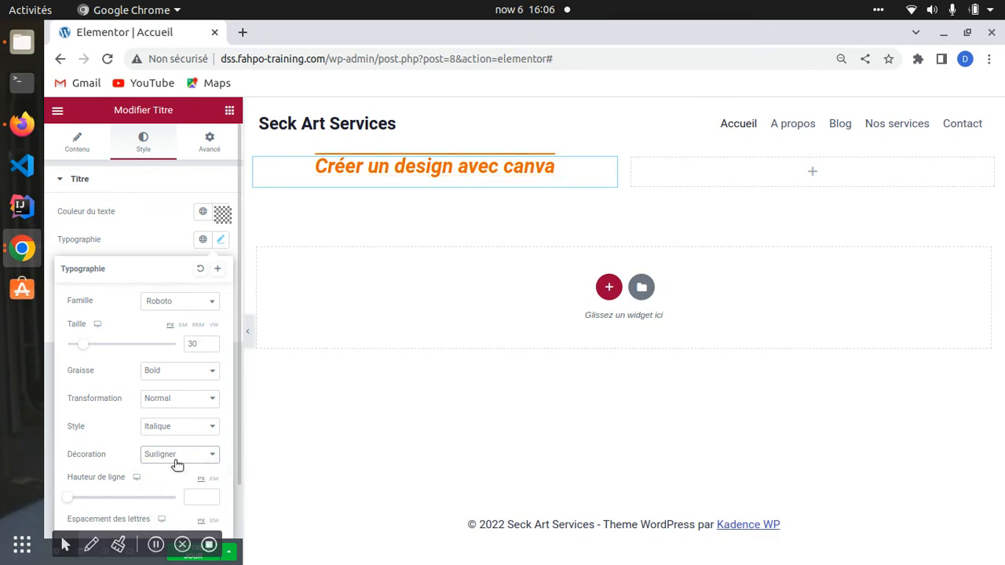
click(178, 463)
click(163, 498)
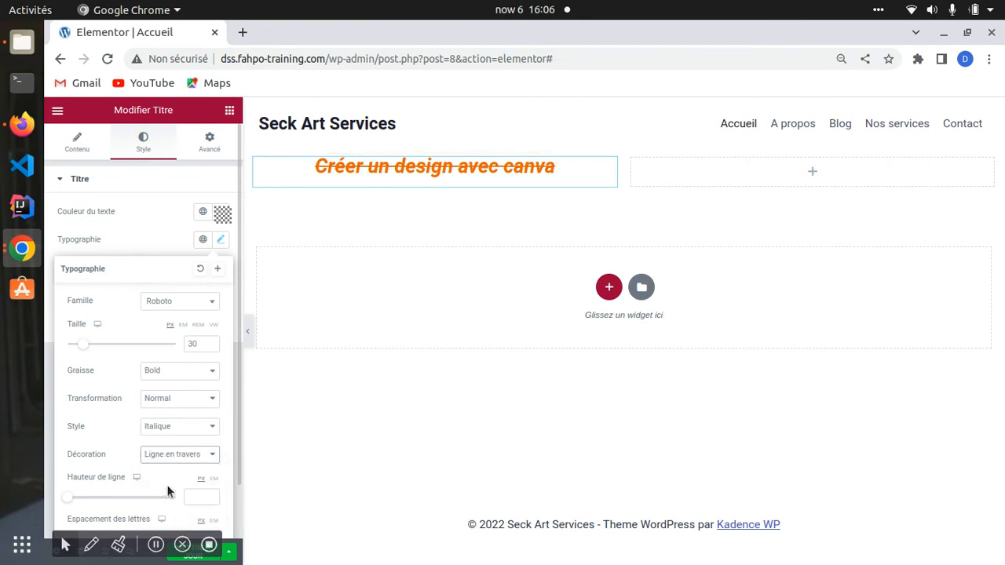
Step: Switch the heading's decoration back to Souligner for comparison, and set it to Surligner
click(171, 464)
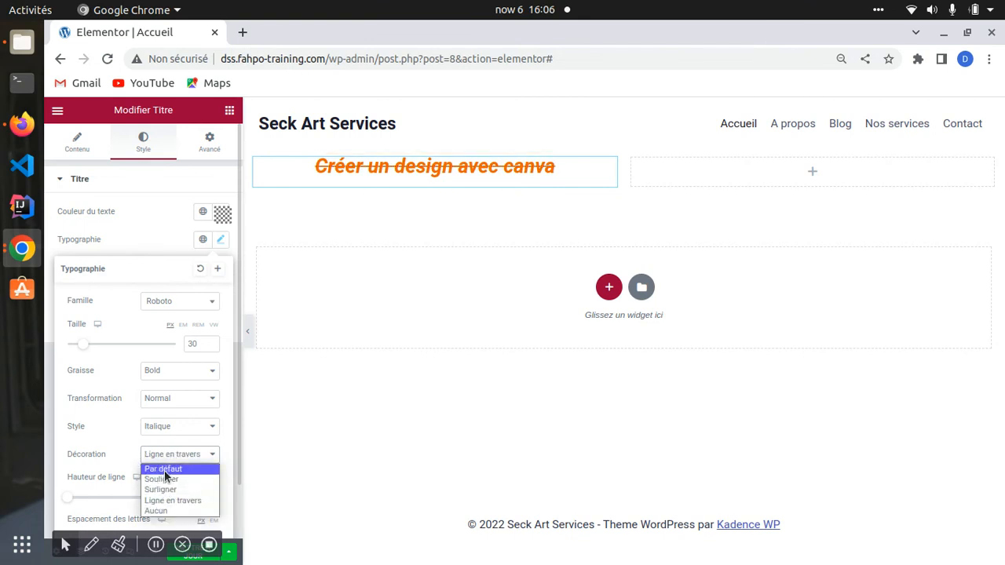
click(162, 480)
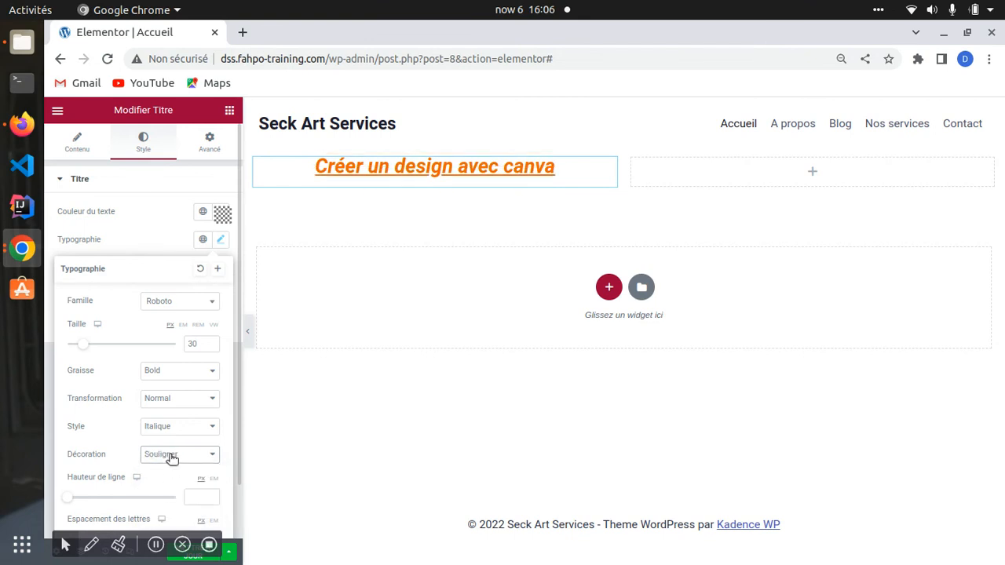
click(171, 458)
click(163, 488)
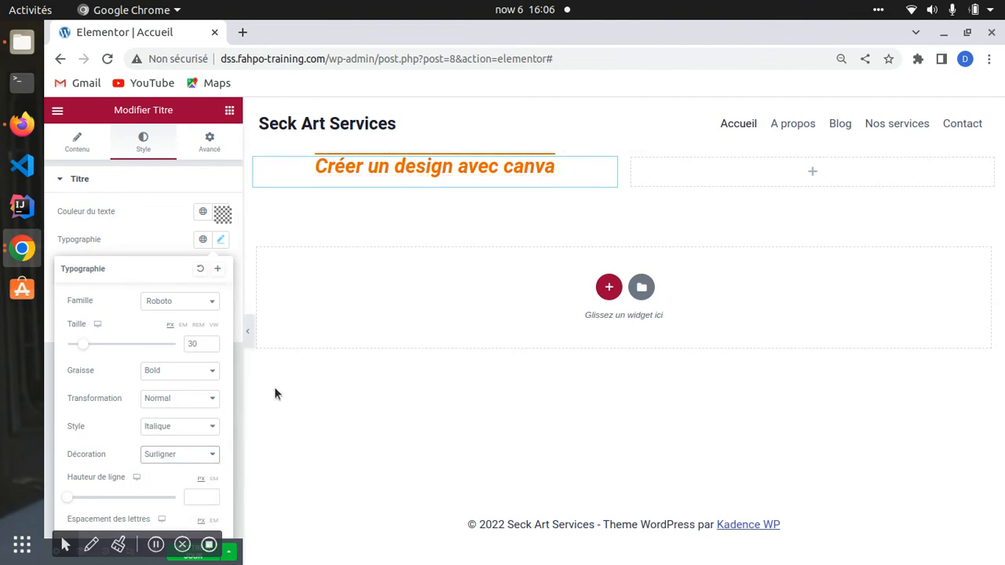
Step: Try line heights of 100 and 69 px on the heading, set it to 49 px, and close the typography settings
scroll(84, 470, down, 2)
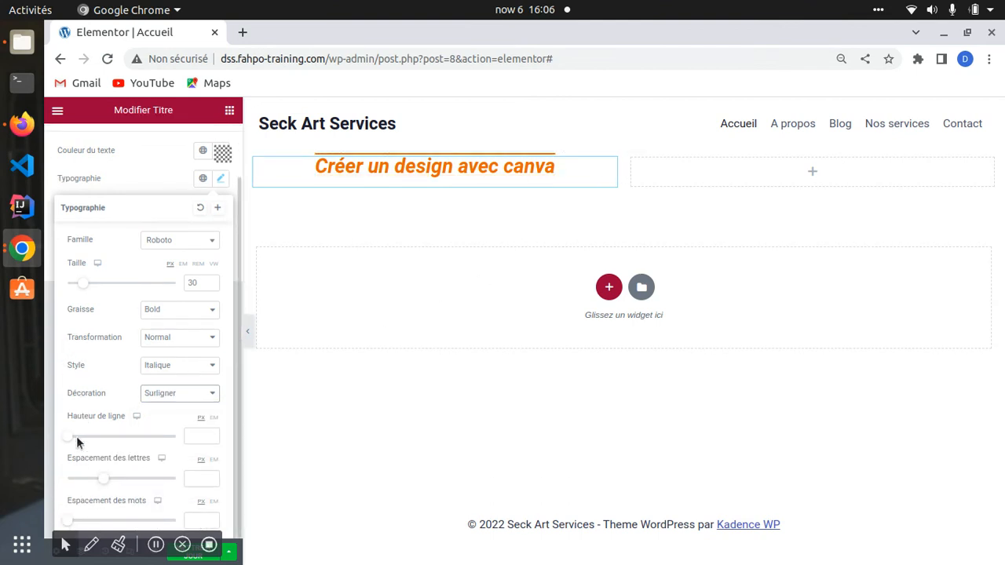
drag(67, 440, 254, 440)
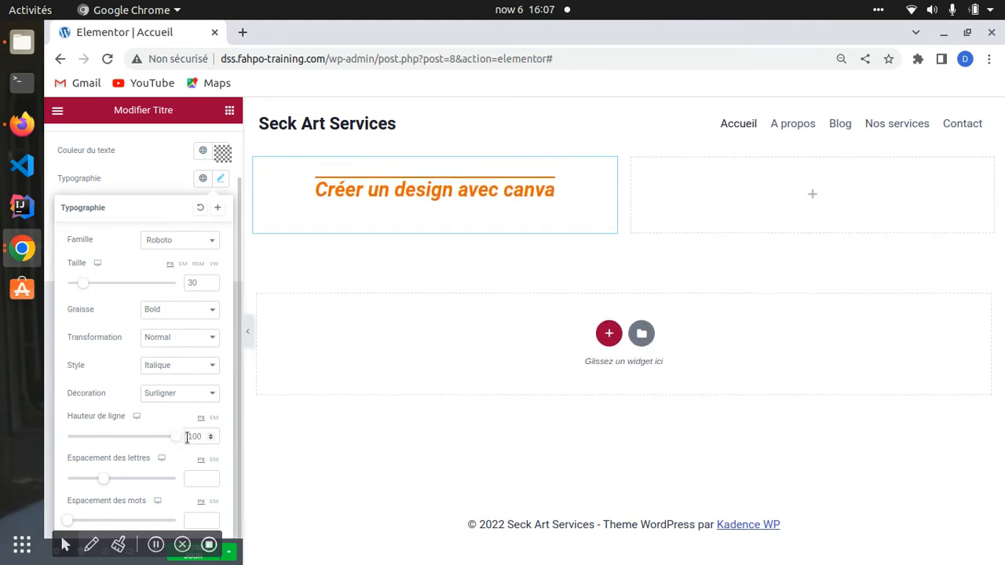
drag(191, 434, 140, 436)
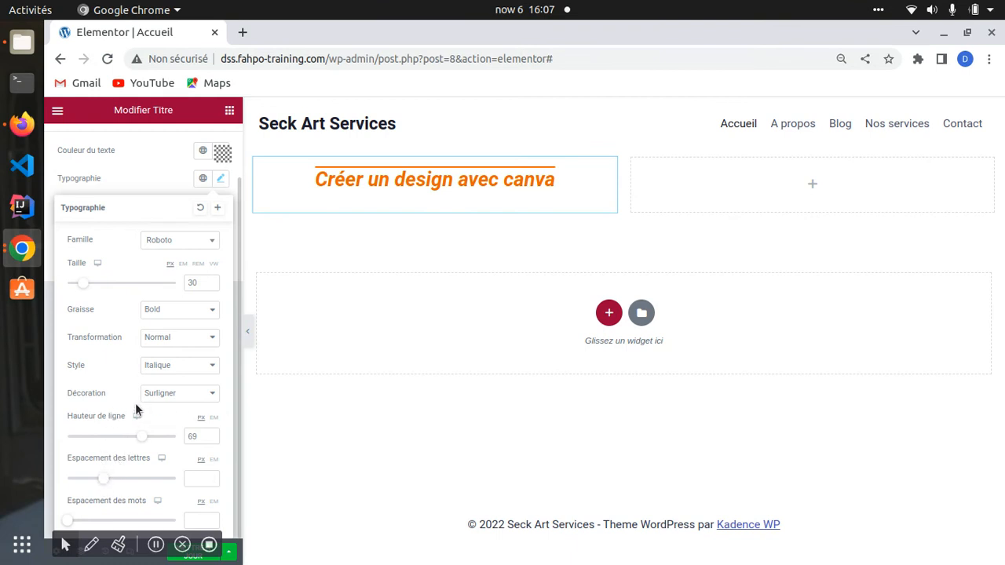
drag(141, 438, 122, 440)
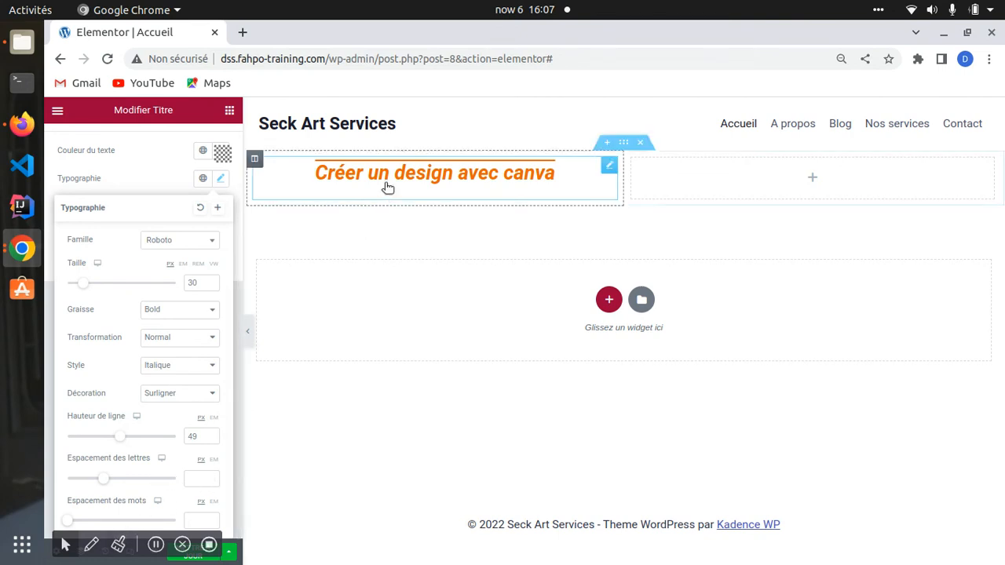
scroll(112, 396, up, 1)
scroll(112, 395, up, 1)
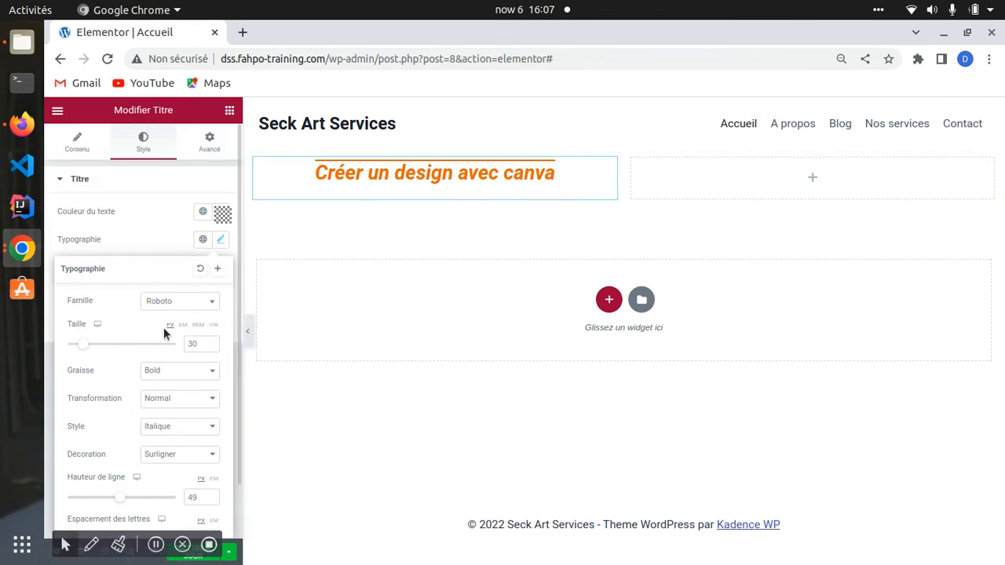
click(223, 239)
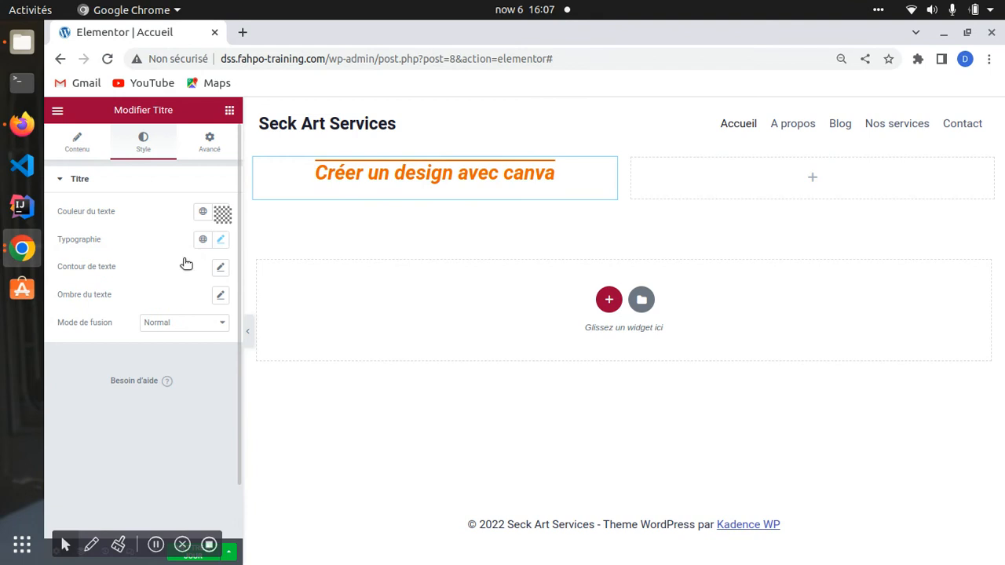
Step: Try a 1 px text outline on the heading, return it to 0, and close the outline settings
click(220, 267)
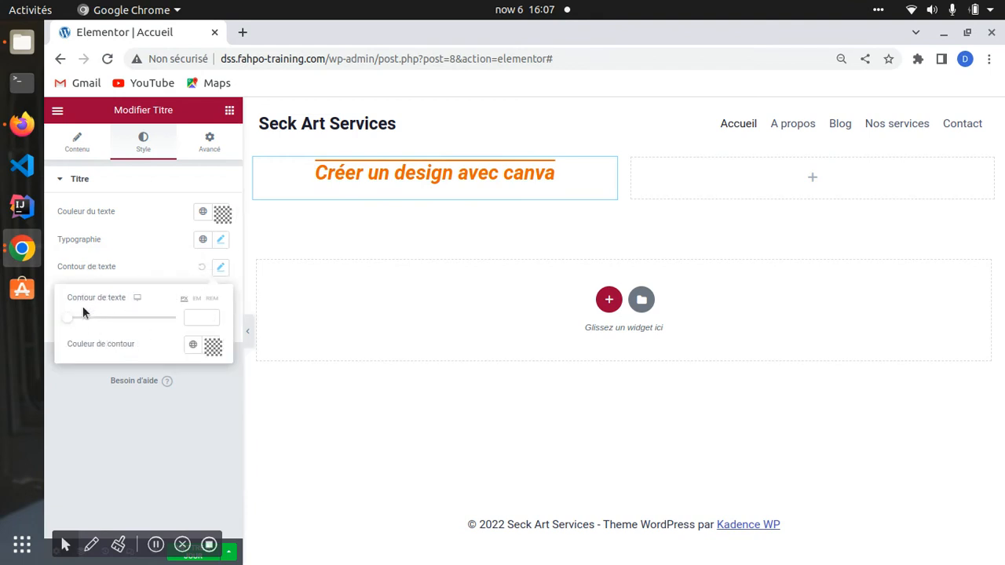
mouse_move(67, 317)
mouse_down()
mouse_move(164, 321)
mouse_move(70, 321)
mouse_move(83, 327)
mouse_up()
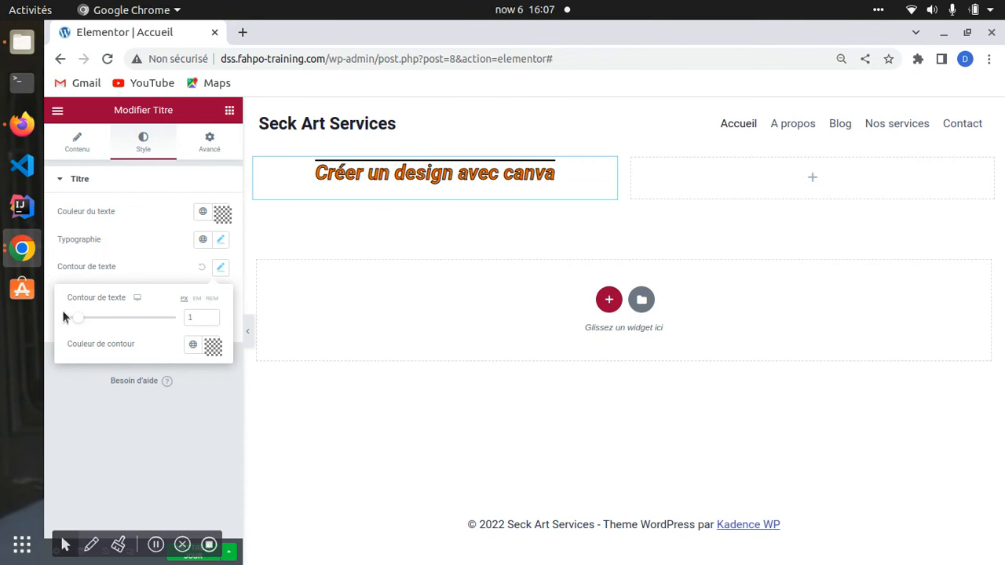
mouse_move(80, 320)
mouse_down()
mouse_move(73, 322)
mouse_move(80, 318)
mouse_up()
drag(80, 322, 73, 323)
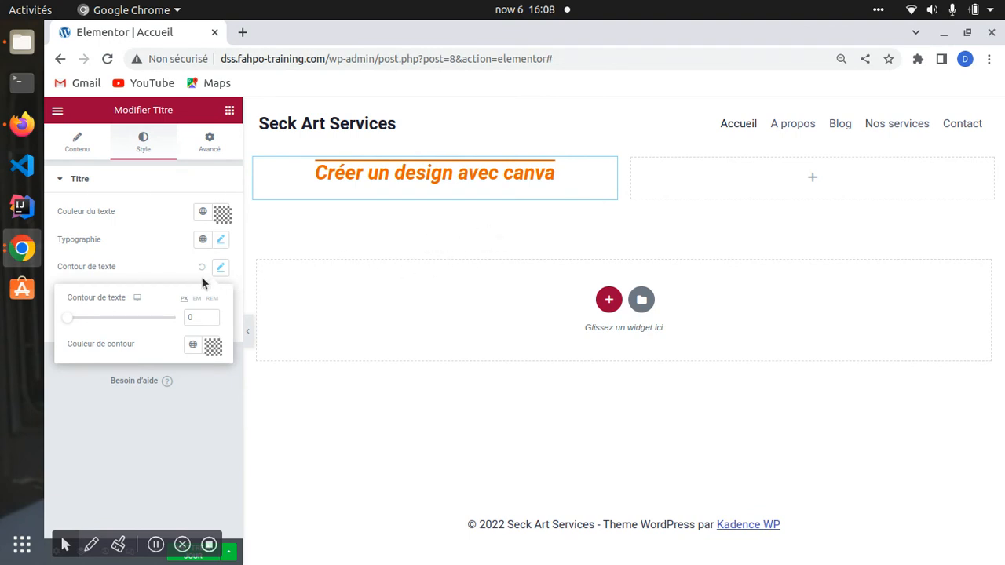
click(145, 273)
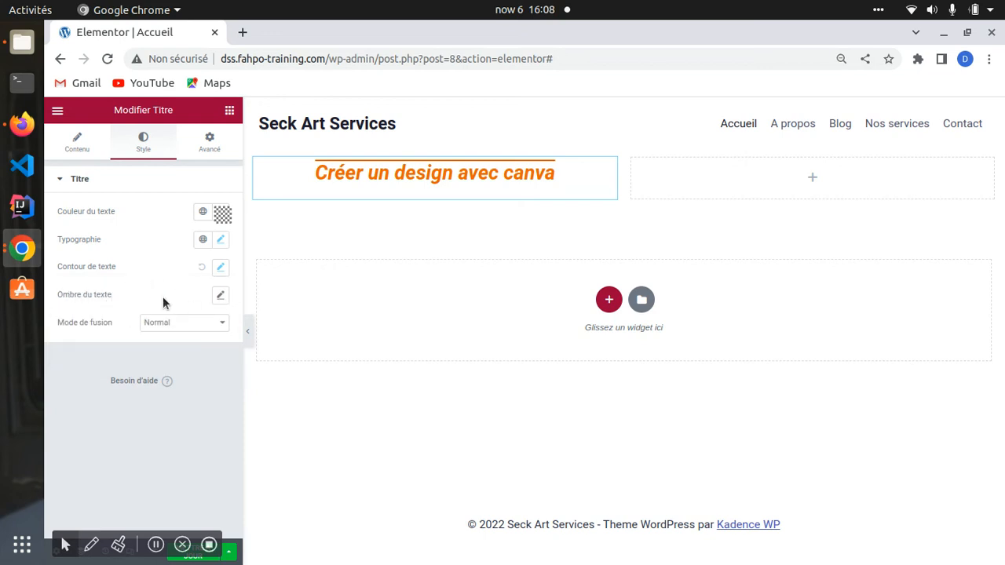
Step: Enable a text shadow on the heading and set its blur (Flou) to 19
click(219, 296)
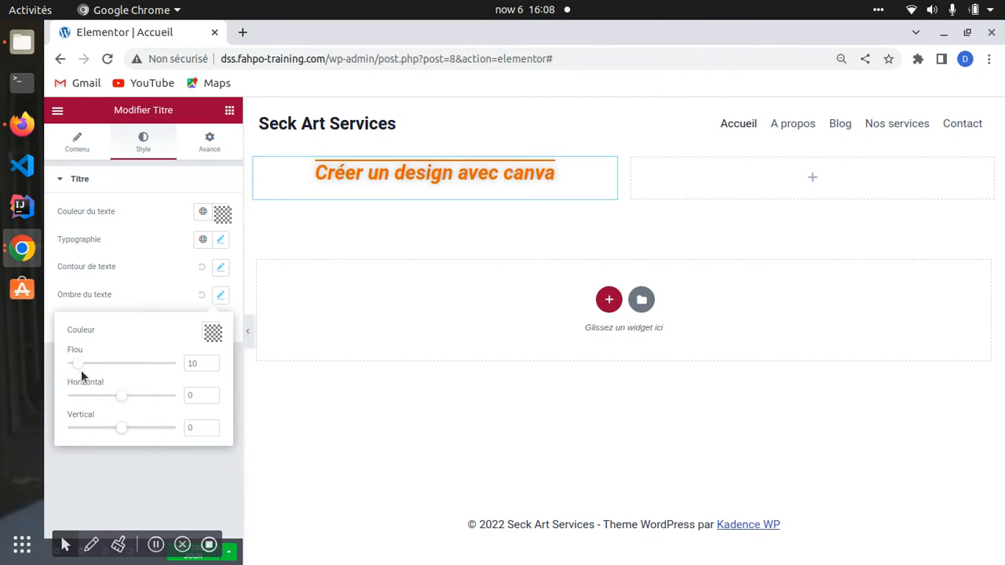
click(158, 294)
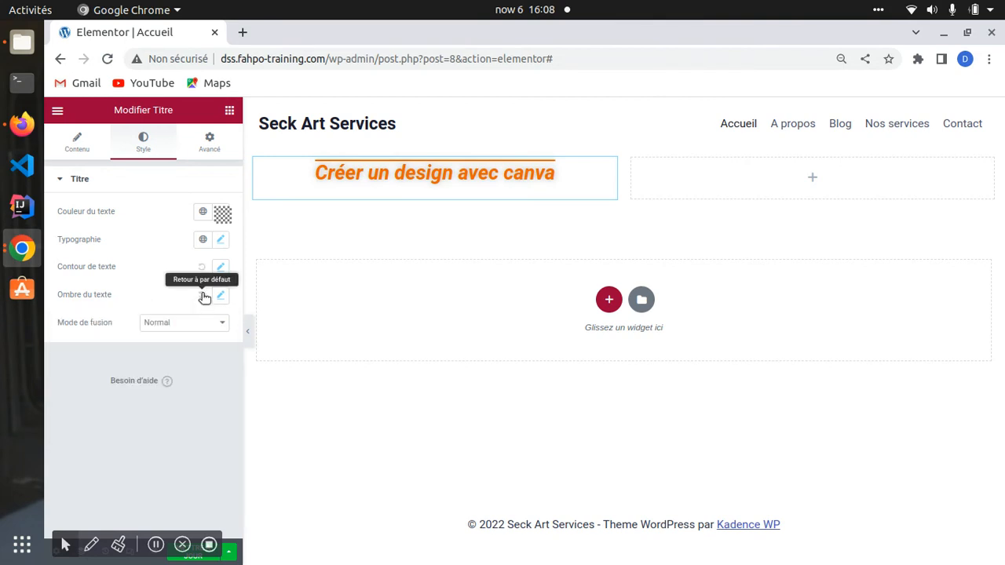
click(202, 295)
click(220, 295)
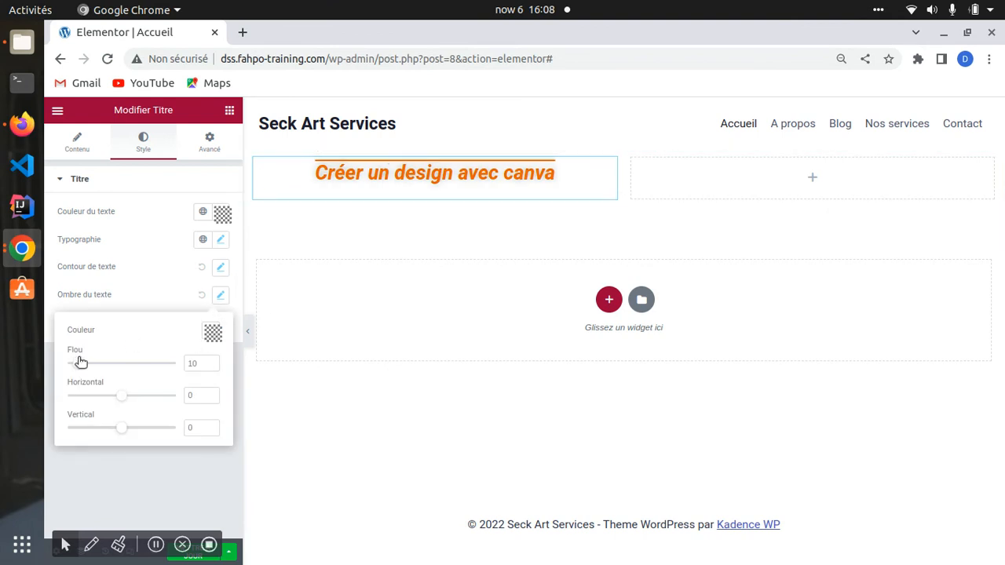
mouse_move(79, 364)
mouse_down()
mouse_move(171, 362)
mouse_move(74, 362)
mouse_move(97, 364)
mouse_move(87, 361)
mouse_up()
Step: Try a semi-transparent muted violet colour for the heading's text shadow, and undo the last change
click(214, 333)
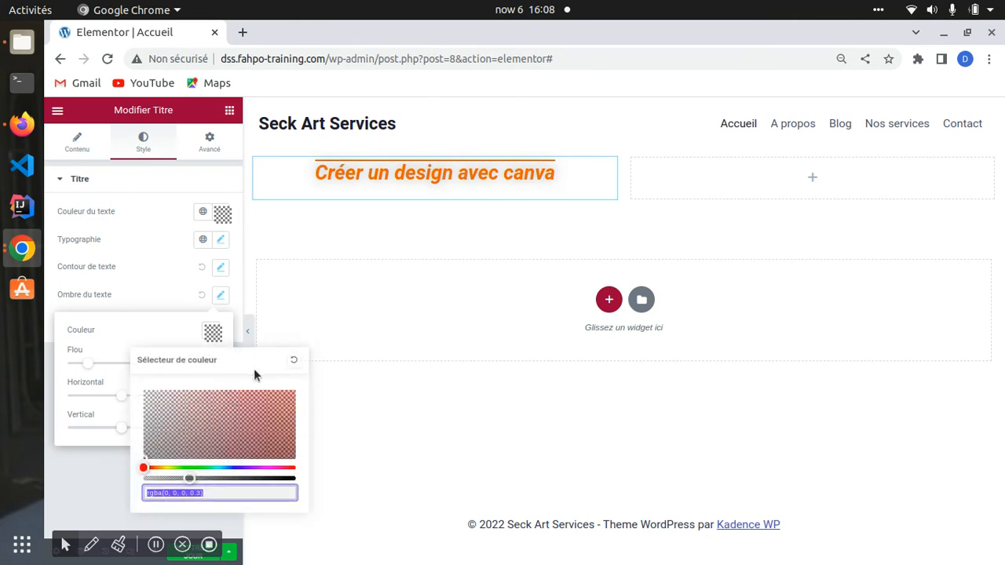
click(166, 421)
click(241, 468)
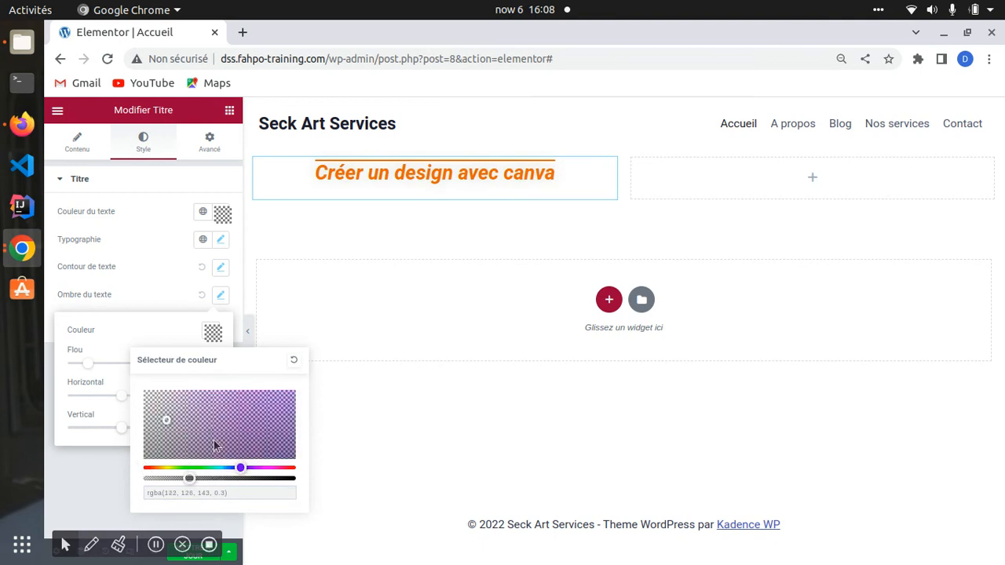
key(ctrl+z)
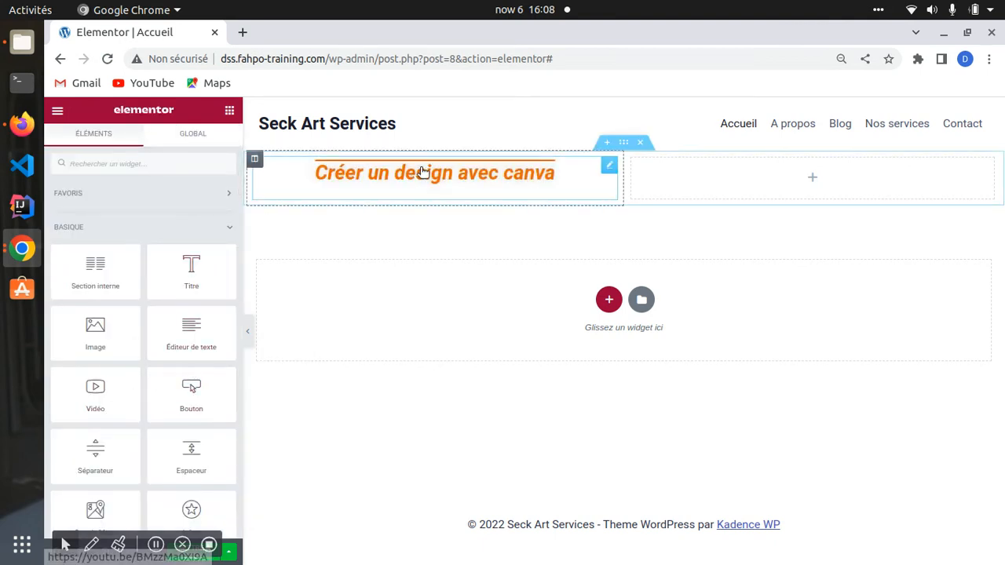
Step: Reselect the heading, set its text shadow's vertical offset to 5, and close the shadow settings
click(298, 200)
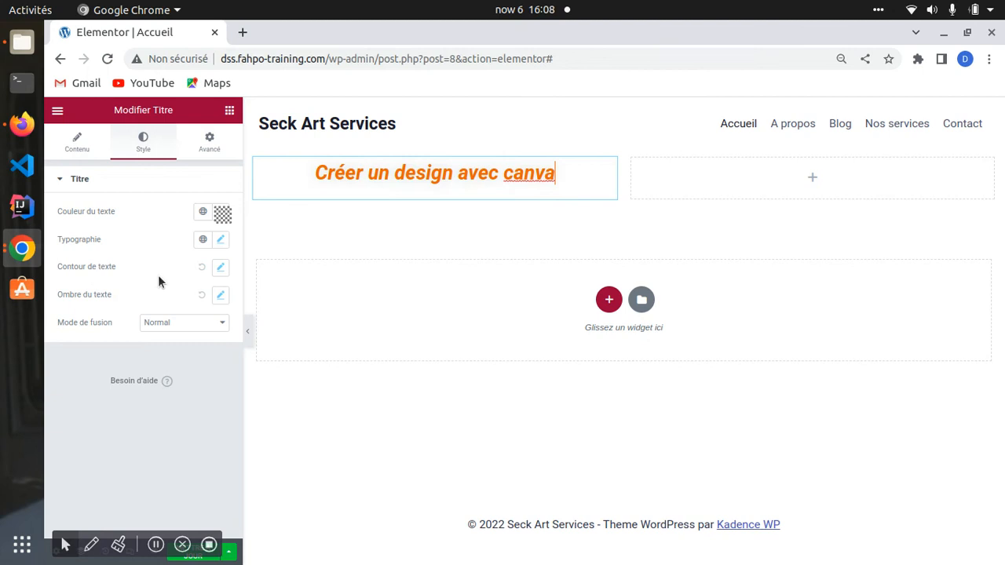
click(221, 269)
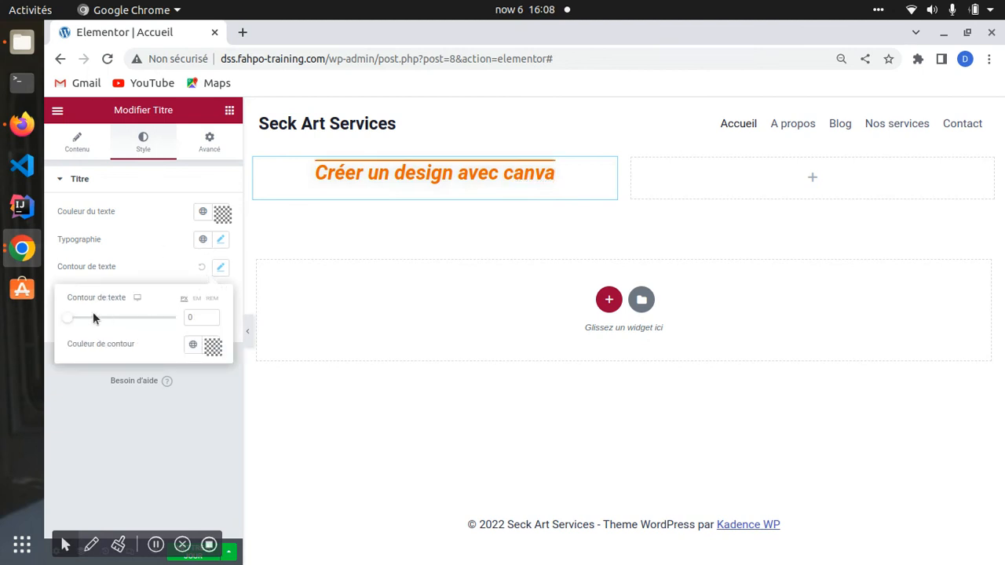
triple_click(161, 260)
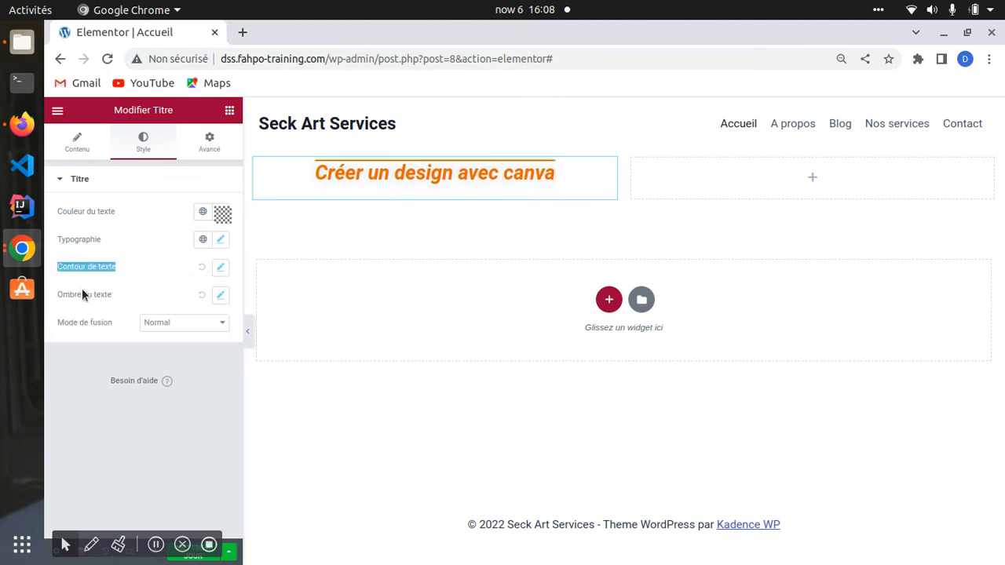
click(221, 294)
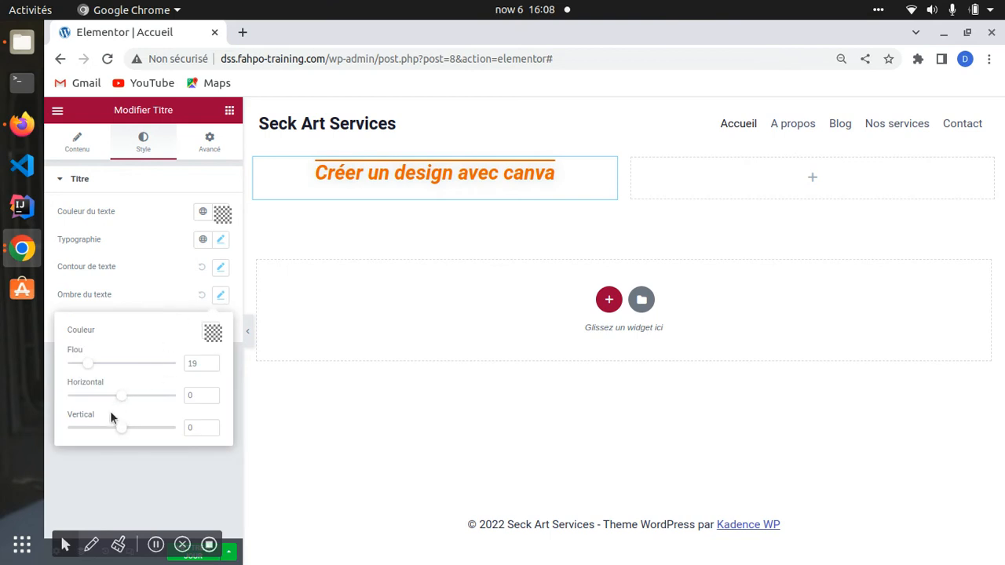
mouse_move(124, 429)
mouse_down()
mouse_move(134, 426)
mouse_move(125, 428)
mouse_up()
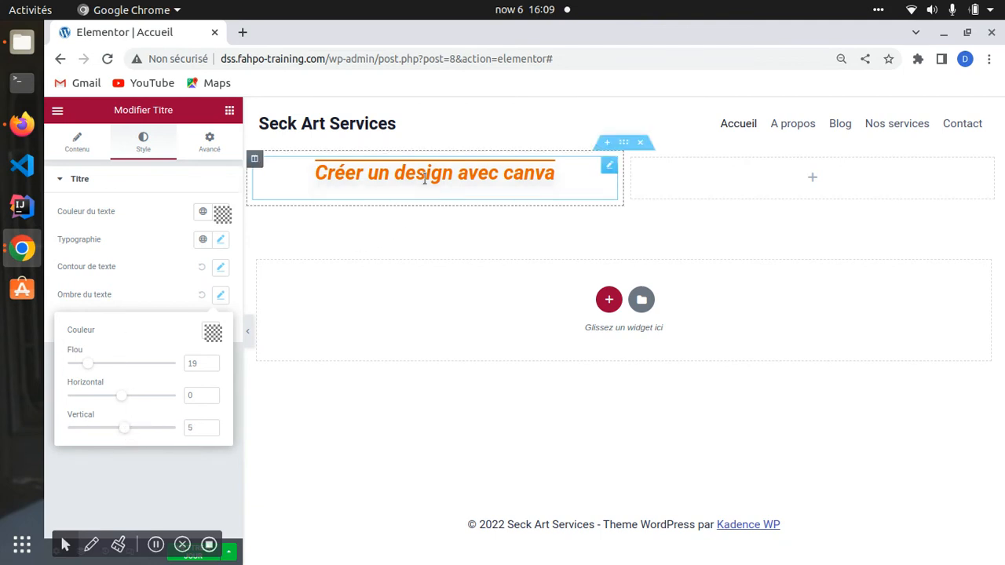
click(132, 289)
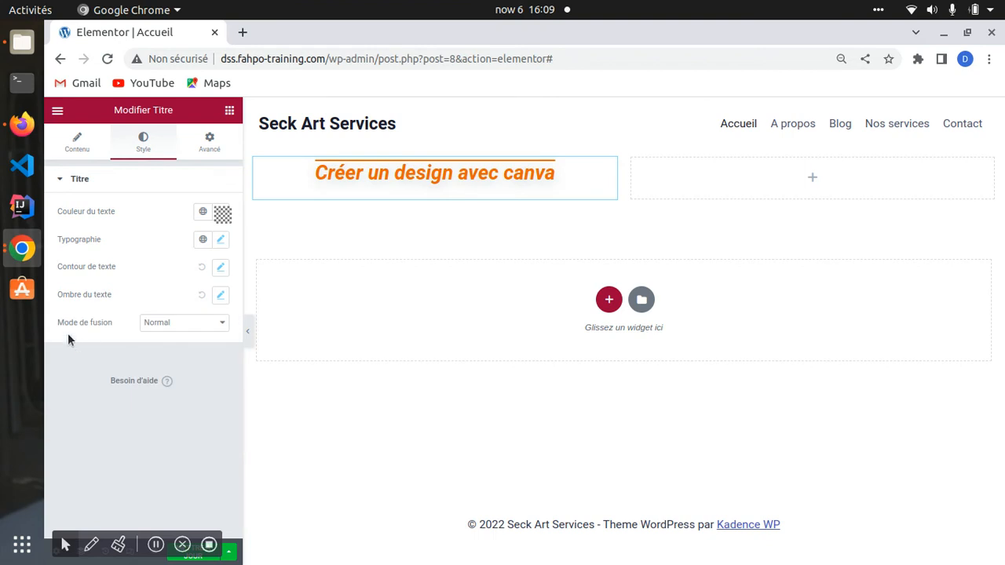
Step: Try the Multiply, Overlay and Darken blend modes on the heading
click(184, 323)
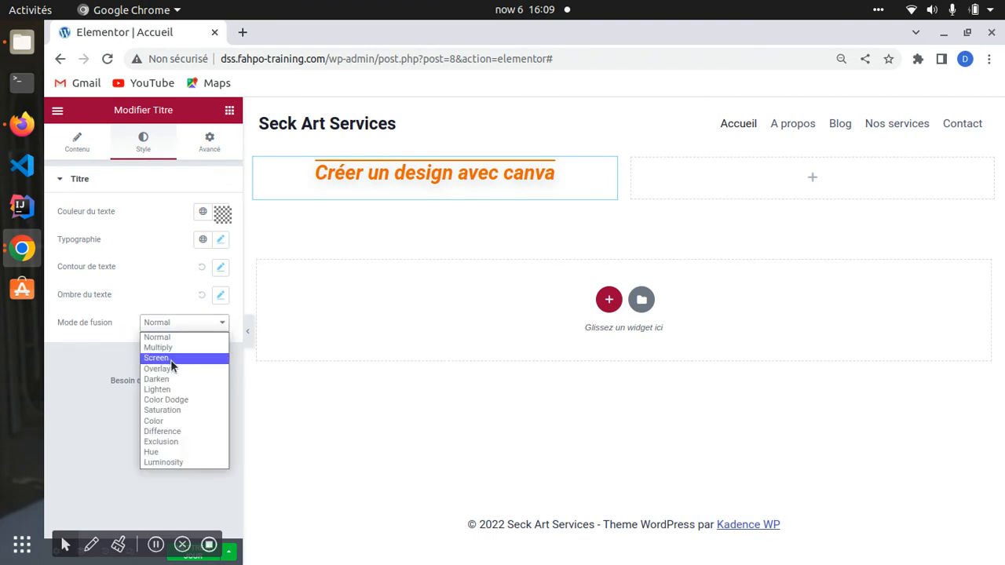
click(180, 349)
click(177, 323)
click(164, 364)
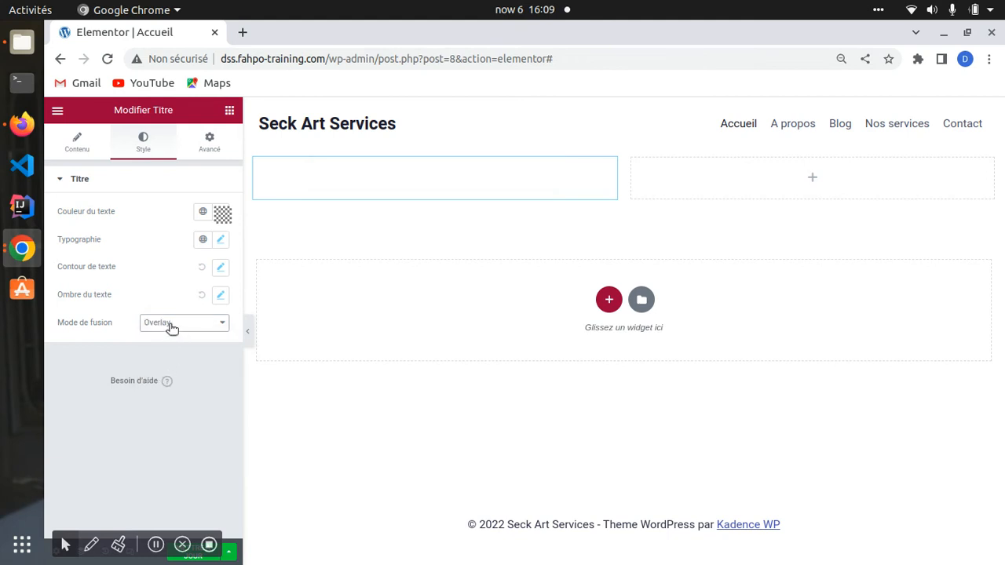
click(172, 328)
click(162, 379)
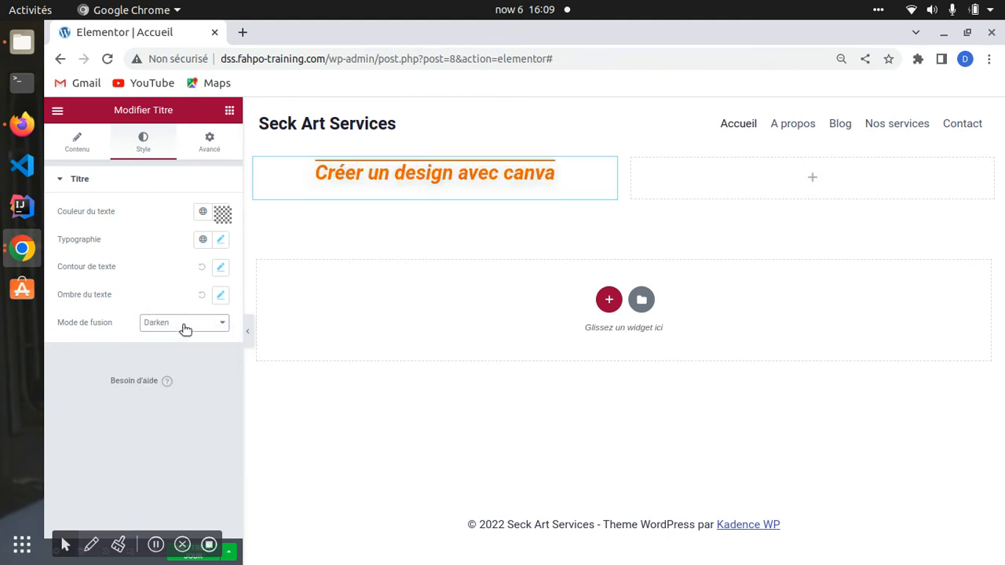
Step: Try the Color Dodge, Exclusion and Hue blend modes on the heading, and set the mode back to Normal
click(185, 329)
click(172, 400)
click(181, 324)
click(157, 440)
click(186, 322)
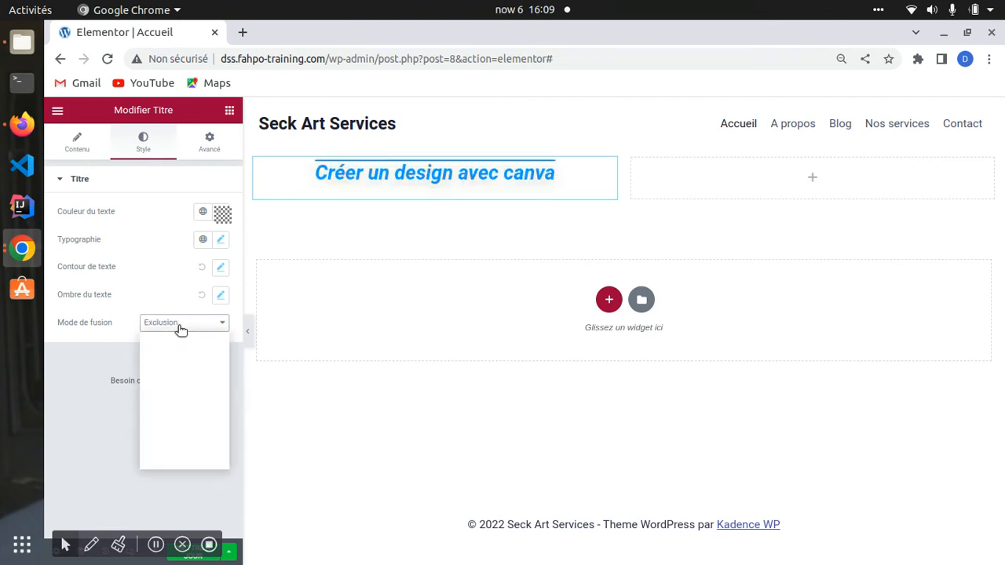
click(167, 445)
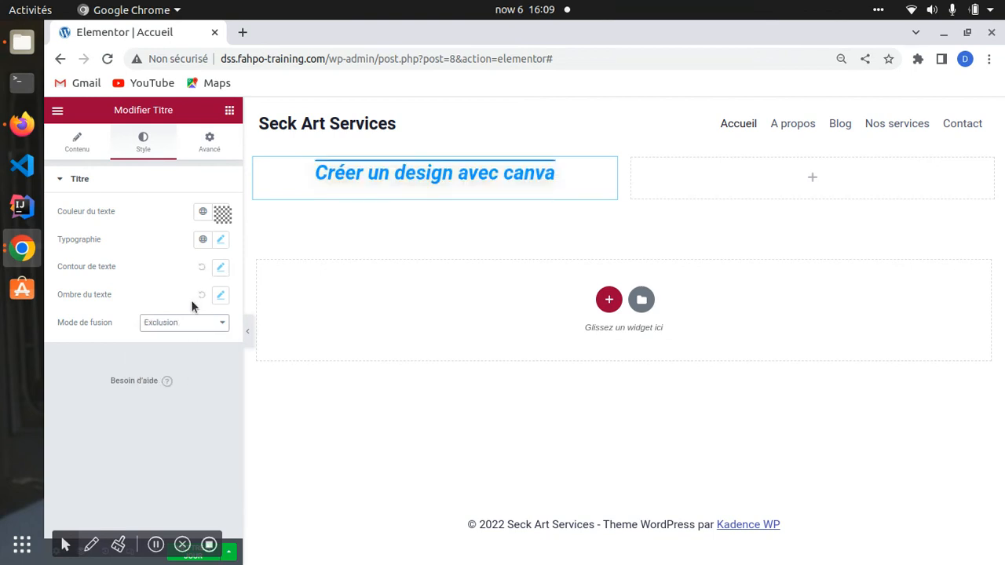
click(188, 323)
click(153, 452)
click(182, 323)
click(161, 337)
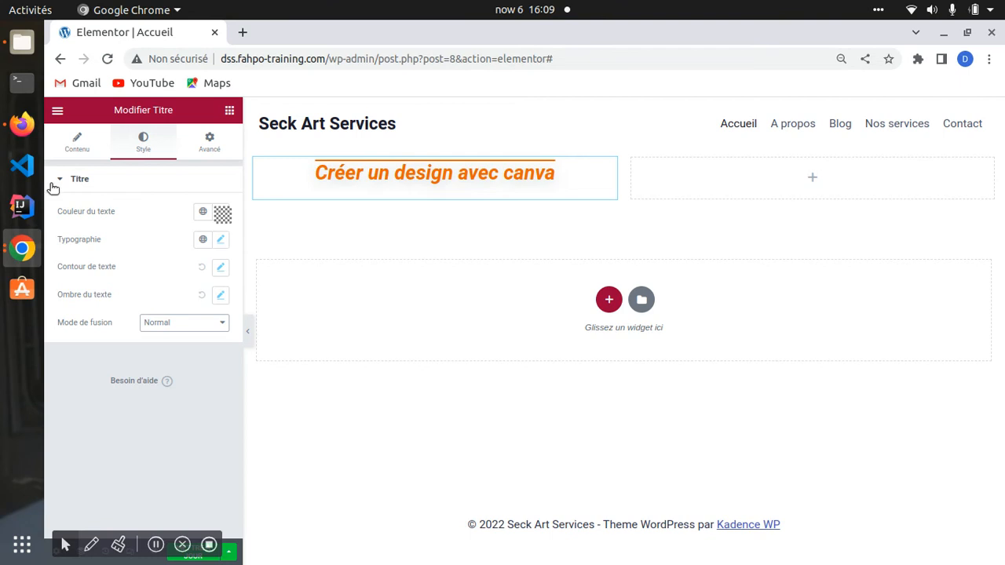
Step: Open the heading's advanced layout settings and review the Marge and Marge interne options
click(202, 143)
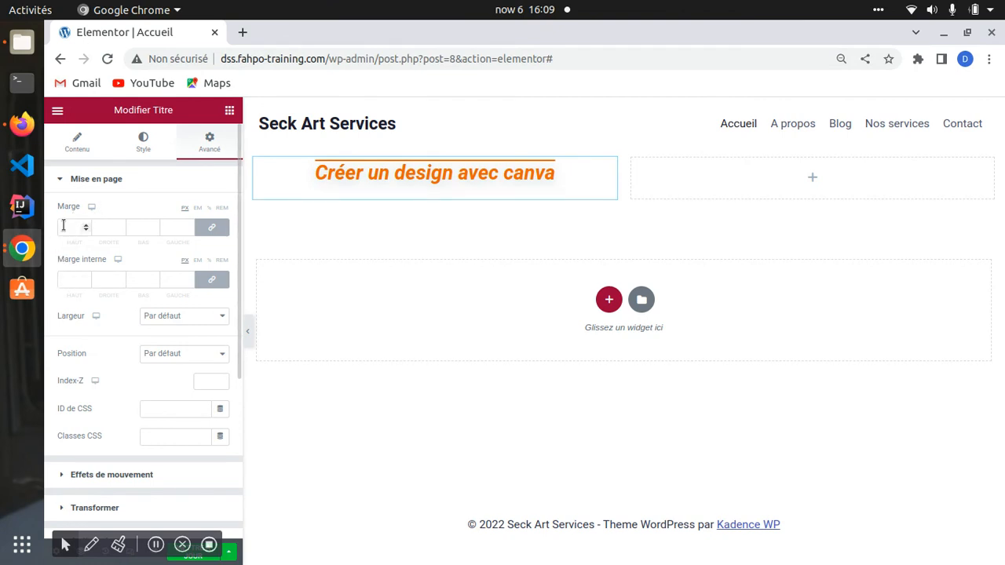
drag(64, 261, 91, 260)
drag(59, 204, 53, 222)
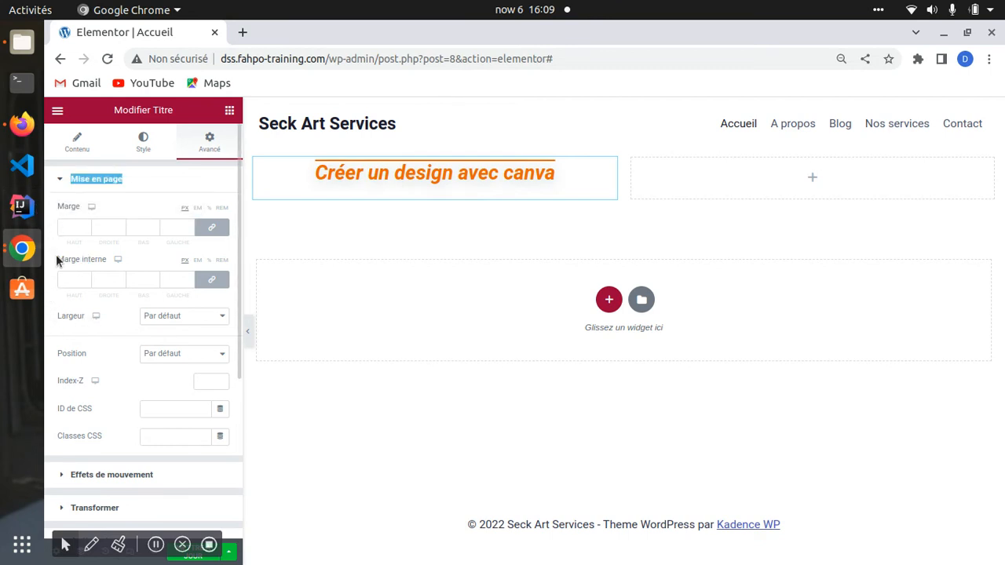
drag(57, 262, 99, 259)
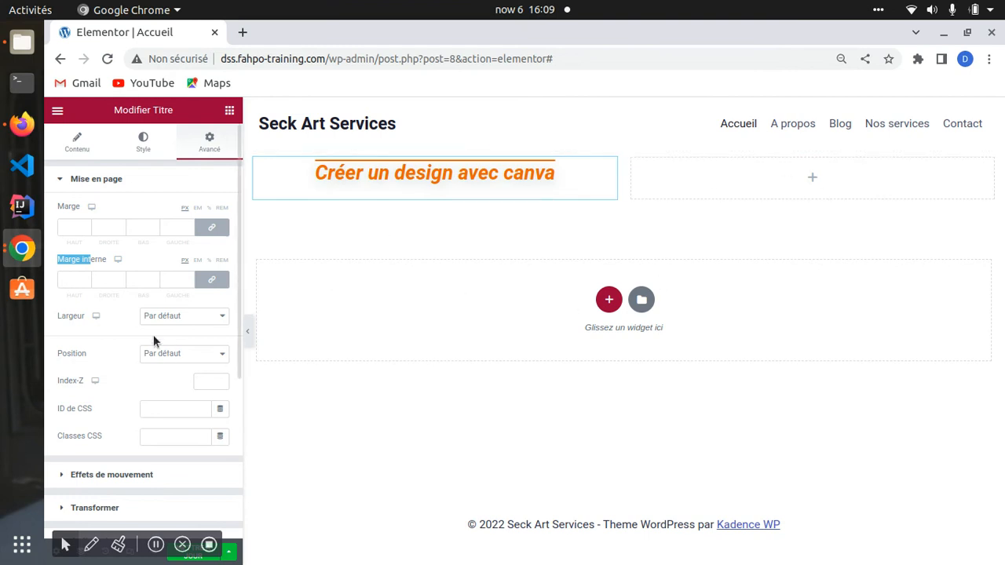
Step: Set all four linked outer margins of the heading to 5 px
click(210, 228)
click(209, 229)
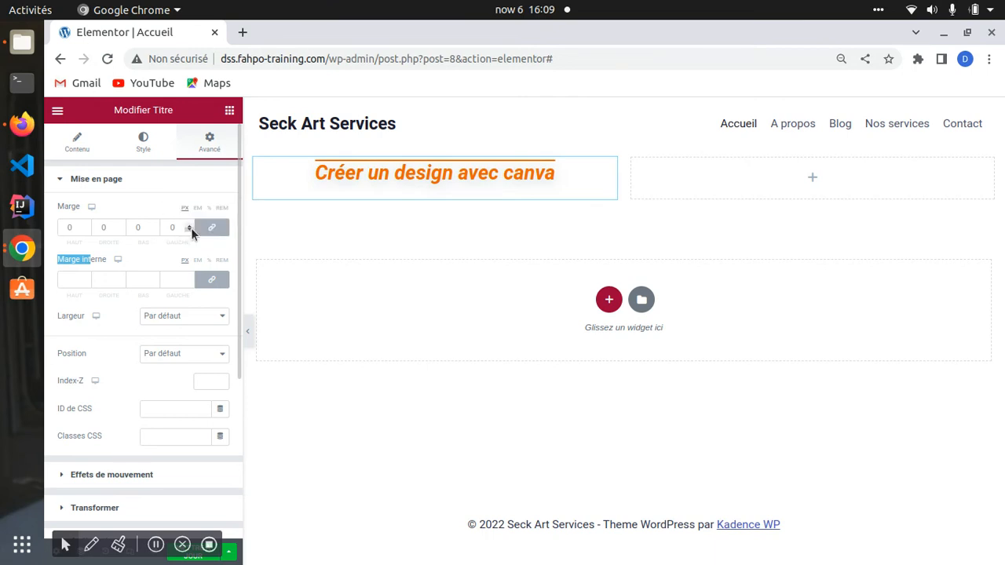
click(190, 226)
click(189, 226)
click(189, 226)
click(189, 225)
click(189, 226)
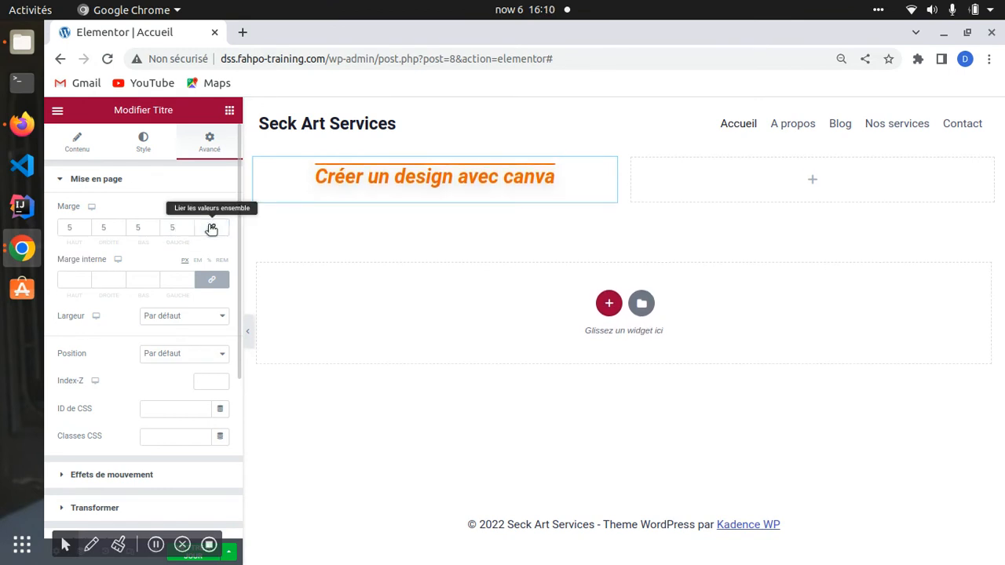
Step: Go through the individual margin values, link them together again, and set all four outer margins to 0
double_click(170, 227)
double_click(139, 225)
click(104, 226)
click(211, 227)
click(189, 231)
click(189, 231)
click(188, 230)
click(188, 230)
click(189, 230)
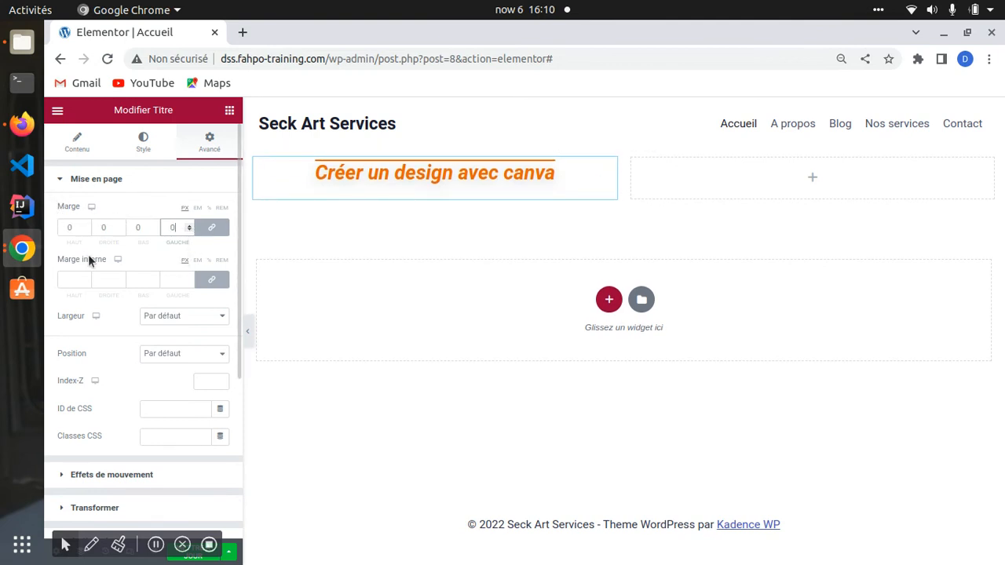
Step: Unlink the heading's outer margins, try a 17 px top margin, and set it to 13 px
drag(70, 260, 103, 259)
drag(61, 207, 81, 207)
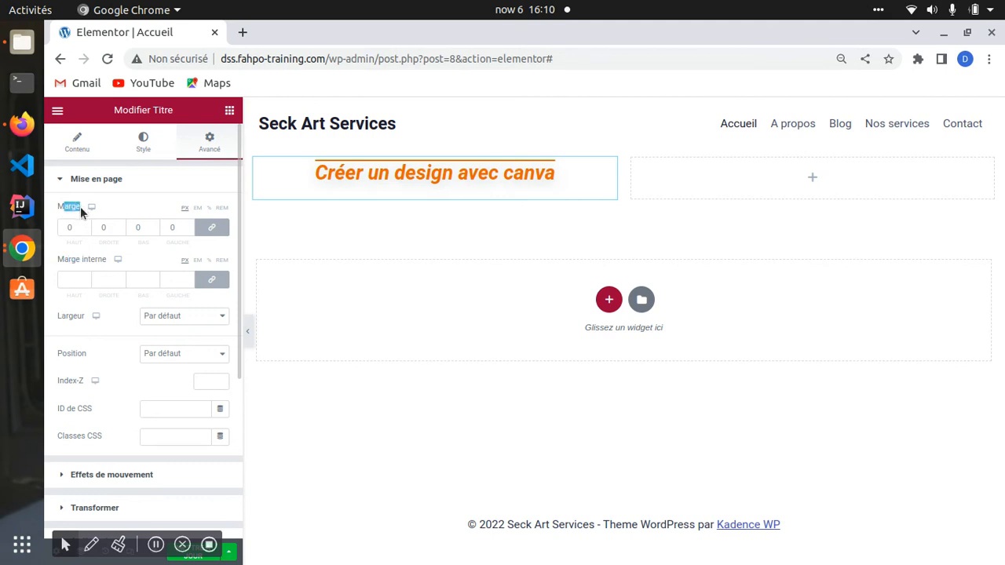
click(212, 226)
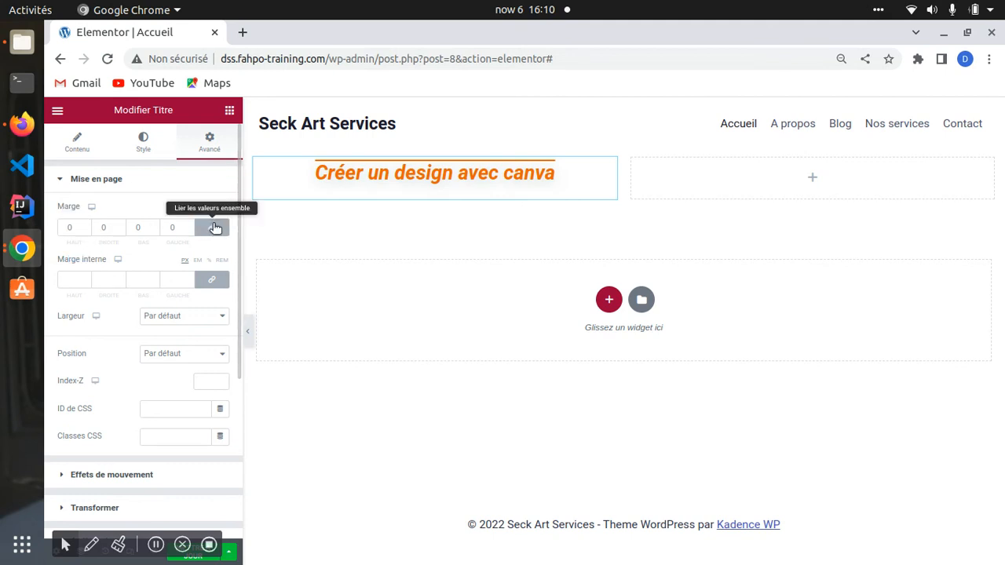
click(87, 224)
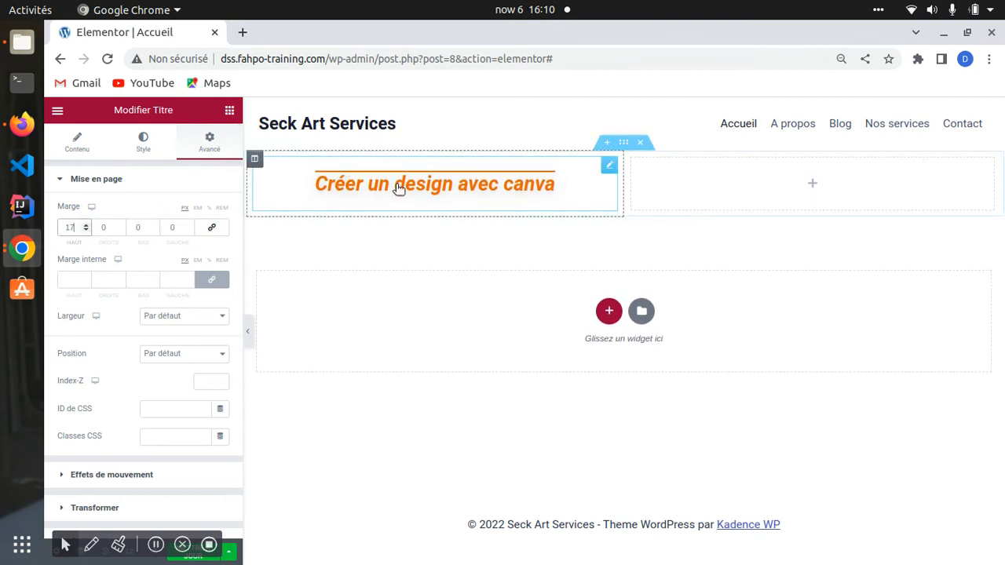
drag(66, 242, 87, 229)
click(86, 228)
click(87, 228)
click(86, 229)
click(86, 229)
click(86, 229)
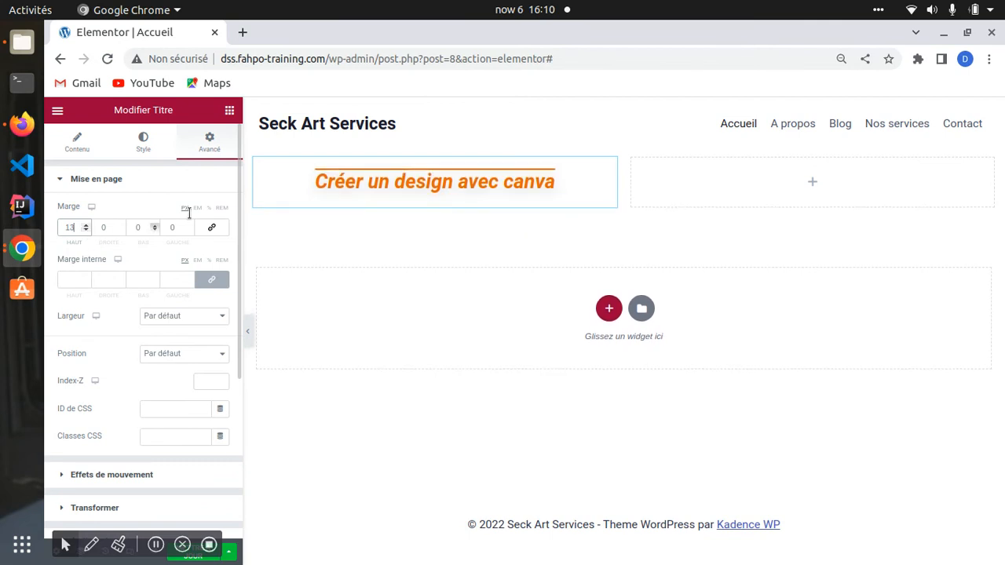
Step: Try right margins of 21 and 39 px on the heading, and set the value to 24 px
click(123, 225)
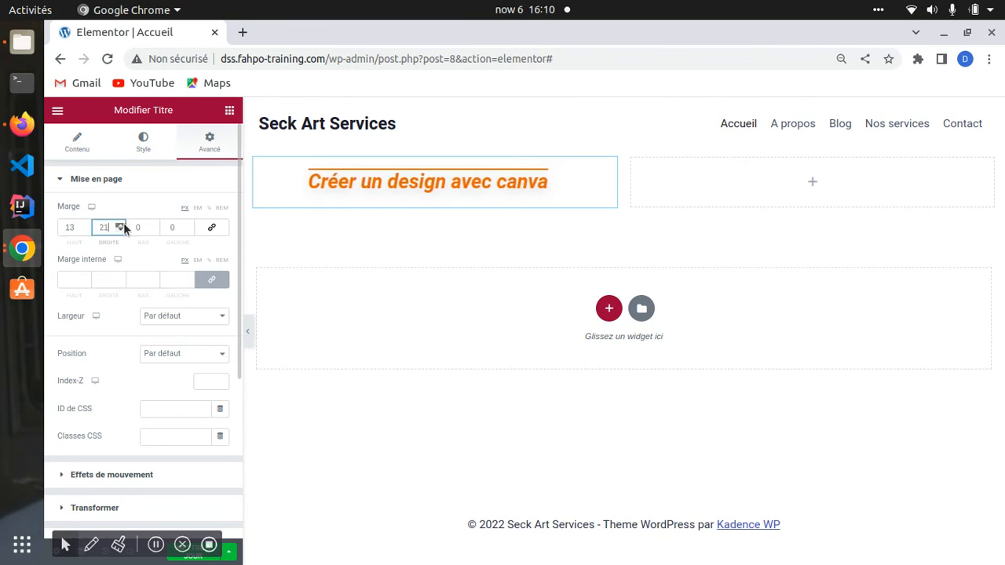
drag(123, 223, 122, 224)
click(120, 231)
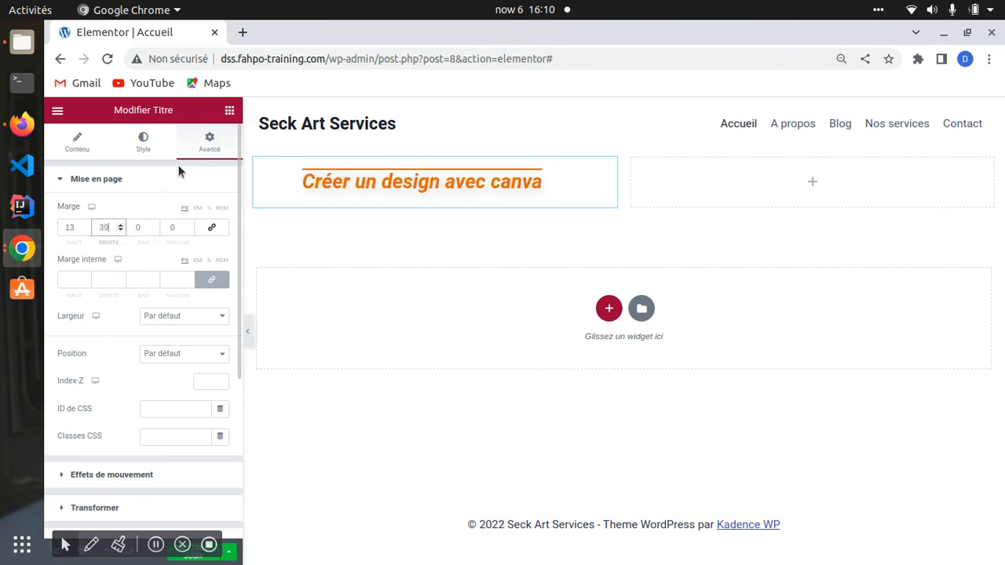
double_click(122, 226)
click(121, 230)
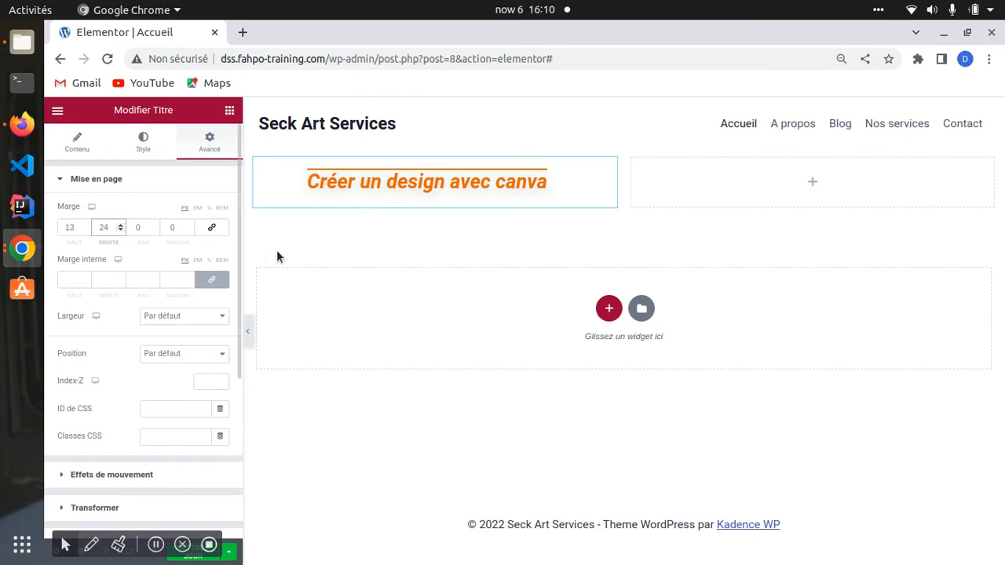
Step: Link the heading's outer margins again, try 20, 59 and 94 px on all sides, and set all four to 0
click(210, 228)
click(189, 225)
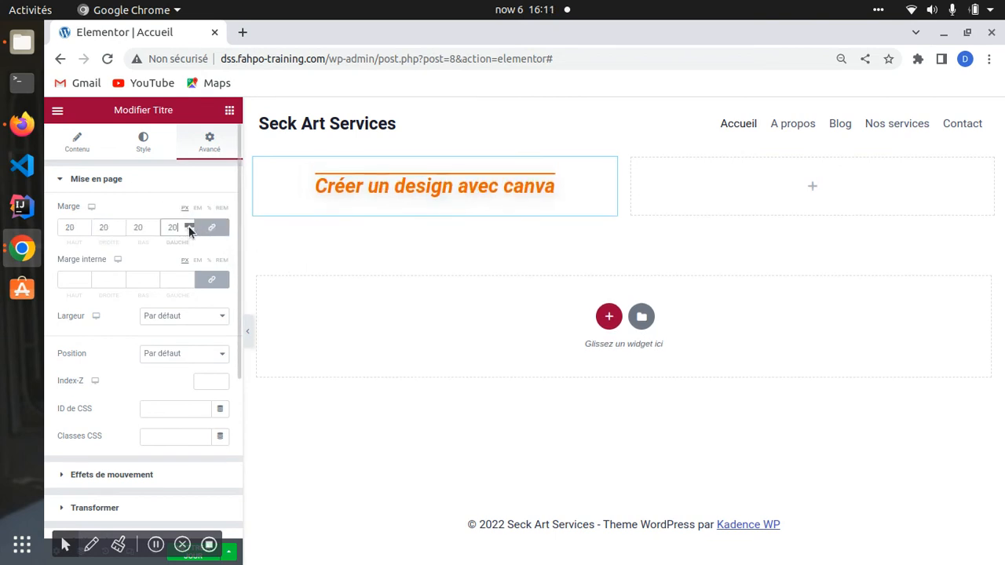
drag(189, 226, 188, 225)
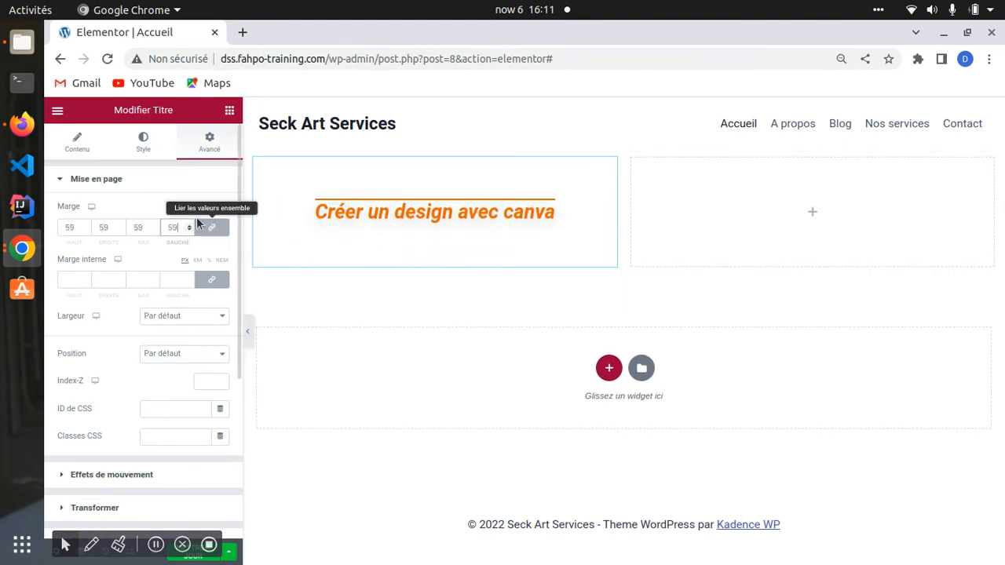
drag(186, 227, 186, 227)
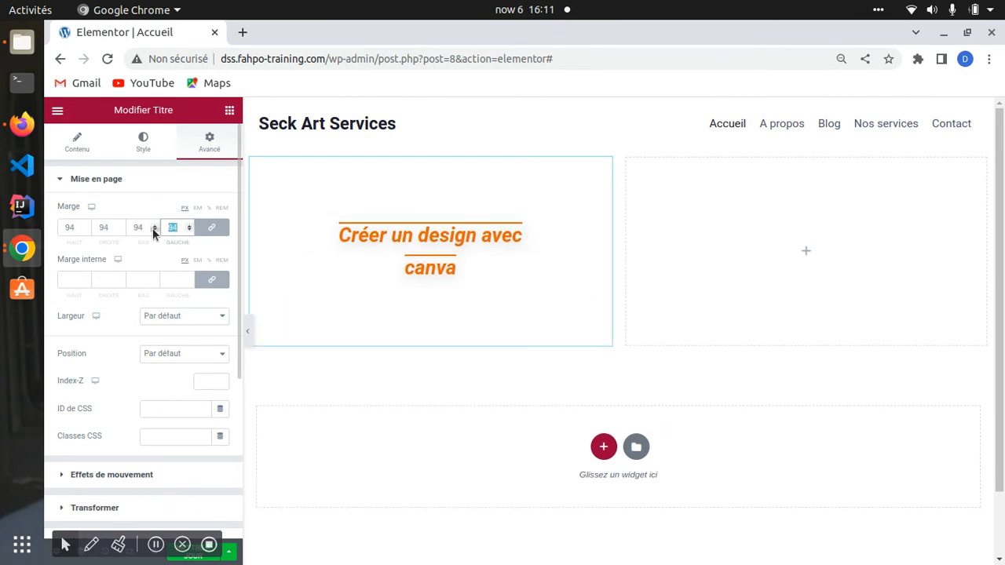
text(0)
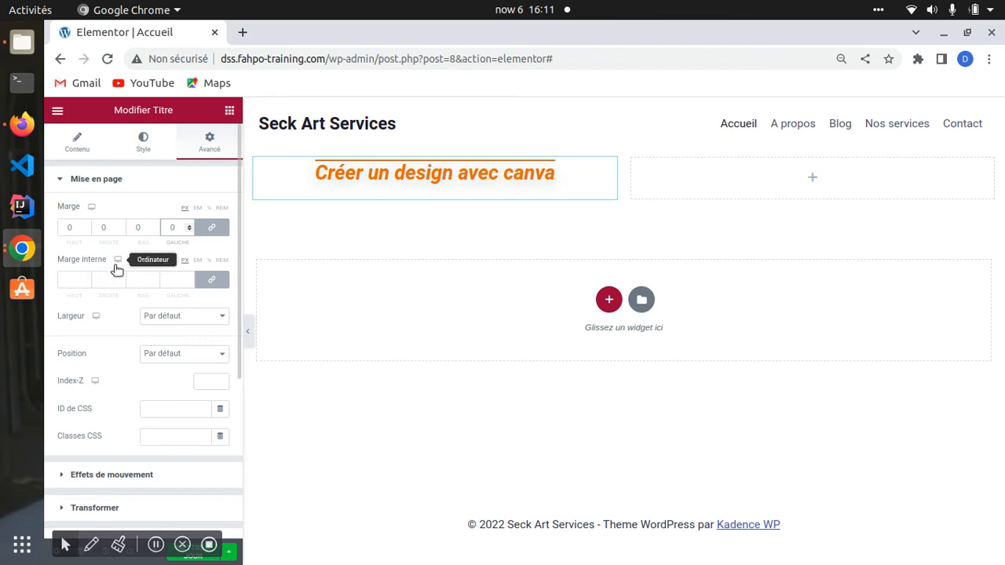
Step: Switch the heading's outer margin unit to EM and on to %, and set all four linked inner margins to 16 px
click(198, 209)
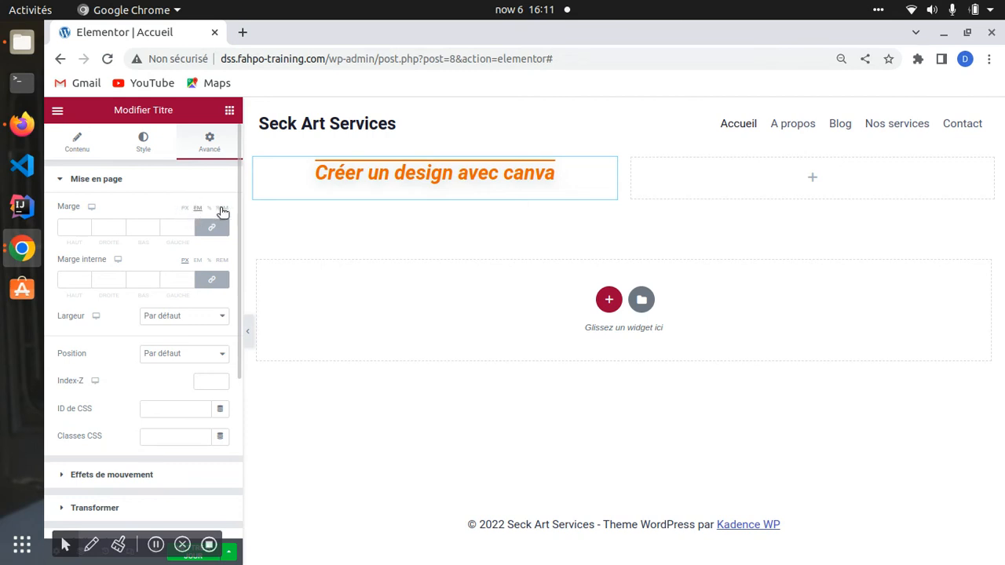
click(186, 208)
drag(58, 259, 118, 261)
click(119, 261)
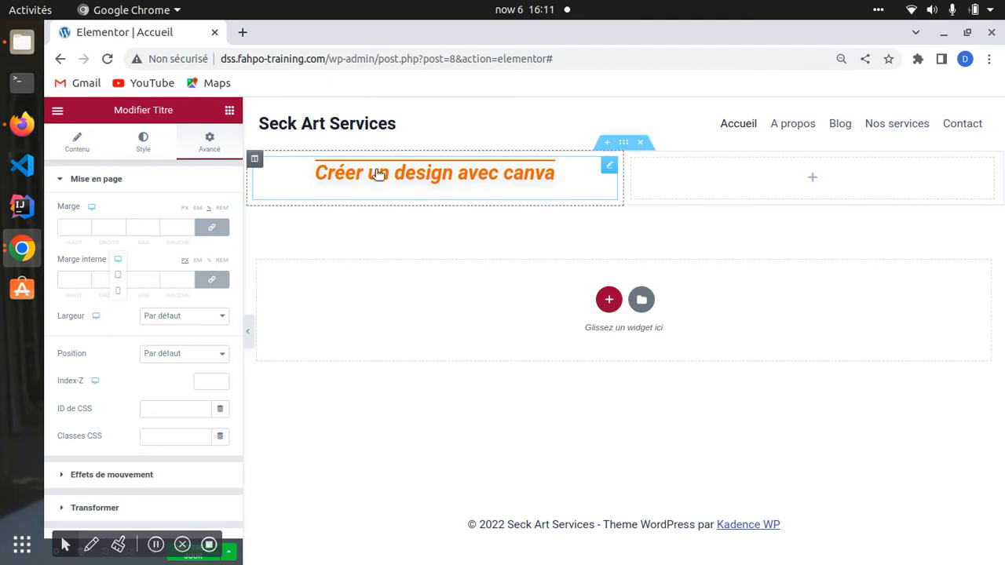
click(82, 279)
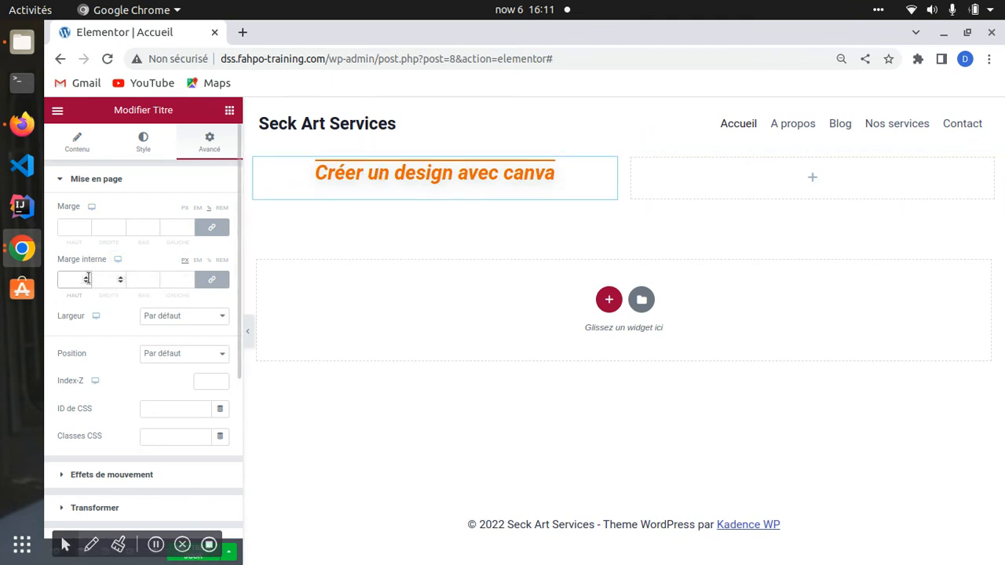
click(85, 278)
drag(85, 281, 86, 280)
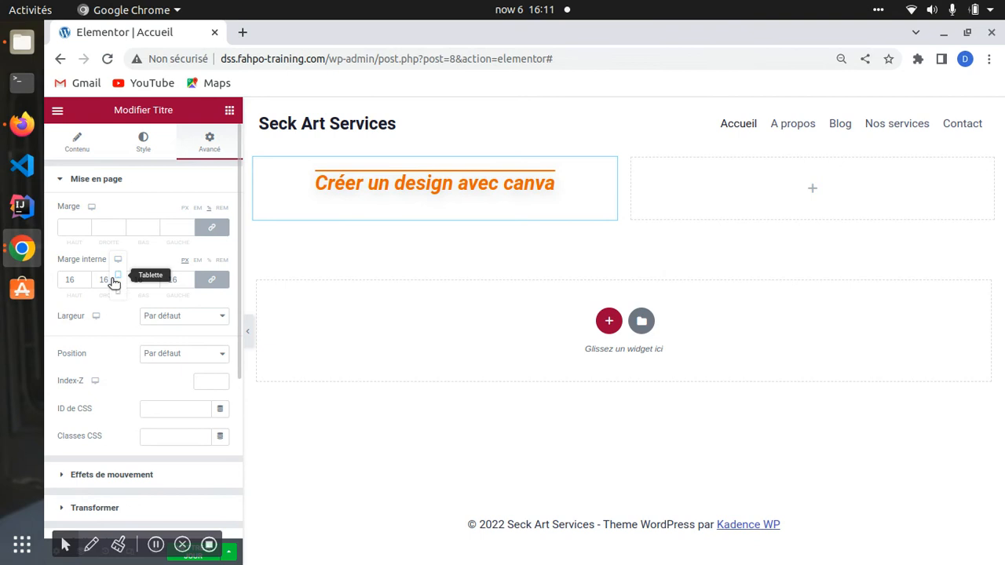
Step: Preview the page in tablet and mobile view, and set the heading's four mobile inner margins to 17 px
click(114, 279)
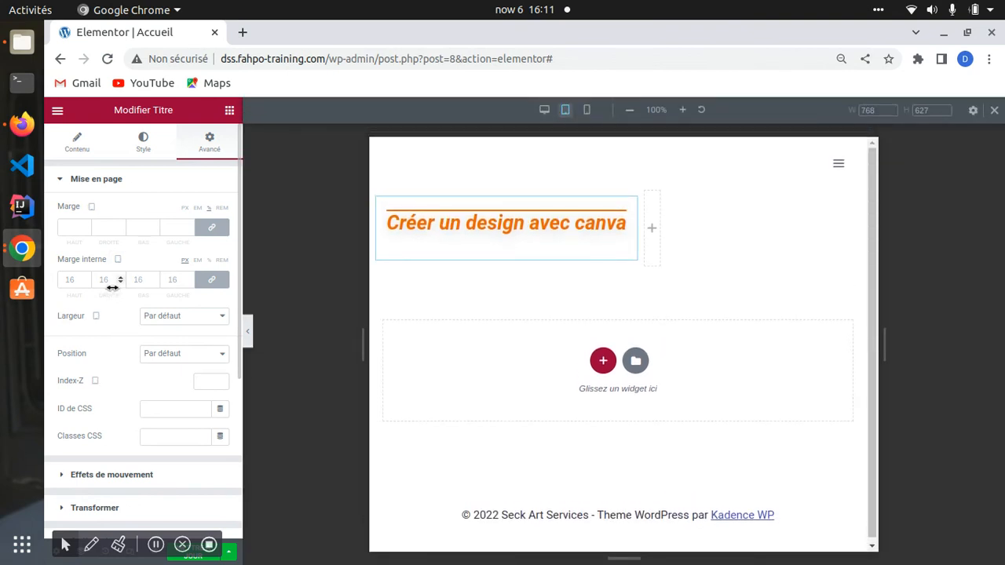
click(118, 280)
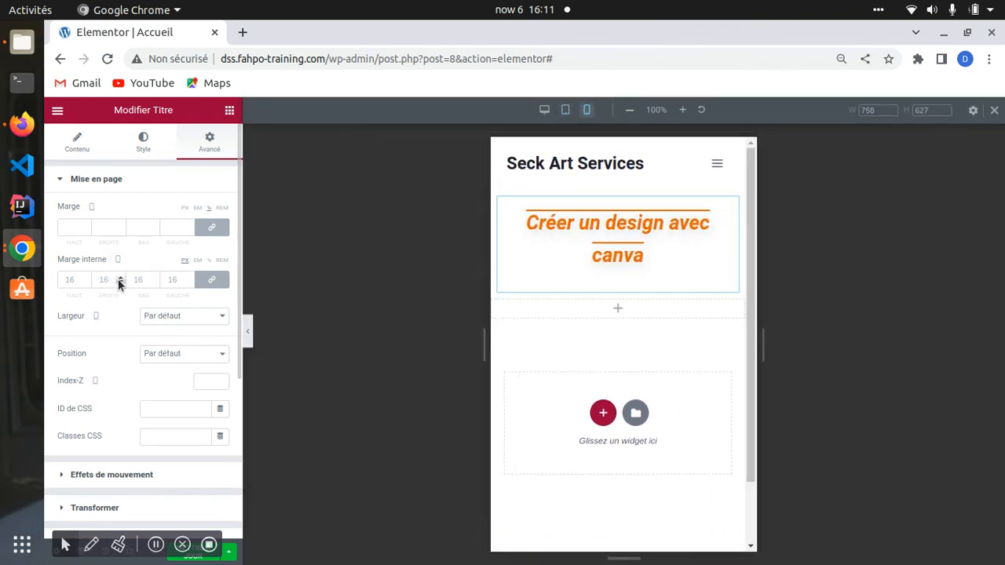
click(83, 280)
text(1)
click(87, 277)
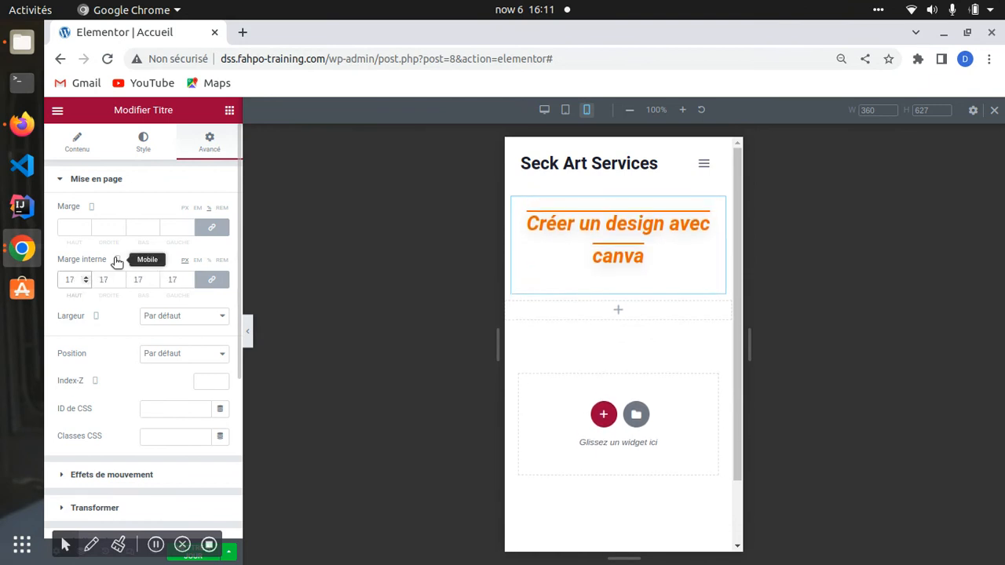
Step: Set the heading's four linked mobile inner margins to 2 px and return to the desktop view
mouse_move(117, 259)
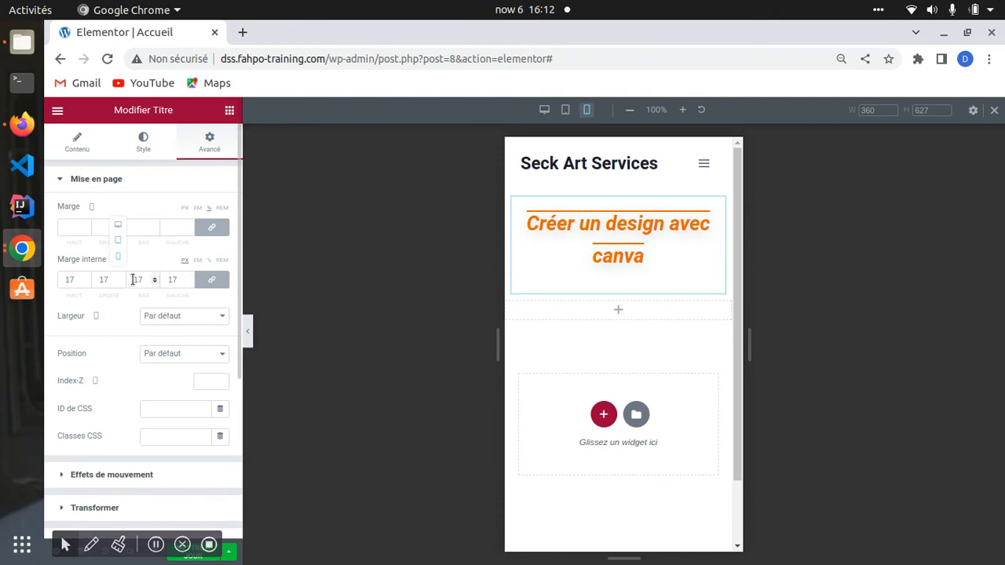
drag(115, 279, 121, 287)
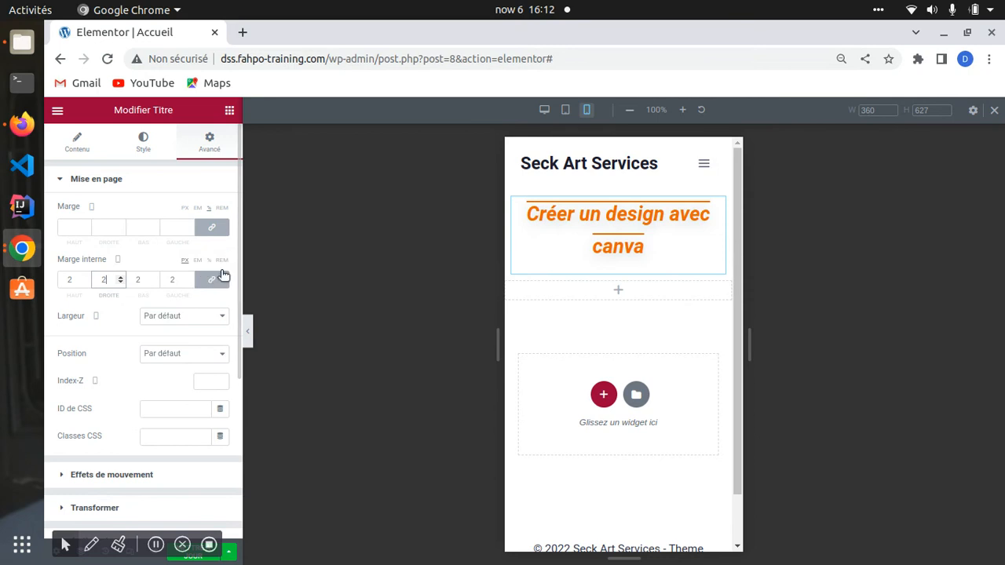
click(117, 261)
click(117, 225)
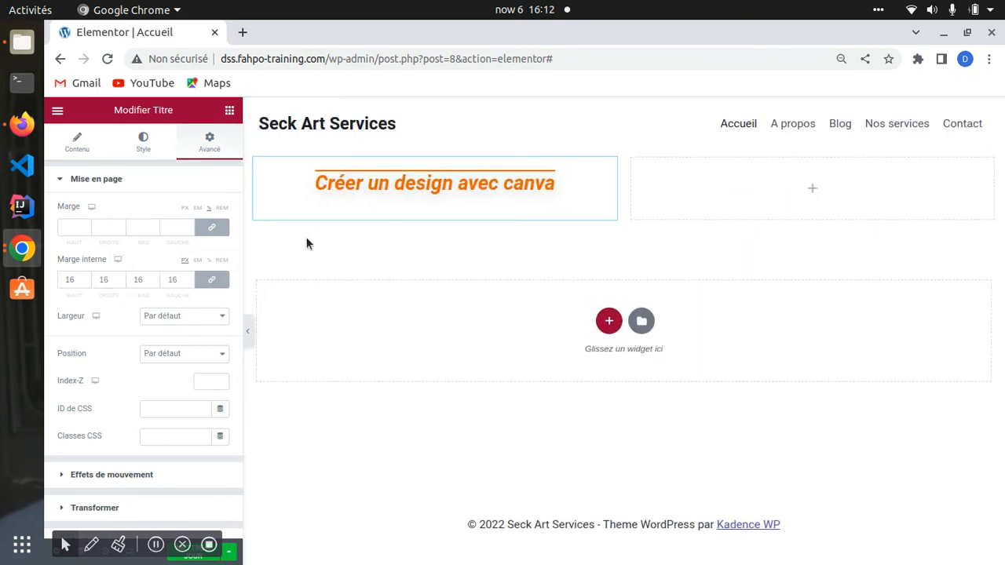
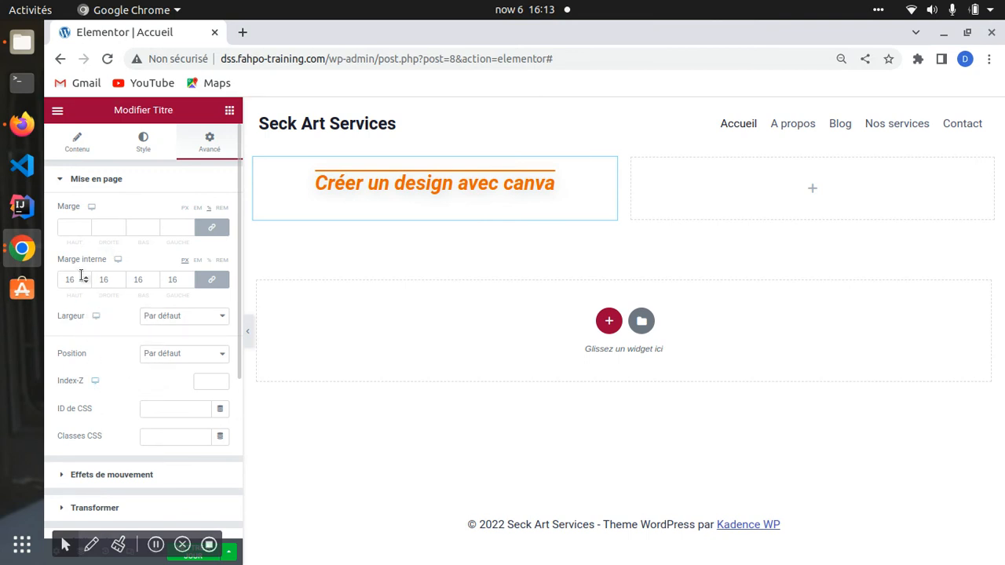
Step: Try the heading's width as Pleine largeur (100%), as En ligne (auto), and as Pleine largeur (100%) again
click(190, 316)
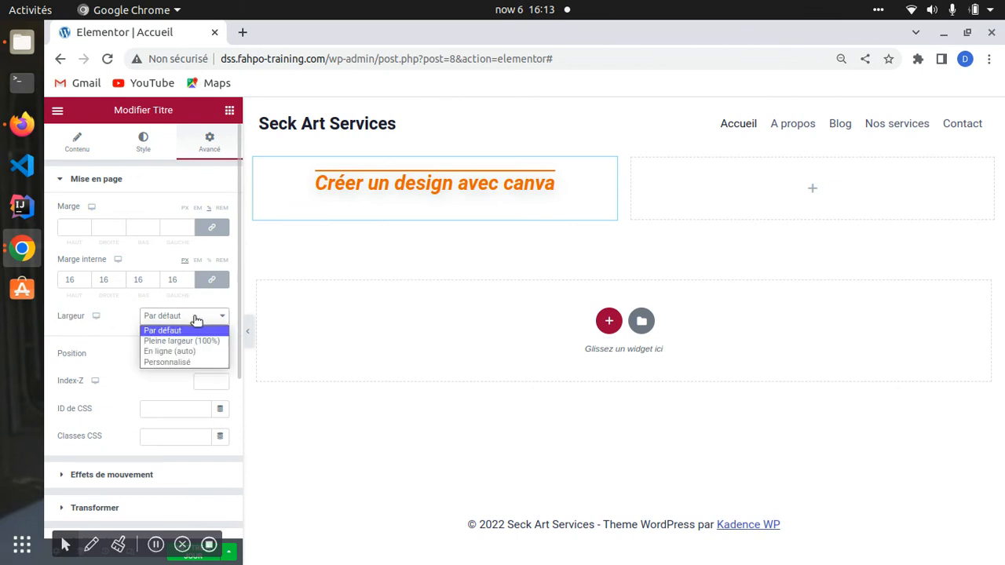
click(164, 341)
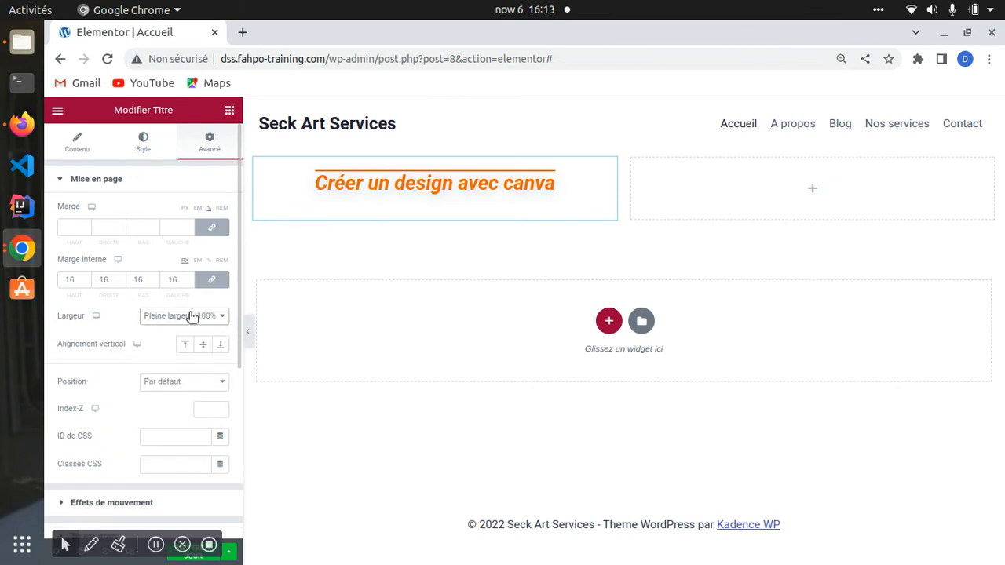
click(191, 316)
click(181, 352)
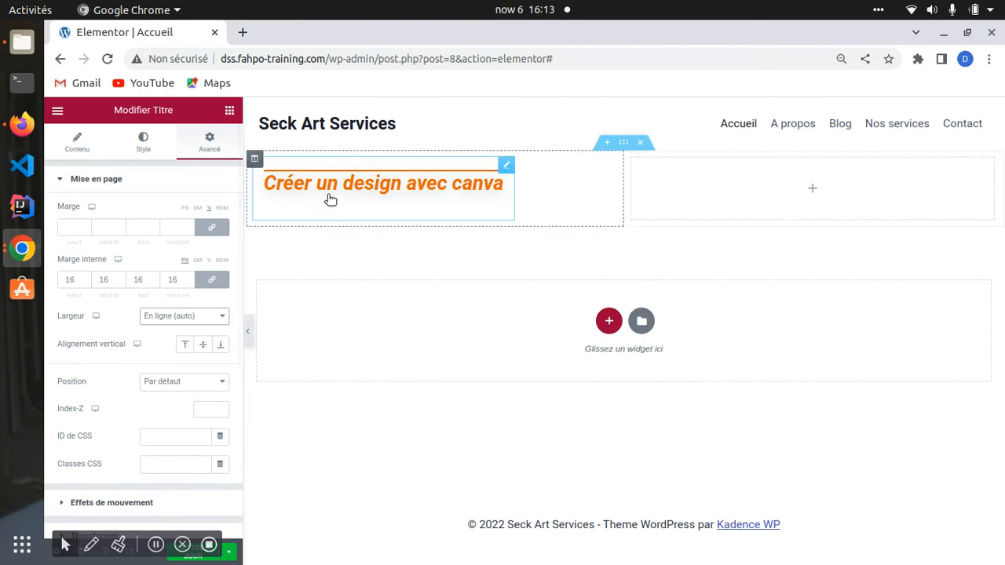
click(196, 316)
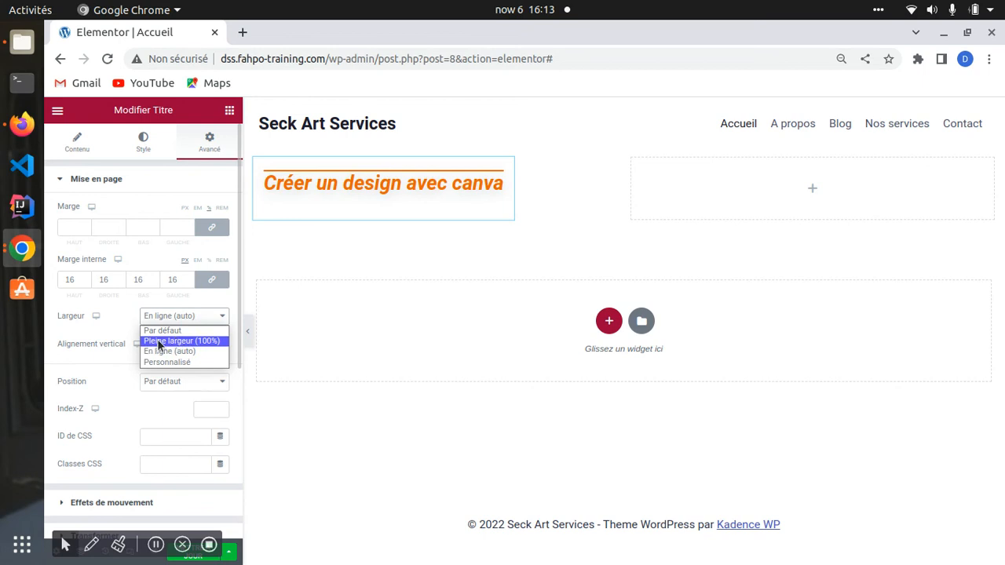
click(173, 341)
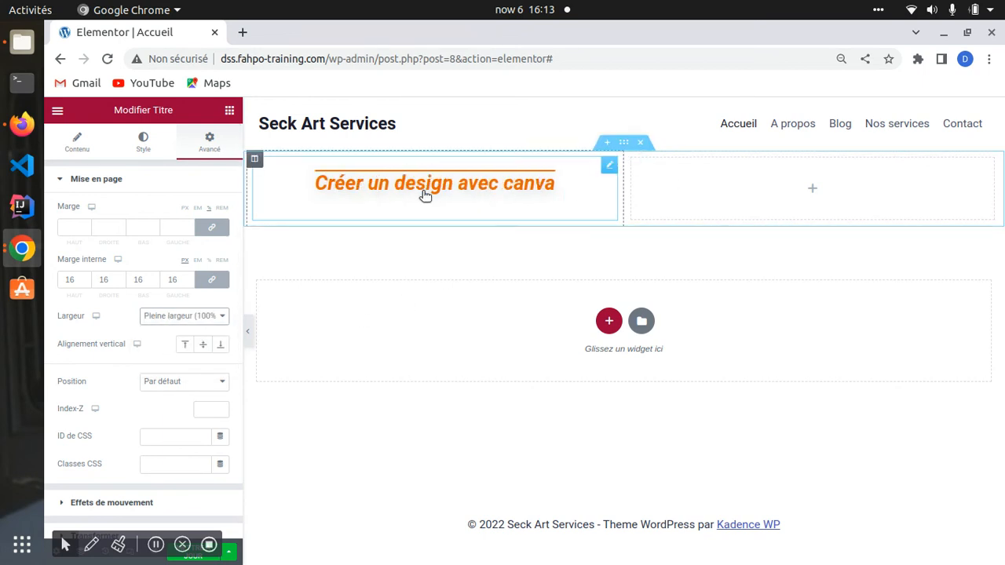
Step: Try a widened Personnalisé width on the heading, and set its width to Par défaut
click(183, 318)
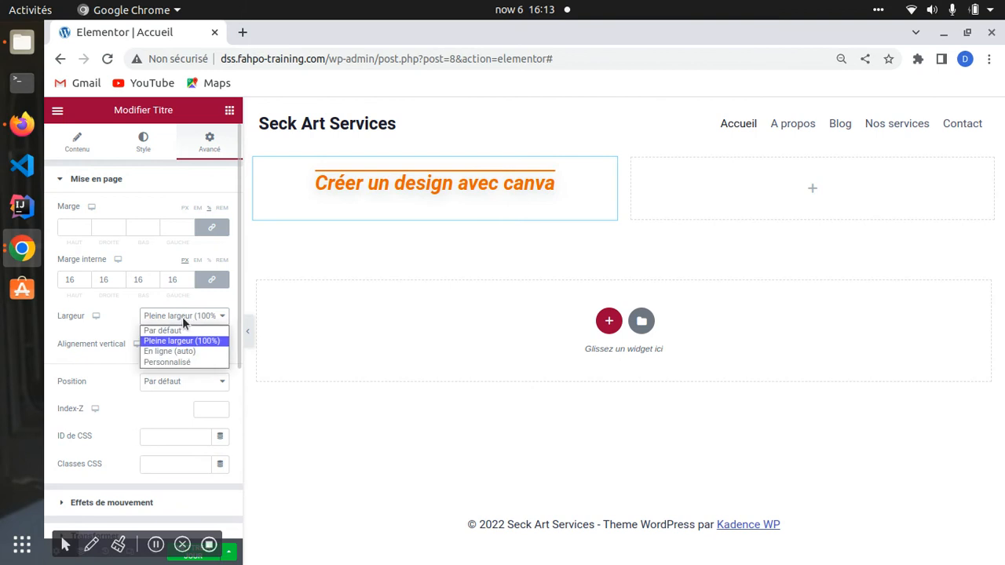
click(164, 363)
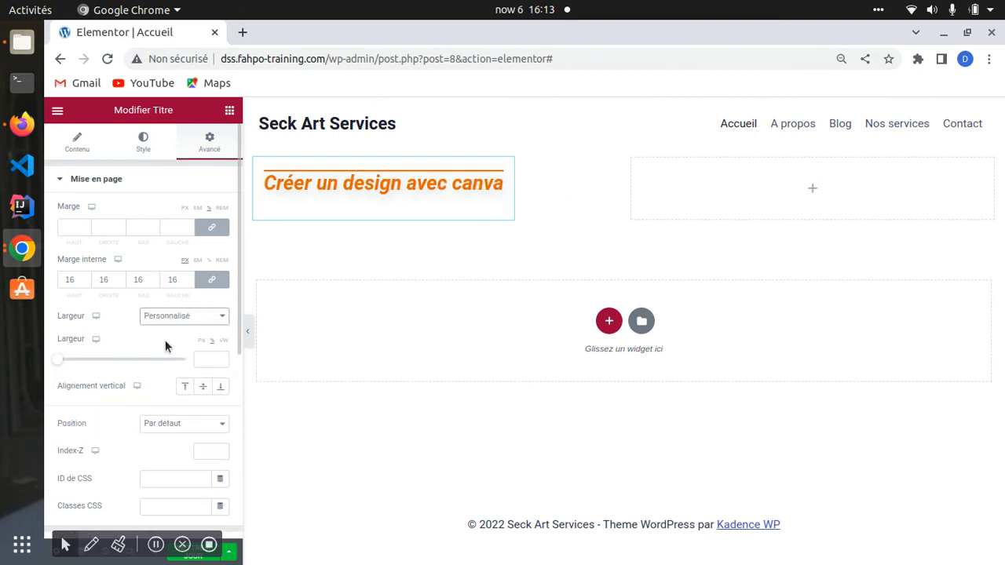
drag(58, 360, 180, 364)
click(182, 316)
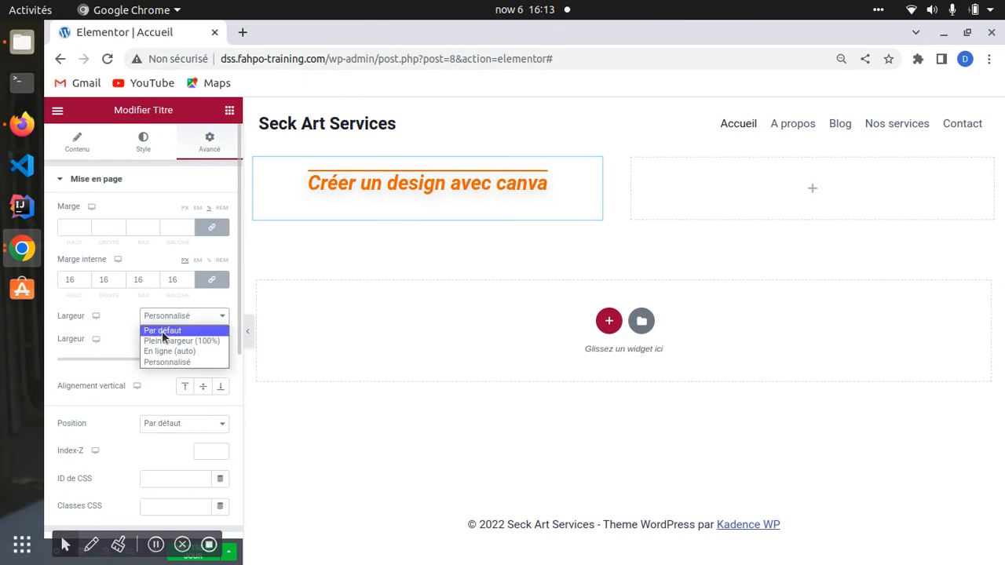
click(193, 331)
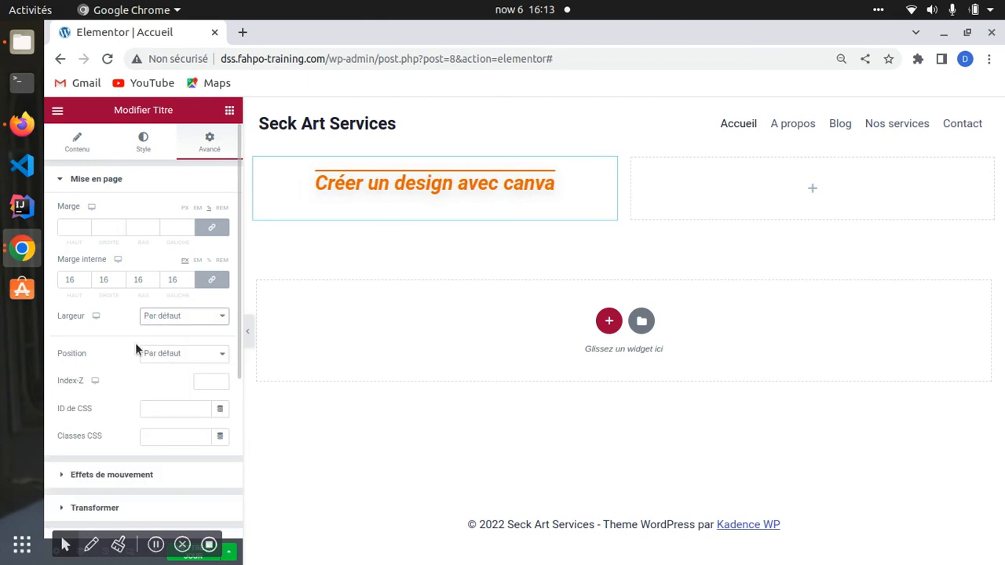
Step: Set the heading's position to Absolu and give it a horizontal offset of 393 px
click(164, 355)
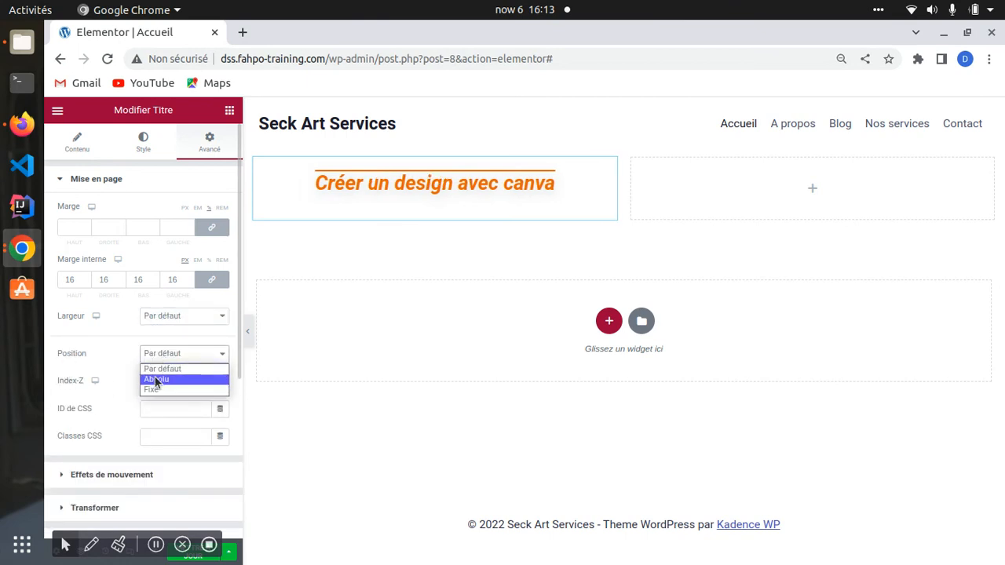
click(155, 379)
scroll(129, 361, down, 1)
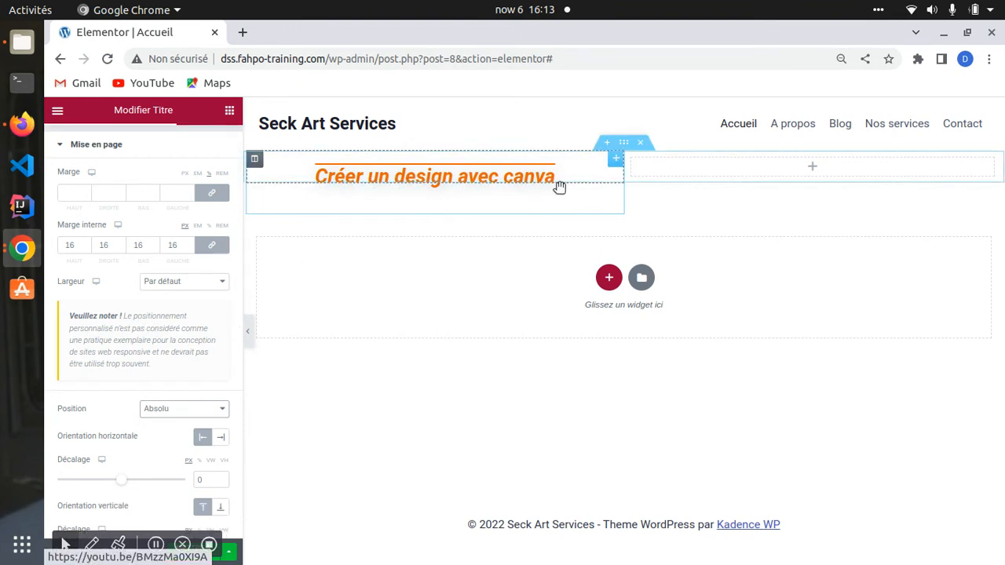
drag(121, 480, 150, 464)
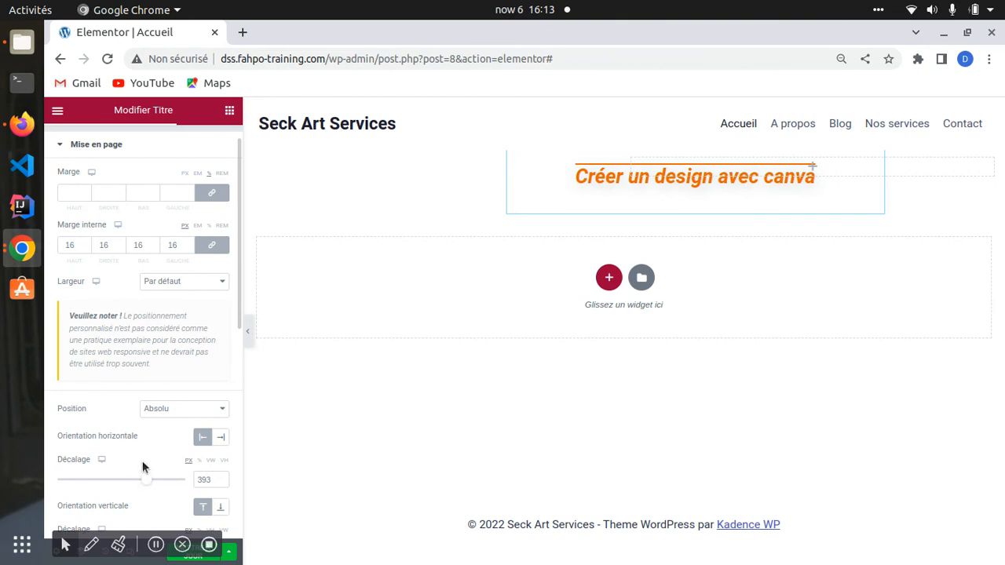
Step: Set the heading's vertical offset to -90 px and its horizontal offset to -486 px
scroll(129, 467, down, 2)
drag(112, 482, 116, 480)
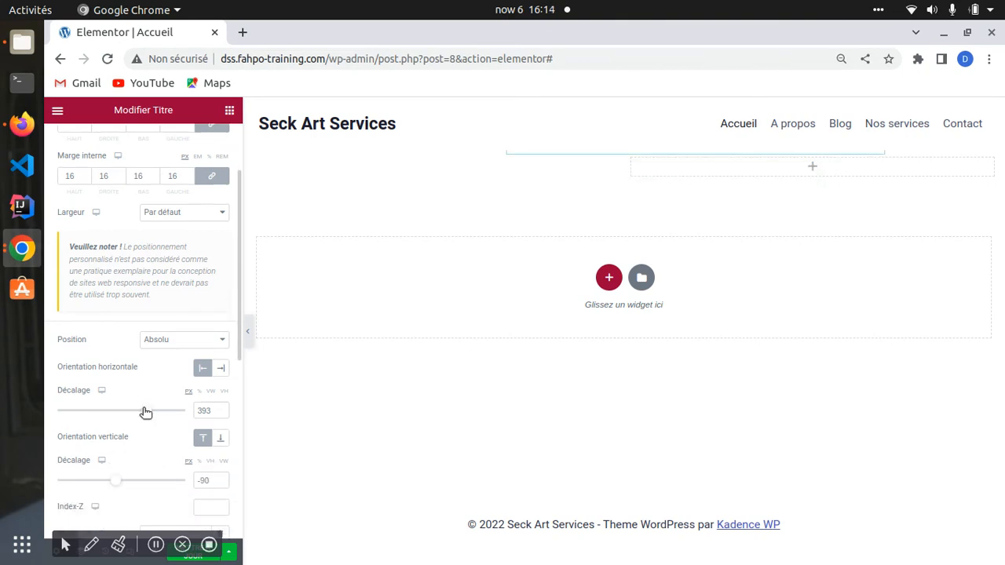
drag(146, 410, 91, 417)
scroll(105, 369, up, 3)
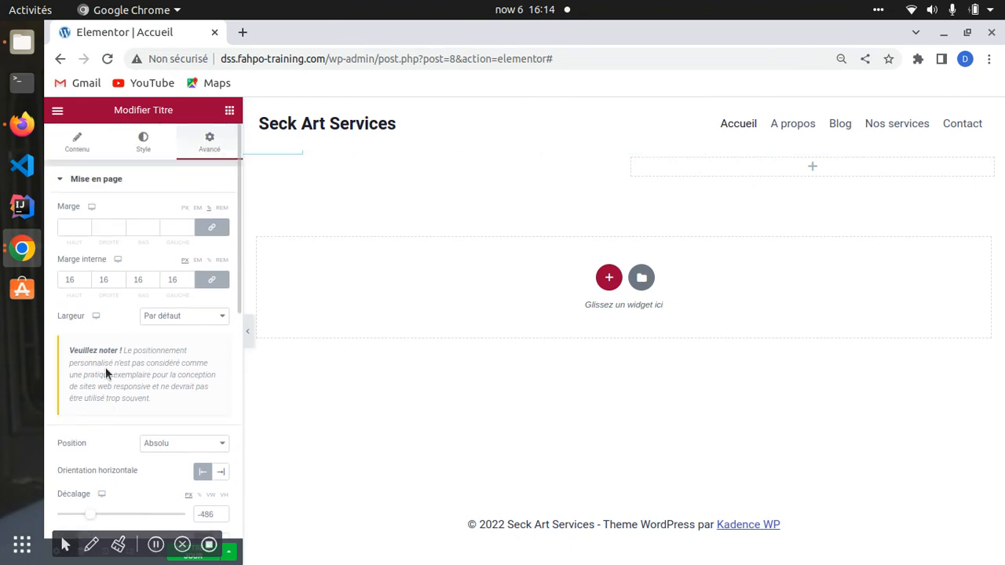
scroll(162, 342, down, 2)
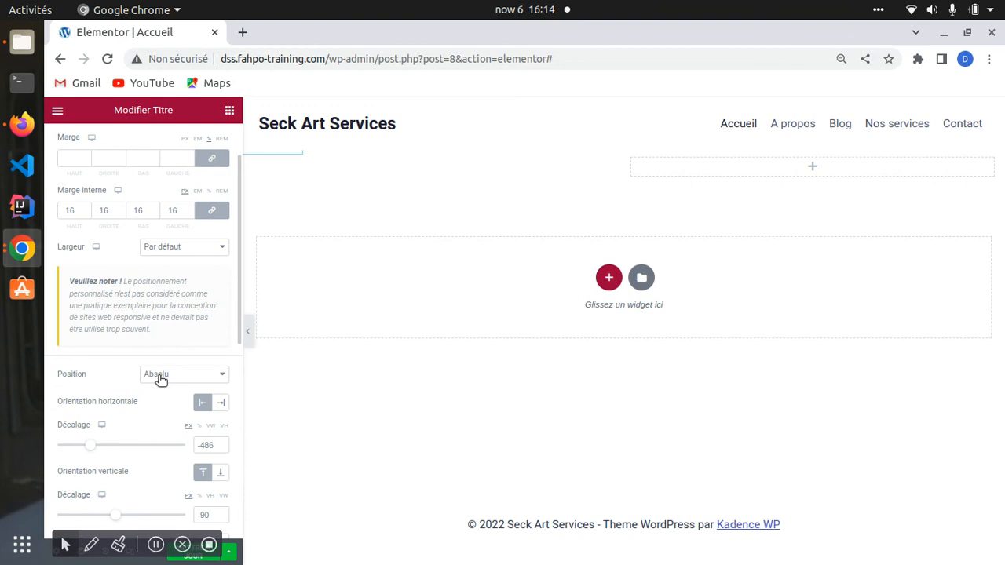
Step: Try the Fixe and Par défaut positions on the heading, and set its position to Absolu again
click(160, 376)
click(158, 410)
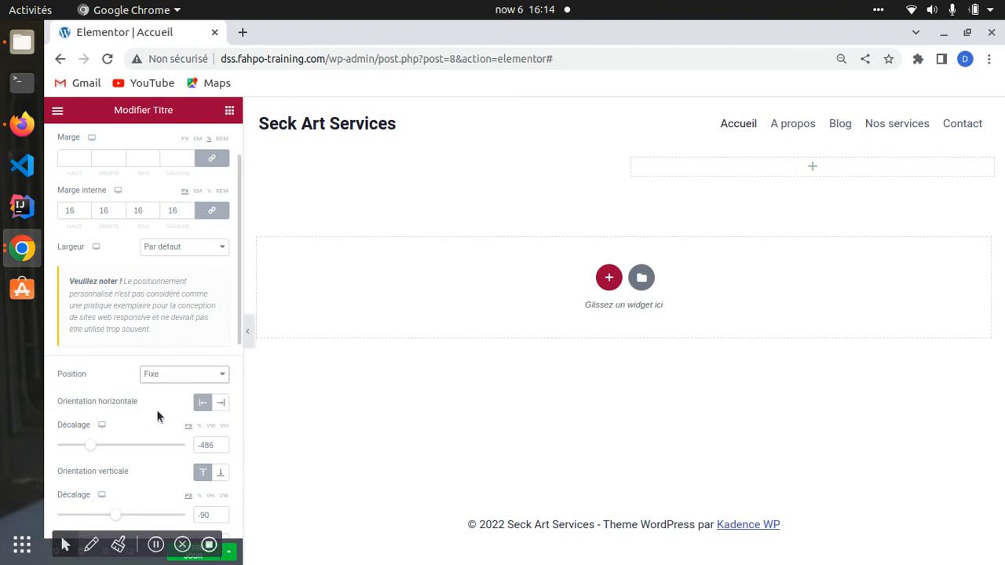
click(165, 375)
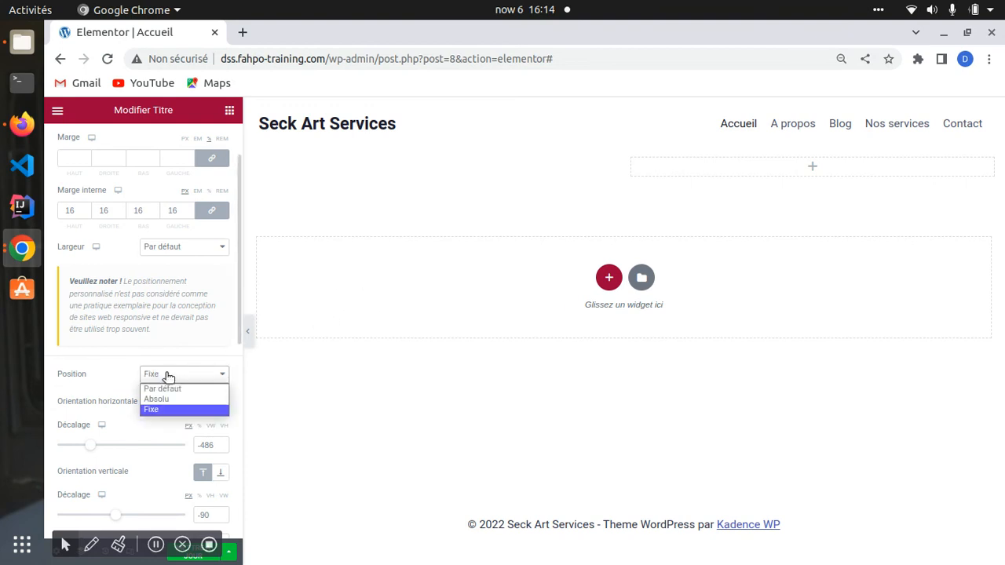
click(156, 388)
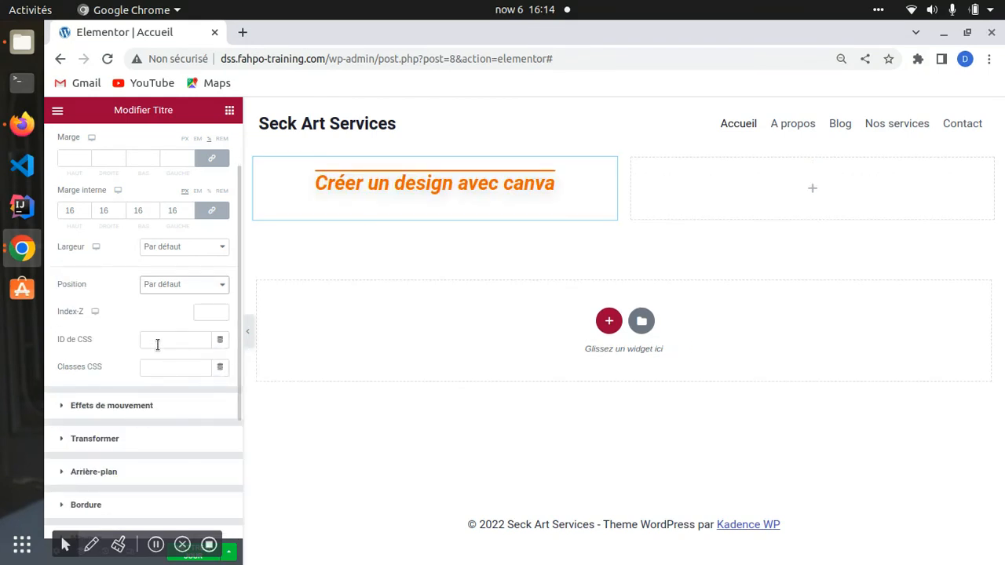
click(182, 287)
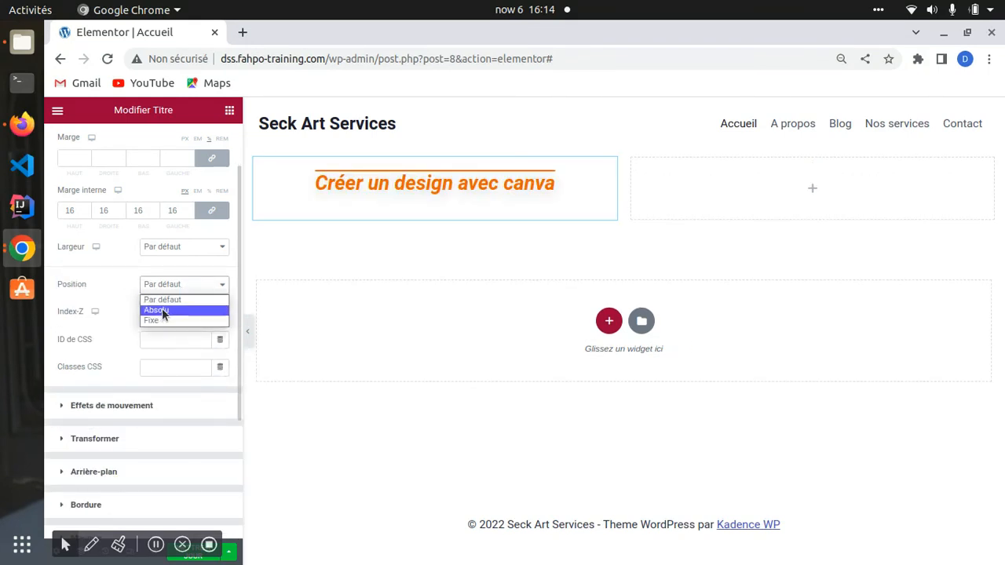
click(162, 308)
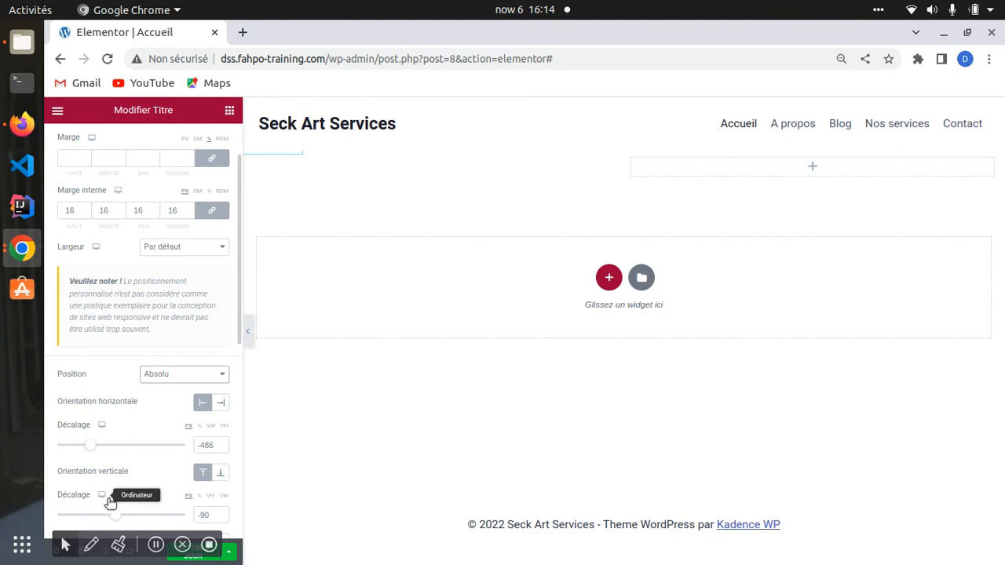
Step: Try a vertical offset of -266 px and a horizontal offset of -362 px on the absolutely positioned heading
drag(109, 515, 79, 511)
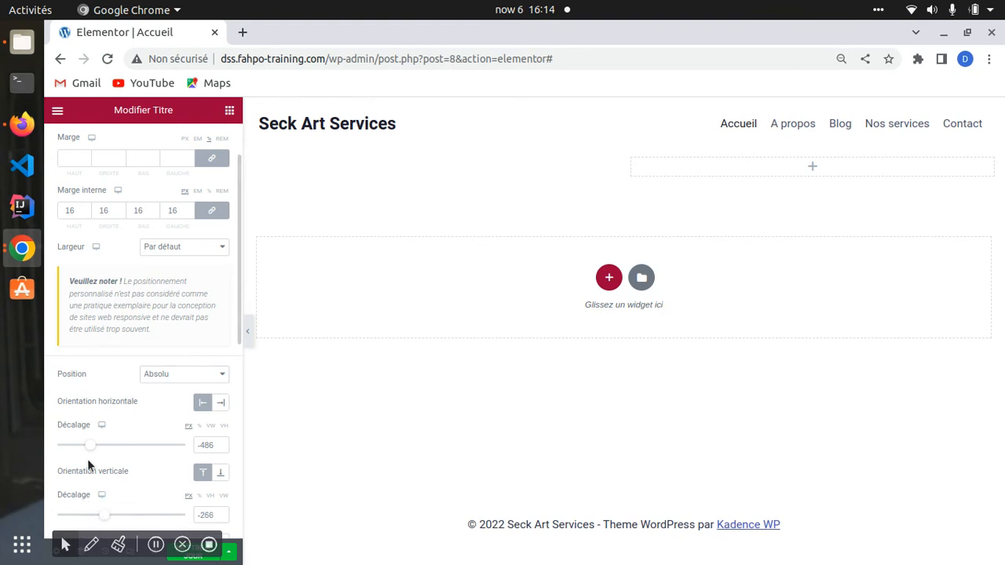
drag(109, 445, 112, 446)
scroll(93, 444, down, 2)
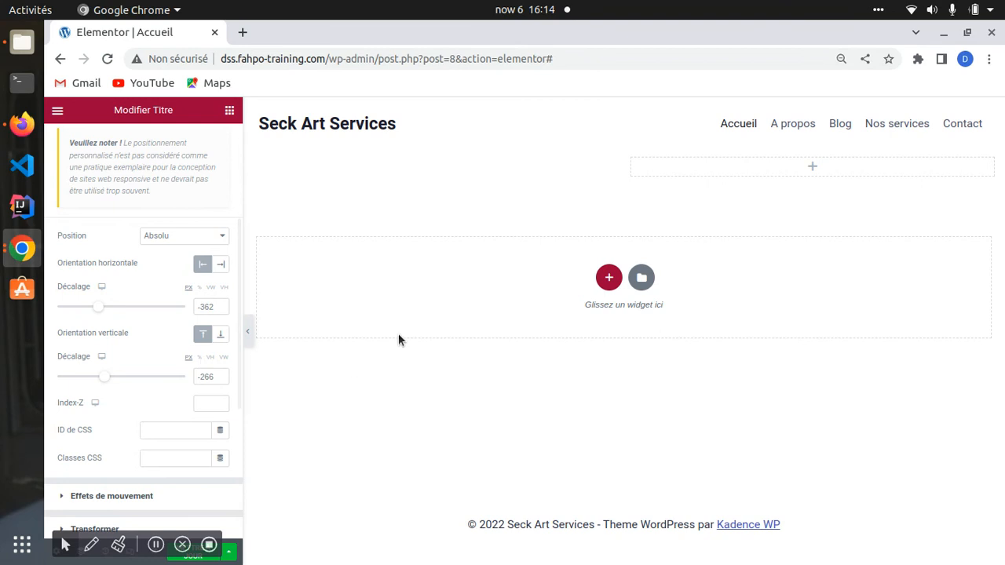
Step: Undo the heading's last offset changes and its Absolu position
key(ctrl+z)
key(ctrl+z)
key(ctrl+z)
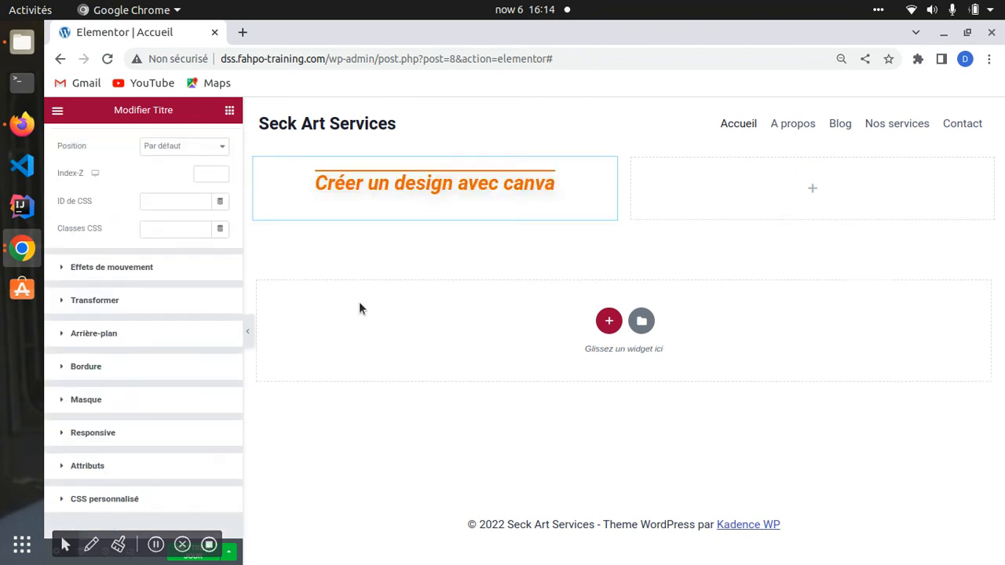
Step: Try the Absolu position on the heading with a horizontal offset of 186 px and a vertical offset of 24 px
scroll(106, 278, up, 1)
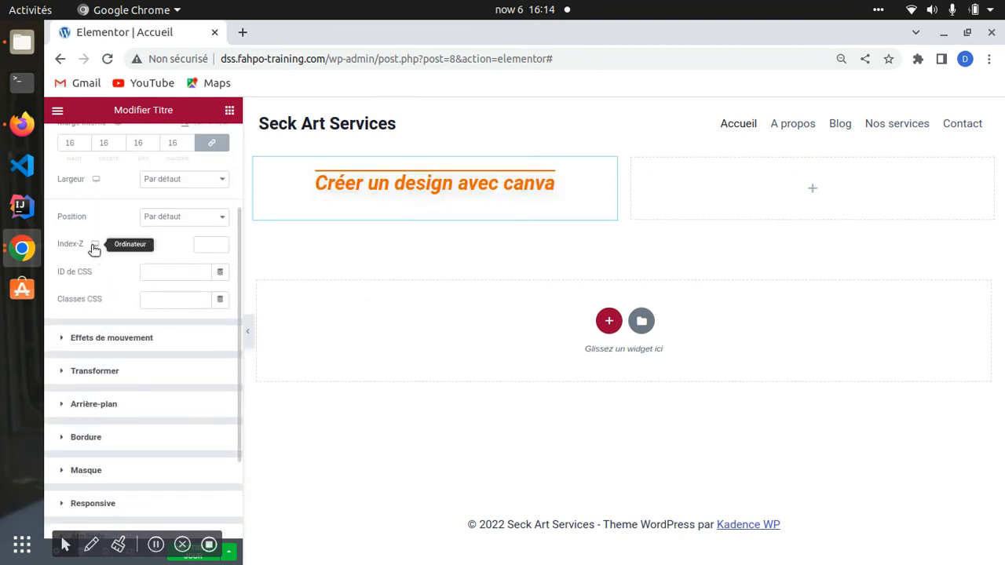
click(170, 218)
click(161, 243)
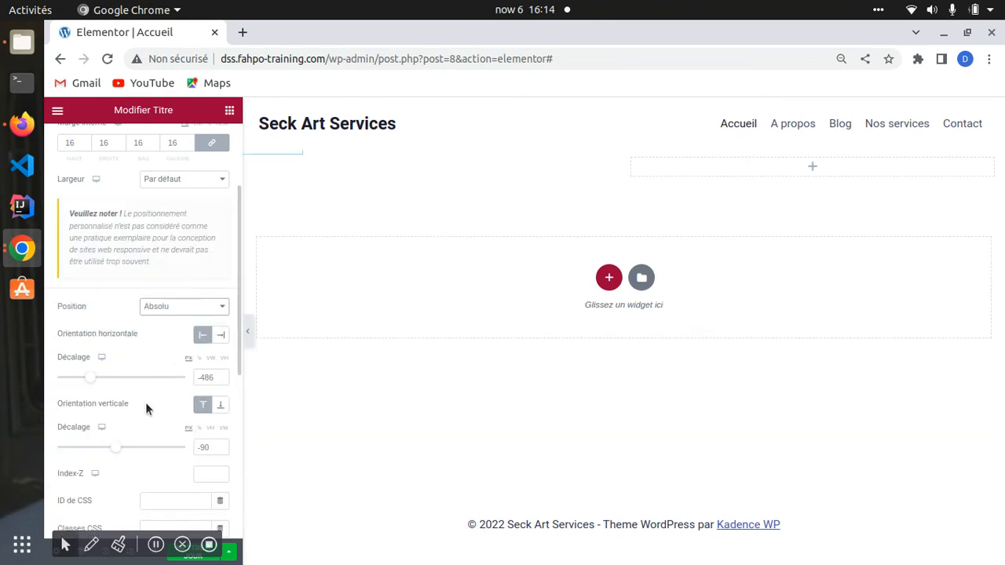
drag(92, 382, 136, 386)
mouse_move(116, 447)
mouse_down()
mouse_move(50, 444)
mouse_move(149, 447)
mouse_move(123, 446)
mouse_move(121, 433)
mouse_up()
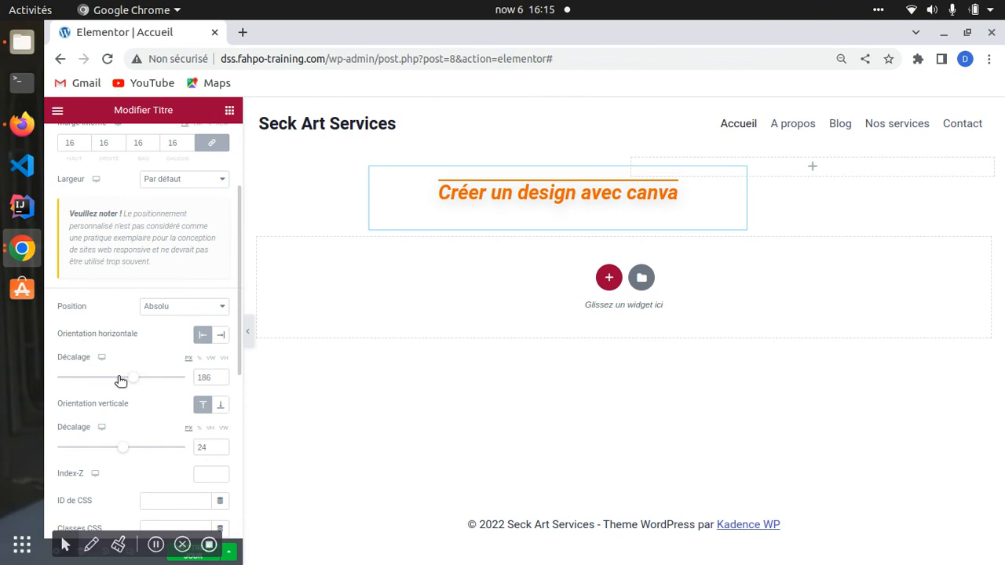
Step: Try horizontal offsets of 393 px and 21 px on the heading, with a vertical offset of -17 px
mouse_move(136, 381)
mouse_down()
mouse_move(125, 385)
mouse_move(149, 376)
mouse_up()
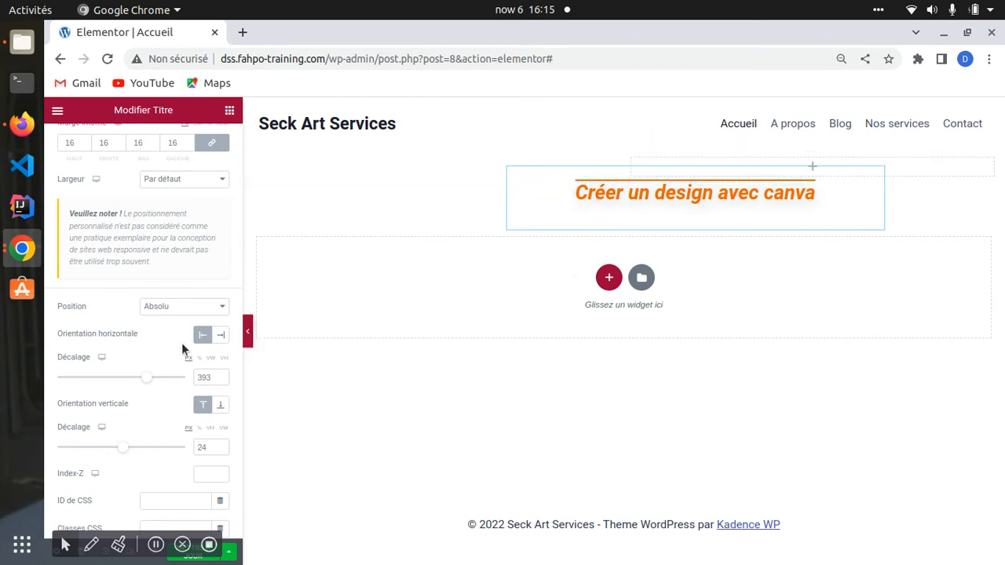
drag(143, 378, 120, 377)
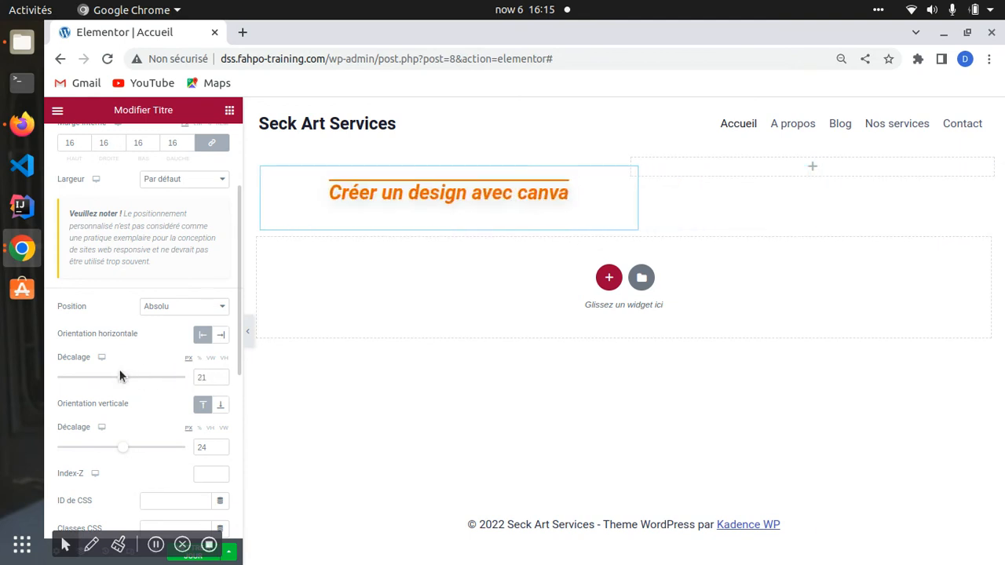
mouse_move(123, 447)
mouse_down()
mouse_move(141, 447)
mouse_move(119, 437)
mouse_up()
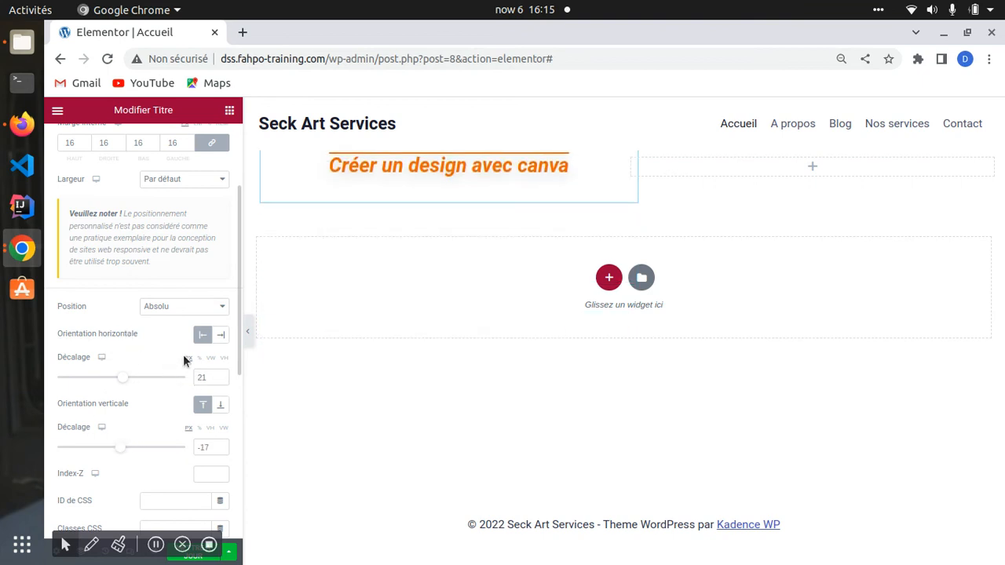
scroll(114, 451, down, 1)
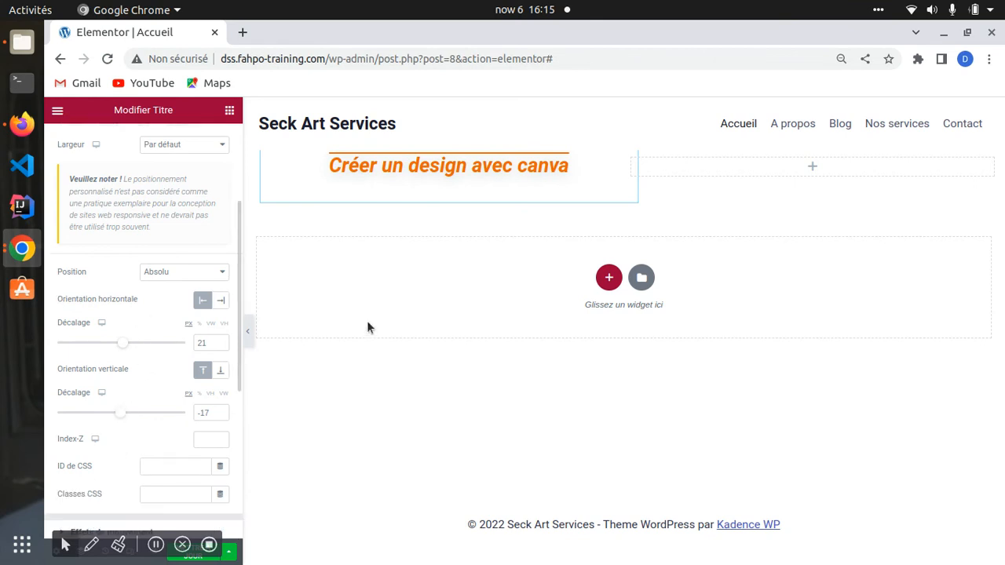
Step: Undo the heading's offset changes and the Absolu position to return it to Par défaut
key(ctrl+z)
key(ctrl+z)
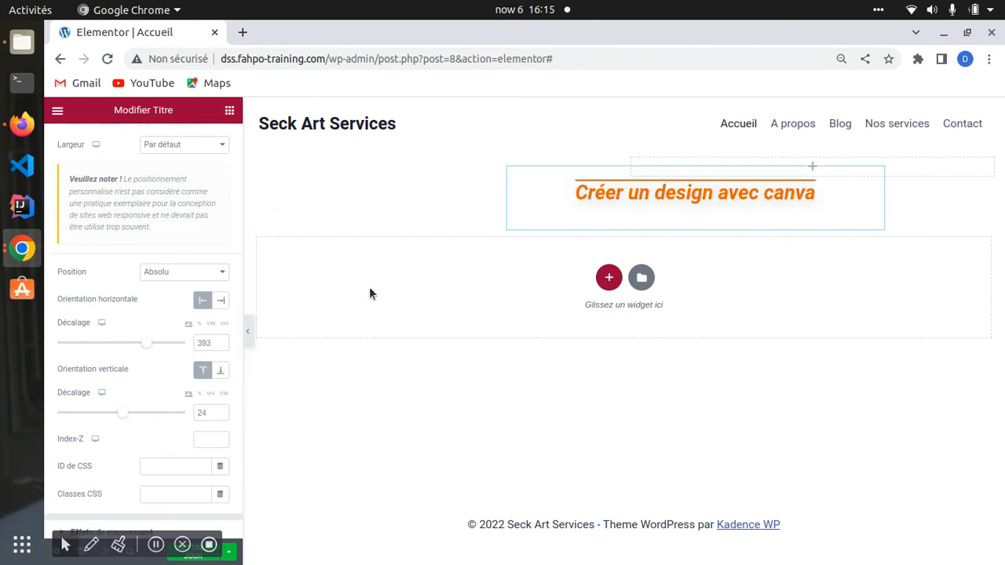
key(ctrl+z)
key(ctrl+z)
key(ctrl+z)
key(ctrl+z)
key(ctrl+z)
key(ctrl+z)
key(ctrl+z)
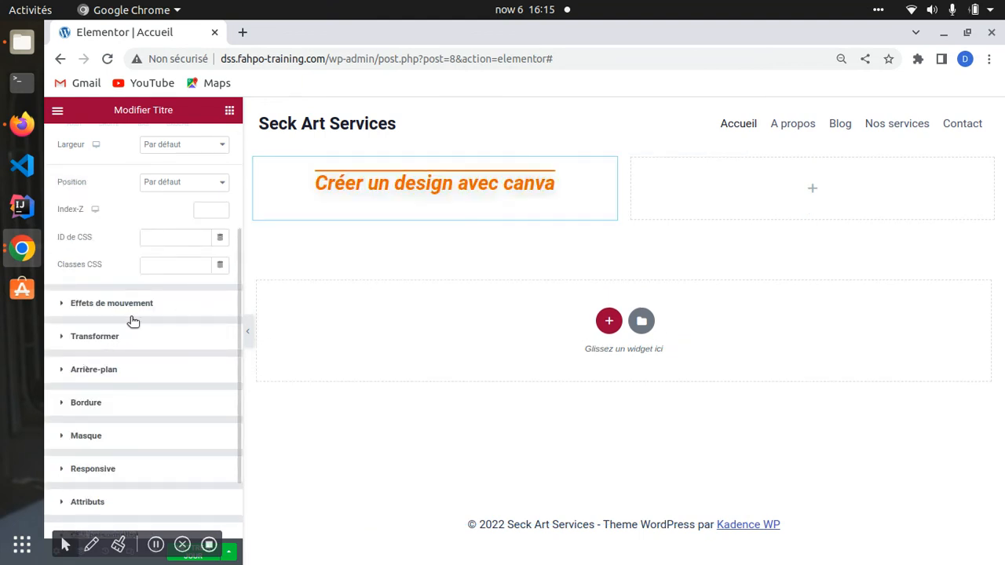
Step: Review the heading's layout settings, including its CSS ID and classes, along with its content and style settings and the list of advanced sections
scroll(129, 264, up, 2)
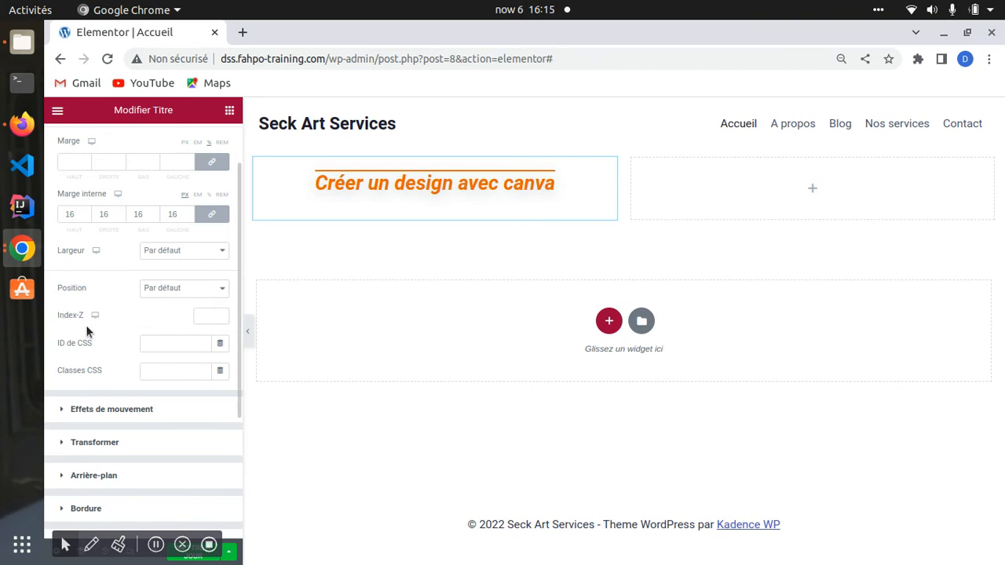
drag(56, 340, 102, 372)
scroll(121, 227, up, 2)
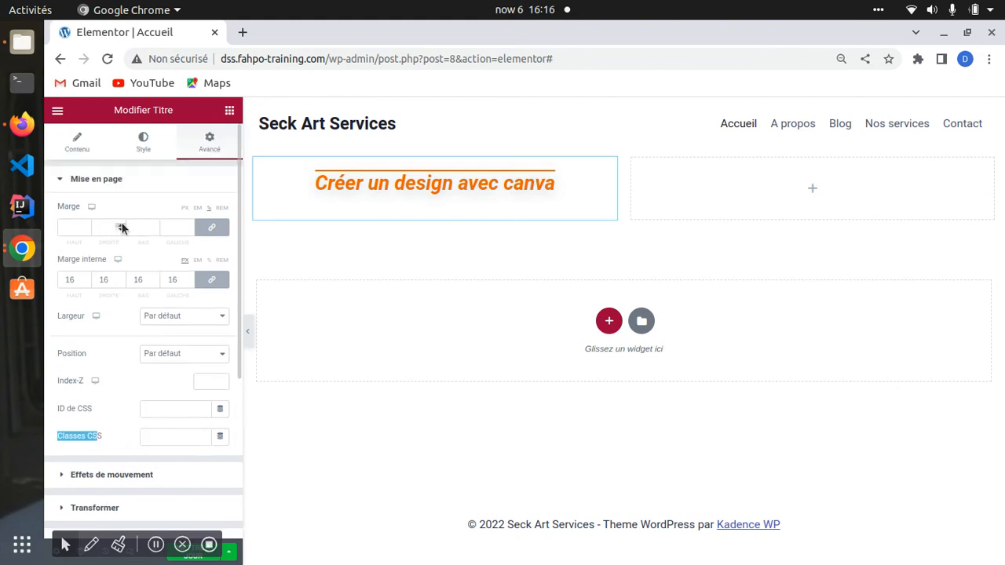
click(73, 180)
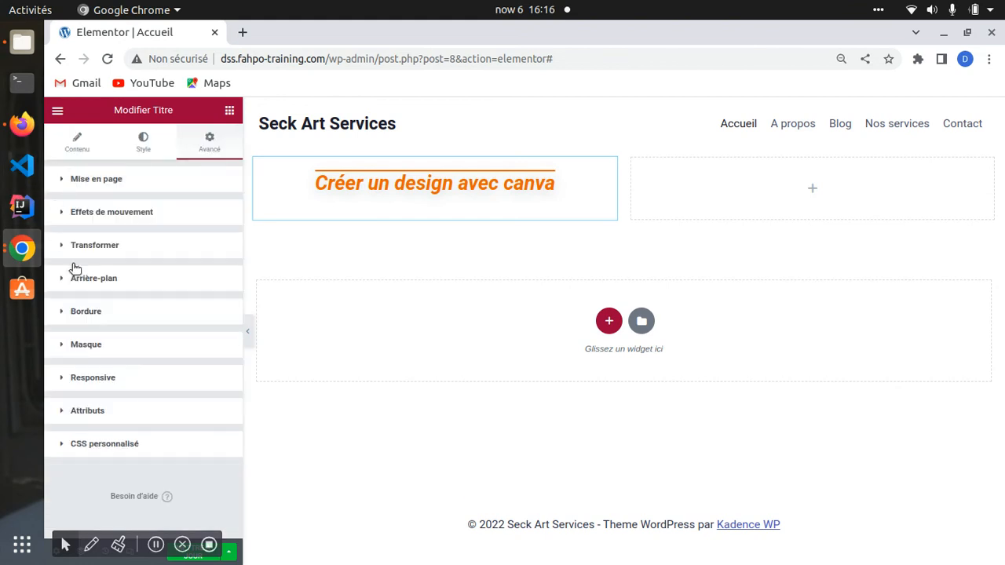
click(63, 184)
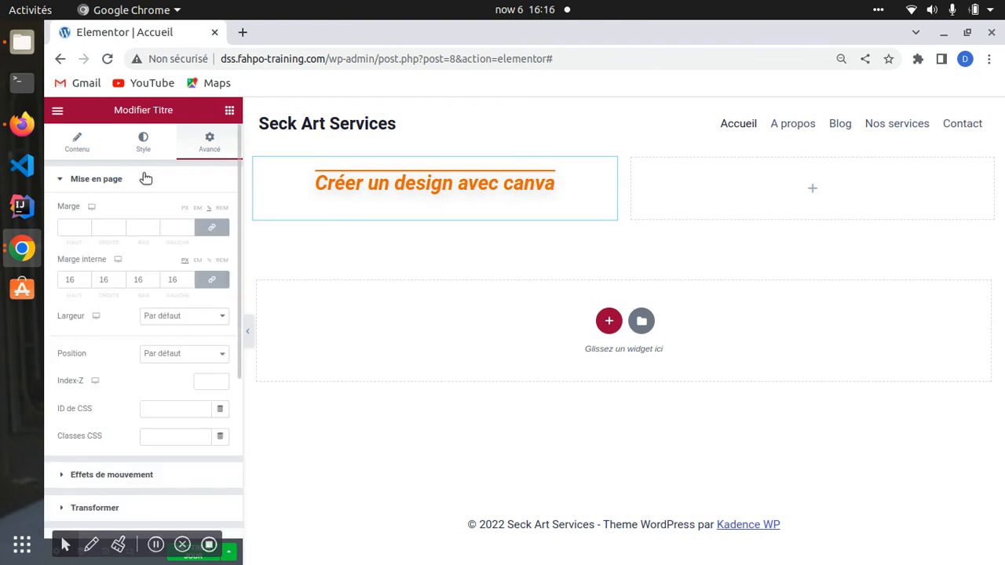
click(77, 141)
click(71, 180)
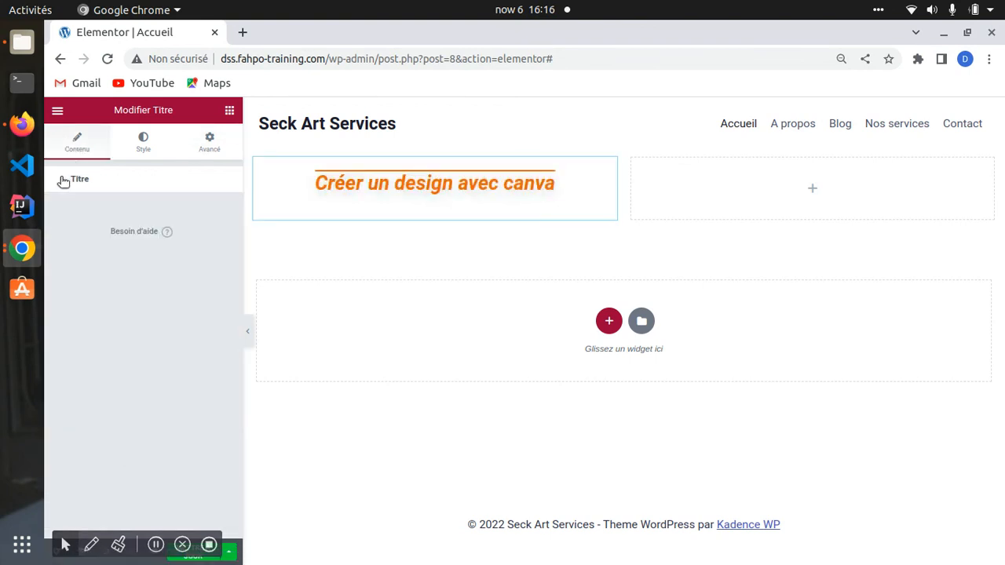
click(65, 180)
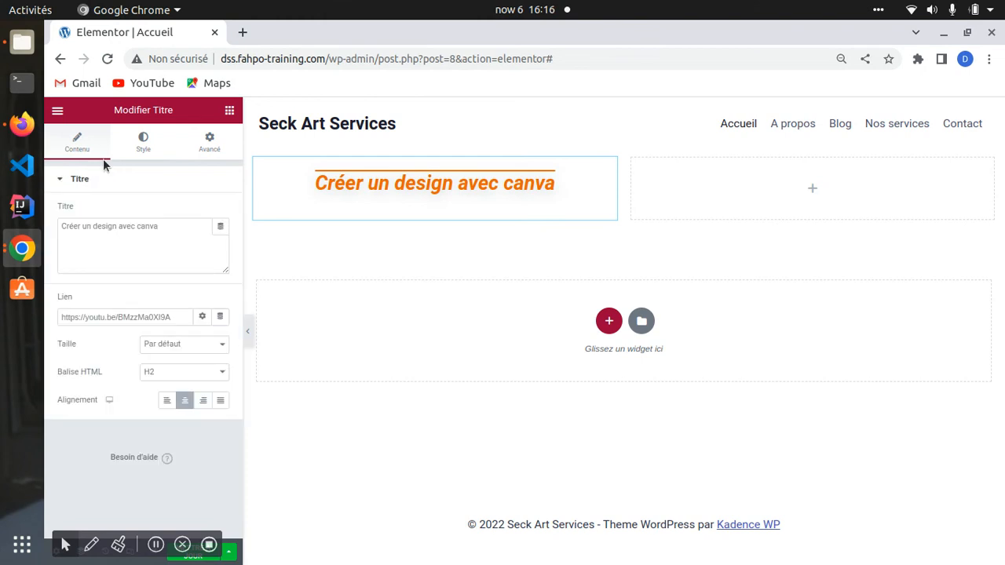
click(143, 143)
click(179, 149)
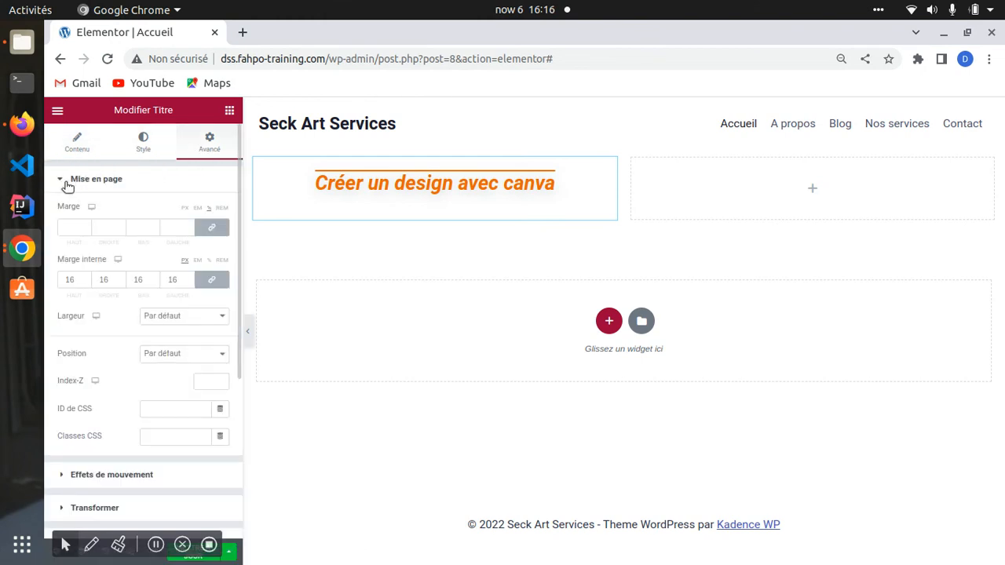
click(66, 180)
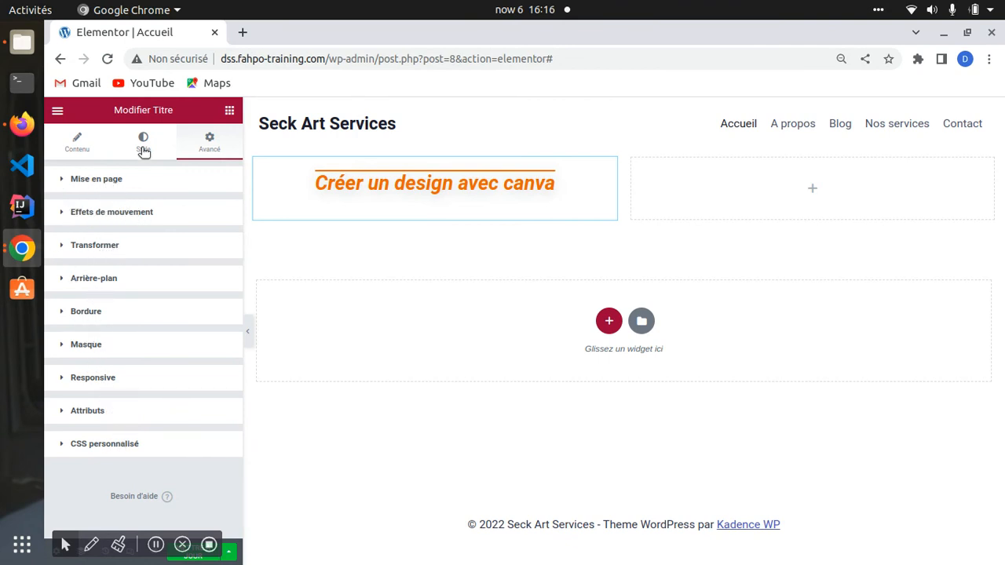
click(96, 184)
scroll(101, 366, down, 3)
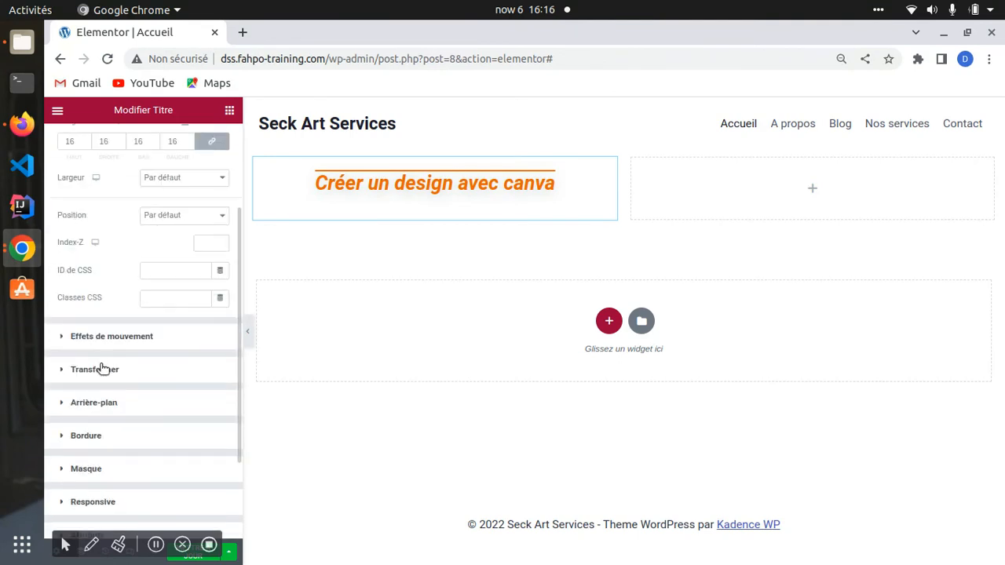
scroll(89, 312, up, 3)
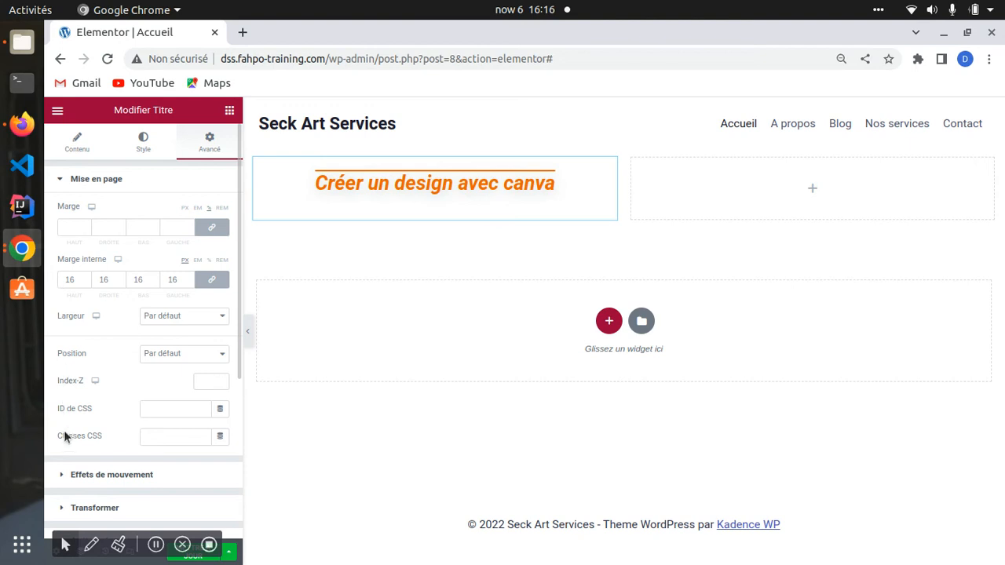
click(61, 177)
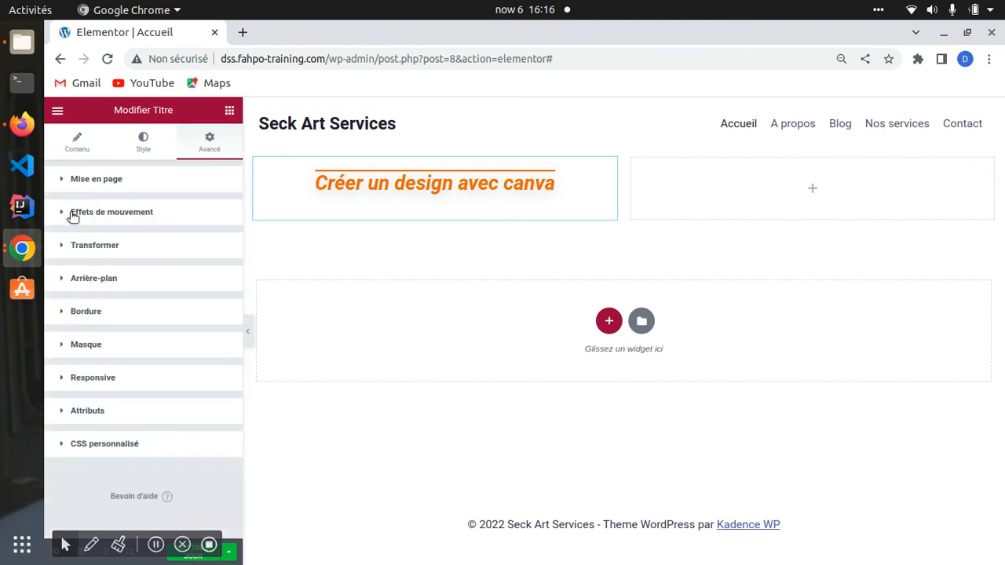
Step: Try the Fade In and Fade In Down entrance animations in the heading's motion effects
click(65, 212)
click(98, 260)
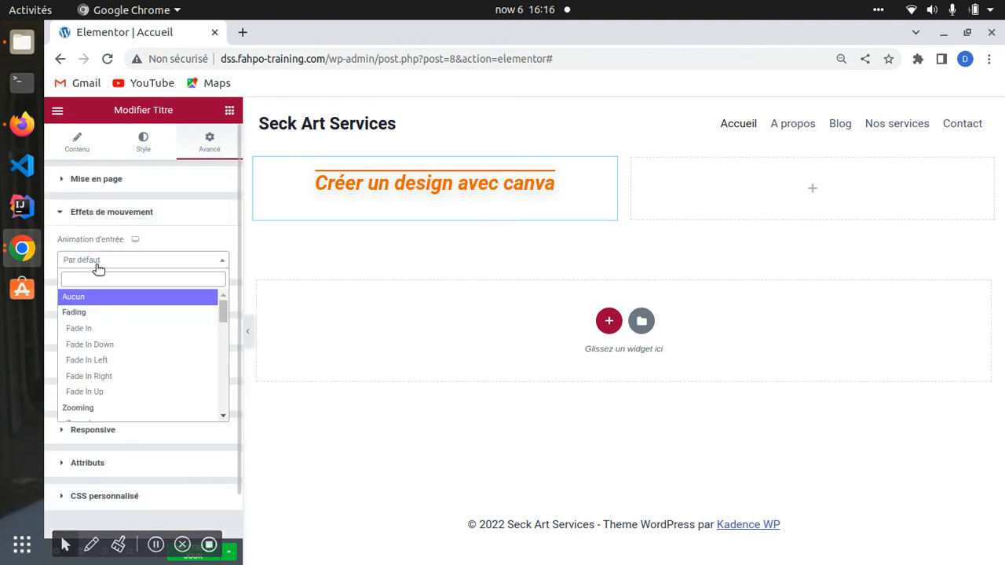
click(99, 328)
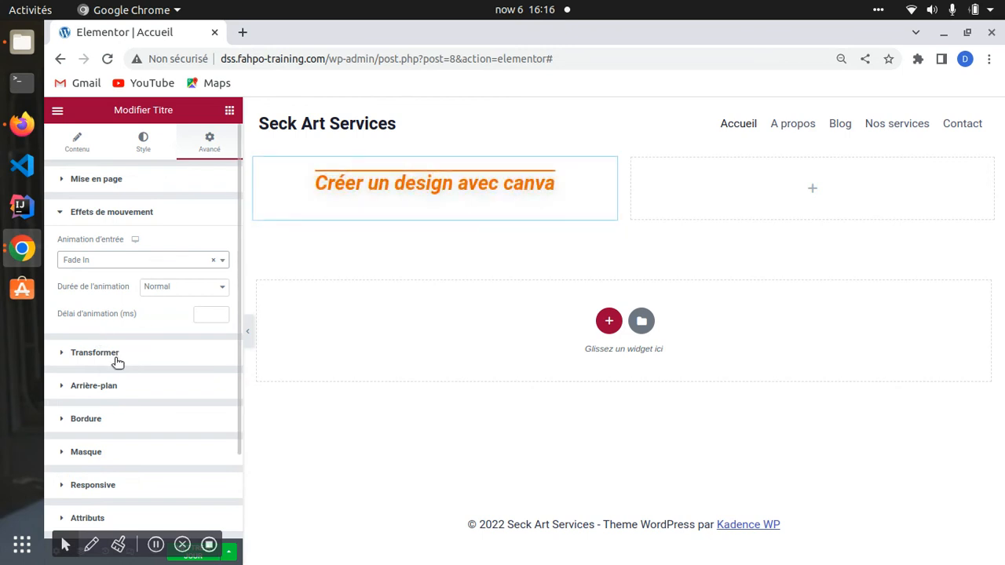
click(81, 268)
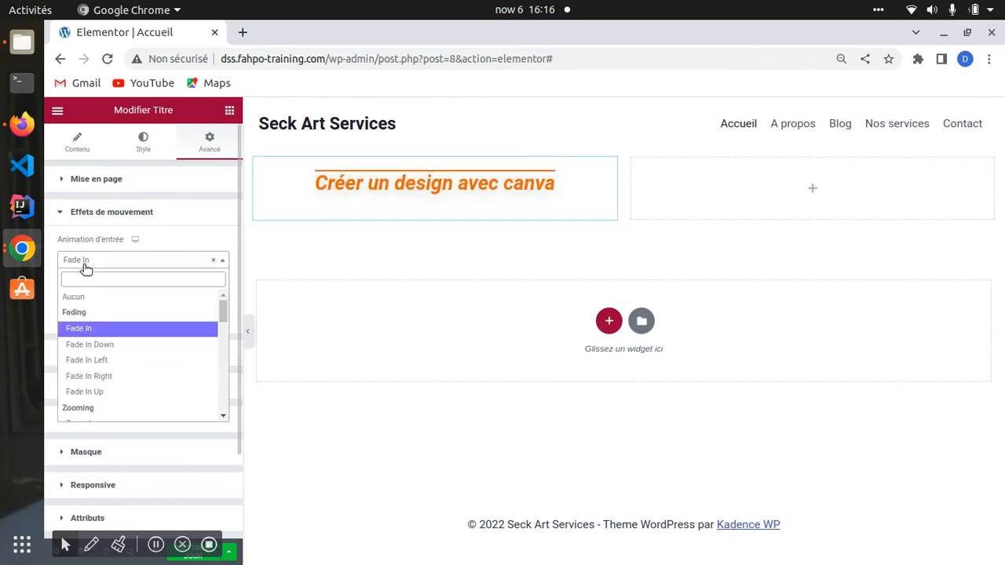
click(93, 347)
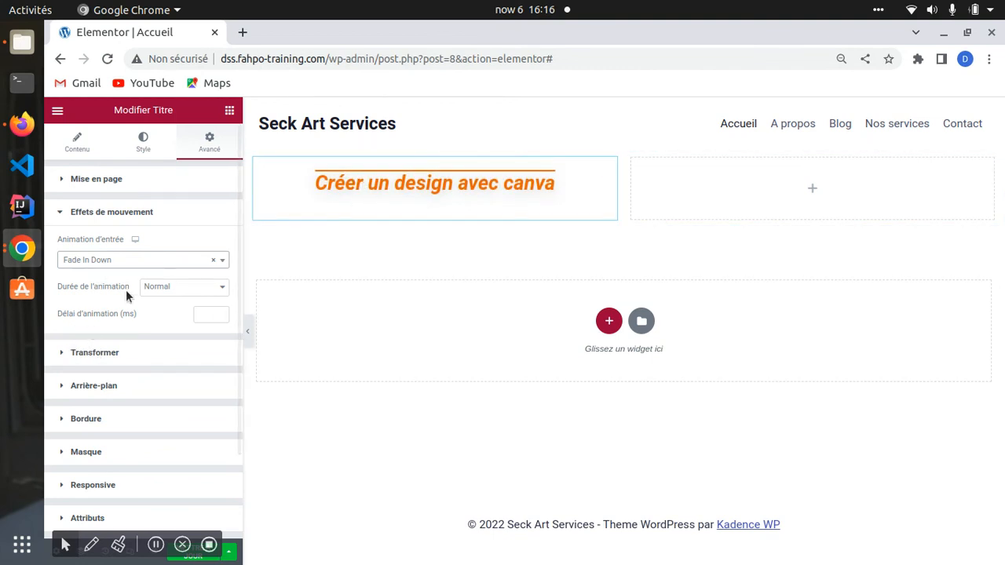
Step: Try the Fade In Left, Fade In Right and Fade In Up entrance animations on the heading
click(97, 260)
click(96, 345)
click(86, 260)
click(95, 361)
click(94, 260)
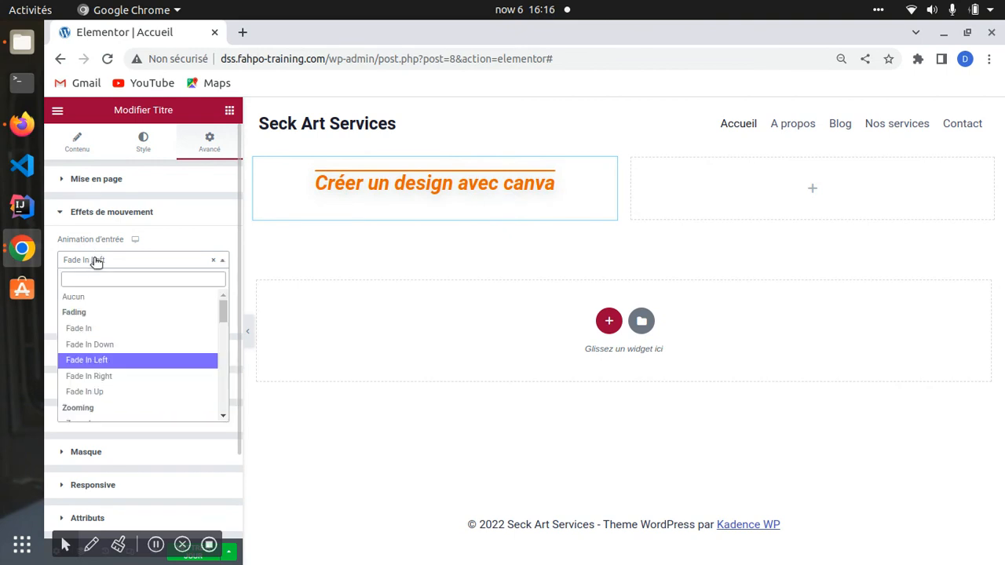
click(100, 377)
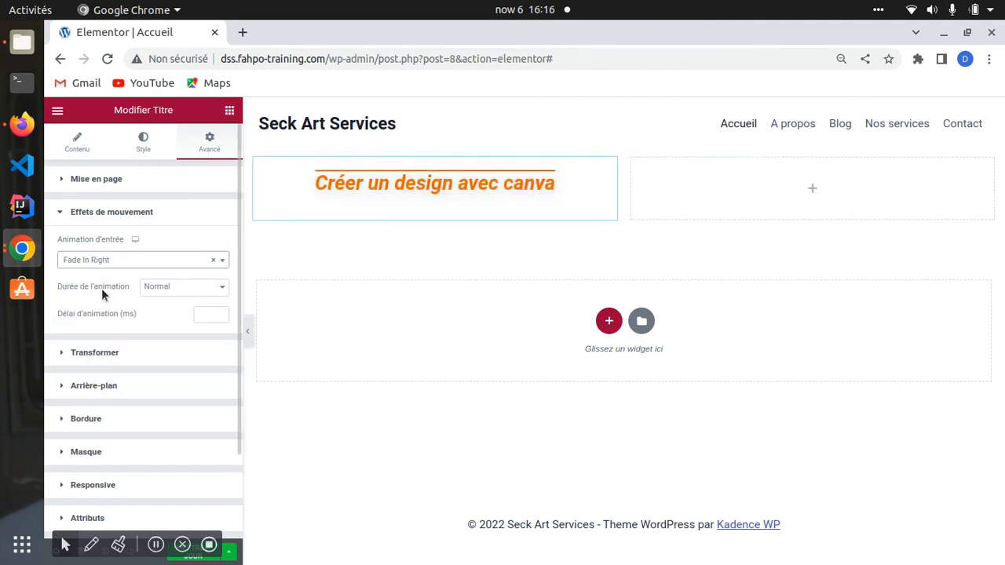
click(108, 261)
click(96, 393)
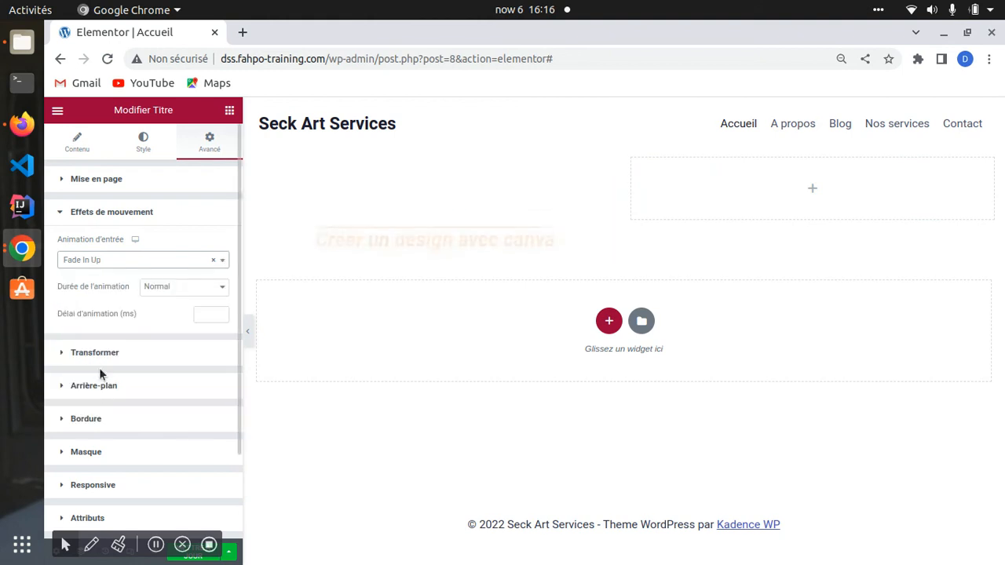
Step: Try the Fade In entrance animation again, and set the heading's entrance animation to Fade In Down
click(107, 264)
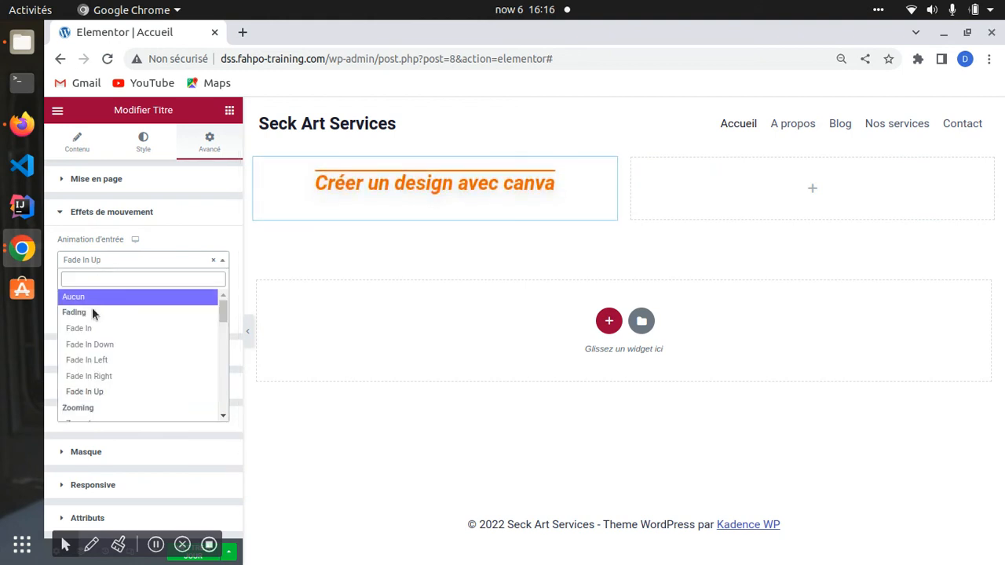
click(88, 329)
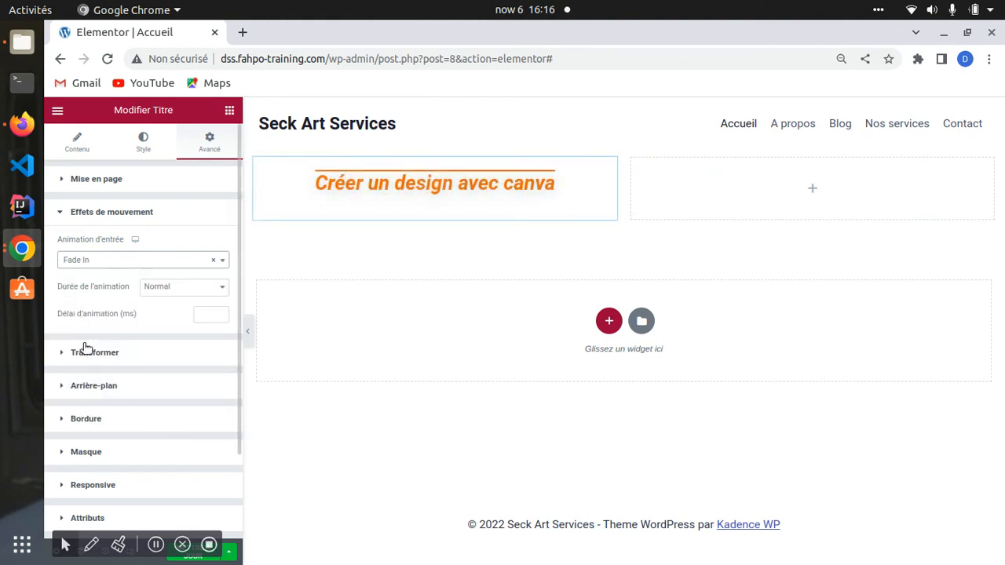
click(108, 262)
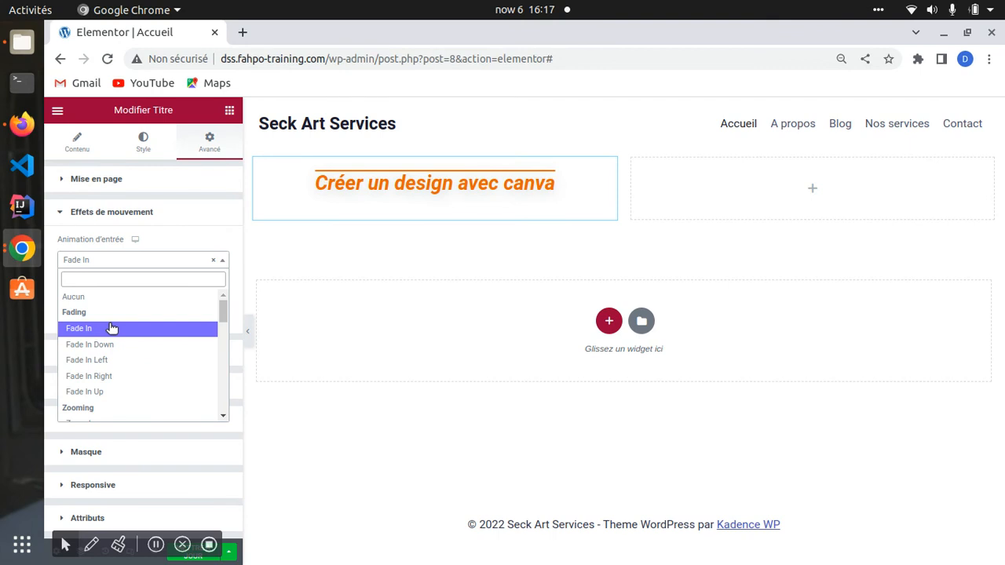
click(98, 344)
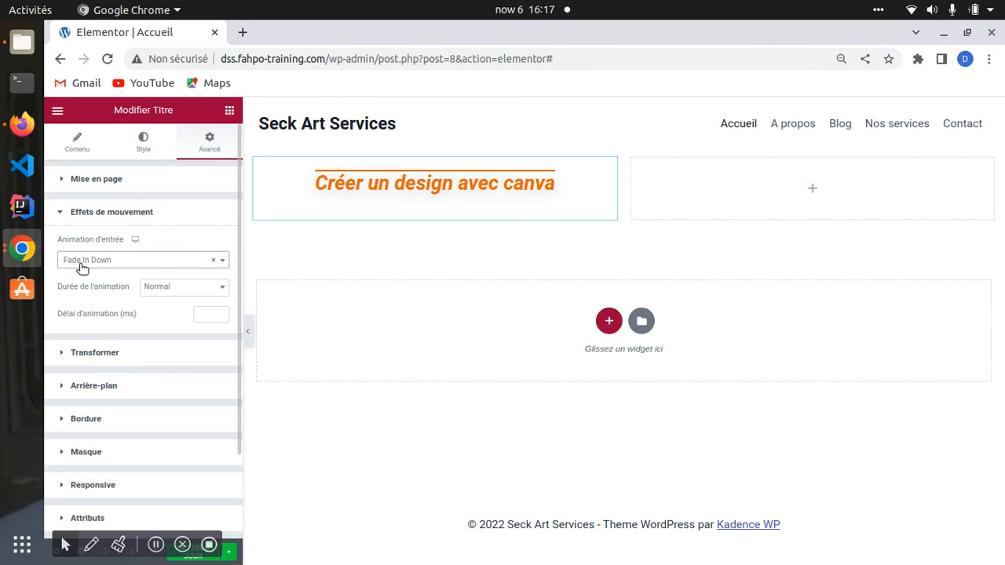
Step: Try the Lent, Normal and Rapide durations for the heading's entrance animation, and return the duration to Normal
click(186, 291)
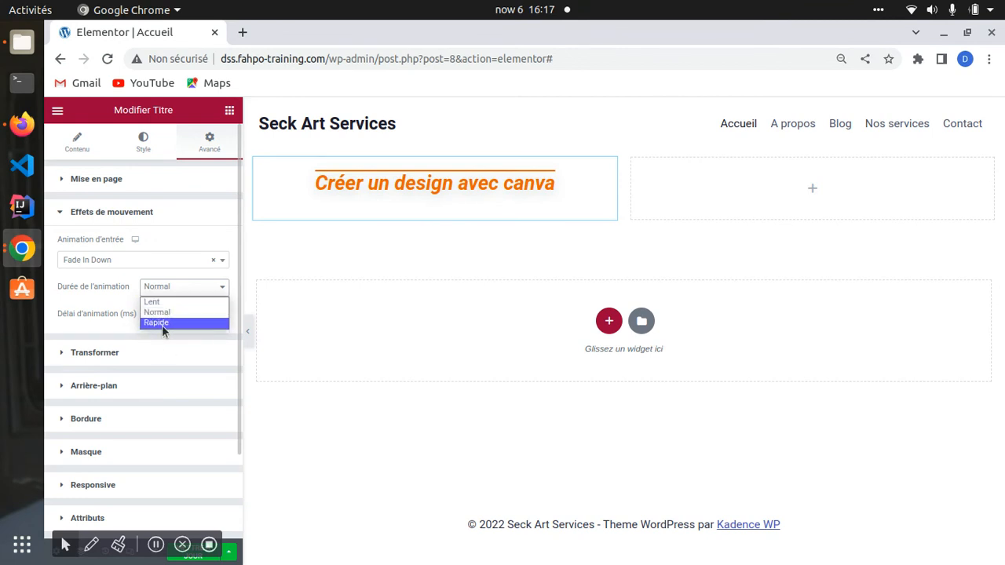
click(173, 301)
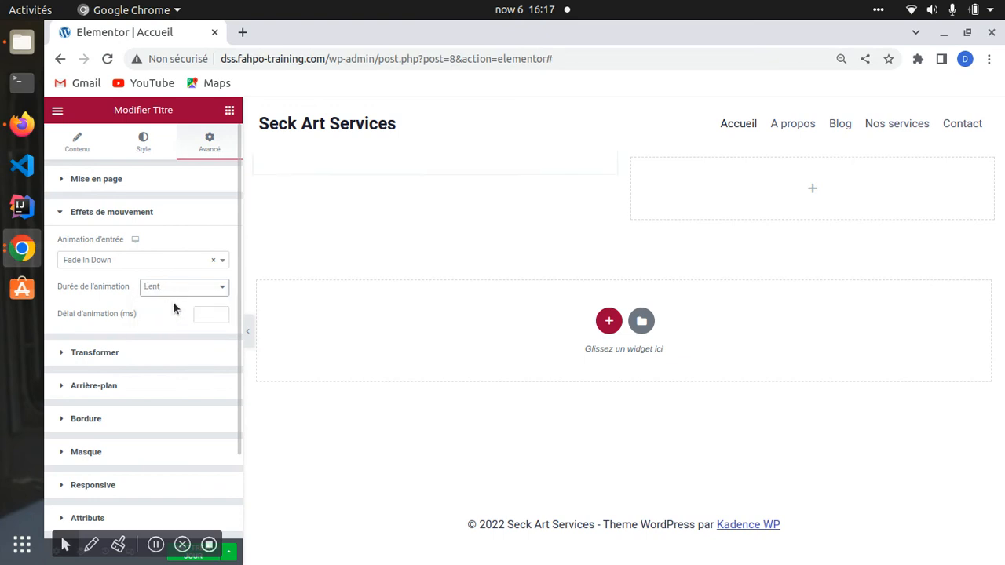
click(173, 287)
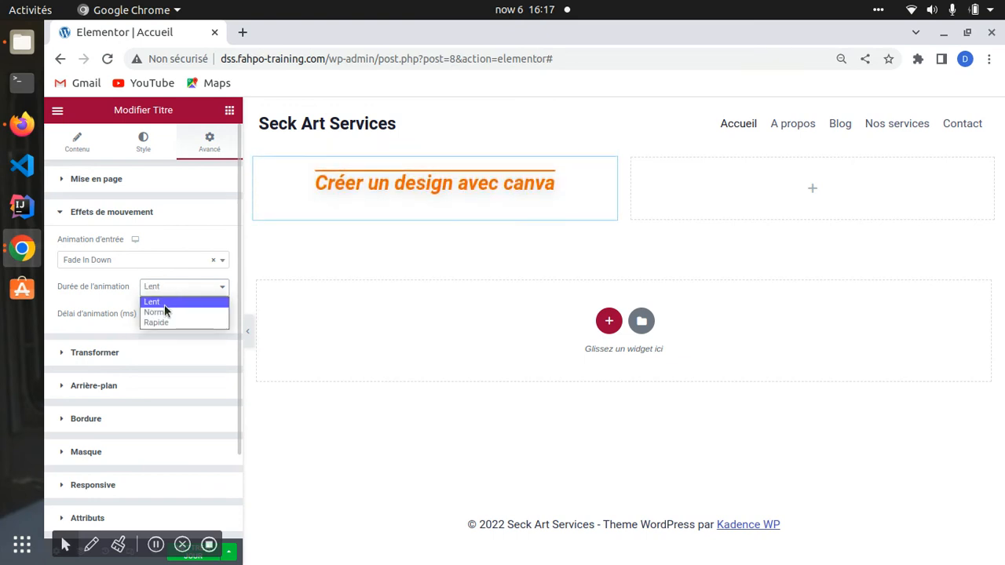
click(163, 311)
click(173, 288)
click(167, 325)
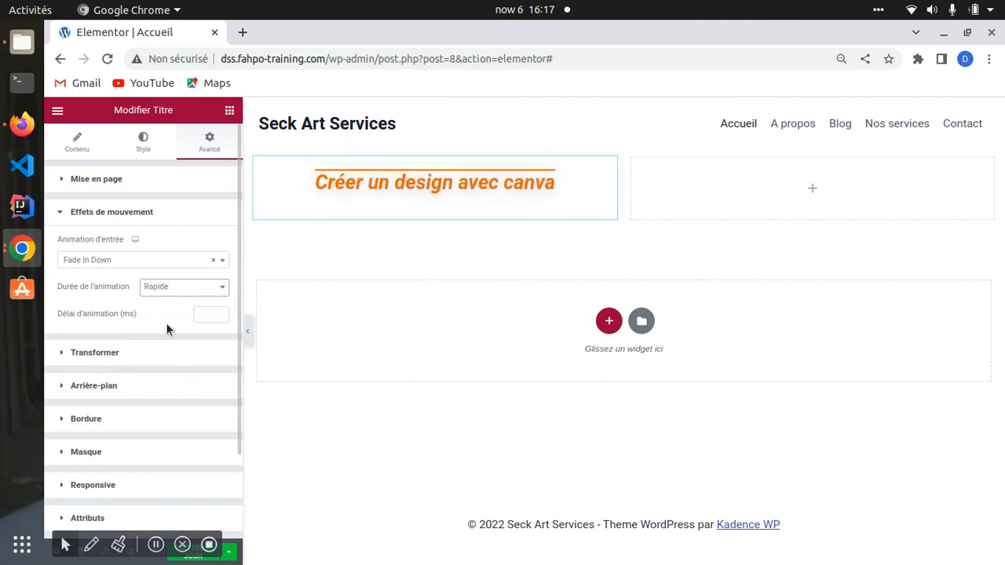
click(170, 287)
click(160, 300)
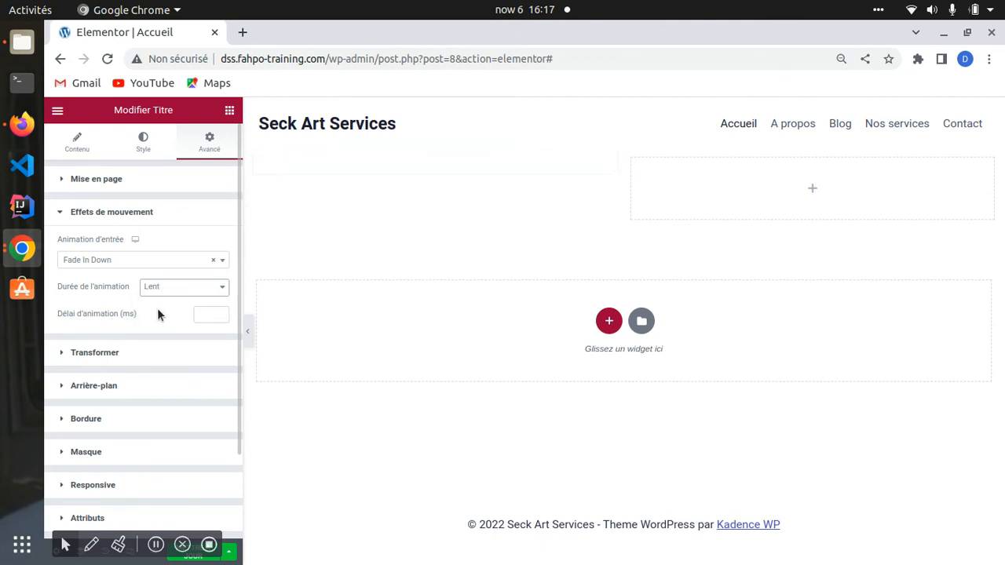
click(158, 288)
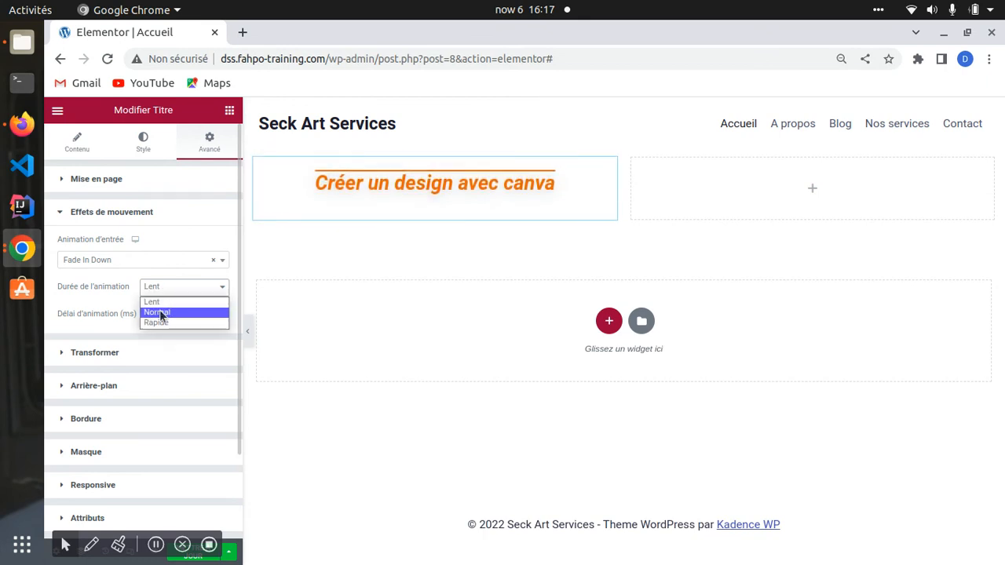
click(159, 312)
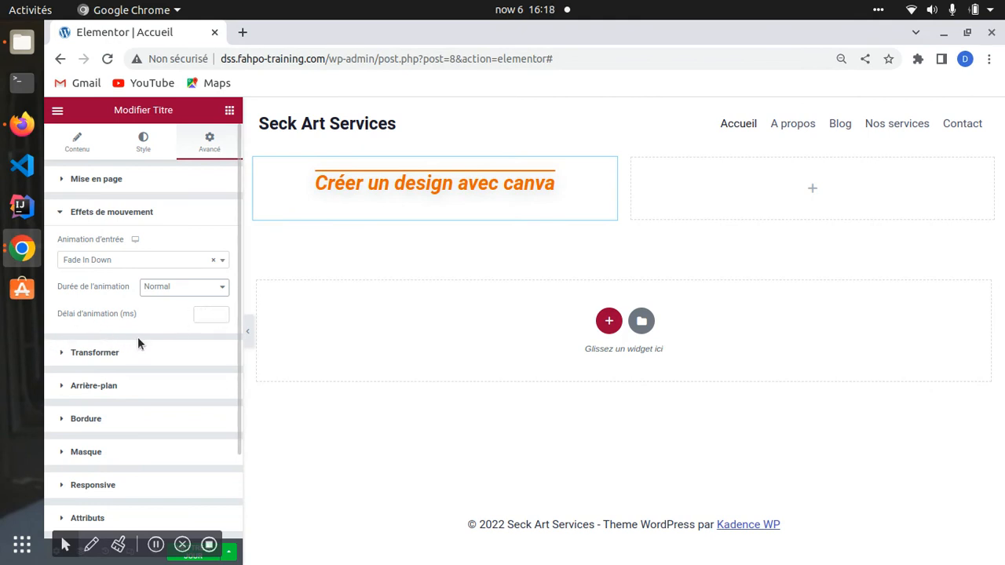
Step: Try entrance animation delays such as 13 ms and 1000 ms on the heading, and clear the delay while keeping the Normal duration
drag(126, 313, 135, 314)
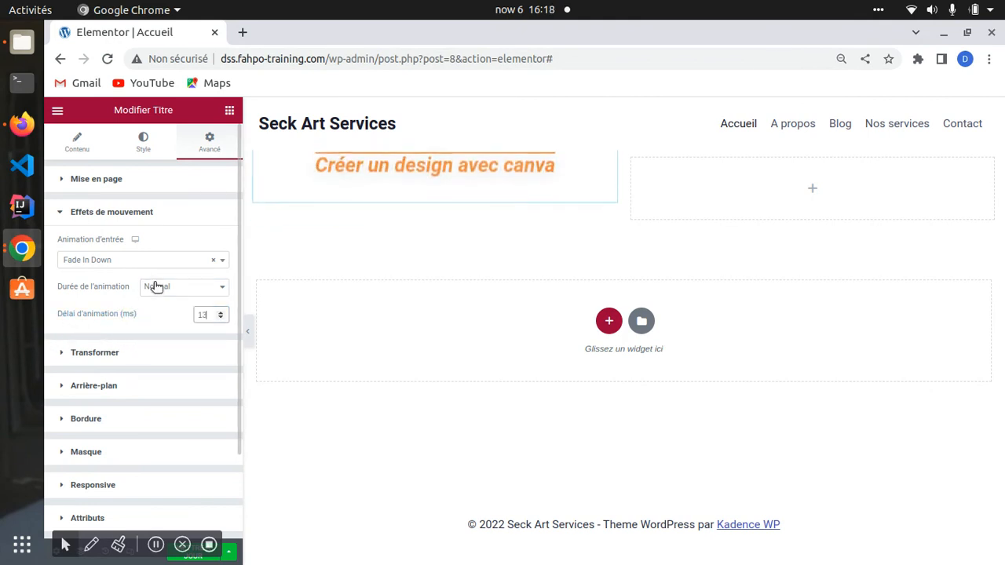
click(157, 291)
click(146, 340)
drag(203, 315, 189, 313)
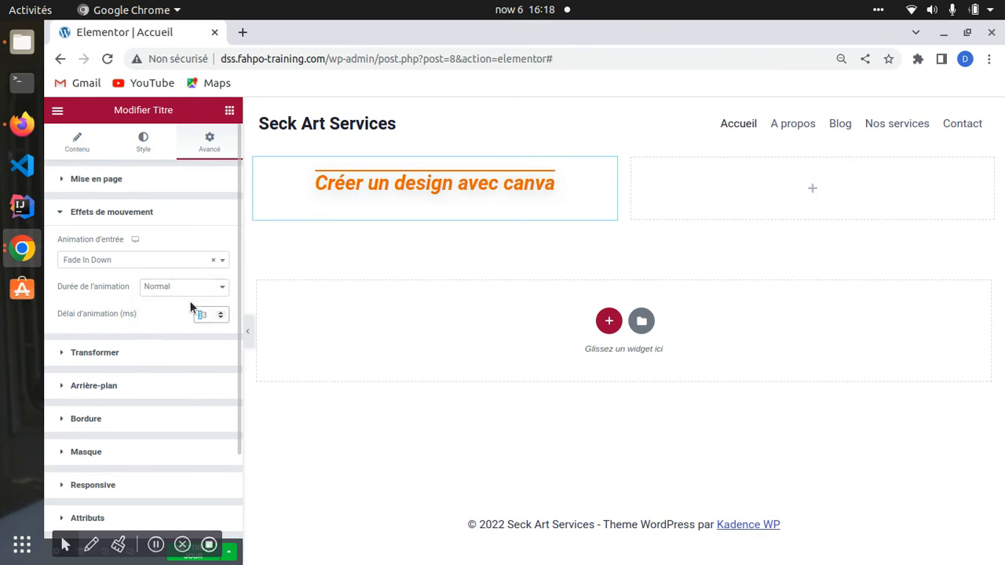
text(1000)
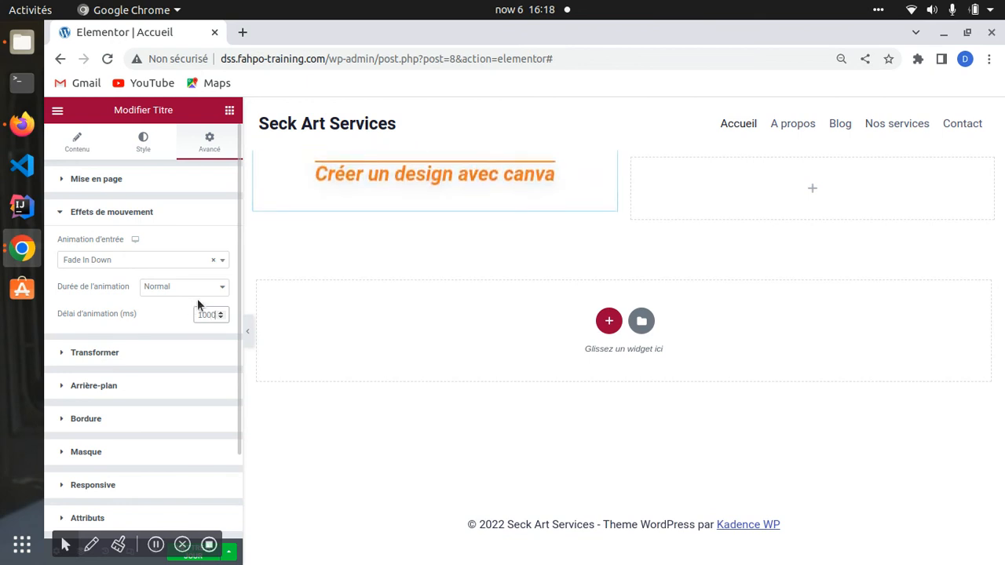
key(BackSpace)
text(2)
key(BackSpace)
text(3)
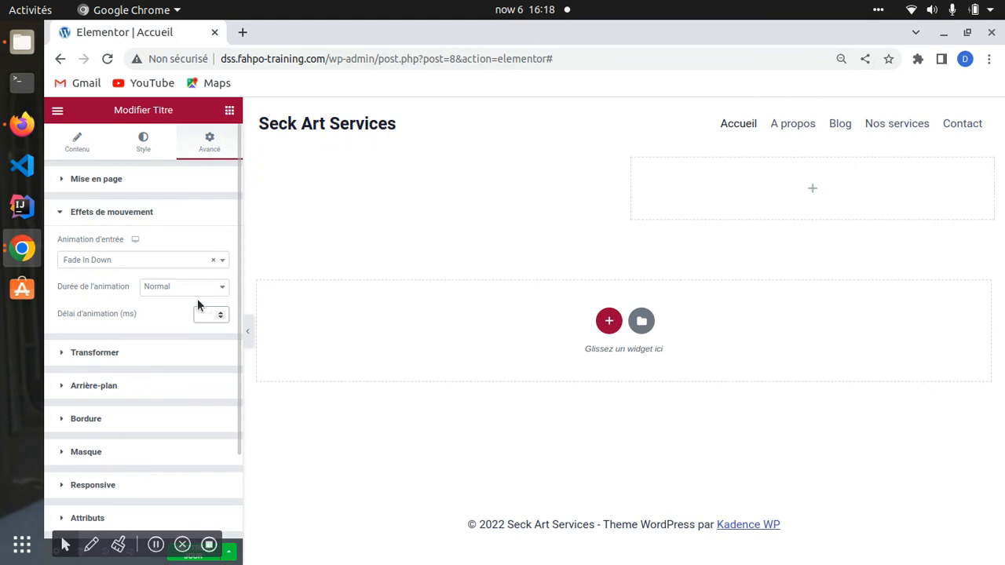
click(170, 287)
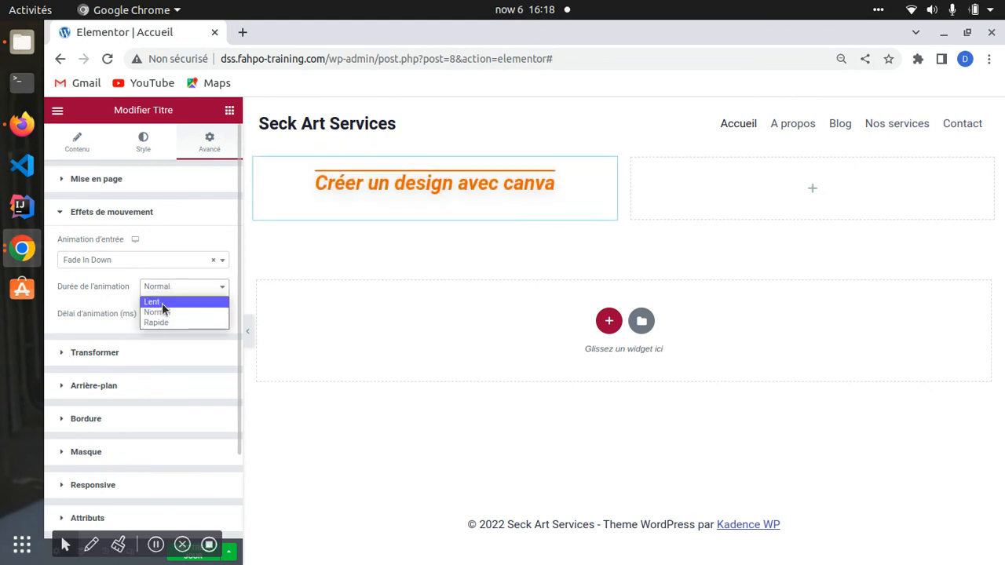
click(85, 336)
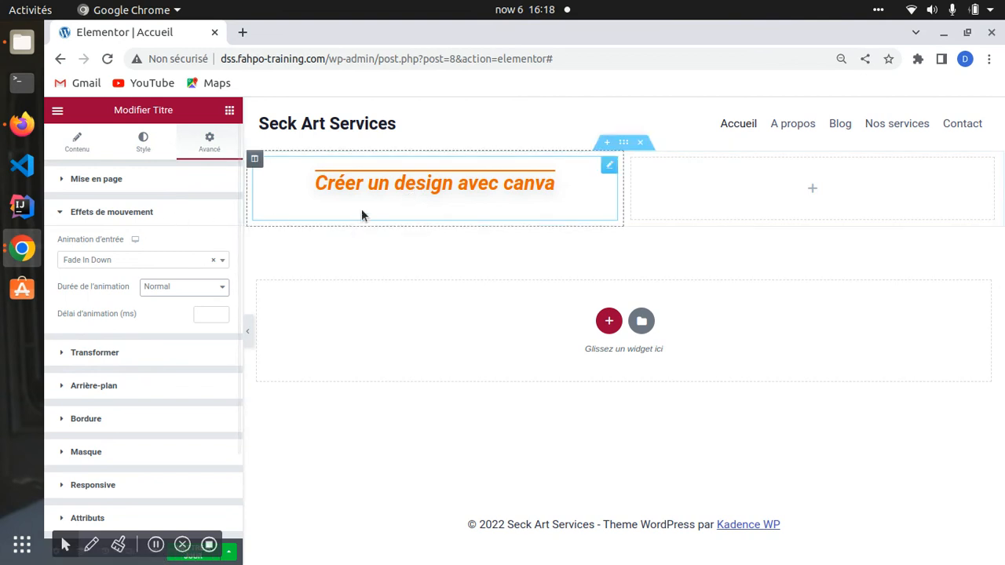
Step: Look over the heading's normal and hover transform settings, and try rotating the heading in its normal state
click(63, 214)
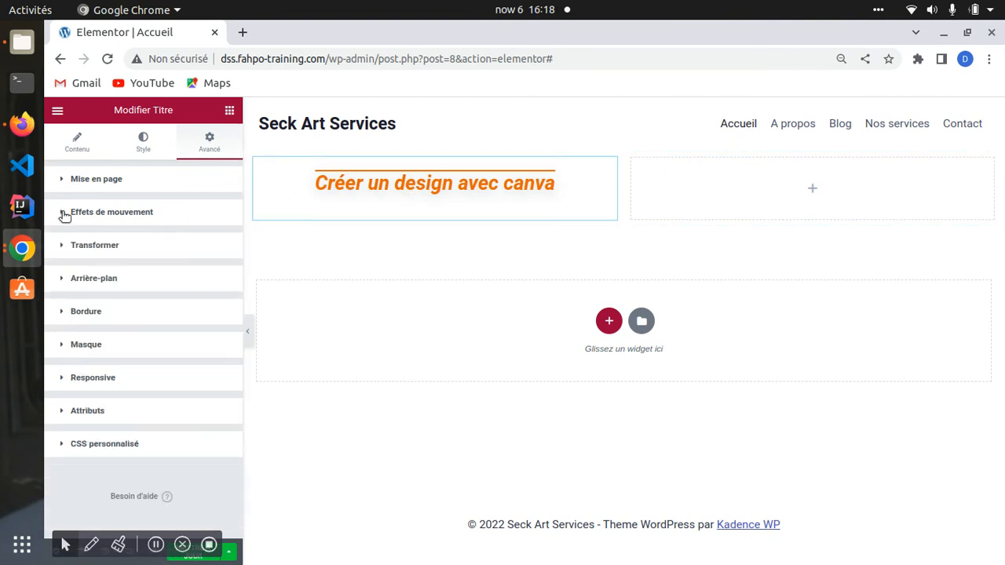
click(79, 251)
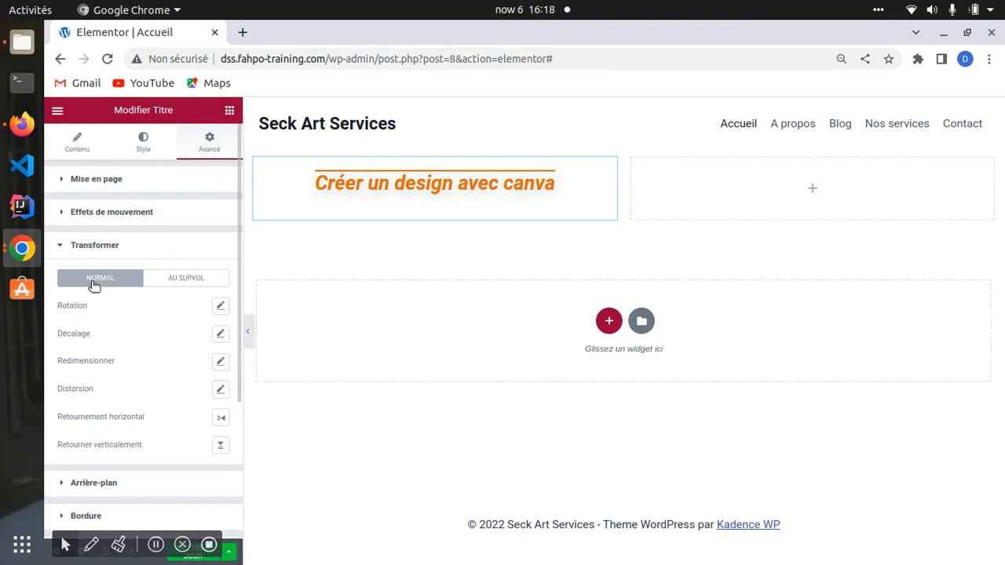
click(193, 284)
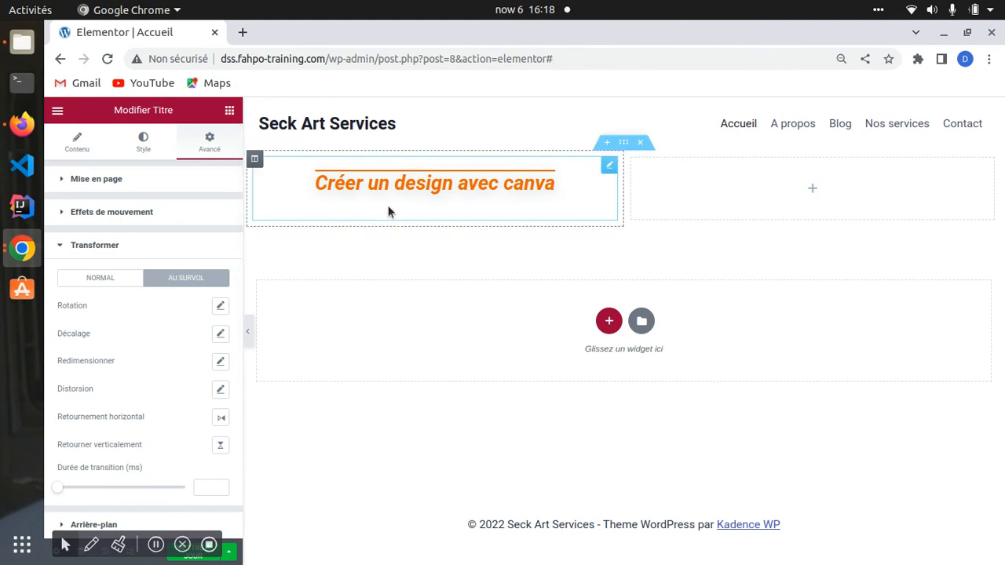
click(98, 280)
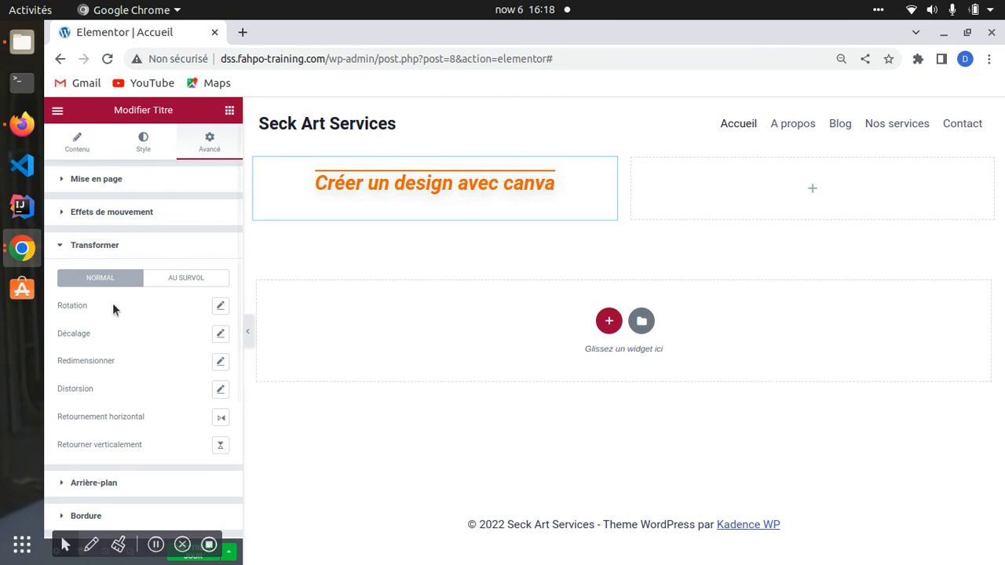
click(221, 307)
drag(121, 356, 44, 366)
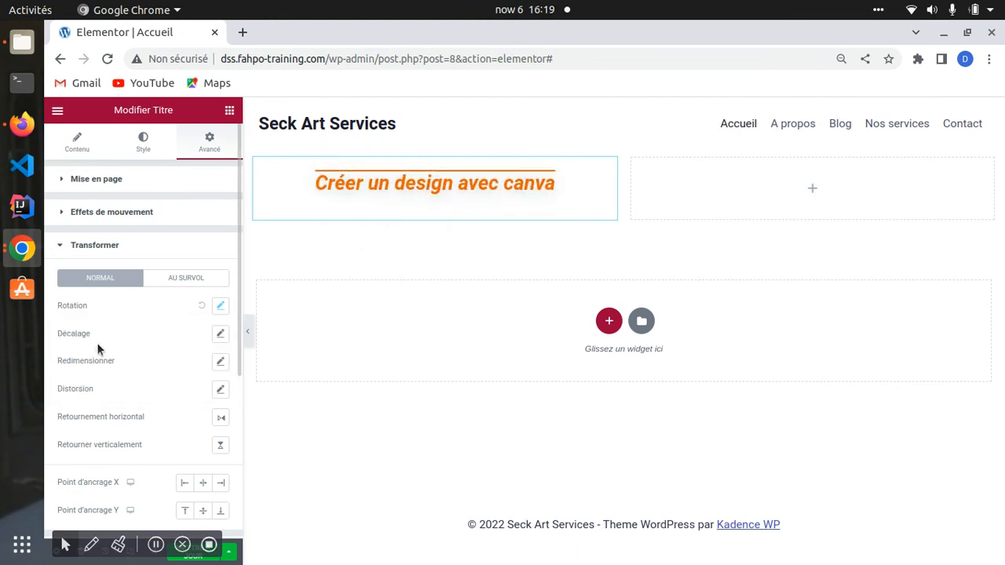
Step: Try a hover rotation of 219 on the heading, switch 3D rotation on and off, and reset the rotation
click(174, 281)
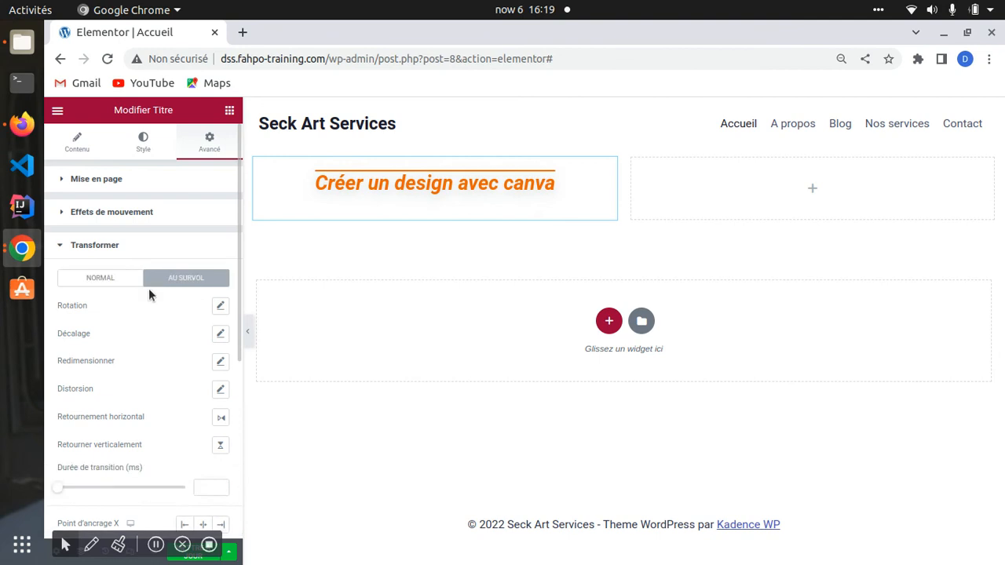
click(220, 308)
drag(126, 357, 168, 356)
mouse_move(409, 206)
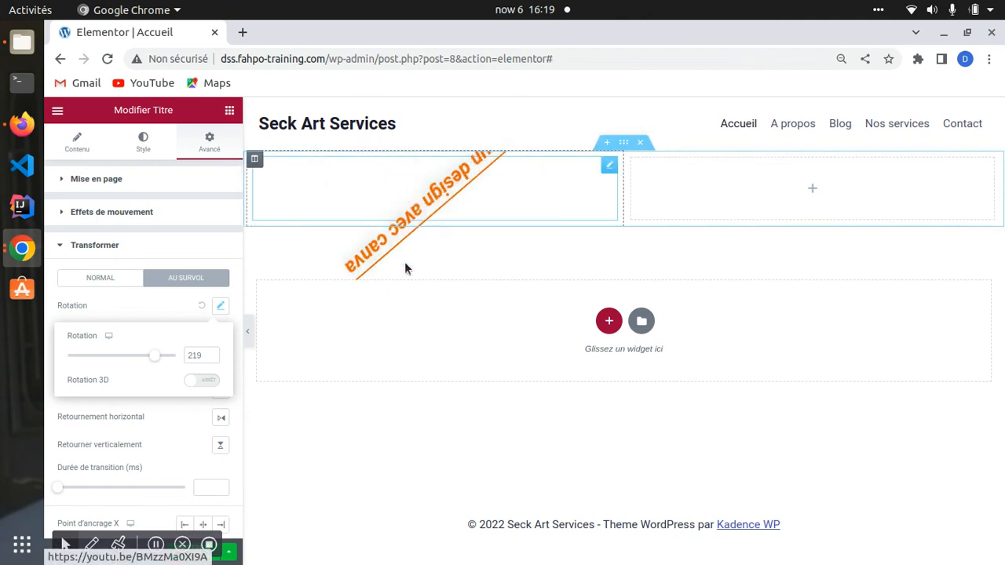
click(211, 381)
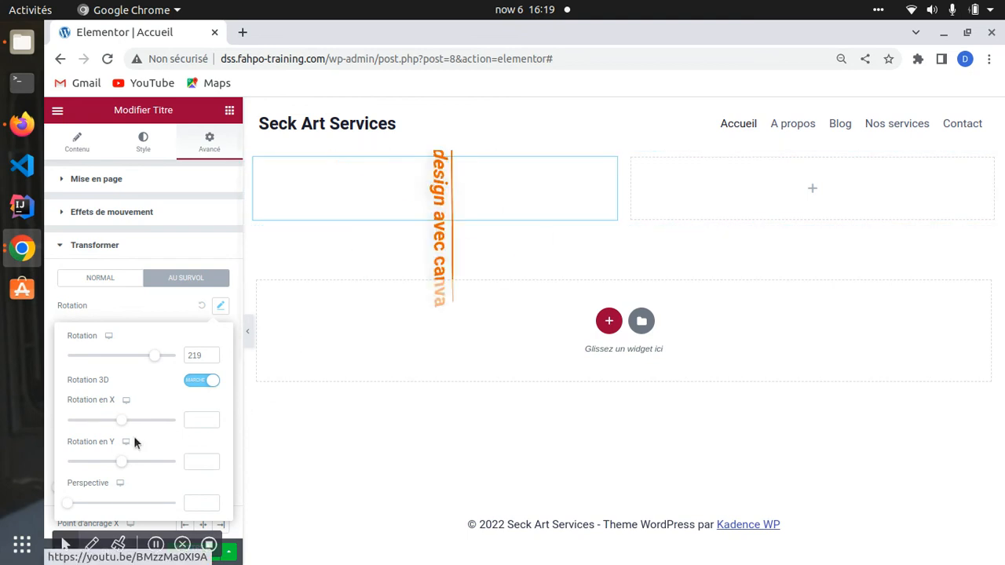
click(187, 380)
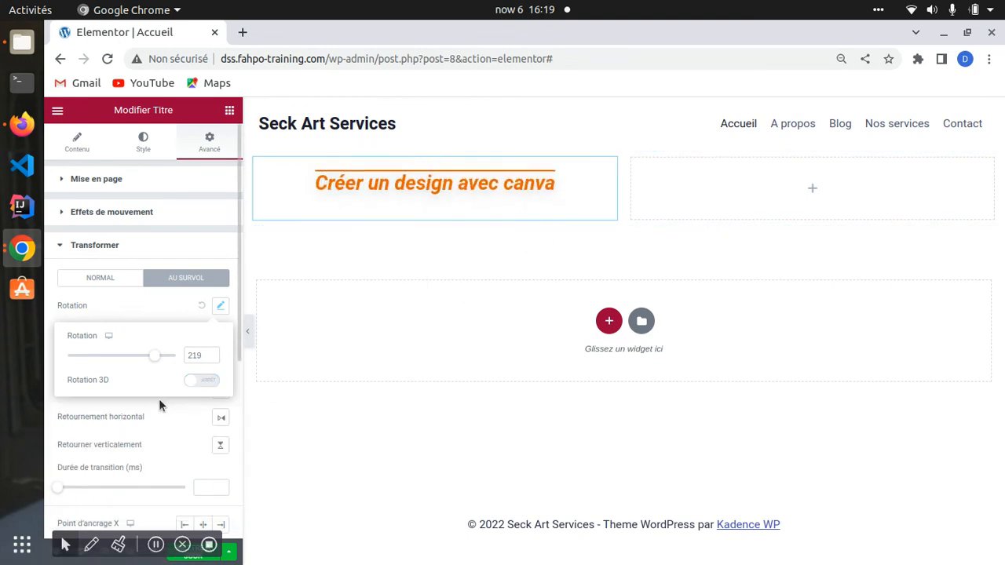
click(201, 305)
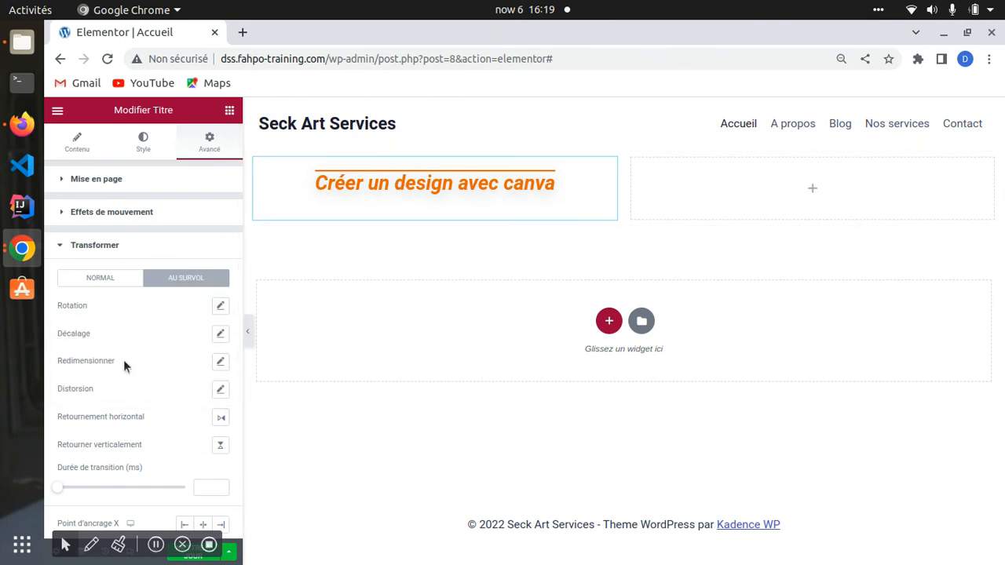
Step: Set the heading's horizontal hover offset to 146 px
click(221, 334)
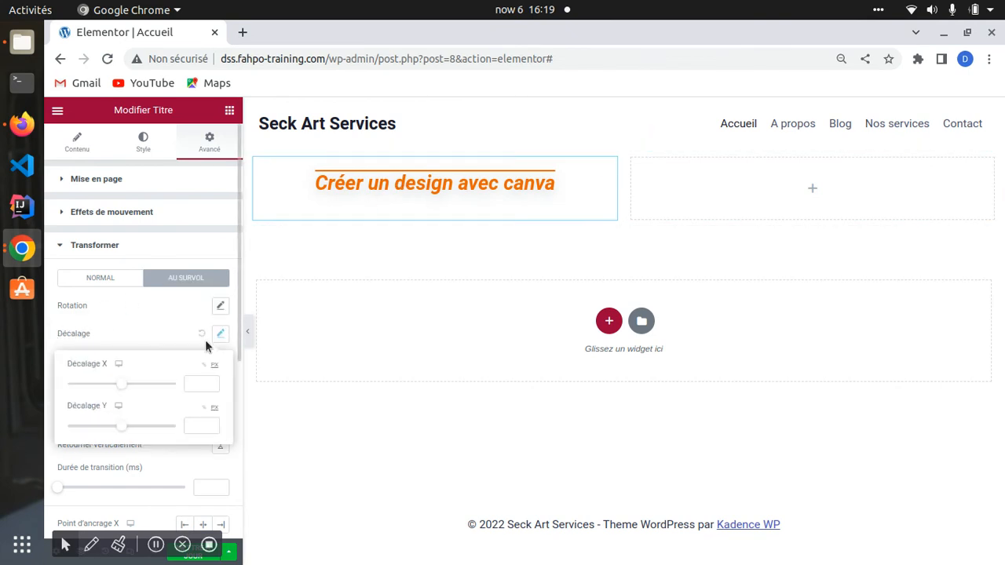
mouse_move(118, 385)
mouse_down()
mouse_move(141, 384)
mouse_move(125, 384)
mouse_up()
Step: Try horizontal and vertical offsets on the heading's normal state, including 268 px horizontally, and reset the offset
click(94, 279)
click(222, 335)
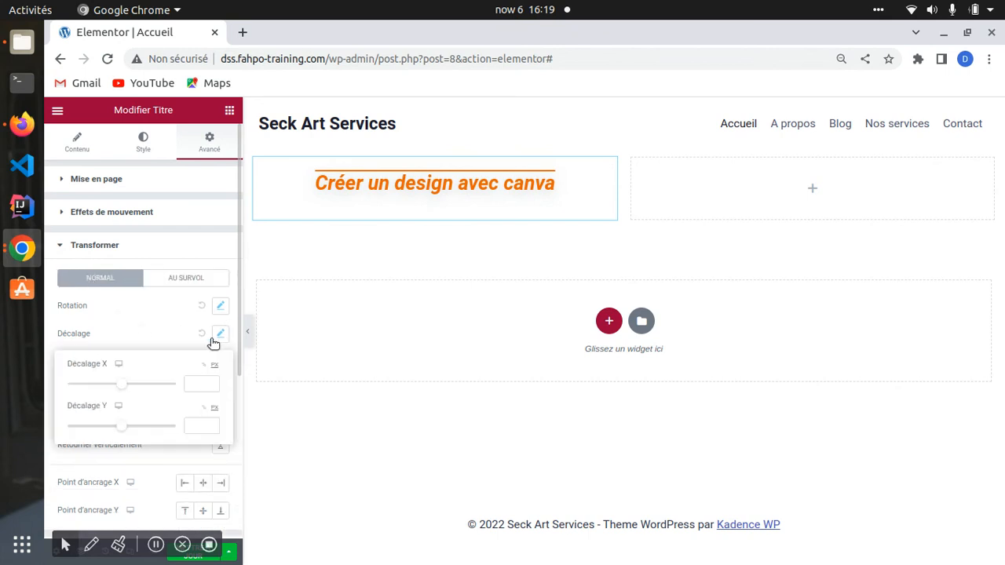
mouse_move(122, 385)
mouse_down()
mouse_move(146, 386)
mouse_move(117, 386)
mouse_move(146, 388)
mouse_move(135, 387)
mouse_up()
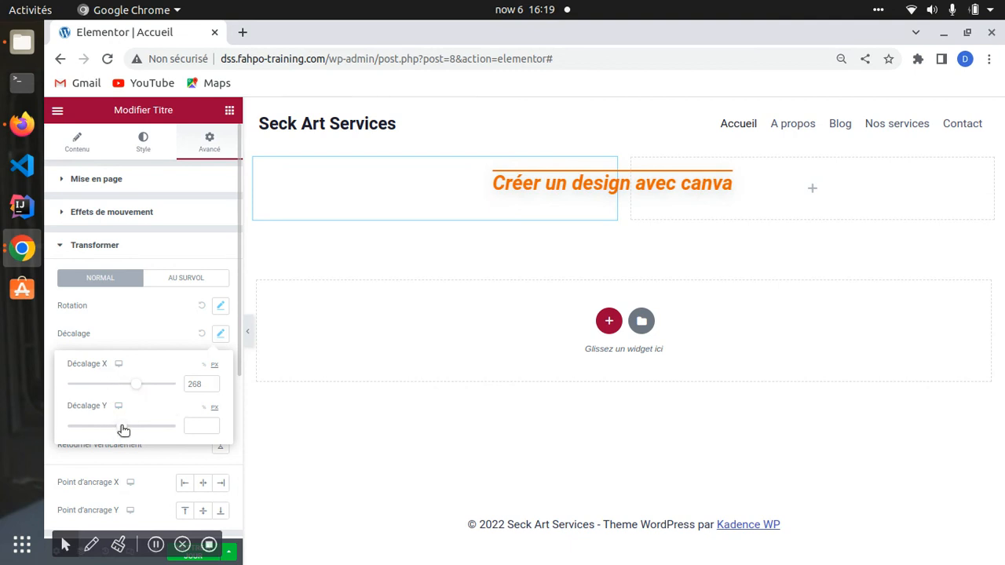
mouse_move(124, 429)
mouse_down()
mouse_move(144, 424)
mouse_move(123, 414)
mouse_move(131, 419)
mouse_up()
mouse_move(151, 386)
mouse_down()
mouse_move(123, 386)
mouse_move(150, 386)
mouse_move(137, 385)
mouse_up()
click(201, 335)
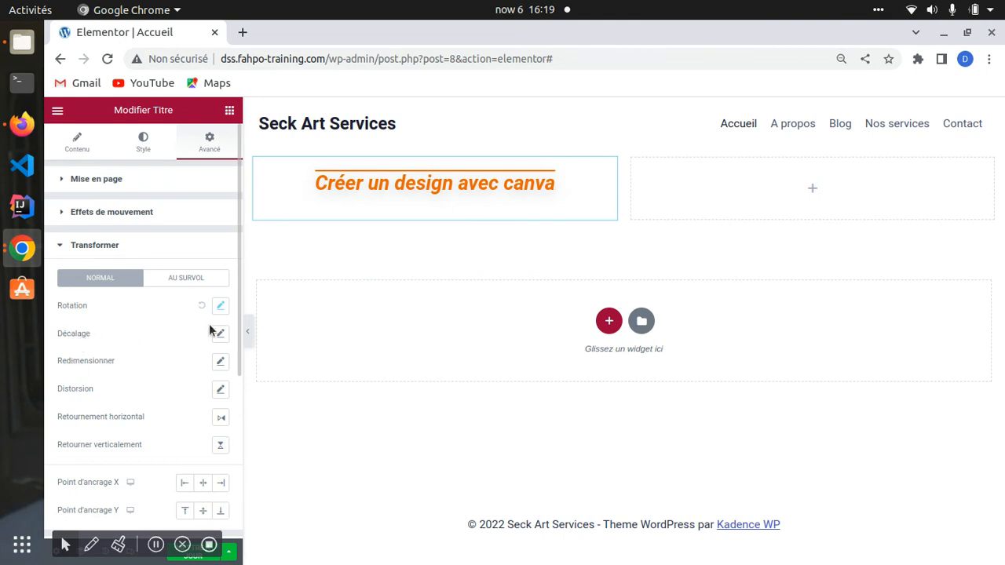
Step: Try a horizontal hover offset of 390 px on the heading, and reduce it to about 122 px
click(189, 281)
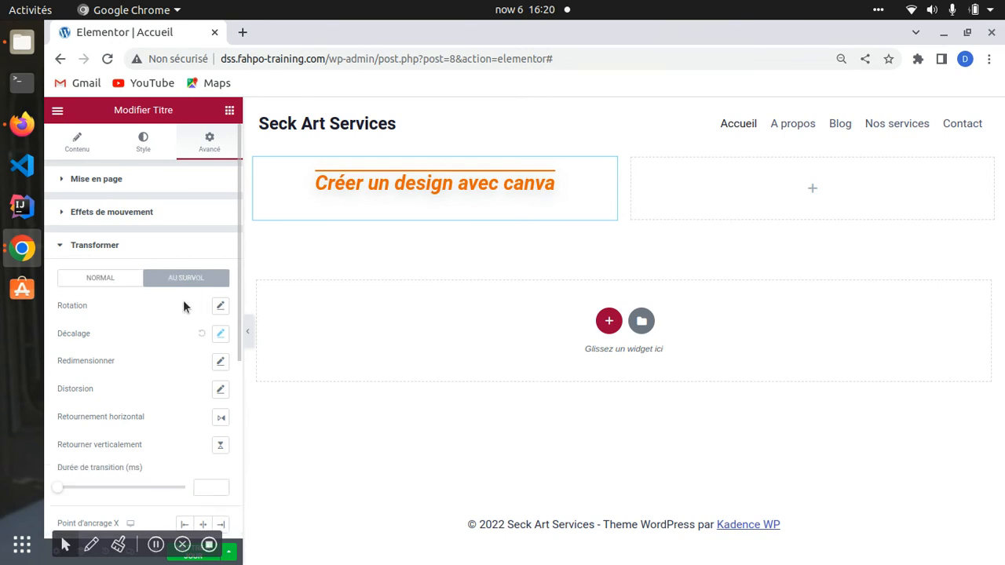
click(222, 335)
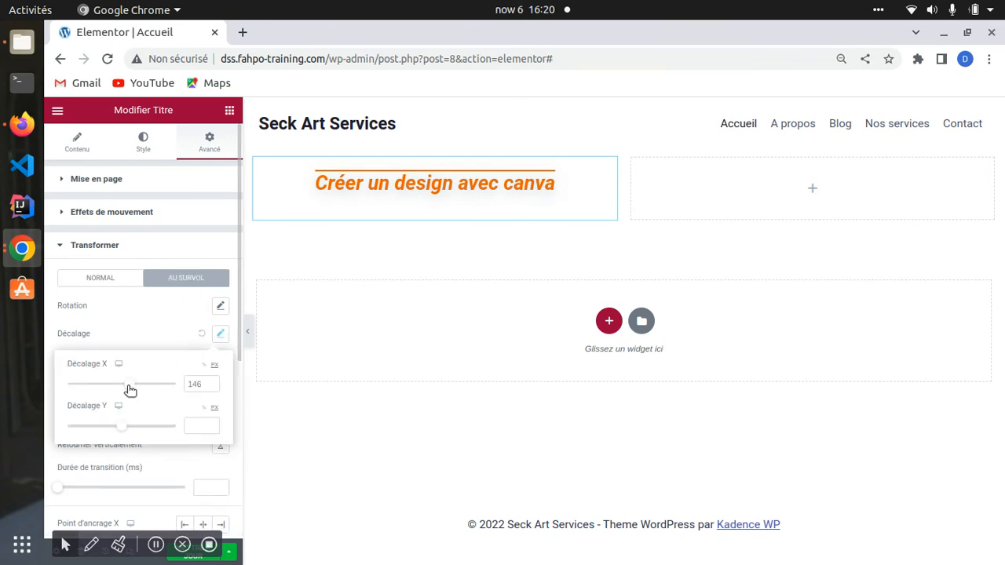
drag(131, 384, 144, 387)
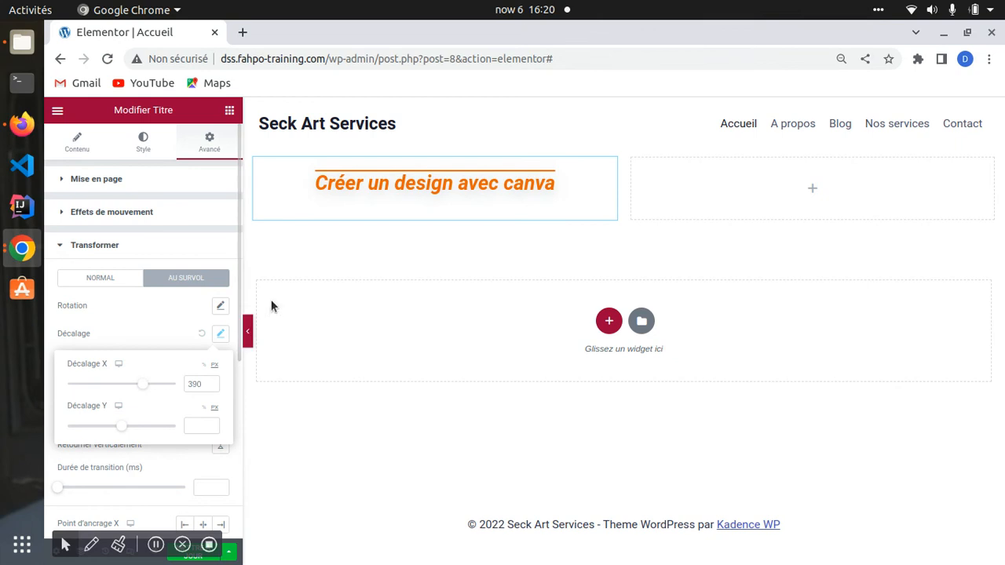
mouse_move(346, 213)
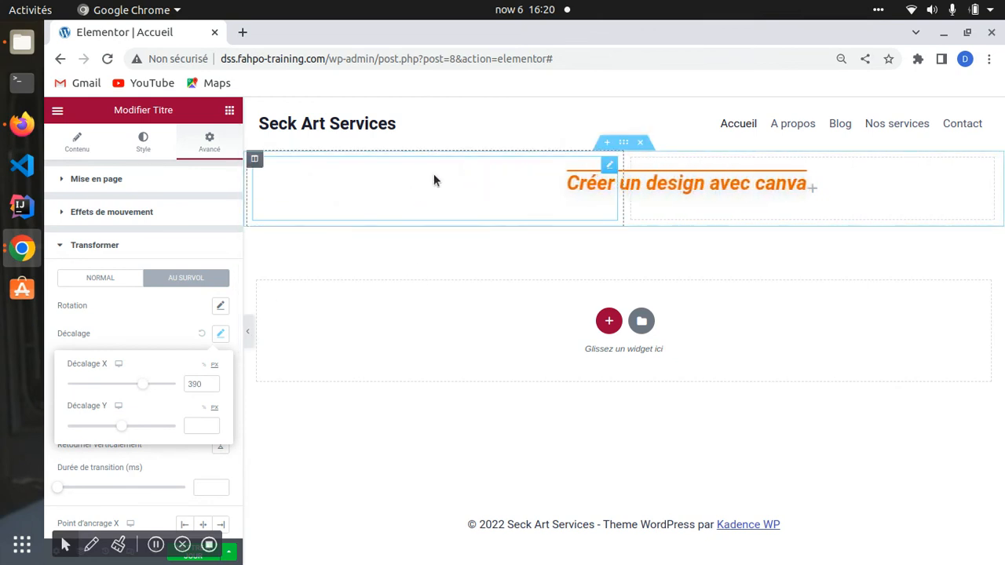
drag(138, 389, 129, 386)
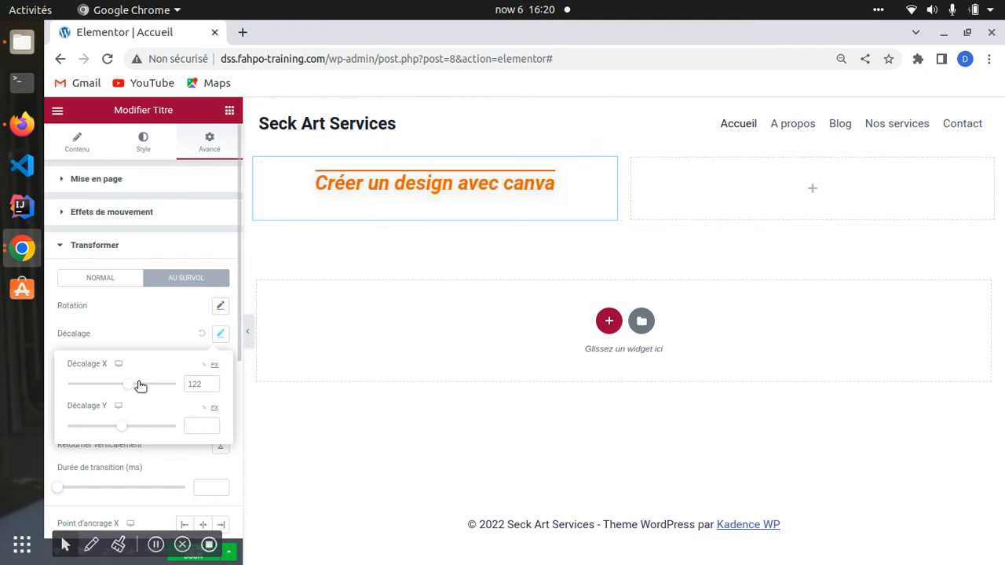
drag(133, 386, 128, 388)
click(118, 336)
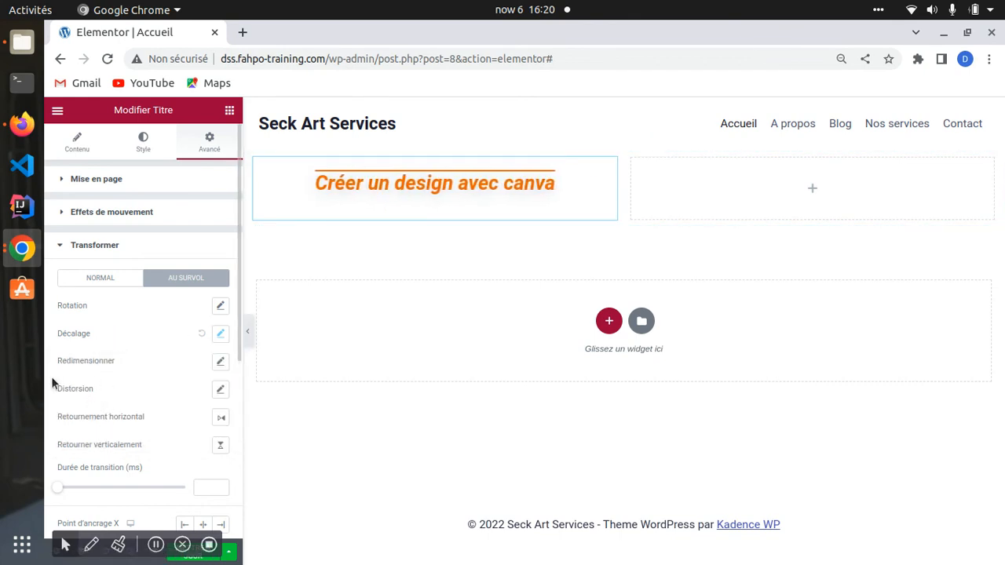
Step: Scale the heading on hover with its proportions kept, and return to the normal-state transform settings
click(221, 362)
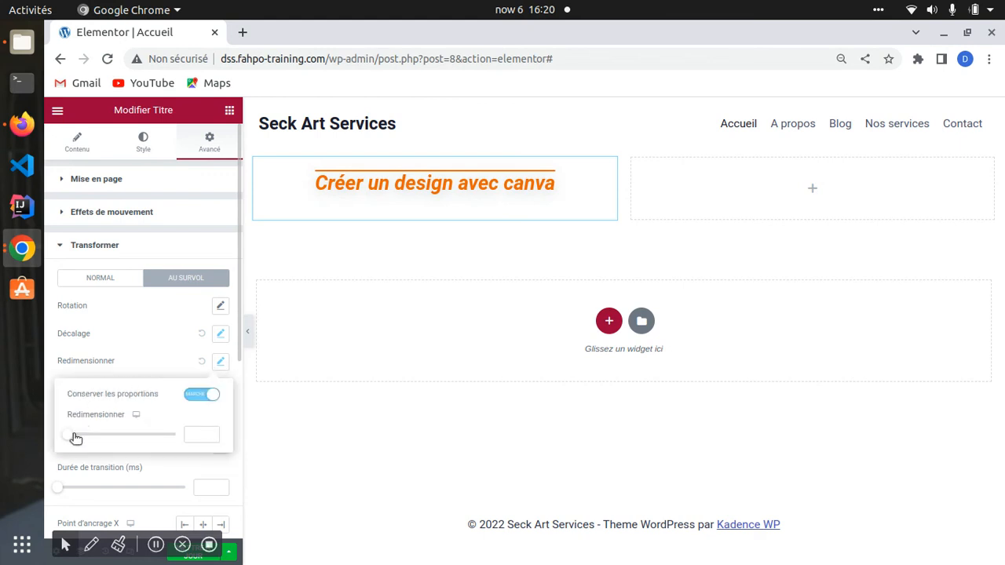
drag(70, 435, 116, 435)
click(101, 285)
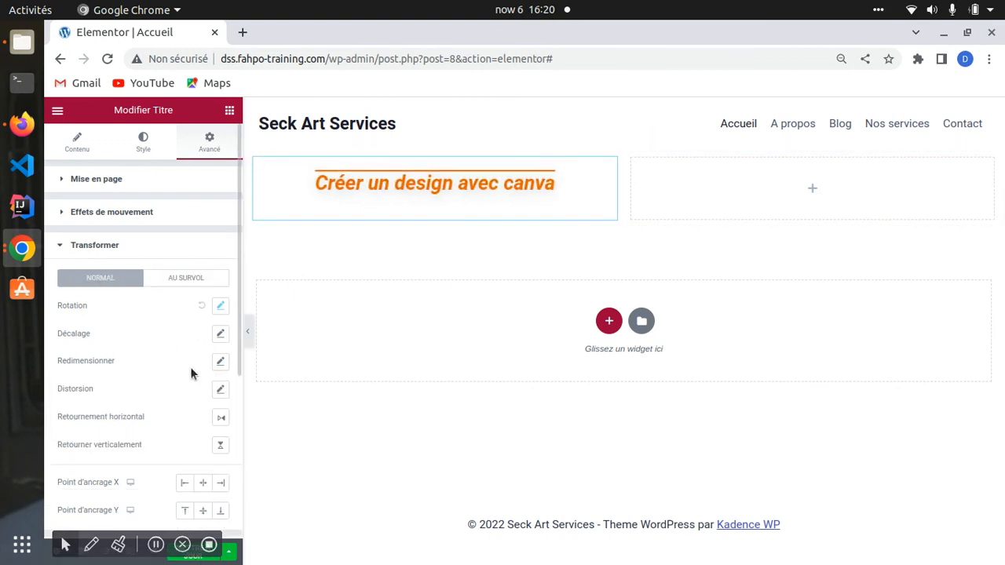
Step: Try proportional scaling on the heading's normal state with values such as 1.4 and 0.8, and reset the scaling
click(220, 362)
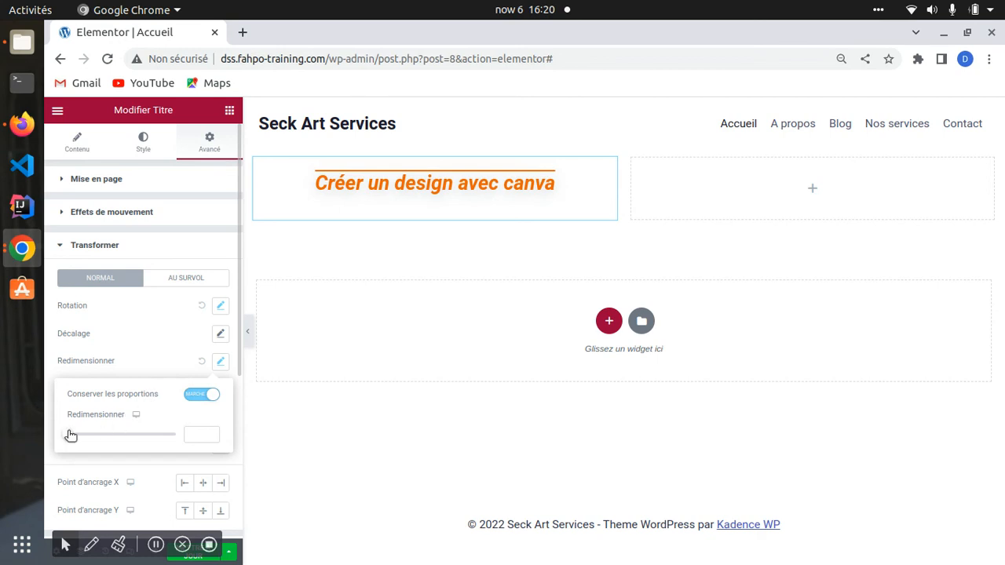
click(73, 434)
click(123, 433)
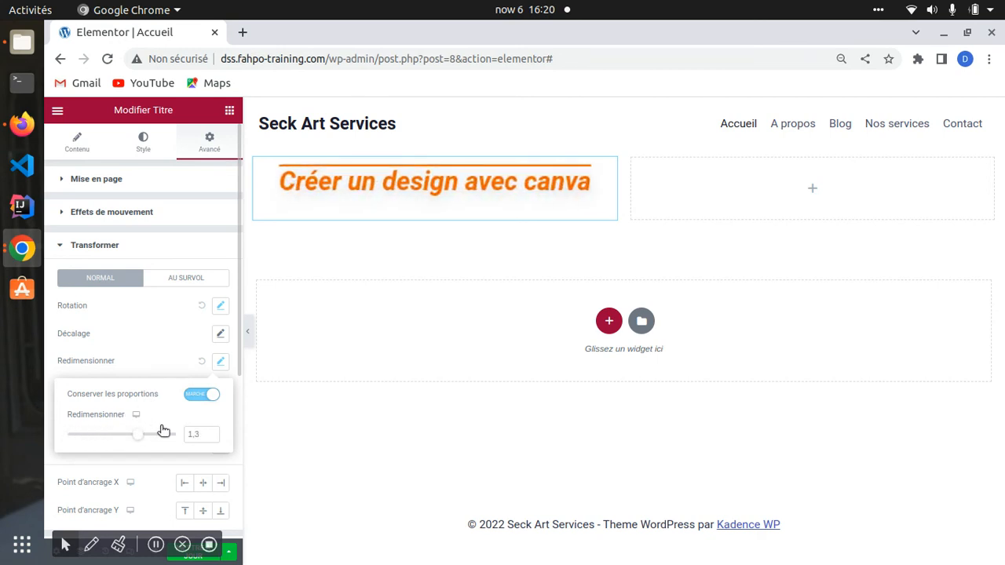
click(81, 433)
click(146, 433)
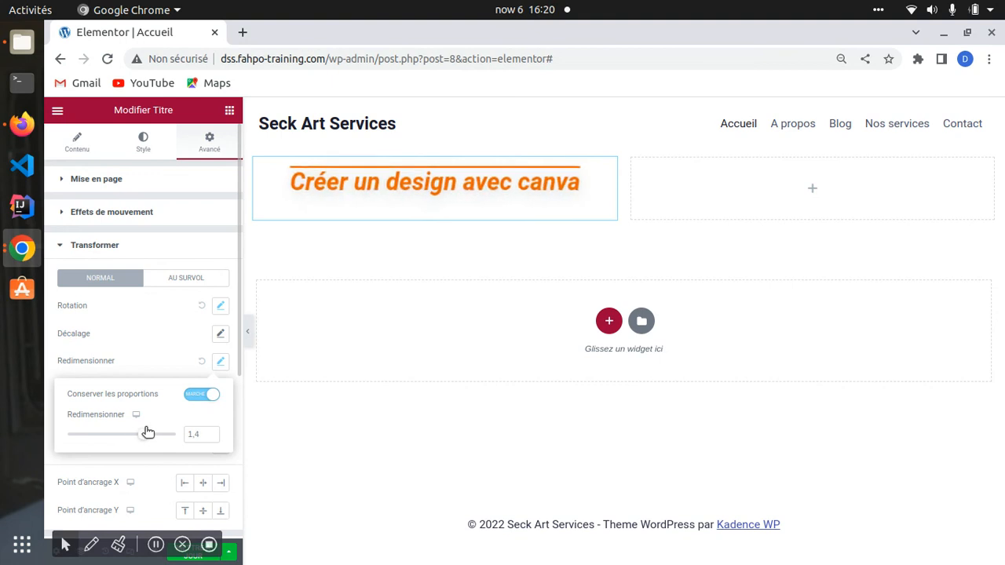
click(110, 433)
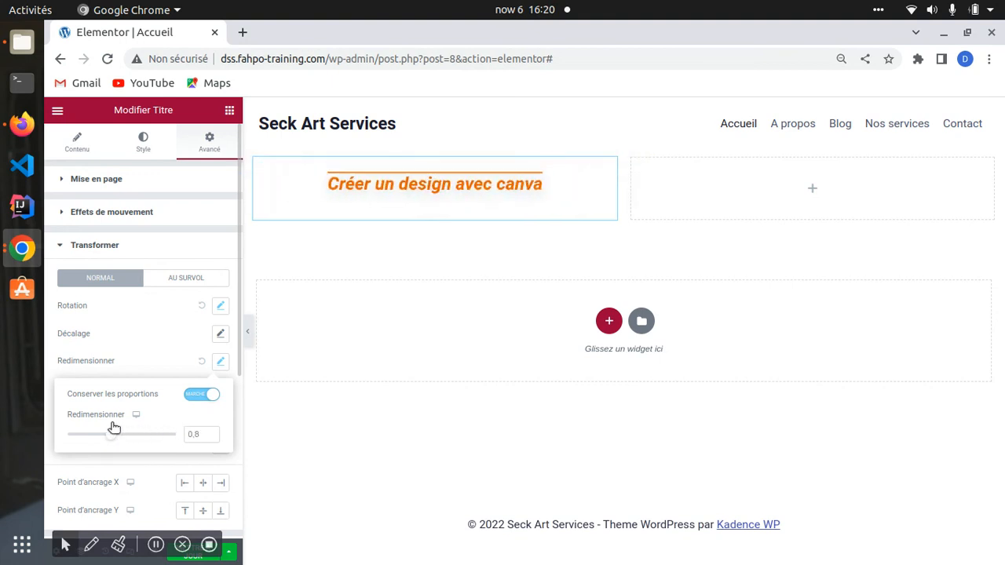
click(202, 361)
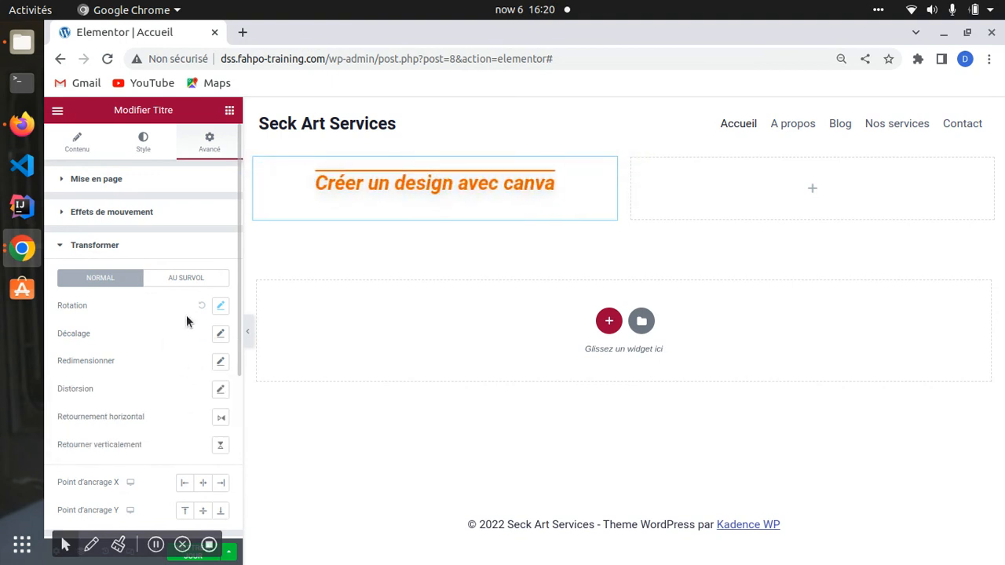
Step: Reapply the proportional scale of 0.8 to the heading's normal state and check its hover scaling settings
click(190, 259)
click(177, 280)
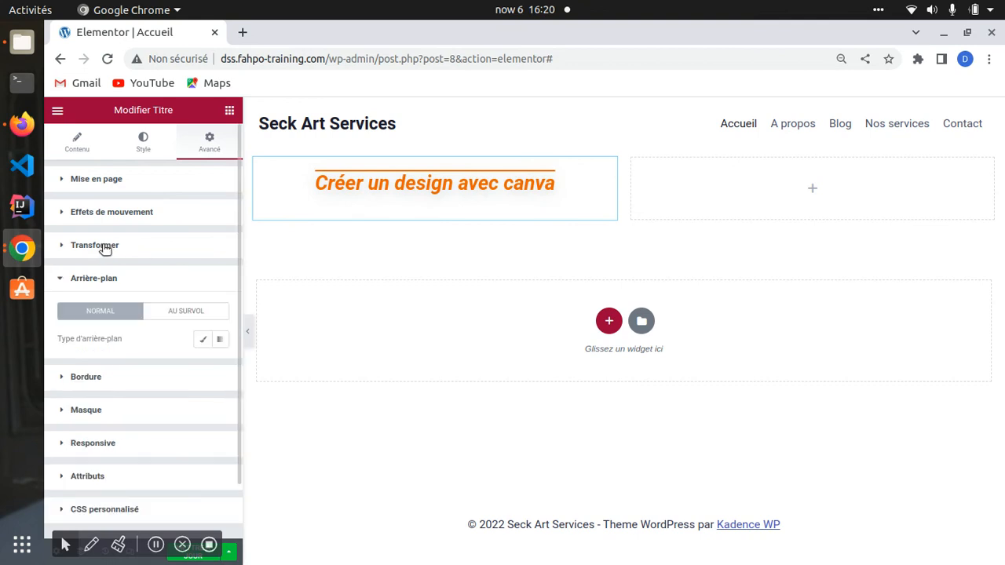
click(63, 280)
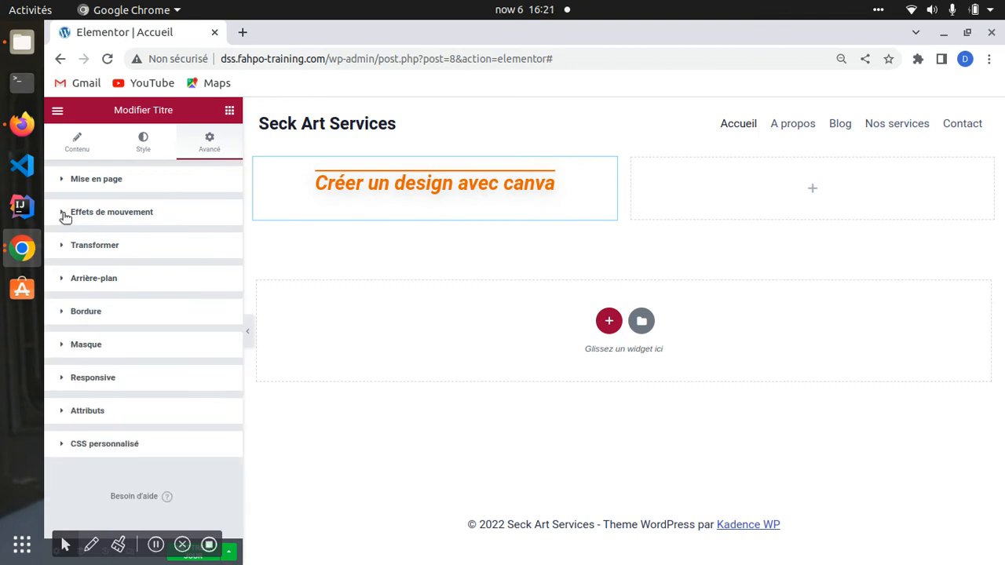
click(67, 258)
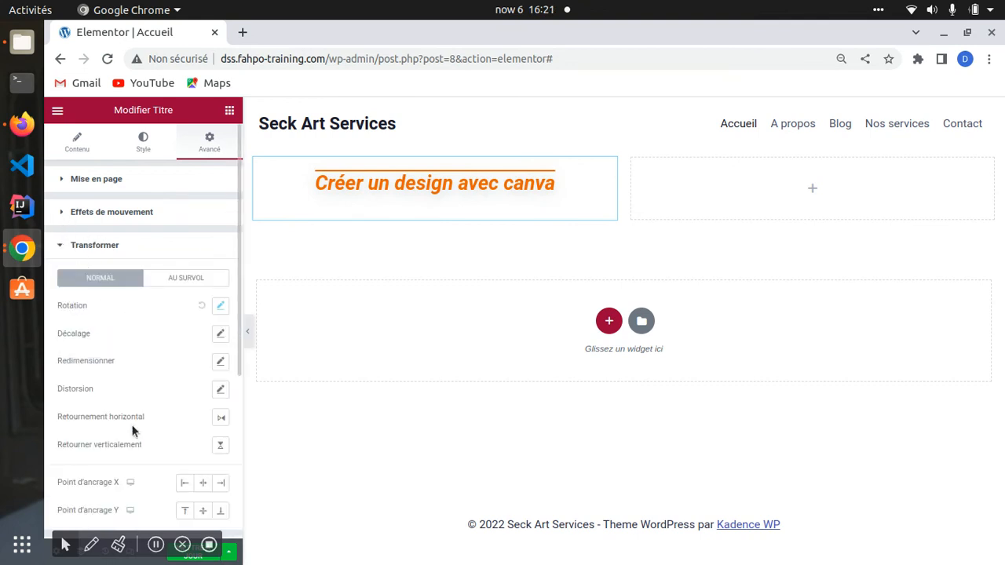
click(219, 362)
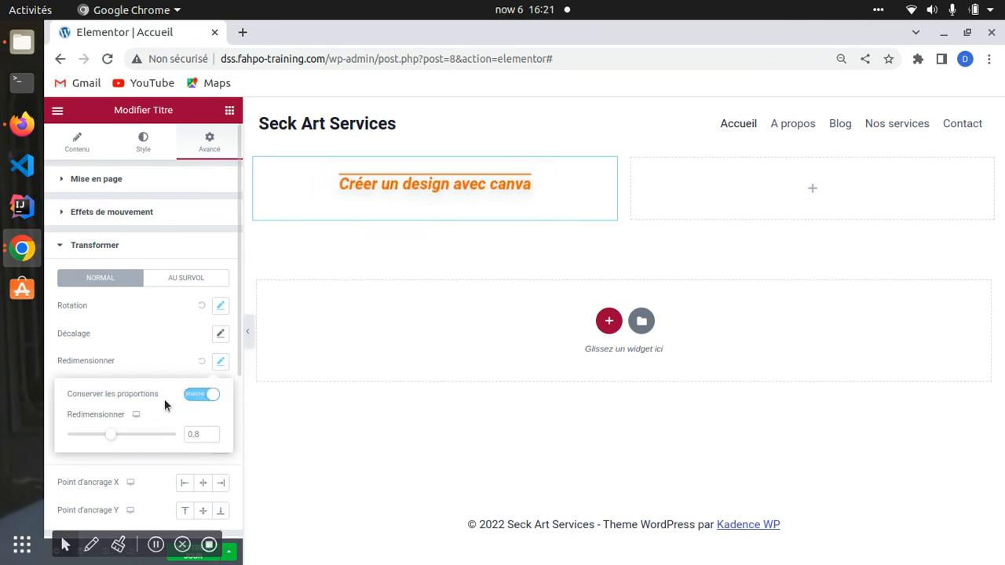
click(171, 280)
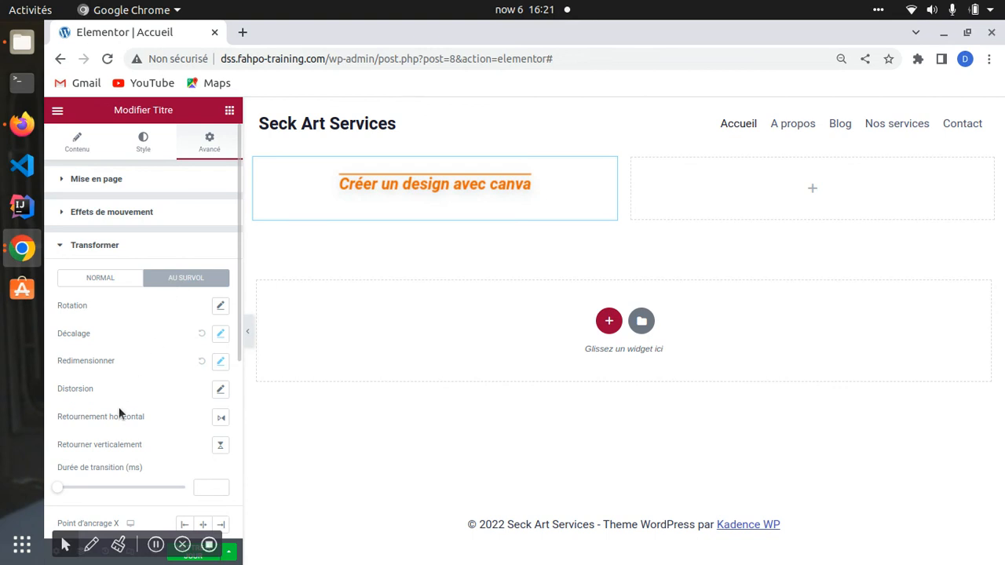
click(220, 363)
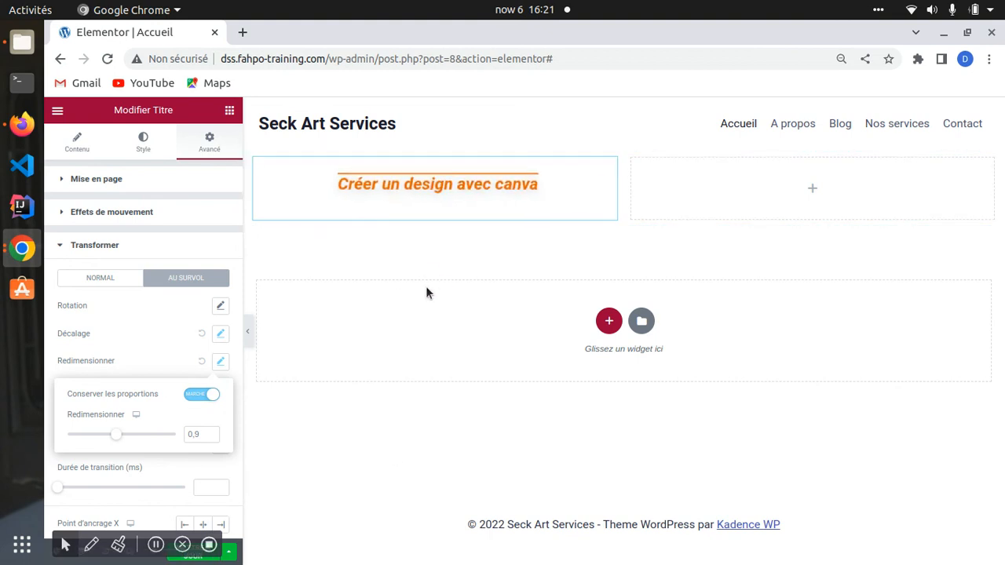
click(117, 340)
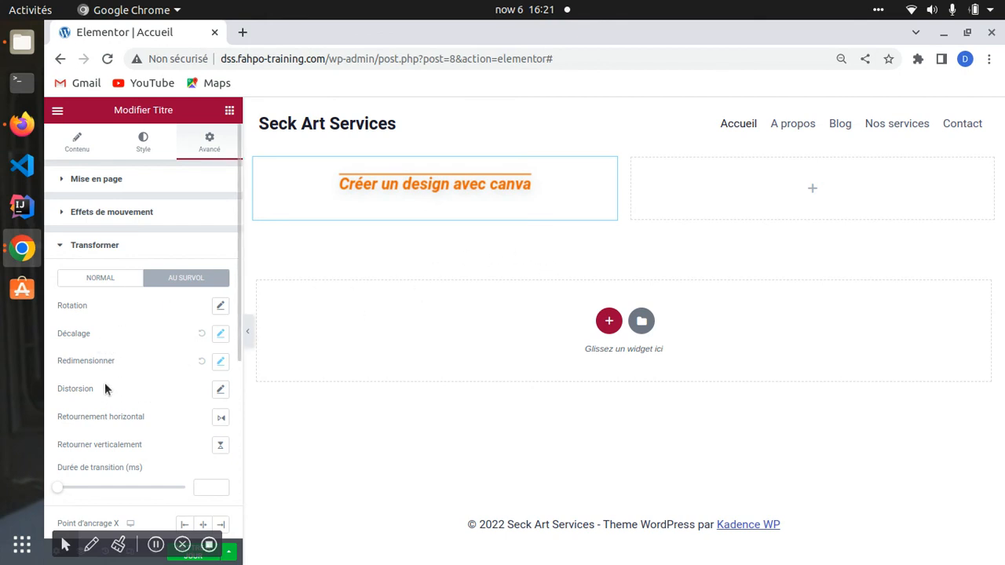
Step: Try a Distortion X value of 290 on the heading's hover state
scroll(130, 387, down, 1)
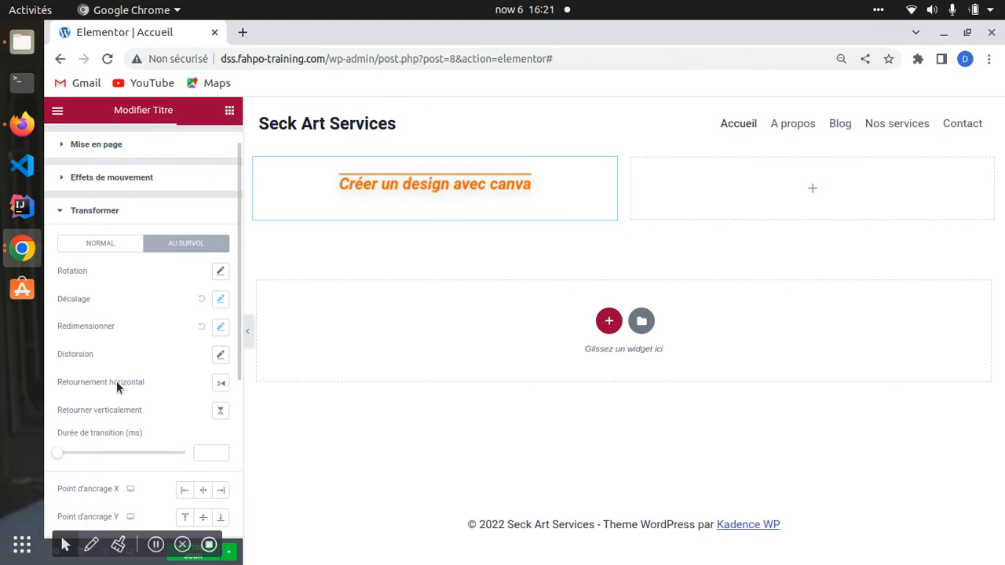
click(221, 356)
drag(126, 409, 166, 405)
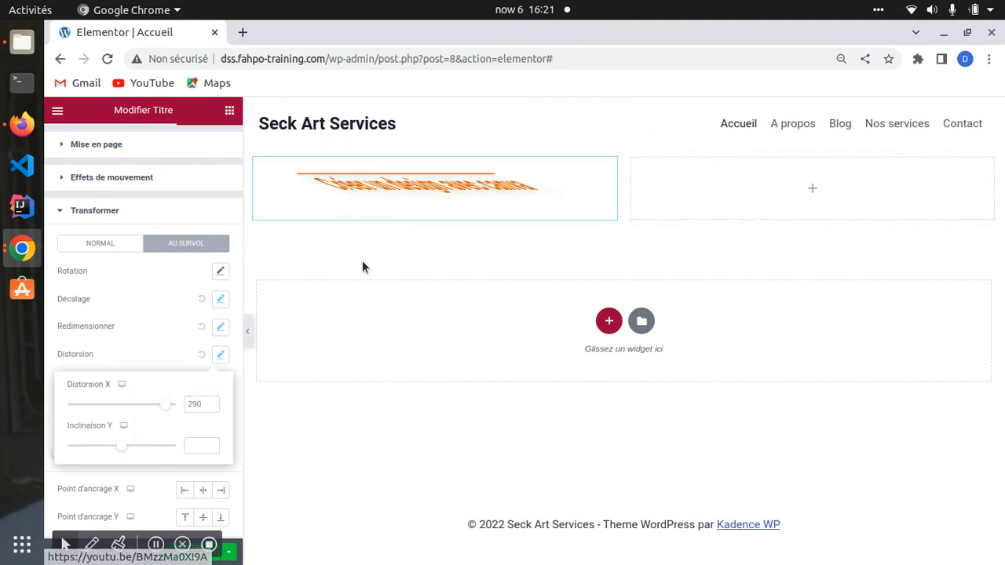
Step: Try Distortion X 347 with Y inclinations of 22 and 4 on the heading's normal state, and reset the distortion
click(113, 249)
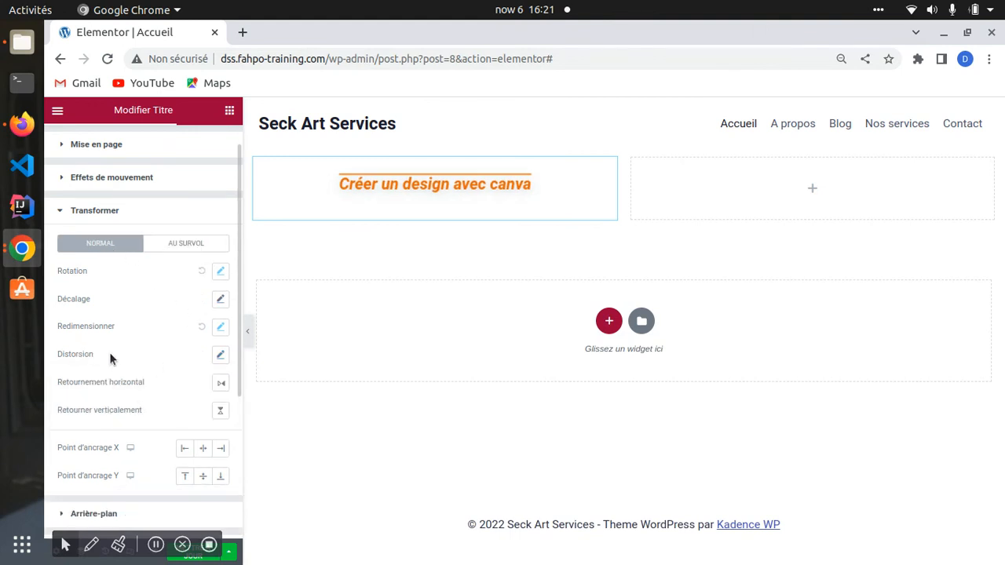
click(220, 354)
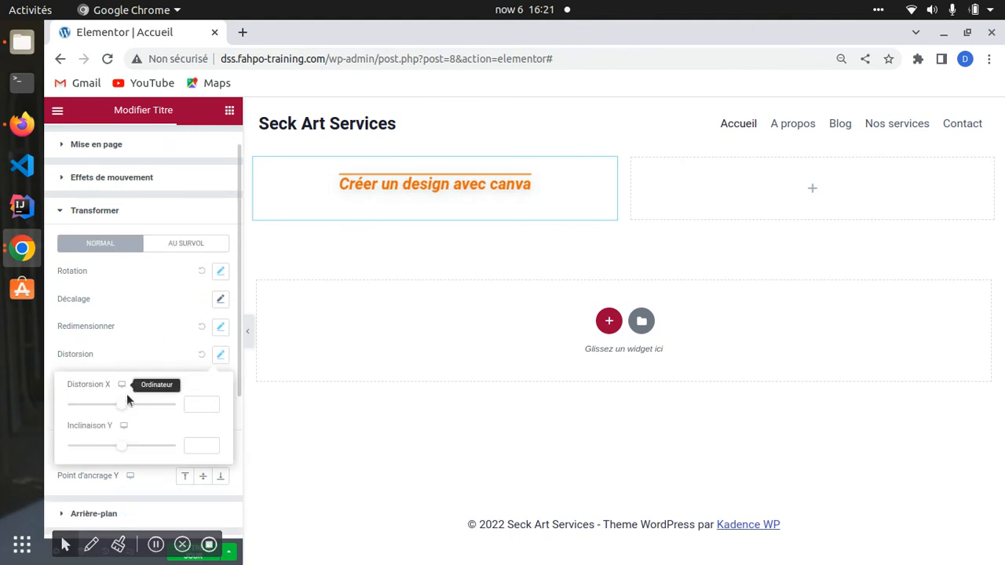
drag(122, 406, 173, 402)
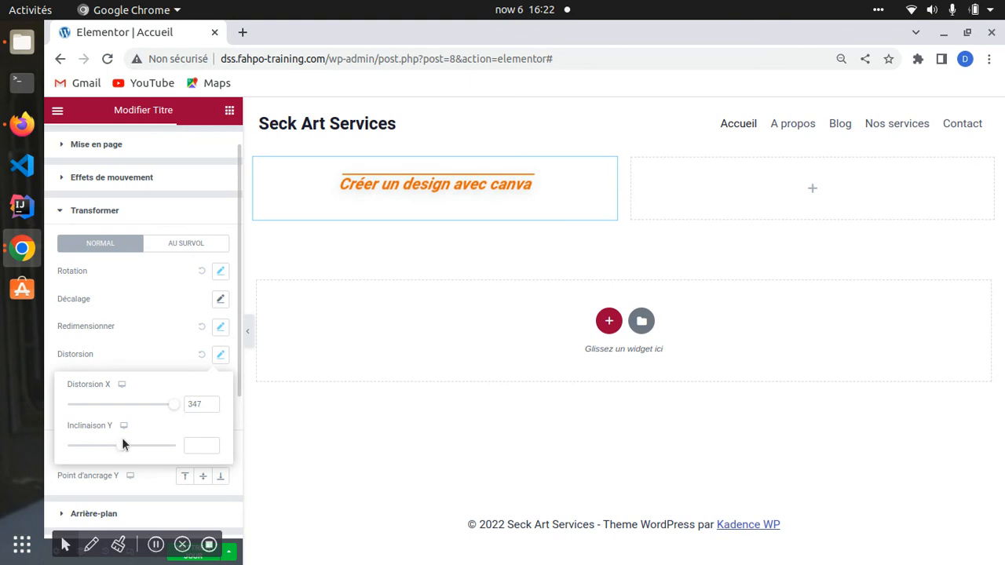
mouse_move(124, 448)
mouse_down()
mouse_move(141, 442)
mouse_move(50, 440)
mouse_move(134, 435)
mouse_move(124, 445)
mouse_up()
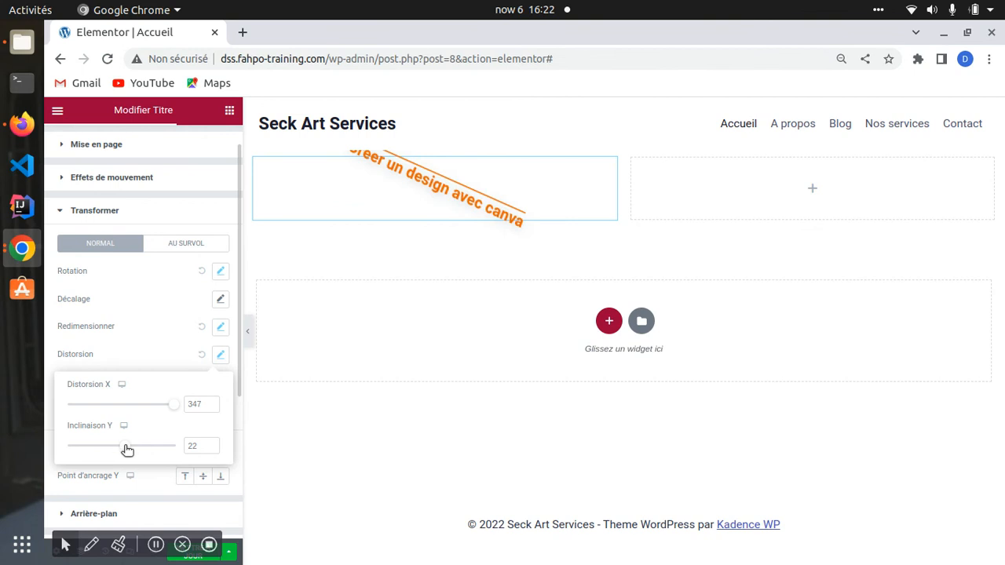
drag(127, 450, 121, 448)
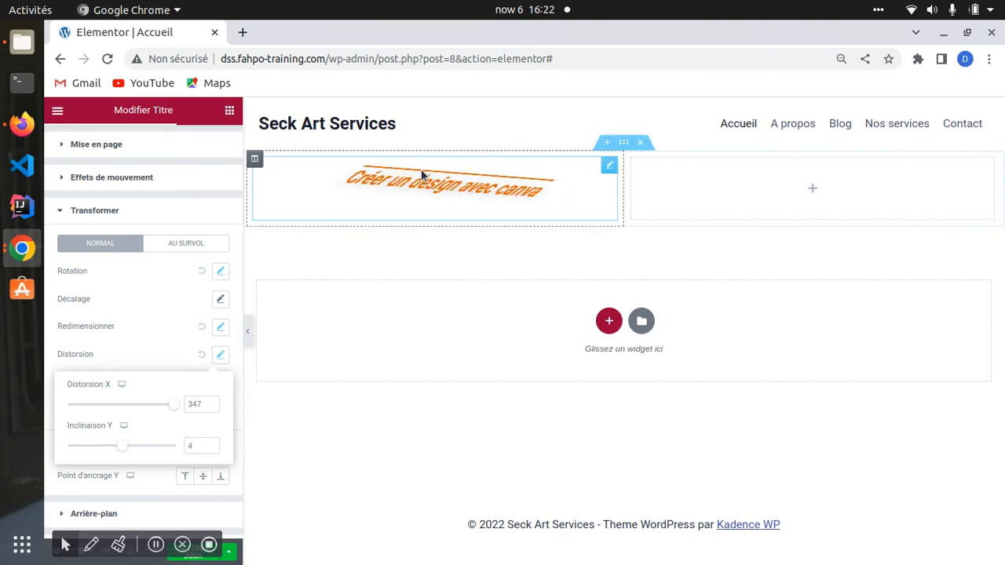
click(201, 355)
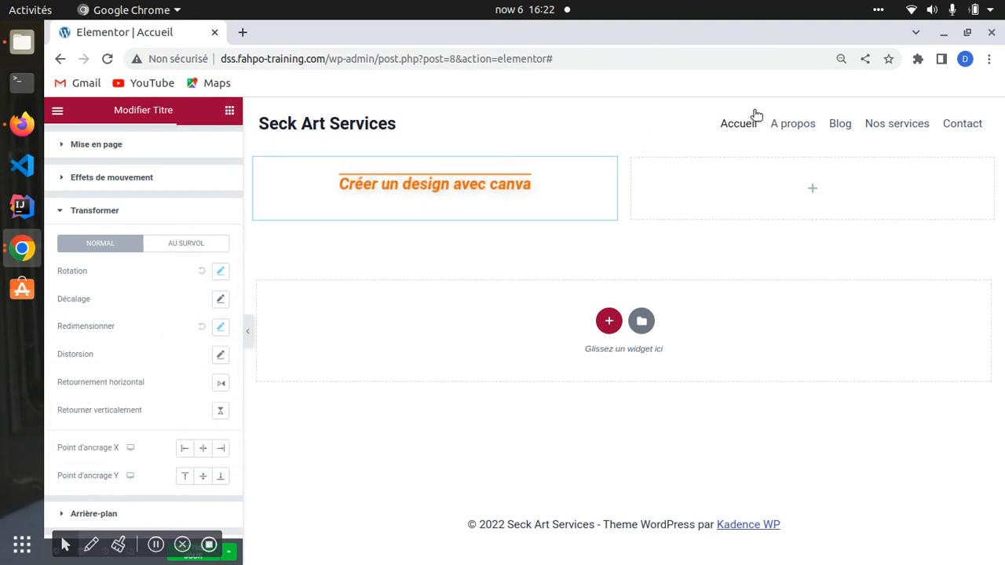
Step: Reset the distortion on the heading's hover state
click(917, 60)
click(919, 60)
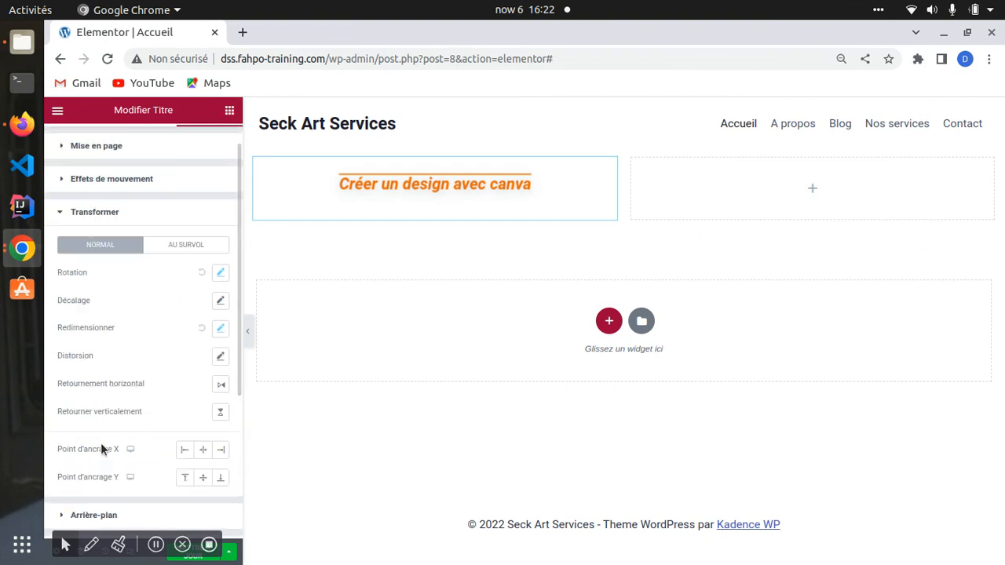
scroll(104, 275, up, 1)
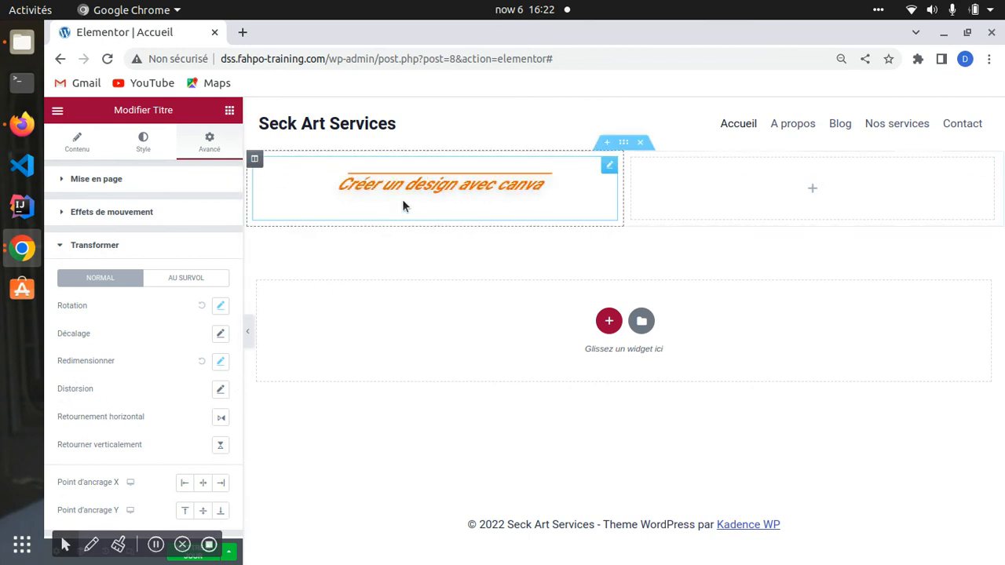
click(188, 278)
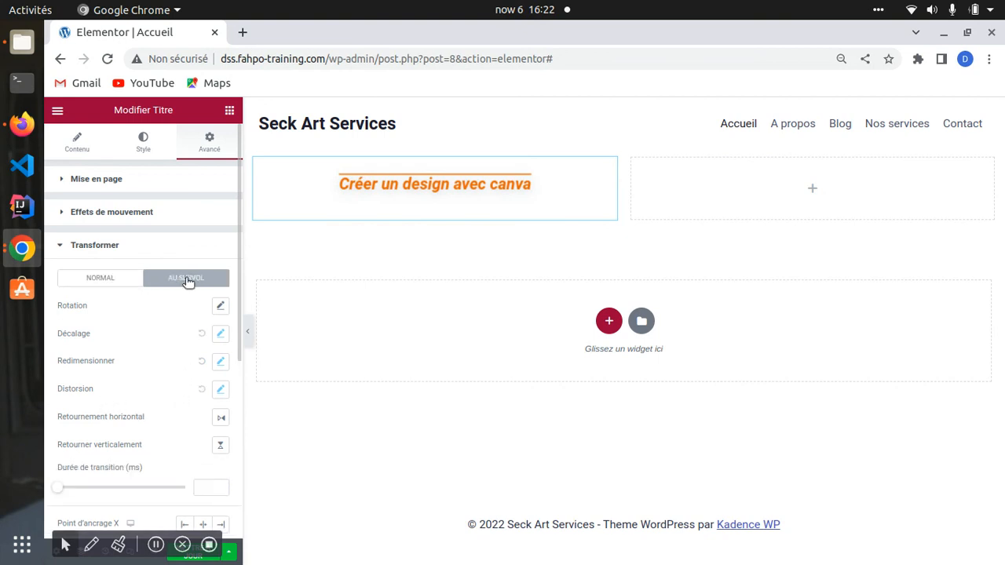
click(201, 389)
Step: Try the horizontal flip on the heading in its hover and normal states, and turn it off
click(220, 420)
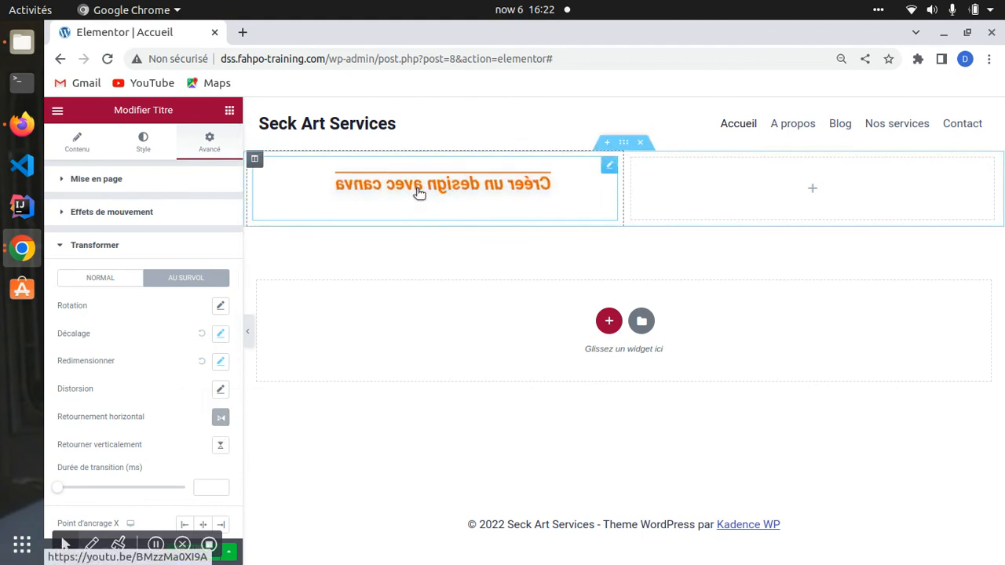
click(101, 276)
click(221, 417)
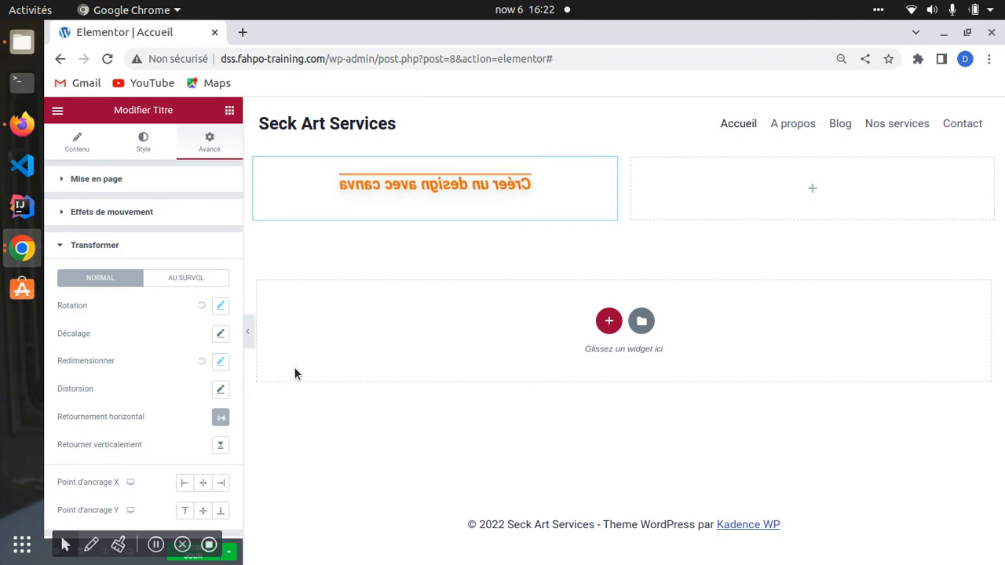
click(224, 417)
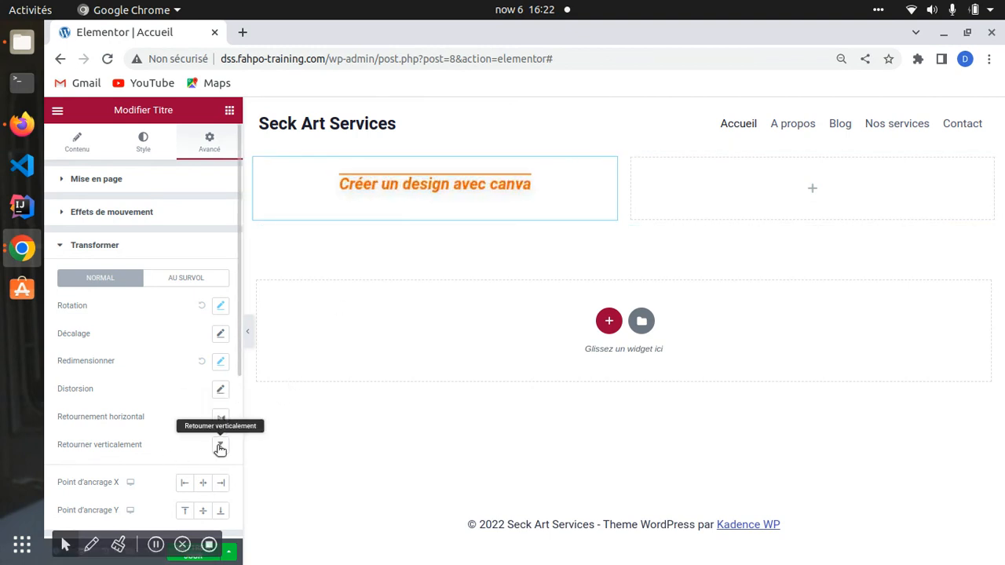
Step: Try the vertical flip on the heading in its normal state and on hover
click(221, 446)
click(220, 446)
click(221, 446)
click(221, 446)
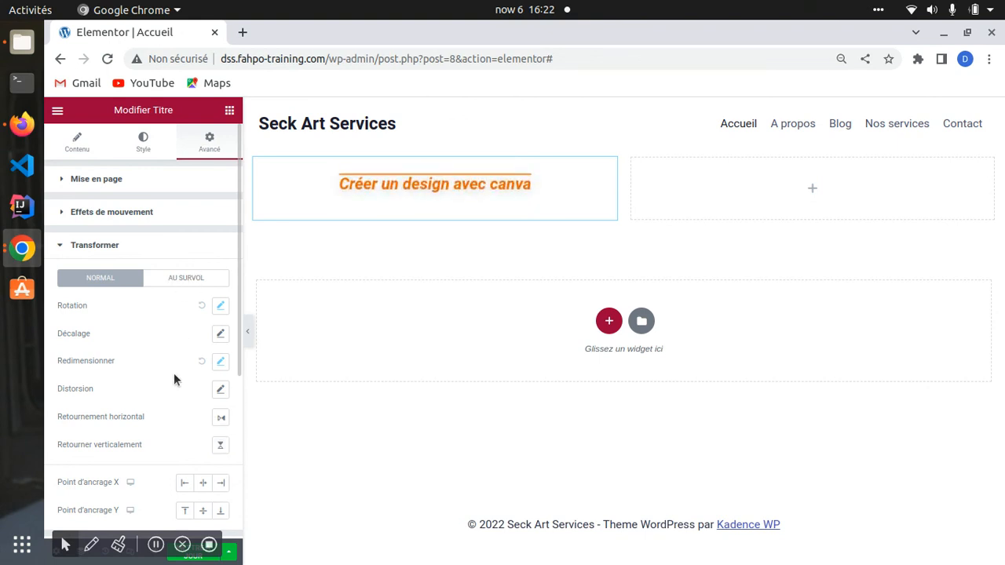
click(196, 277)
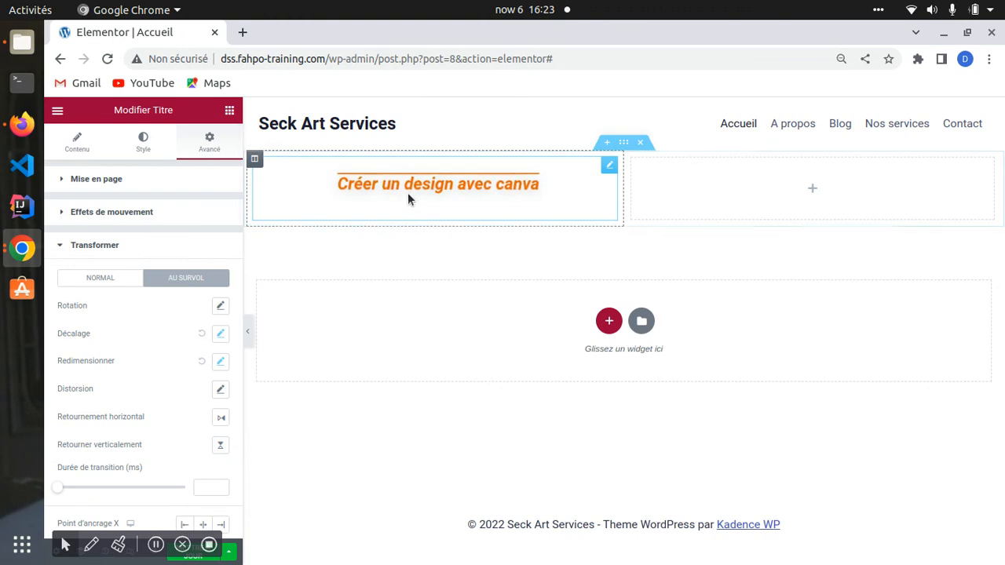
scroll(93, 467, down, 1)
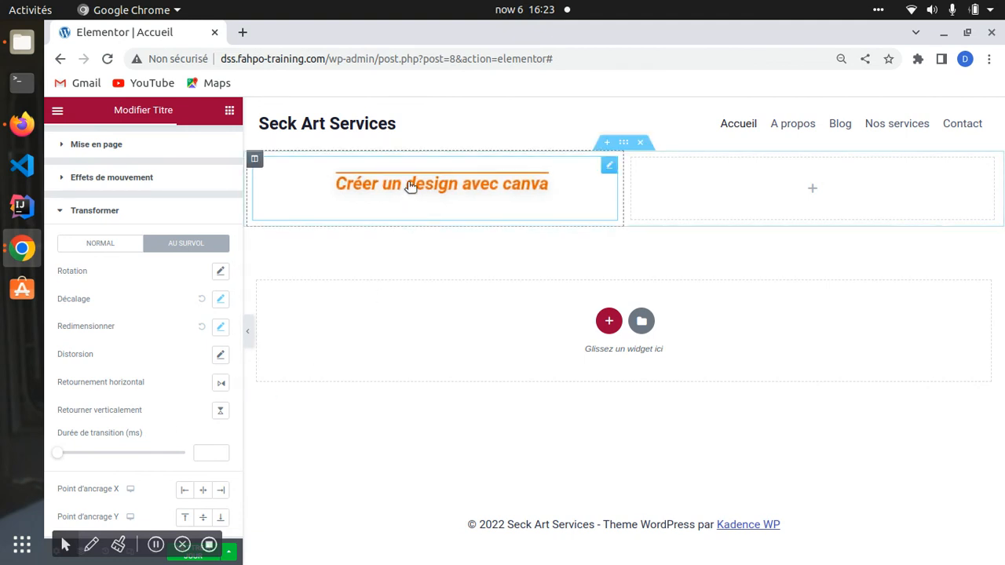
click(220, 411)
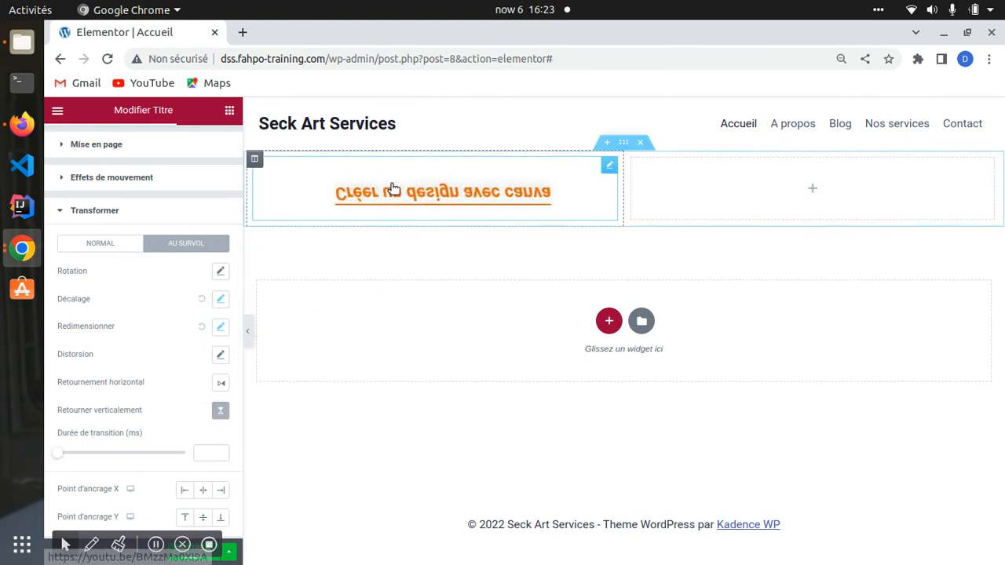
Step: Set the heading's hover transition duration to 2659 ms and try its X anchor point at right and left, ending on left
drag(47, 453, 92, 454)
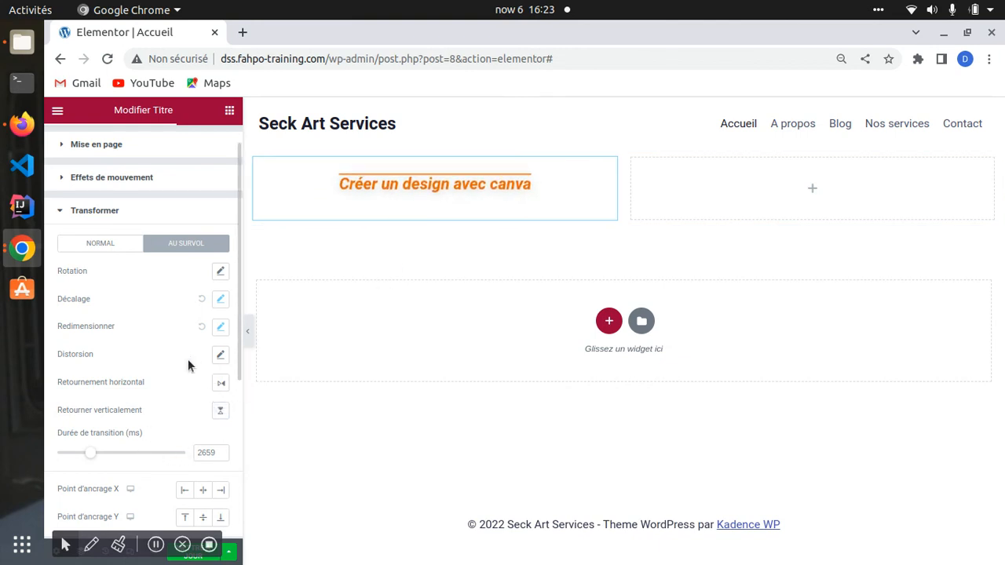
scroll(94, 494, down, 3)
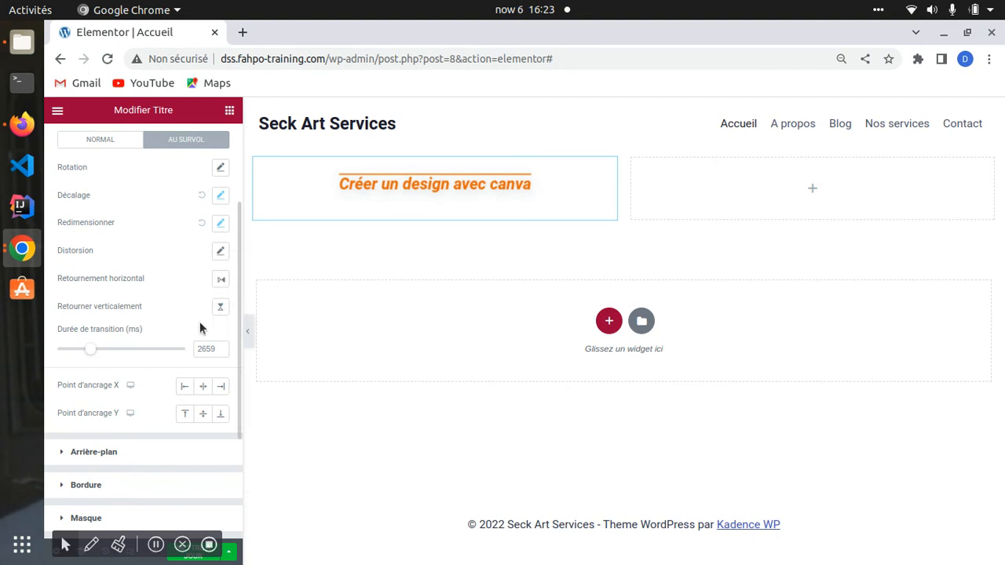
scroll(92, 489, down, 2)
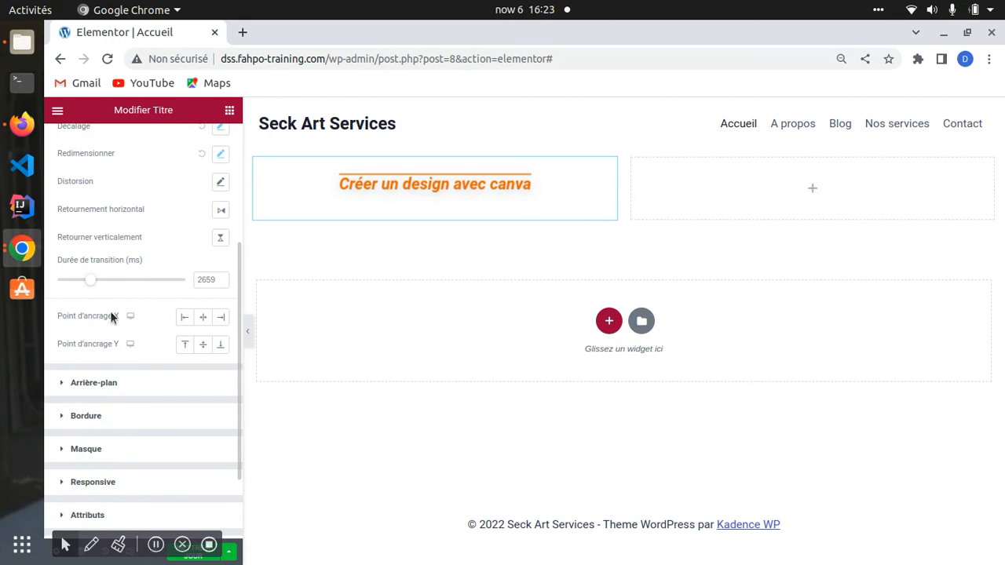
click(186, 319)
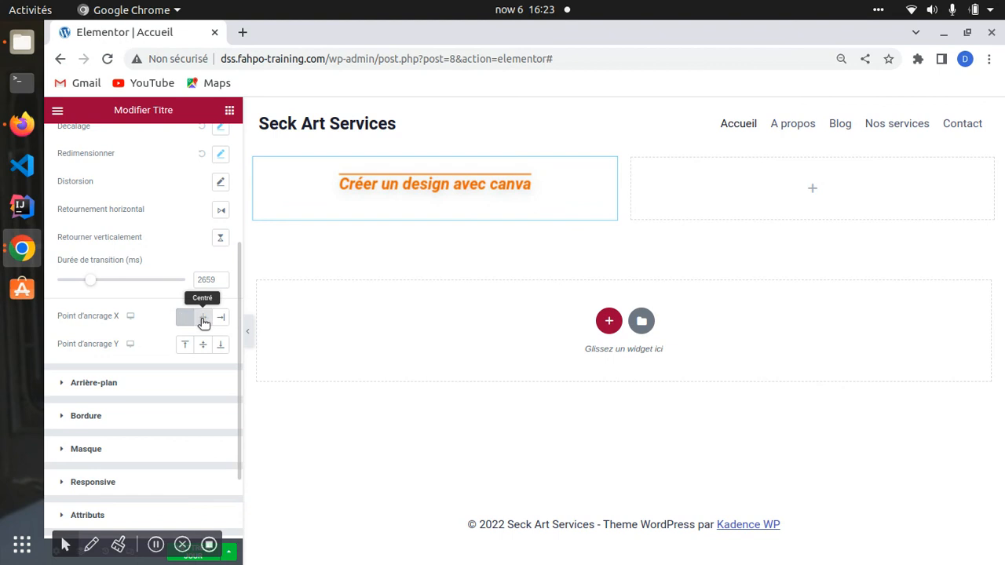
click(221, 318)
click(189, 317)
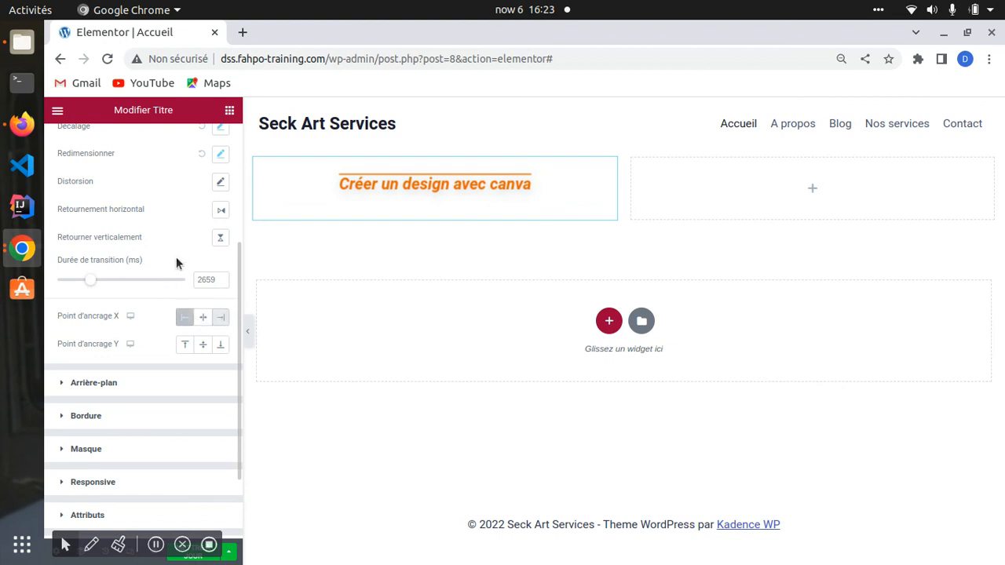
Step: Try the heading's X anchor point at centre and right in its normal state, ending on centre
scroll(175, 257, up, 2)
click(111, 144)
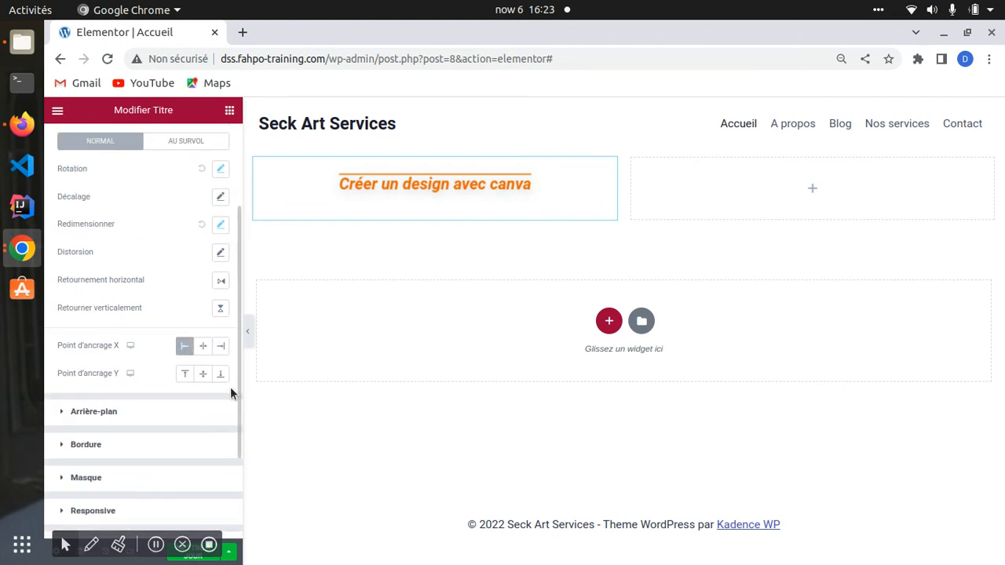
click(202, 346)
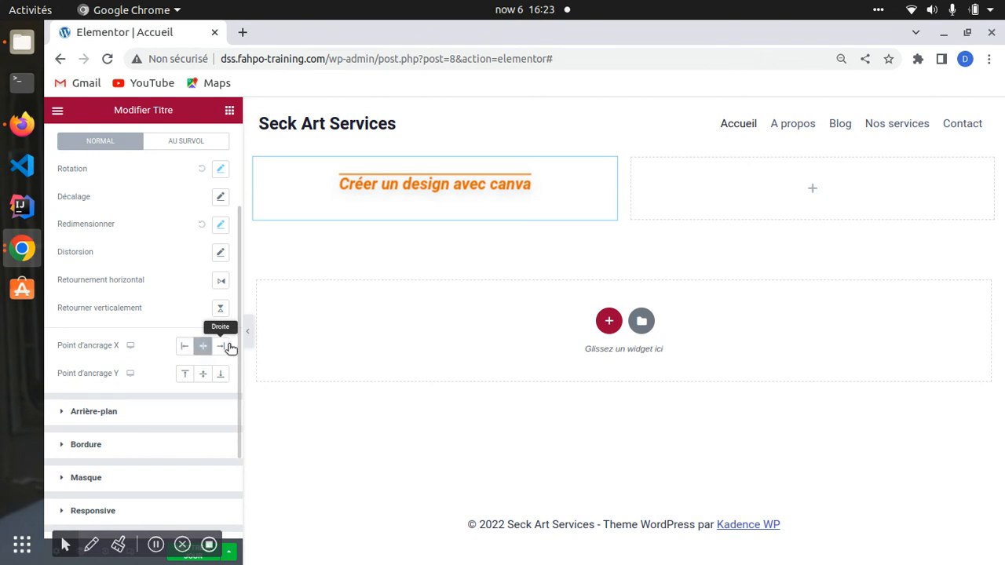
click(227, 345)
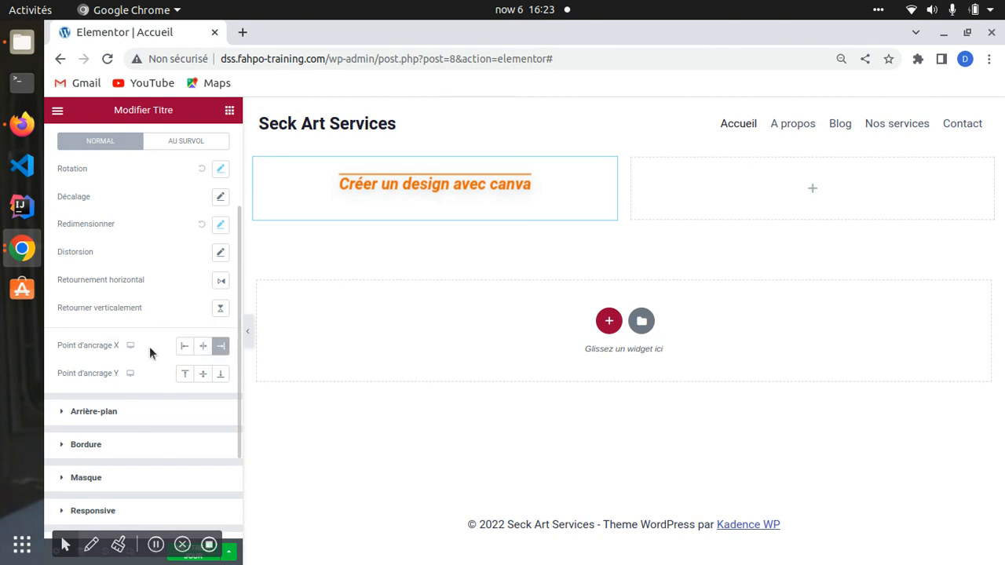
click(203, 346)
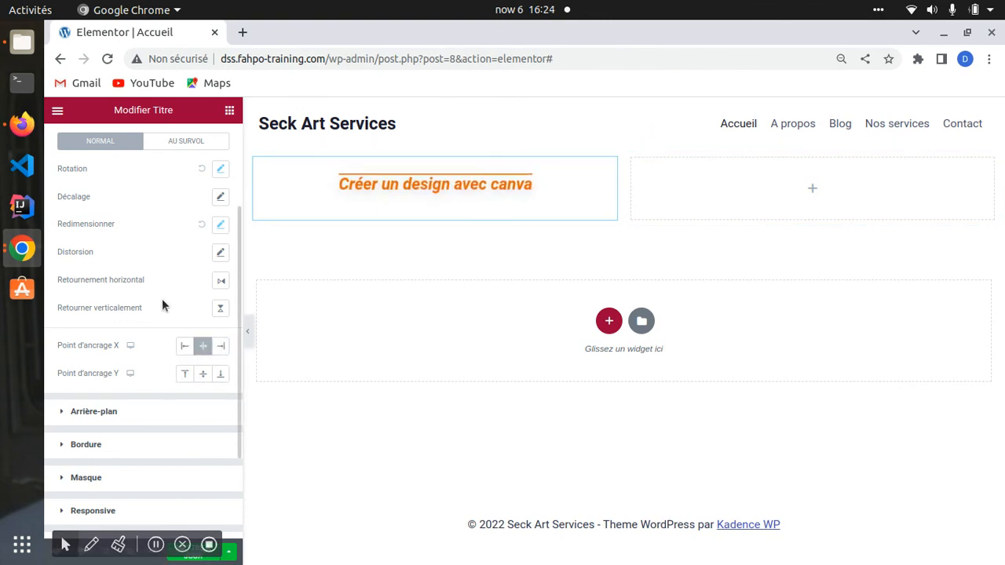
Step: Try the heading's Y anchor point at centre, and clear both the X and Y anchor points
scroll(162, 305, up, 2)
click(203, 444)
scroll(164, 278, down, 2)
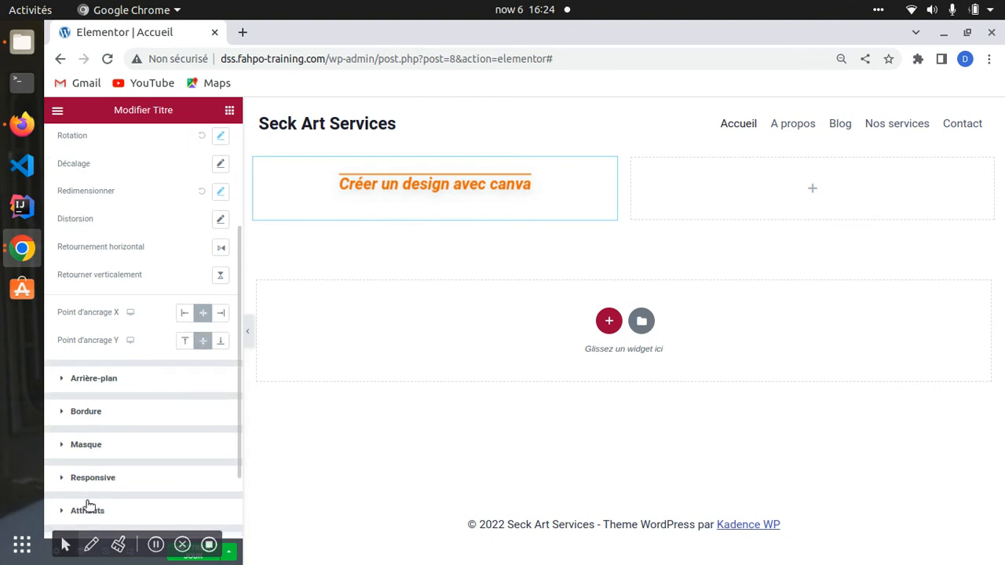
click(201, 341)
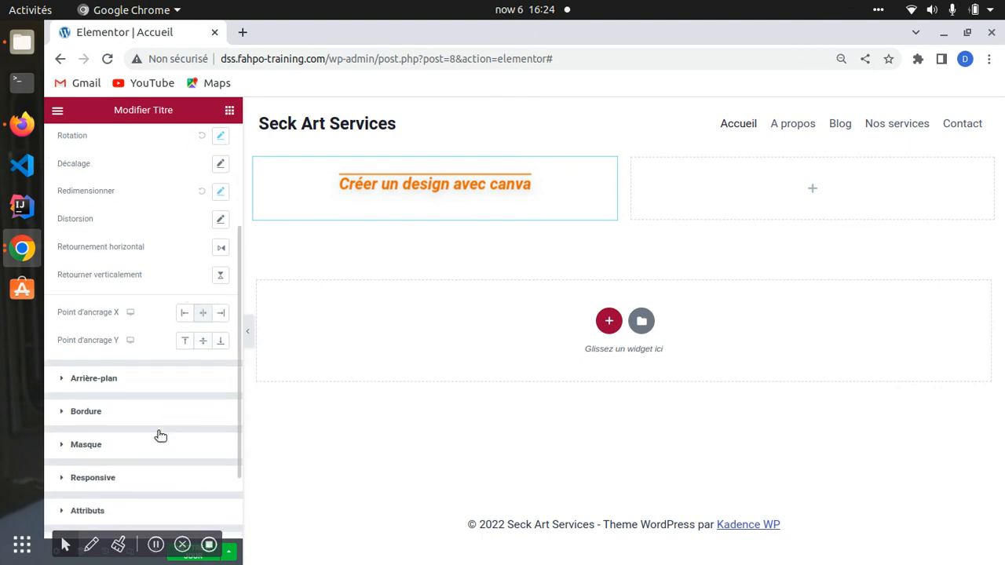
scroll(118, 418, down, 2)
scroll(98, 299, up, 3)
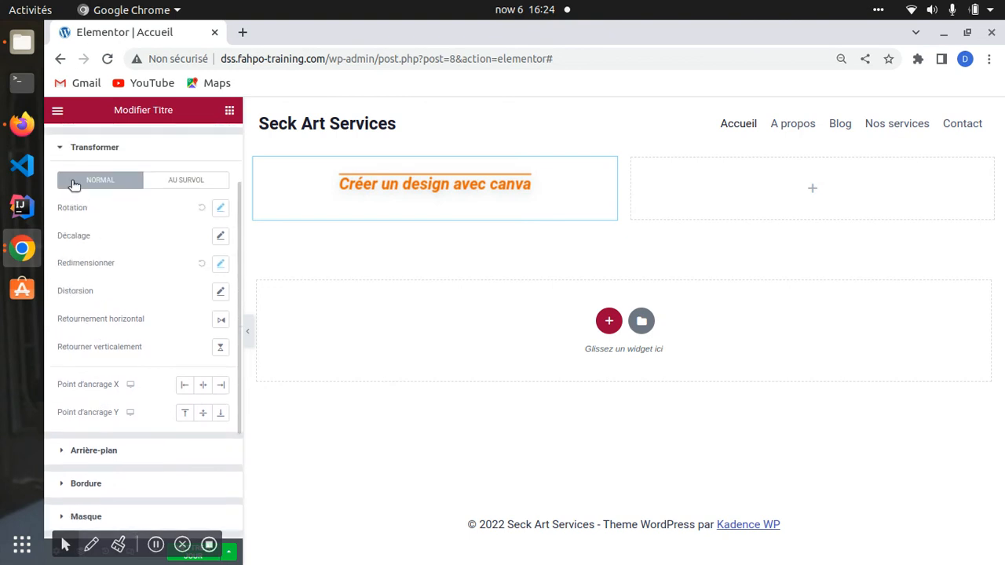
Step: Set the heading's normal background type to classic and open the image selection for it
click(60, 154)
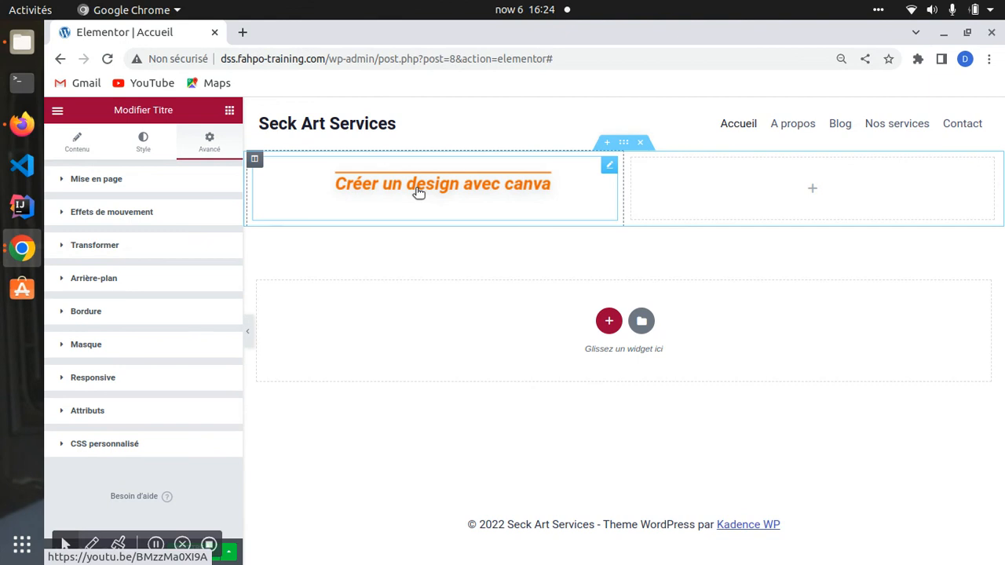
click(72, 279)
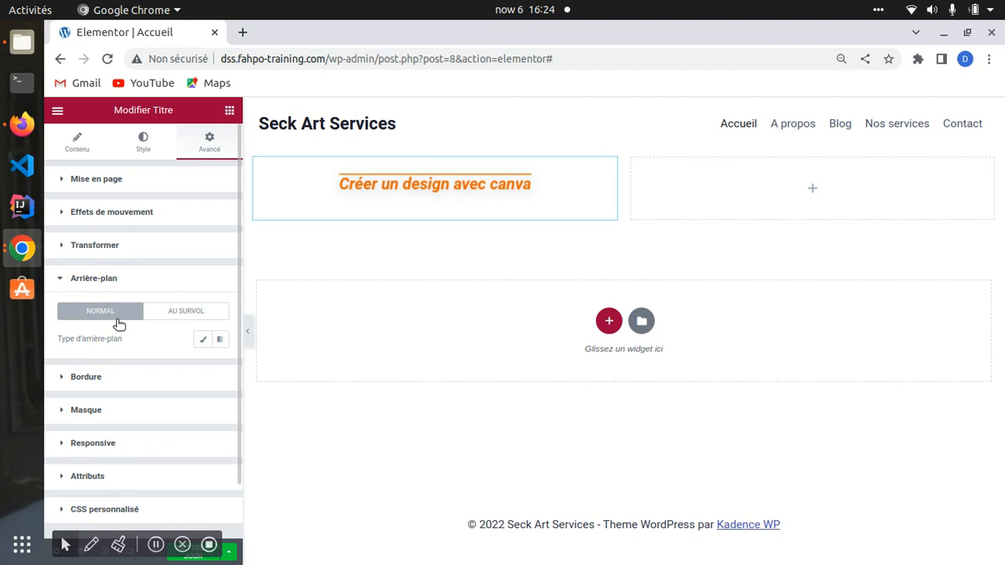
click(203, 340)
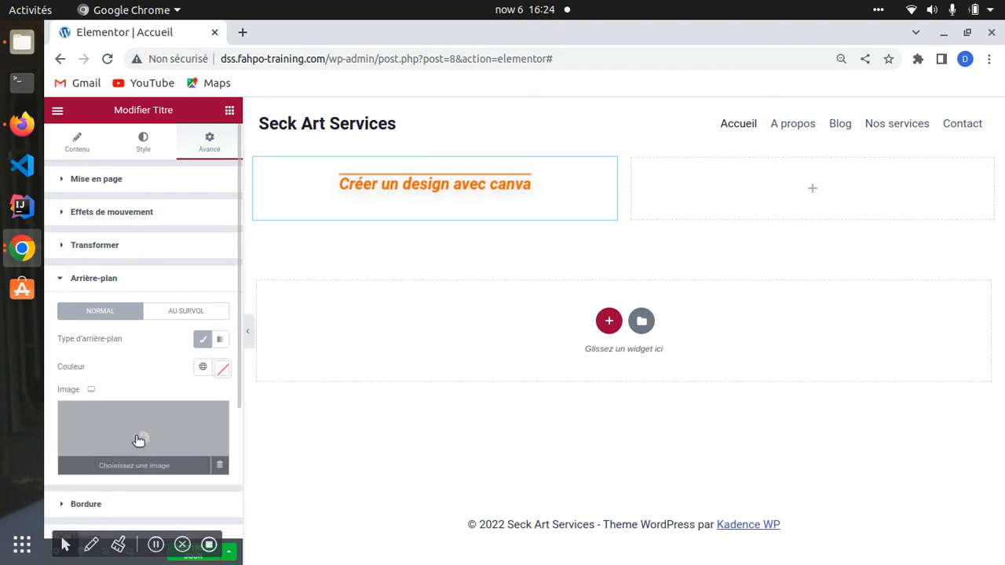
click(145, 437)
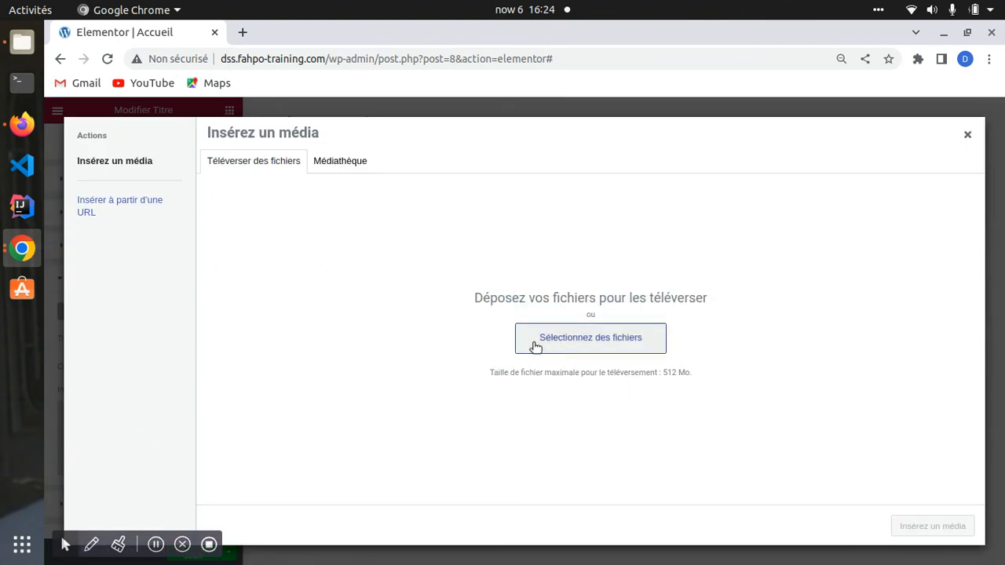
Step: Look through the local image files in the Tests folder for a background picture and cancel the file selection
click(345, 162)
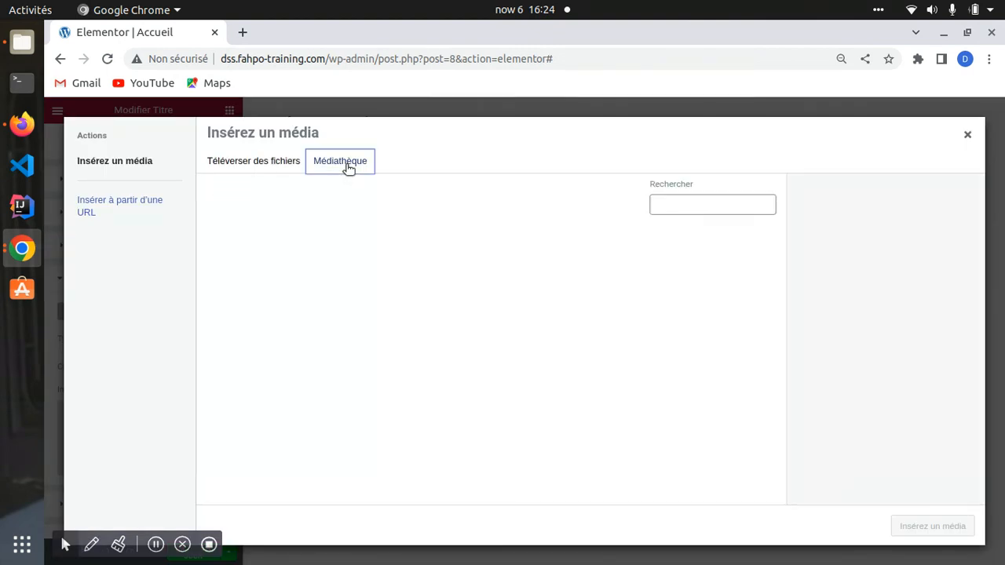
click(250, 162)
click(521, 349)
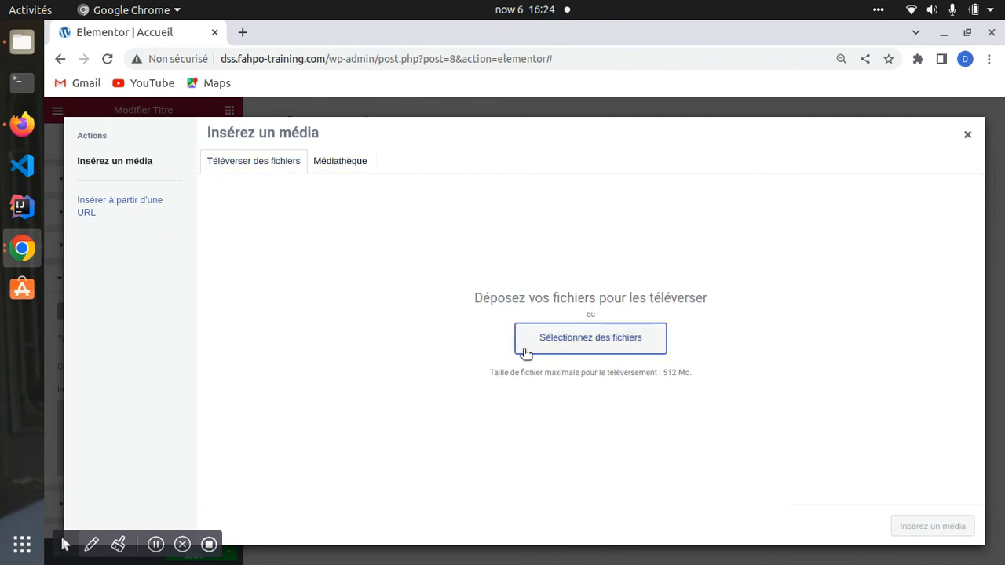
scroll(369, 329, down, 5)
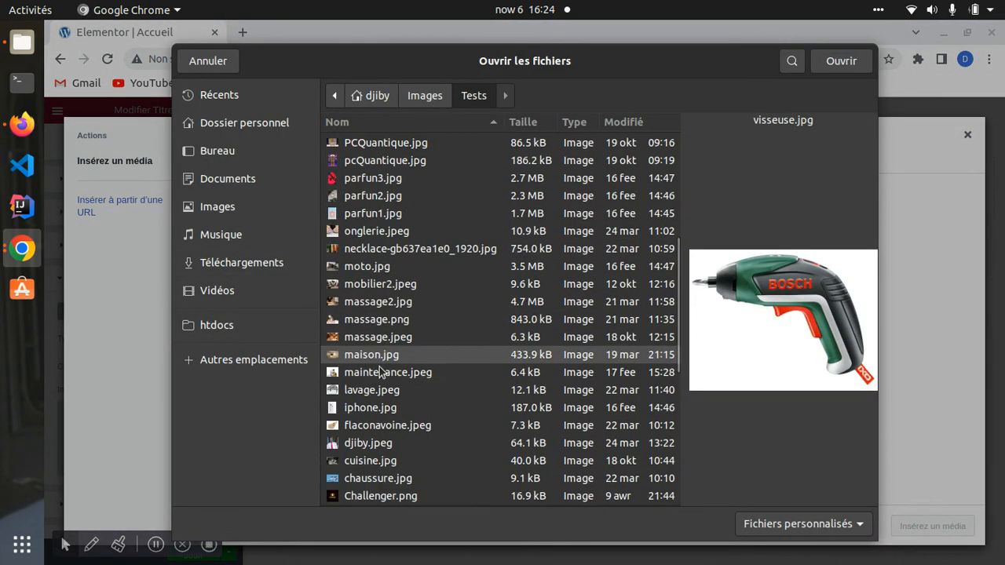
scroll(367, 378, down, 5)
scroll(369, 386, up, 5)
scroll(413, 417, down, 5)
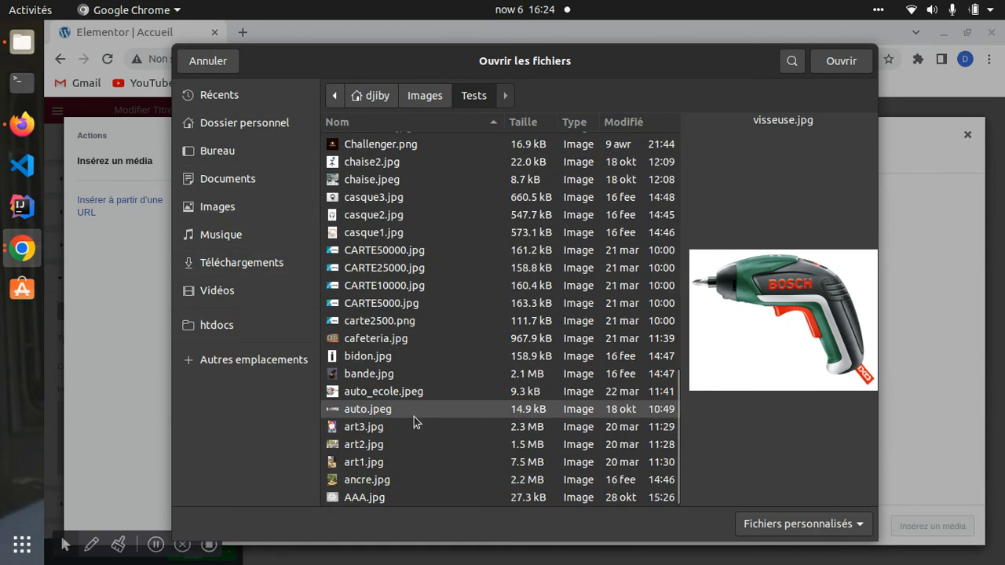
click(209, 63)
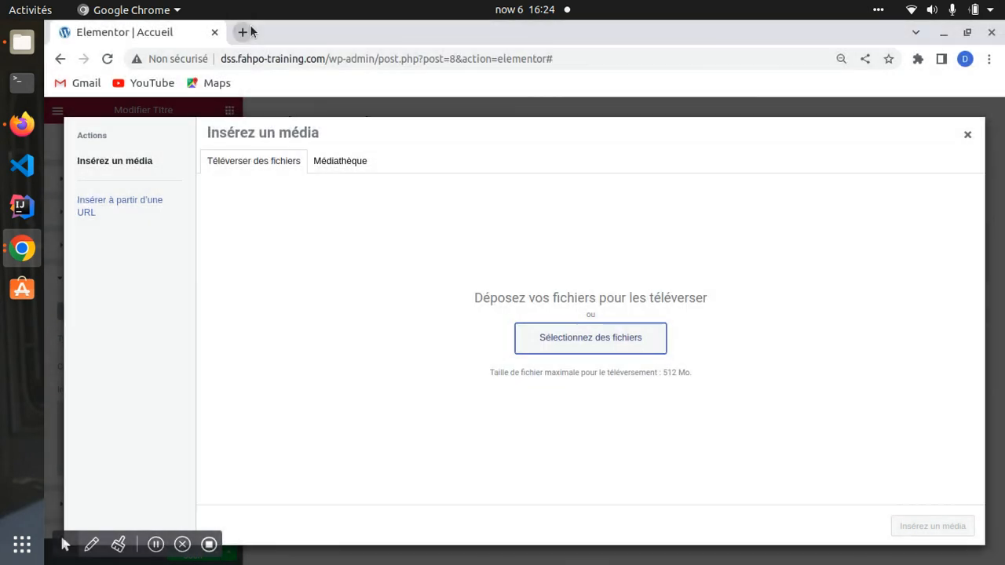
Step: Search Google Images for "art dessin" in a new browser tab
click(243, 32)
click(414, 59)
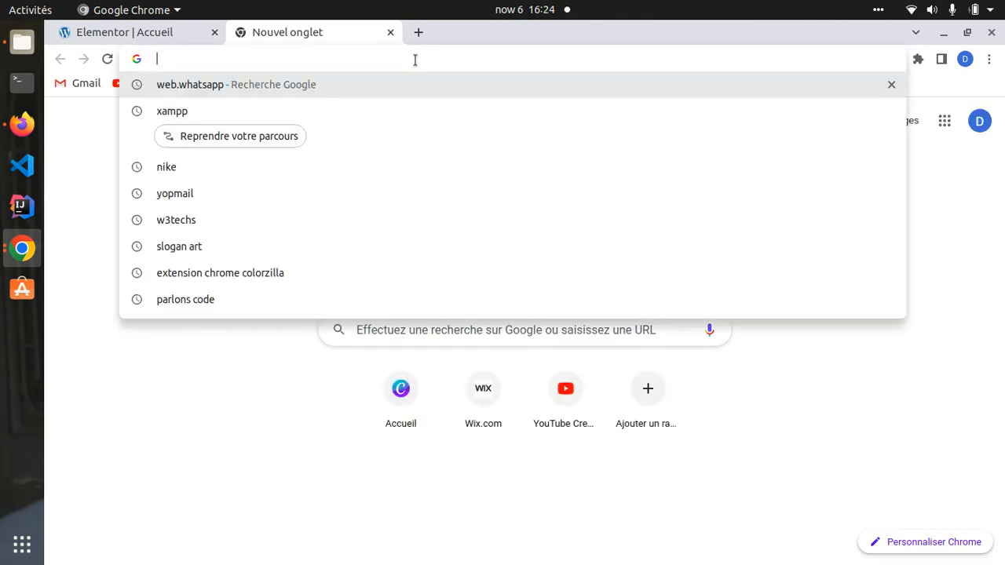
text(art)
key(Return)
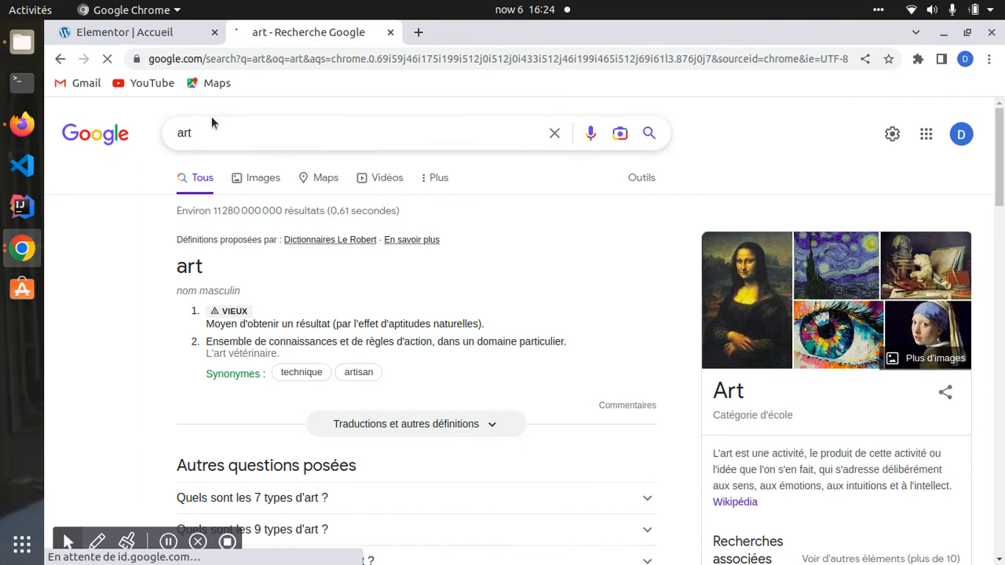
click(238, 138)
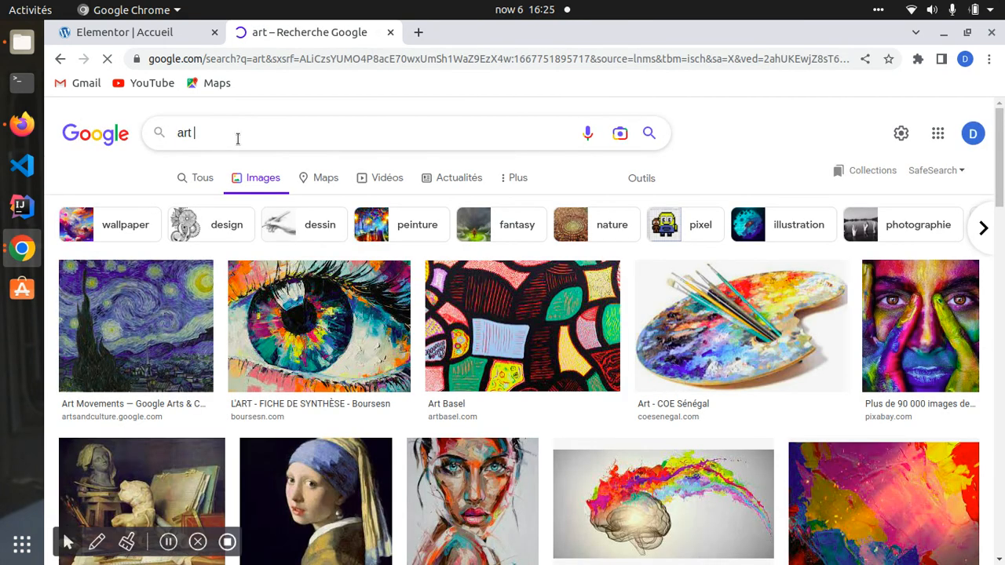
text(dessin)
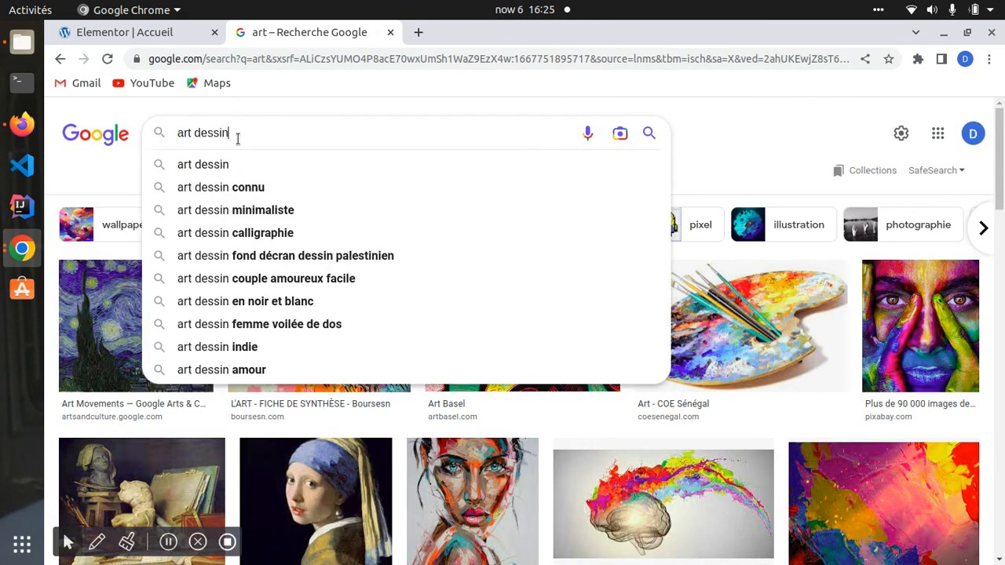
key(Return)
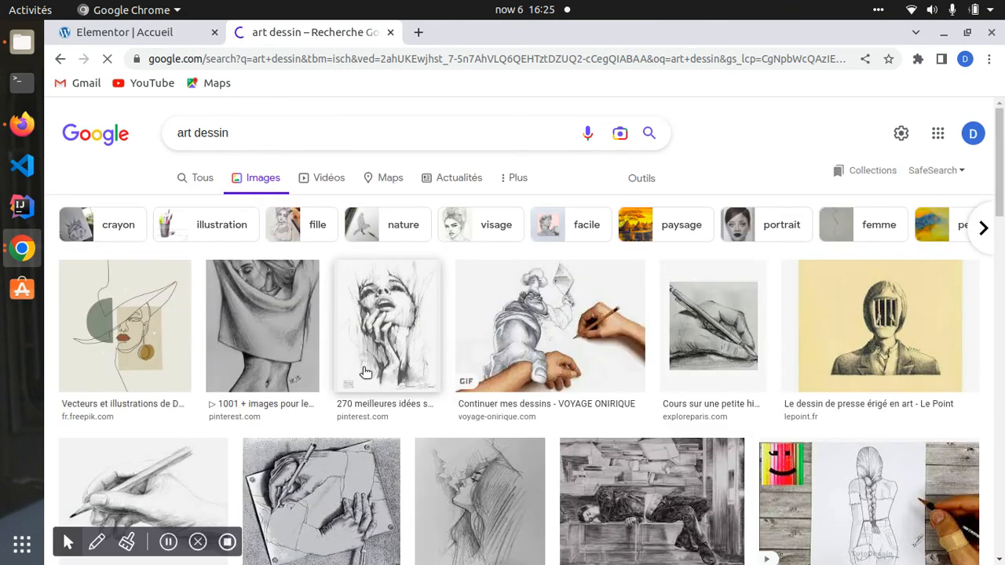
Step: Save the picture of the child with paint-covered hands as i1.jpeg in the Téléchargements folder
scroll(366, 371, down, 5)
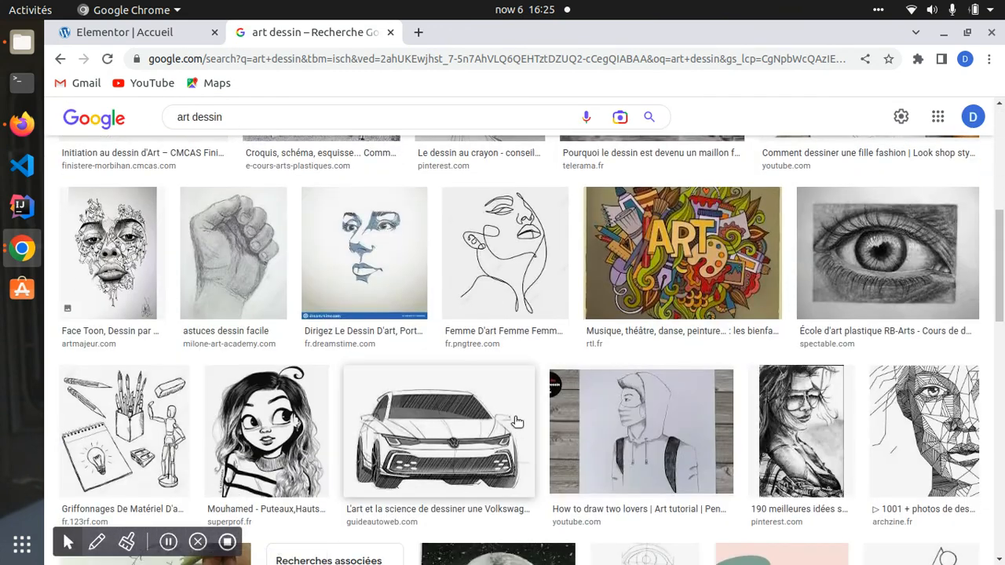
scroll(517, 423, down, 10)
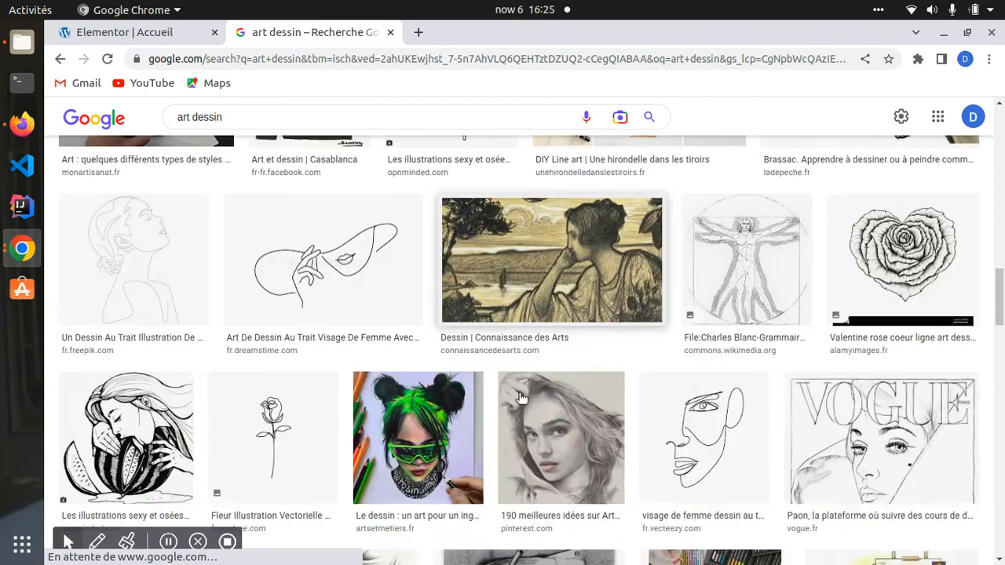
scroll(519, 398, down, 3)
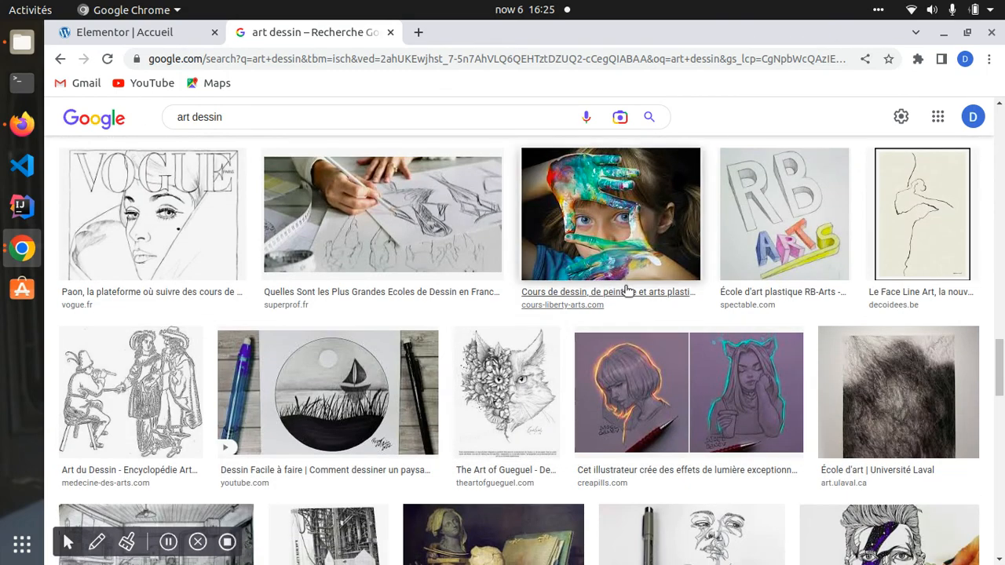
right_click(618, 183)
click(701, 343)
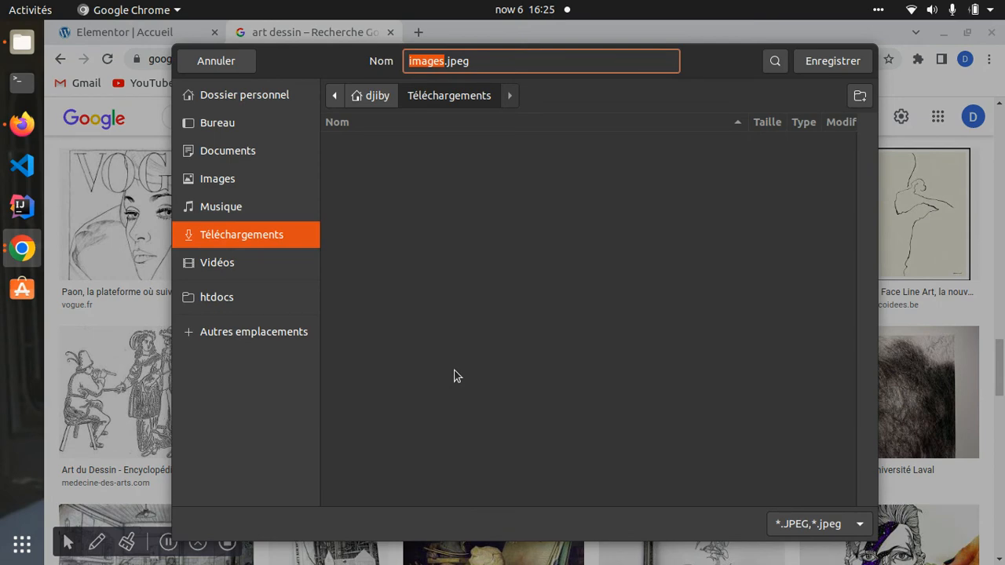
text(i1)
key(Return)
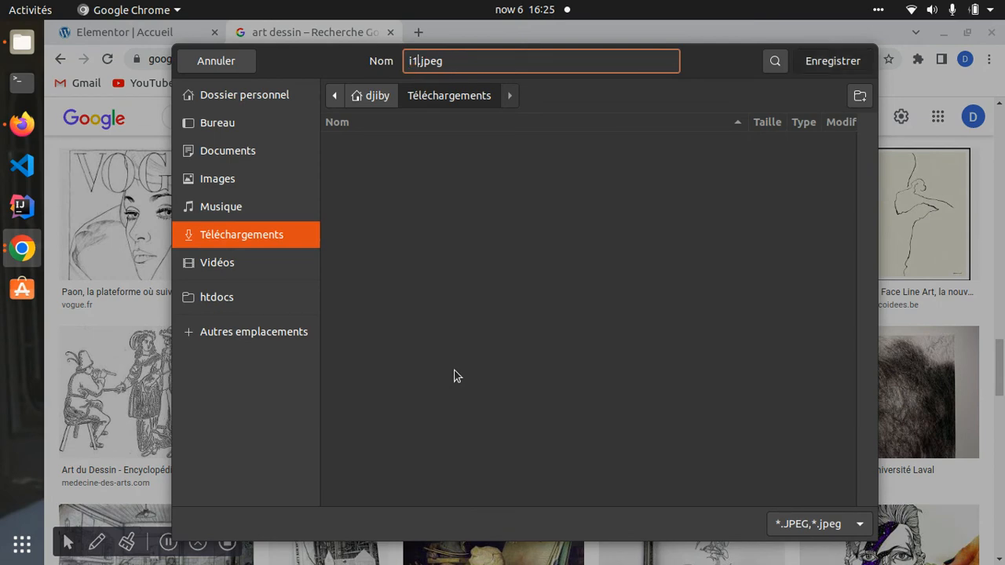
Step: Shorten the image search to "art" and run it again
scroll(391, 256, down, 10)
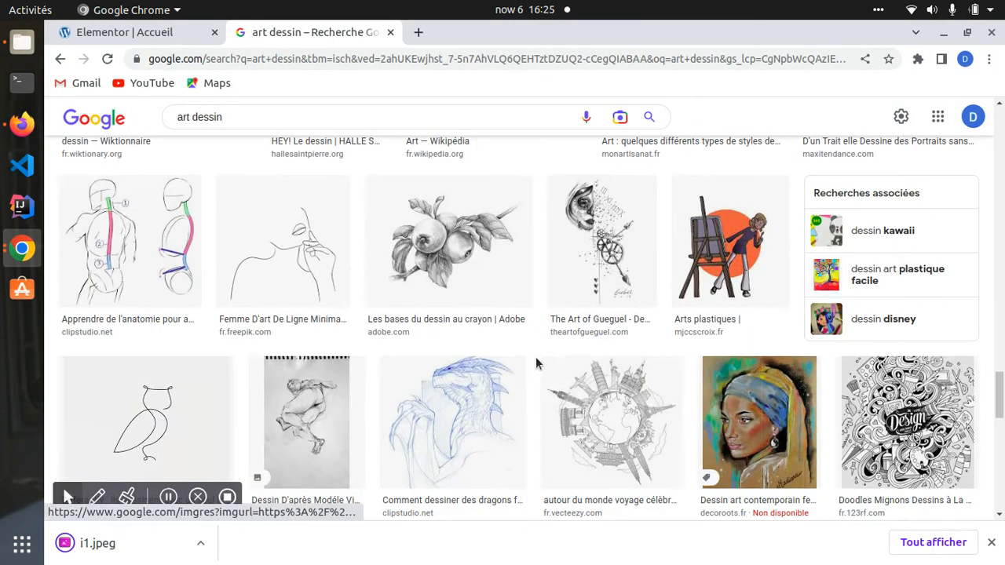
scroll(391, 256, up, 3)
click(239, 117)
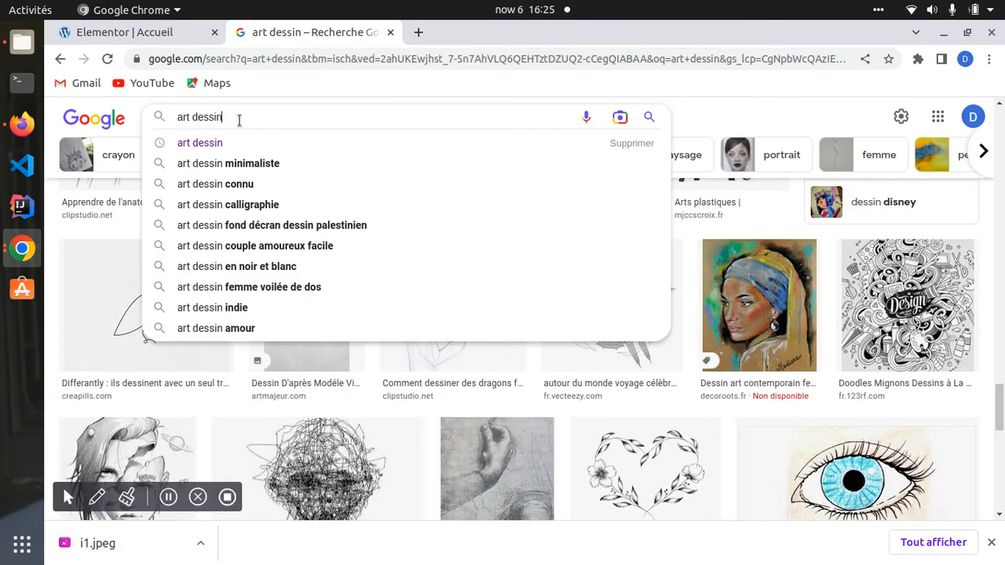
key(BackSpace)
key(BackSpace)
key(BackSpace)
key(BackSpace)
key(BackSpace)
key(BackSpace)
key(BackSpace)
key(Return)
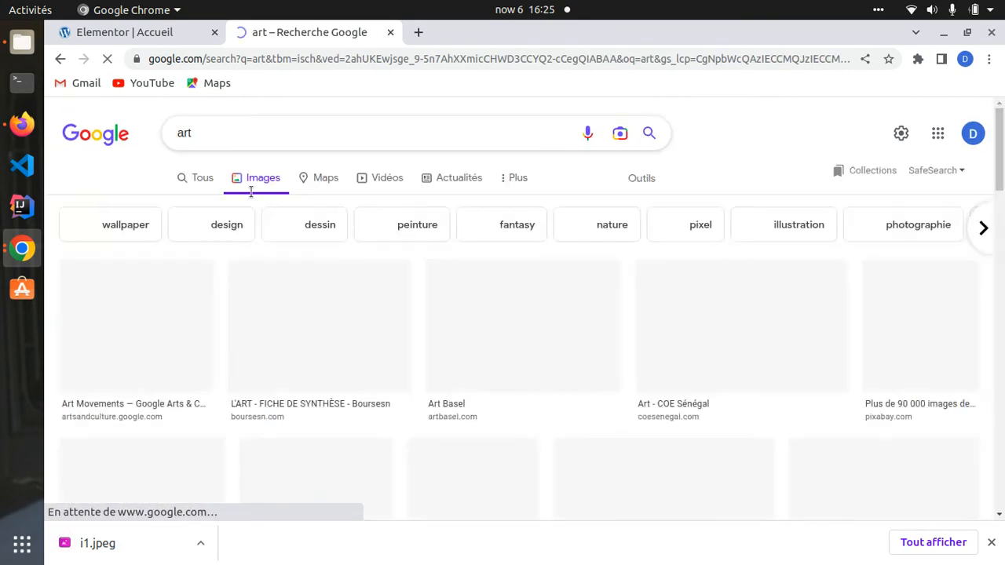
Step: Browse the "art" image results for another picture suitable as a background
scroll(372, 362, down, 3)
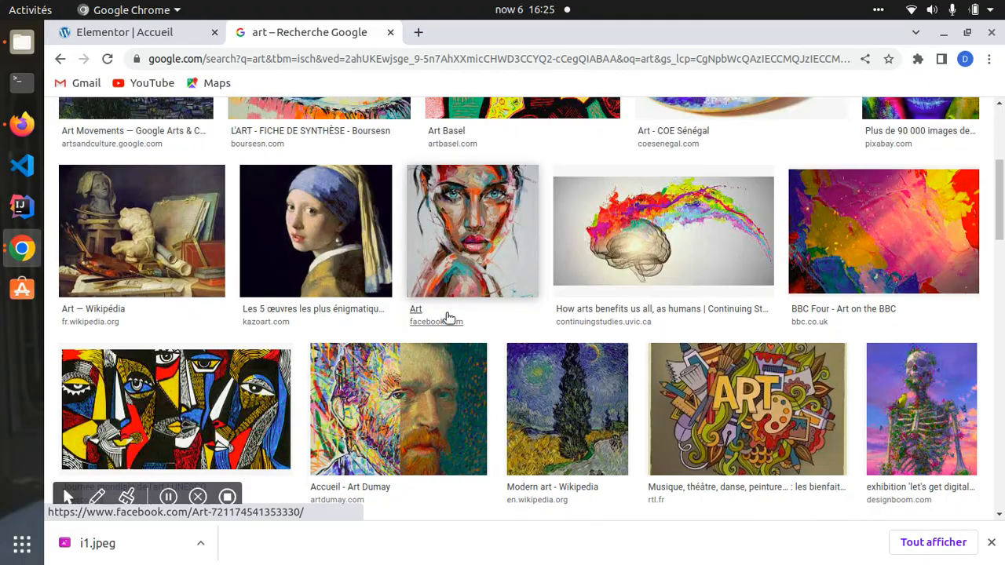
scroll(448, 319, down, 6)
scroll(447, 318, up, 3)
scroll(448, 316, down, 10)
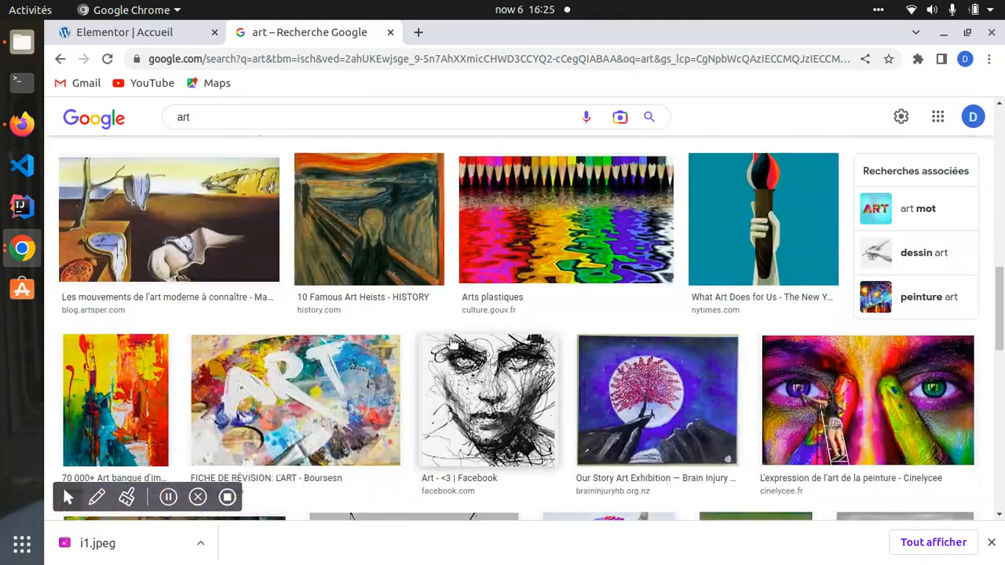
scroll(456, 359, down, 6)
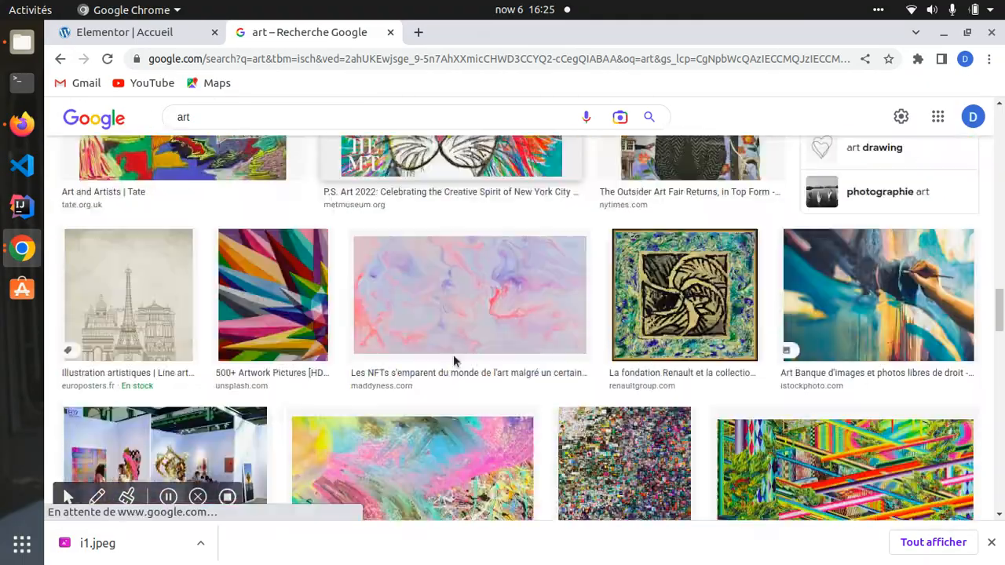
scroll(456, 360, up, 4)
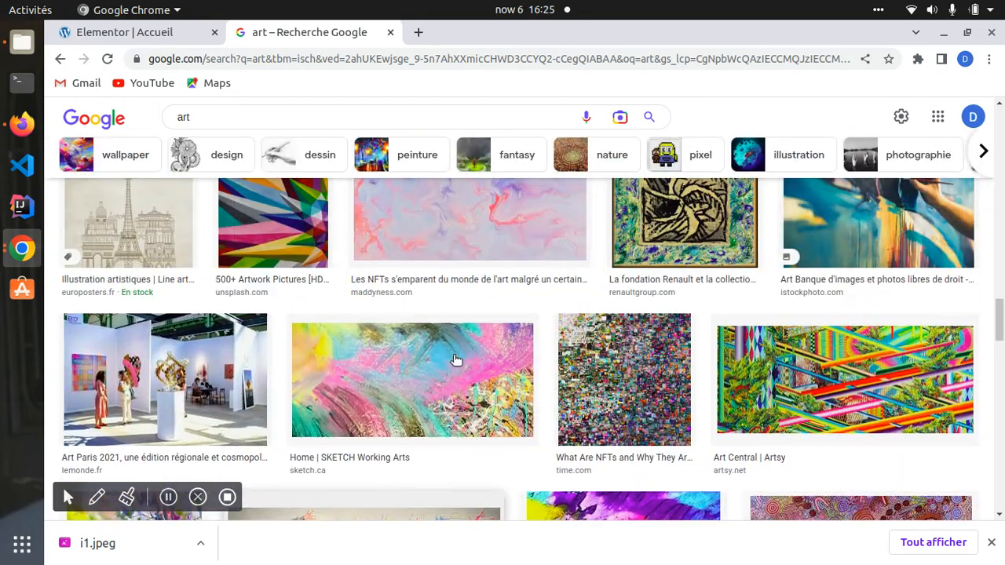
scroll(456, 360, down, 4)
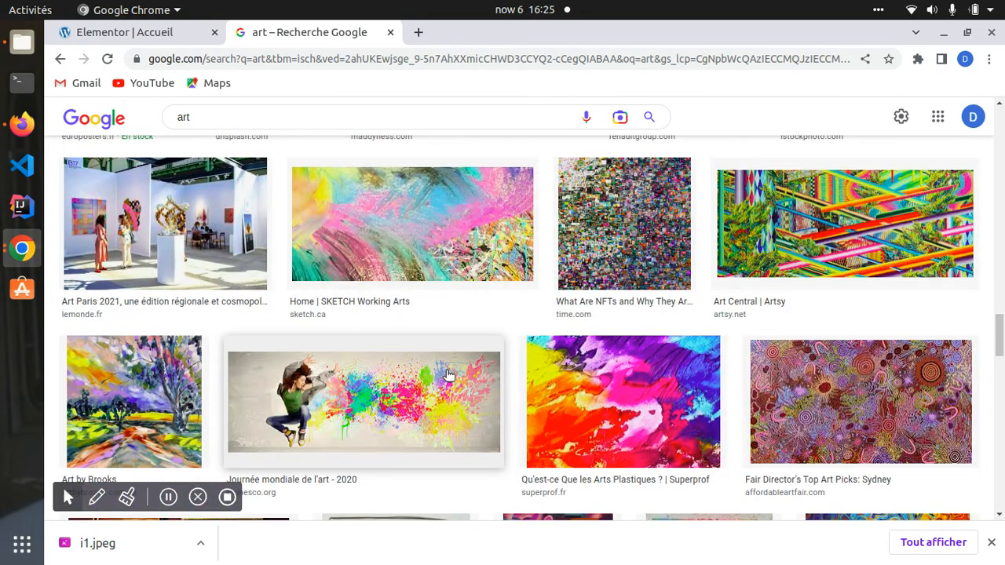
scroll(448, 376, down, 8)
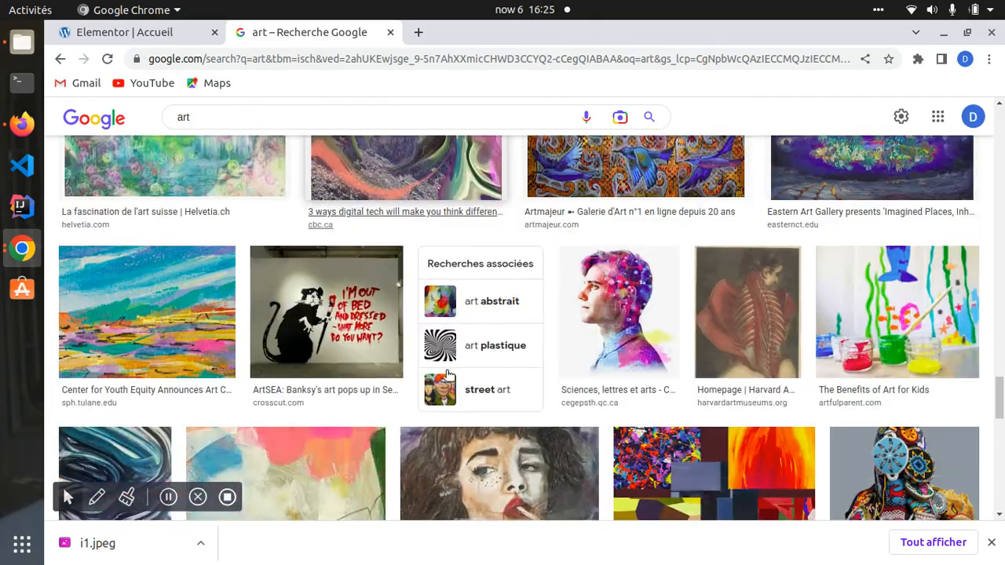
scroll(448, 375, down, 8)
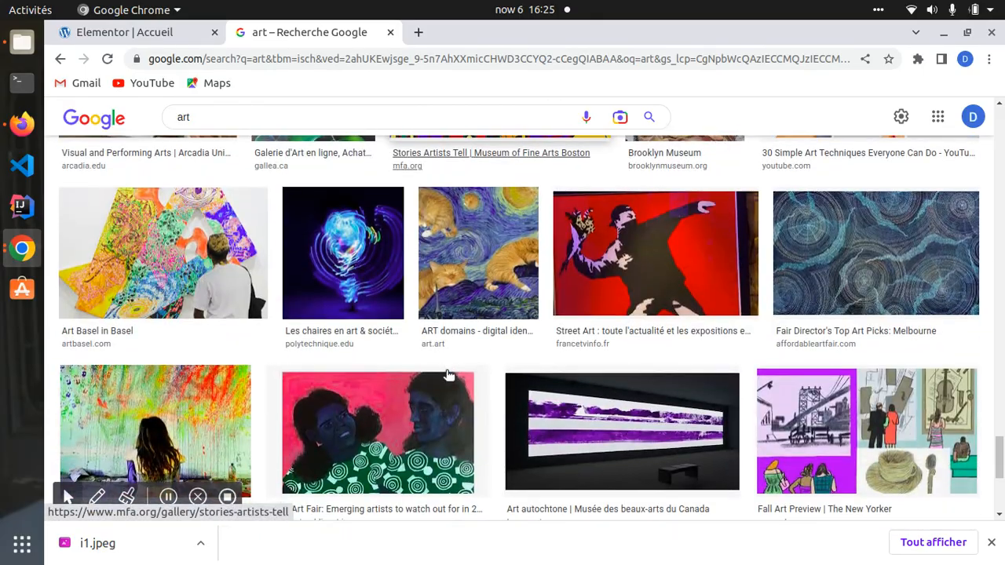
scroll(448, 376, down, 6)
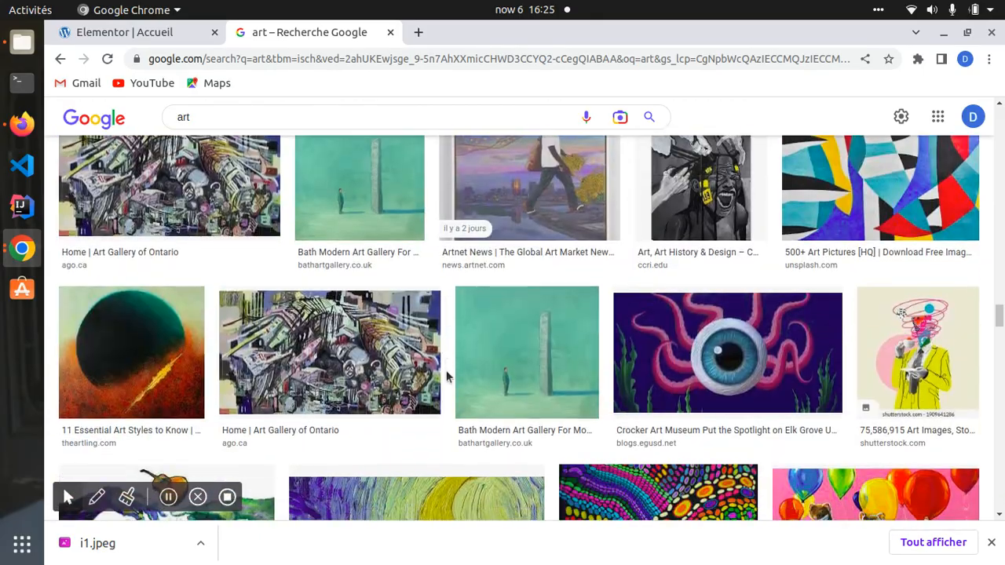
scroll(446, 377, down, 8)
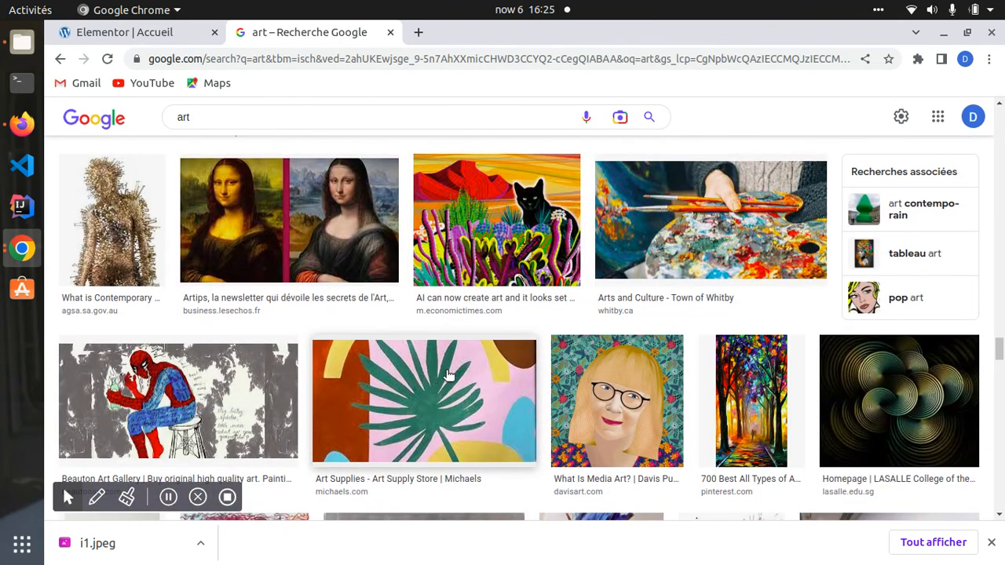
scroll(449, 376, down, 3)
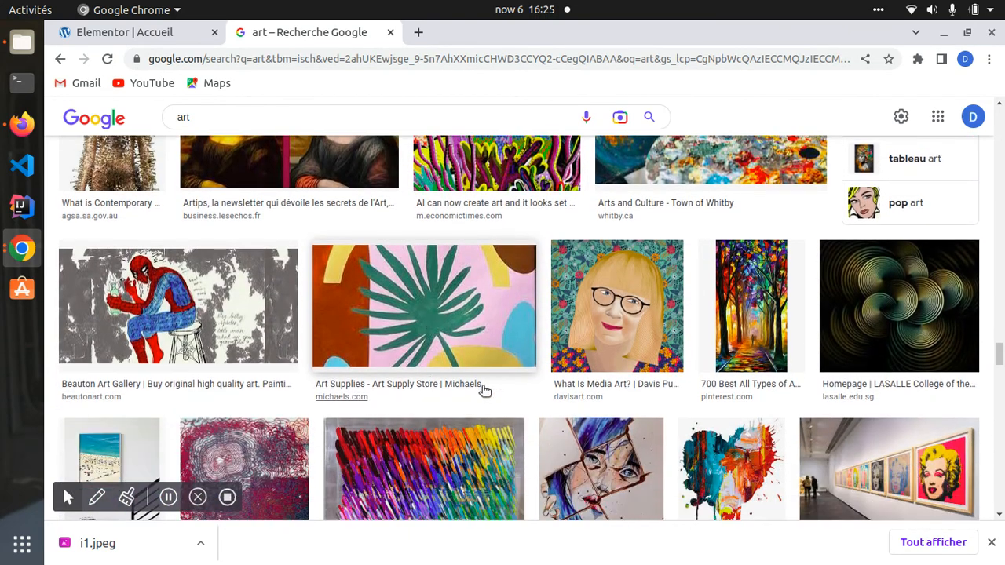
scroll(485, 391, down, 5)
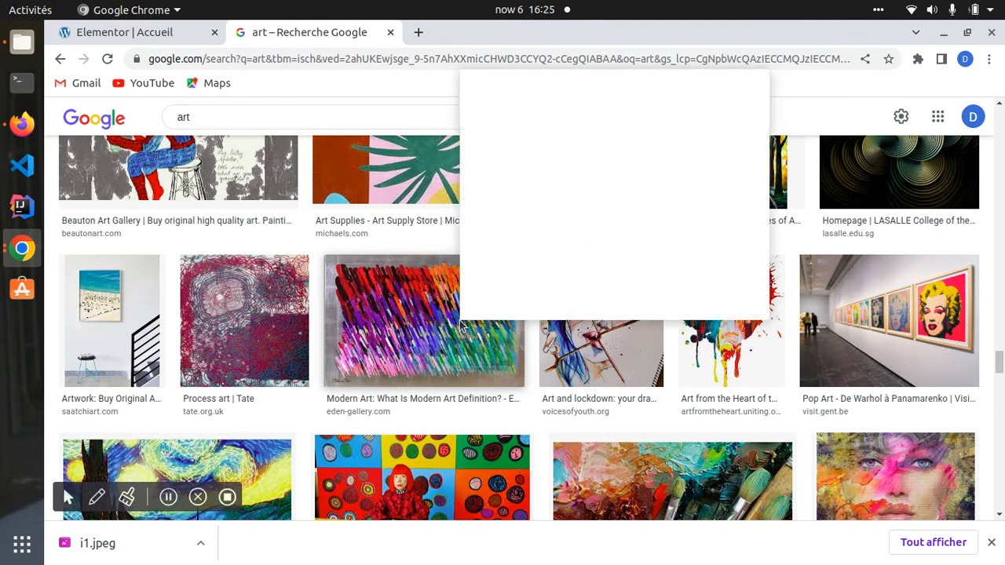
Step: Save the chosen art picture as i3.jpeg in the Téléchargements folder
click(539, 231)
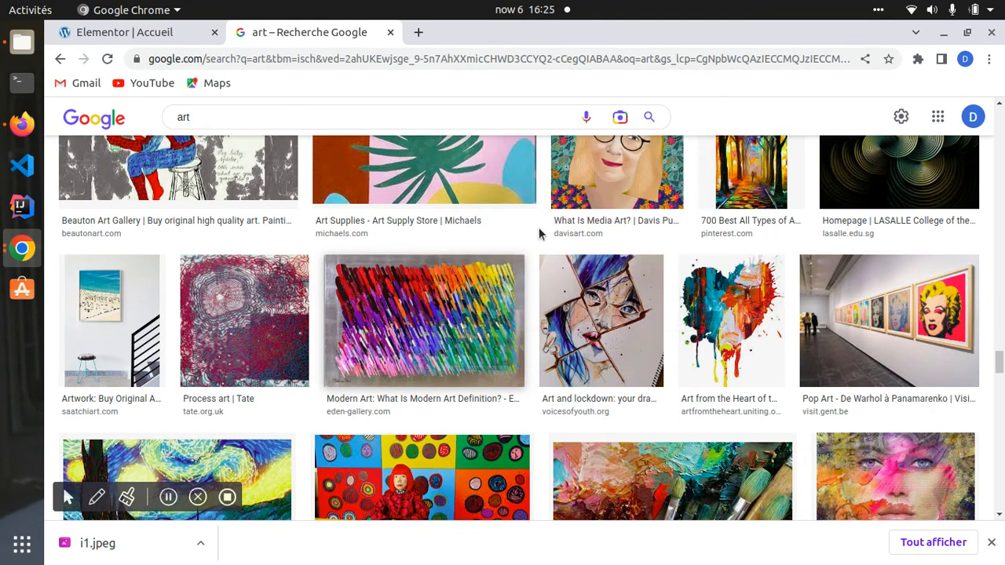
text(i2)
key(Return)
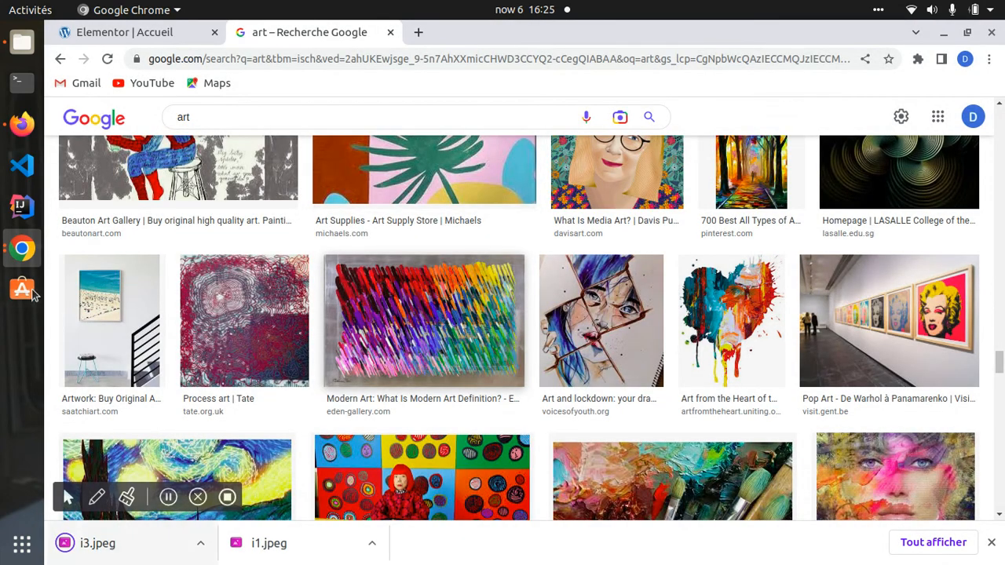
Step: Return to the Elementor page and upload i1.jpeg from the Téléchargements folder to the media library
click(132, 33)
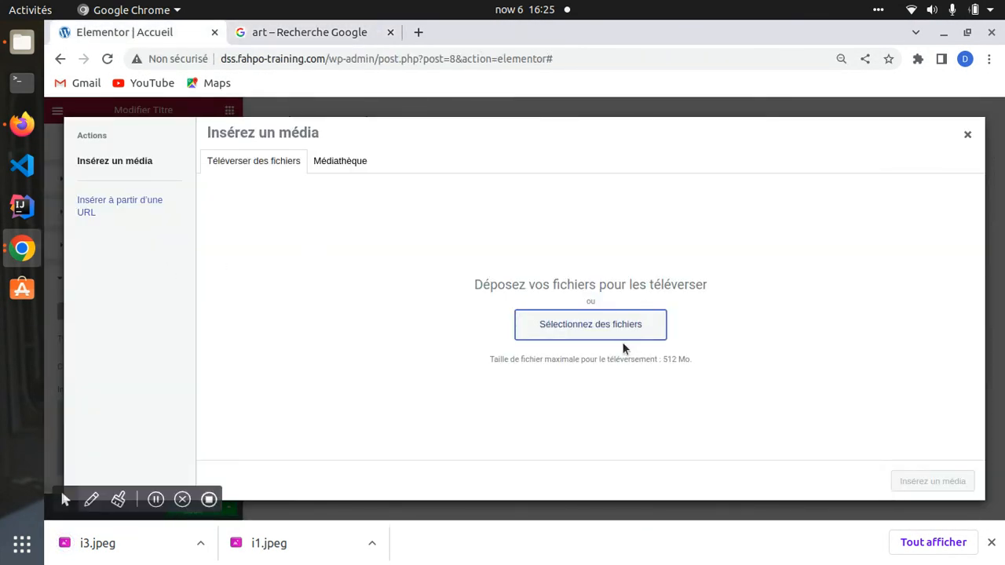
click(605, 321)
click(196, 263)
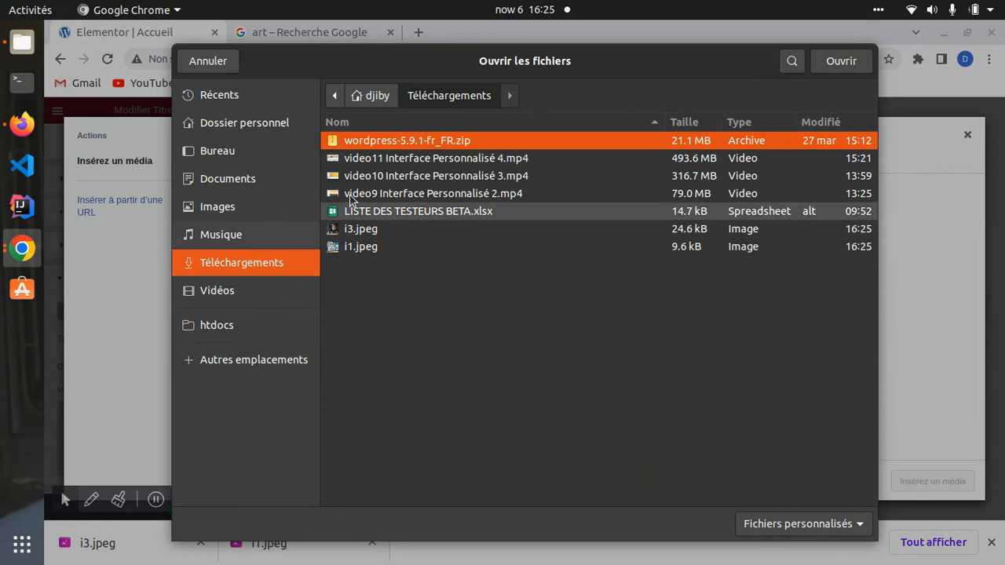
click(360, 246)
click(841, 61)
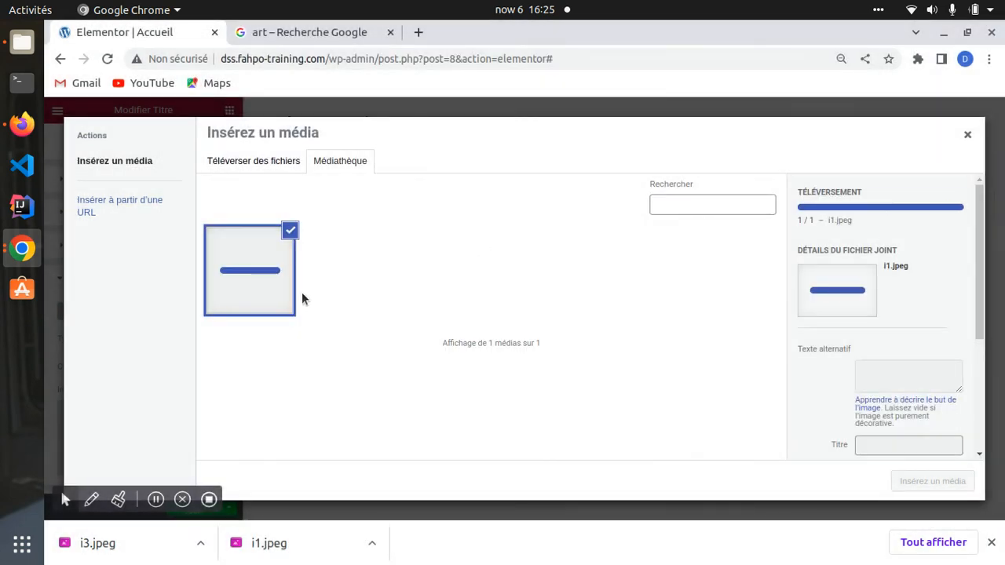
Step: Enter "ffffff" as the uploaded picture's alternative text and insert the picture as the heading's background image
click(870, 412)
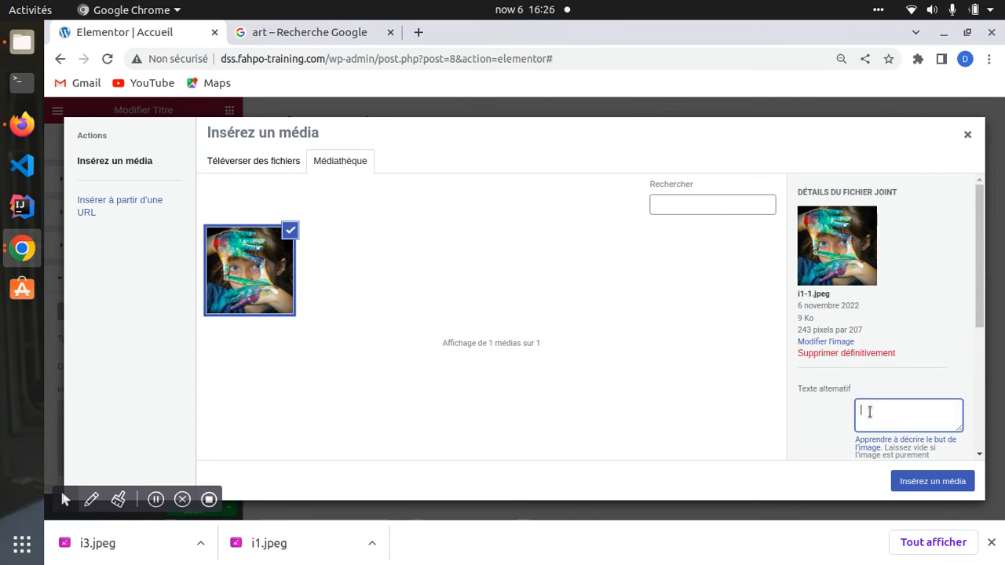
text(ffffff)
click(923, 481)
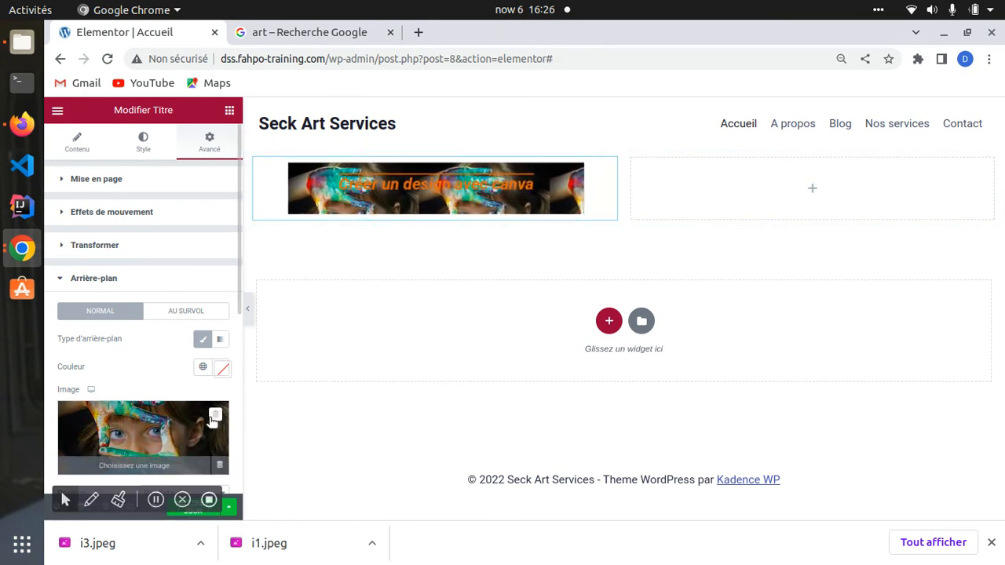
Step: Remove the background image from the heading, keeping the classic background type
click(213, 418)
scroll(101, 466, down, 3)
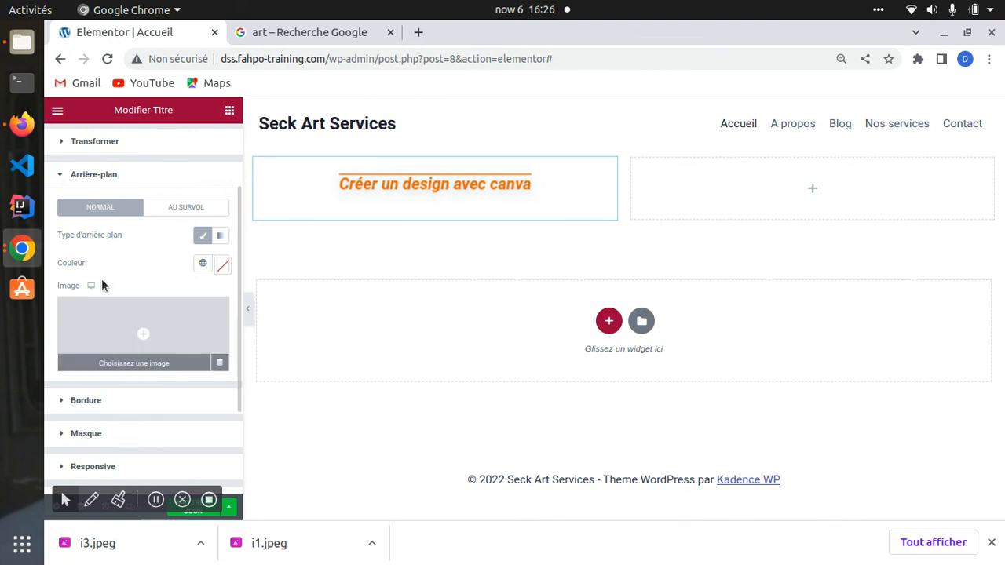
click(202, 237)
click(202, 238)
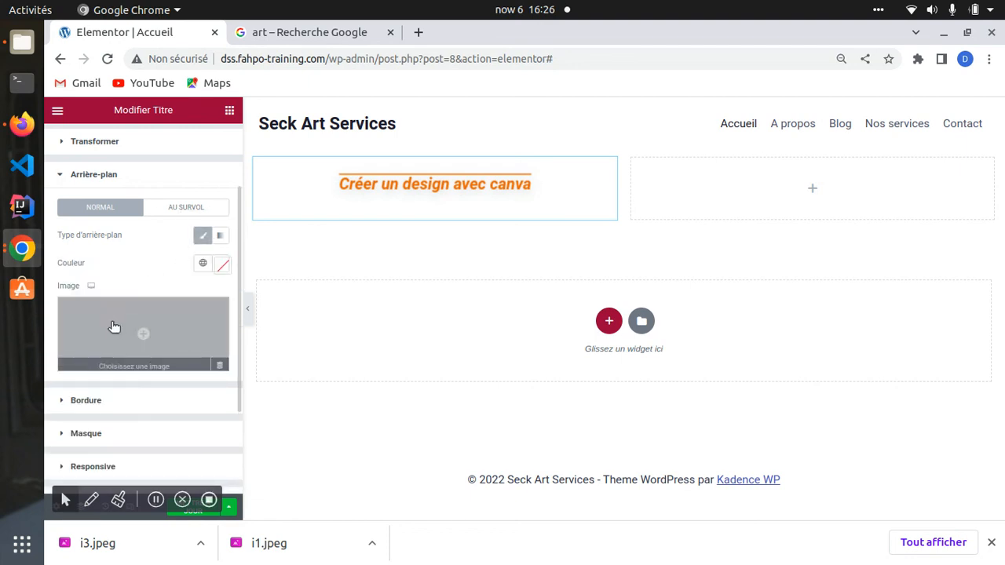
Step: Switch the heading's background to a gradient and set its first colour to #845E5E
click(223, 236)
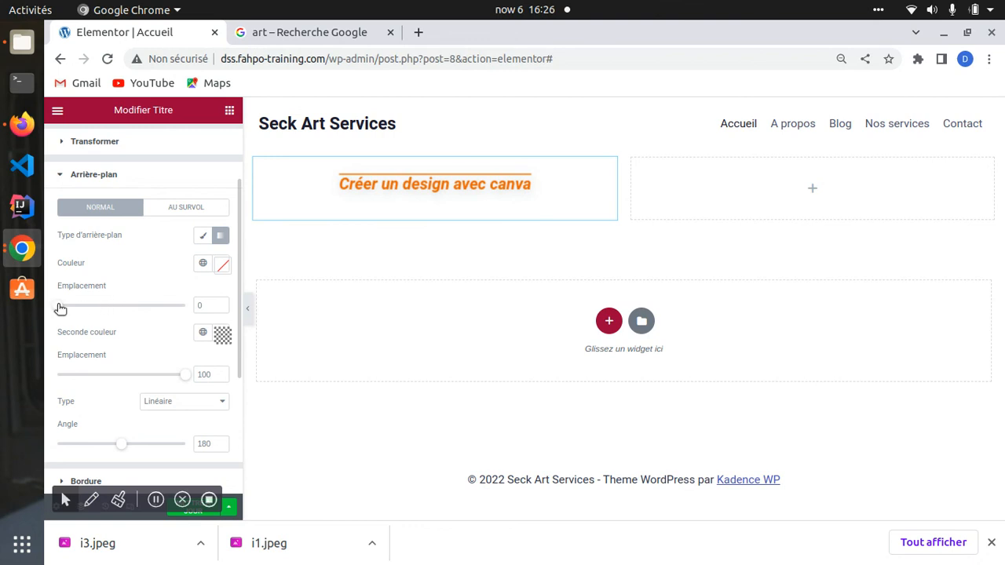
click(221, 267)
click(120, 356)
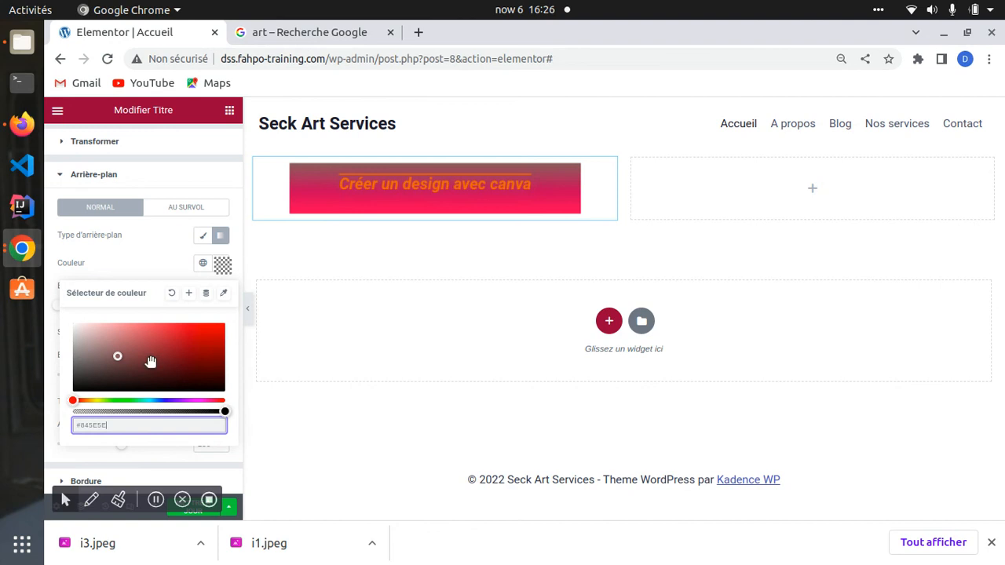
click(163, 258)
Step: Set the gradient's first colour location to 40, the second colour location to 62 and the angle to 340
drag(57, 307, 108, 308)
drag(183, 379, 156, 372)
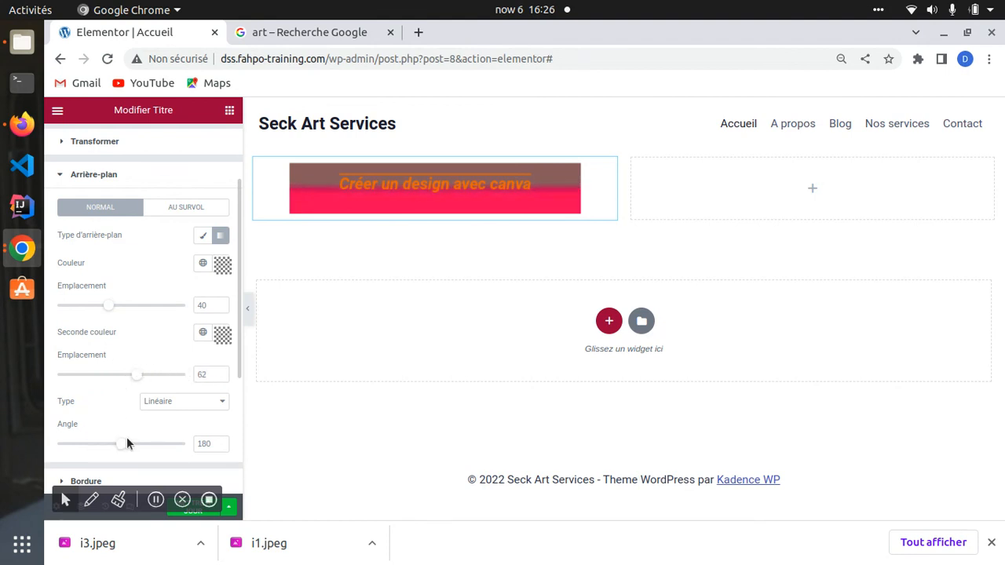
drag(124, 446, 182, 444)
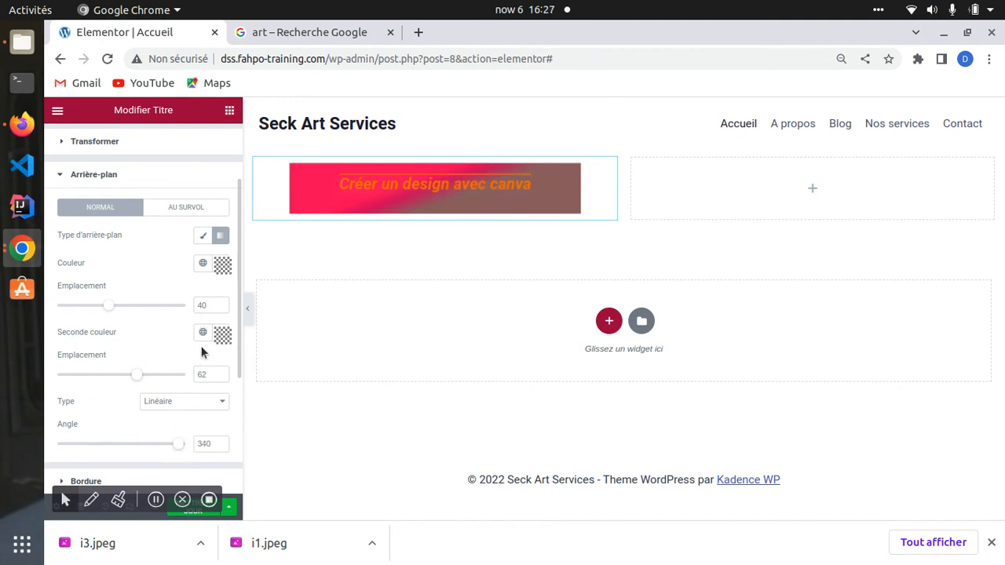
Step: Change the gradient's first colour to a light purple
scroll(203, 346, up, 1)
click(222, 299)
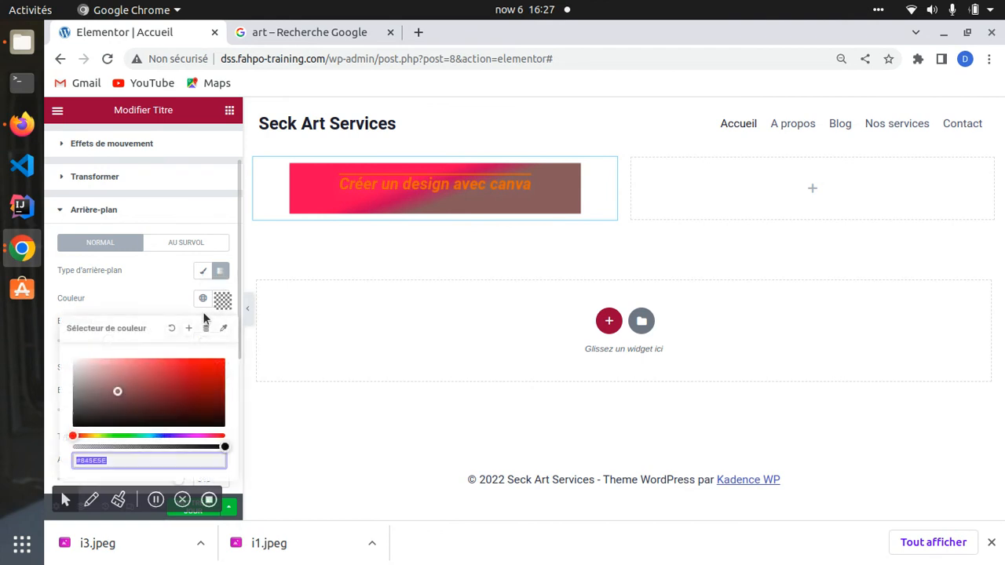
click(99, 437)
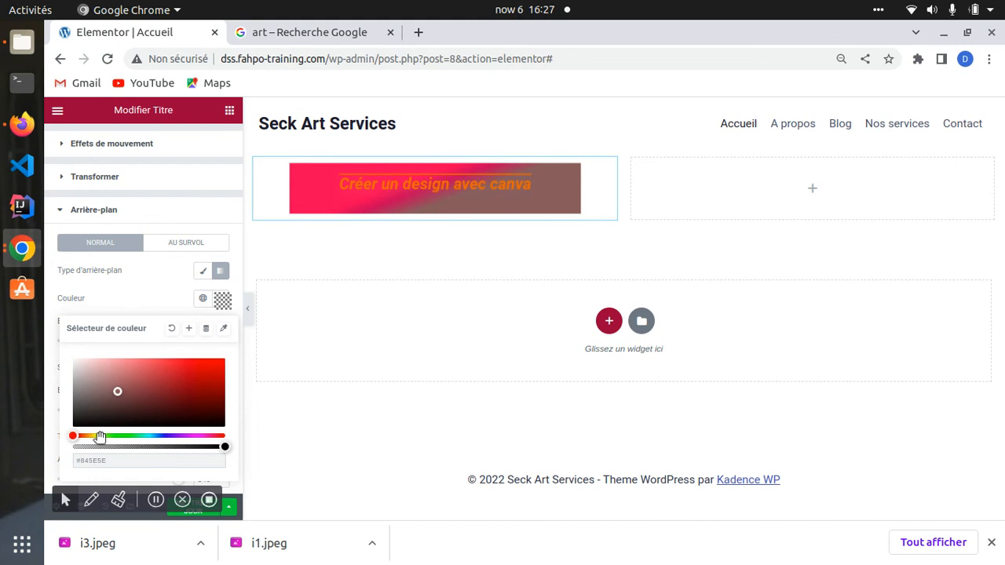
click(99, 436)
drag(98, 437, 153, 409)
click(193, 436)
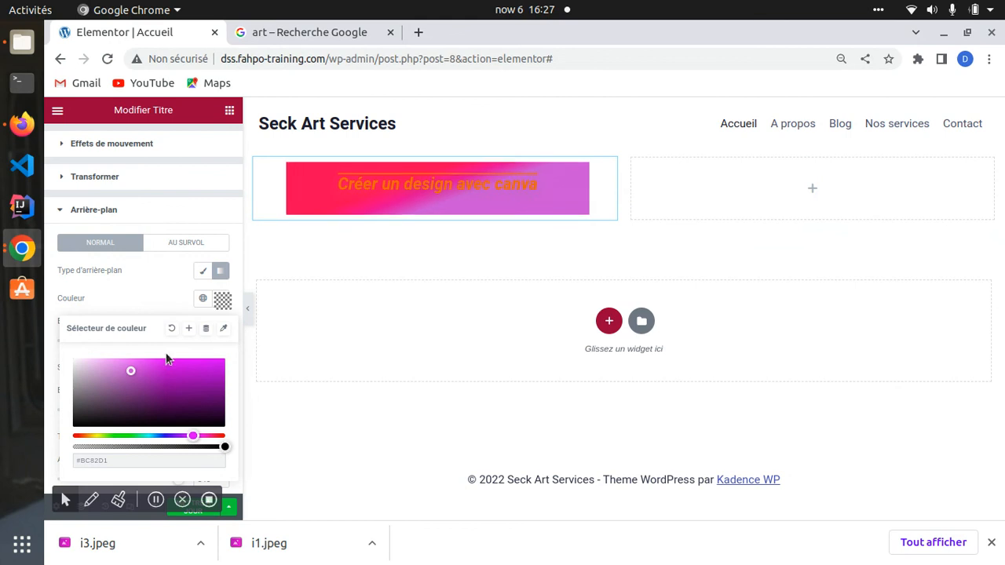
click(161, 291)
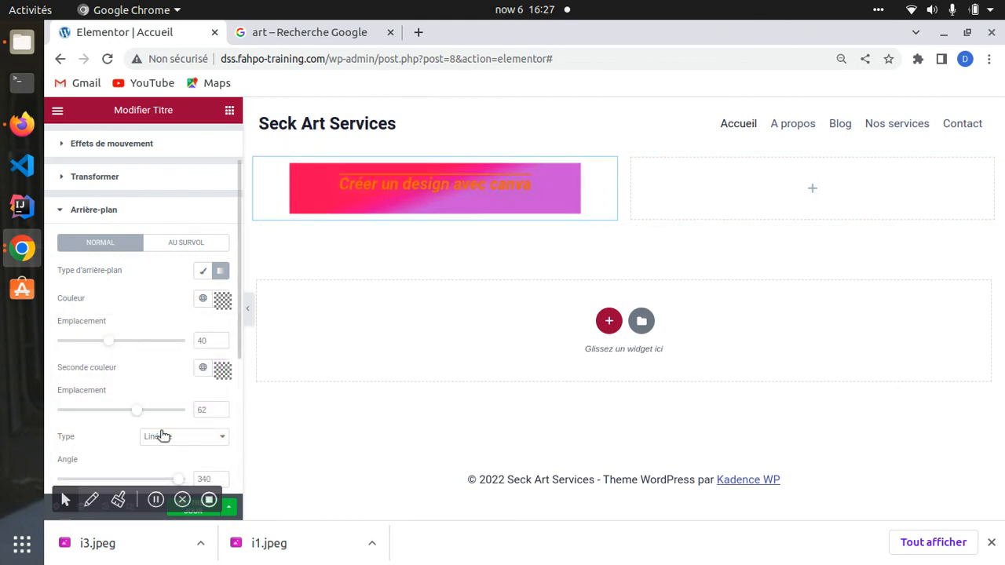
Step: Set the heading's background type back to classic
click(205, 272)
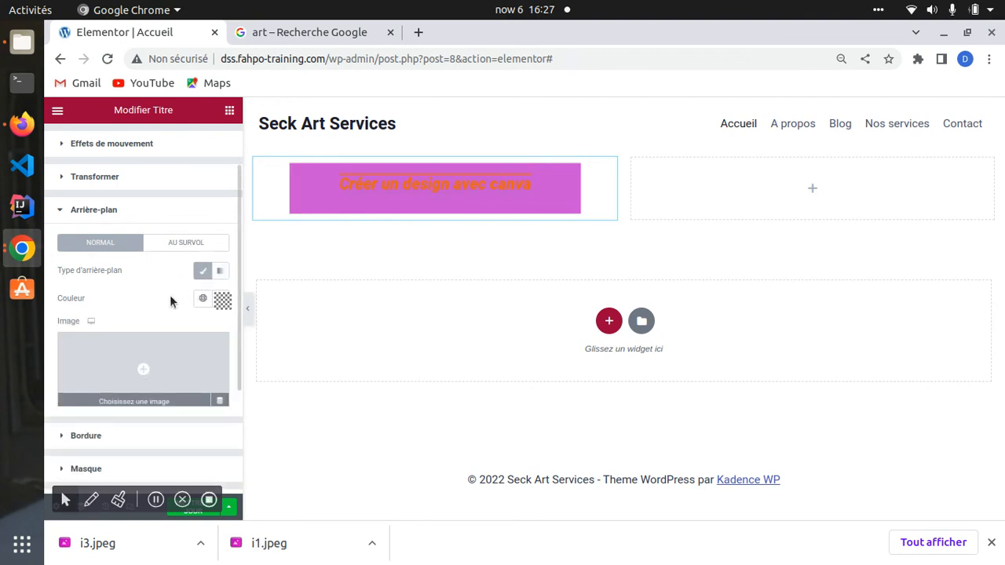
click(201, 271)
click(198, 272)
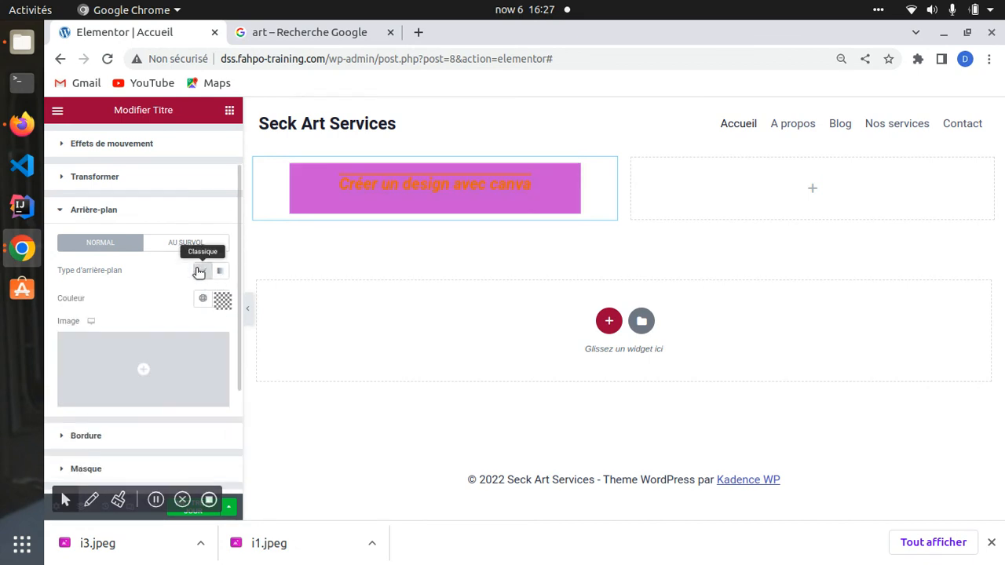
Step: Try custom colours for the heading's classic background, ending with the very dark green #1F2A1F
click(223, 301)
click(96, 381)
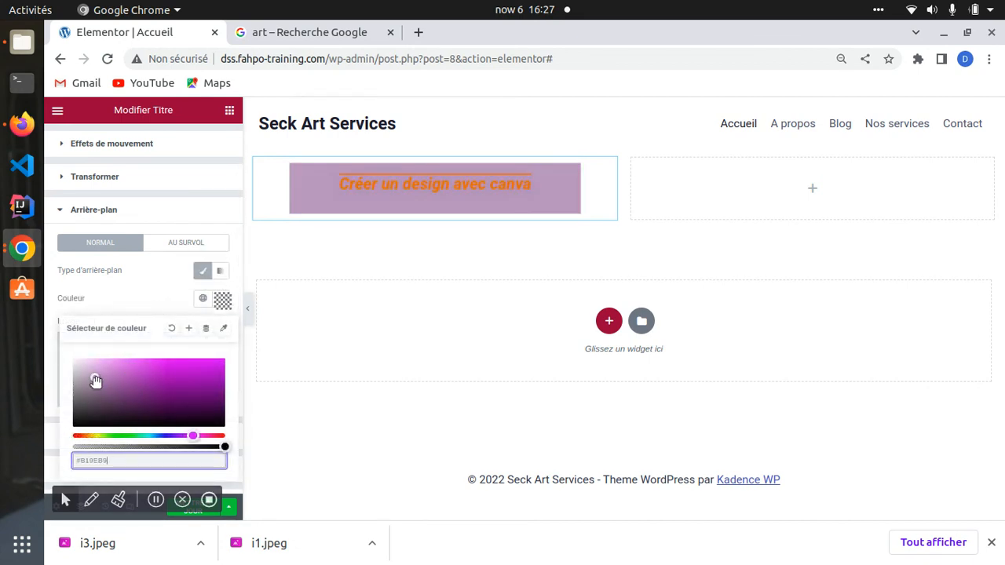
click(114, 416)
click(126, 435)
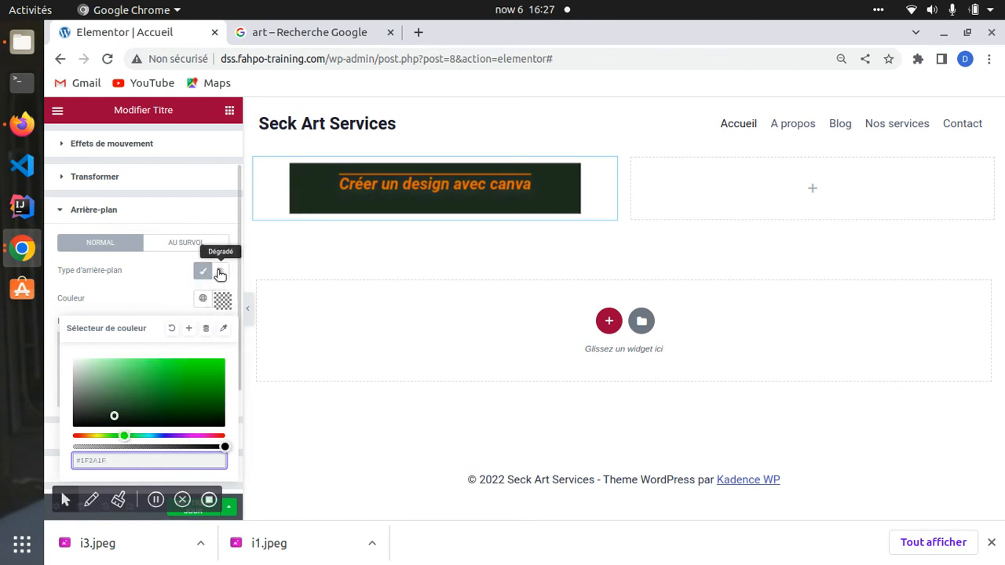
click(150, 288)
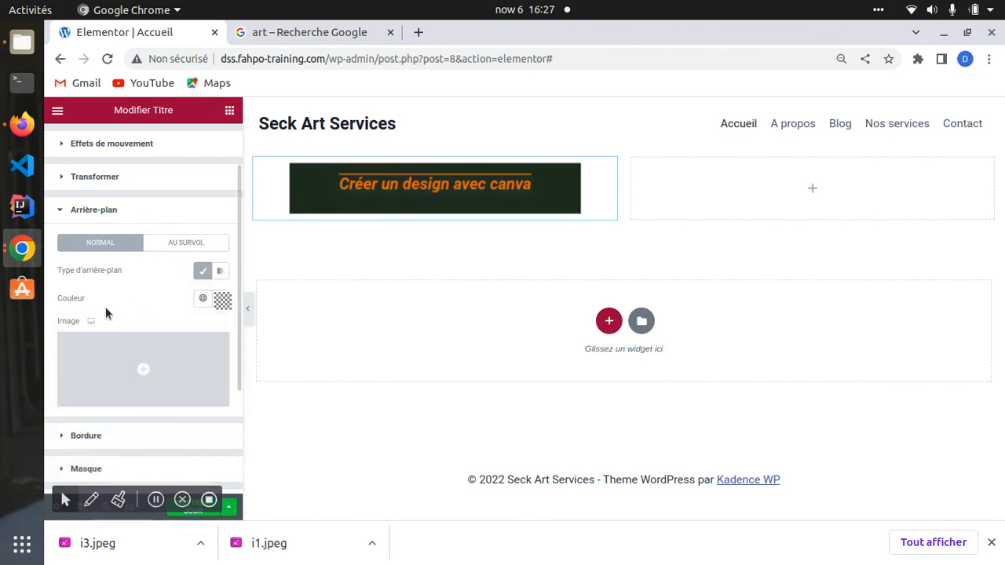
Step: Apply the global colour Principal to the heading's background
click(203, 298)
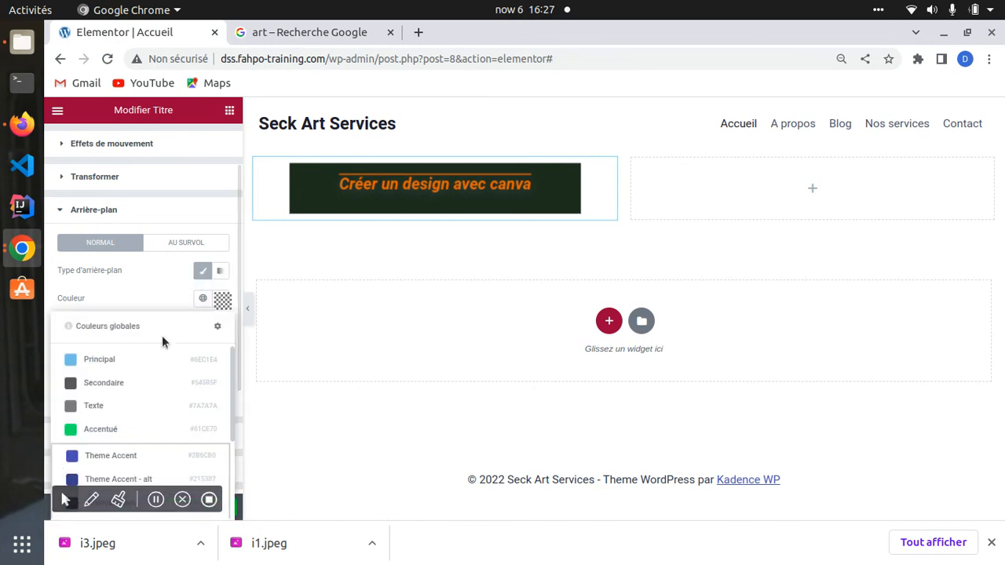
click(118, 359)
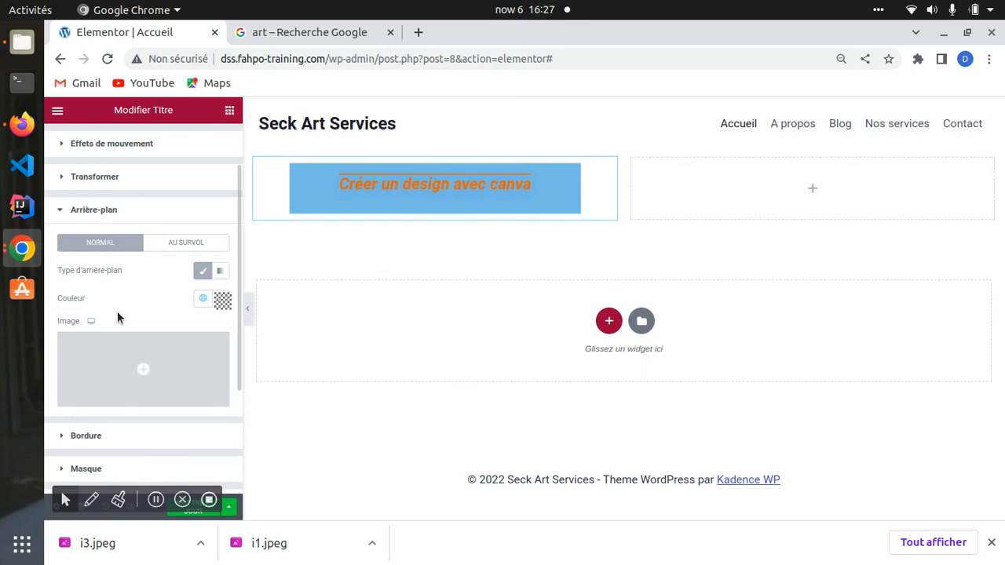
click(202, 298)
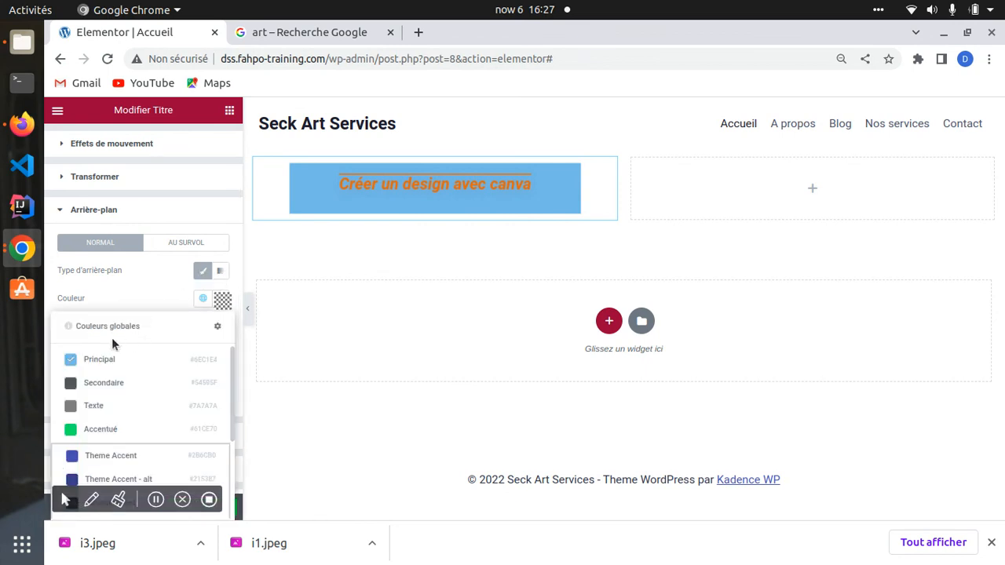
click(352, 268)
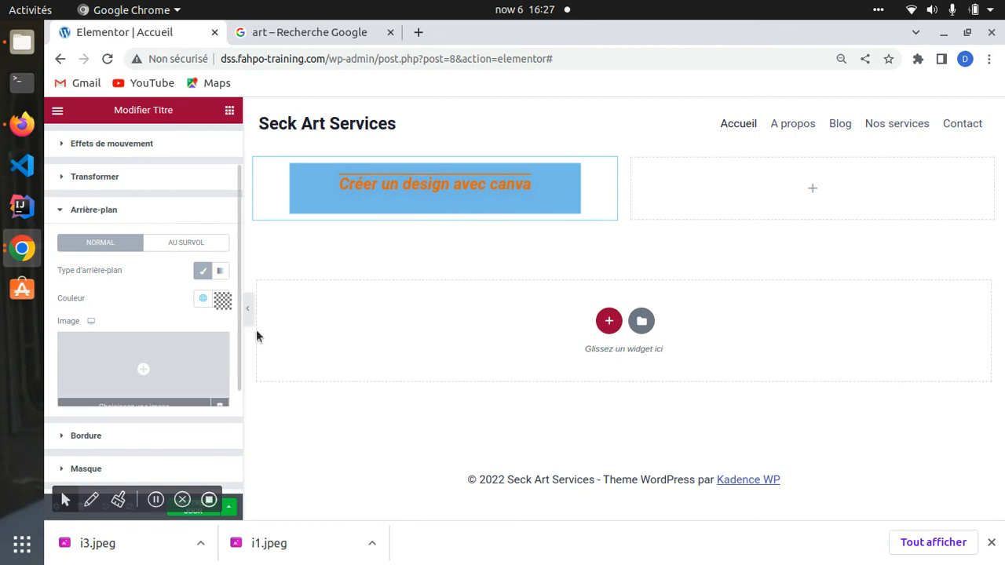
scroll(152, 348, down, 1)
scroll(150, 346, down, 1)
scroll(141, 339, up, 1)
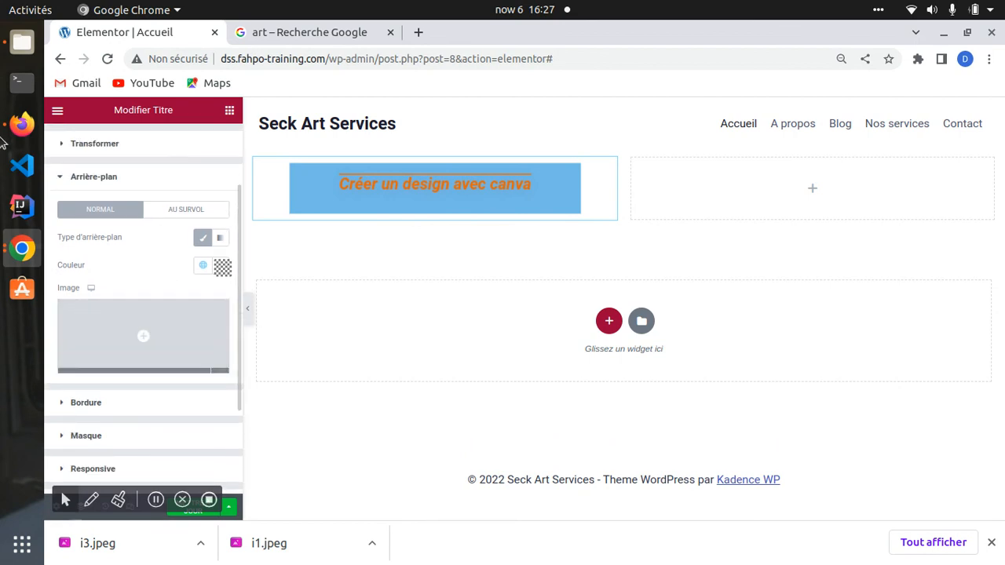
scroll(180, 234, up, 1)
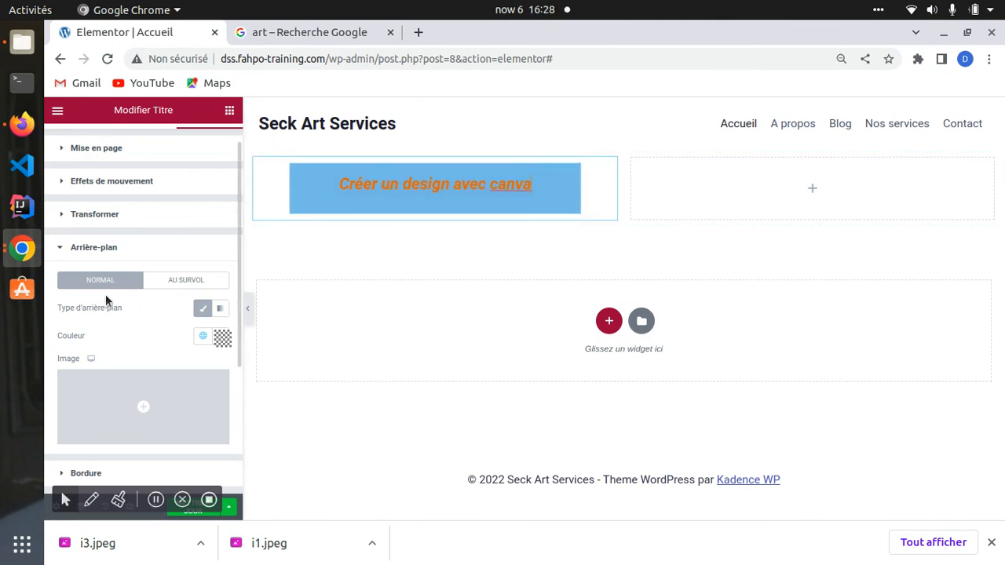
Step: In the heading's border settings, set the linked border radius to 34 px on all four corners
click(60, 249)
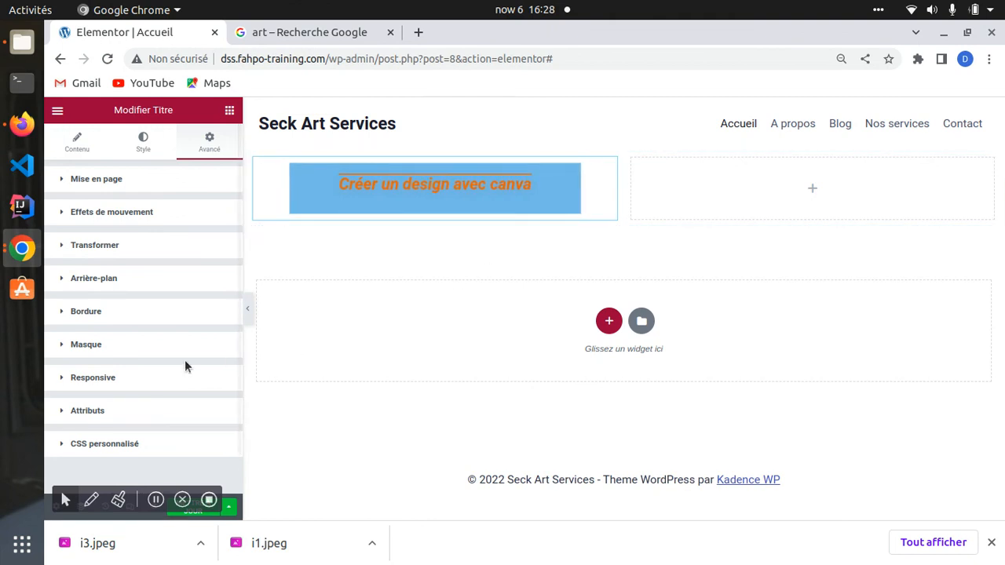
click(69, 313)
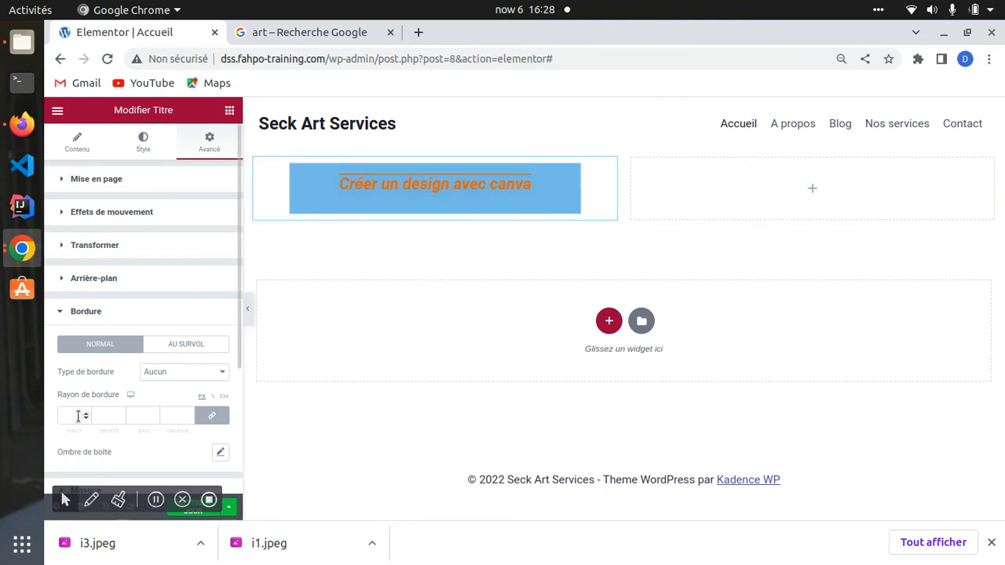
triple_click(190, 413)
triple_click(190, 413)
double_click(190, 413)
double_click(190, 413)
double_click(190, 413)
click(190, 413)
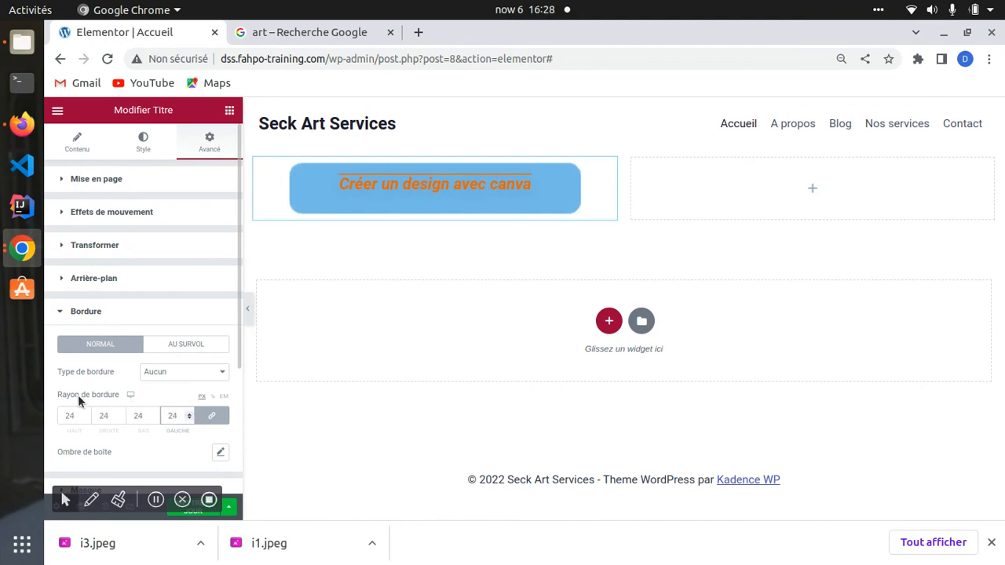
drag(61, 374, 161, 386)
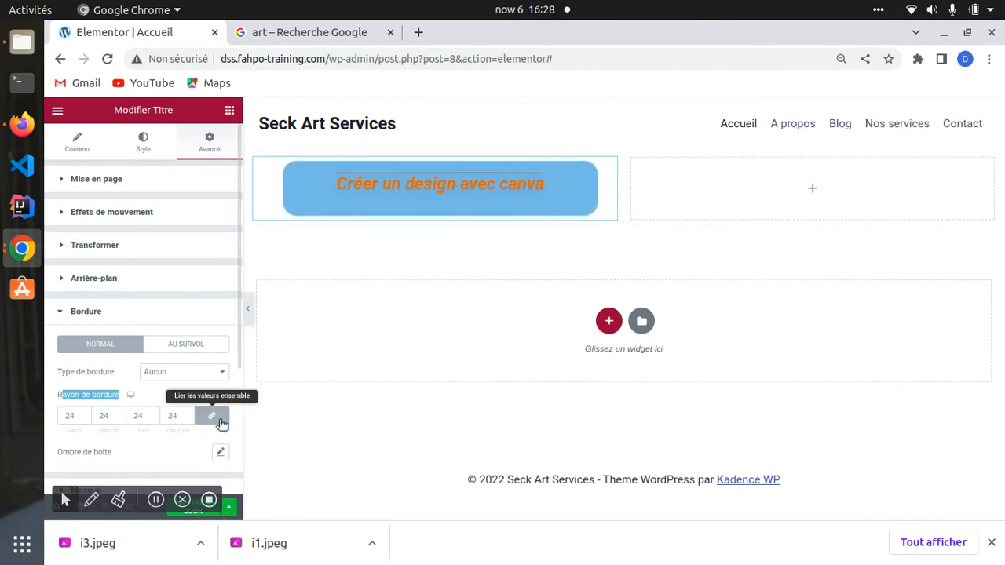
click(193, 412)
click(188, 413)
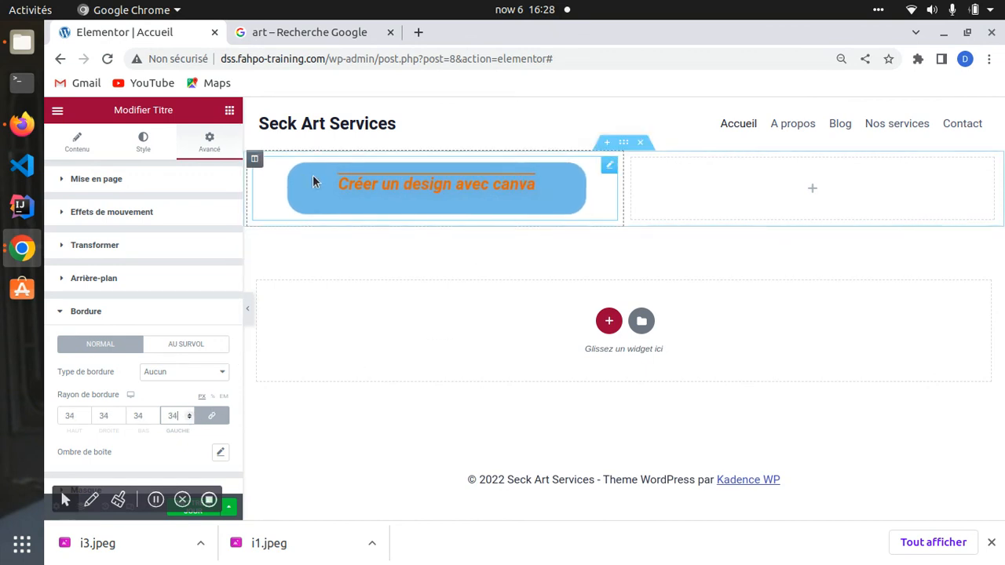
Step: Try the Continue and Double border types on the heading
click(196, 377)
click(174, 372)
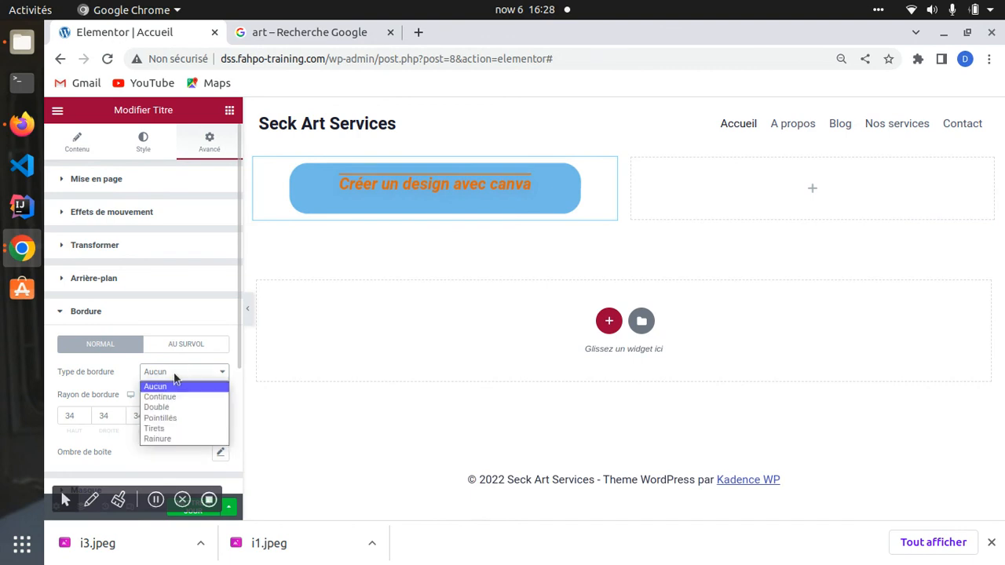
click(174, 394)
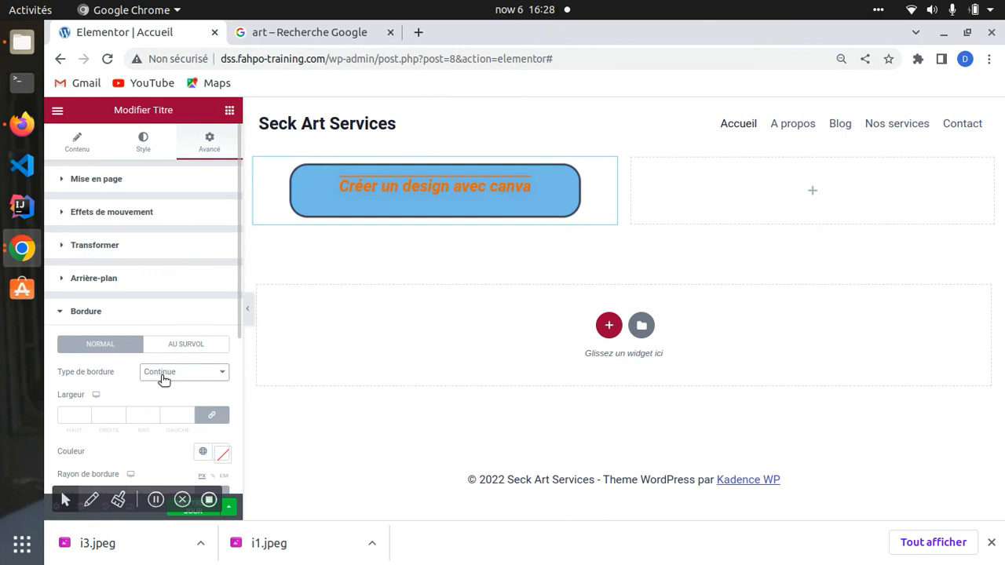
click(164, 374)
click(172, 379)
click(171, 379)
click(168, 407)
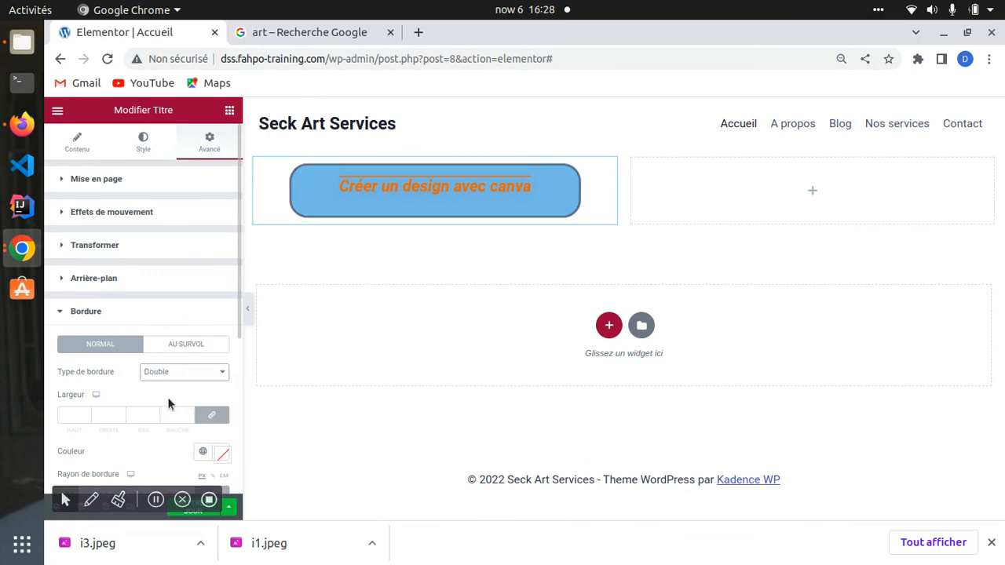
Step: Try the Pointillés and Tirets border types on the heading and settle on Rainure
click(180, 375)
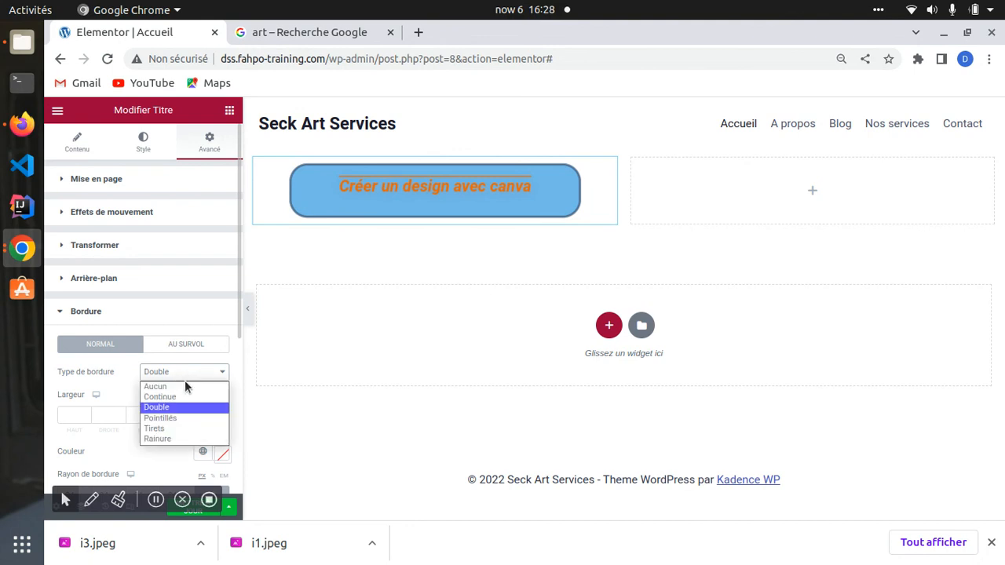
click(182, 415)
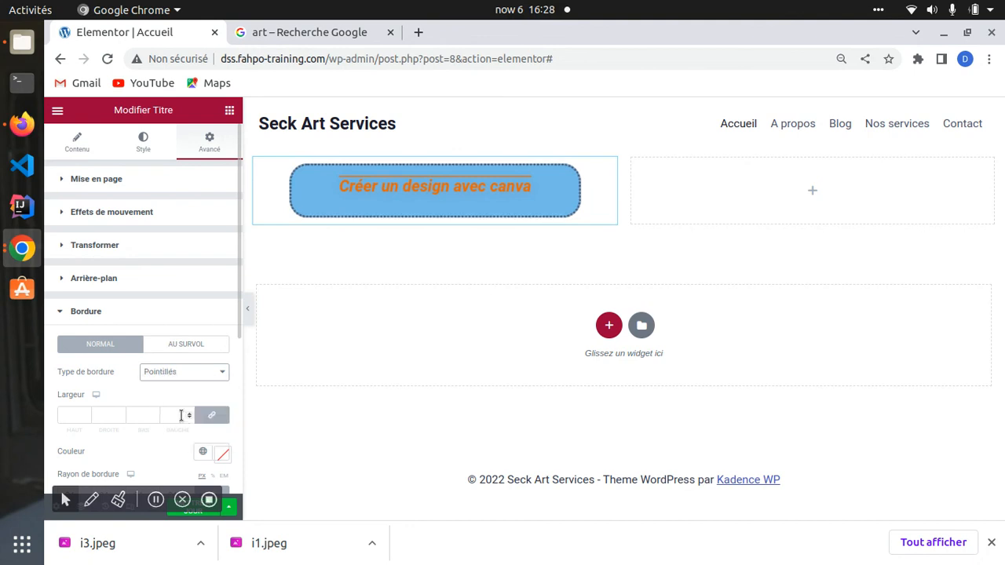
click(193, 371)
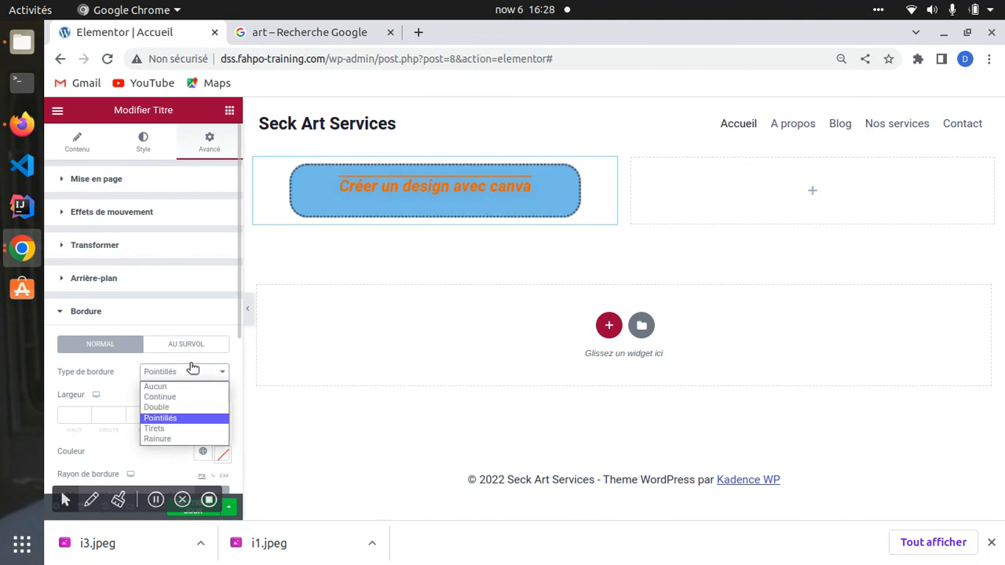
click(163, 427)
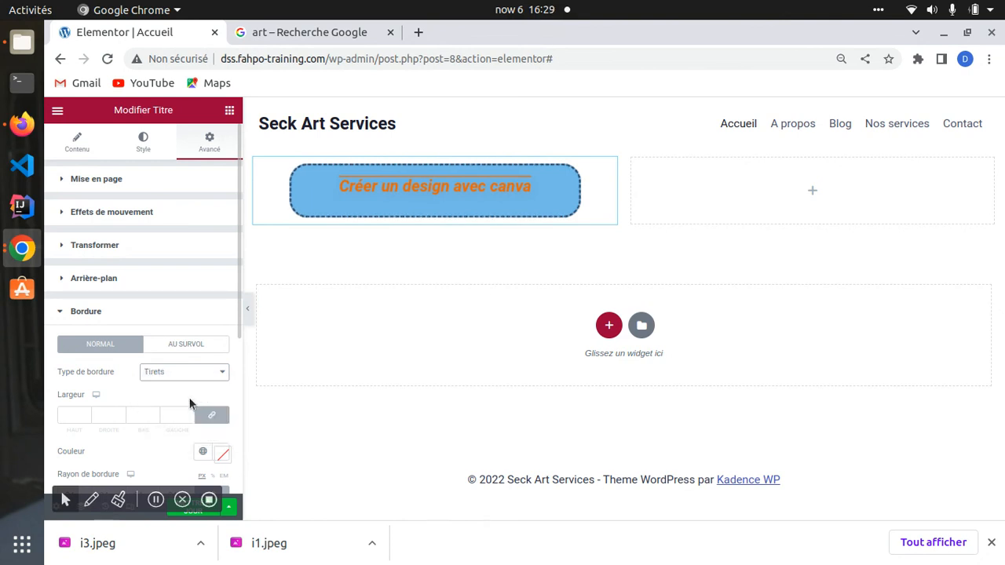
click(191, 378)
click(164, 439)
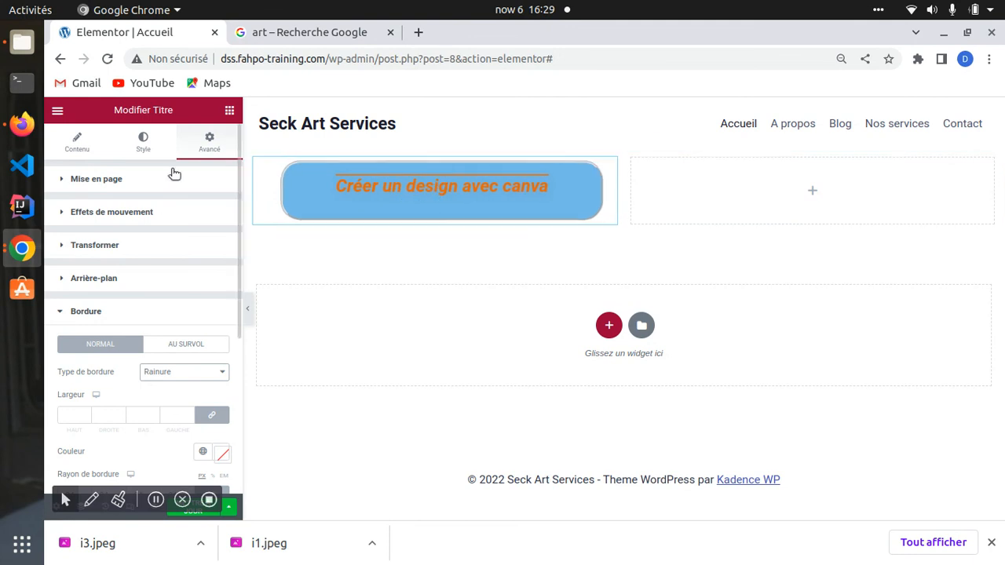
Step: Unlink the heading's outer margin values and test the top margin, returning it to 0
click(95, 179)
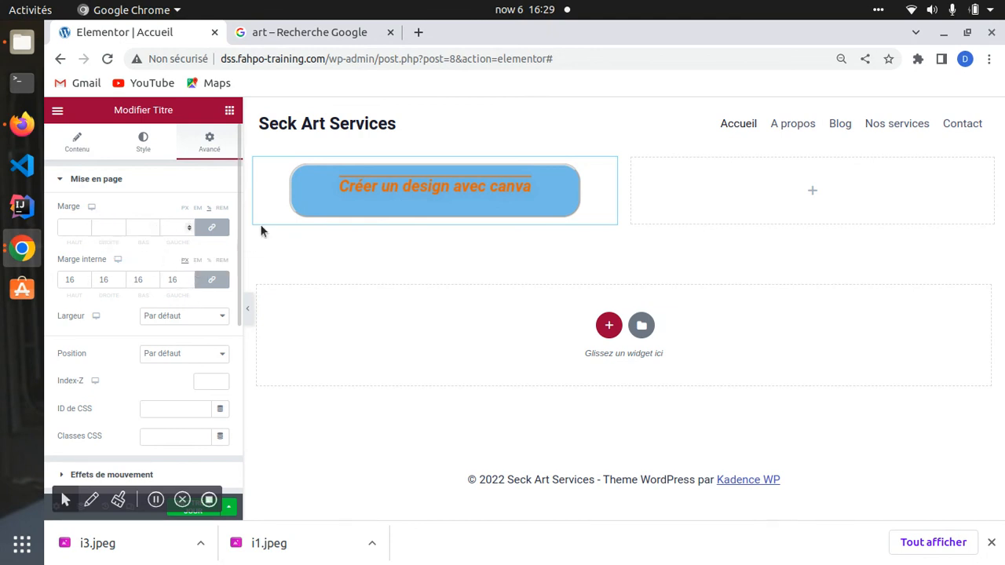
click(211, 227)
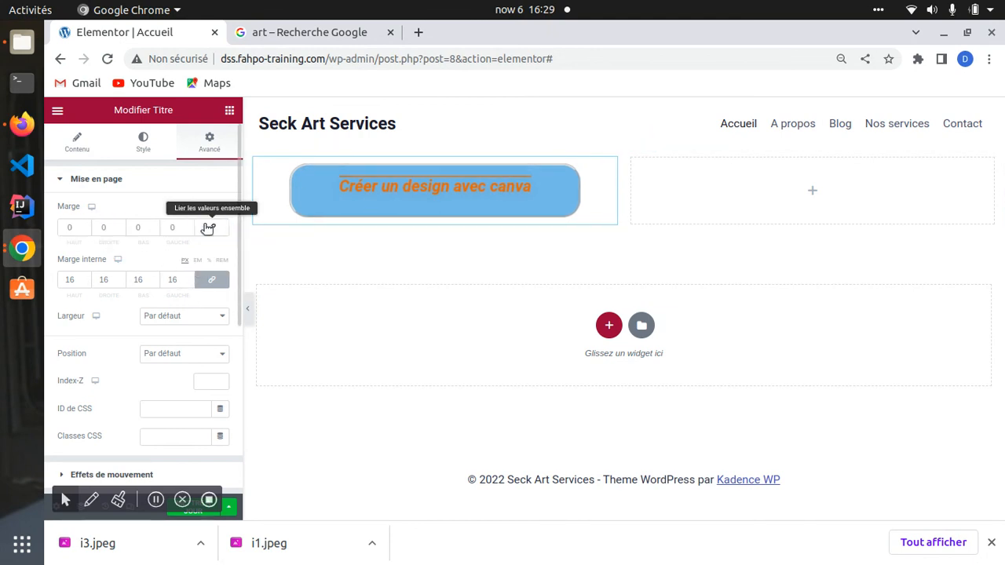
click(86, 225)
click(85, 225)
click(86, 224)
click(85, 230)
click(85, 230)
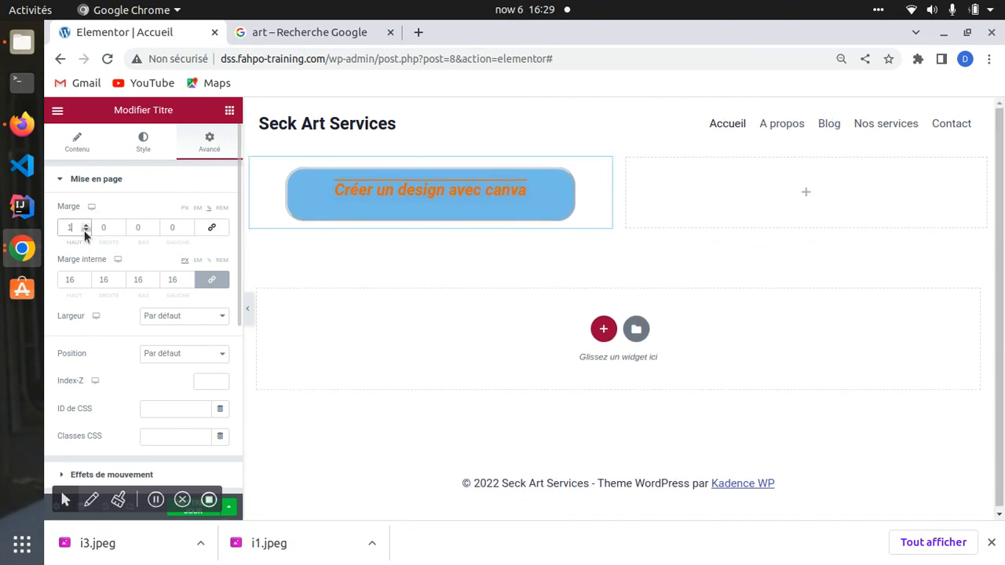
click(85, 230)
Step: Unlink the heading's inner margin values and try larger top values, ending with a top inner margin of 17 px
click(211, 281)
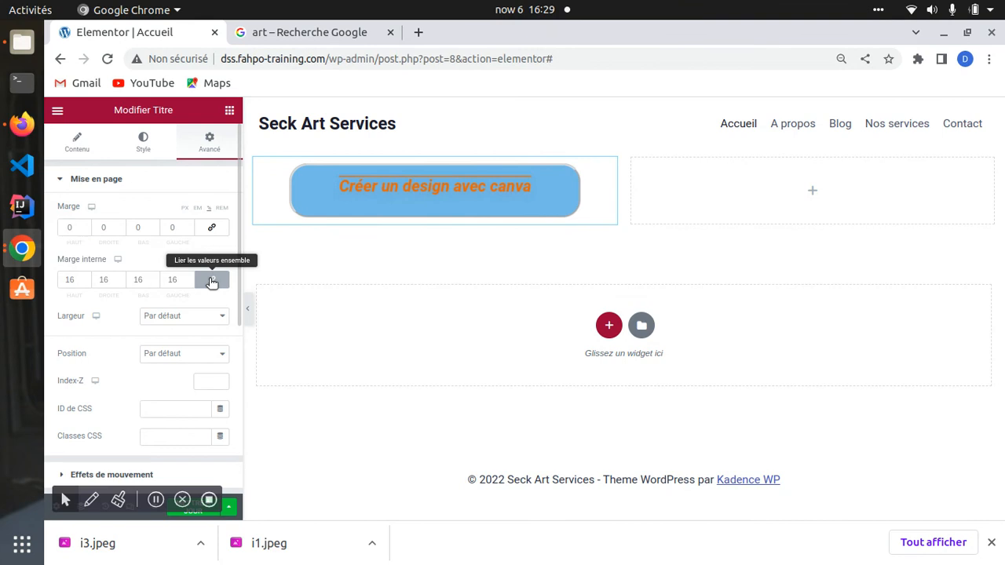
click(87, 278)
click(86, 278)
click(87, 278)
click(87, 278)
click(86, 278)
click(86, 278)
click(86, 278)
click(86, 278)
click(87, 278)
click(87, 278)
click(86, 278)
click(87, 278)
click(86, 278)
click(87, 288)
click(87, 287)
click(86, 288)
click(86, 287)
click(86, 288)
click(86, 288)
click(87, 288)
click(86, 287)
click(87, 287)
click(86, 288)
click(86, 287)
click(87, 288)
click(87, 288)
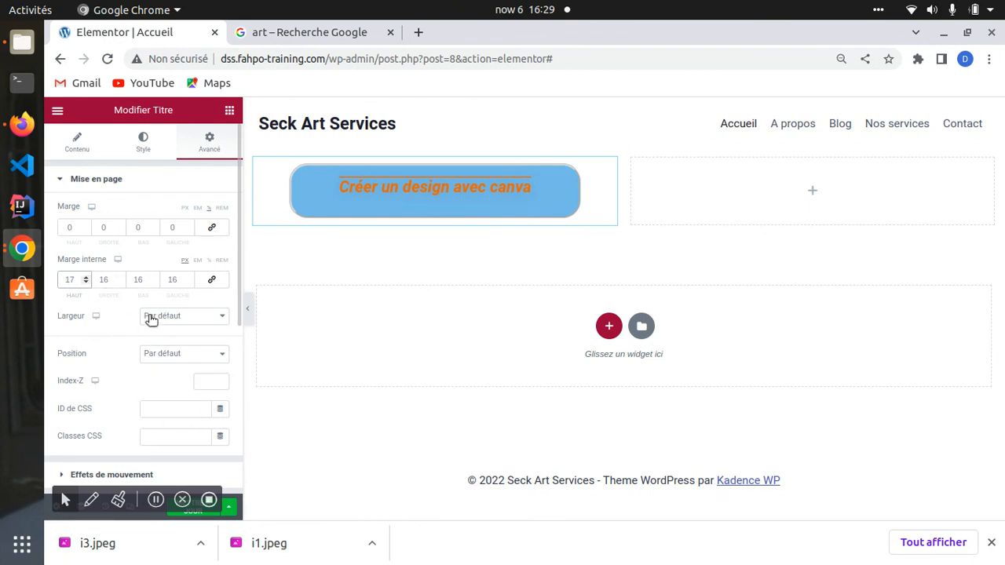
scroll(184, 395, down, 1)
scroll(157, 369, up, 1)
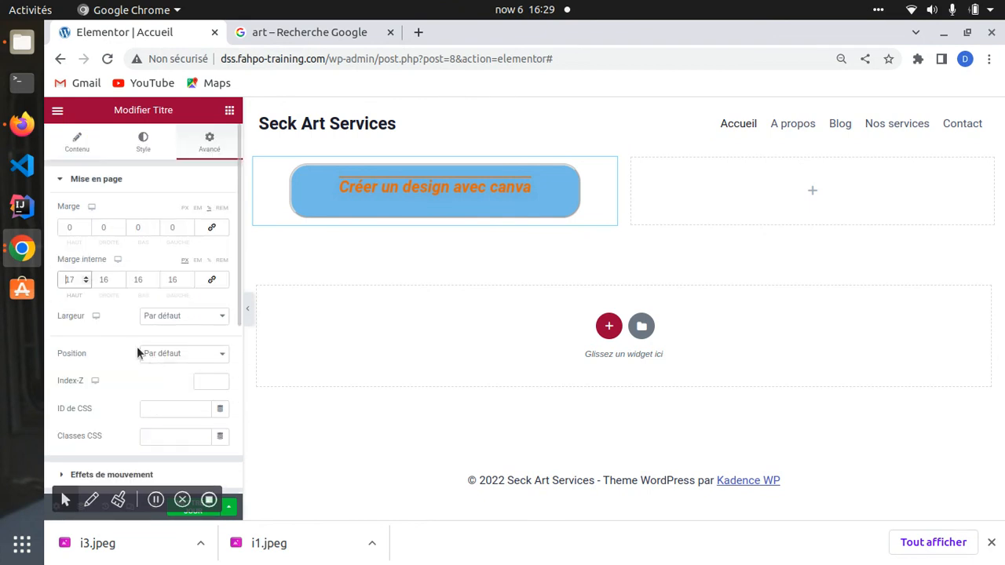
Step: Try thicker widths for the heading's Rainure border, ending with a linked width of 7 on all sides
click(66, 183)
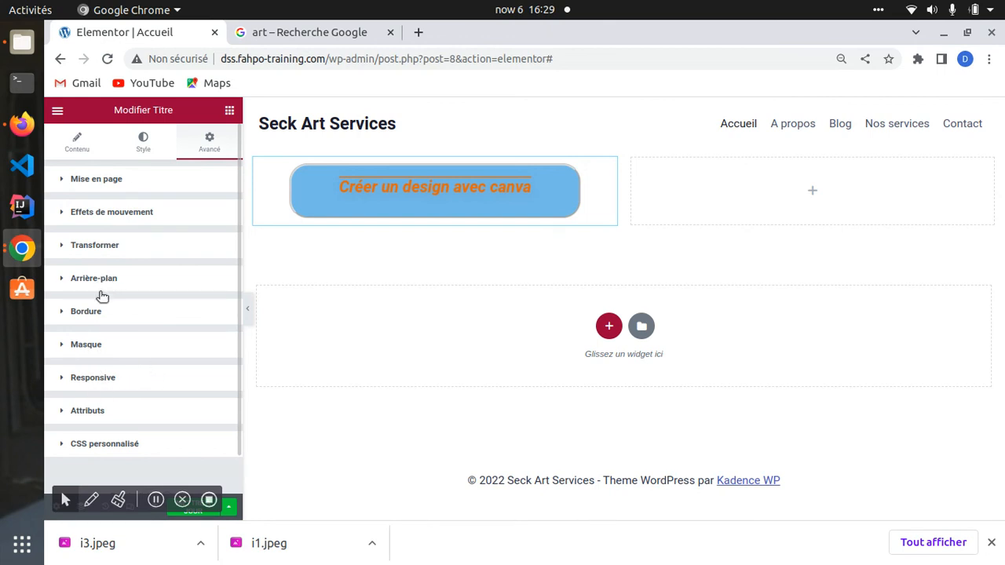
click(86, 312)
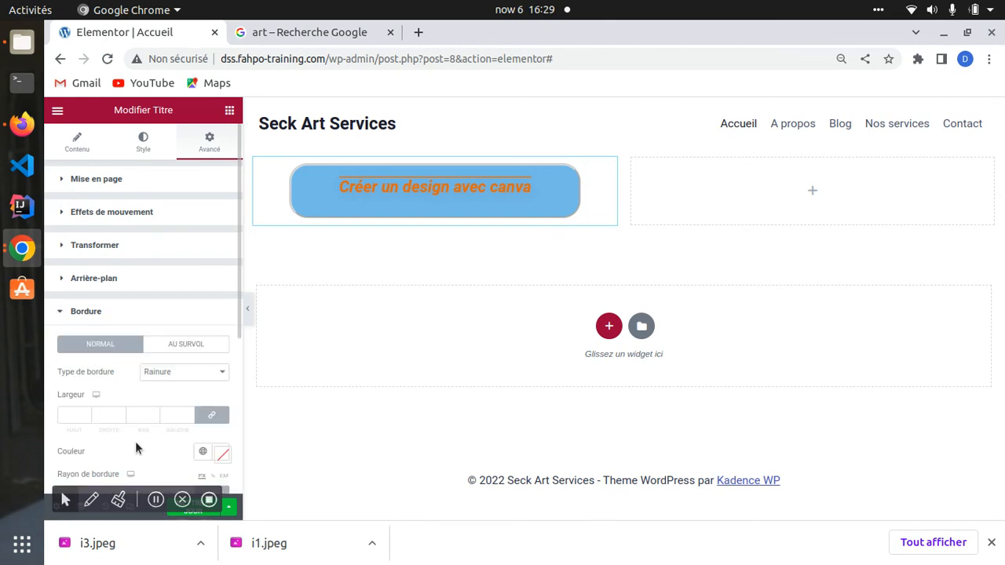
scroll(130, 425, down, 2)
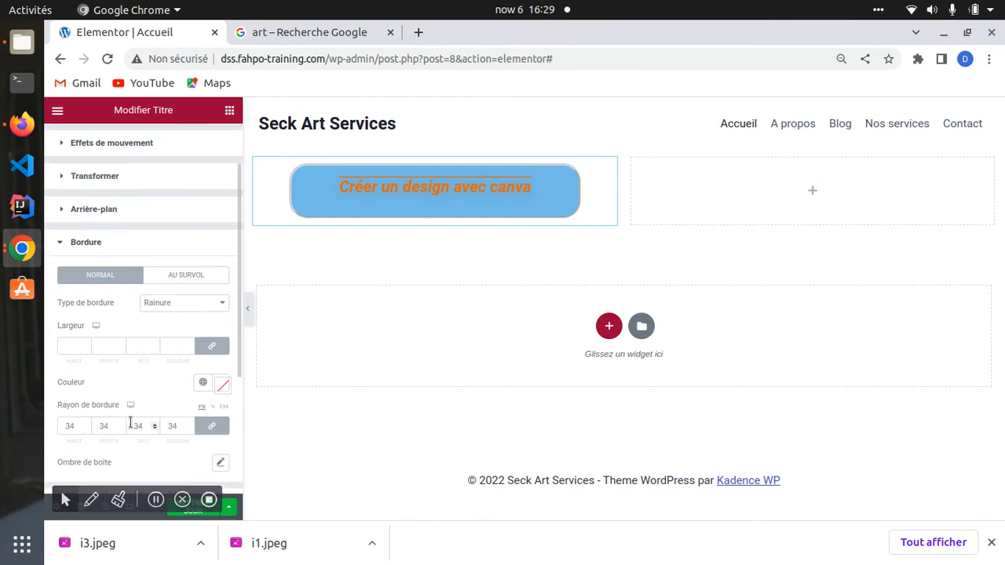
scroll(130, 424, down, 1)
click(84, 311)
text(7)
click(86, 308)
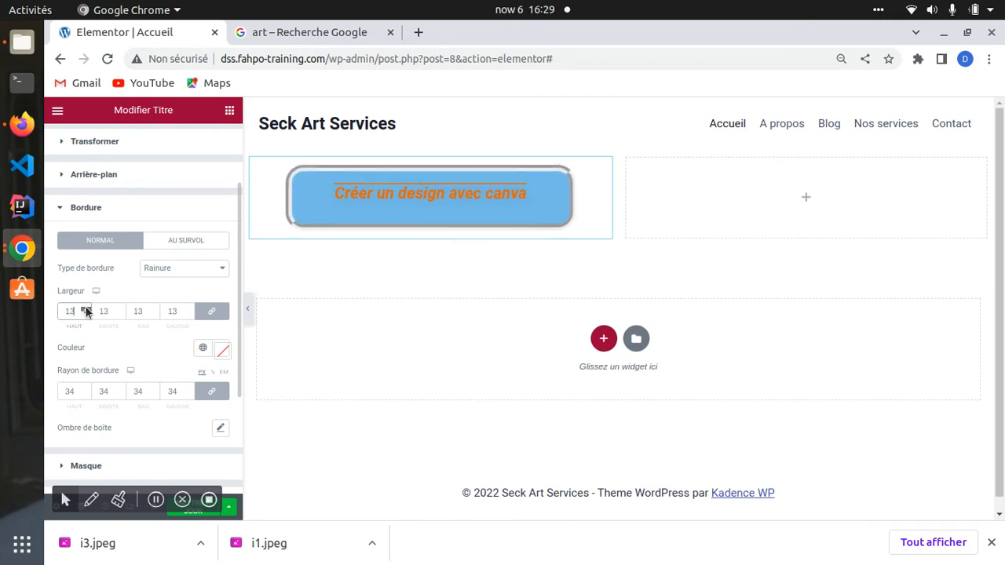
click(86, 309)
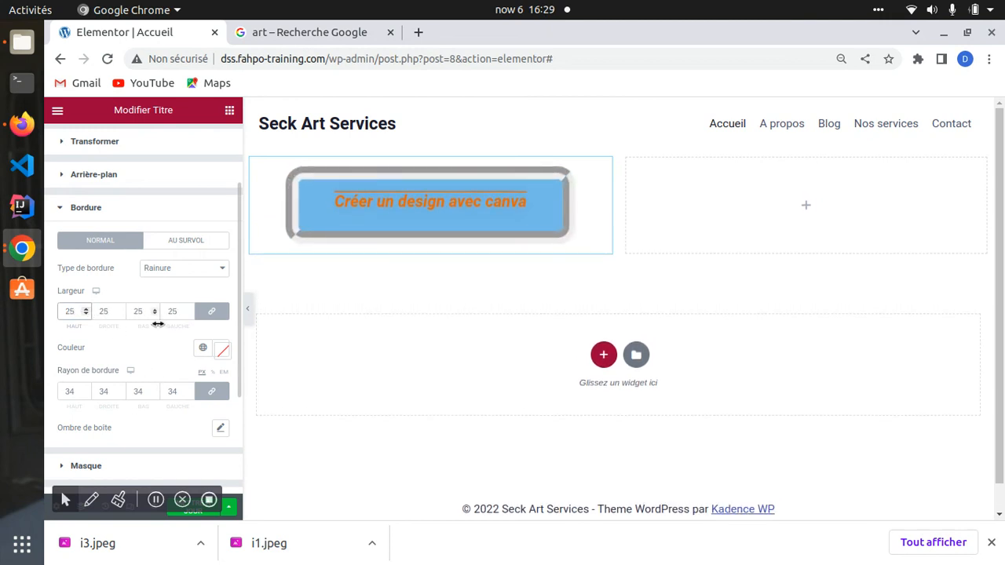
click(86, 315)
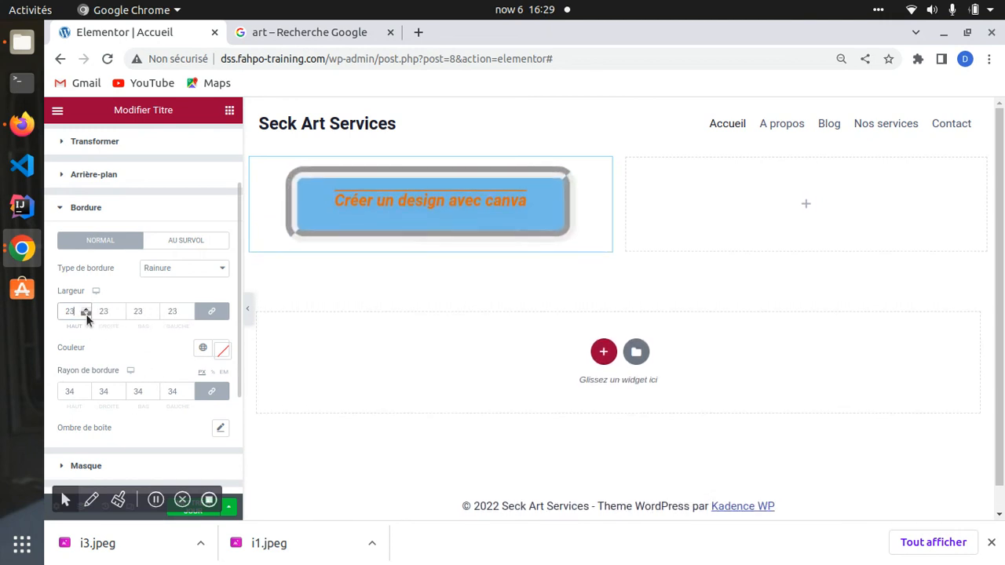
click(87, 315)
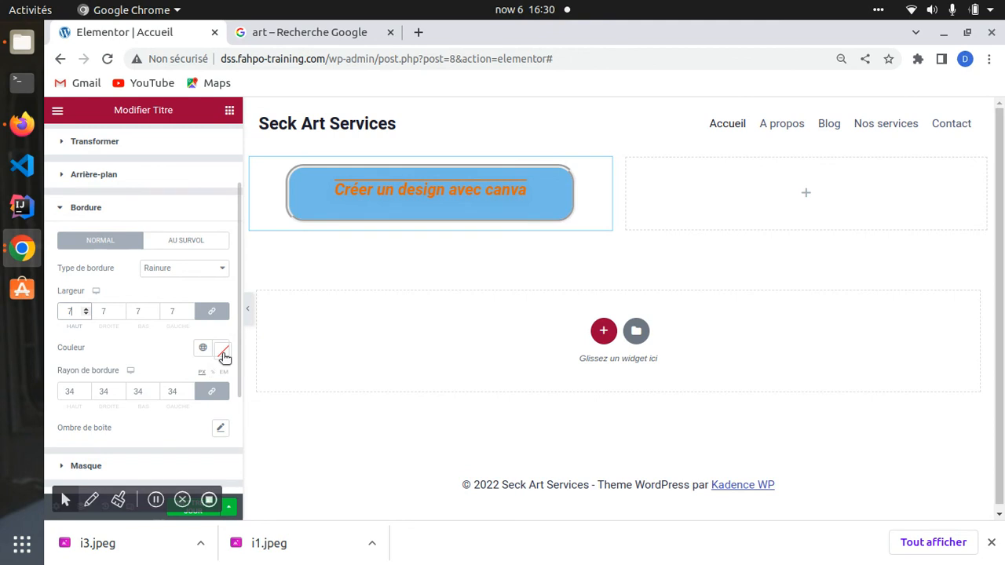
Step: Try a larger border radius for the heading, ending with 33 px on all four corners
scroll(127, 391, down, 1)
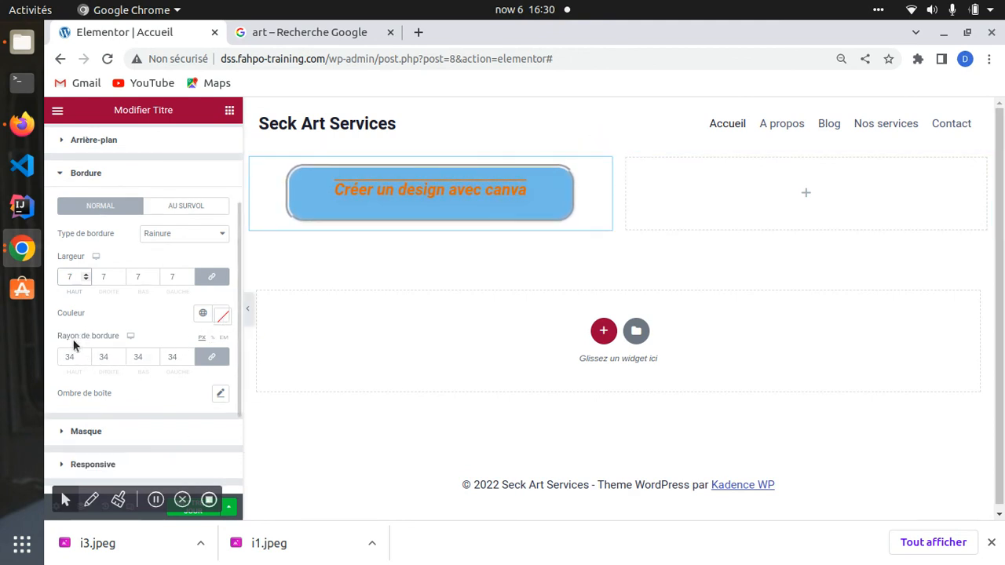
click(190, 355)
click(189, 360)
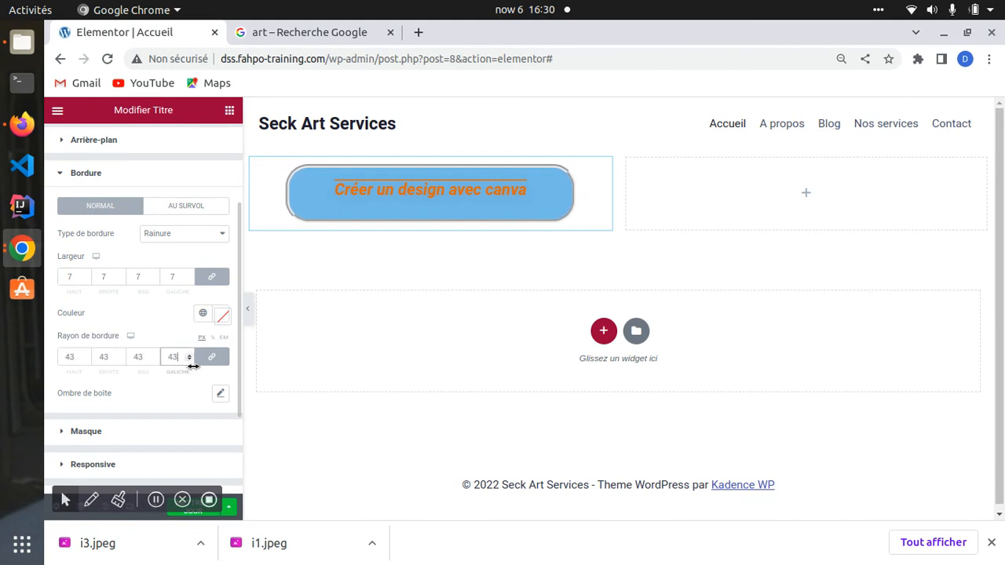
click(190, 360)
click(191, 360)
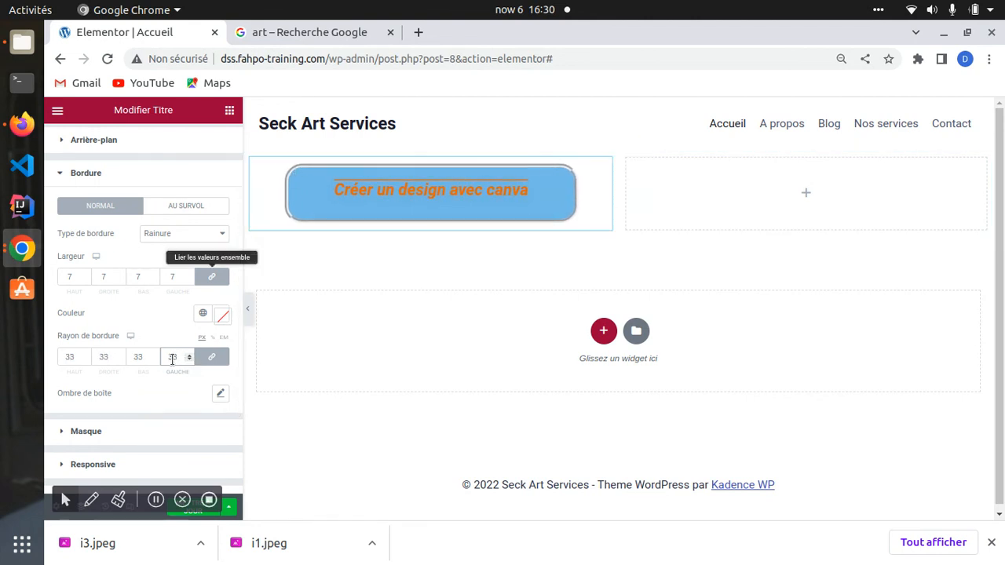
Step: Try a box shadow on the heading with a horizontal offset of 10 and vertical offset of -2, and reset it
scroll(88, 421, down, 2)
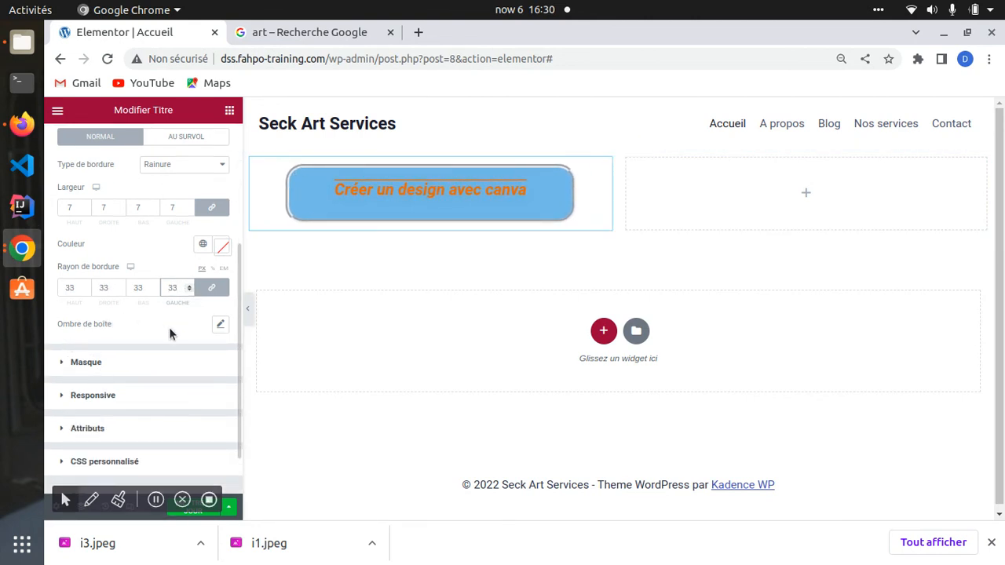
click(222, 326)
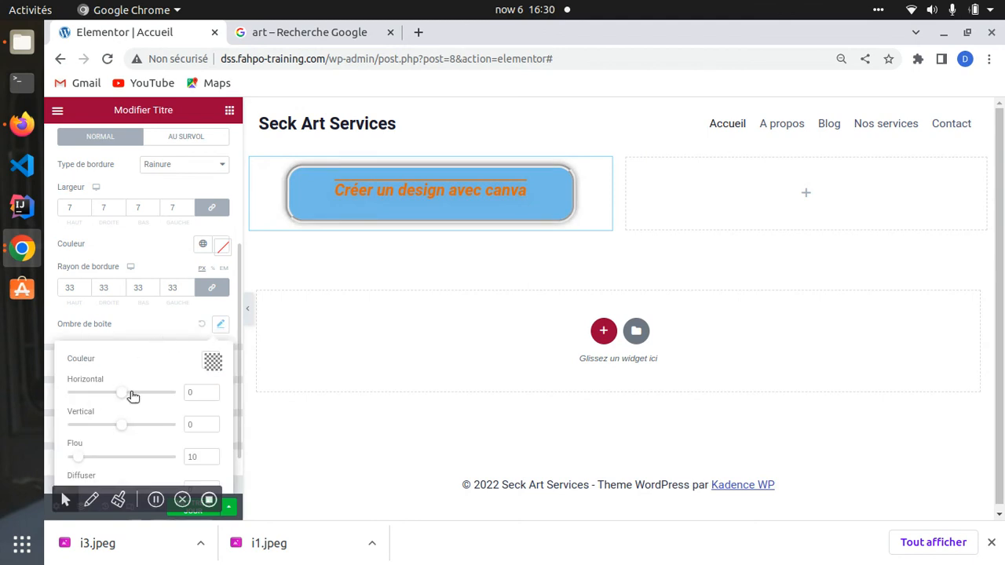
drag(128, 397, 118, 421)
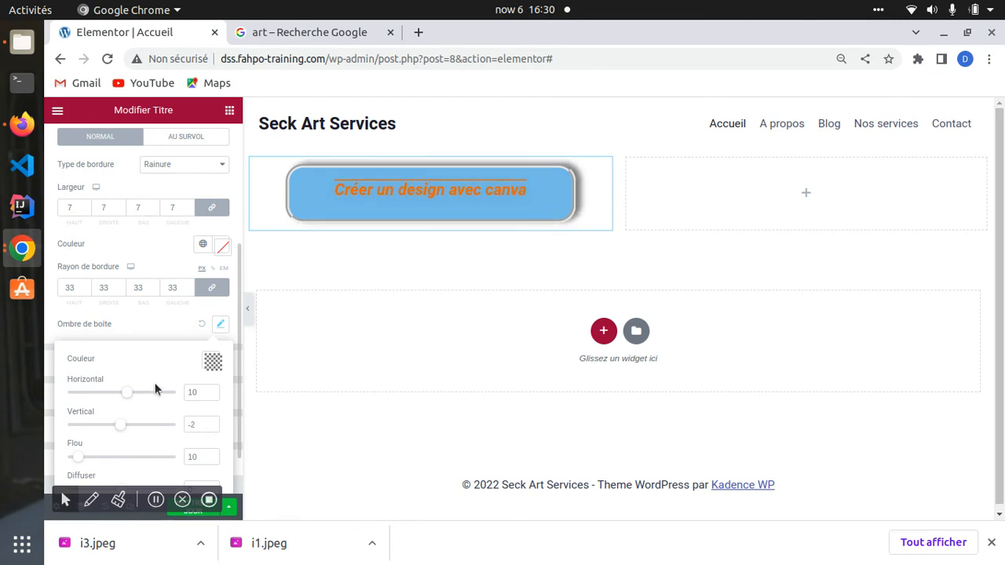
click(202, 324)
scroll(149, 385, down, 1)
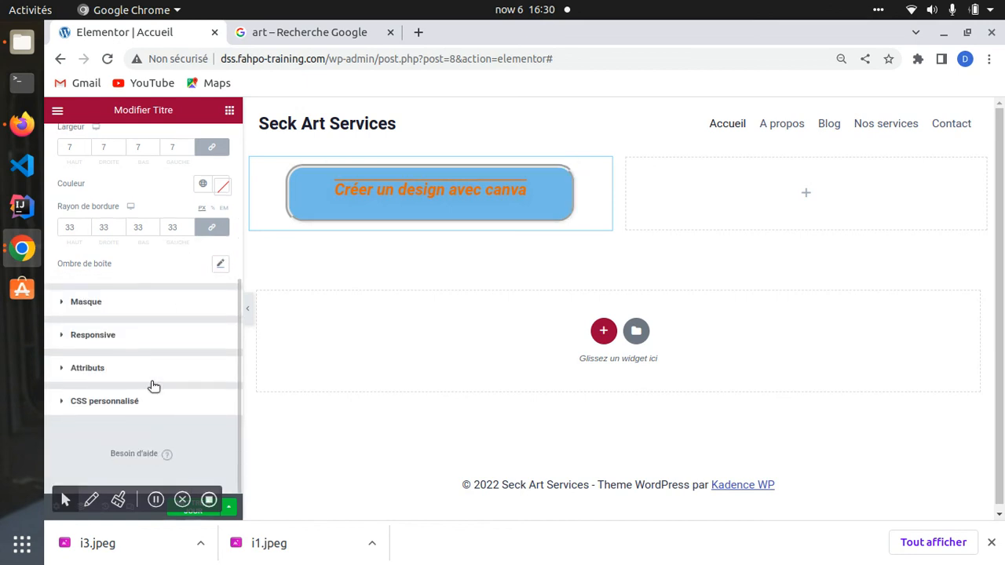
Step: Enable the heading's mask with the Cercle shape, switching it off and on again to compare the effect
scroll(94, 272, up, 4)
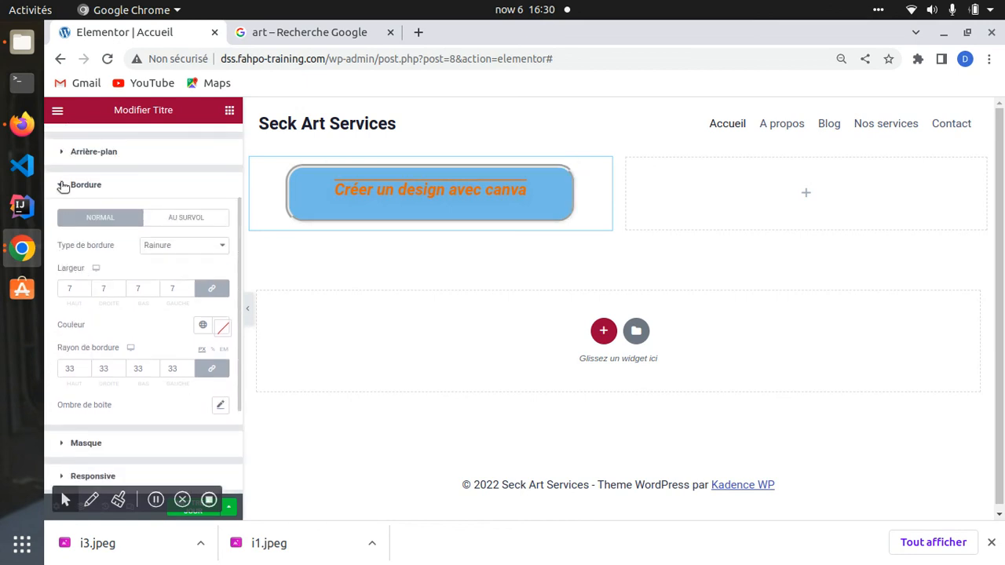
click(63, 187)
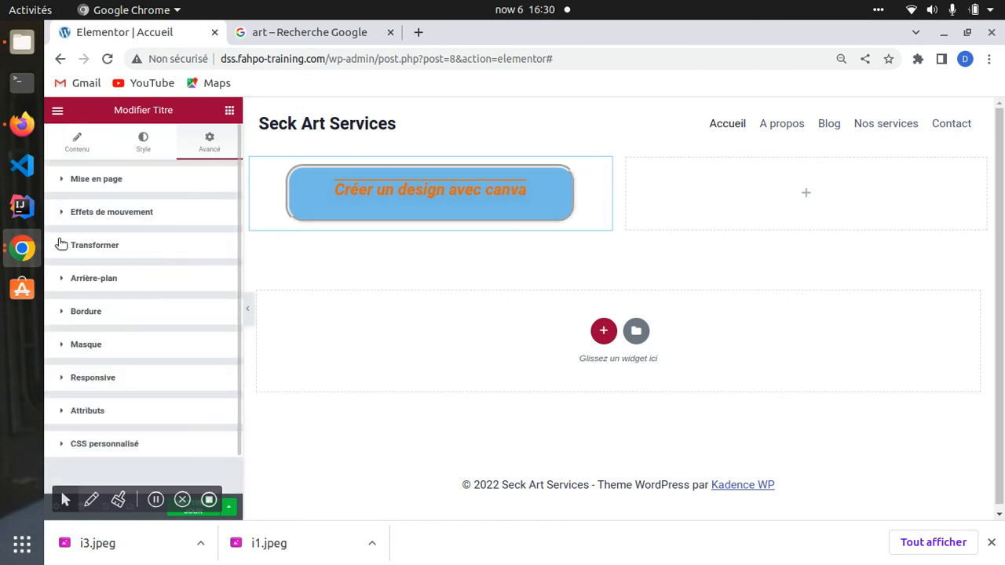
click(62, 347)
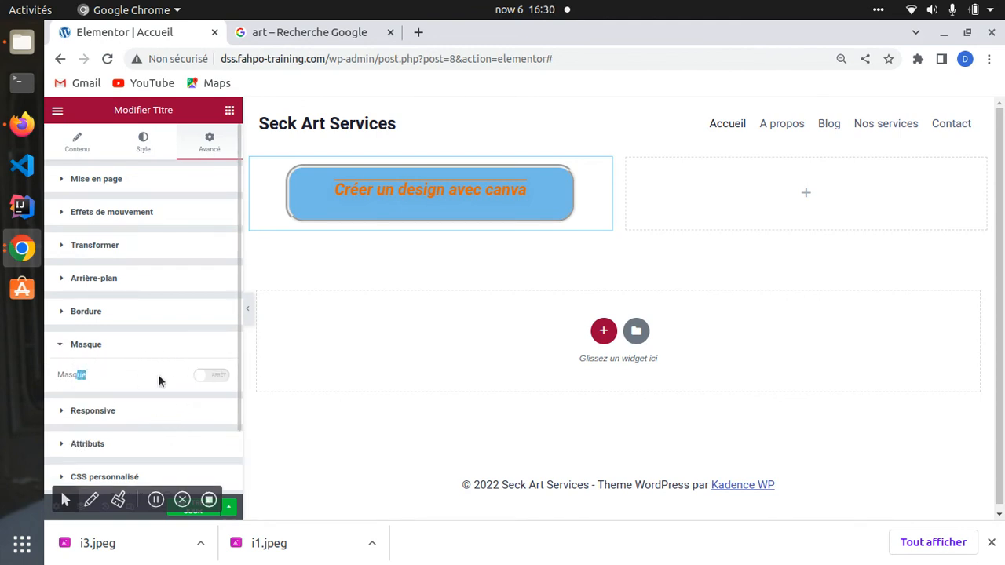
click(217, 376)
scroll(157, 361, down, 3)
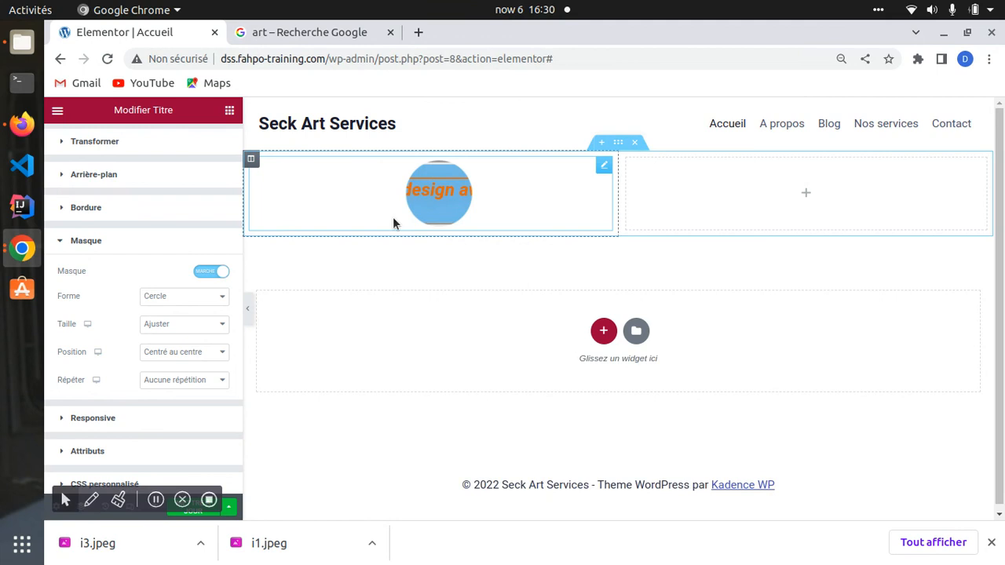
click(209, 272)
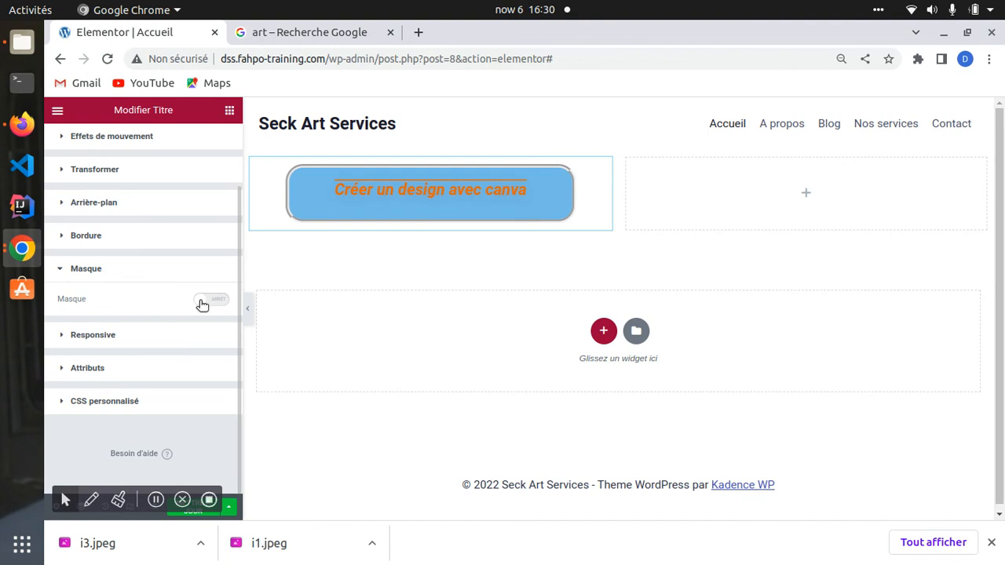
click(206, 300)
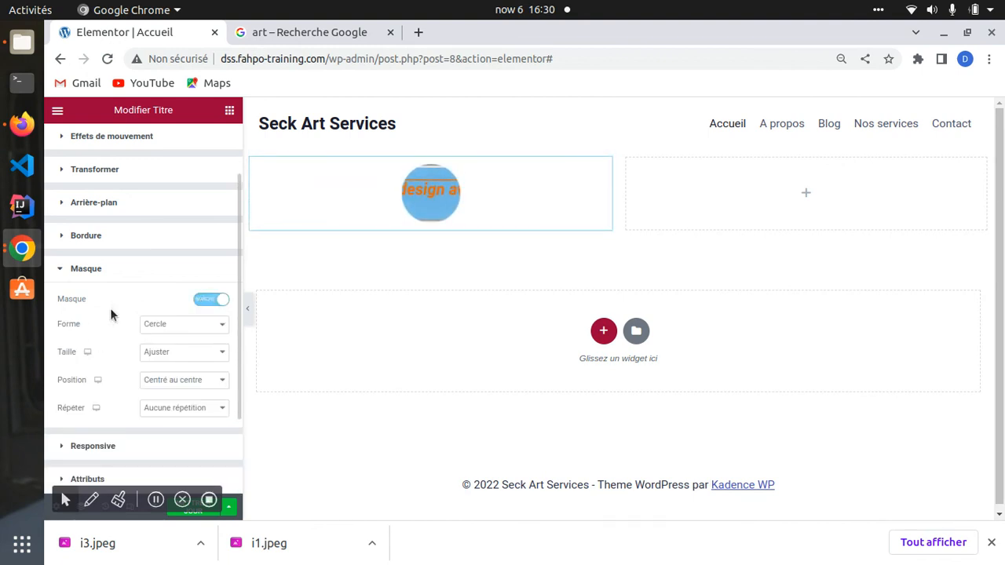
Step: Try the Fleur and Esquisse mask shapes on the heading
click(170, 324)
click(150, 352)
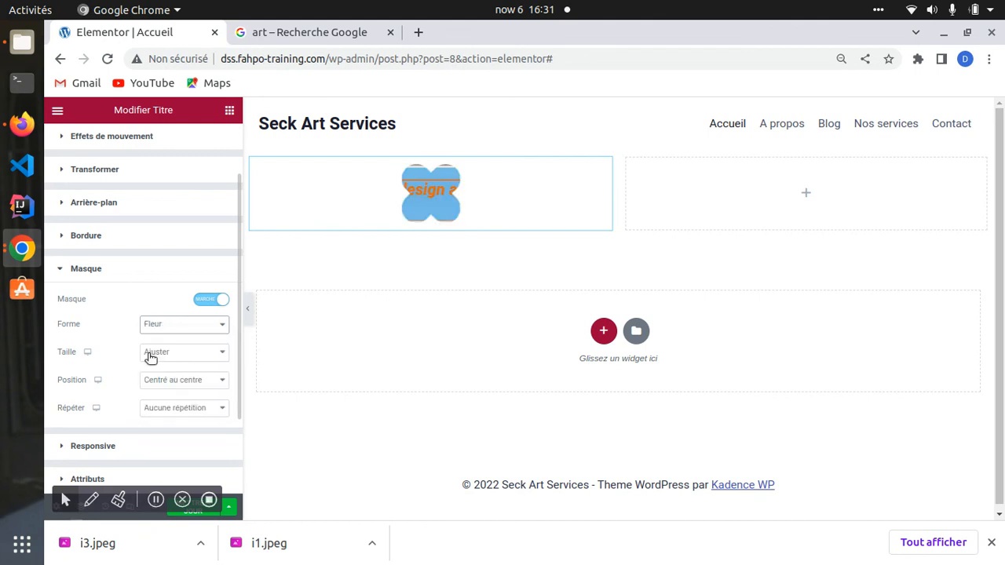
click(151, 358)
click(189, 335)
click(191, 328)
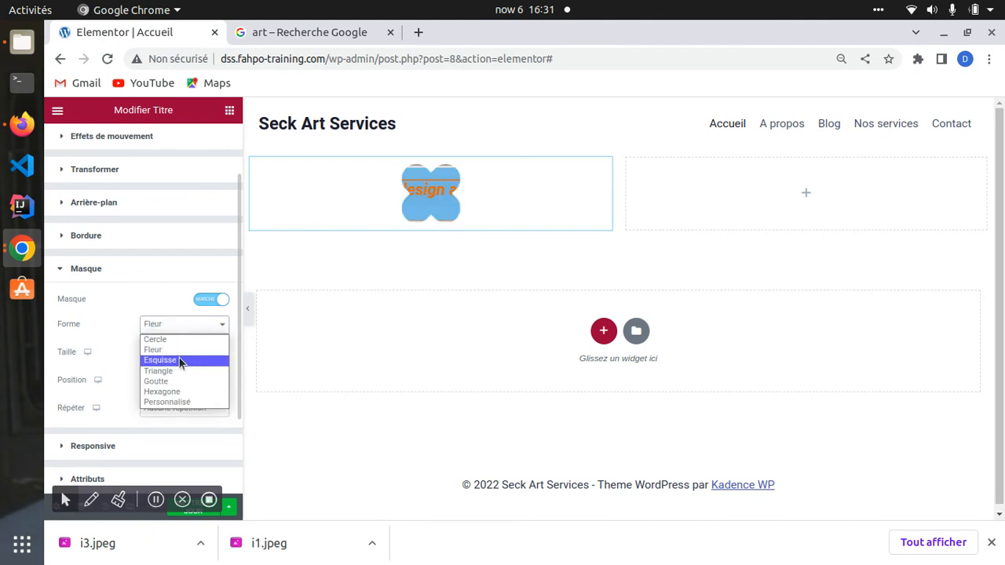
click(179, 360)
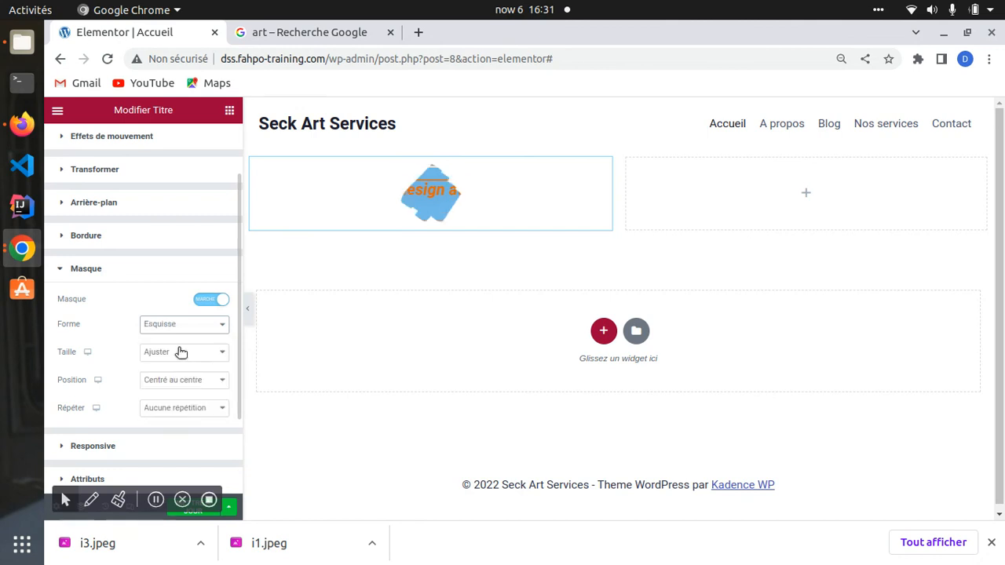
Step: Try the Goutte, Hexagone and Personnalisé mask shapes on the heading
click(195, 325)
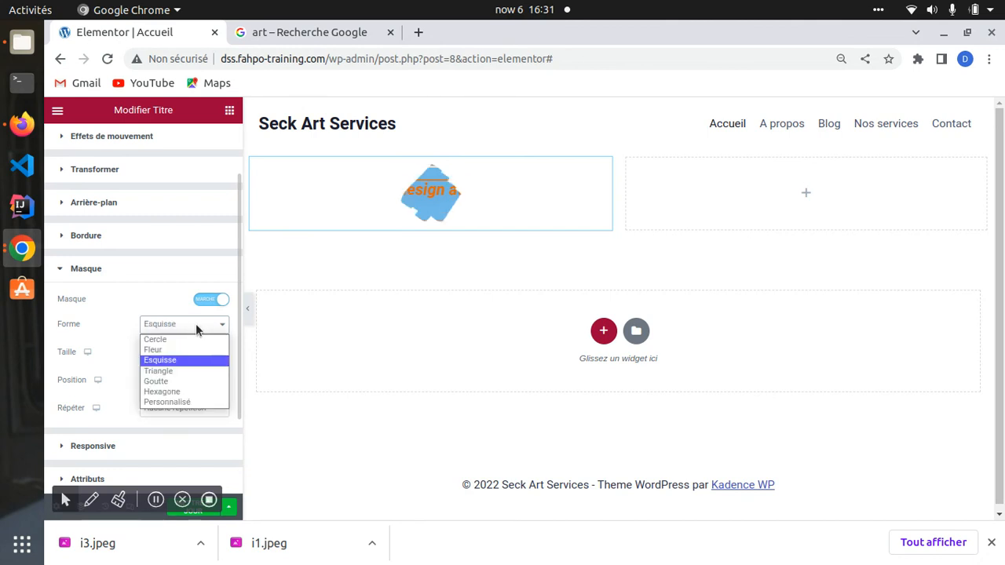
click(163, 382)
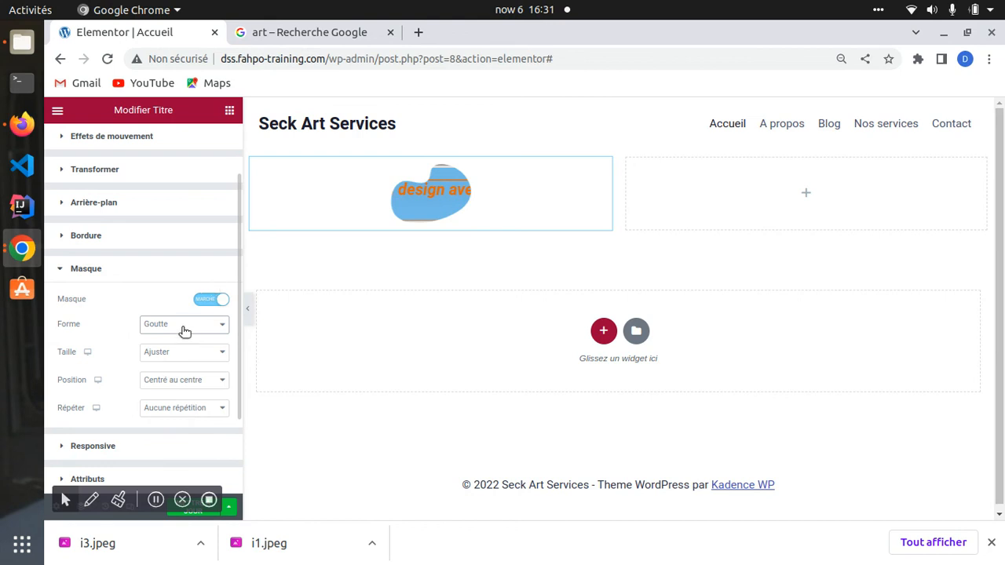
click(184, 330)
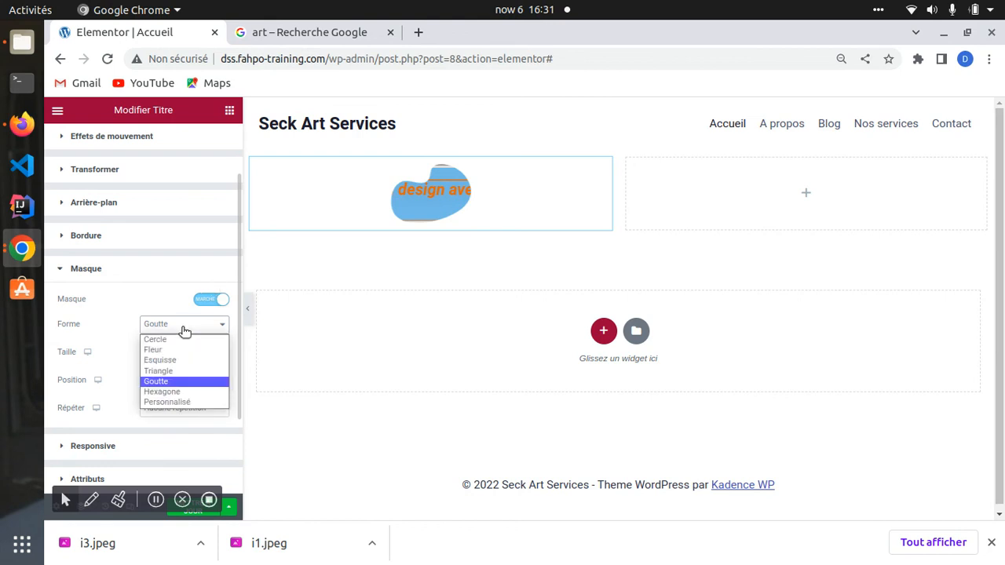
click(165, 392)
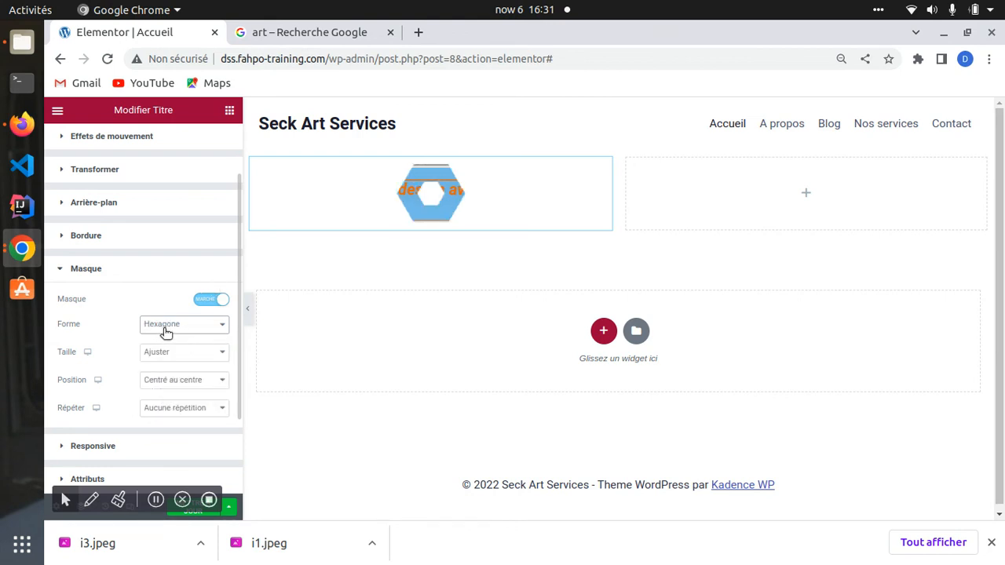
click(166, 327)
click(163, 401)
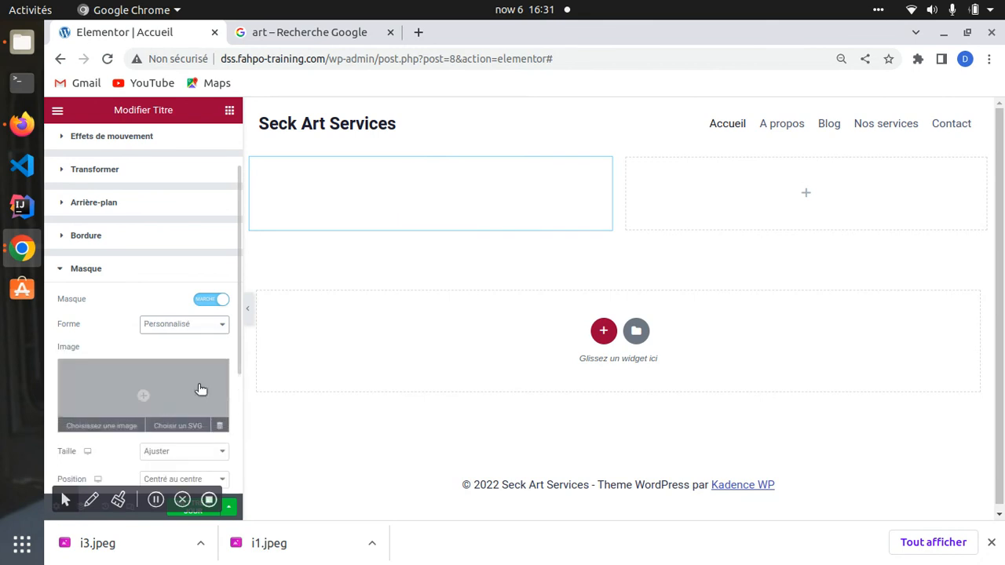
Step: Return the heading's mask shape to Cercle and set the mask size to Remplir
click(165, 325)
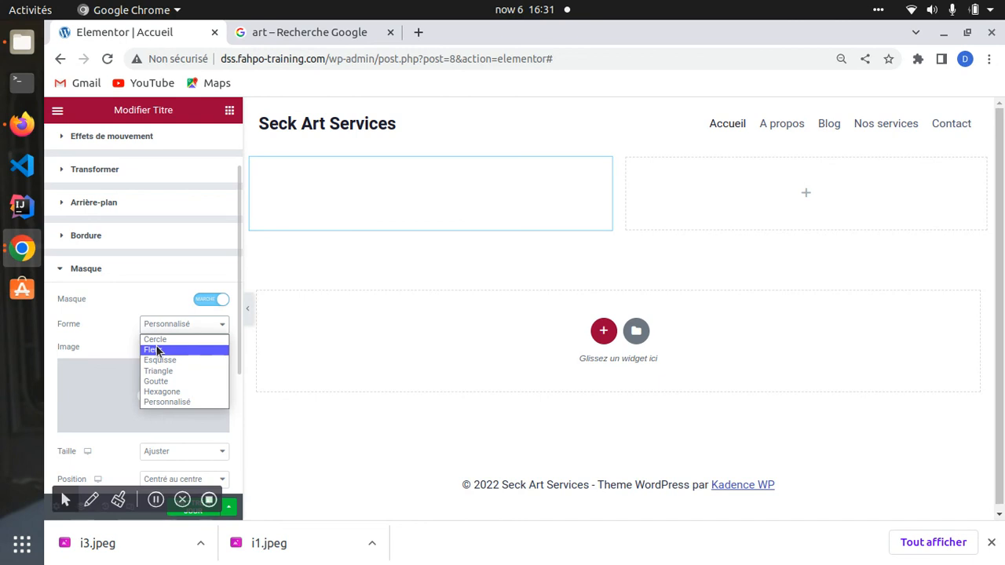
click(110, 310)
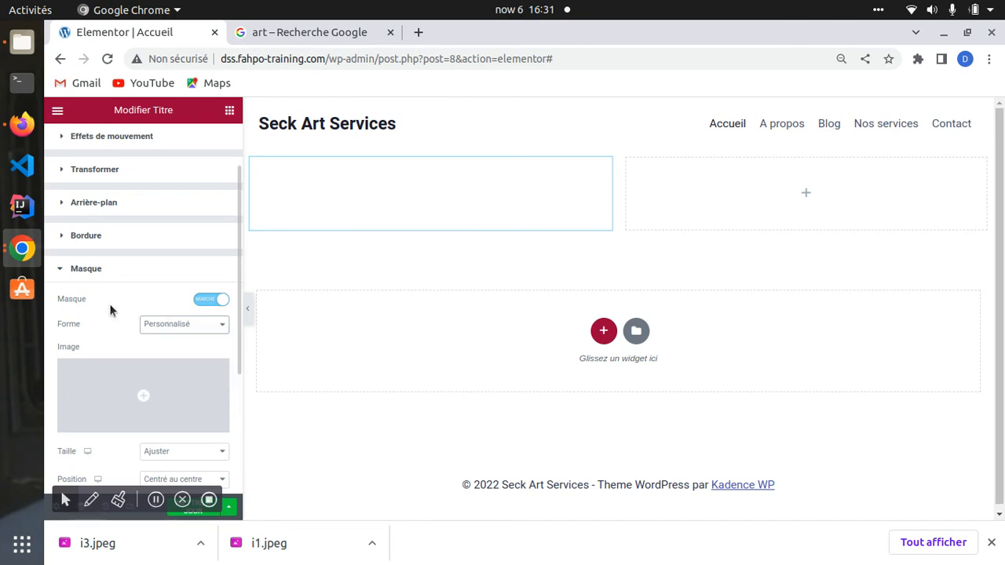
click(166, 326)
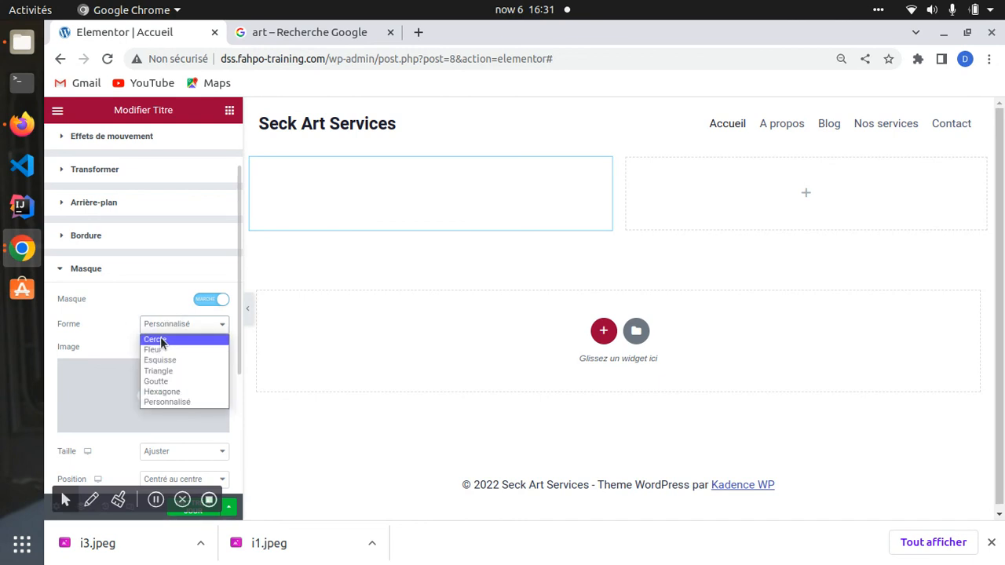
click(163, 341)
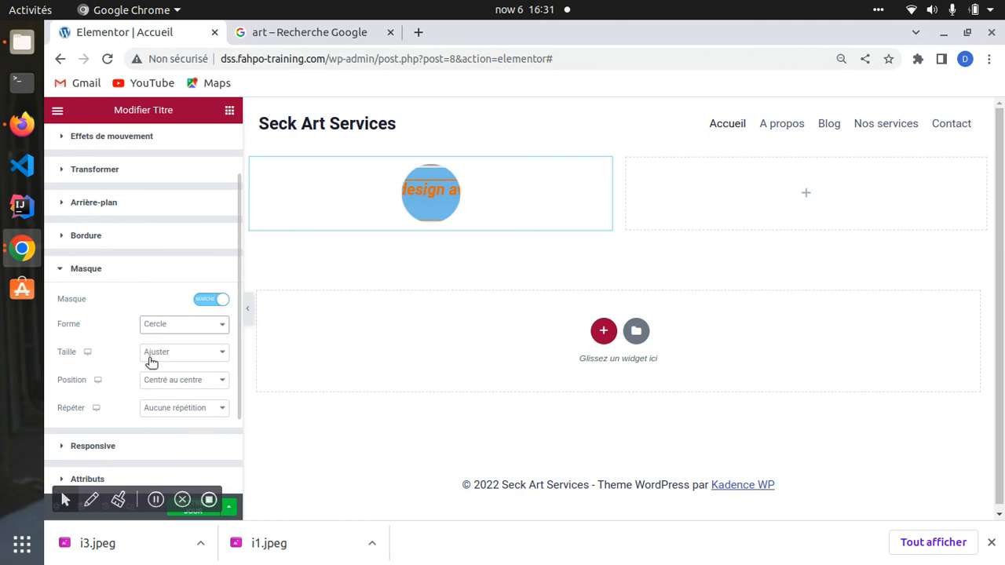
click(186, 350)
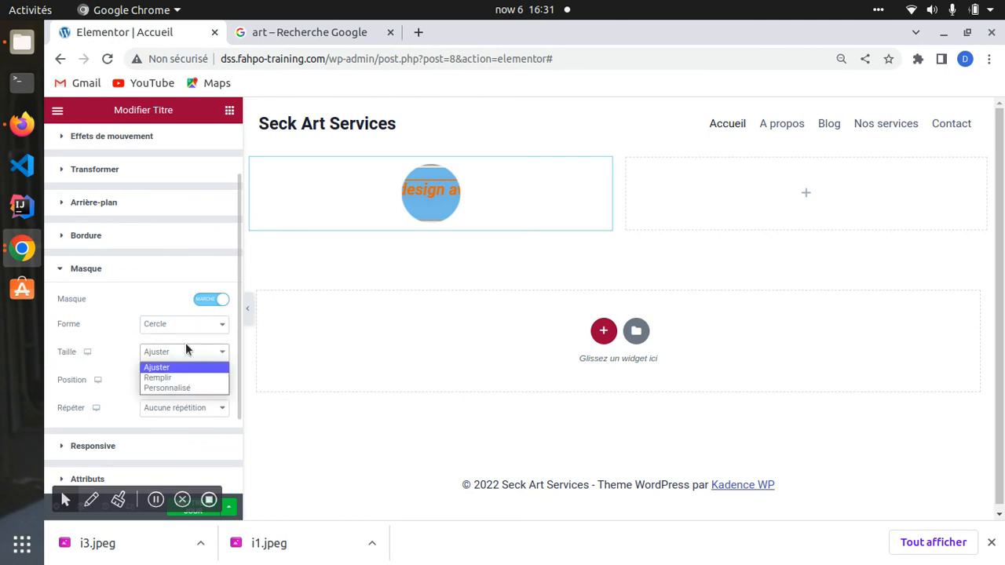
click(166, 379)
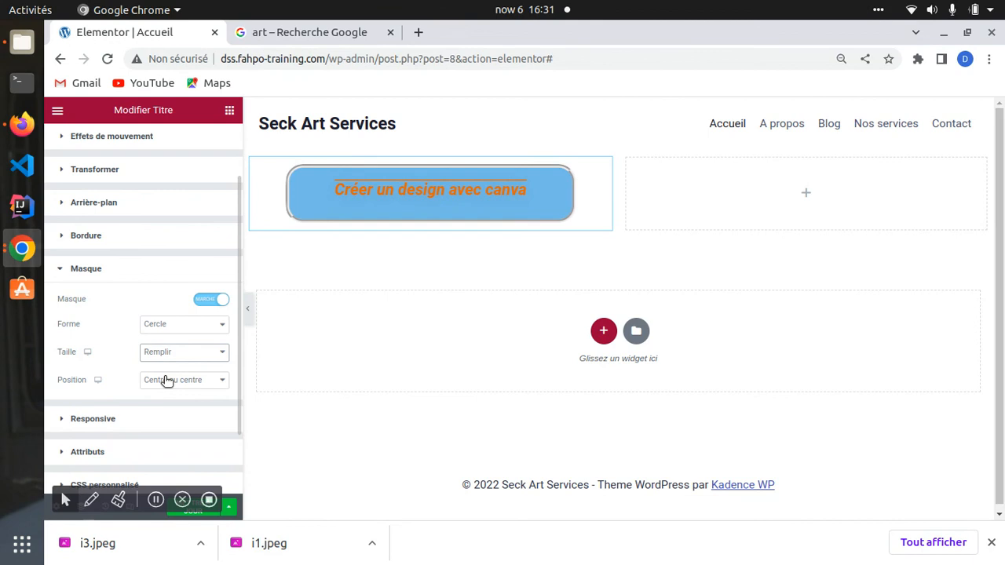
click(172, 358)
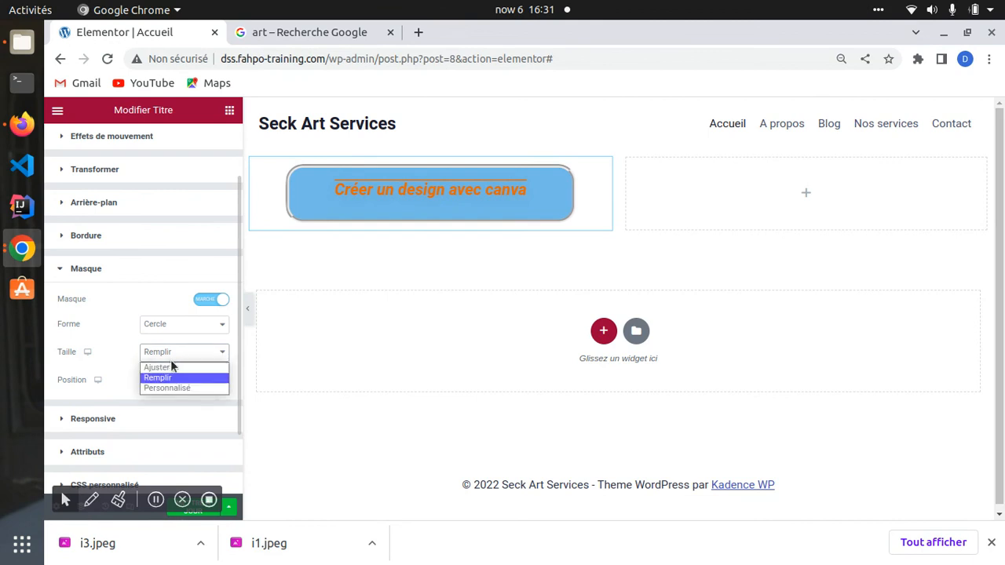
click(102, 327)
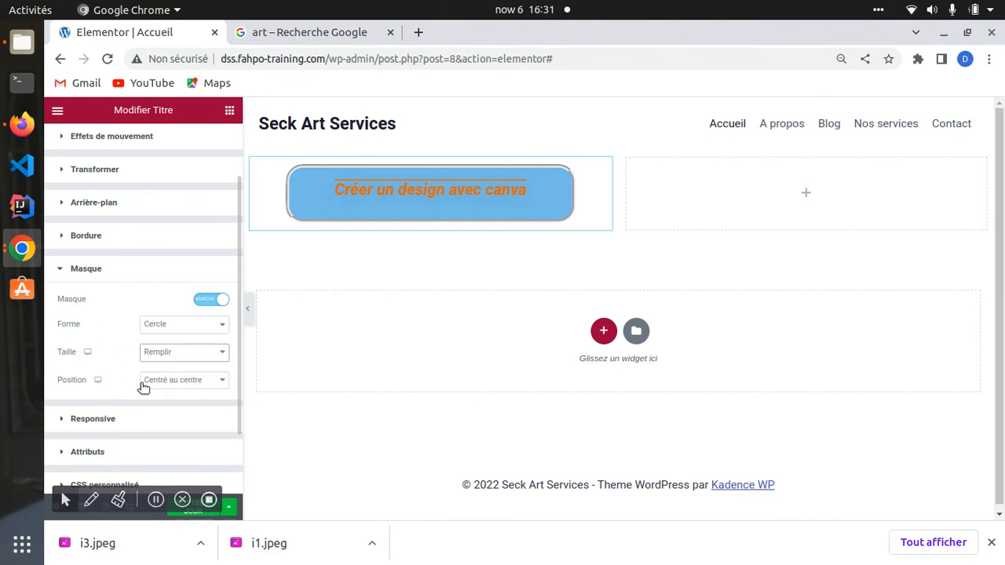
Step: Look through the mask position options, turn the heading's mask off and collapse the mask settings
click(184, 381)
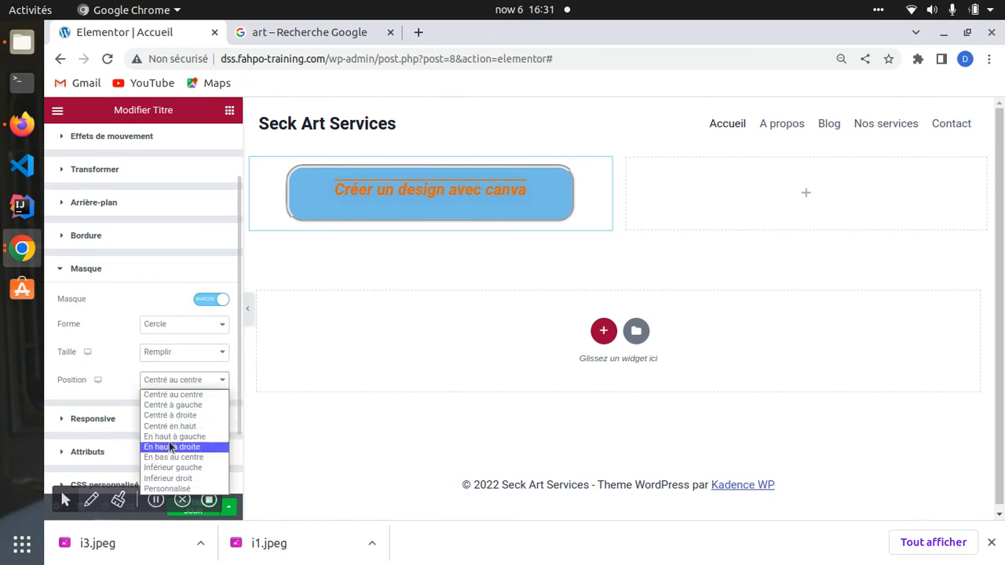
click(203, 296)
click(209, 301)
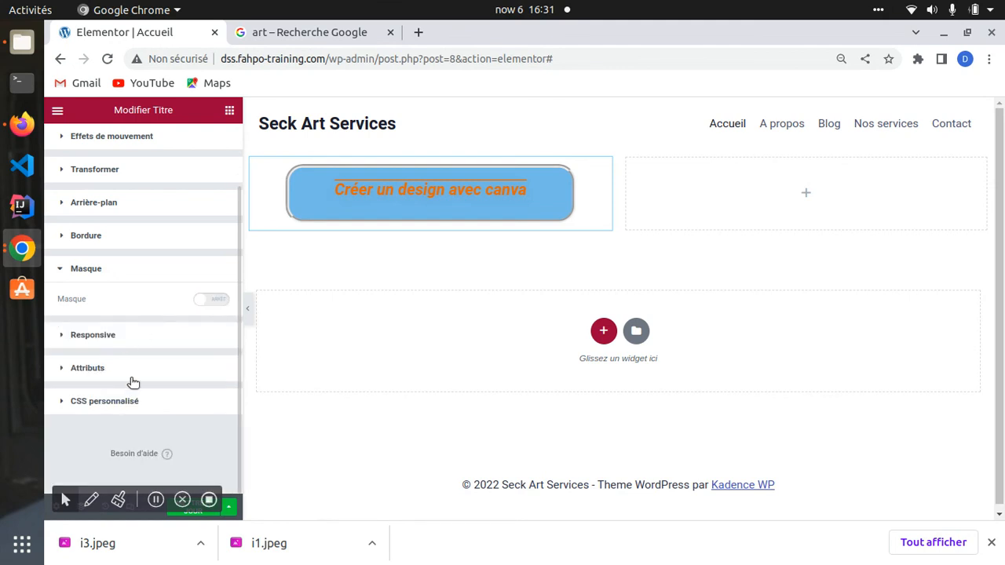
click(63, 272)
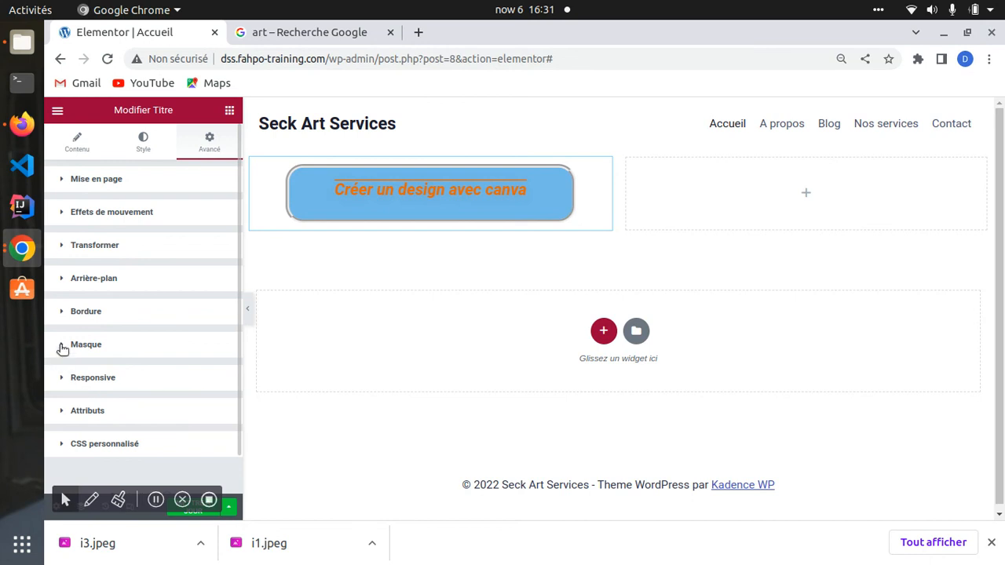
Step: Try hiding the heading on desktop and tablet in the Responsive settings, restoring its visibility on both devices
click(64, 382)
scroll(140, 387, down, 3)
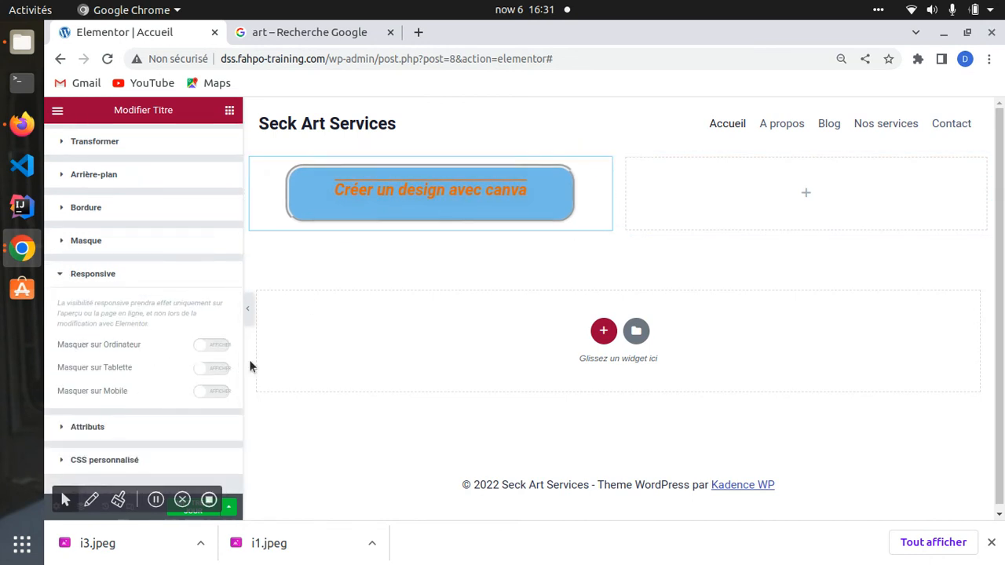
click(213, 347)
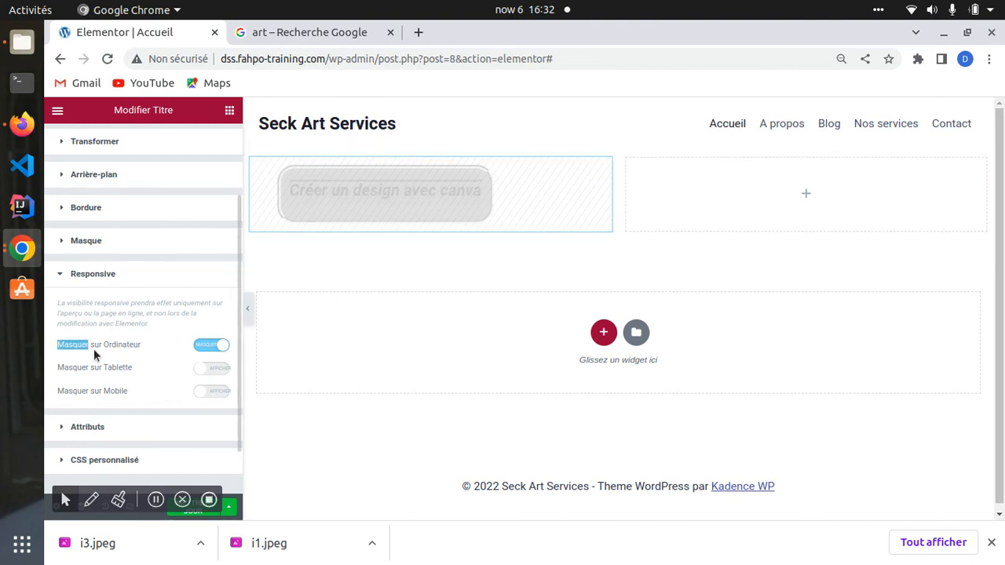
click(210, 348)
click(210, 347)
drag(63, 370, 195, 373)
click(212, 368)
drag(78, 391, 89, 391)
click(211, 368)
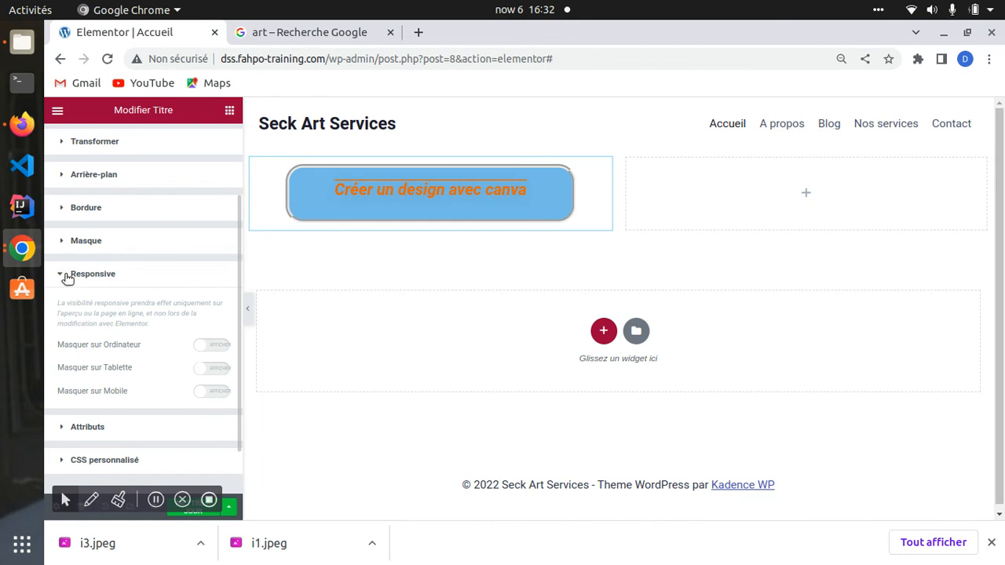
click(66, 275)
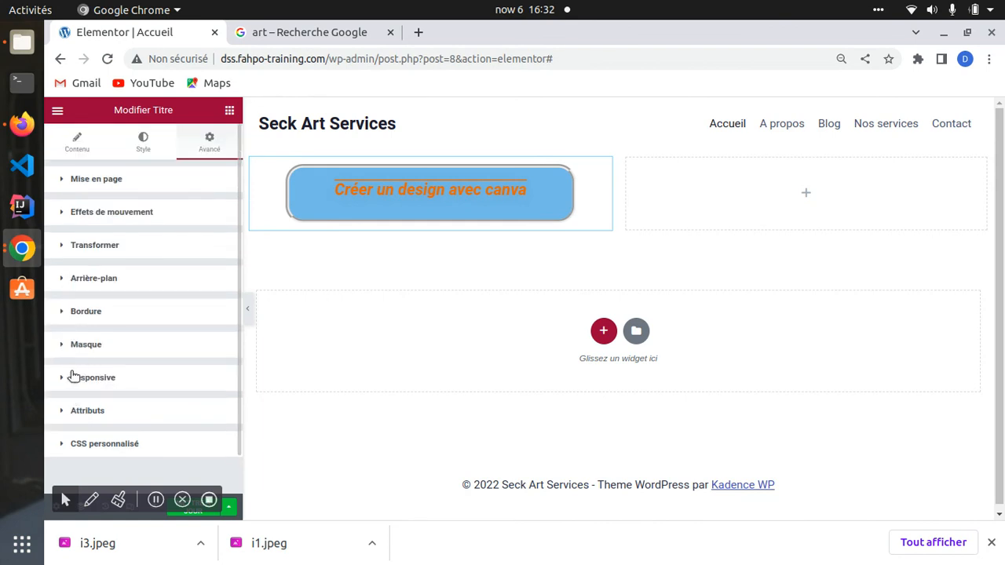
click(70, 377)
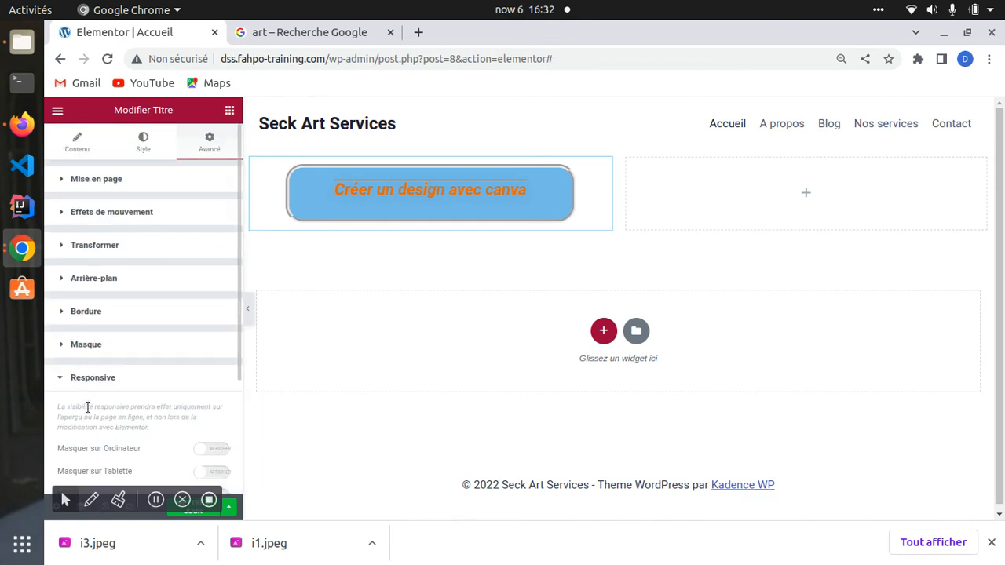
click(56, 378)
Step: Examine the heading's Attributs and CSS personnalisé sections, and return to its content settings
click(88, 412)
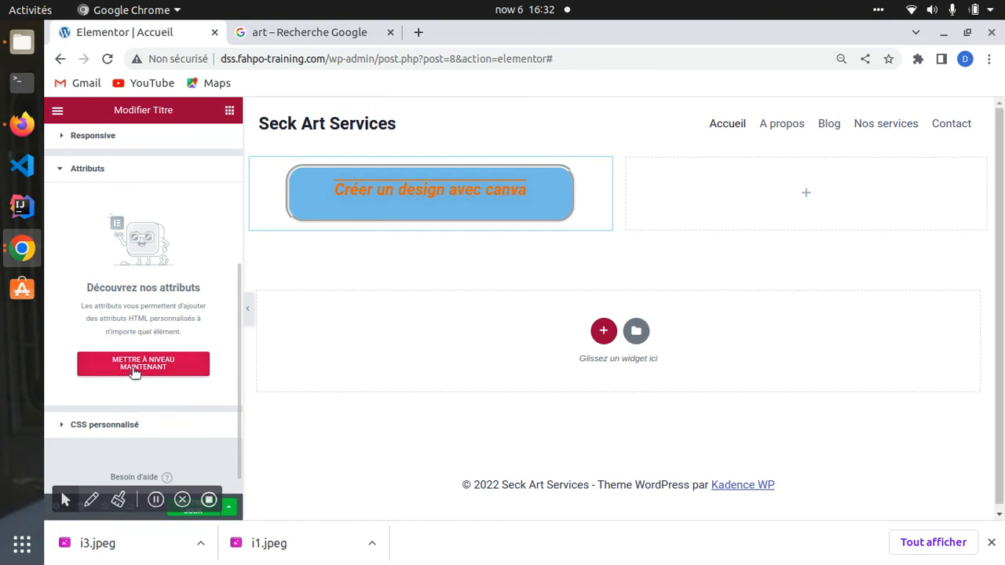
click(61, 171)
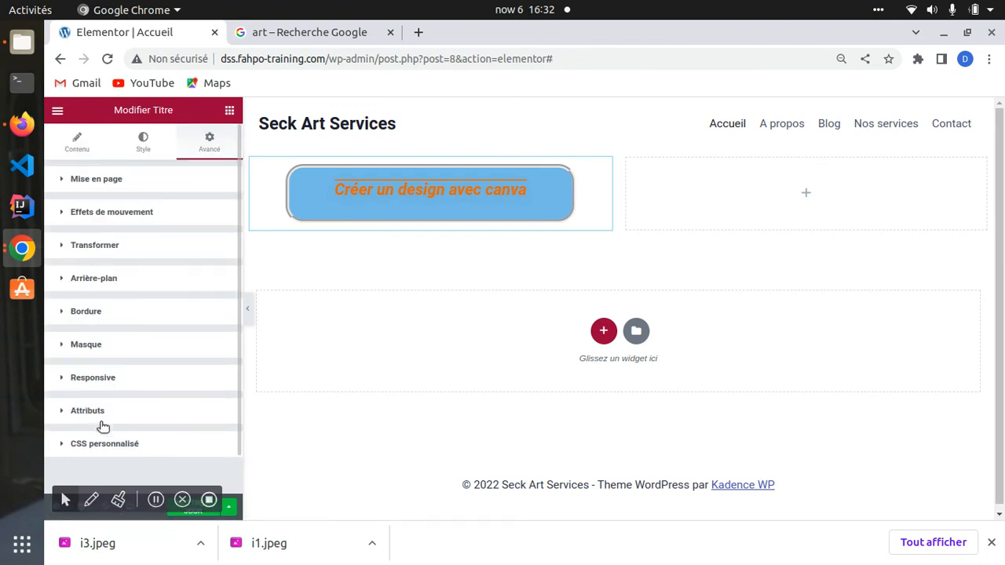
click(77, 444)
scroll(117, 348, down, 3)
scroll(122, 362, down, 3)
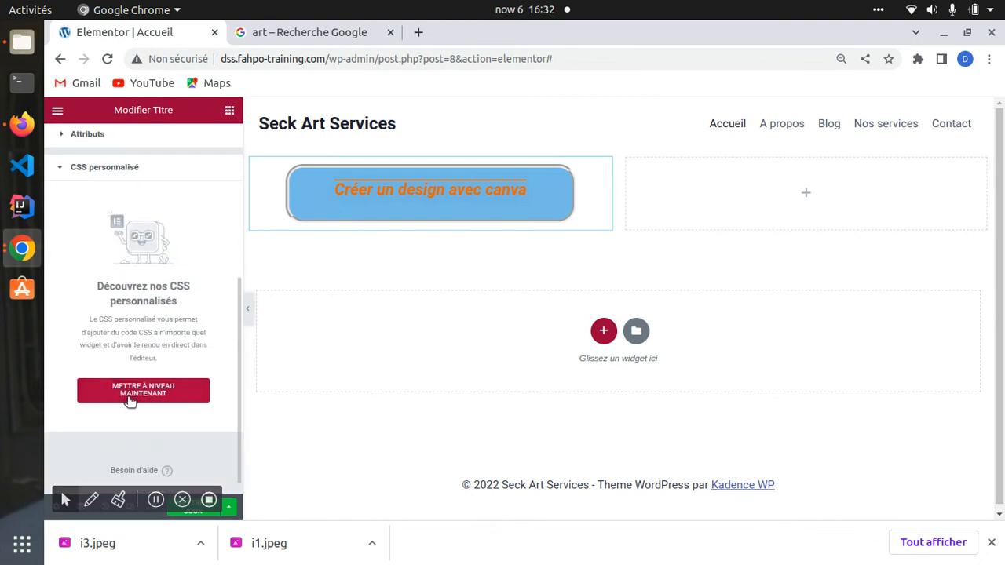
click(63, 179)
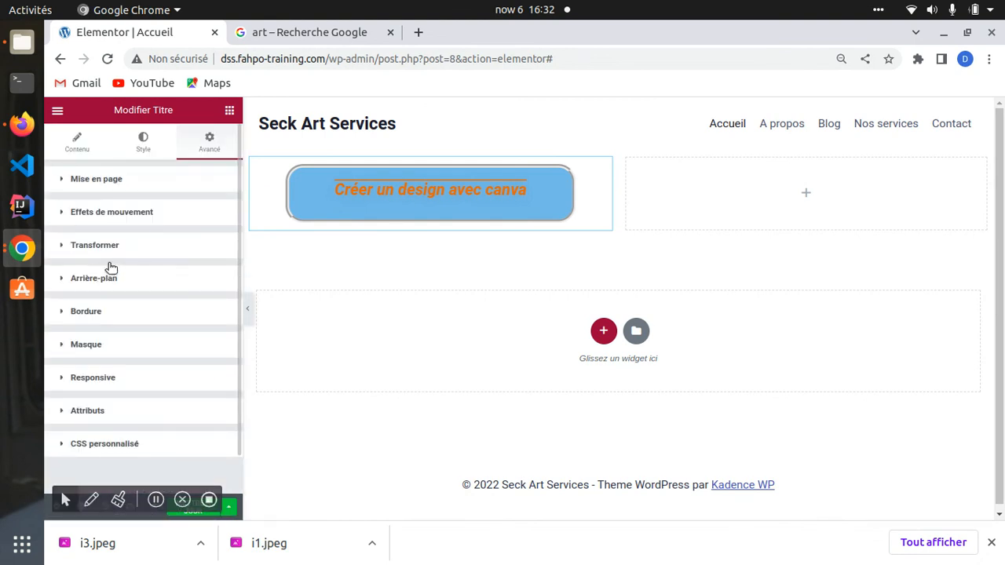
click(77, 141)
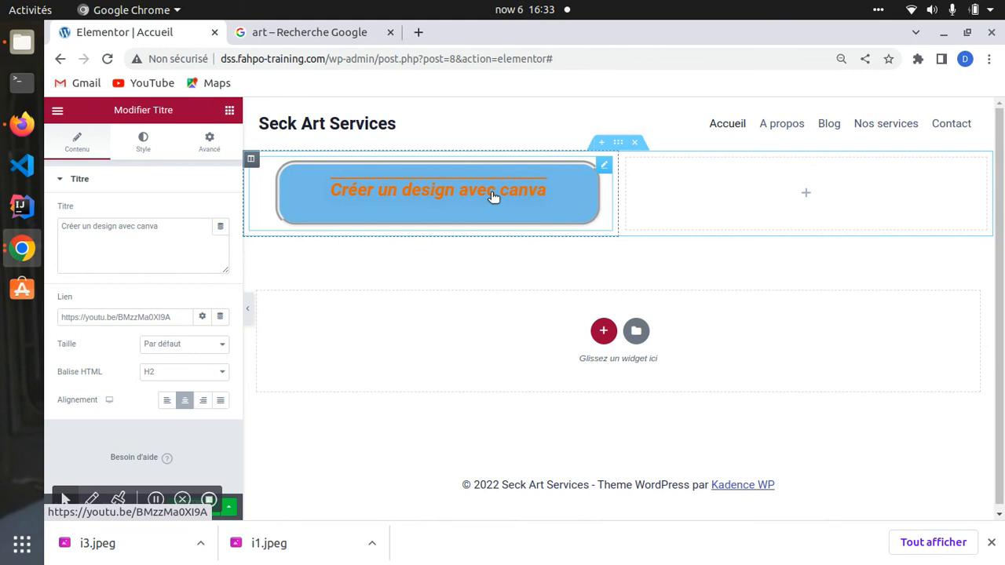
click(918, 60)
click(777, 174)
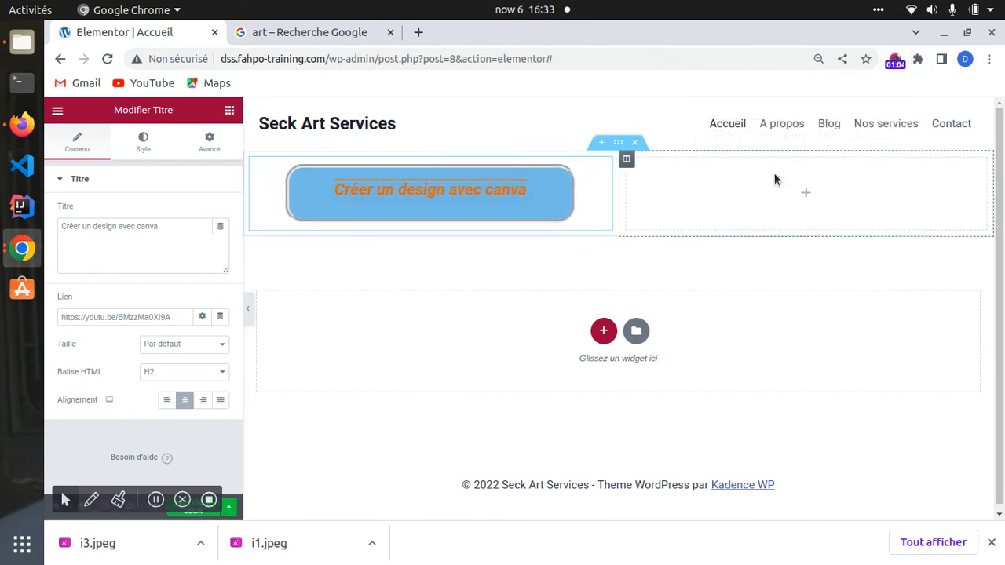